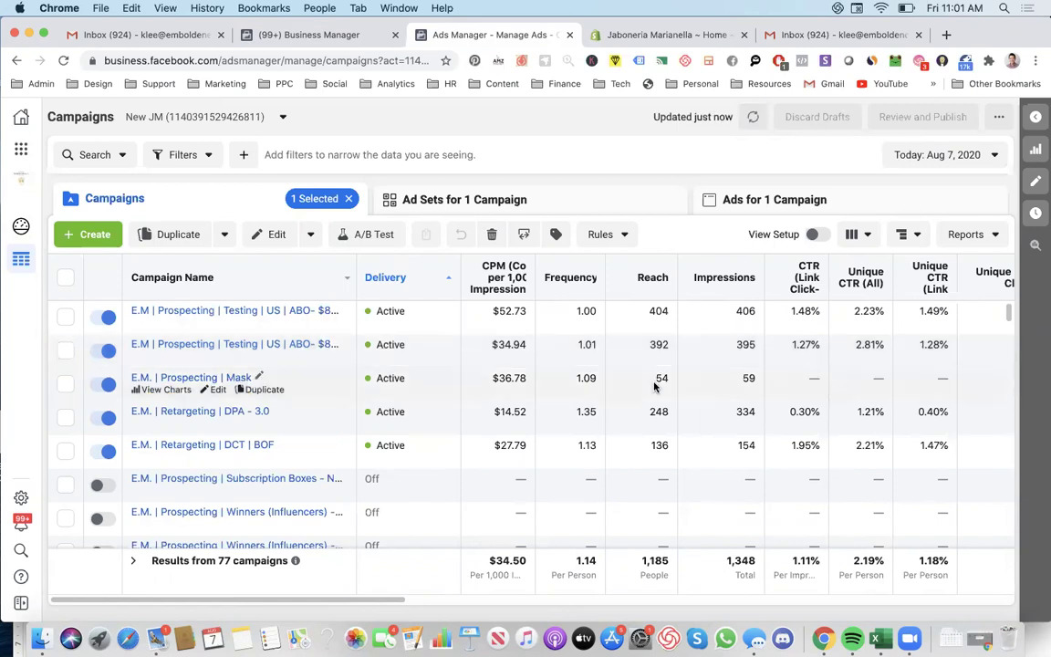
Step: Review today's campaign metrics, and change the reporting date range to August 1–7, 2020
scroll(653, 387, "right", 10)
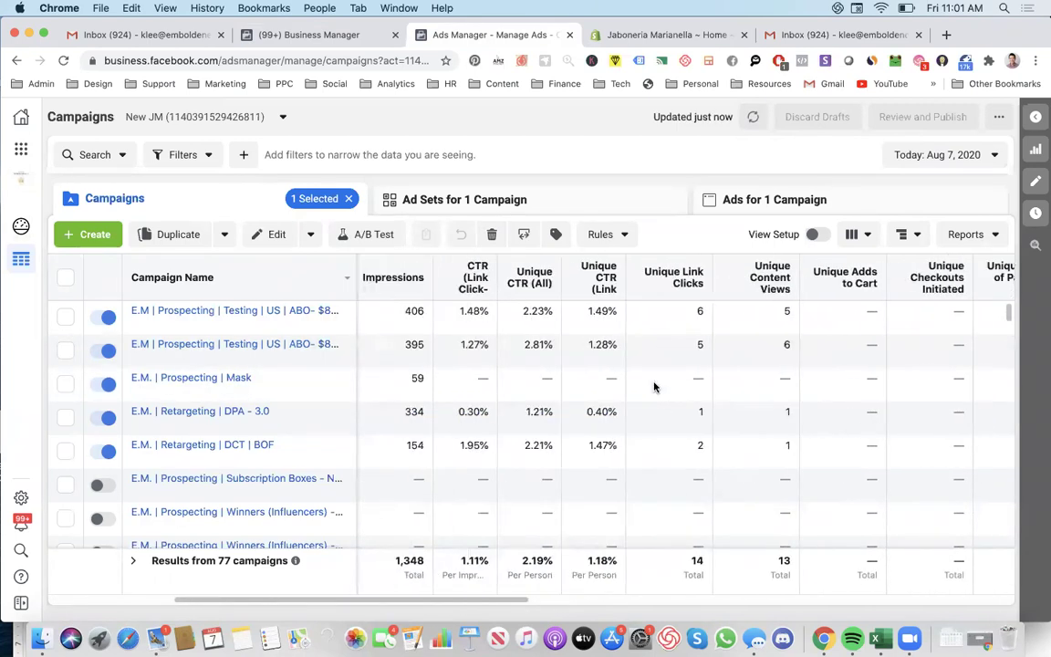
scroll(653, 387, "right", 10)
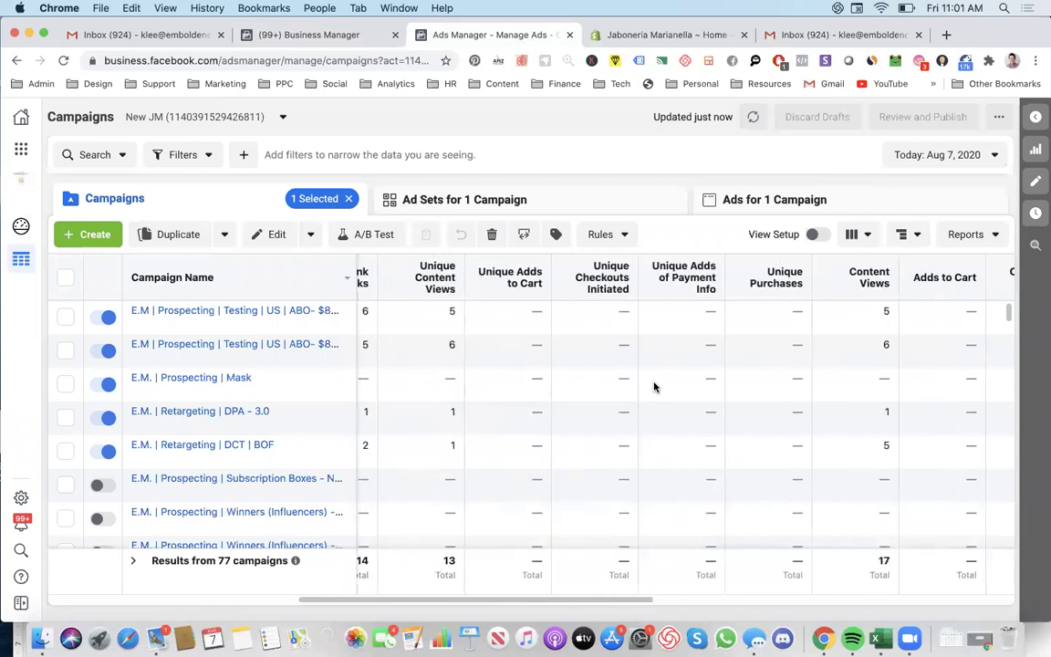
scroll(653, 387, "right", 8)
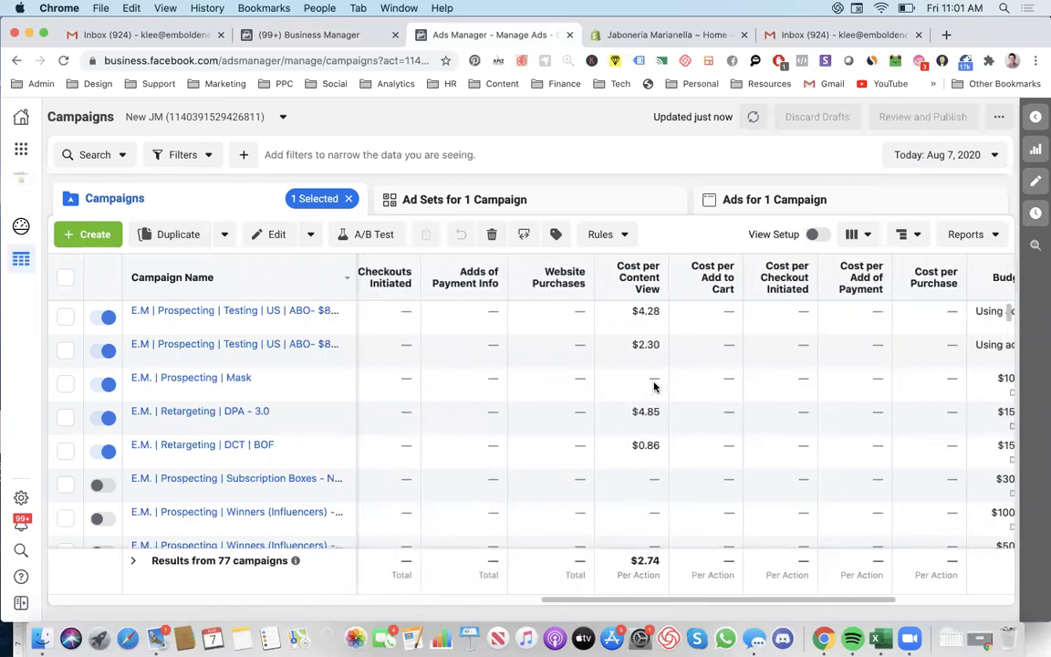
left_click(956, 165)
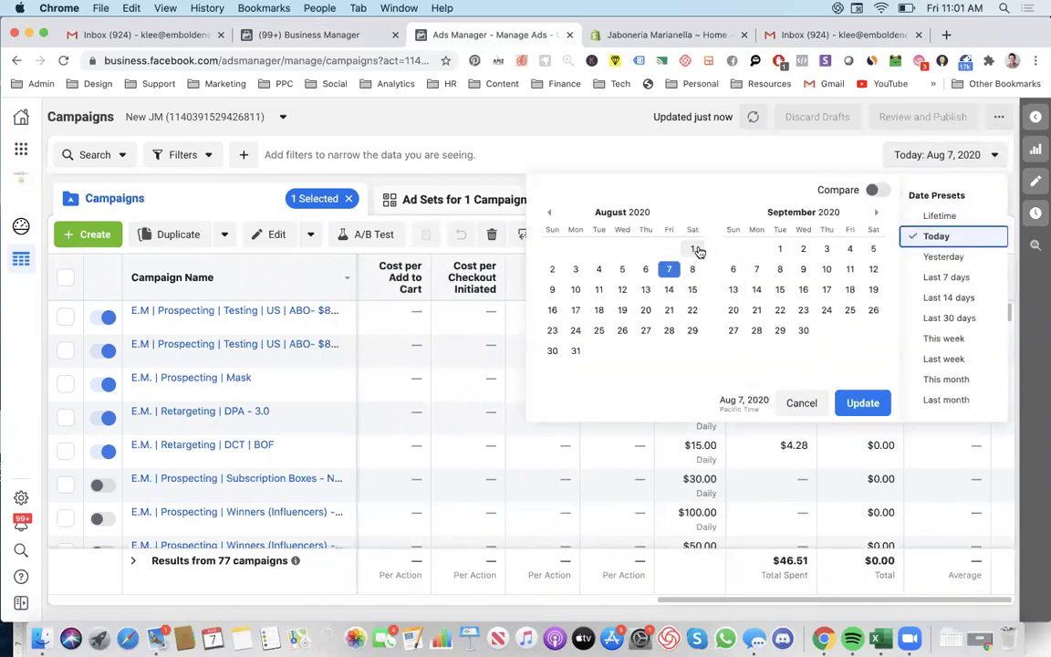
left_click(692, 248)
left_click(863, 402)
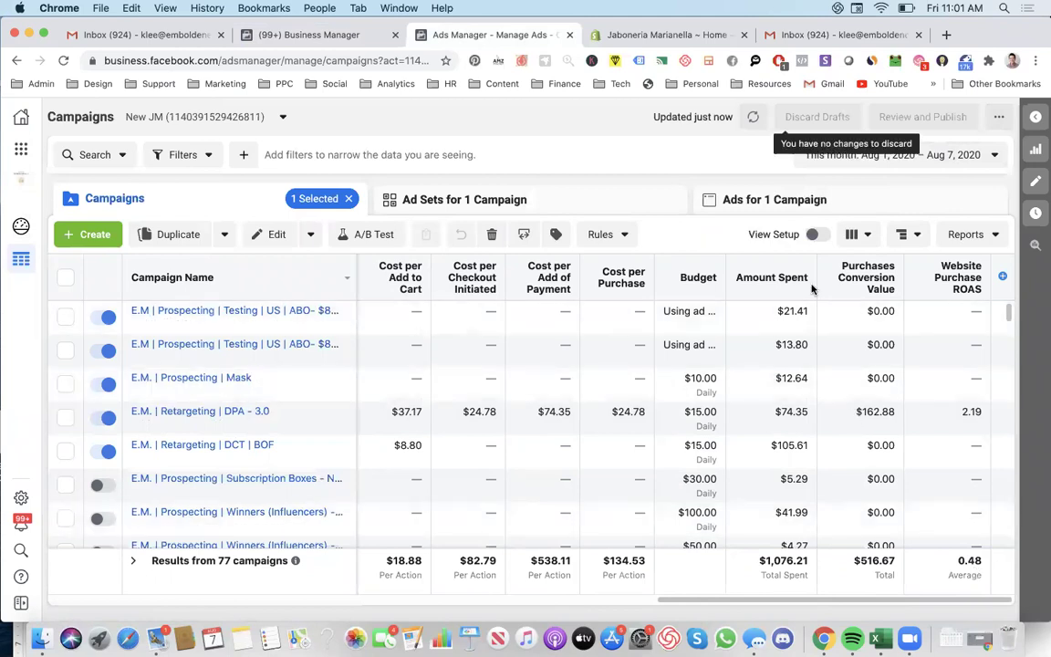
Step: Examine this month's click, conversion, cost, spend and ROAS metrics across the active and inactive campaigns
scroll(629, 353, "left", 10)
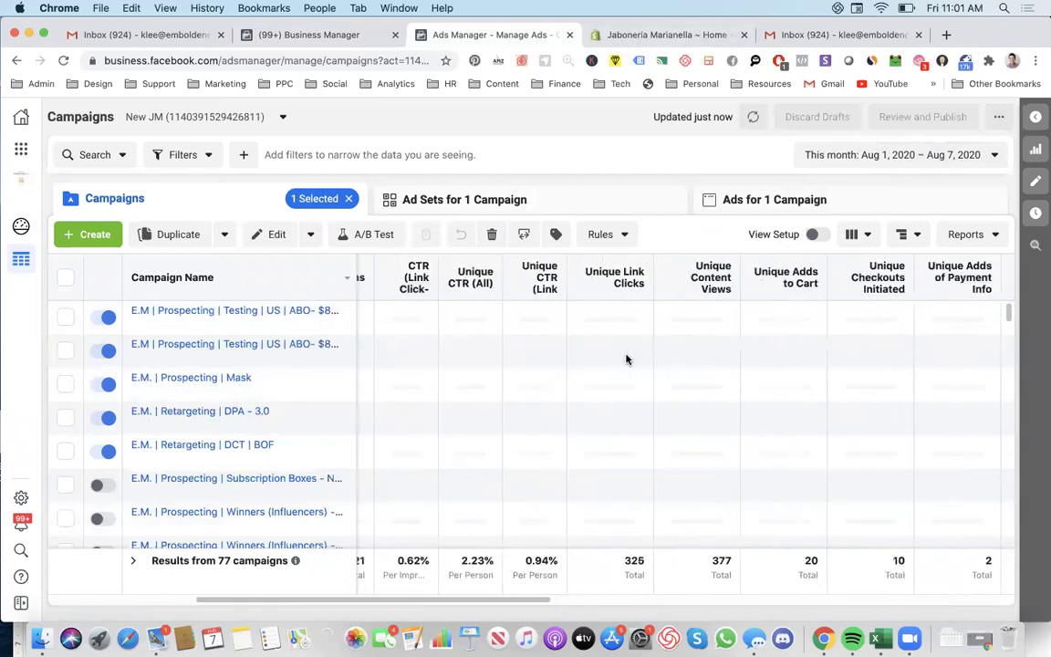
scroll(626, 359, "right", 15)
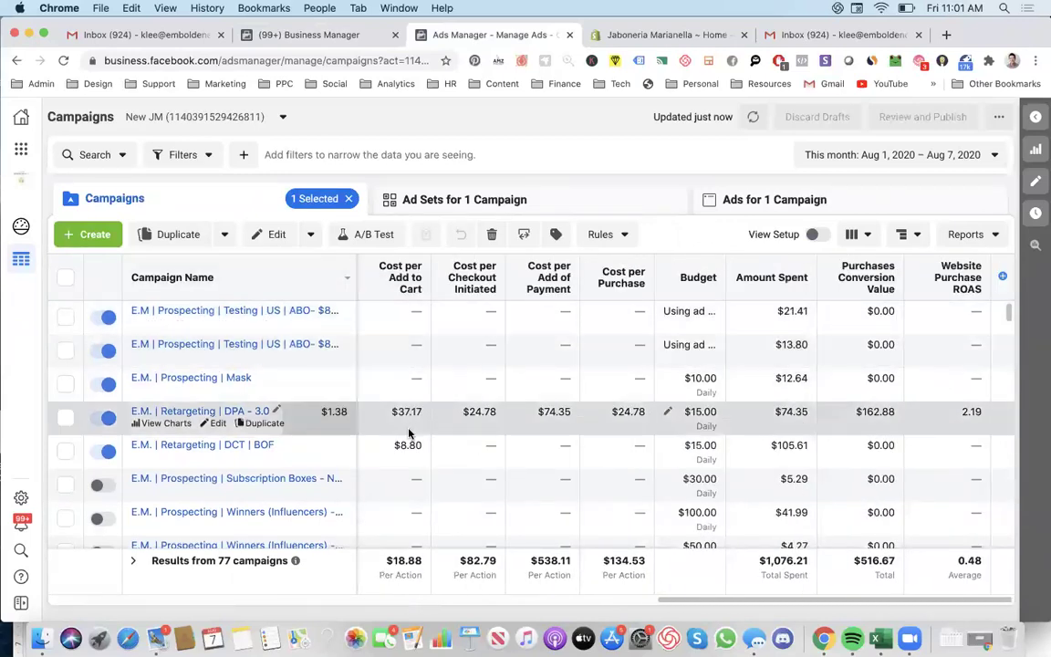
scroll(409, 433, "down", 4)
scroll(409, 433, "down", 1)
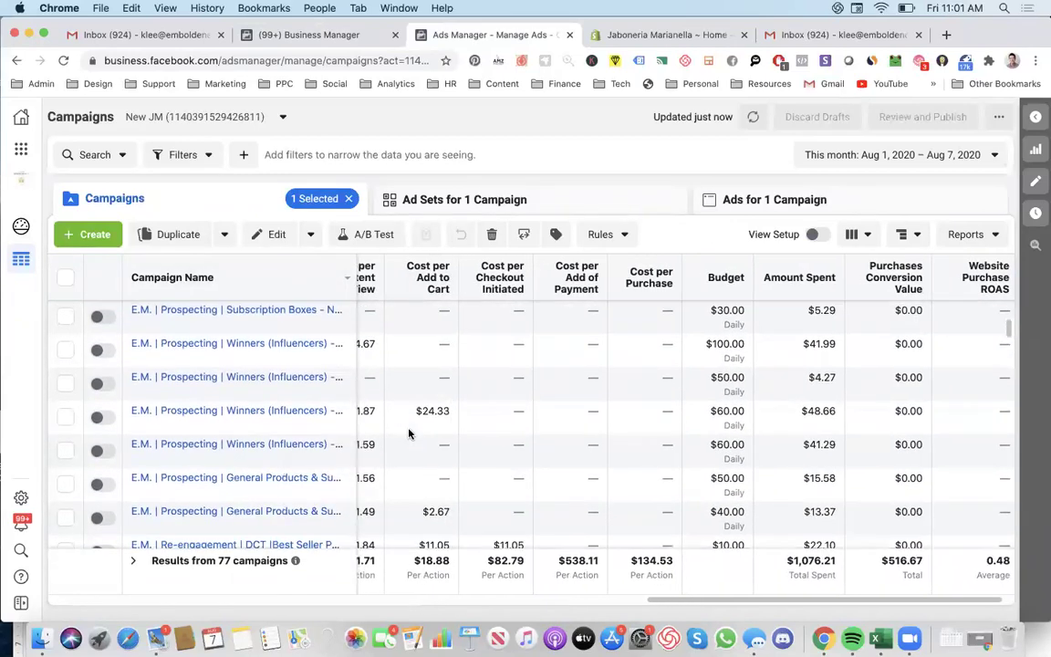
scroll(409, 434, "left", 5)
scroll(409, 433, "down", 2)
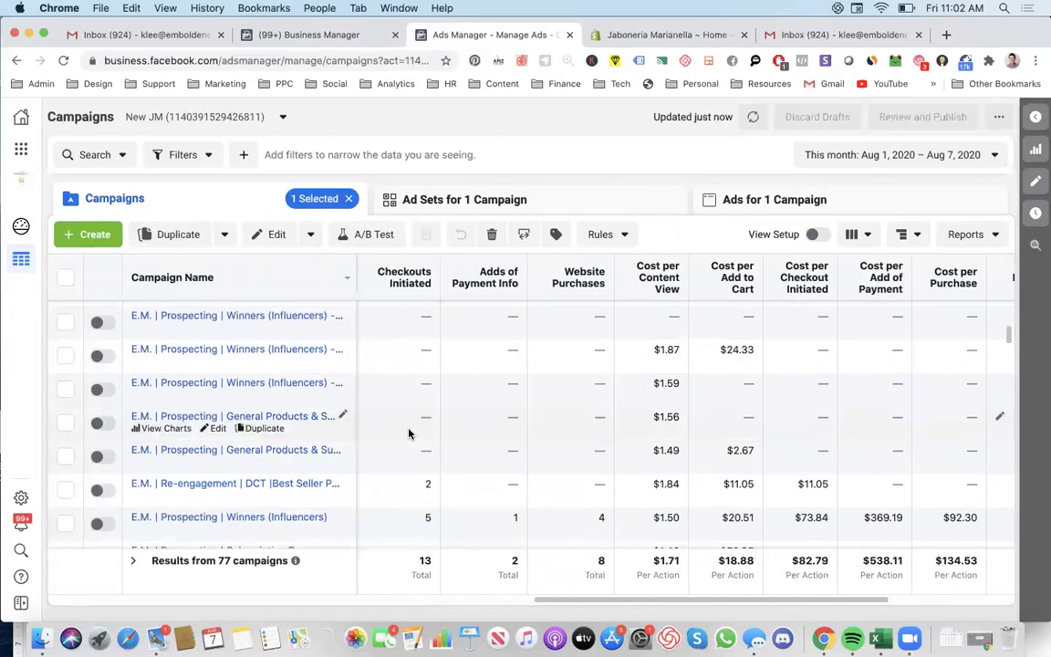
scroll(285, 356, "up", 4)
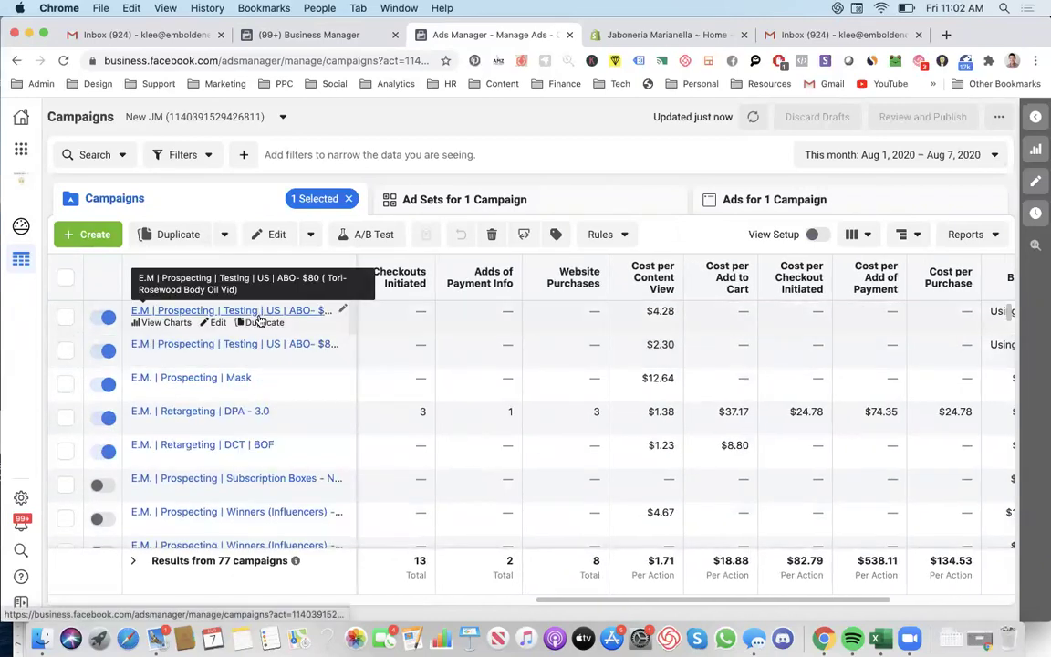
Step: Open the Royal Kalahari Video - Quote ad in the second Testing campaign's Well Being ad set and examine its Facebook feed preview
left_click(262, 345)
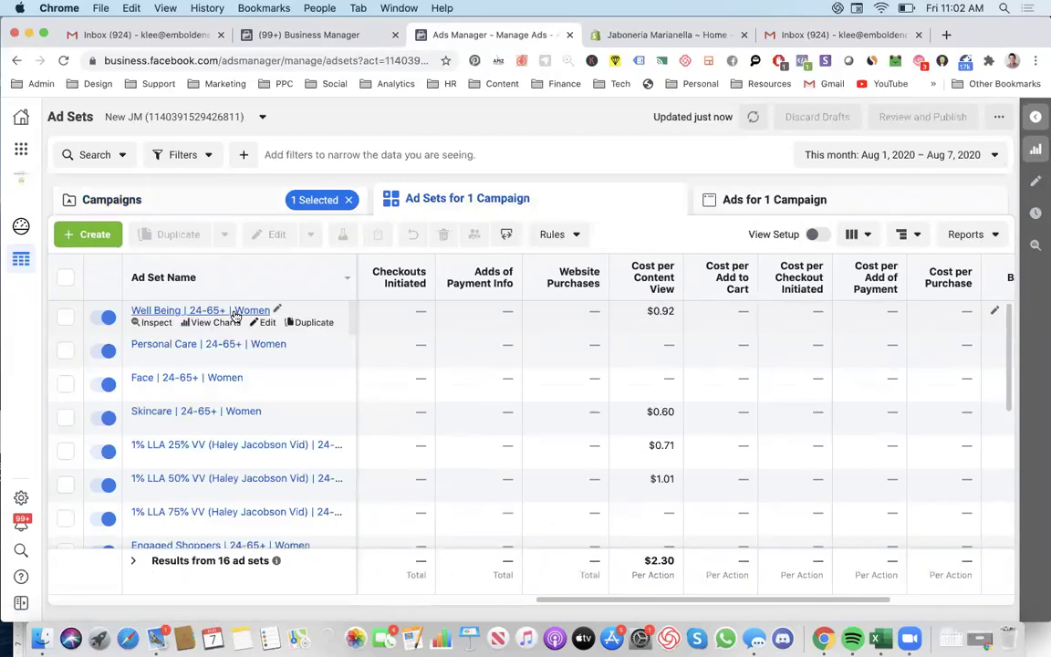
left_click(259, 343)
left_click(235, 310)
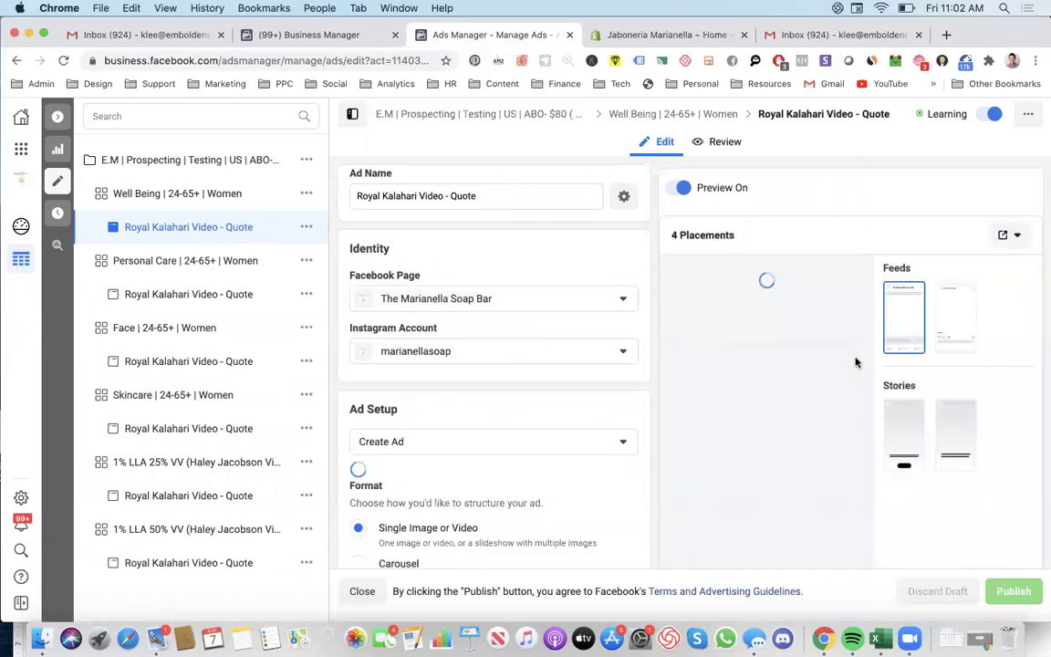
scroll(792, 366, "down", 1)
scroll(792, 366, "down", 1)
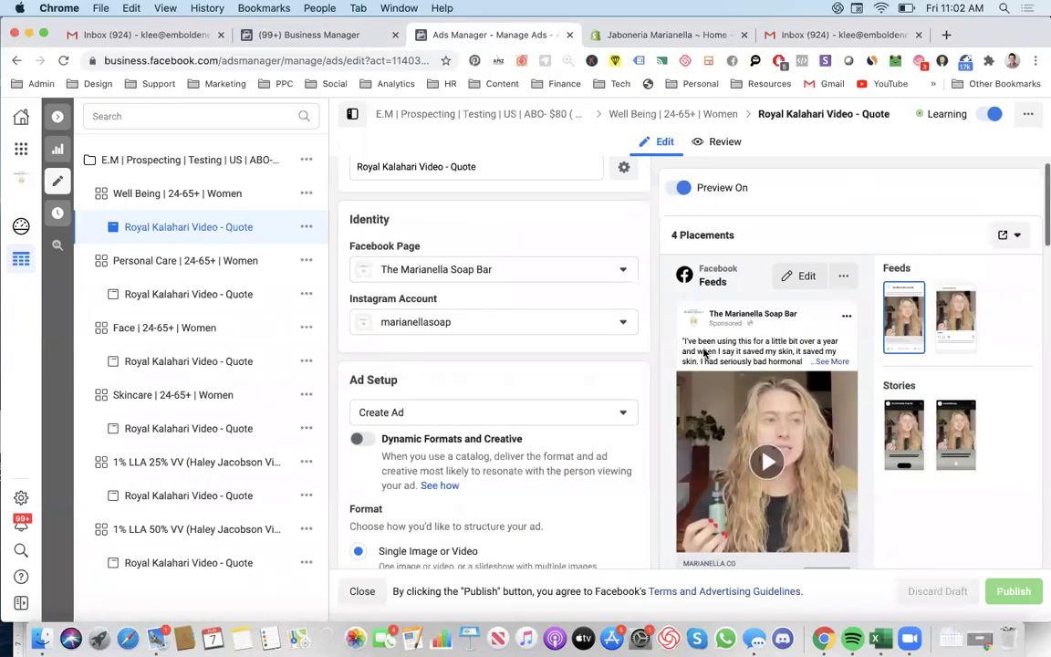
scroll(782, 335, "down", 2)
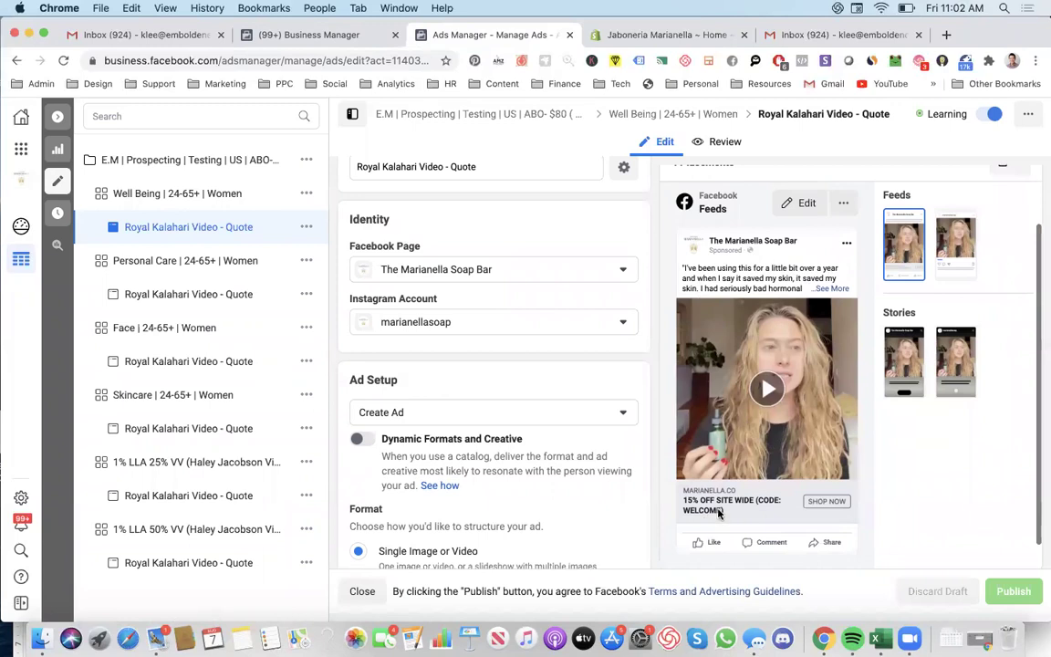
Step: Close the Royal Kalahari ad's editor and return to the campaign list
left_click(53, 120)
left_click(555, 193)
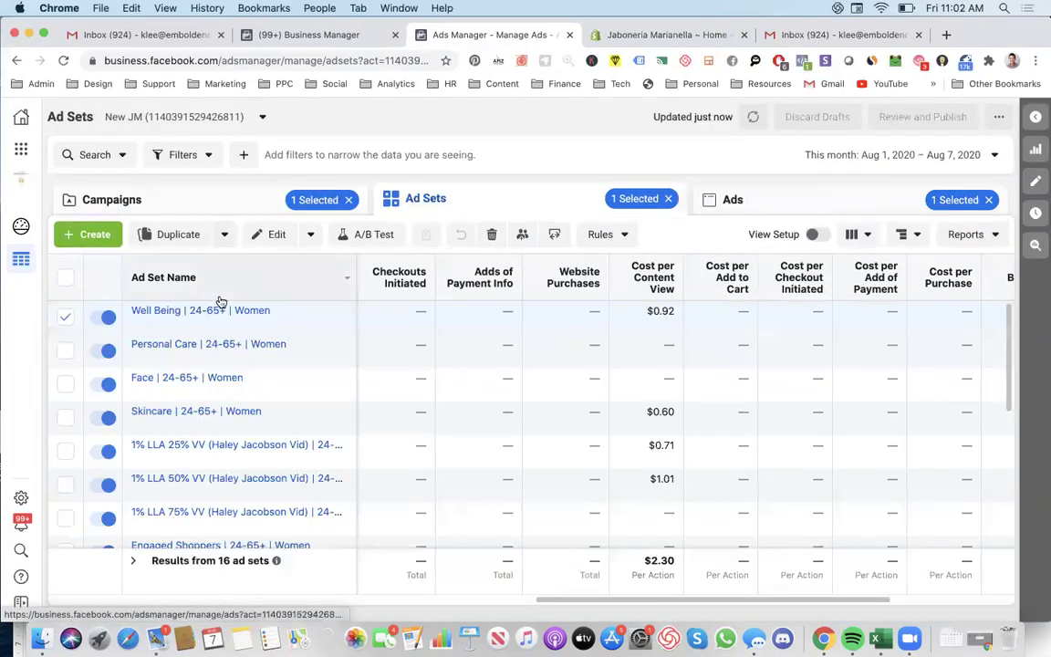
left_click(235, 210)
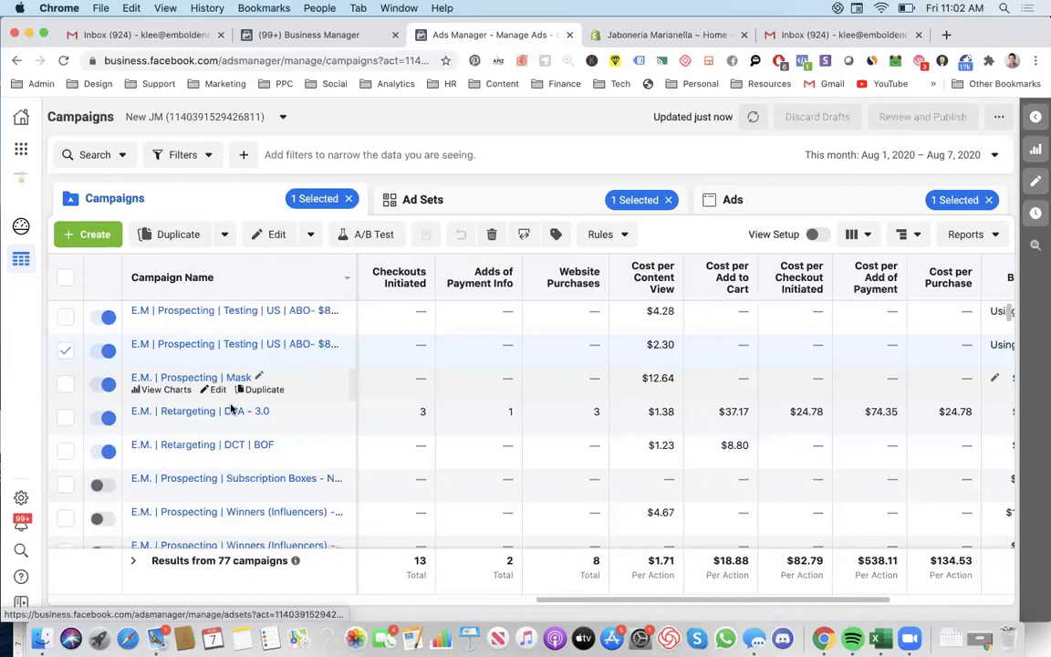
Step: Open the Retargeting | DPA - 3.0 campaign, review its ad set's conversion metrics, and return to the campaign list
left_click(236, 412)
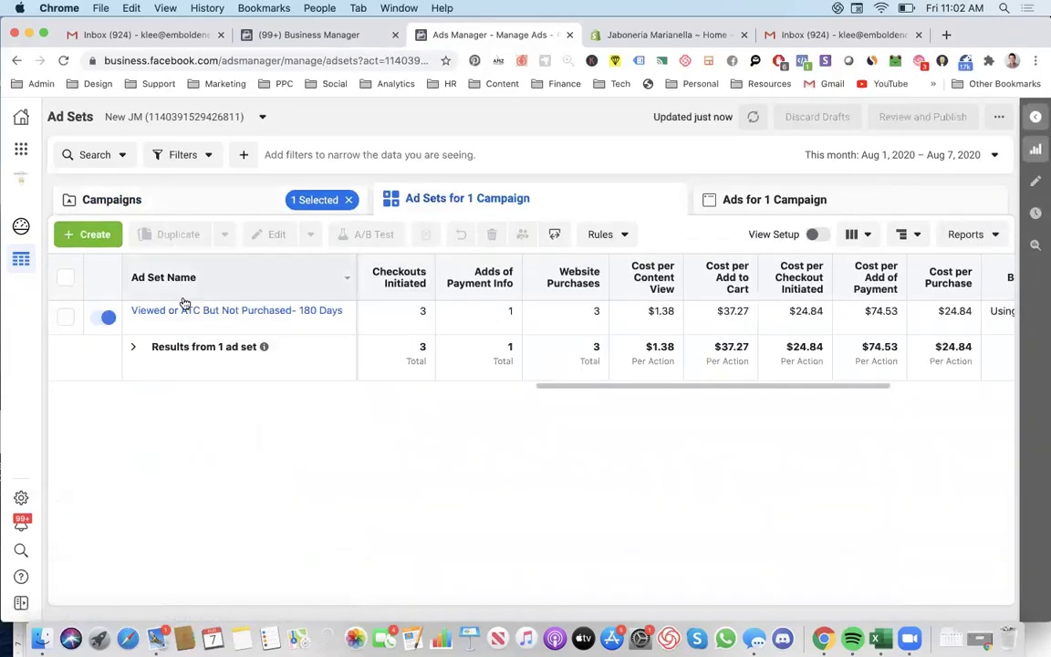
scroll(521, 324, "right", 5)
scroll(521, 324, "left", 7)
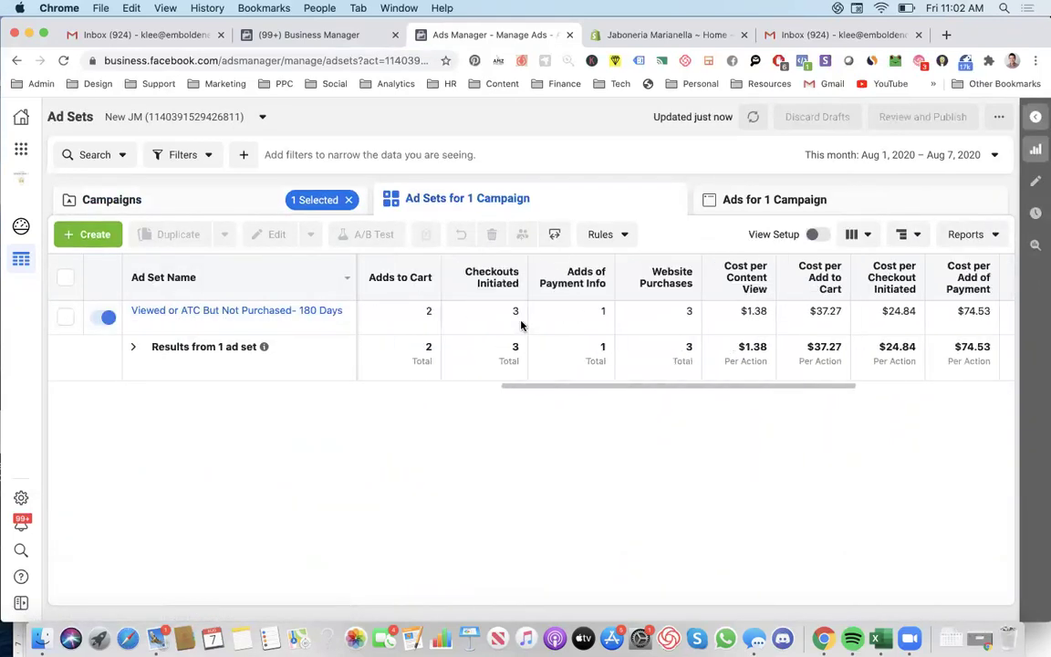
scroll(521, 324, "left", 4)
left_click(309, 212)
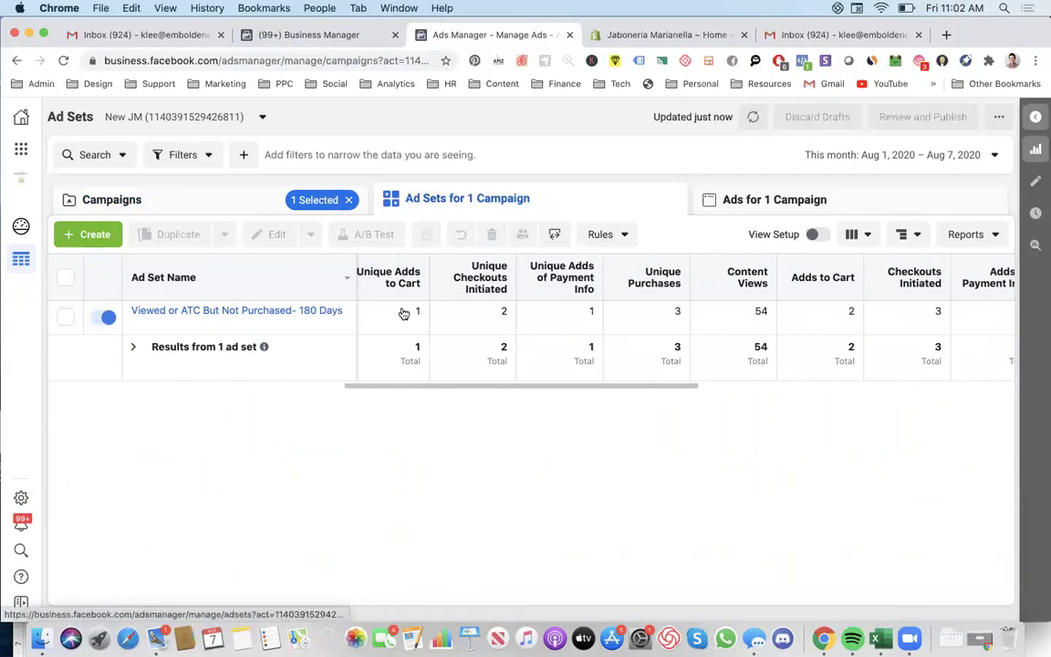
Step: Check campaign spend and conversion value for this month and for Lifetime, and set the date range back to Today
scroll(883, 394, "right", 10)
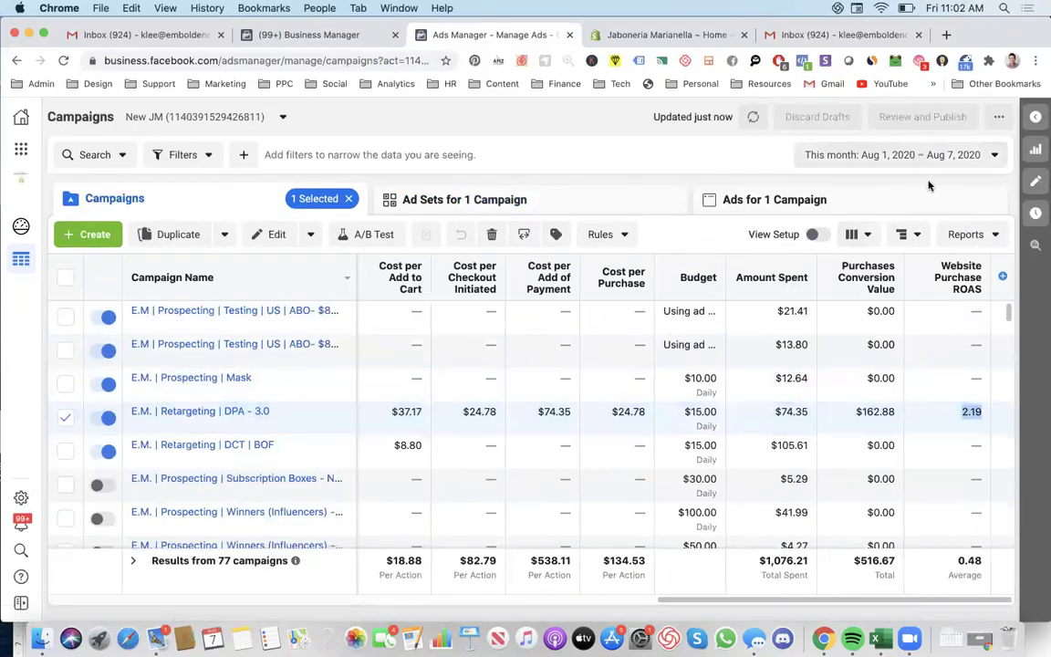
left_click(831, 155)
left_click(917, 215)
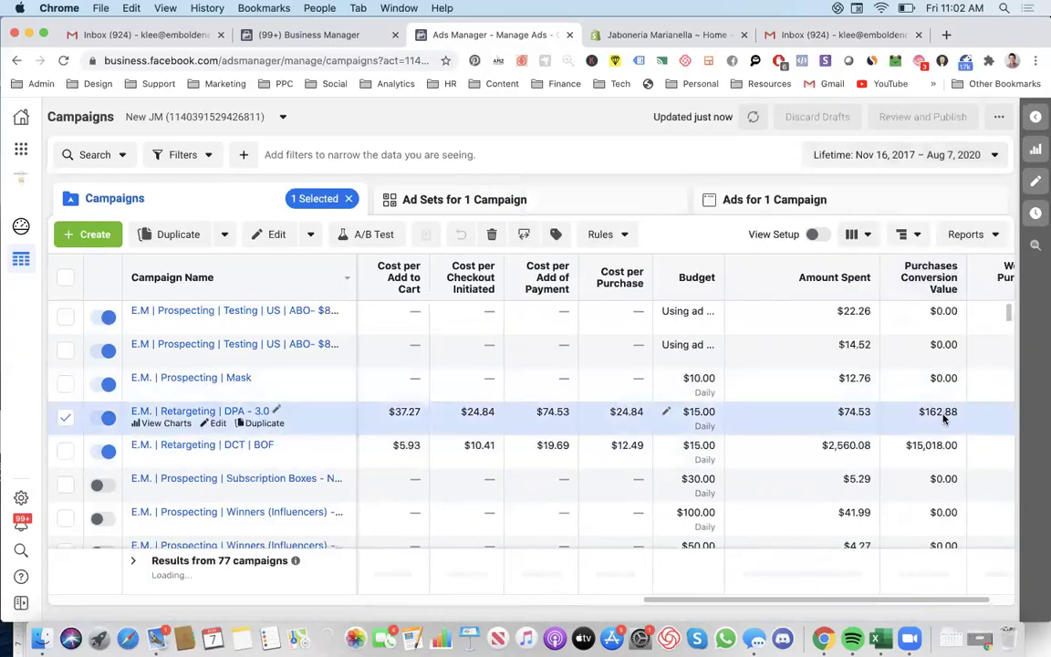
left_click(948, 155)
left_click(936, 236)
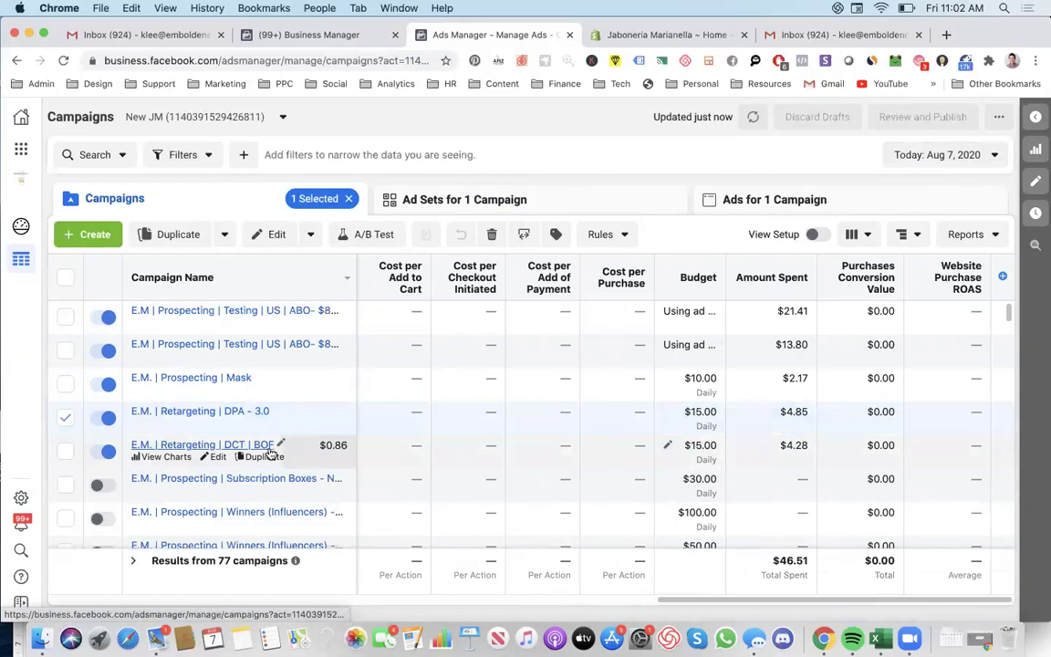
Step: Open the Retargeting | DCT | BOF campaign and inspect the ATC -14 Days ad set's placement and delivery settings
left_click(263, 311)
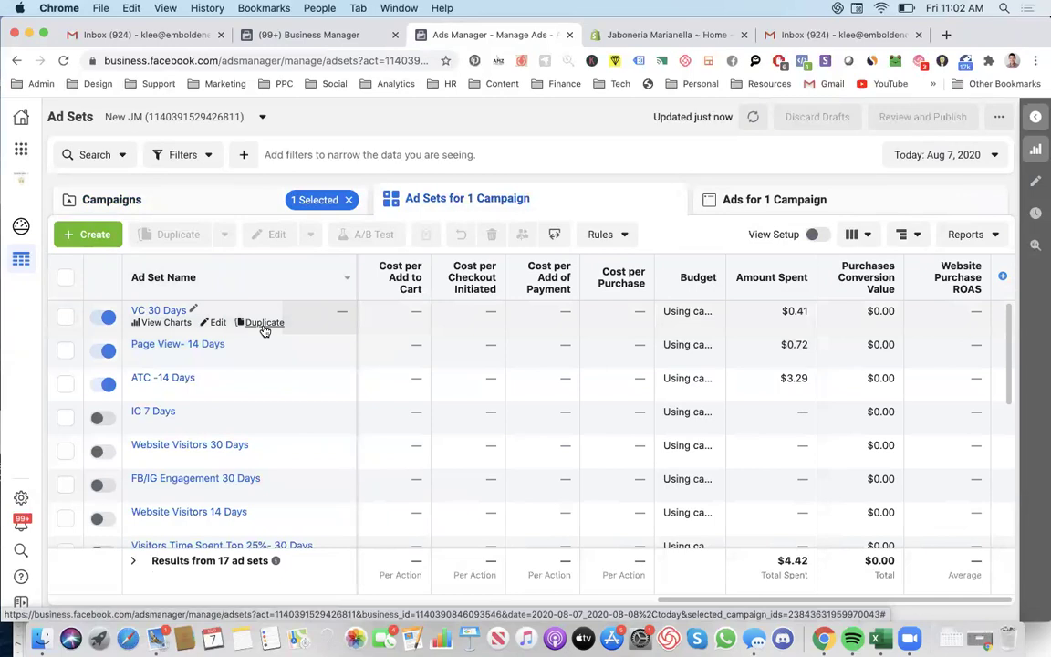
scroll(256, 392, "left", 15)
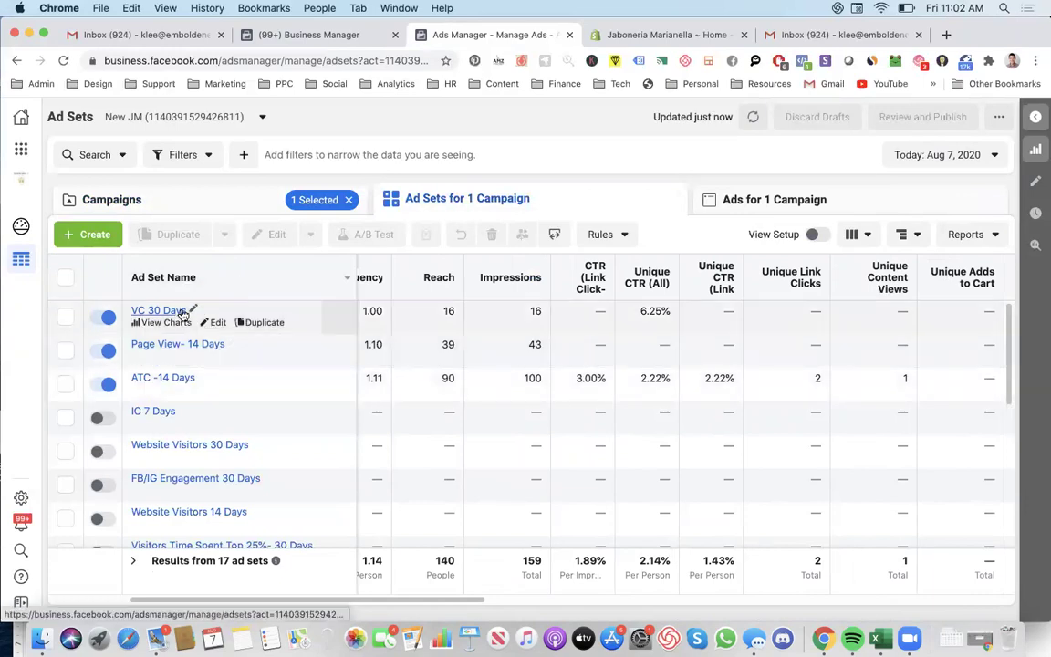
left_click(218, 390)
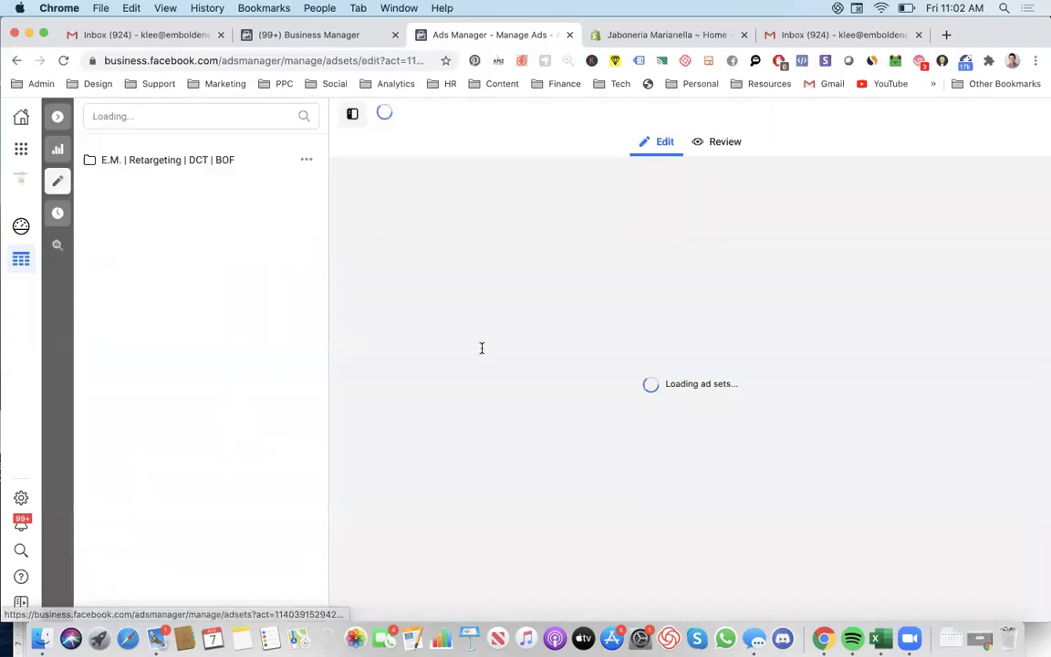
scroll(526, 370, "down", 5)
scroll(531, 374, "down", 10)
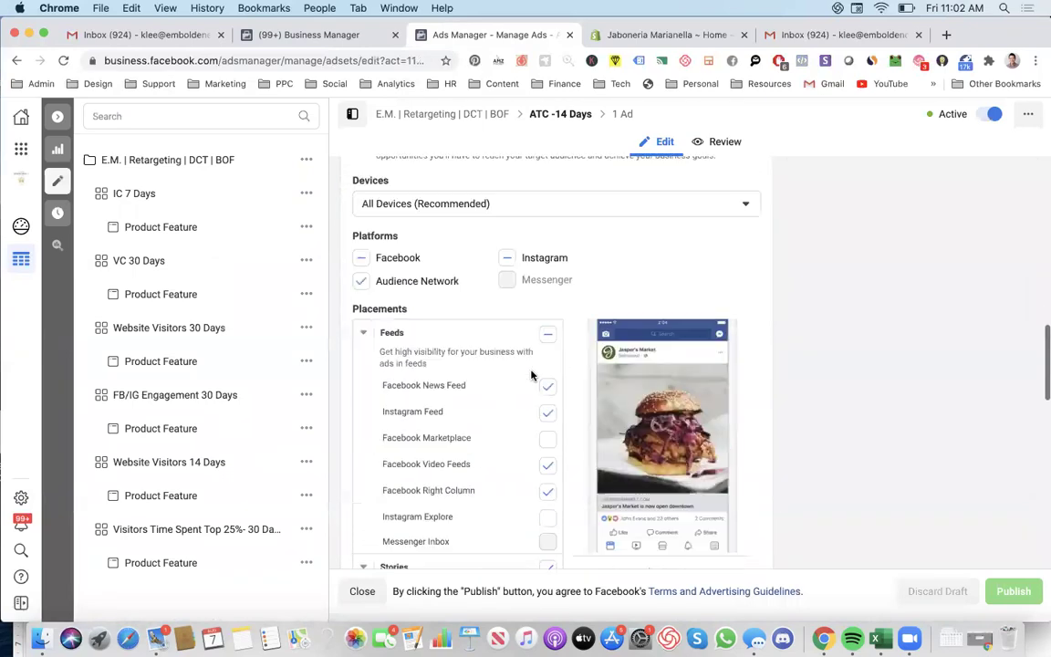
scroll(531, 374, "up", 15)
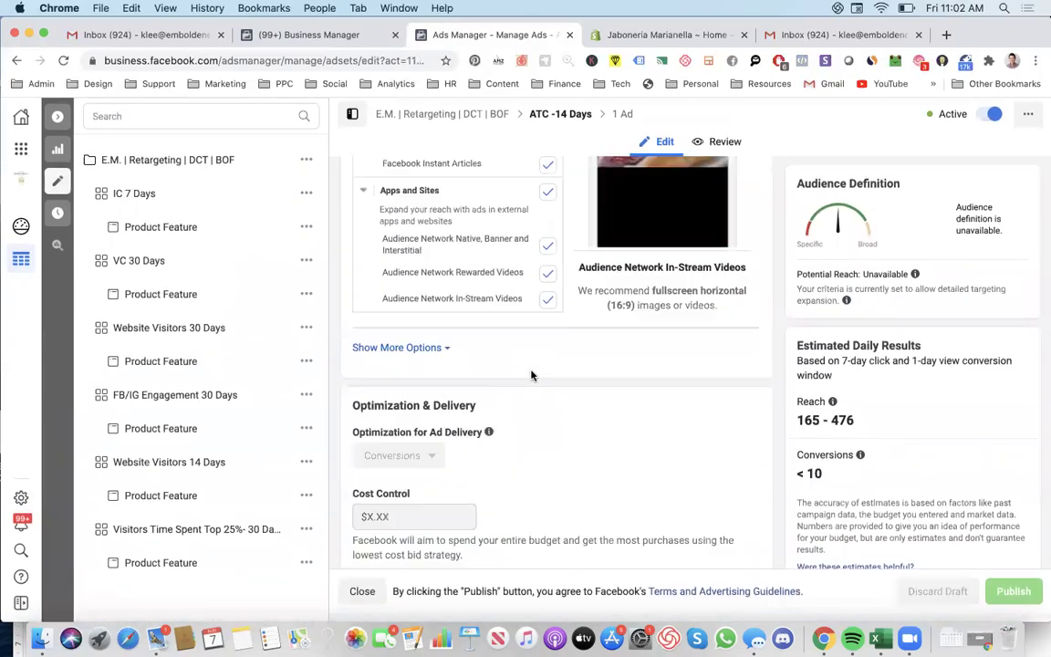
Step: Close the ATC -14 Days ad set's editor, check the cost columns, and return to the campaign list to review delivery and reach metrics
left_click(58, 116)
scroll(577, 406, "right", 10)
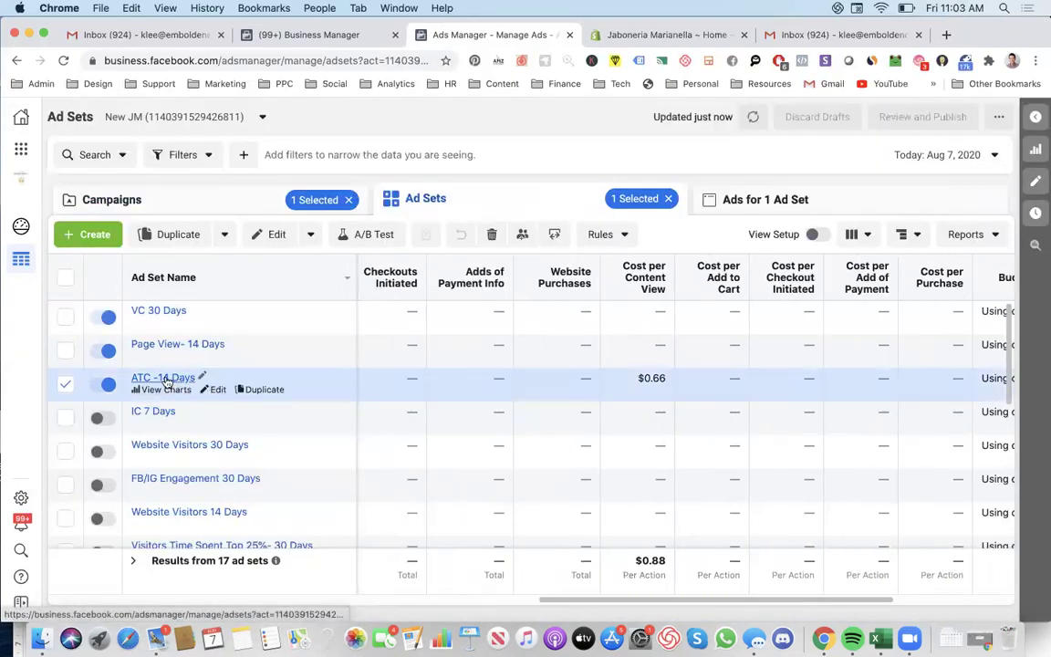
left_click(164, 377)
left_click(375, 193)
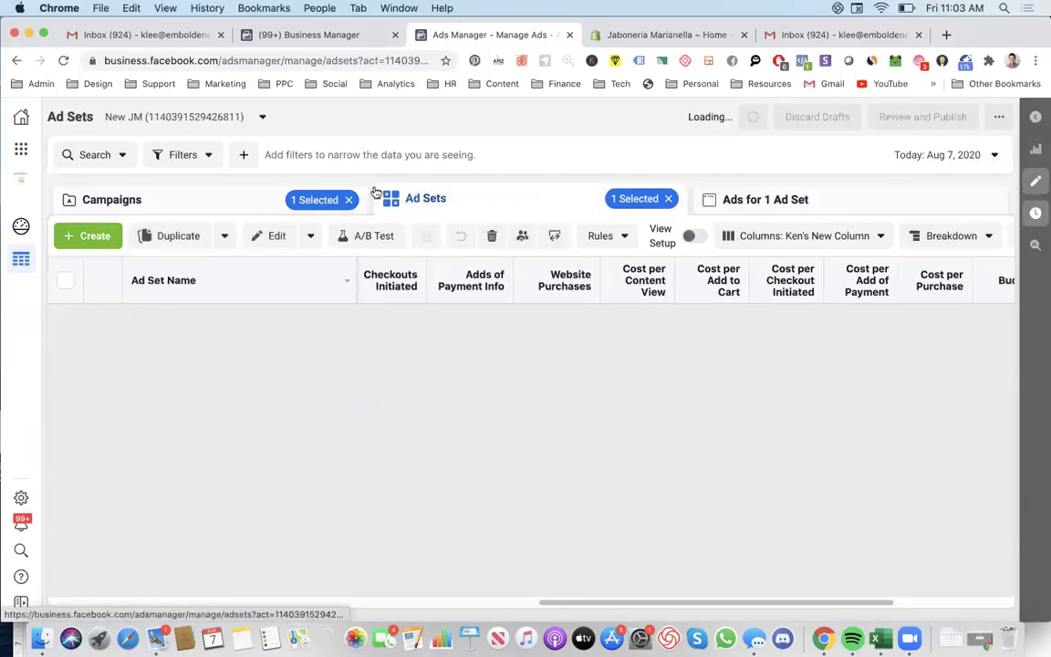
left_click(111, 199)
scroll(615, 382, "left", 5)
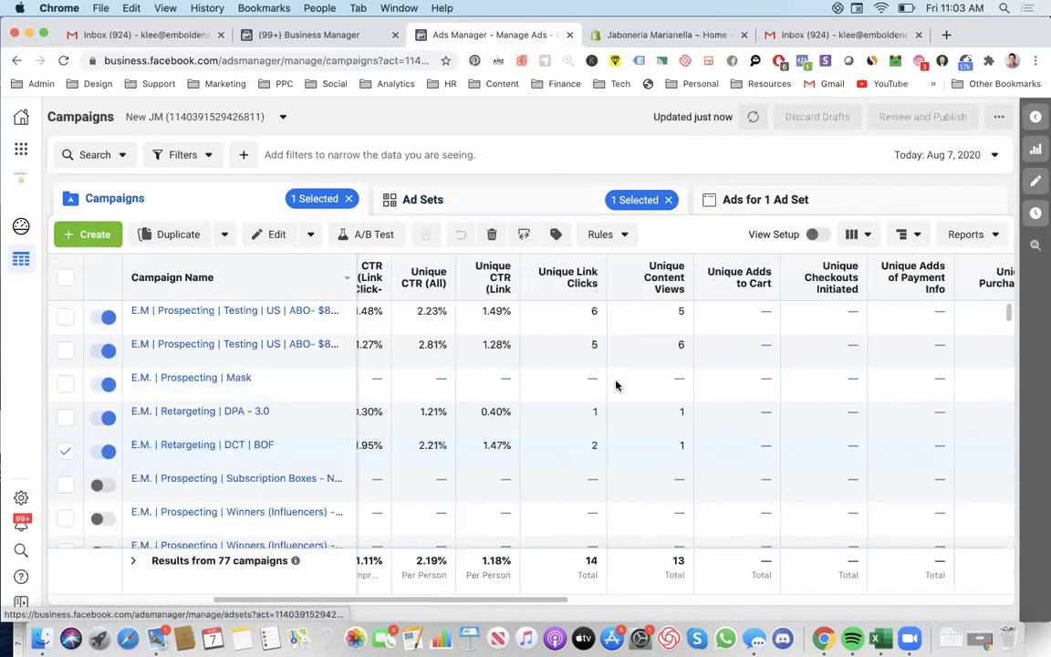
scroll(615, 383, "left", 5)
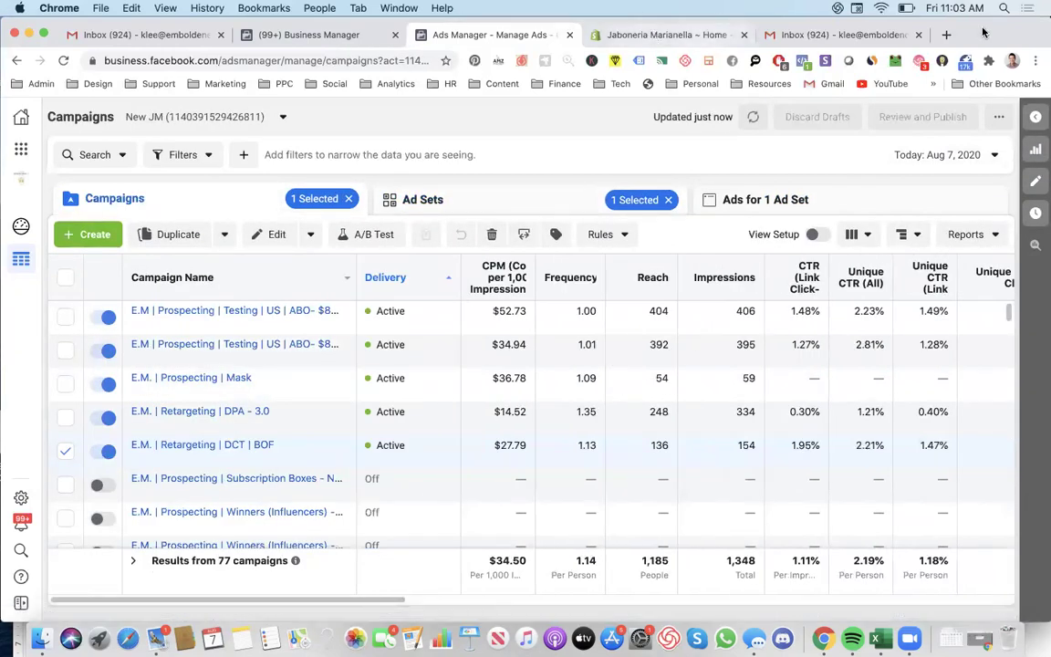
Step: Open marianella.co in a new browser tab beside Ads Manager and look through its homepage
left_click(947, 35)
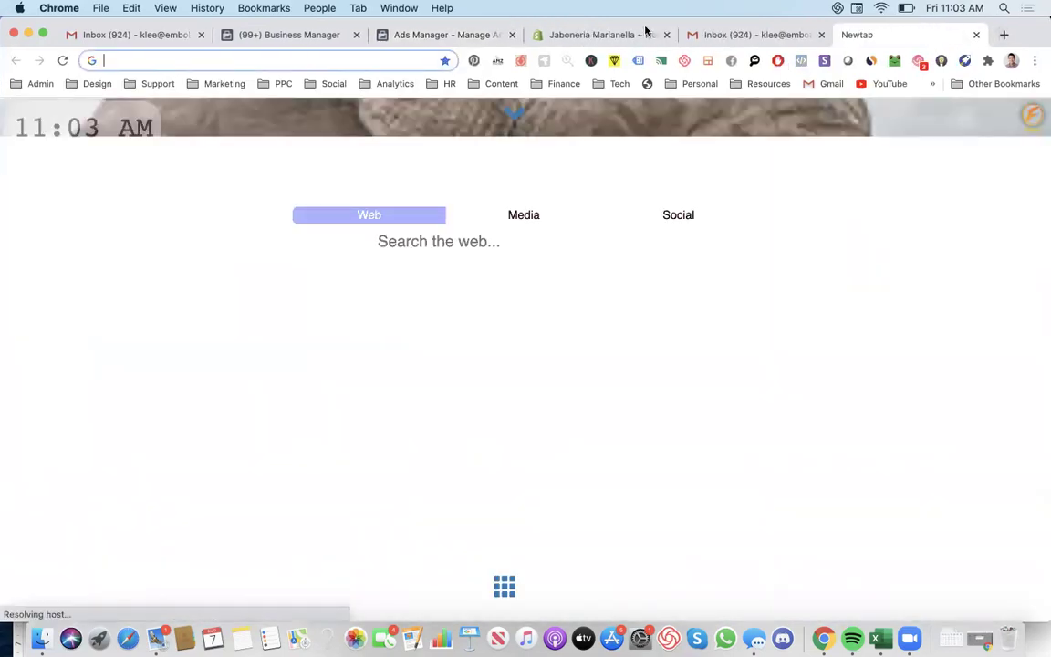
left_click_drag(645, 32, 648, 31)
type("marianella.co")
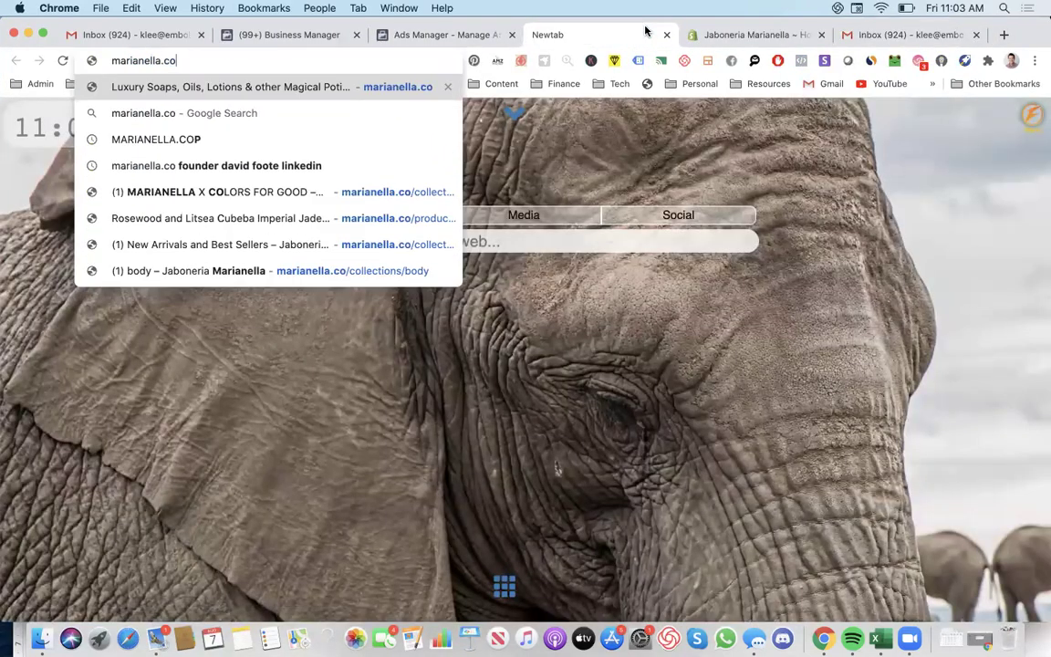
key("Return")
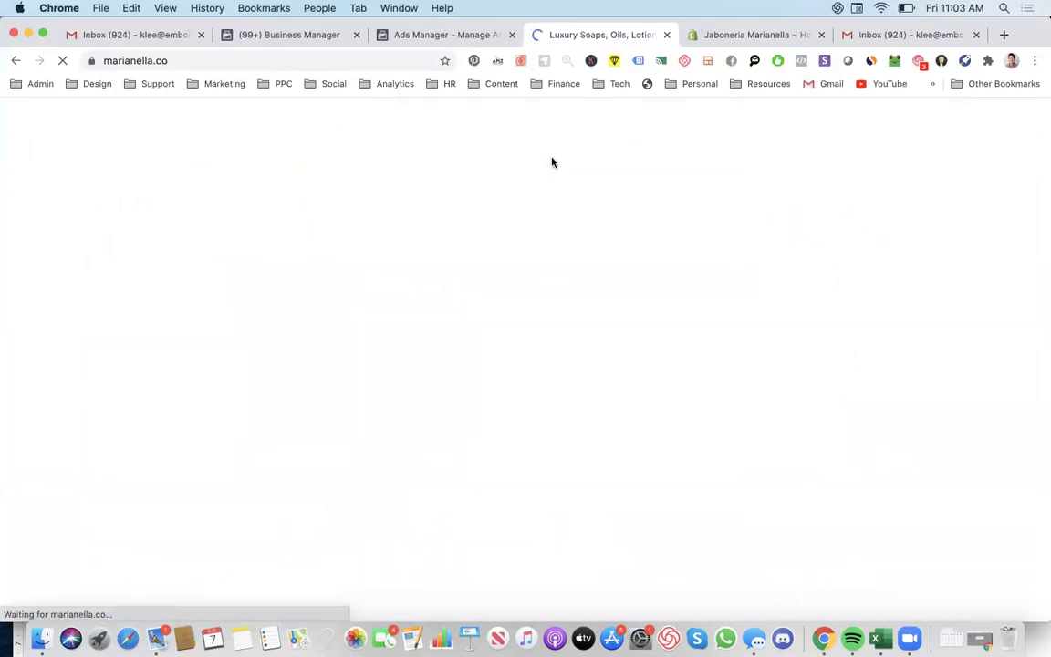
scroll(556, 270, "down", 10)
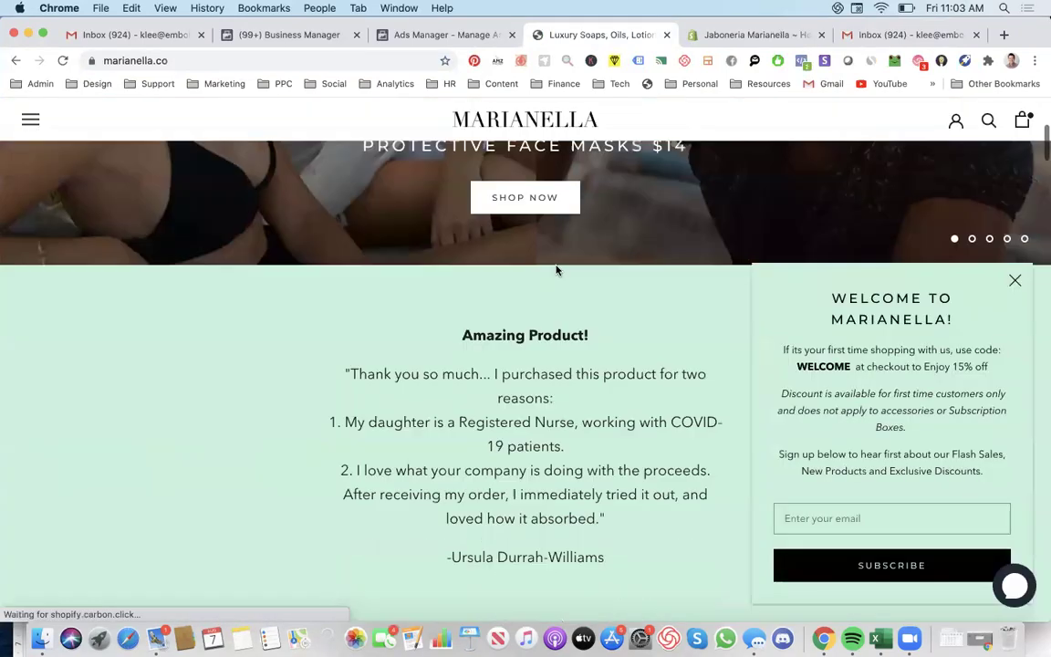
Step: Look over the homepage's new arrivals and best sellers, and return to Ads Manager to scan the campaign metric columns
scroll(557, 270, "down", 5)
scroll(556, 270, "up", 10)
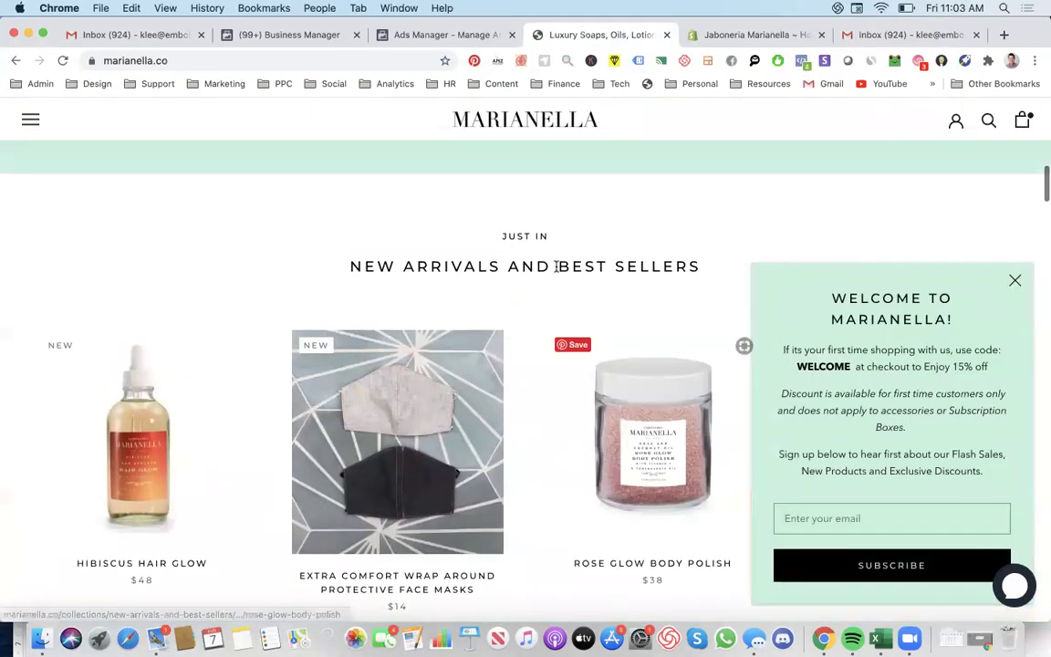
scroll(557, 270, "up", 10)
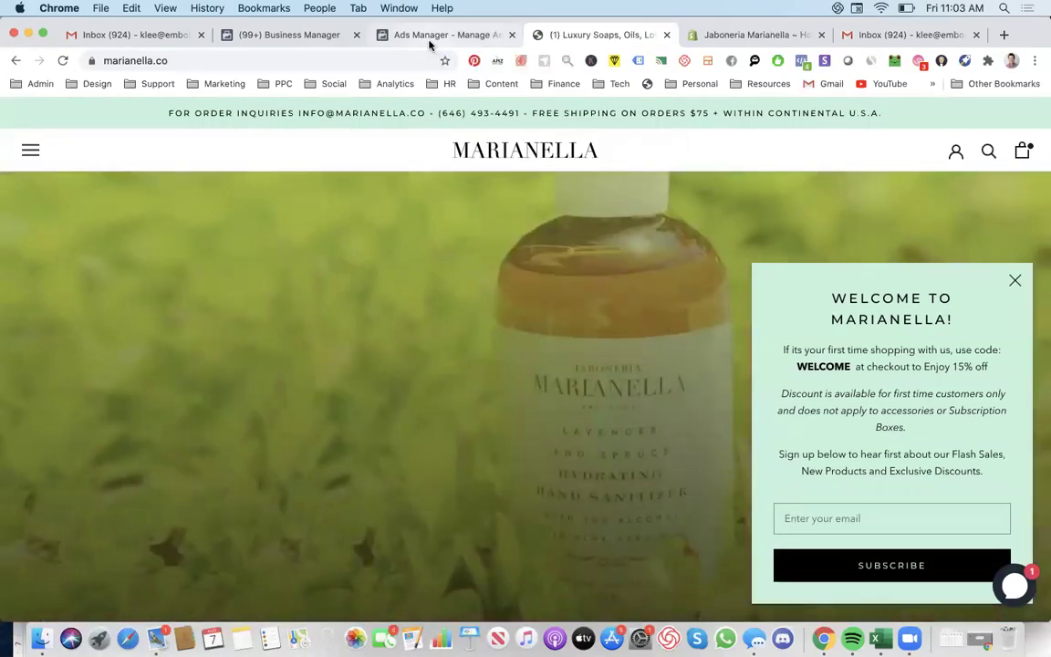
left_click(429, 36)
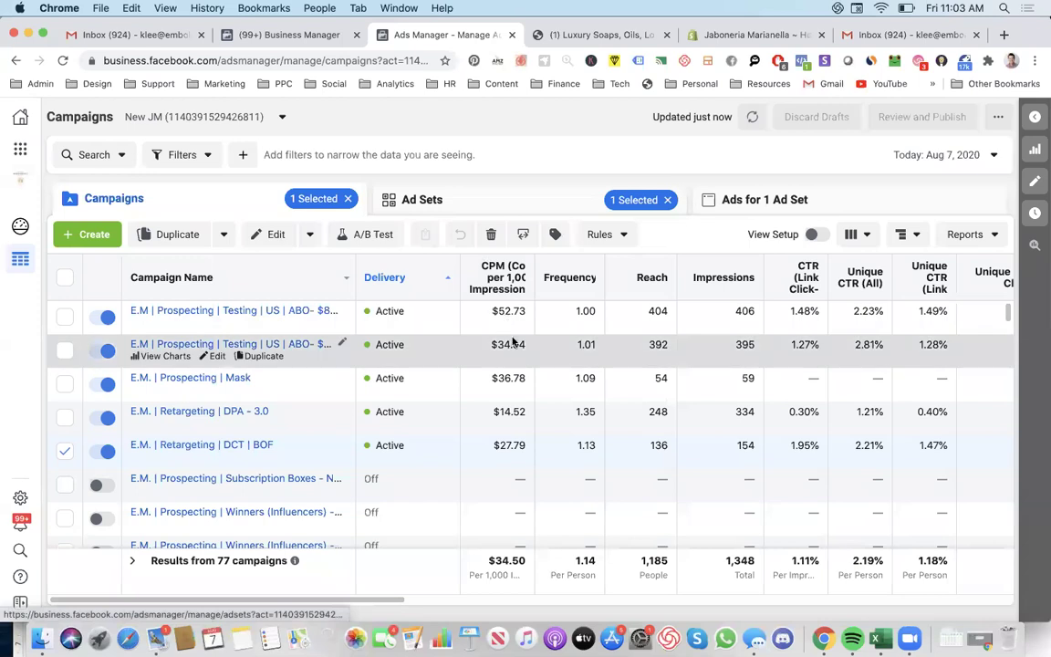
scroll(513, 342, "right", 10)
scroll(513, 341, "left", 10)
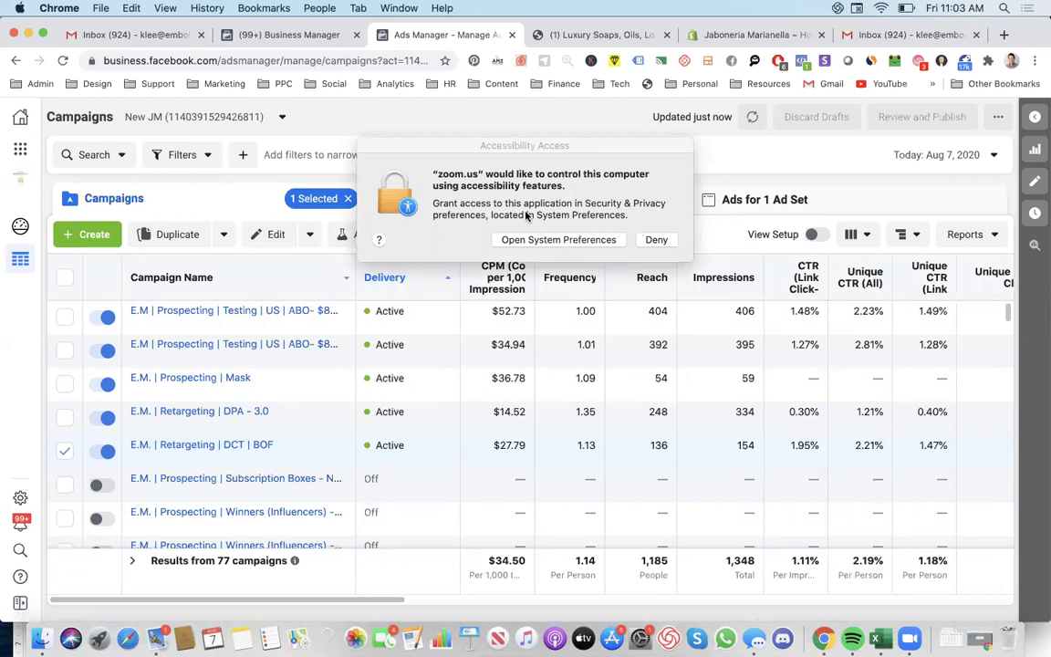
Step: Unlock the Accessibility privacy settings in System Preferences with the account password and allow zoom.us to control the computer
left_click(531, 241)
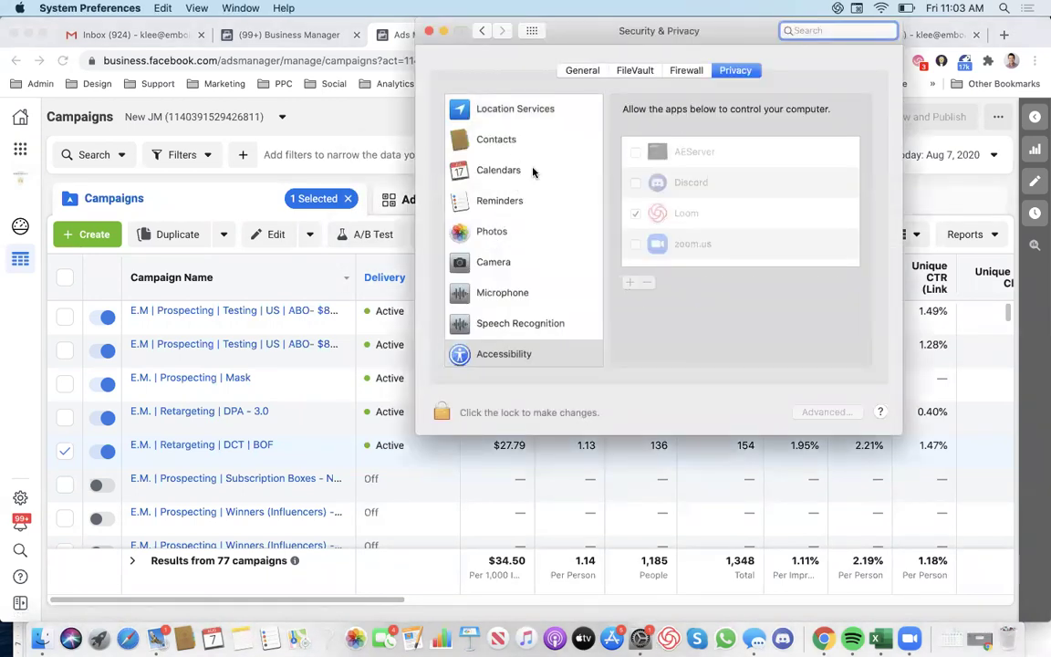
scroll(533, 172, "down", 3)
scroll(527, 251, "up", 3)
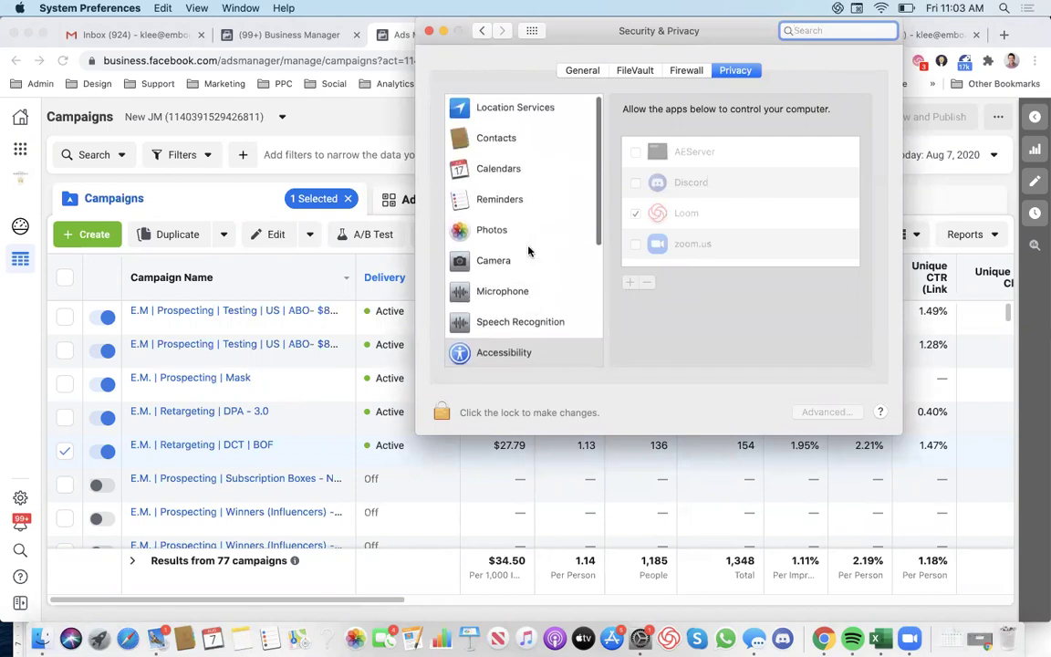
left_click(442, 412)
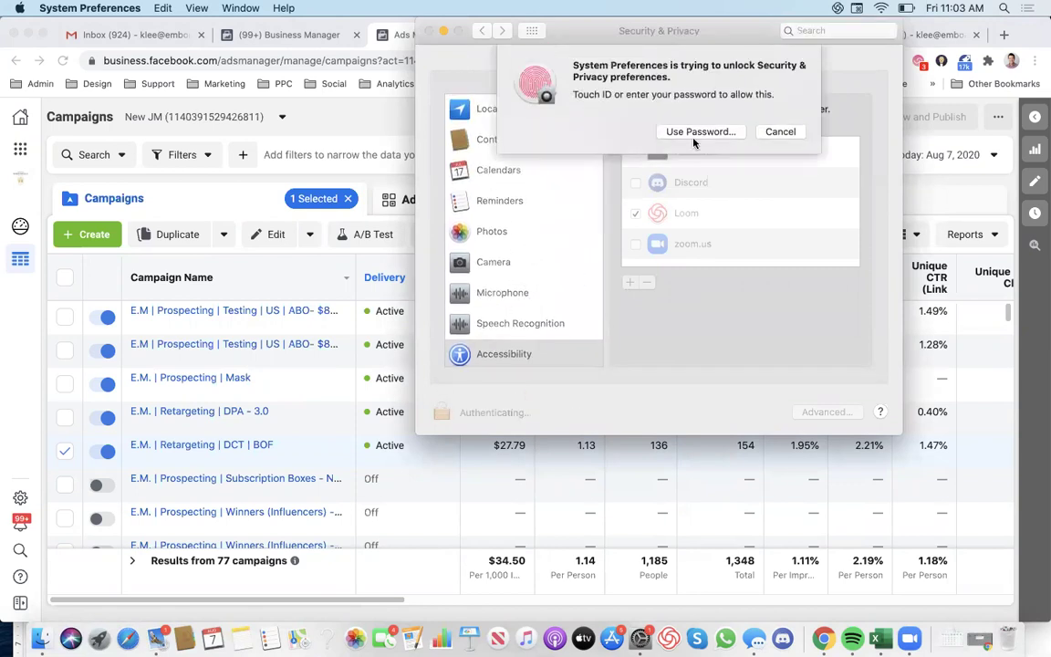
left_click(700, 132)
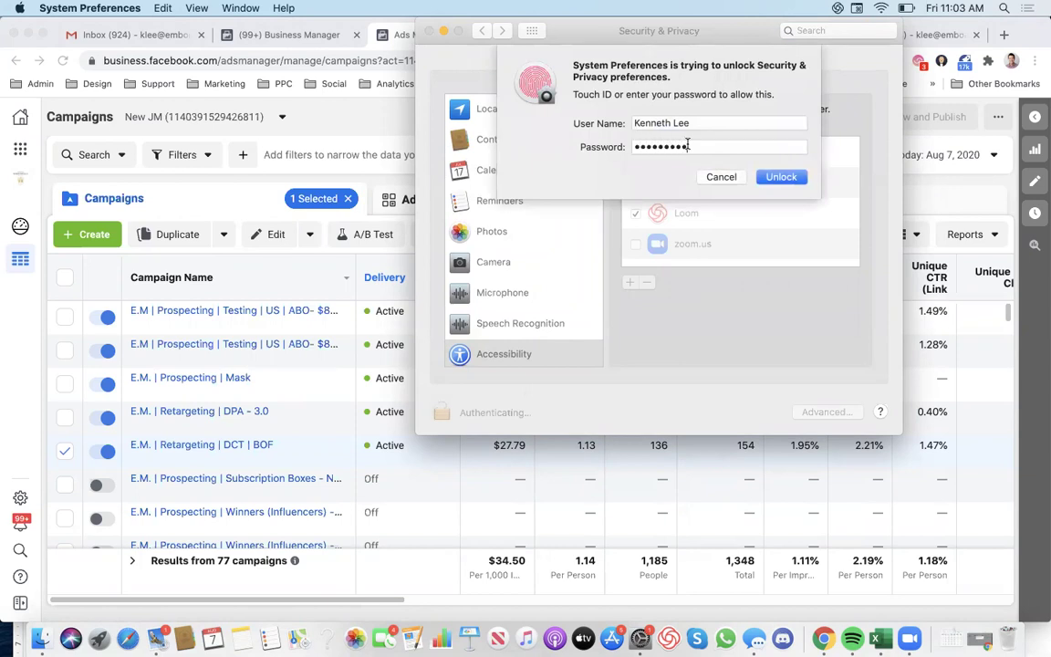
key("Return")
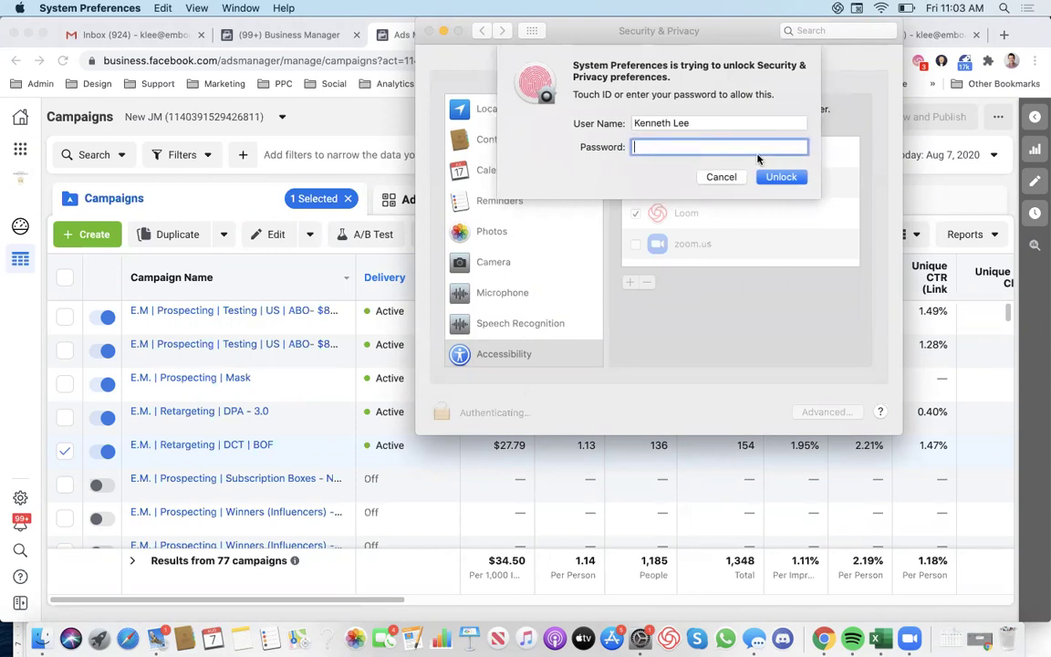
type("••••••••••••")
key("Return")
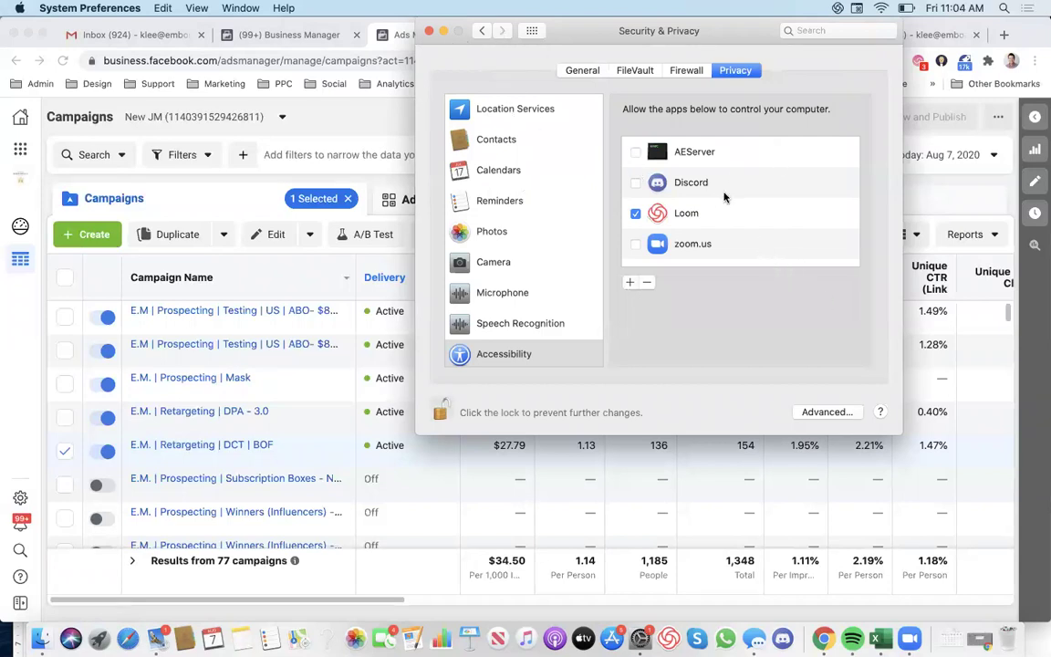
left_click(691, 250)
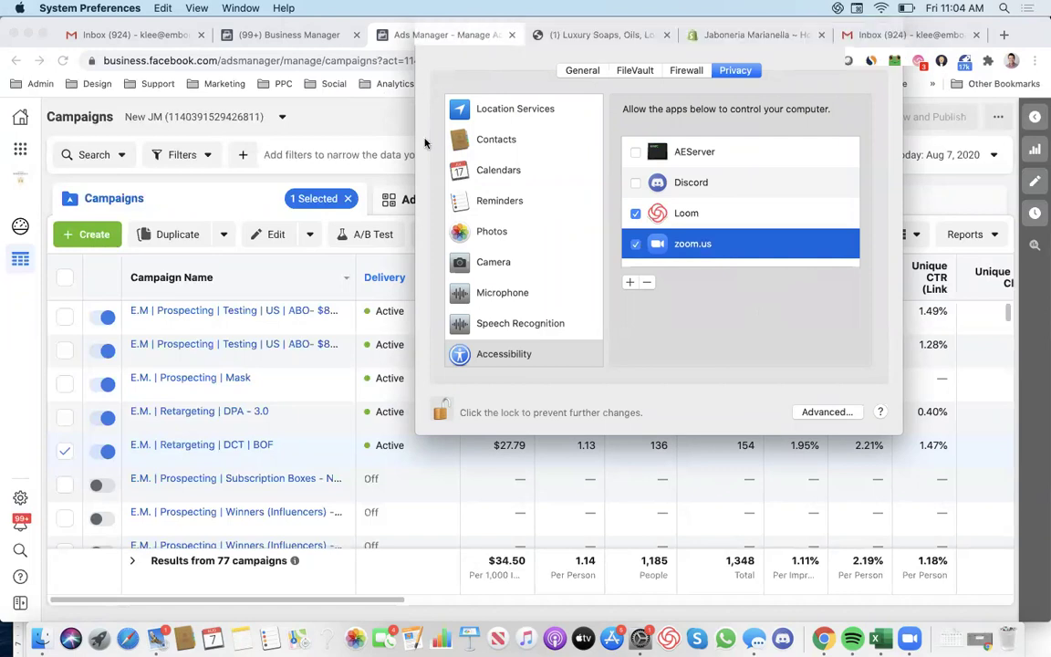
left_click(427, 34)
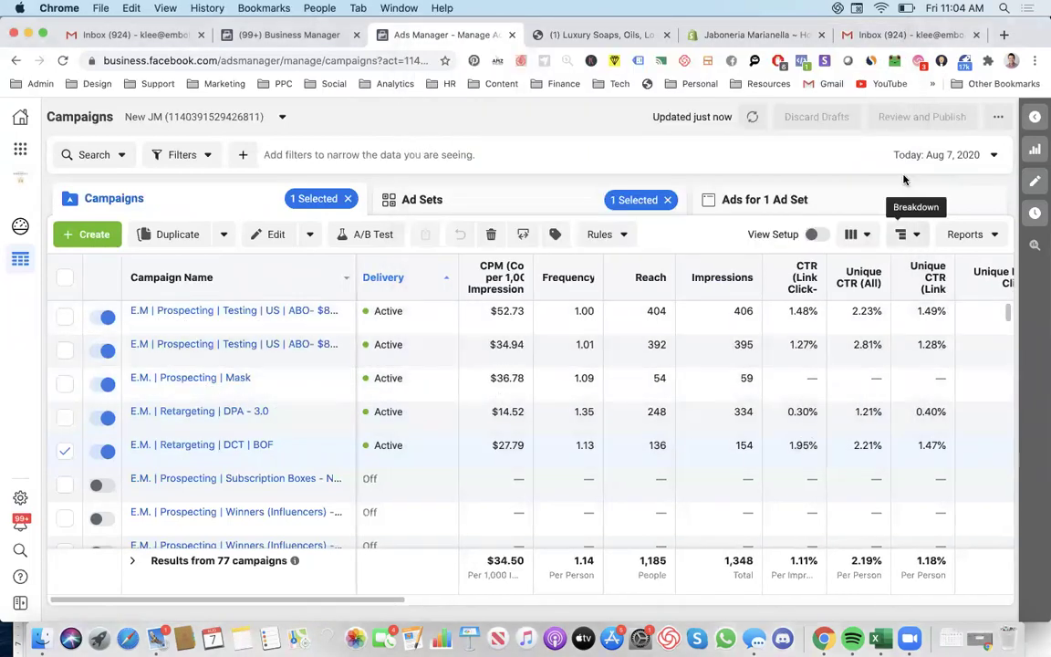
Step: Show the campaign table with the Performance column preset and set its date range to Last 7 days
left_click(921, 154)
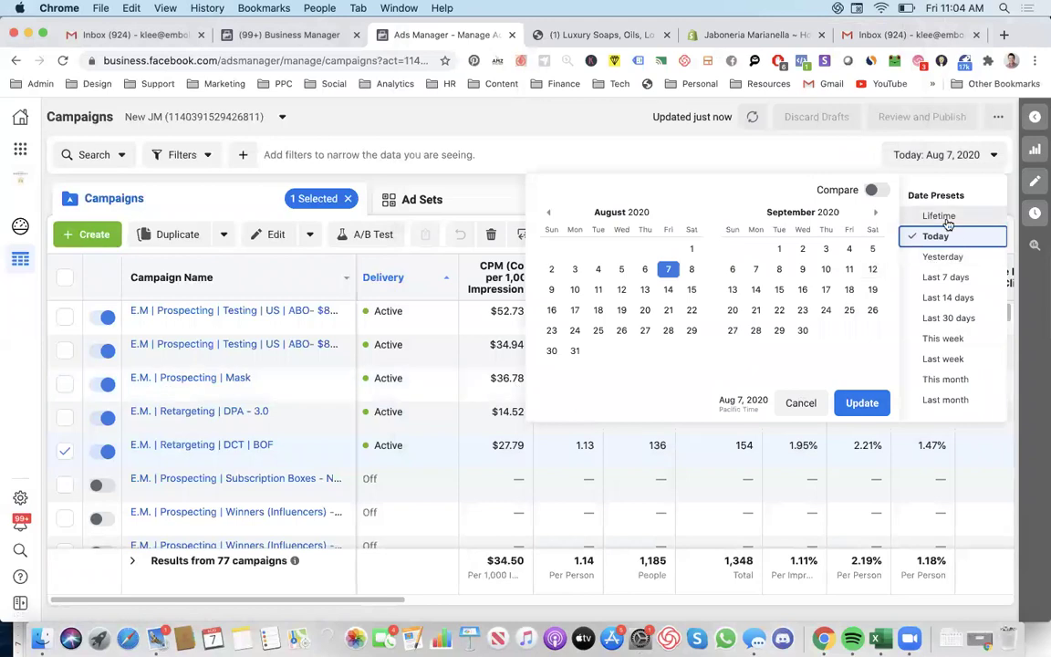
left_click(927, 154)
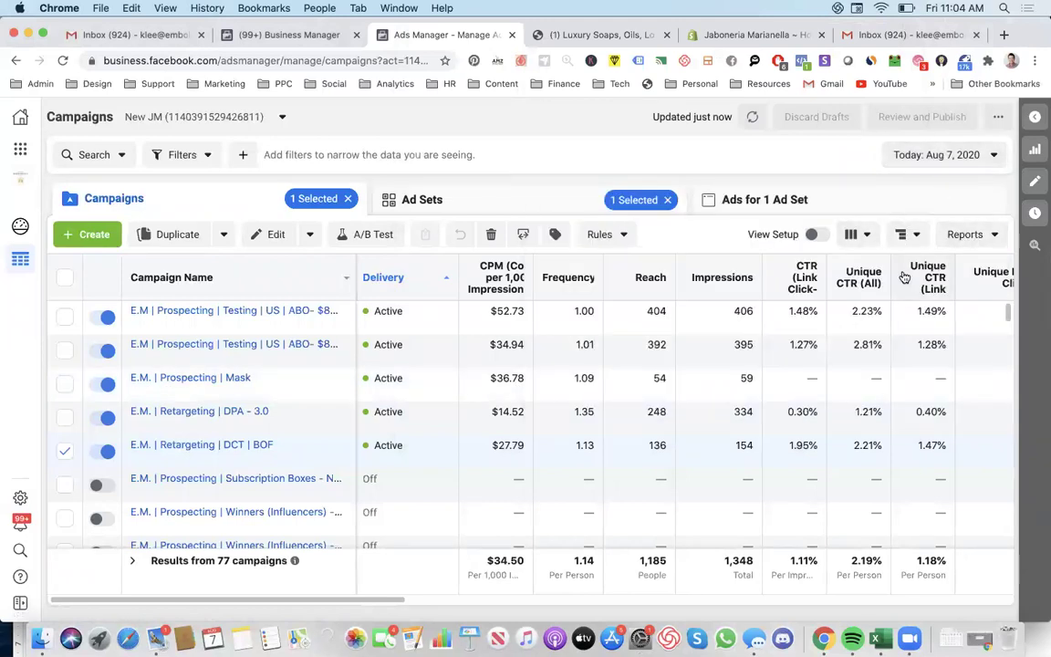
scroll(876, 274, "right", 5)
left_click(858, 234)
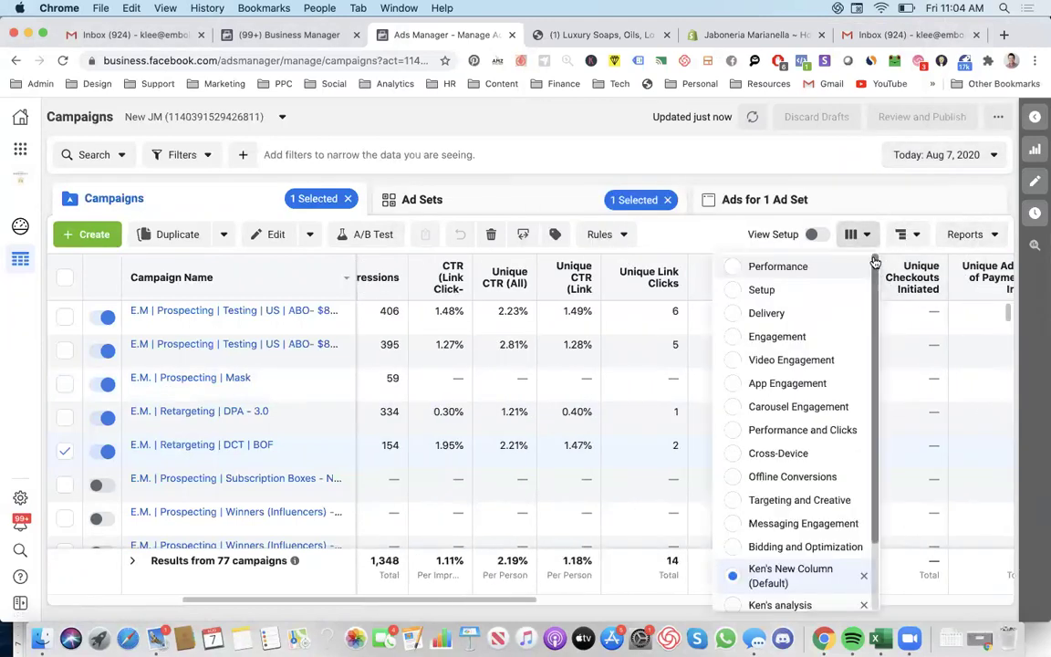
left_click(784, 264)
scroll(661, 344, "right", 3)
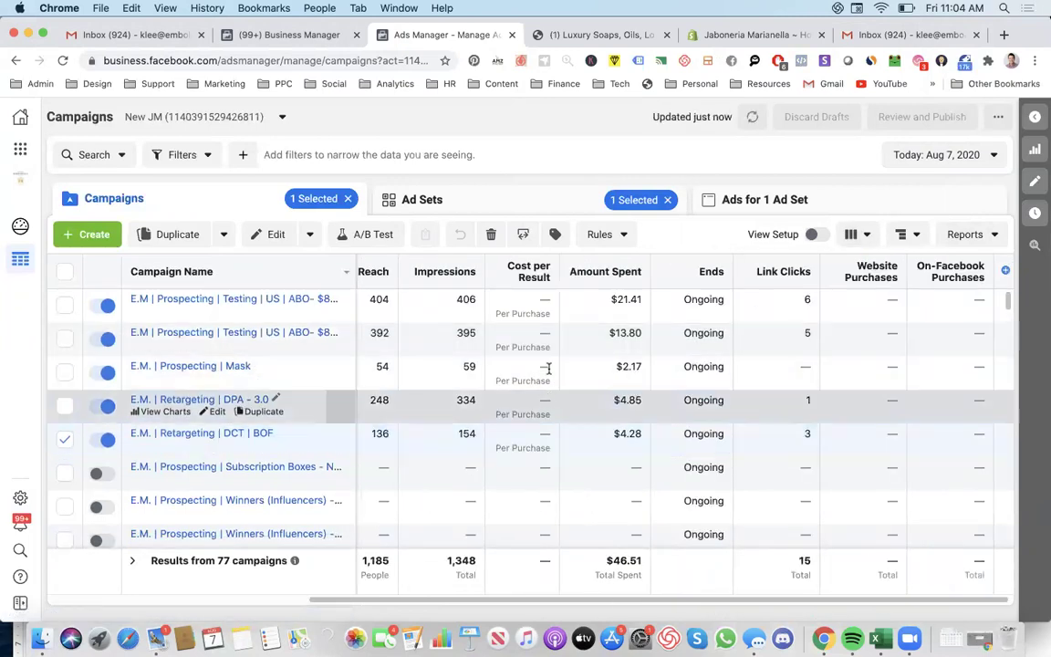
left_click(940, 154)
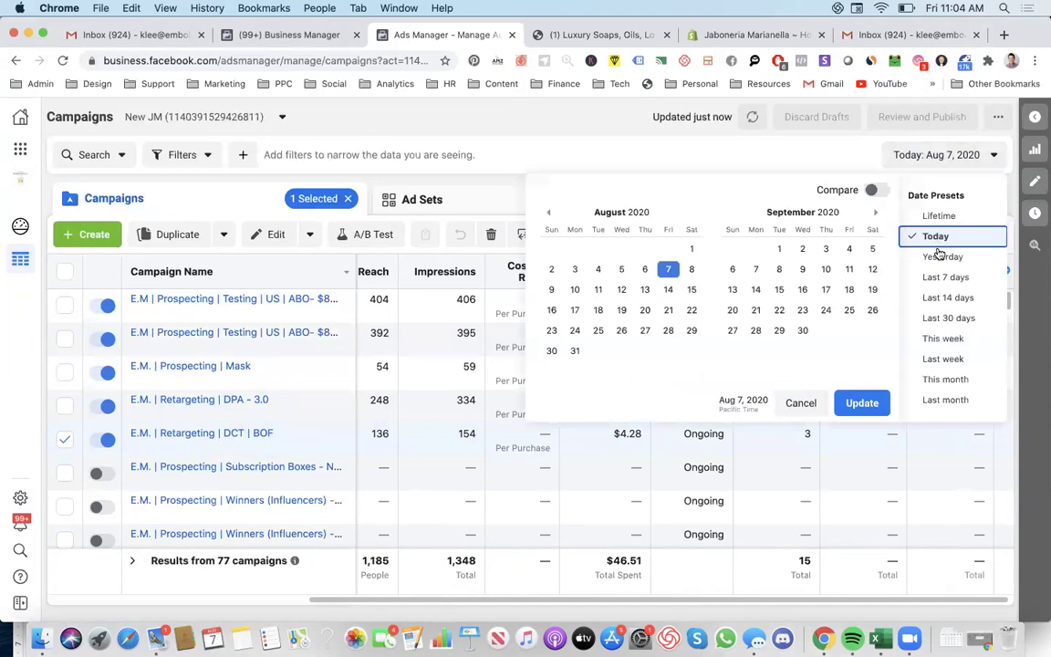
left_click(942, 278)
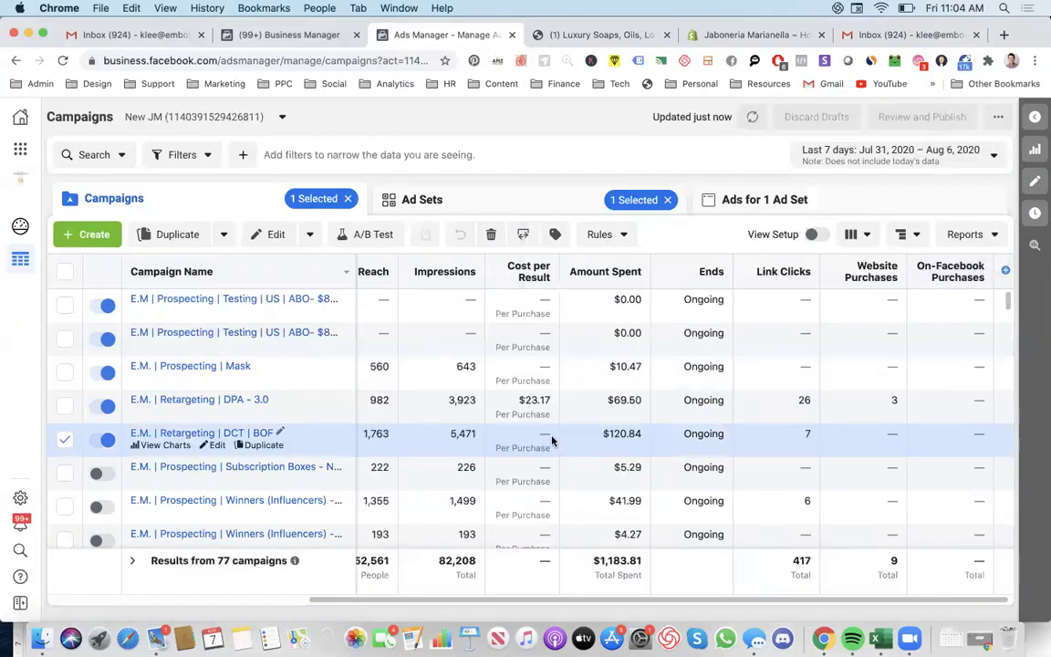
Step: Read the full preview text of the "HI THERE" ad in the Retargeting | DPA - 3.0 campaign, and return to the campaign list
left_click(755, 200)
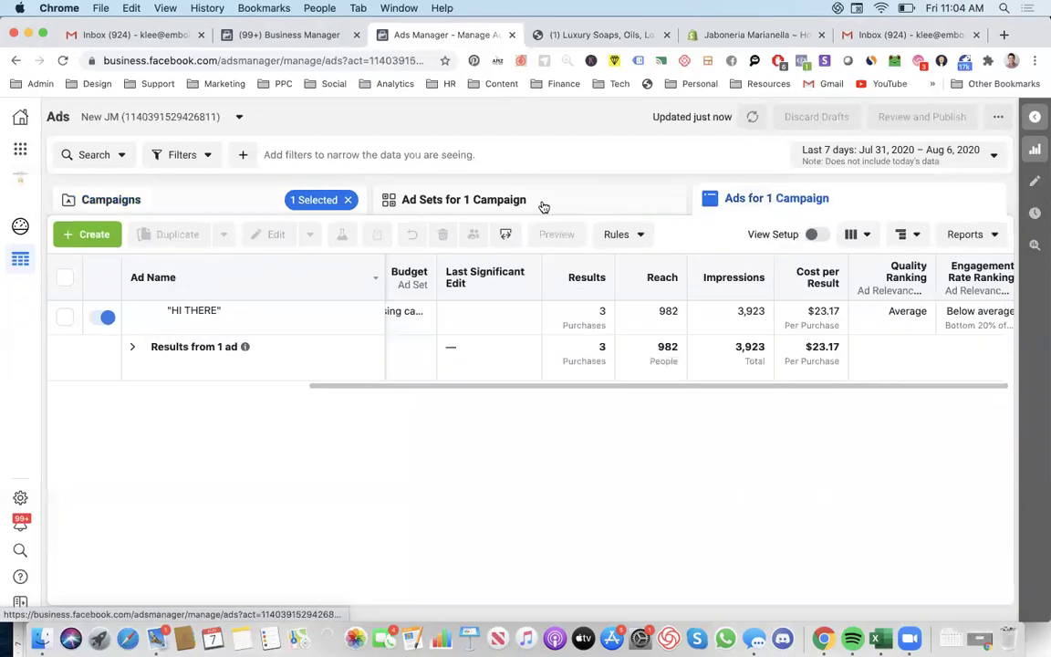
left_click(203, 323)
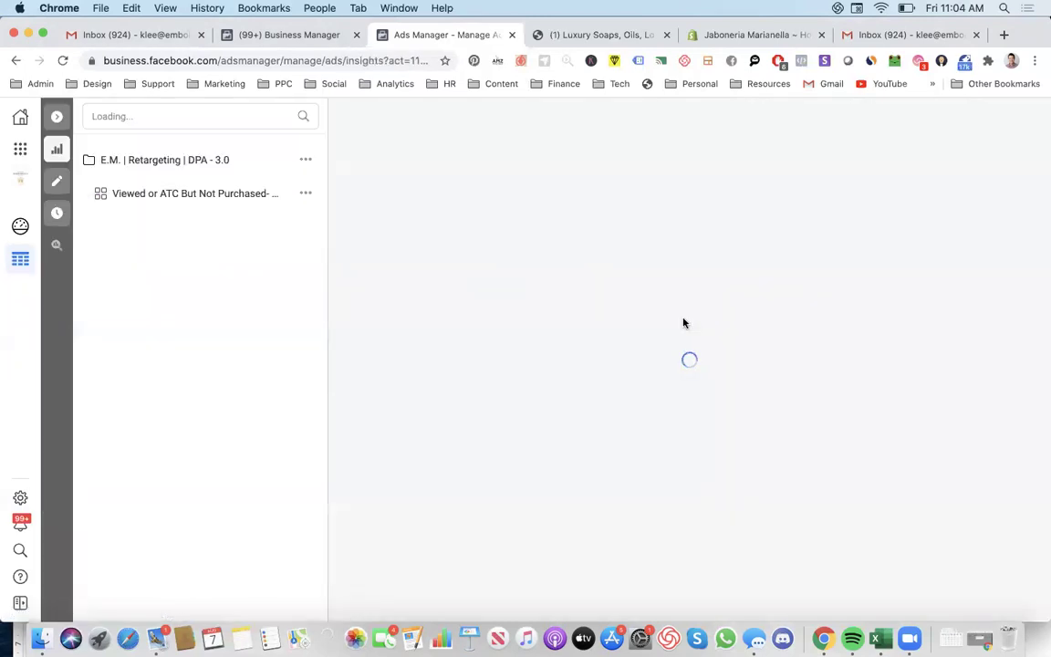
scroll(685, 322, "down", 5)
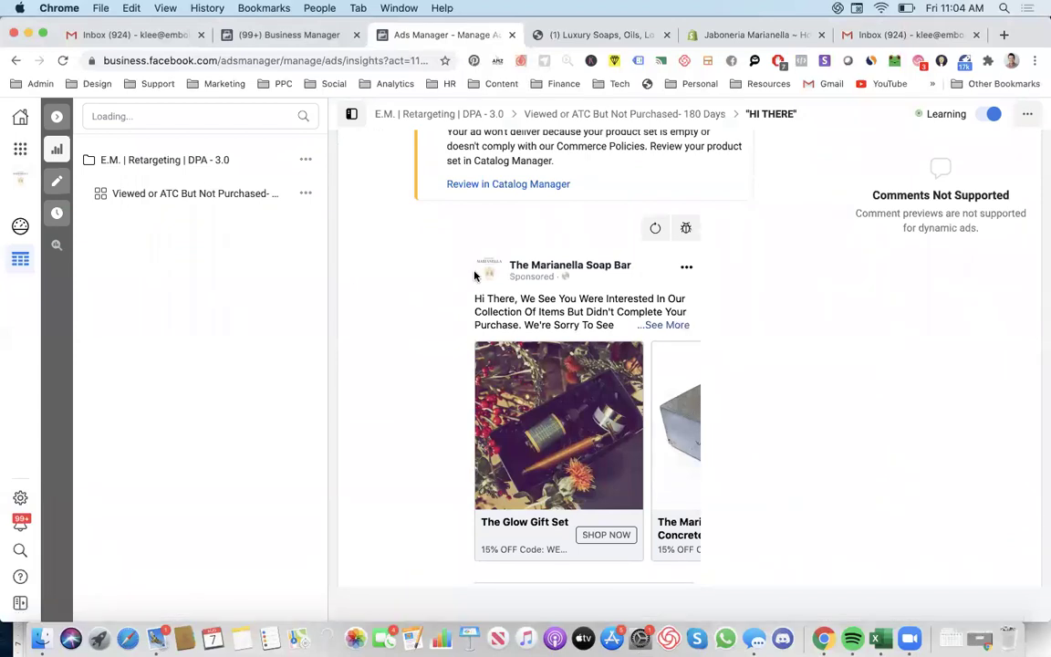
left_click(663, 325)
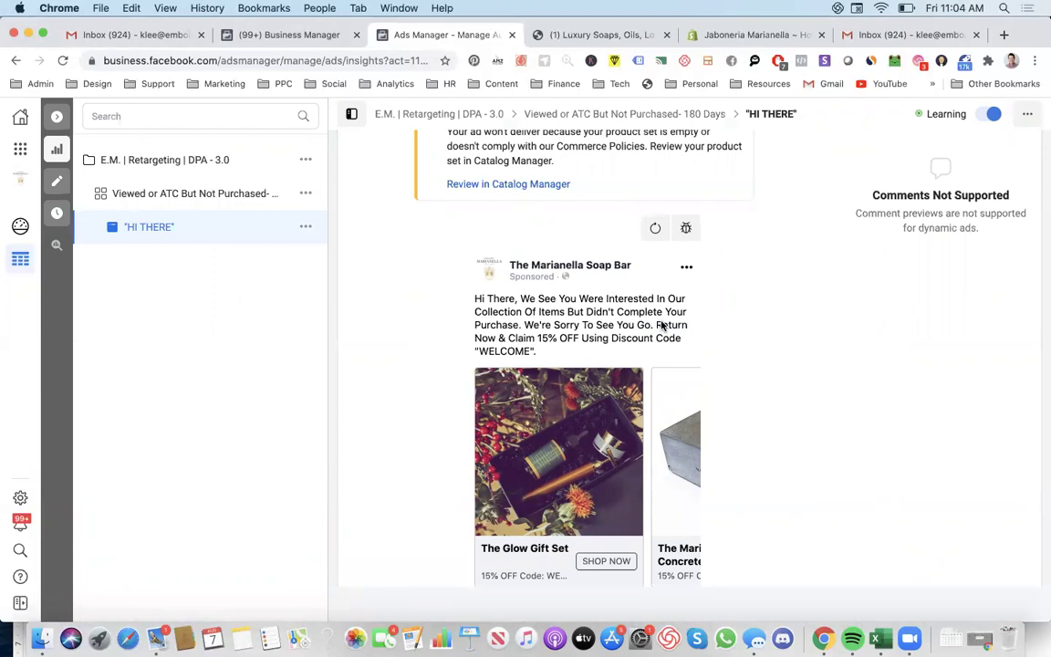
left_click(351, 113)
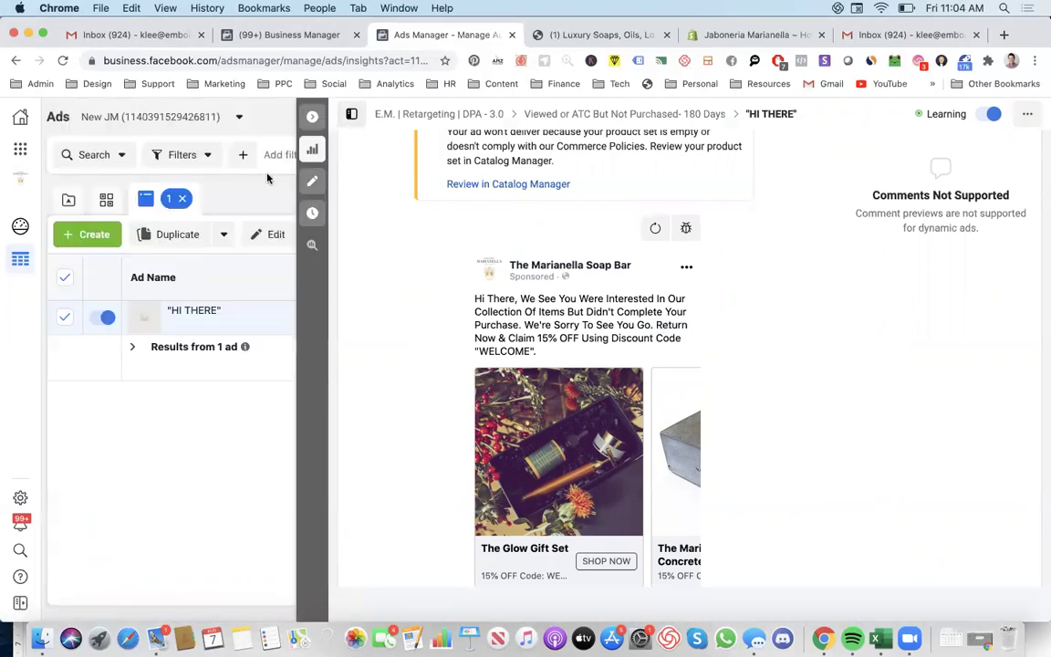
left_click(312, 116)
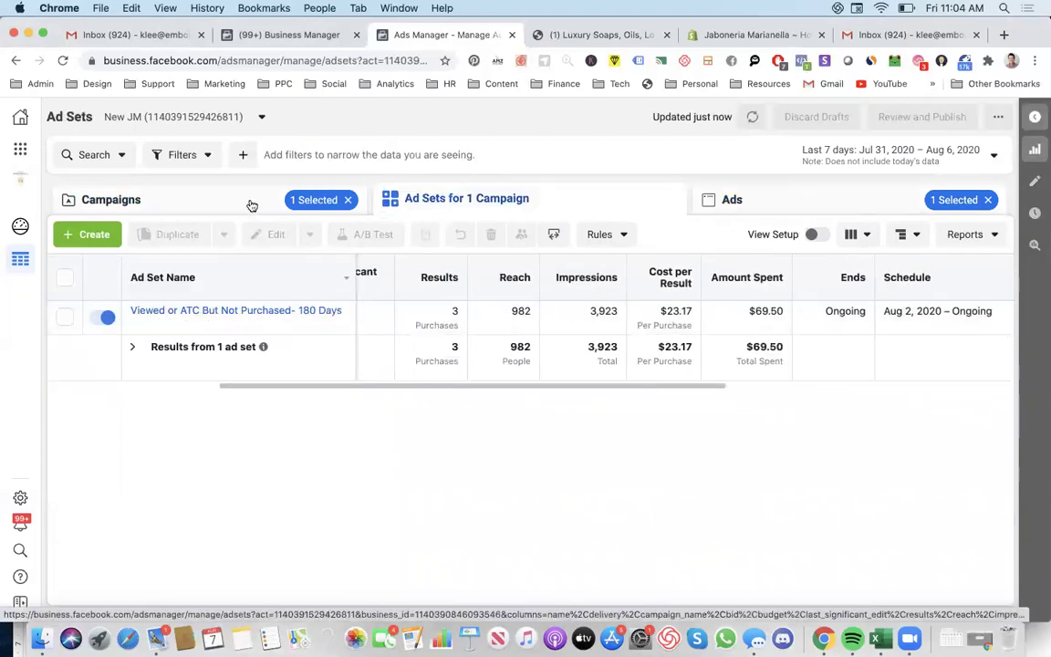
left_click(223, 192)
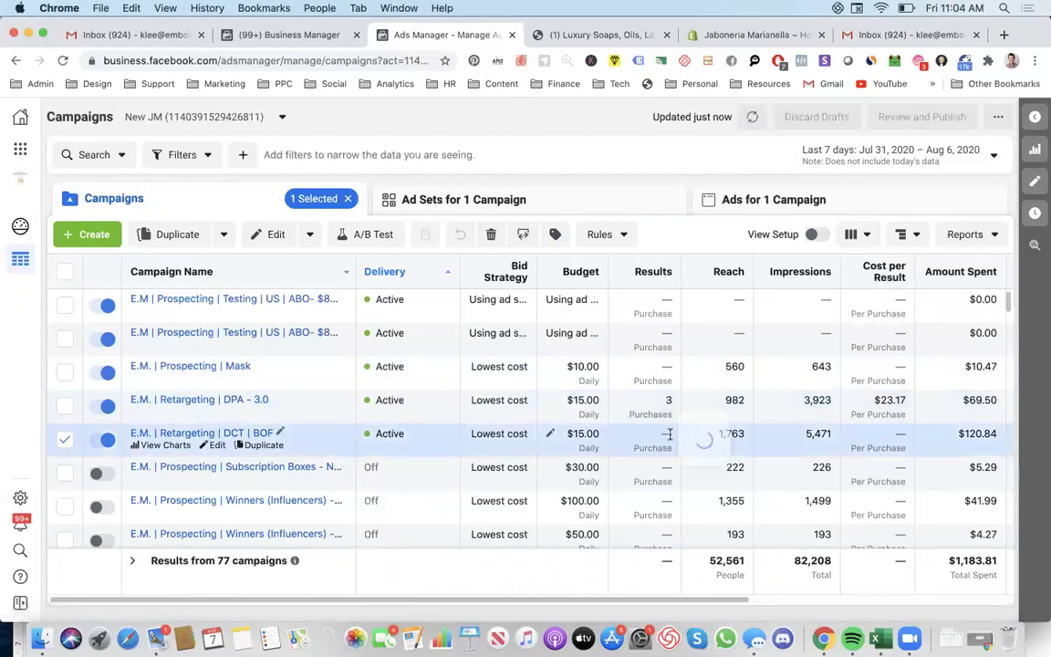
Step: Preview the Product Feature ad for the VC 30 Days ad set in the Retargeting | DCT | BOF campaign, and return to the campaign list
mouse_move(669, 435)
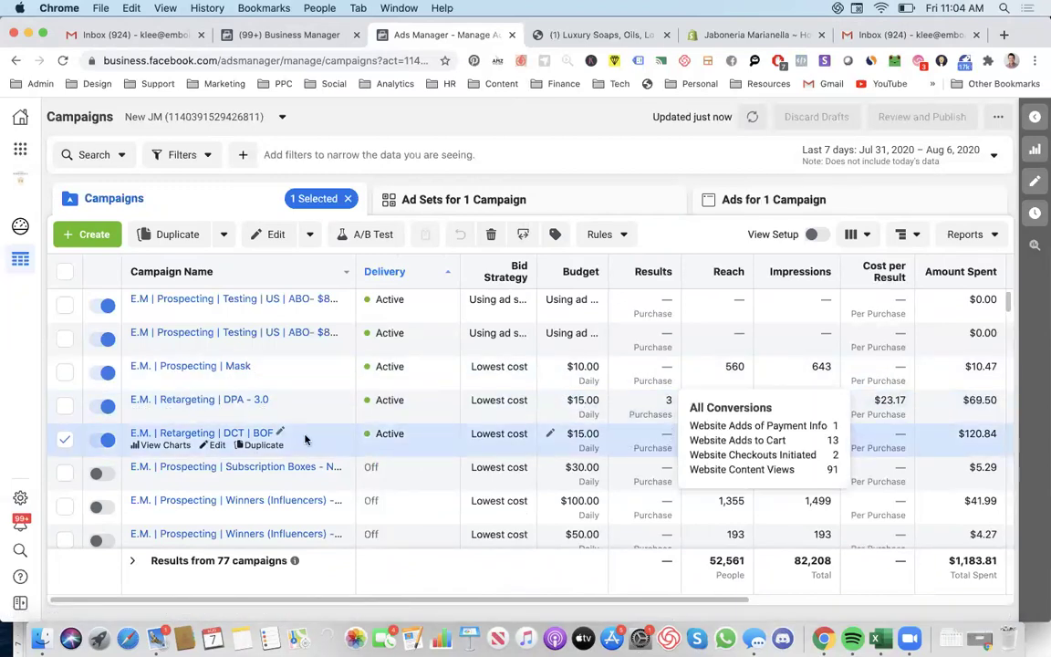
left_click(166, 434)
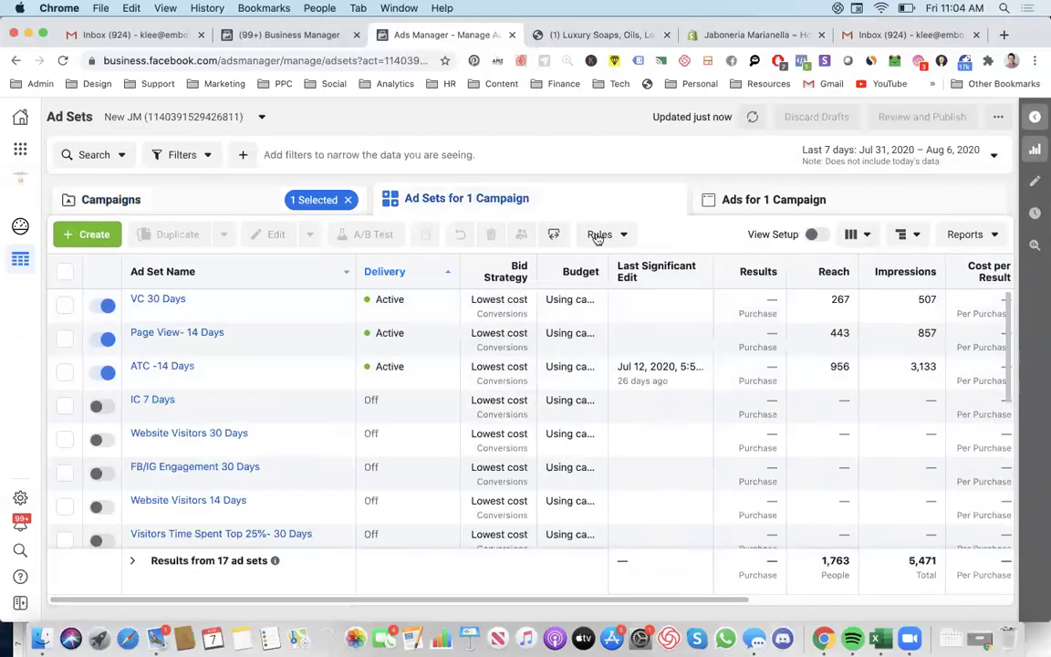
left_click(765, 209)
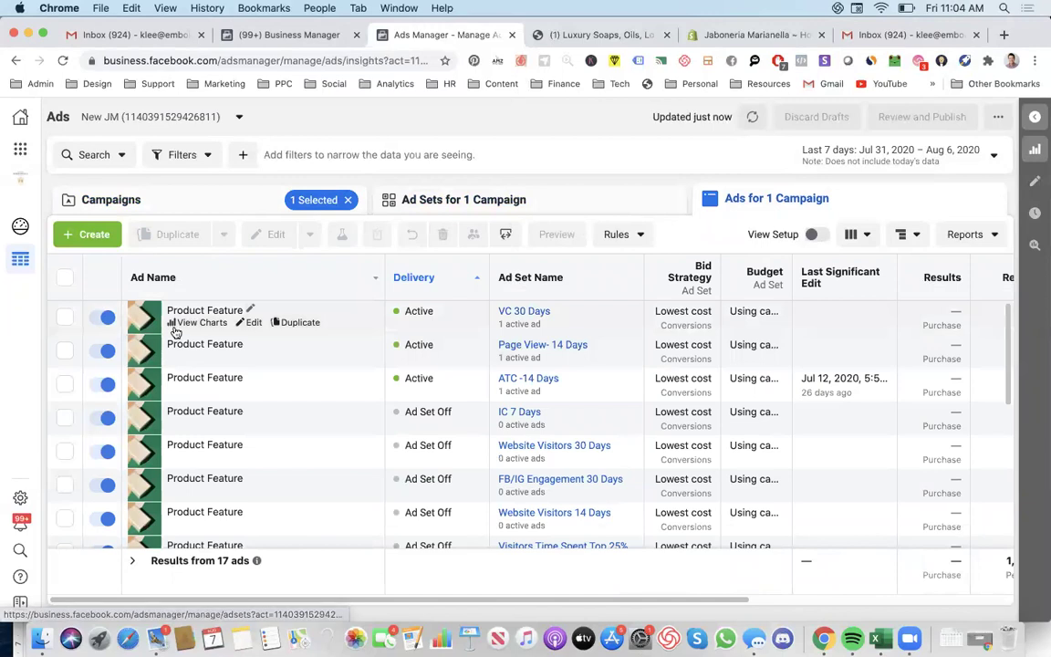
left_click(176, 329)
scroll(439, 370, "down", 5)
scroll(439, 371, "down", 3)
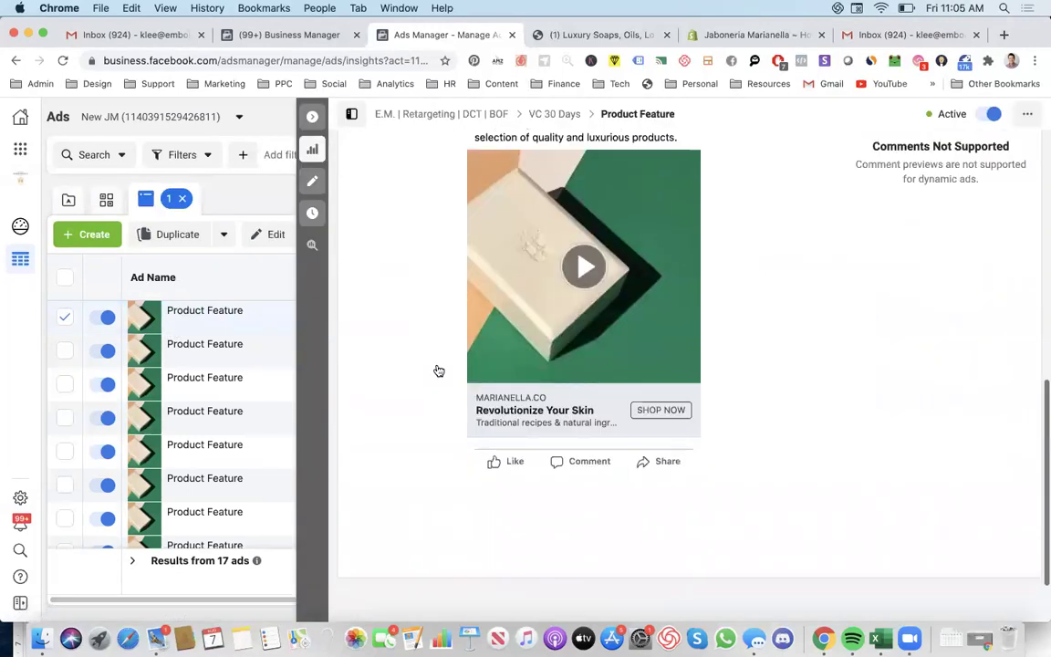
scroll(436, 361, "up", 2)
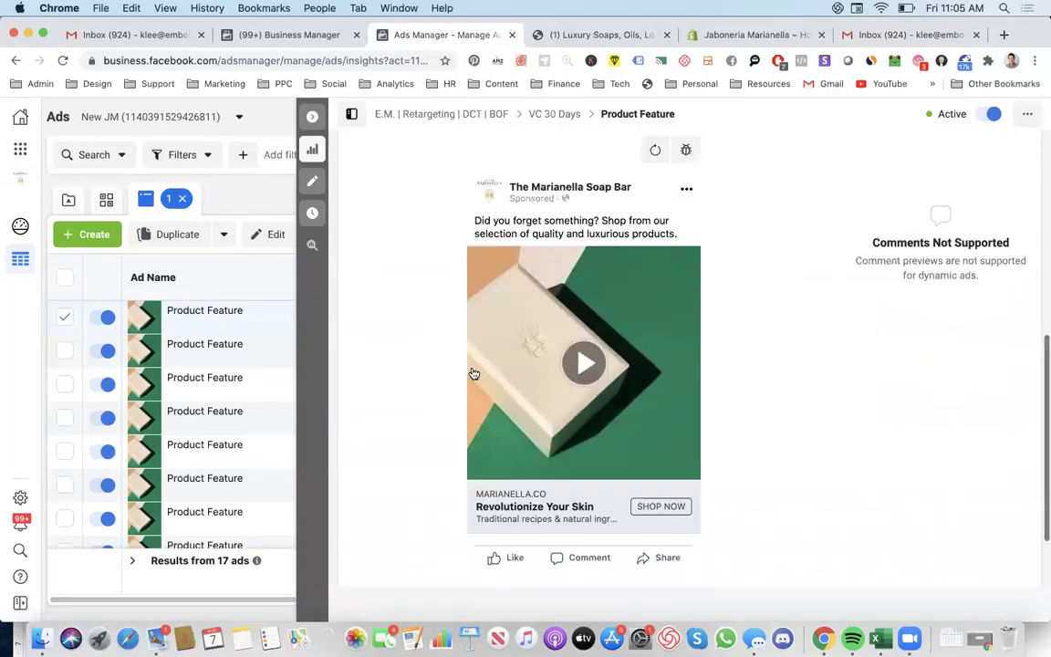
left_click(312, 115)
scroll(291, 375, "down", 5)
scroll(291, 375, "up", 5)
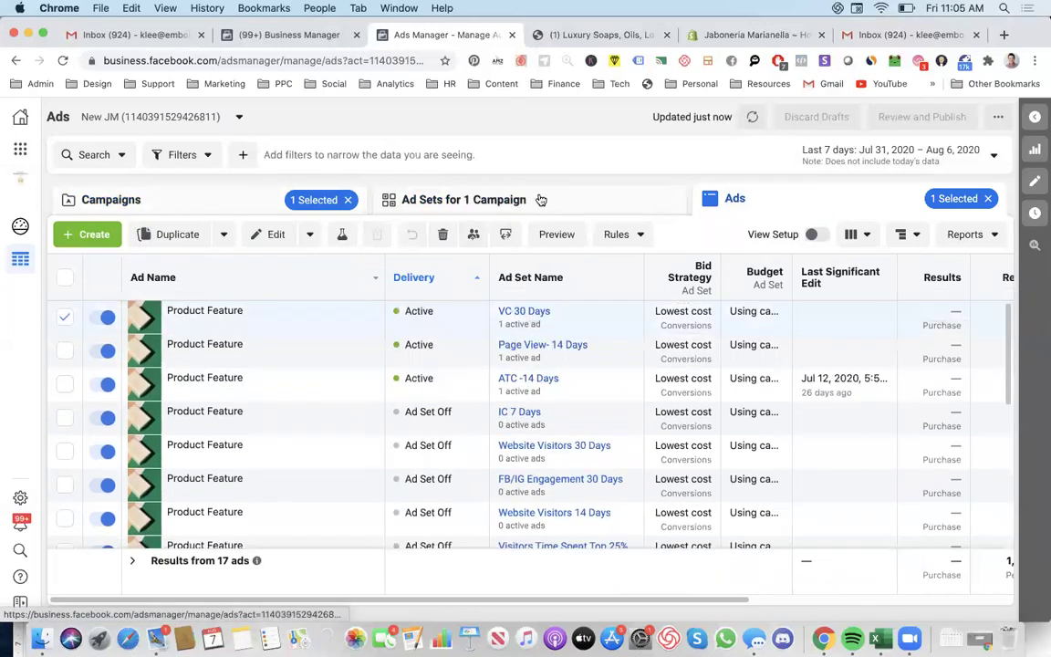
key("super+bracketleft")
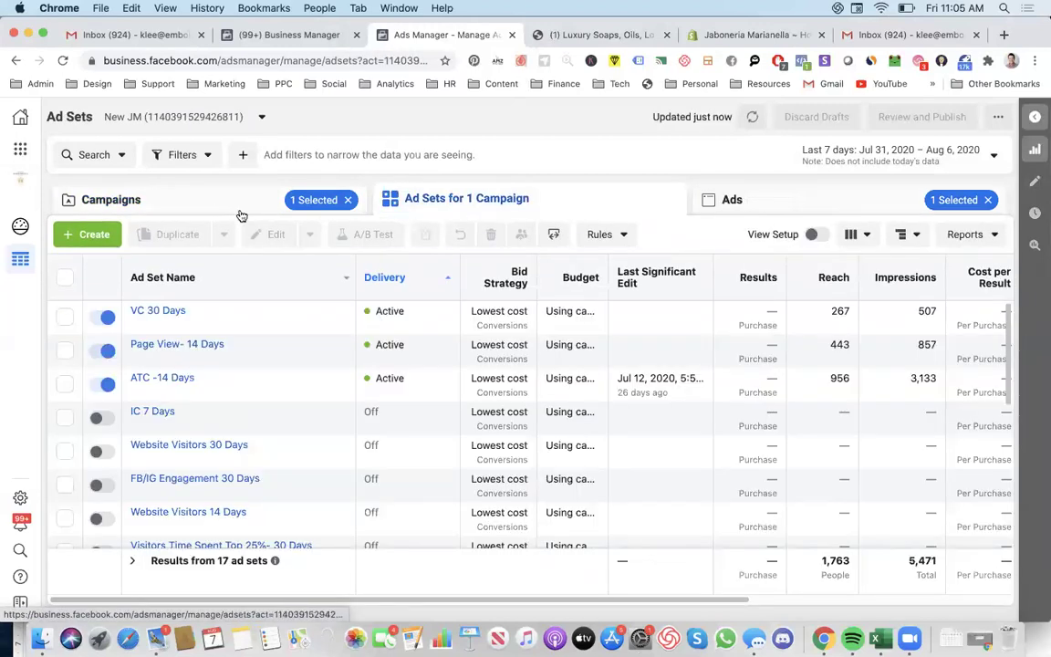
key("super+bracketleft")
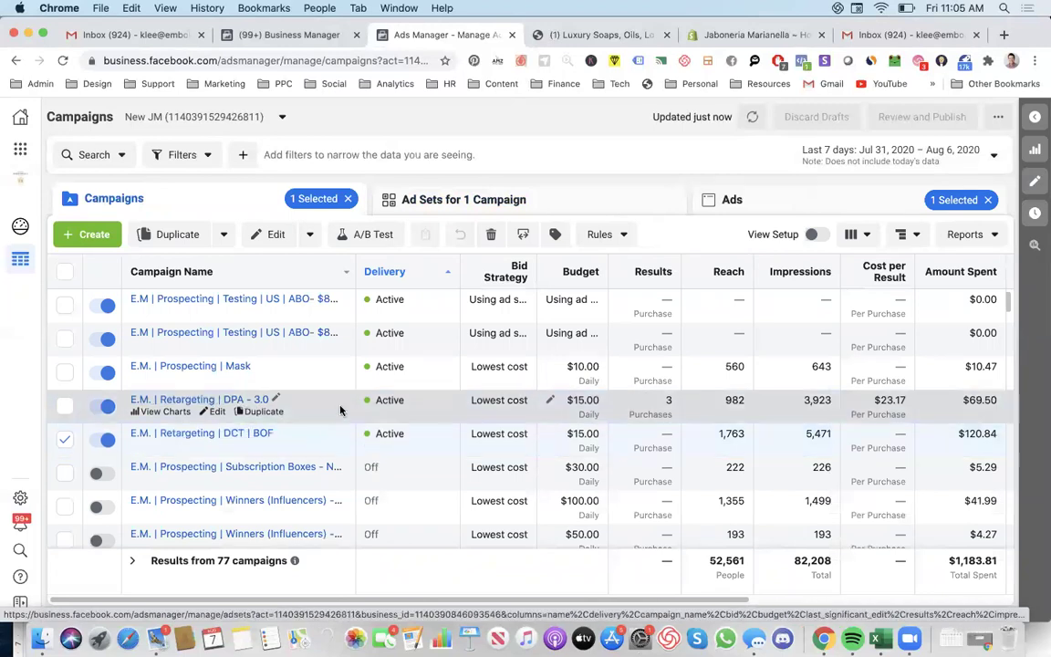
Step: Compare the daily budget and amount spent of the Retargeting | DPA - 3.0 and Retargeting | DCT | BOF campaigns
left_click(307, 406)
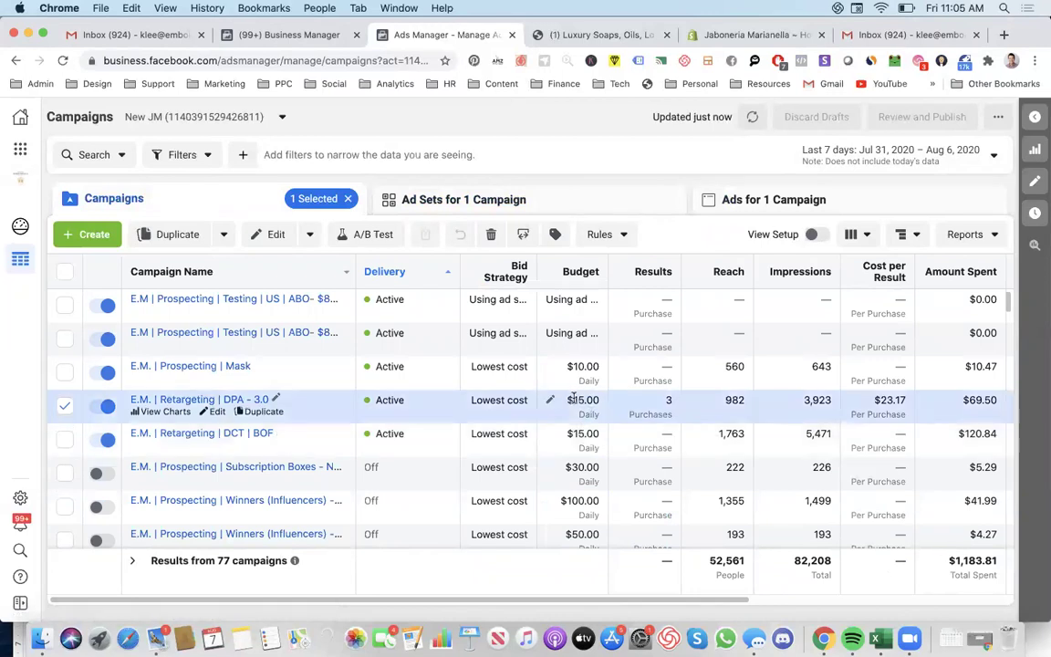
left_click_drag(600, 405, 568, 413)
left_click(981, 447)
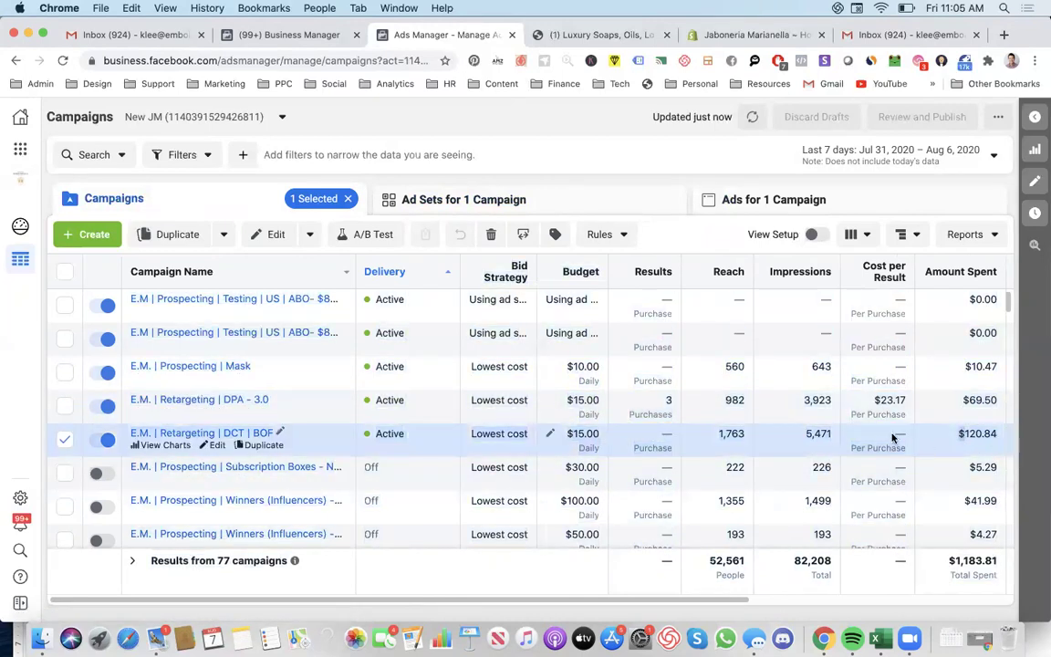
Step: Show the ads of the 1% LLA Shopify/Purchasers List ad set in the Prospecting | Mask campaign
left_click(900, 402)
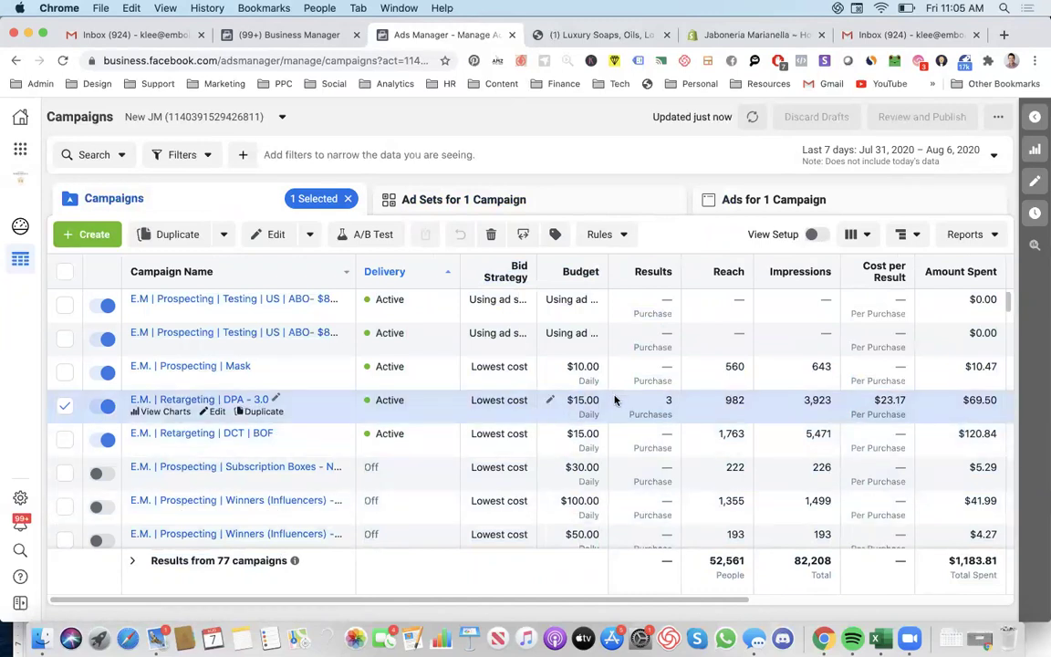
left_click(648, 376)
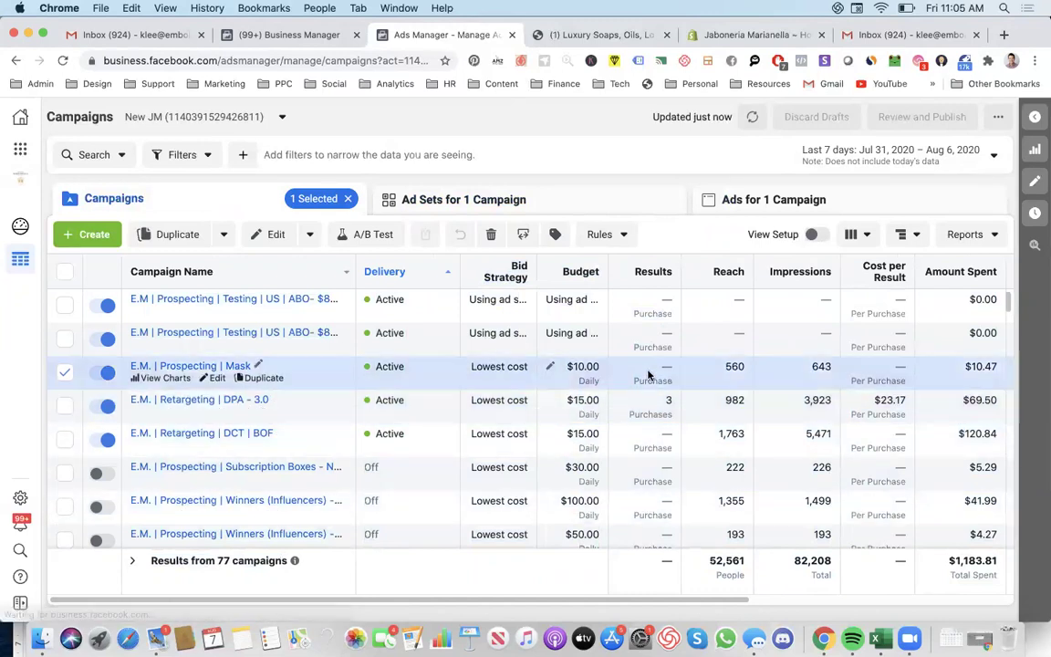
left_click(639, 197)
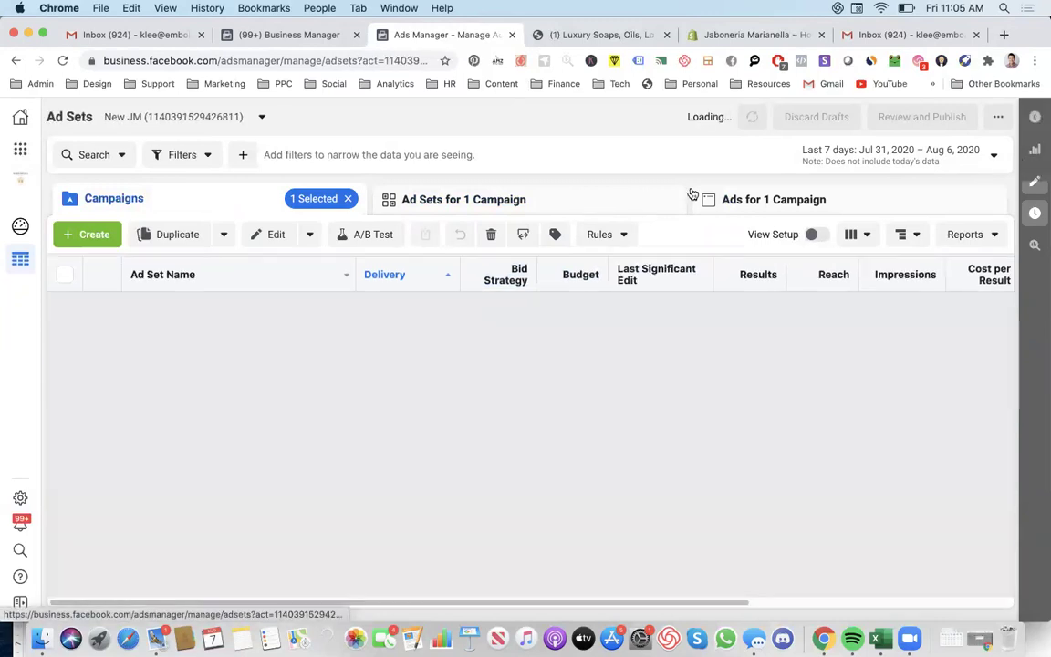
left_click(629, 320)
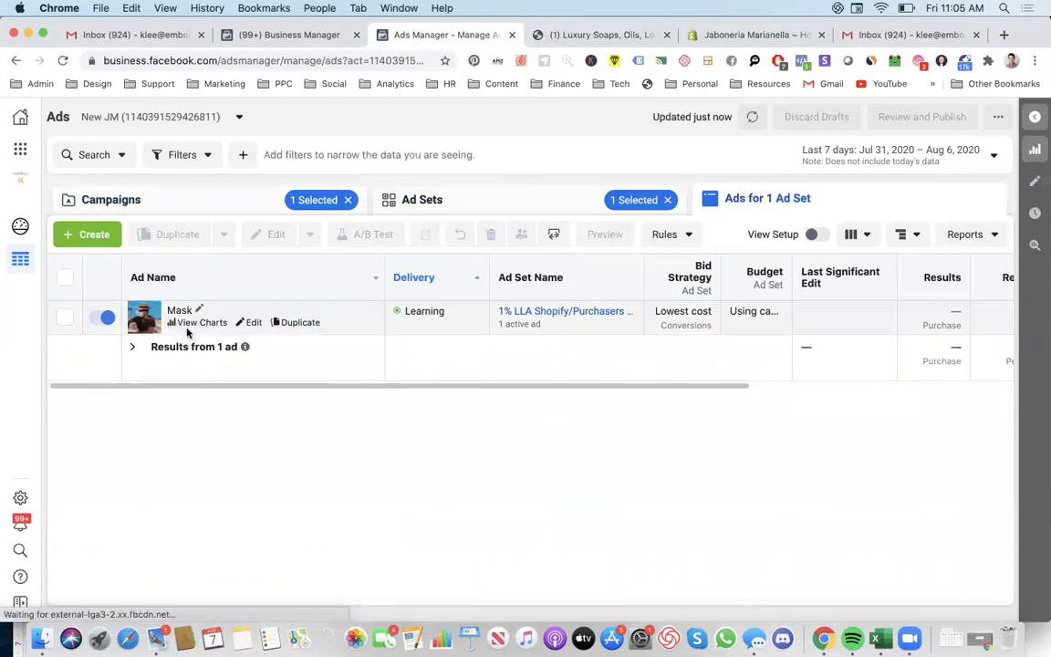
Step: Examine the Mobile News Feed preview of the Mask ad and close its chart view
left_click(856, 312)
scroll(748, 321, "down", 10)
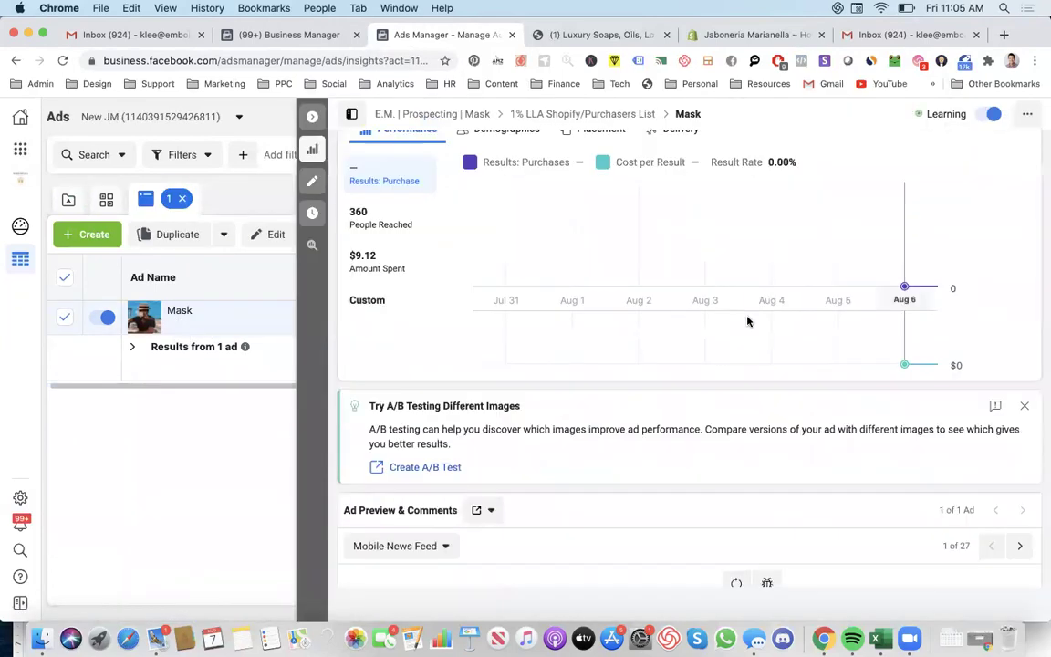
scroll(768, 321, "up", 1)
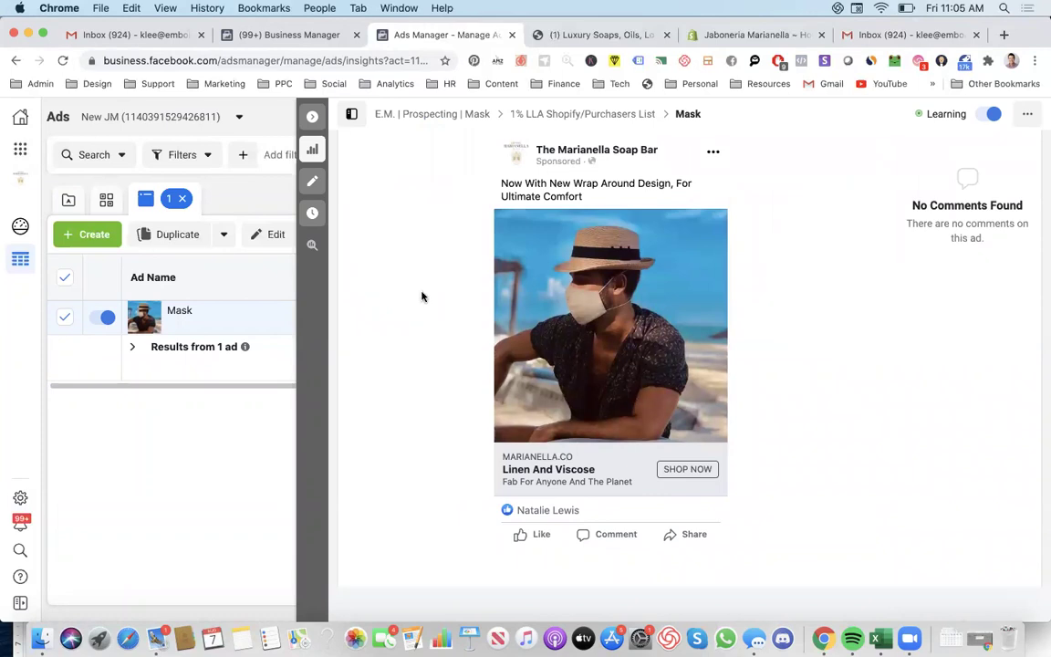
scroll(421, 297, "up", 3)
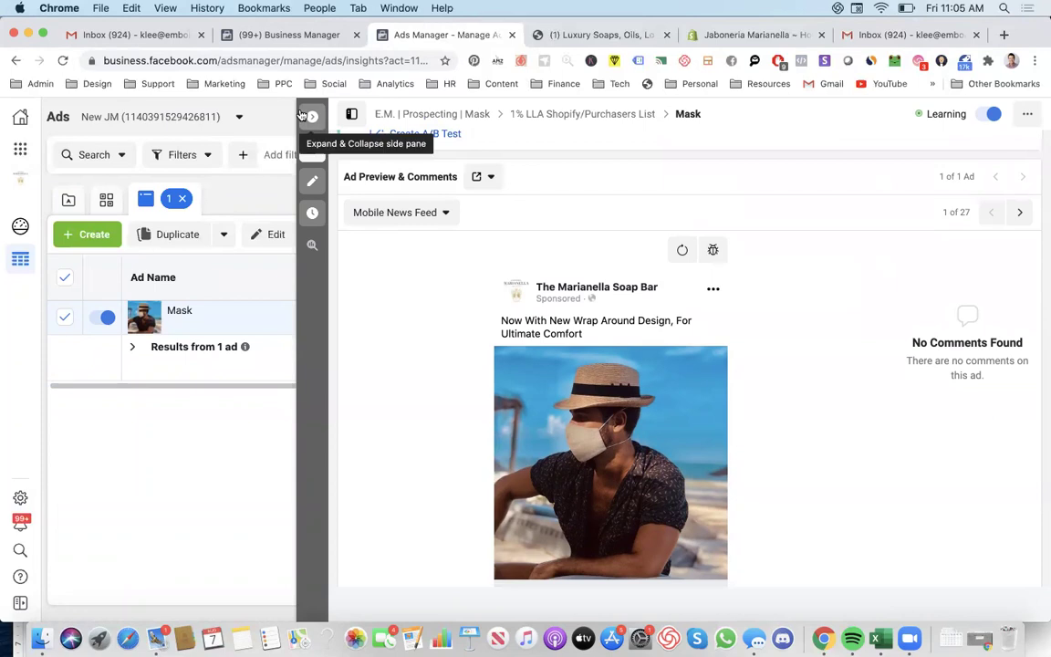
scroll(403, 271, "down", 2)
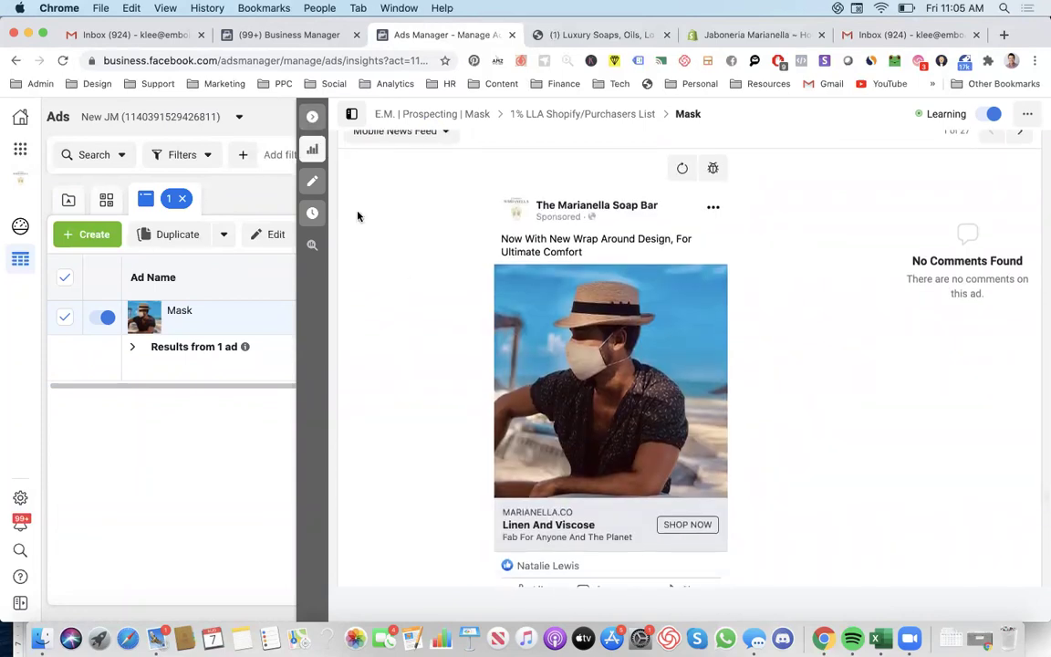
left_click(312, 116)
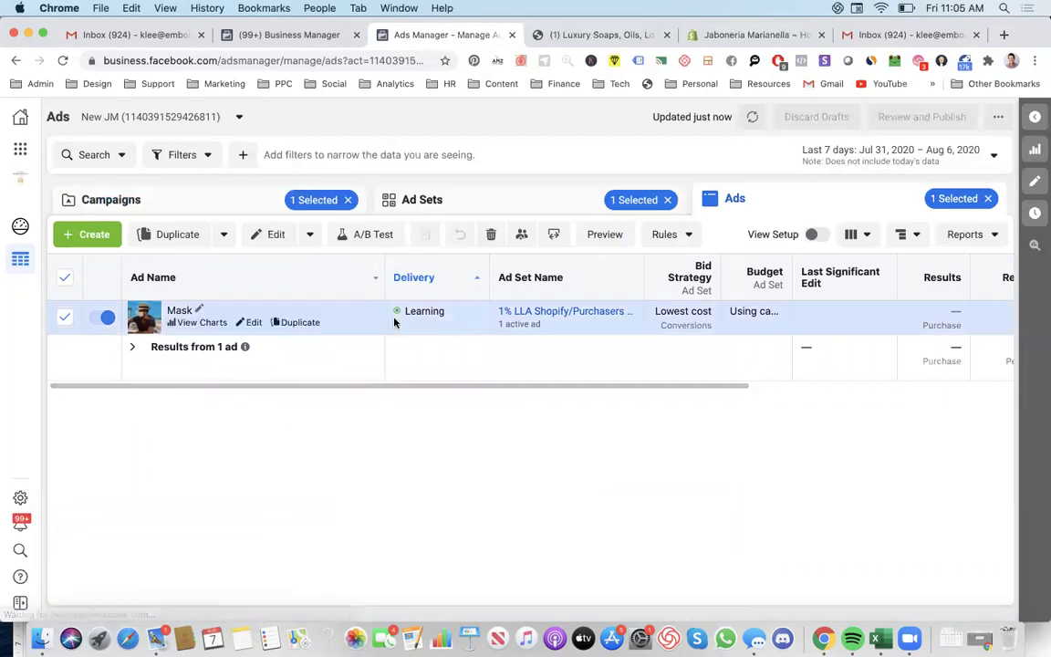
Step: Return to the campaign list and check the conversion breakdown behind the Prospecting | Mask campaign's results
left_click(476, 216)
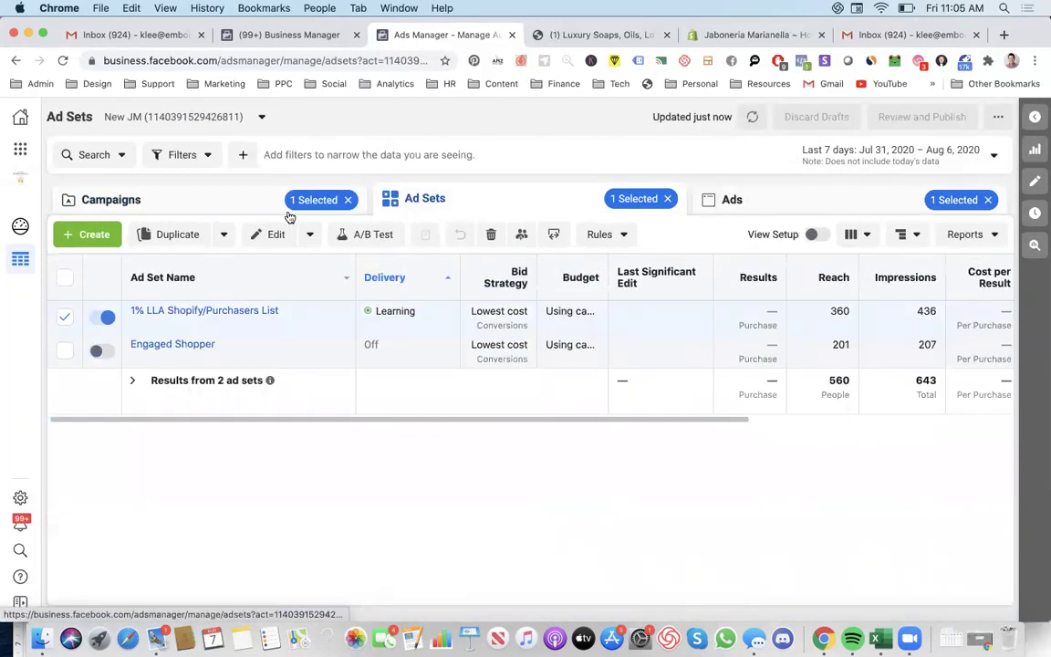
left_click(290, 216)
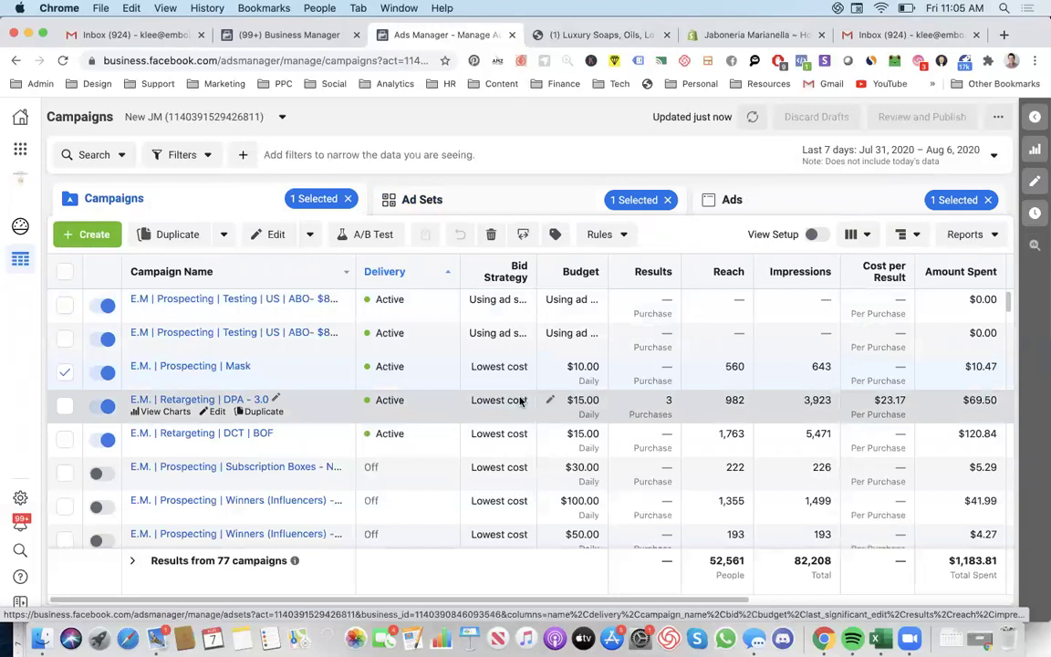
scroll(710, 354, "right", 2)
mouse_move(605, 367)
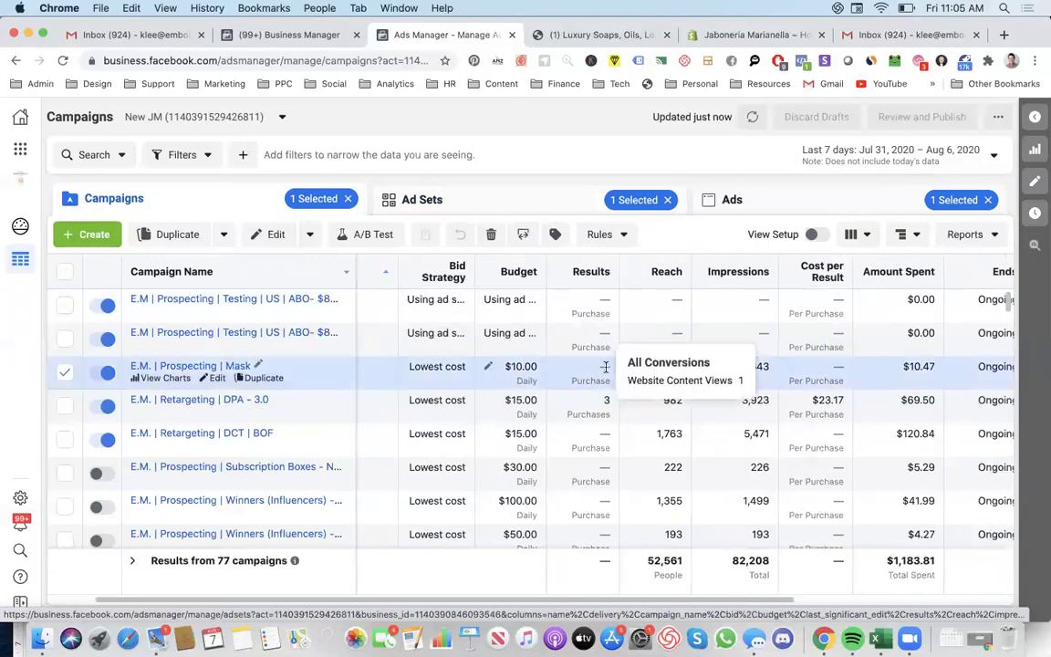
Step: Check which ad runs in the Well Being | 24-65+ | Women ad set of the second Prospecting | Testing campaign, and return to its ad sets
left_click(590, 334)
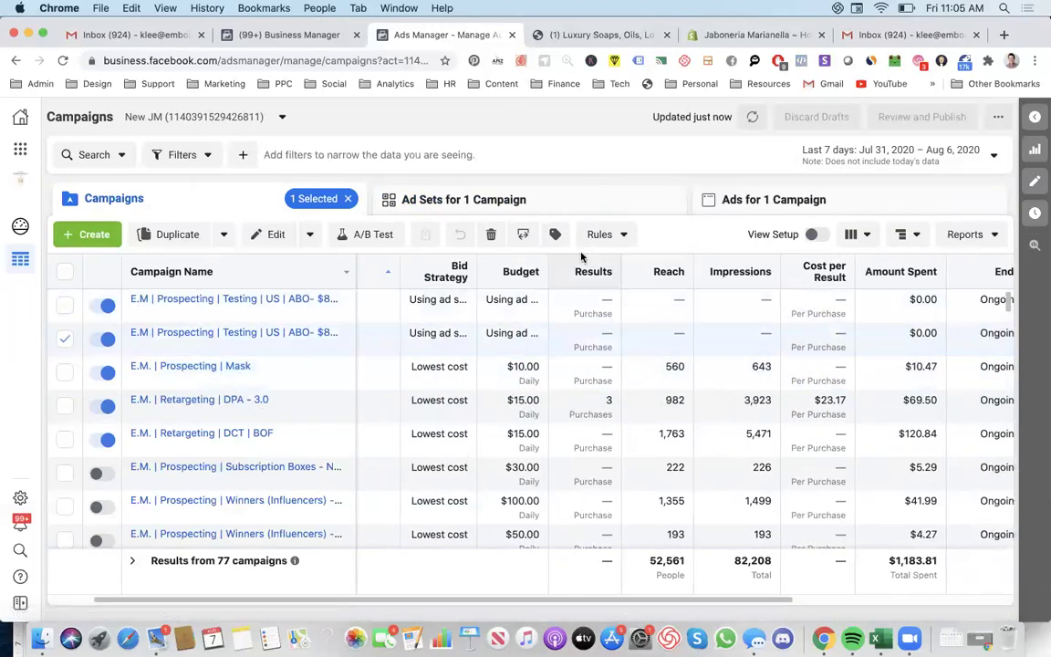
left_click(538, 213)
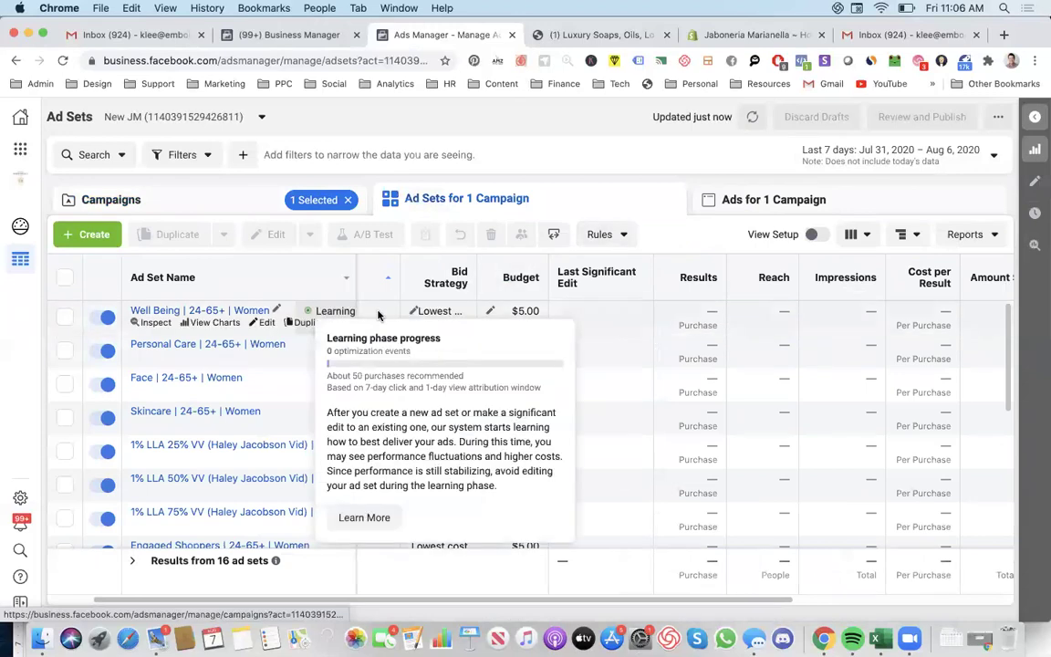
left_click(378, 315)
left_click(821, 203)
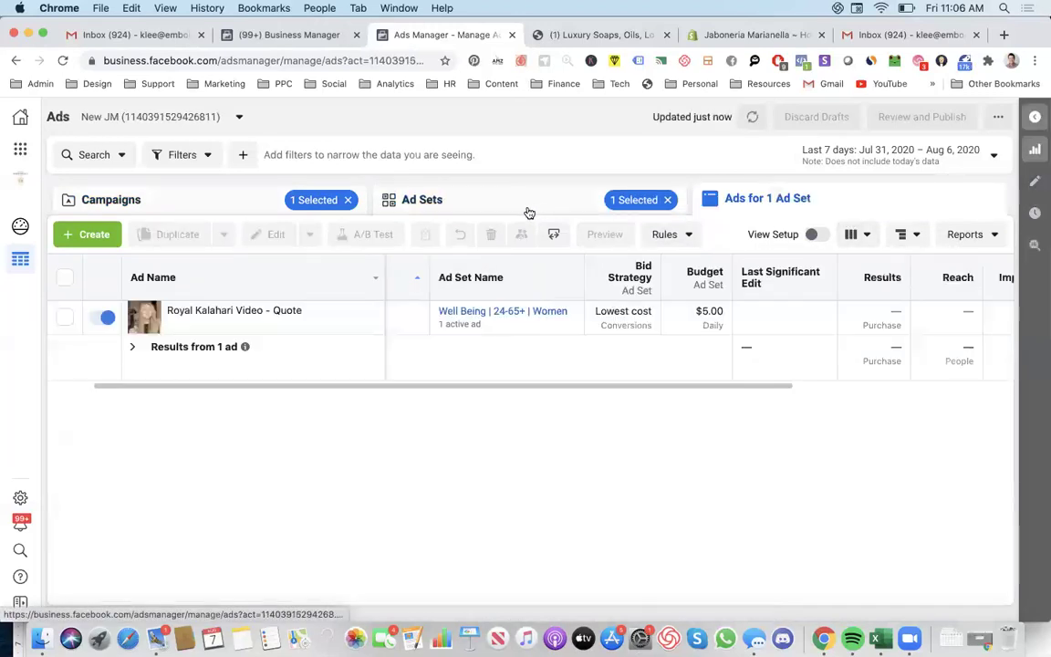
left_click(408, 208)
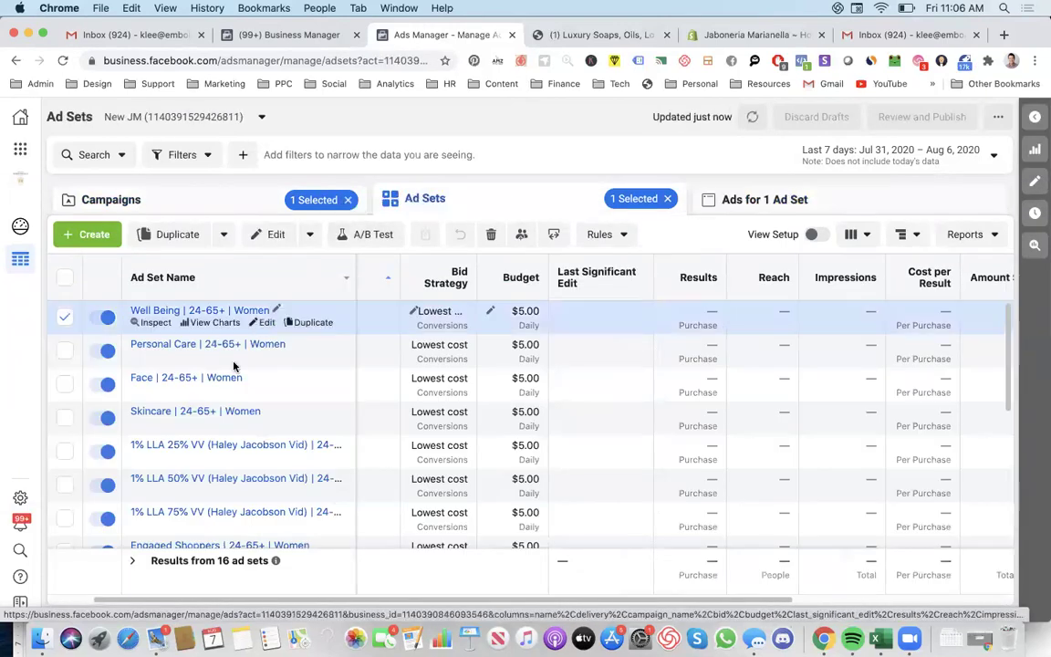
Step: Check which ad runs in the Personal Care | 24-65+ | Women ad set, and return to the ad set list
left_click(352, 346)
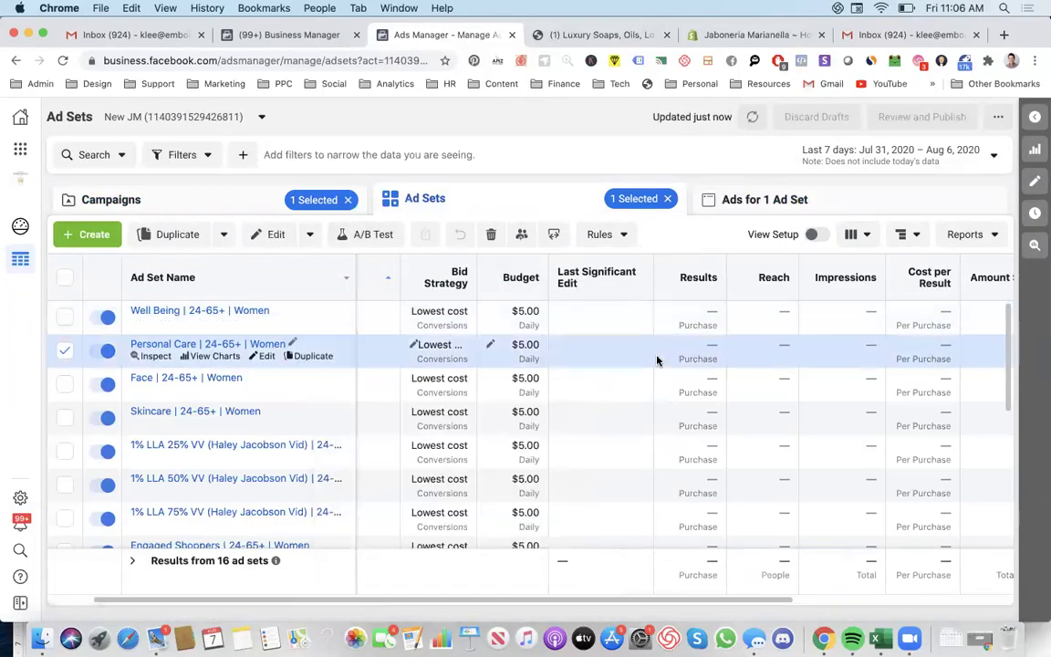
left_click(746, 201)
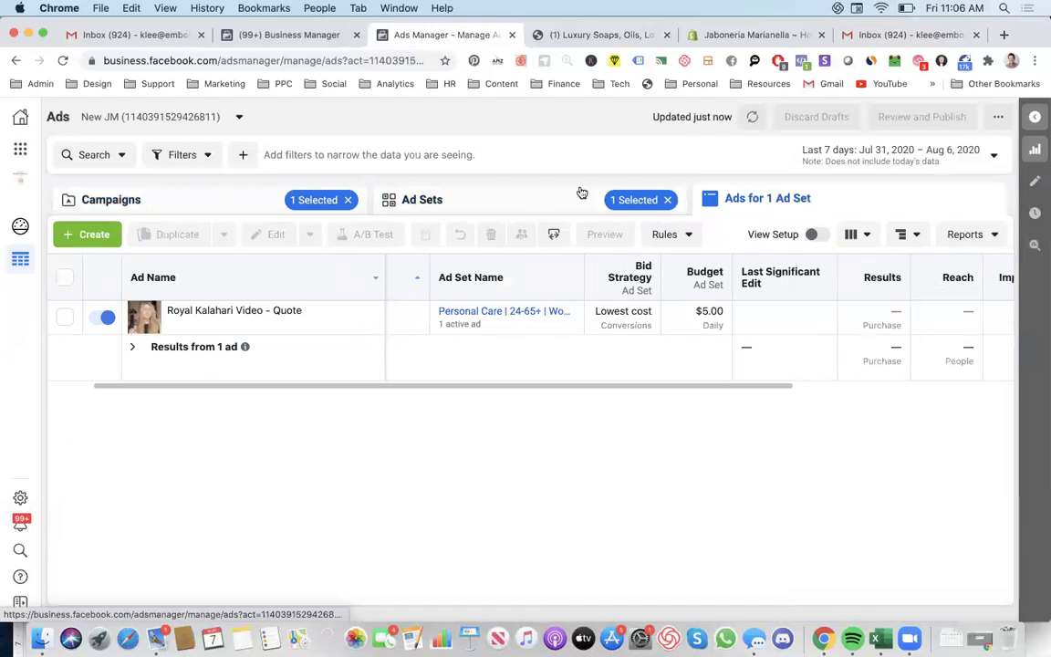
left_click(581, 193)
Step: Check which ad runs in the 1% LLA Purchase | 24-65+ | Women ad set, and return to the ad set list
scroll(237, 395, "down", 1)
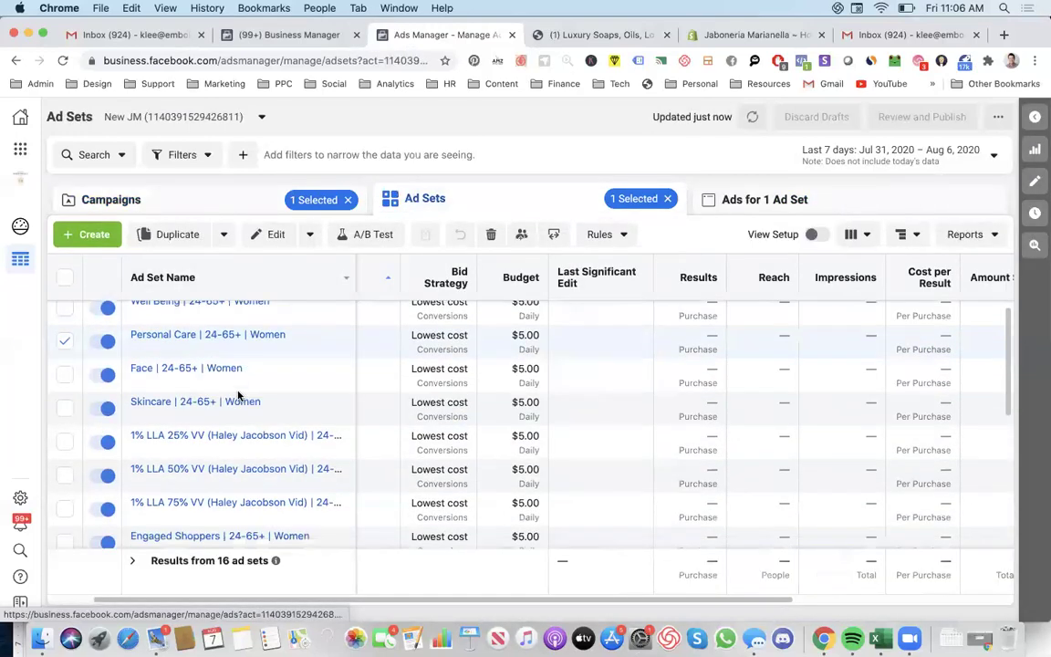
scroll(238, 395, "down", 5)
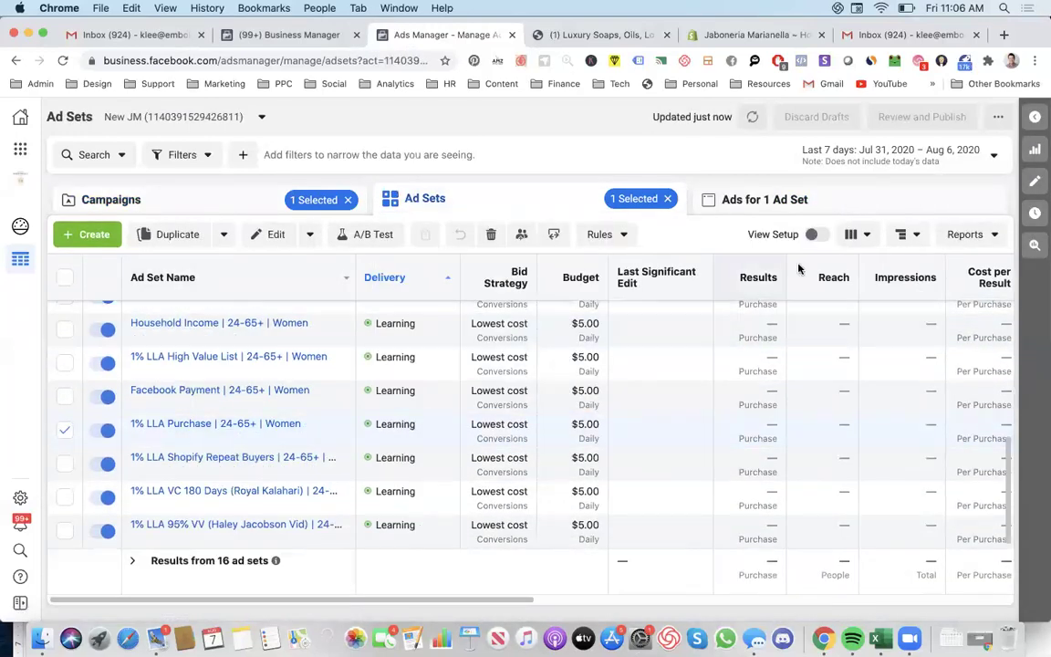
left_click(771, 199)
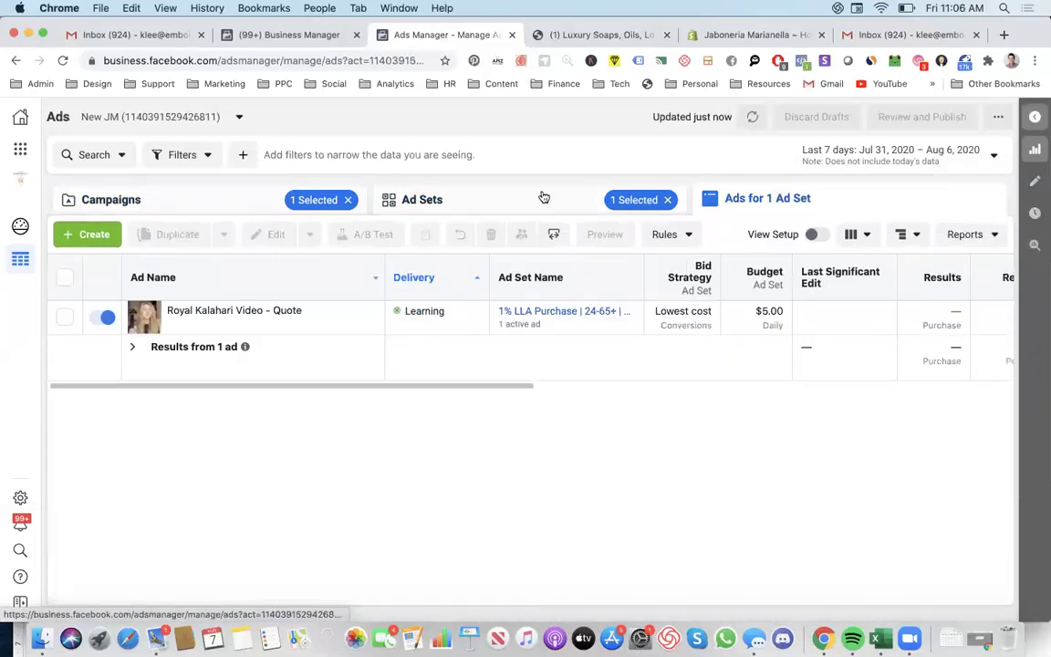
left_click(511, 201)
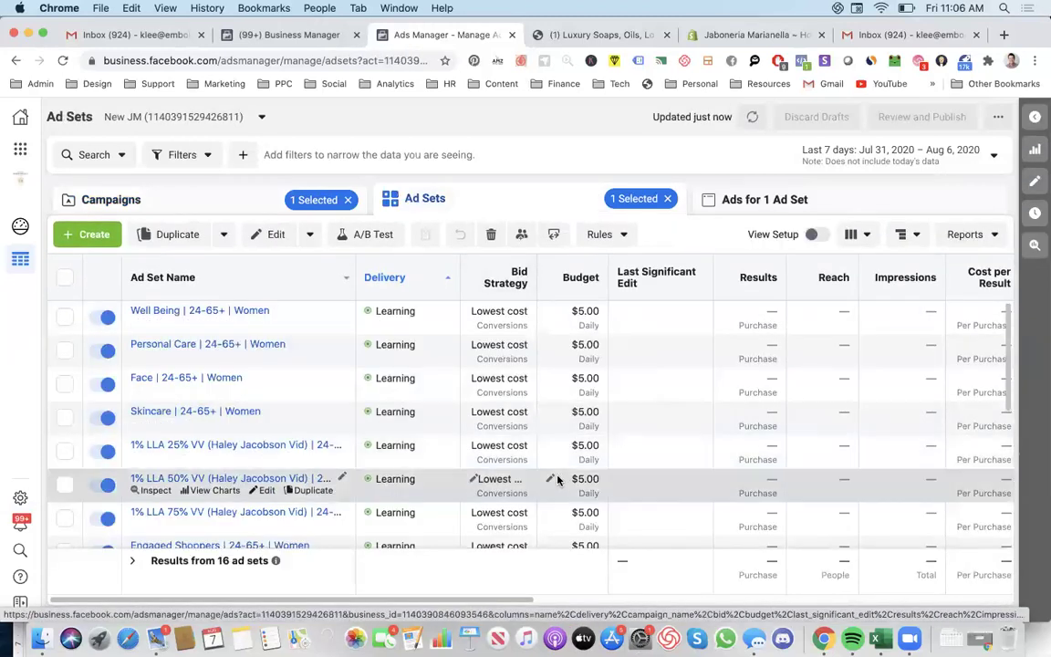
Step: Set the date range of the testing campaign's ad set table to Today
scroll(563, 439, "right", 10)
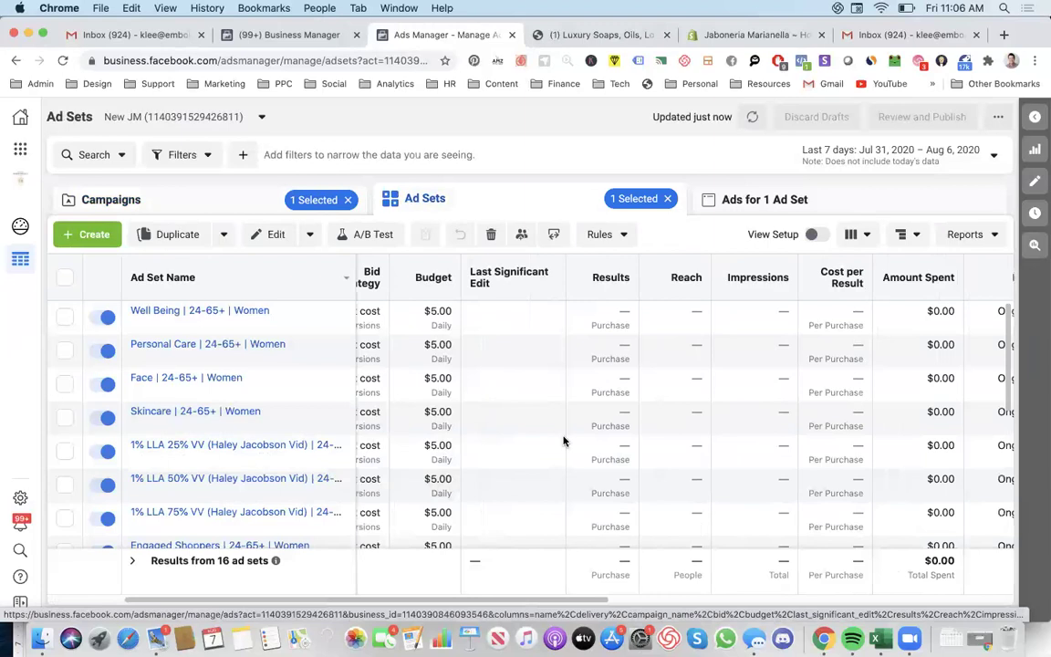
left_click(876, 153)
left_click(912, 236)
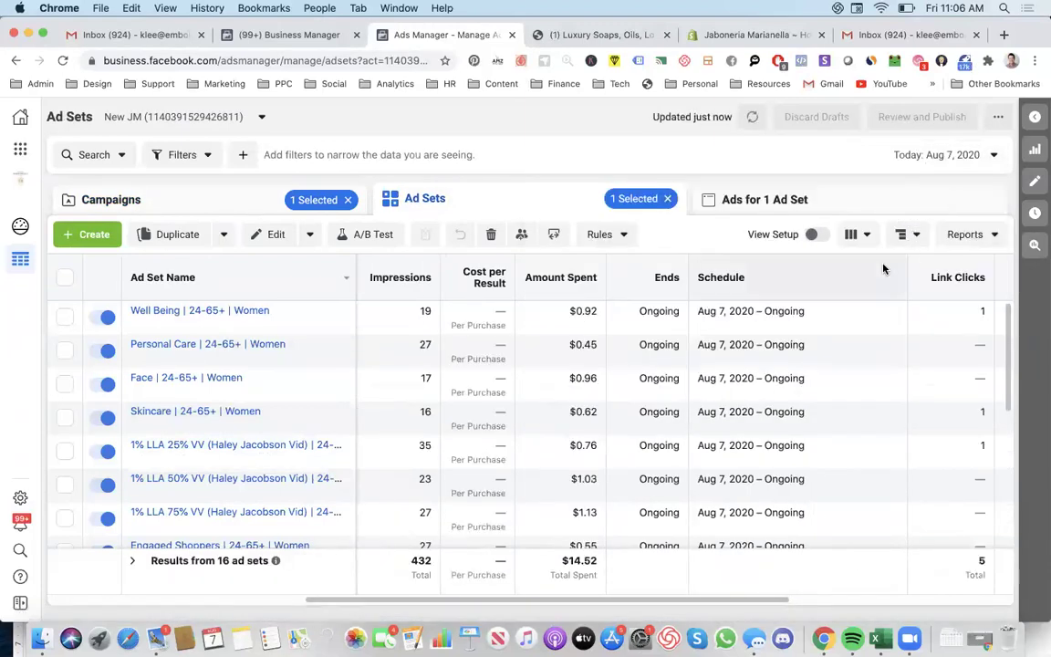
Step: Compare the ad sets' link clicks, video metrics, purchase ROAS, amount spent, reach and daily budgets
scroll(826, 313, "right", 15)
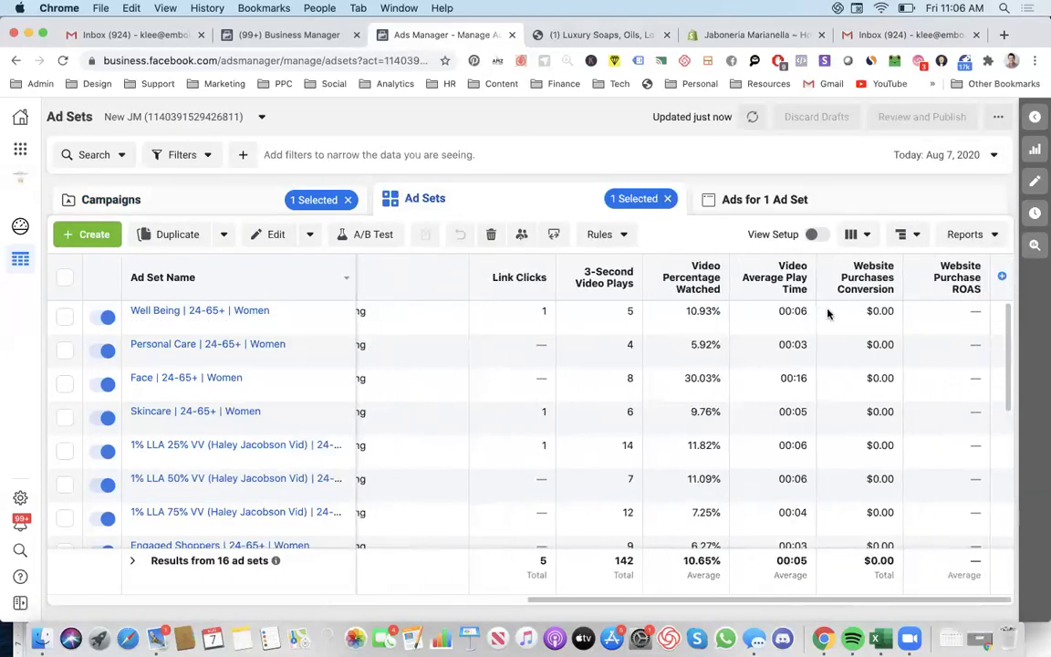
scroll(602, 358, "left", 12)
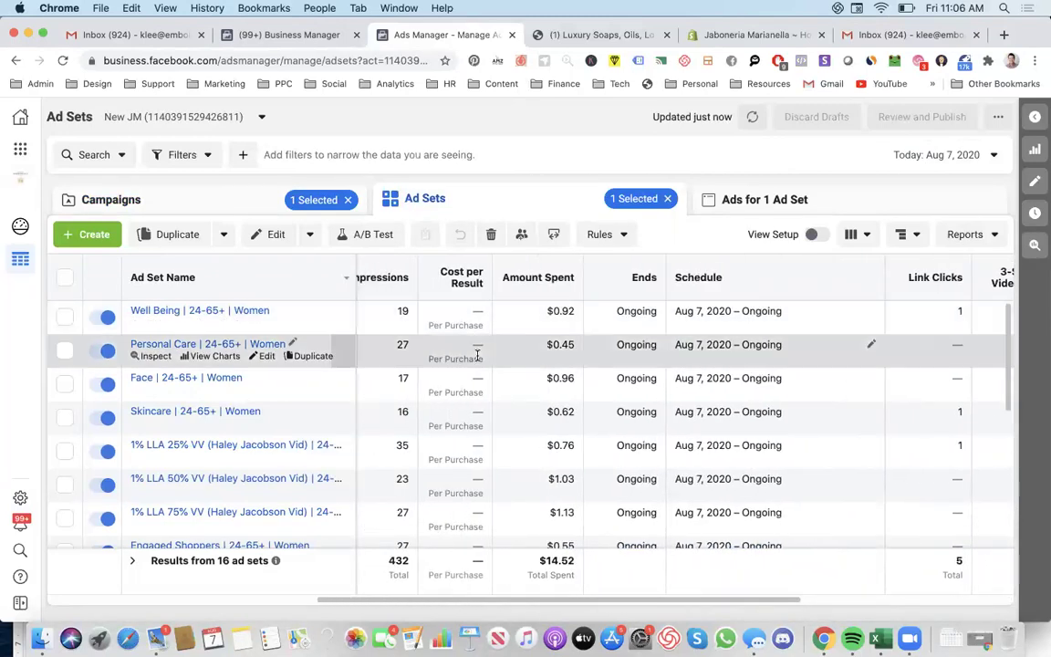
scroll(484, 338, "left", 8)
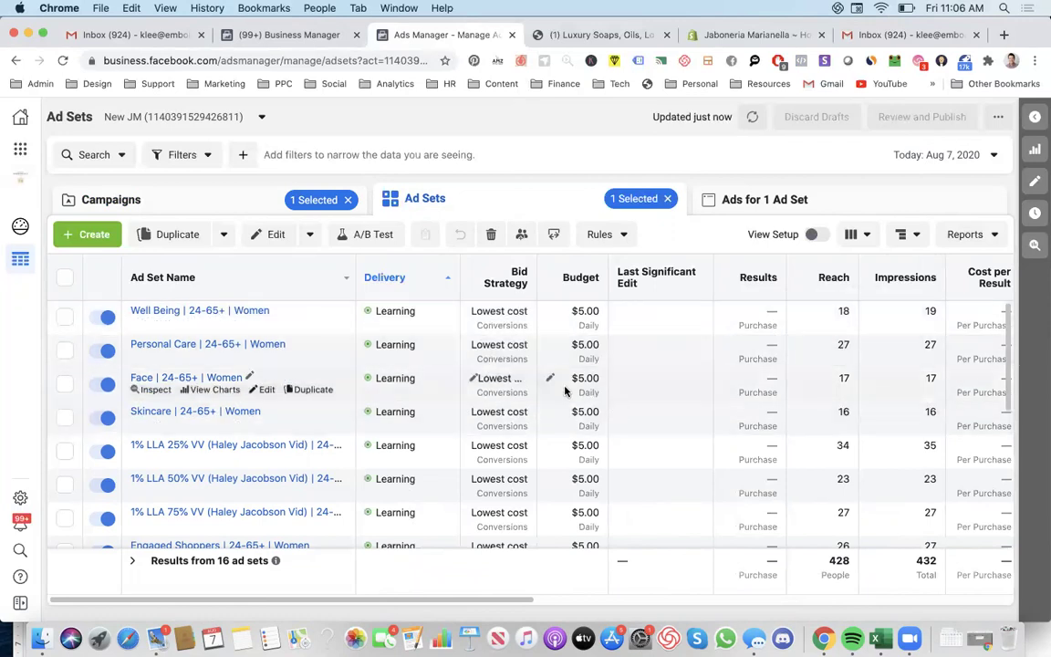
scroll(565, 390, "right", 2)
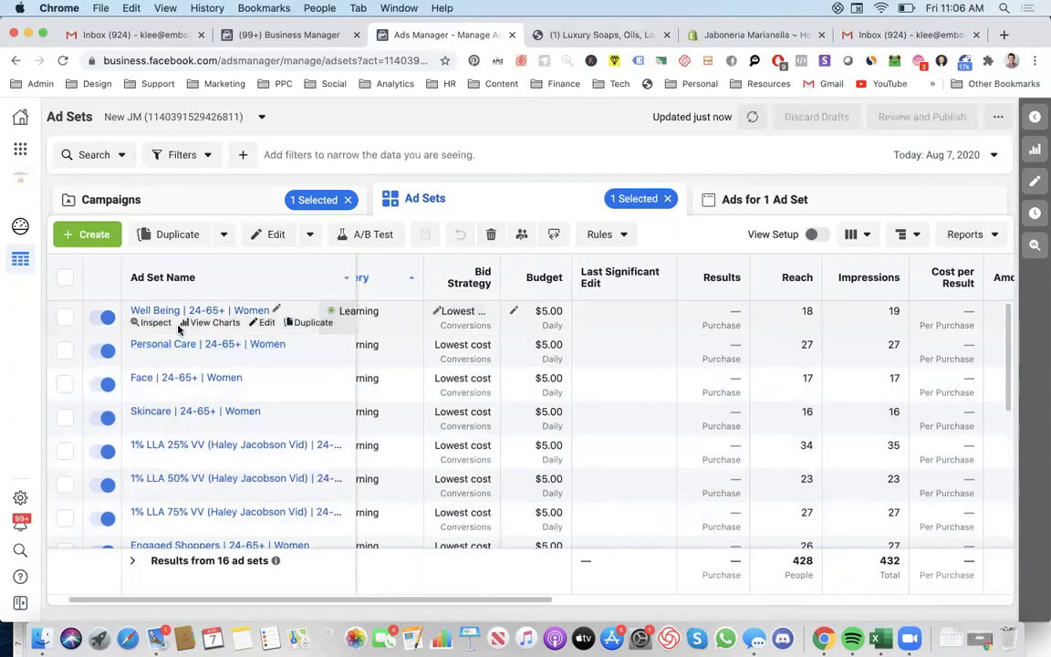
Step: Examine the feed preview of the Royal Kalahari Video - Quote ad in the Well Being | 24-65+ | Women ad set
left_click(203, 312)
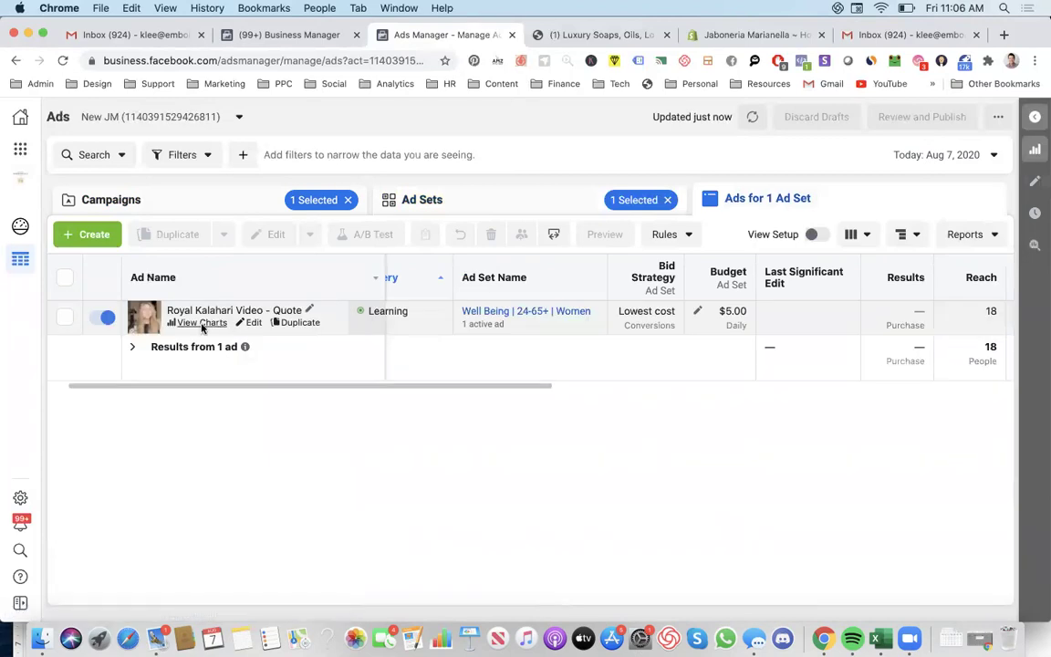
left_click(202, 324)
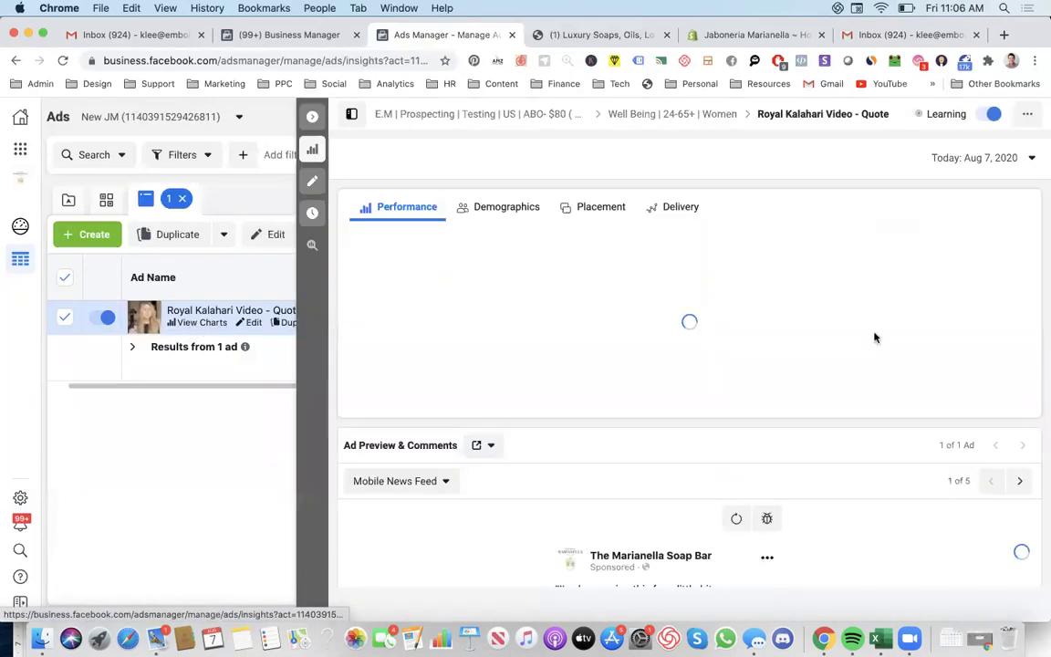
scroll(680, 345, "down", 10)
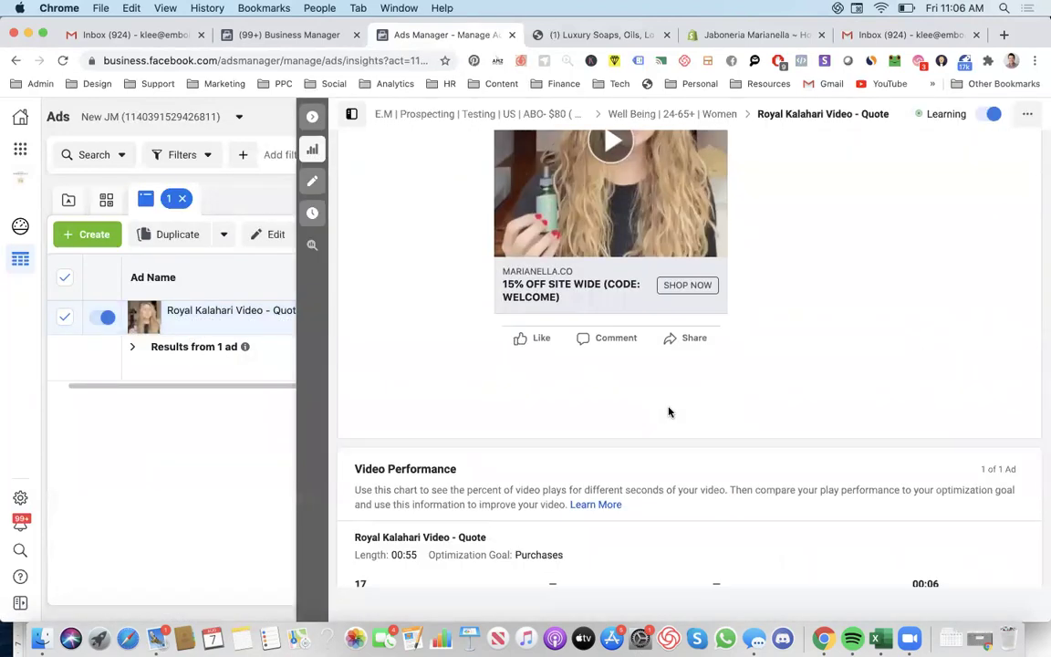
scroll(669, 412, "up", 5)
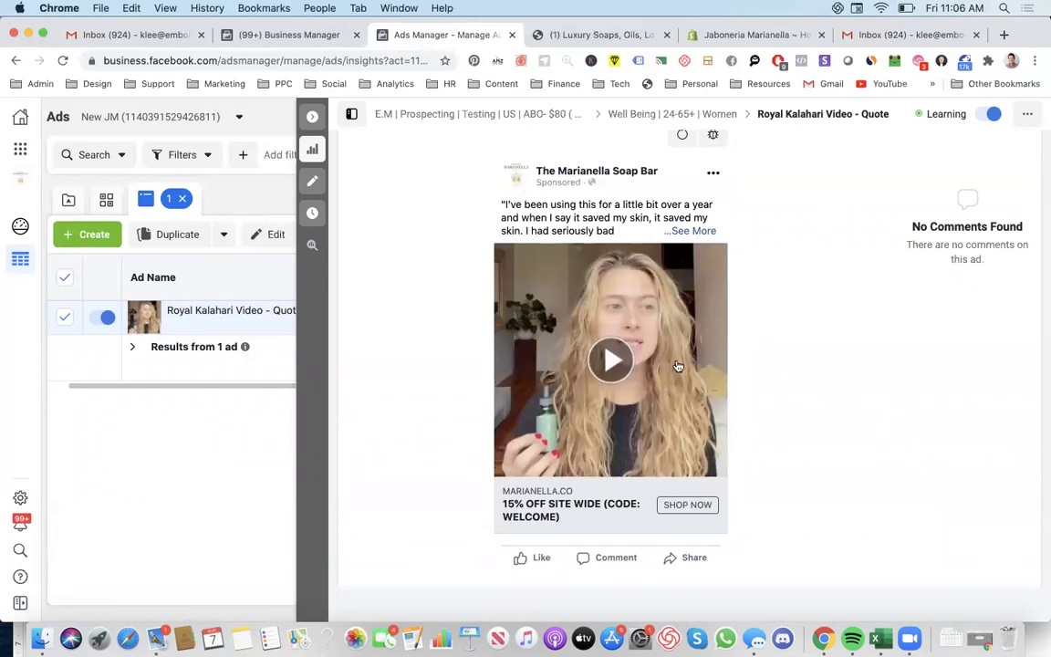
Step: Close the ad's chart view, return to the campaign list and clear the campaign selection
left_click(312, 116)
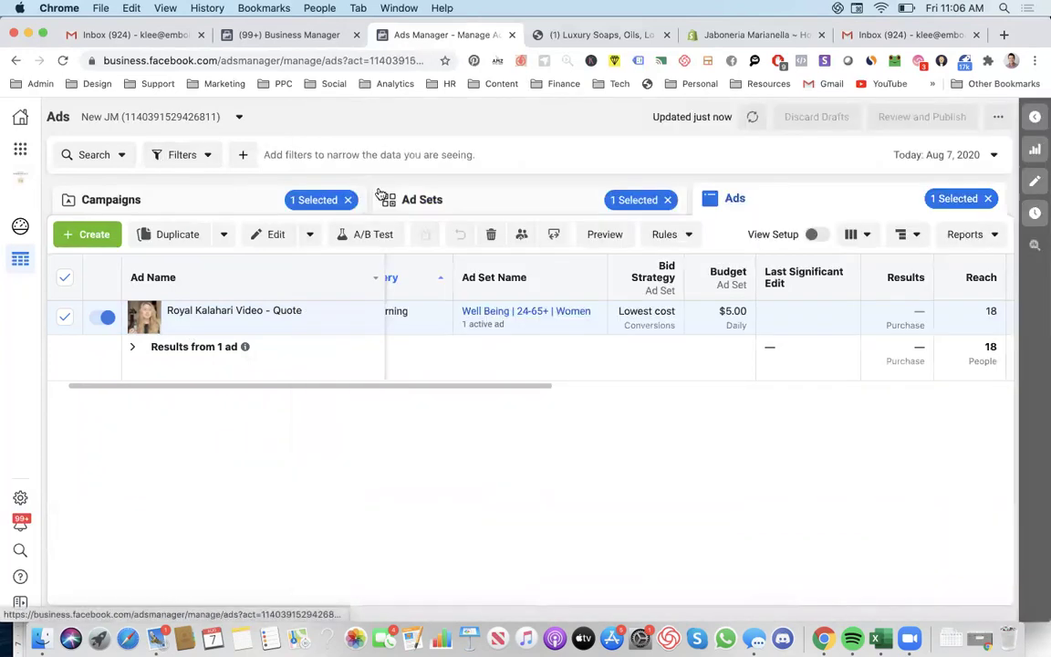
left_click(276, 200)
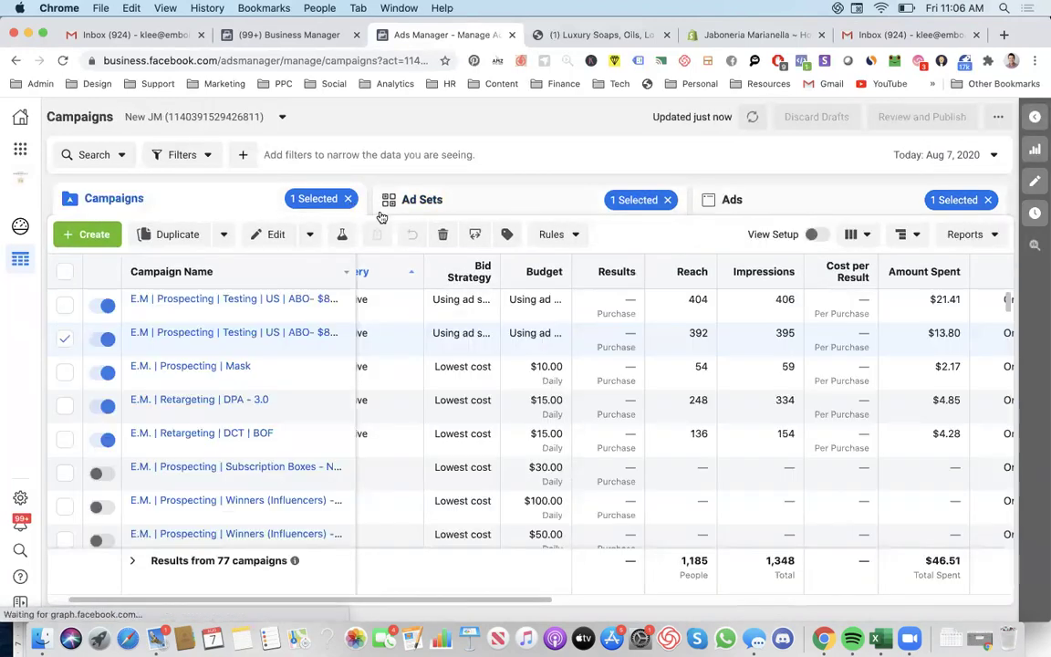
left_click(348, 200)
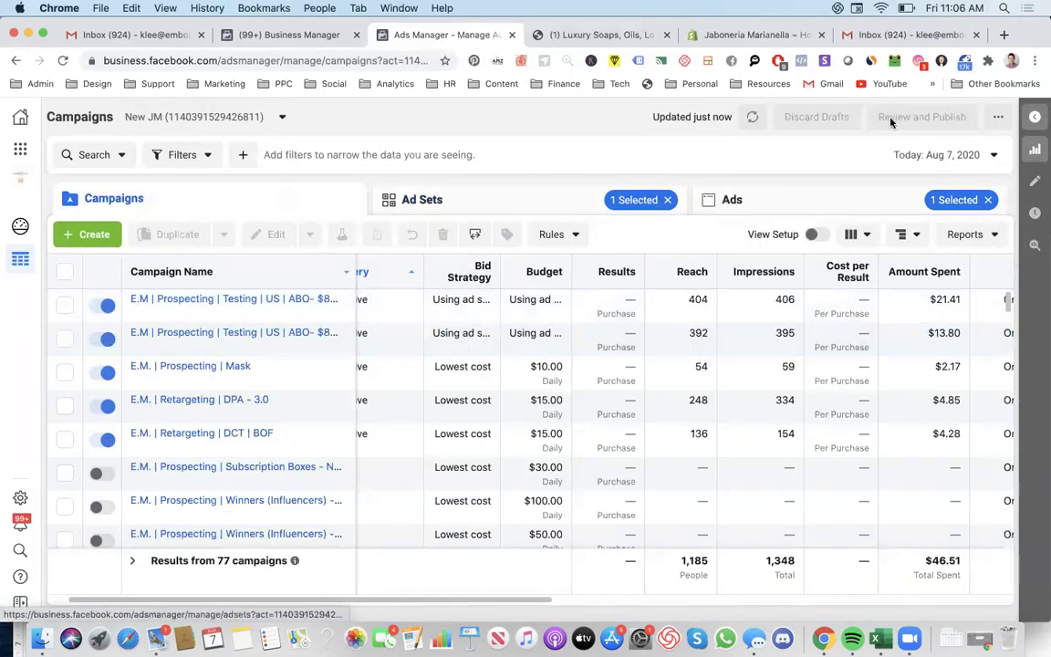
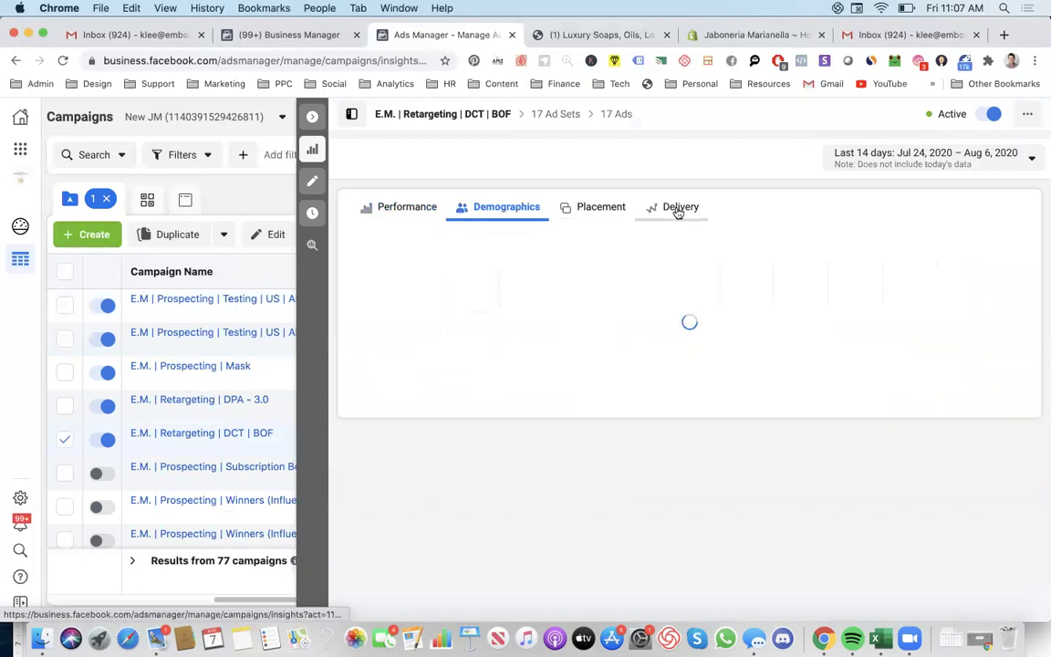
Step: Check the placement breakdown and the budget settings of the E.M. | Retargeting | DCT | BOF campaign, then return to the campaign list
left_click(585, 210)
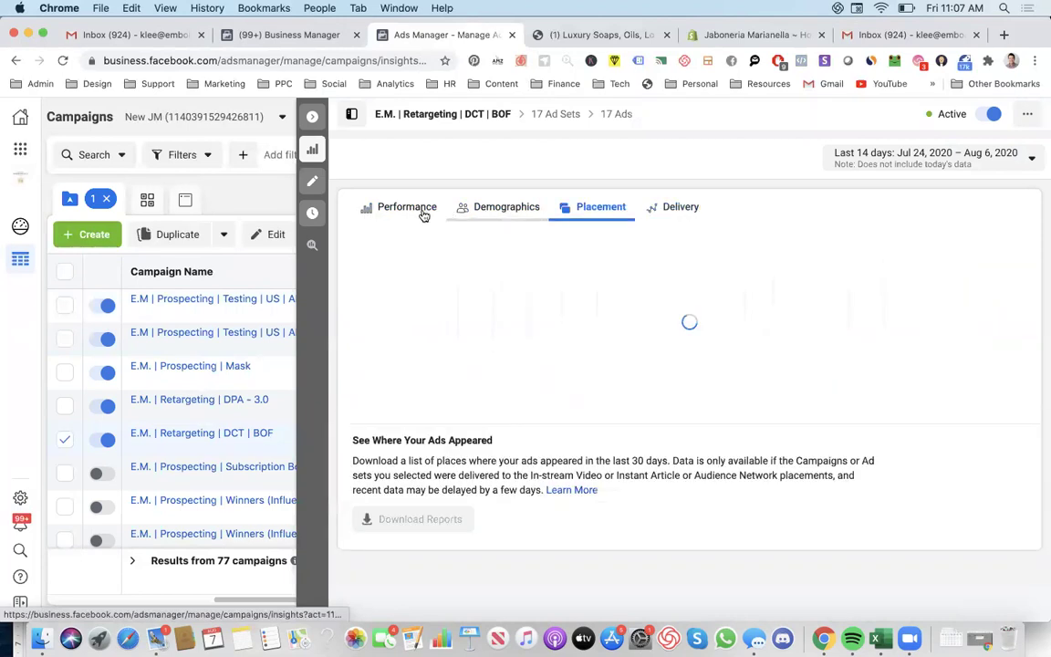
left_click(320, 189)
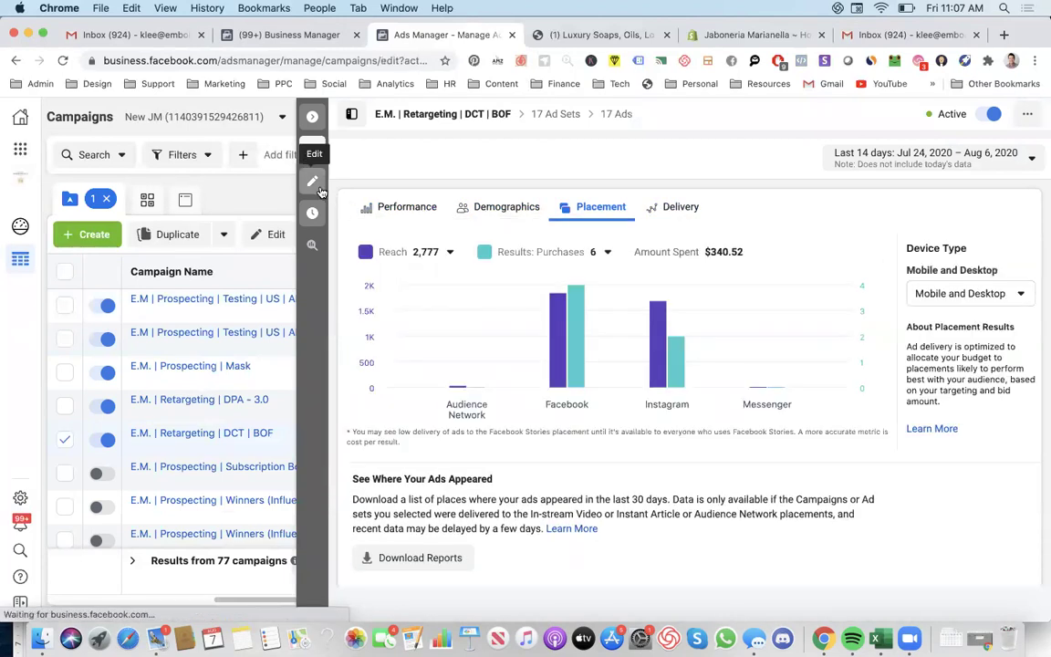
scroll(369, 334, "down", 2)
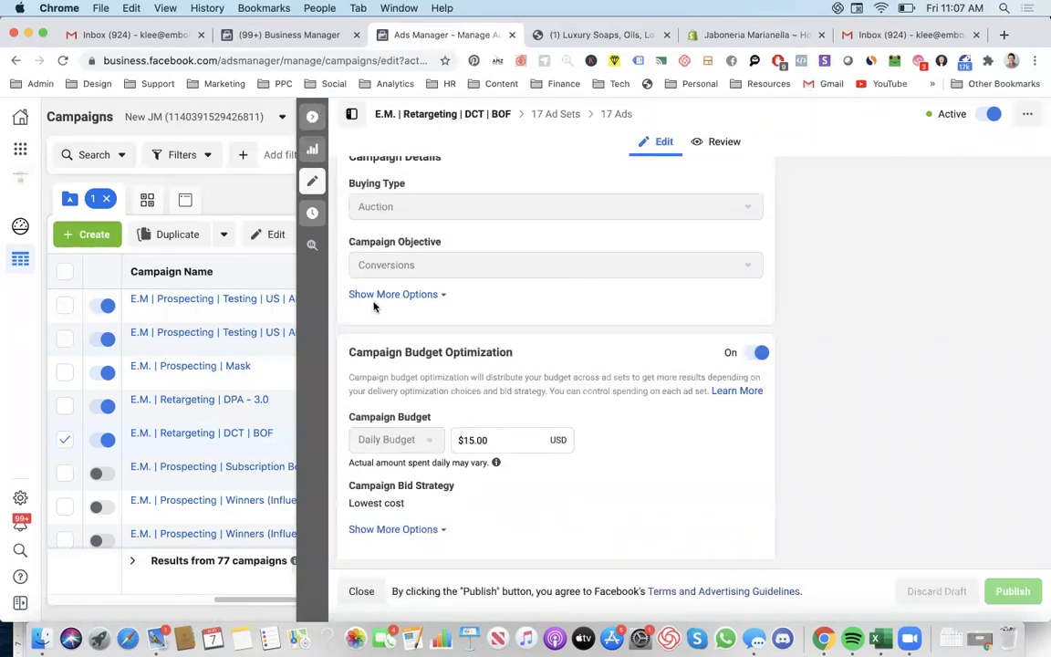
left_click(315, 126)
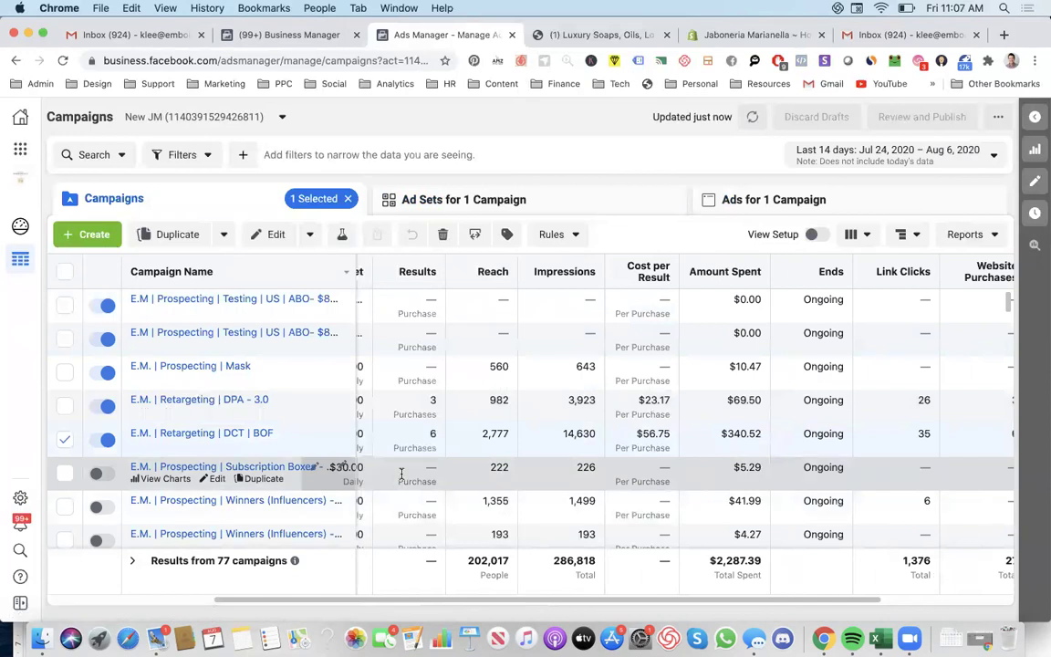
Step: Compare results, reach, cost per result and amount spent across the campaigns for the last 14 days
scroll(378, 356, "down", 1)
scroll(432, 404, "down", 10)
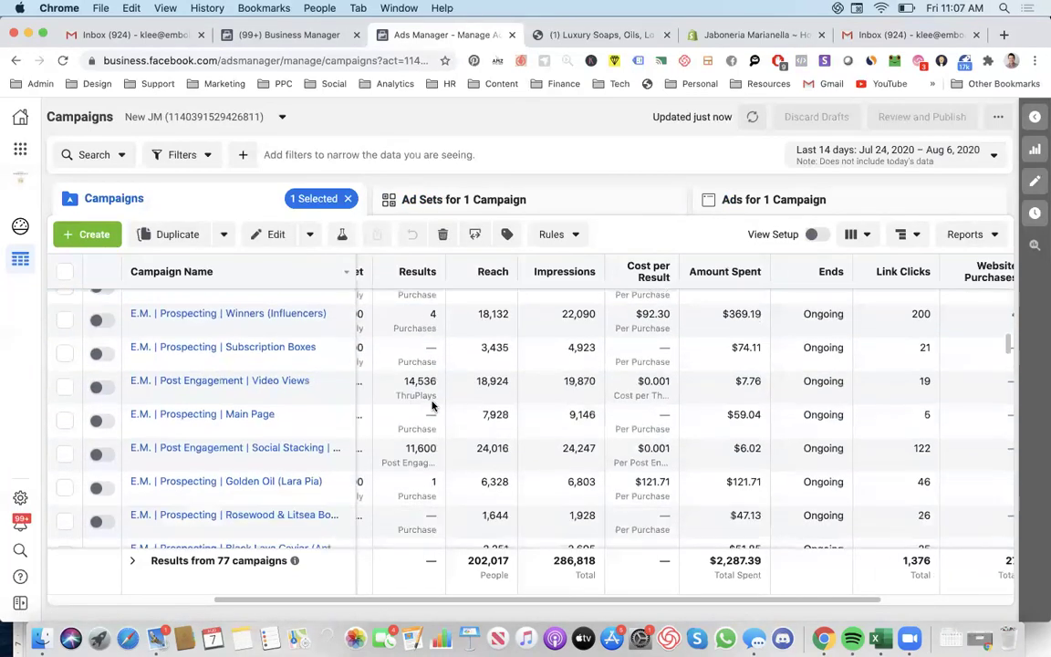
scroll(432, 405, "up", 5)
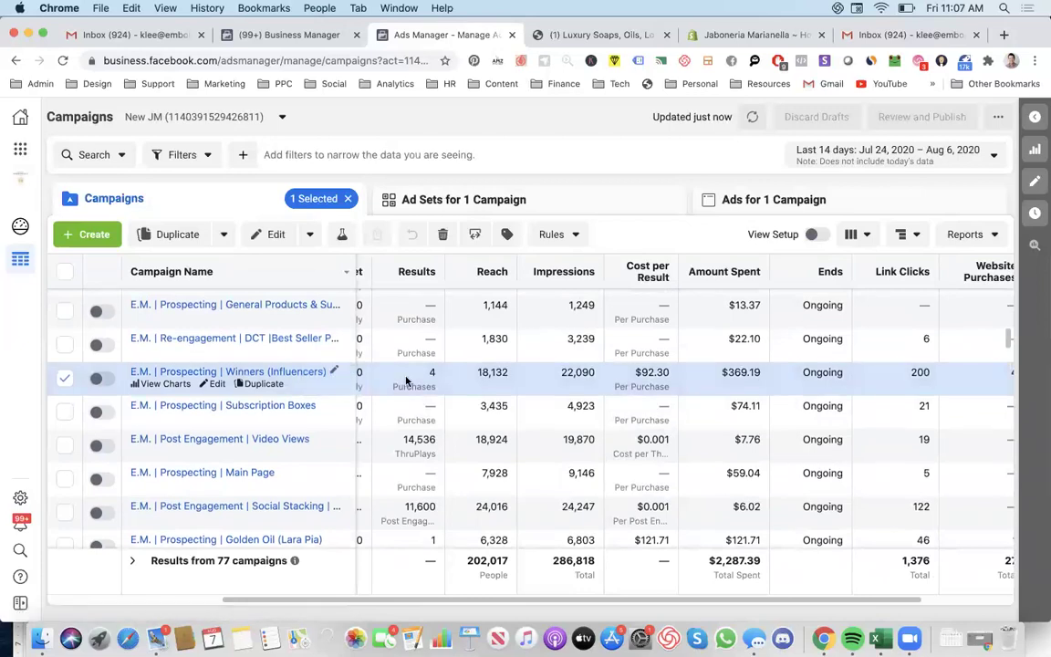
scroll(322, 352, "up", 5)
Step: Select all campaigns, show their ad sets and set the date range to Lifetime
left_click(63, 271)
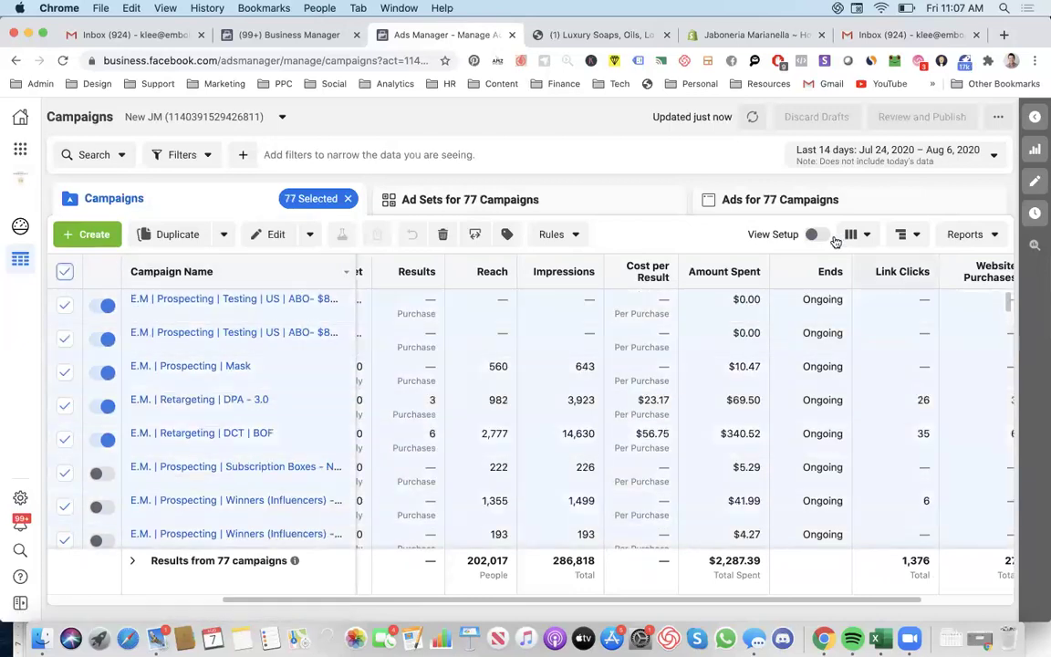
left_click(544, 199)
left_click(965, 149)
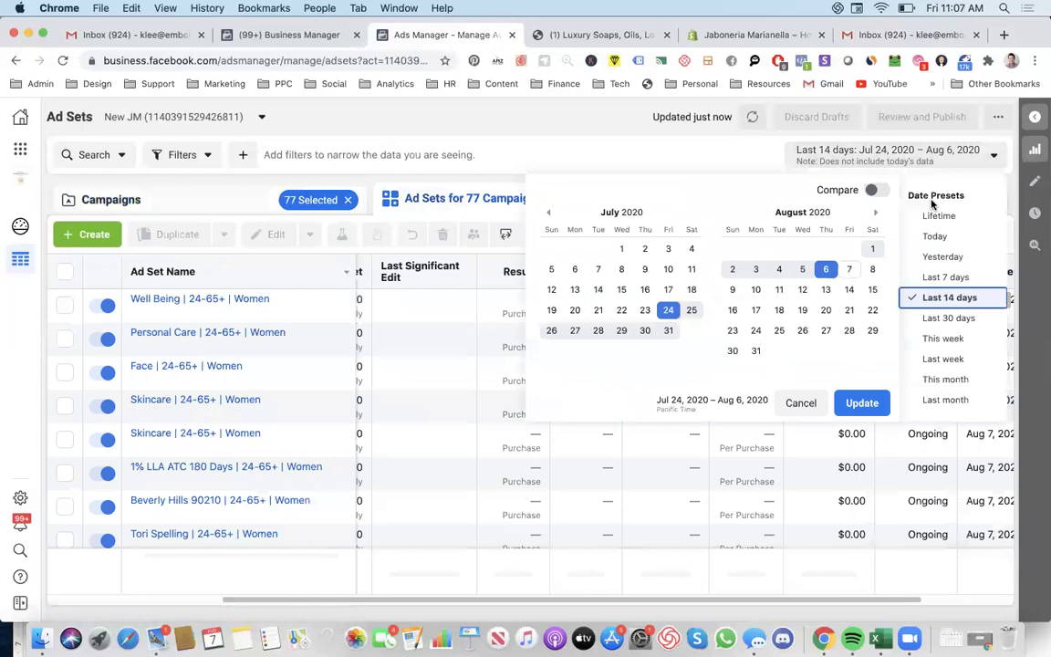
left_click(939, 219)
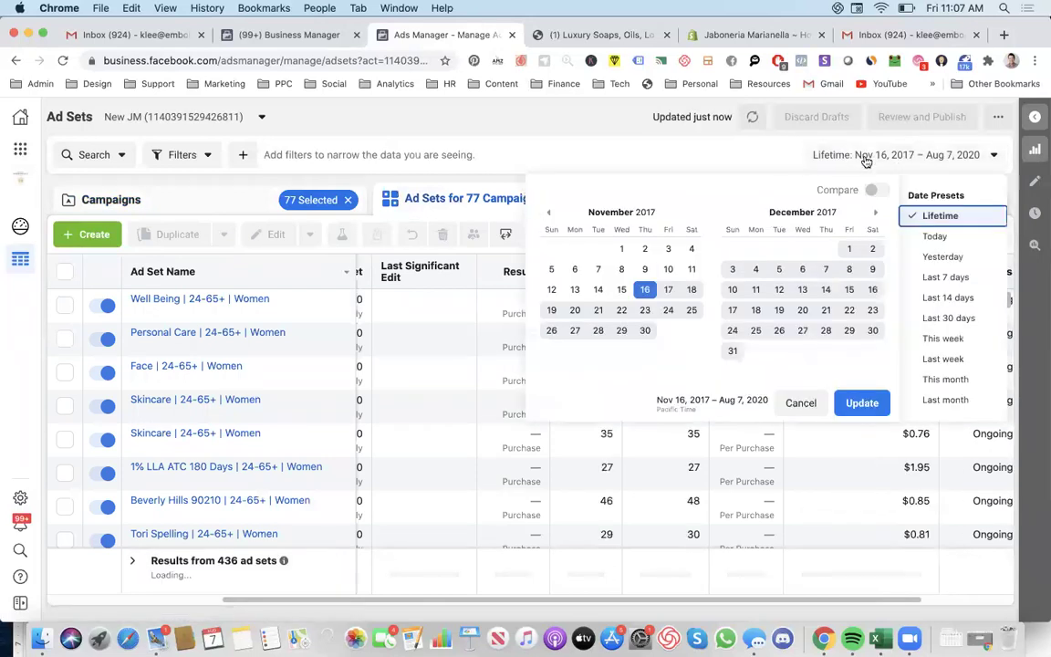
left_click(757, 164)
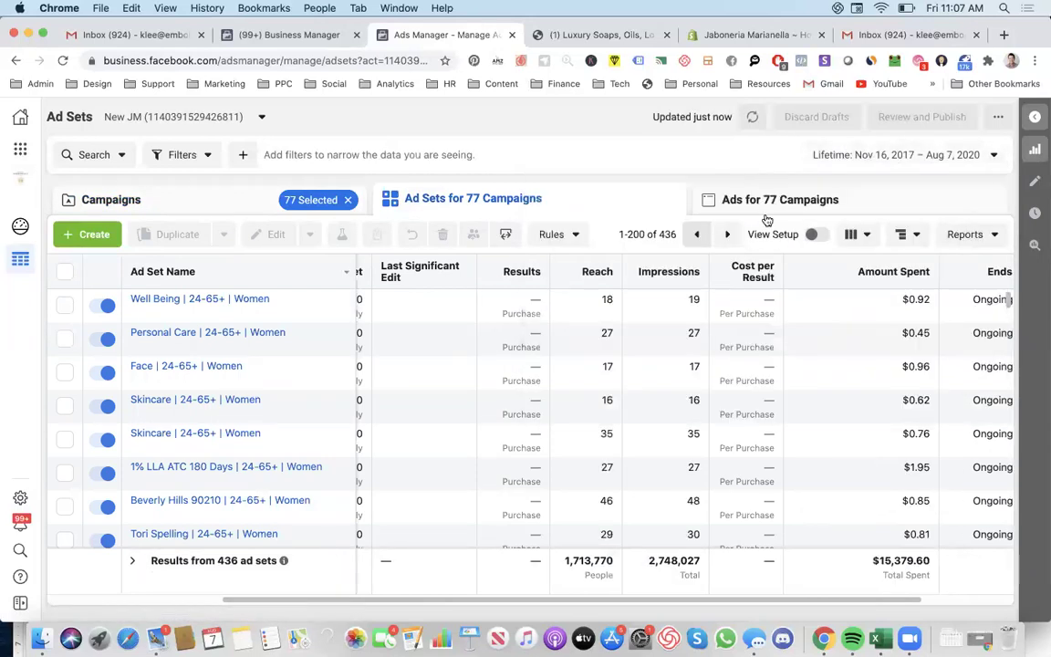
Step: Show the selected campaigns' ads sorted by website purchases from highest to lowest, and compare their link clicks and amounts spent
left_click(769, 207)
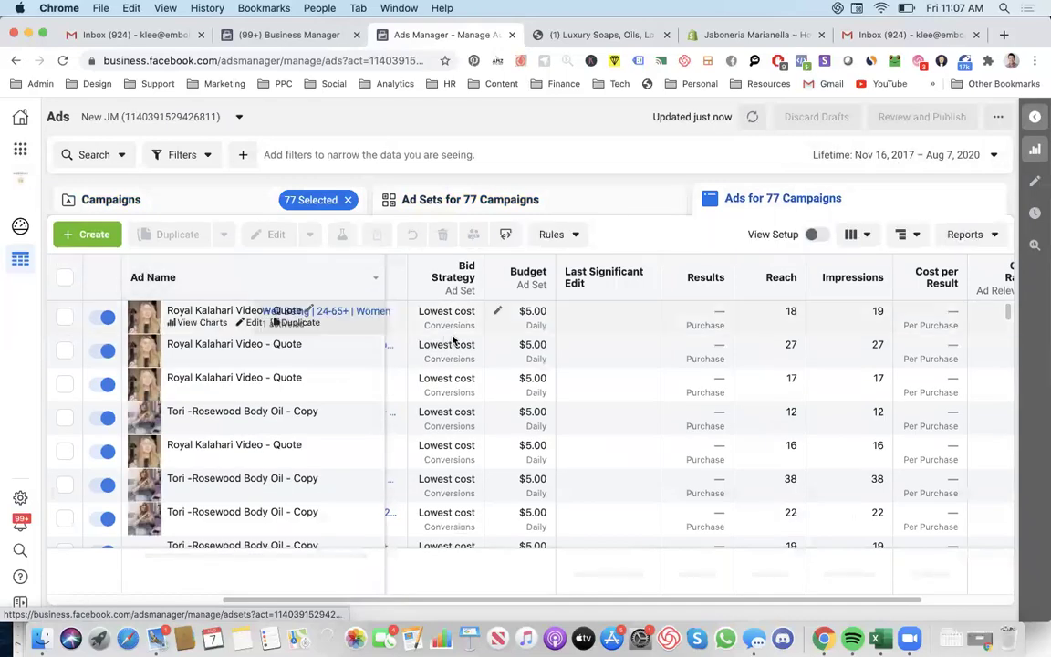
scroll(453, 340, "right", 10)
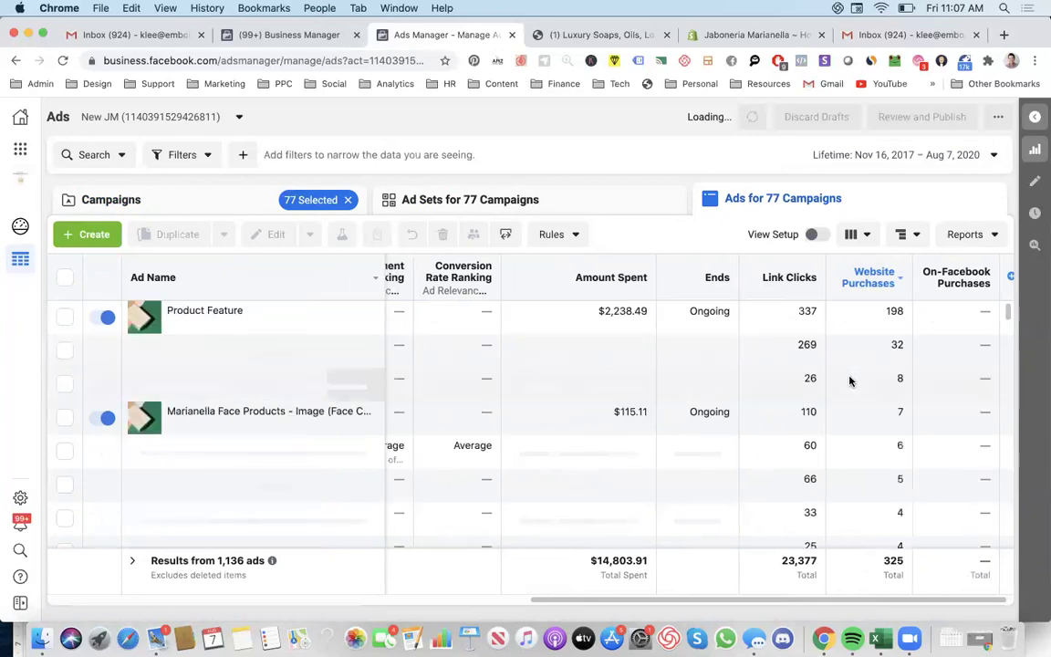
scroll(850, 380, "down", 6)
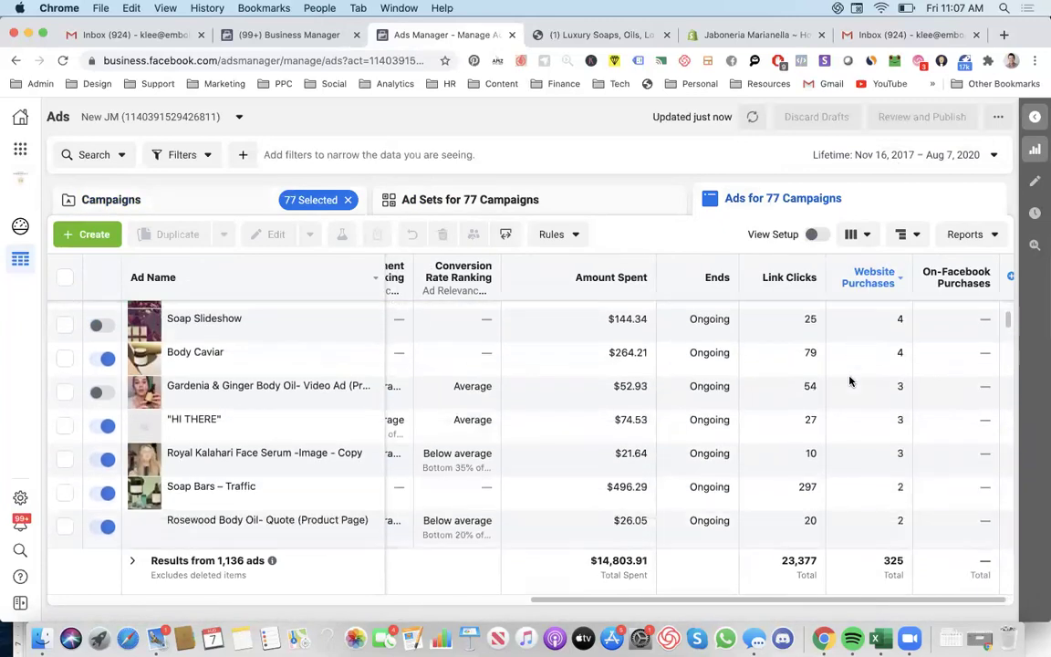
scroll(850, 380, "down", 1)
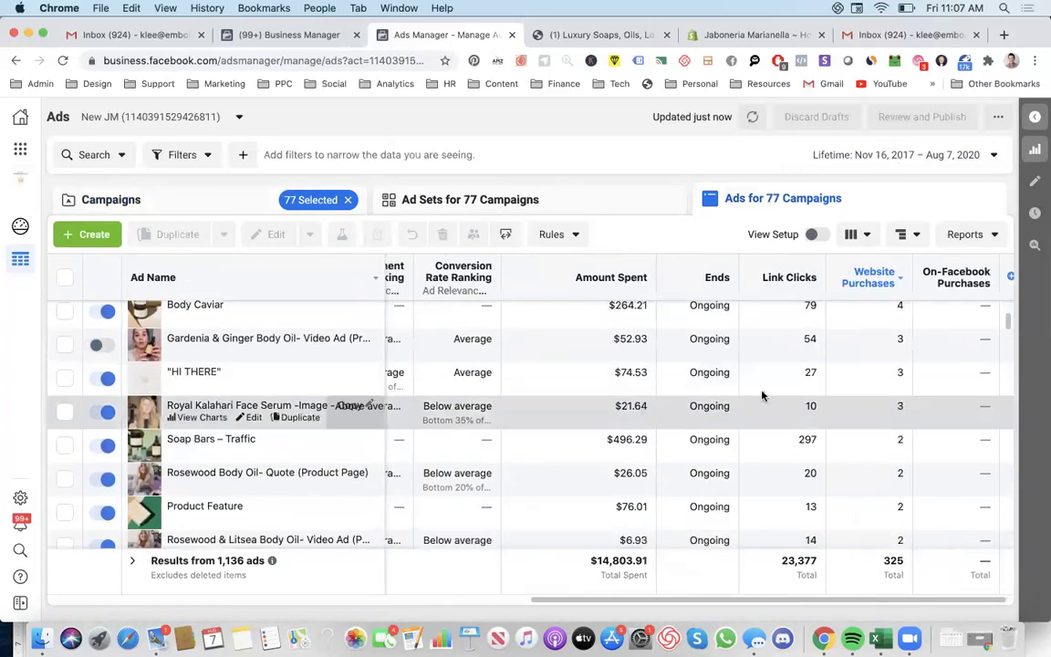
Step: Open the Royal Kalahari Face Serum -Image - Copy ad in the editor, look over its identity and media, and close it
left_click(890, 408)
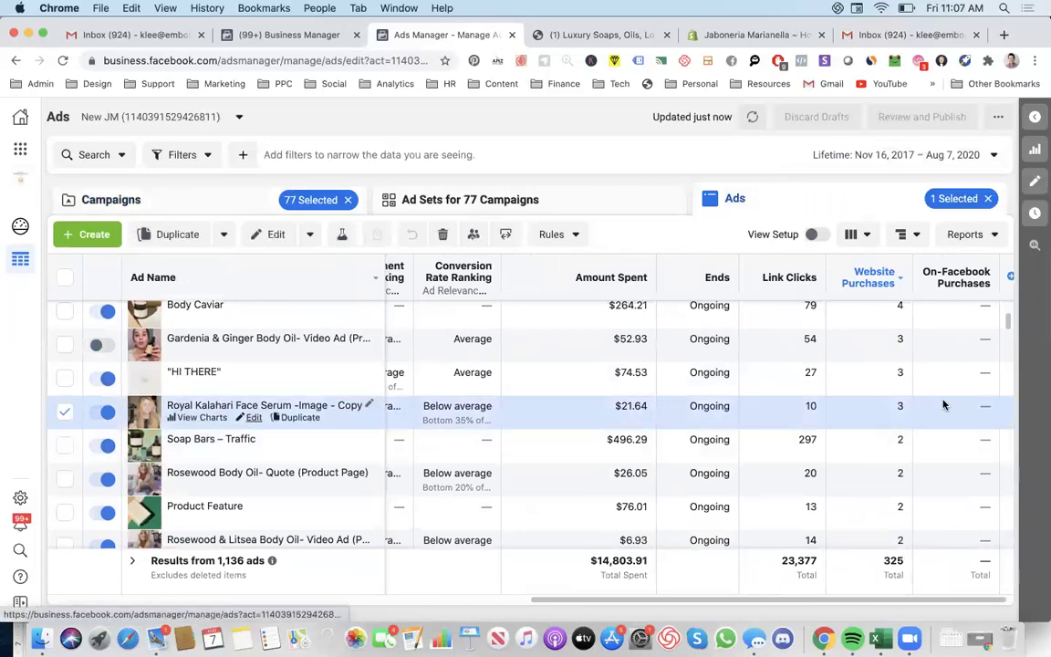
left_click(944, 405)
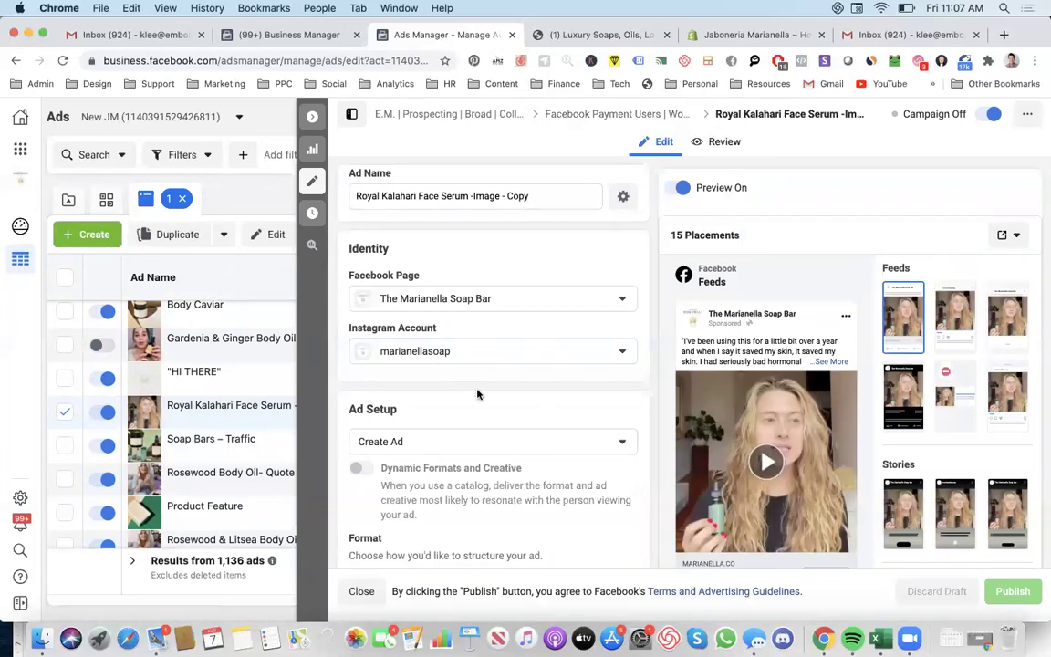
scroll(435, 357, "down", 10)
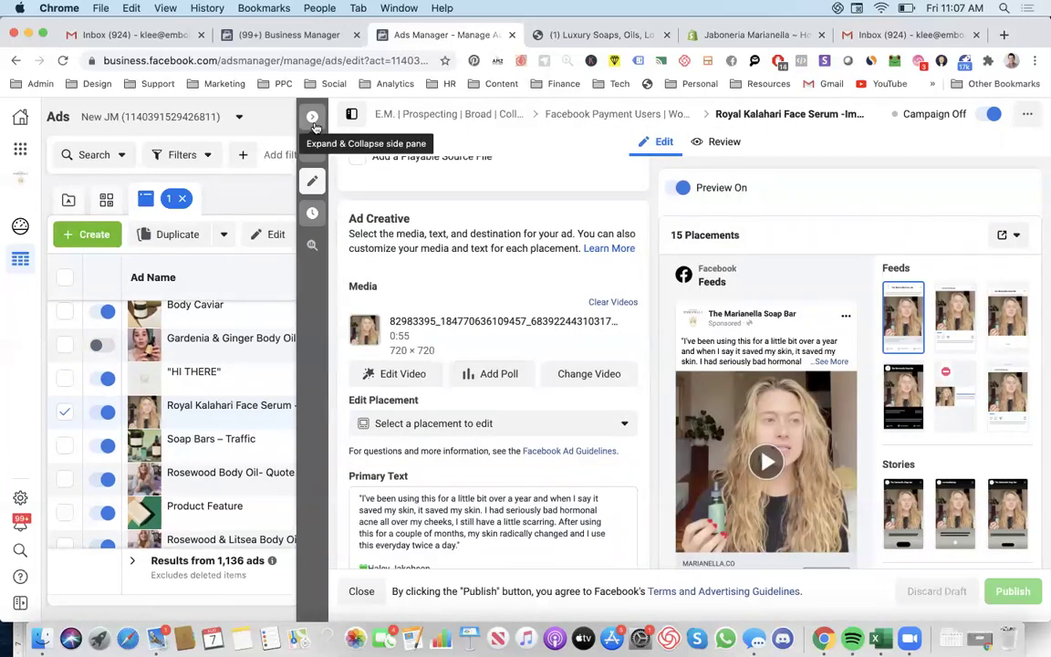
left_click(312, 116)
Step: Check the Royal Kalahari Face Serum ad's relevance rankings, cost per result, impressions, delivery and ad set
scroll(660, 424, "left", 5)
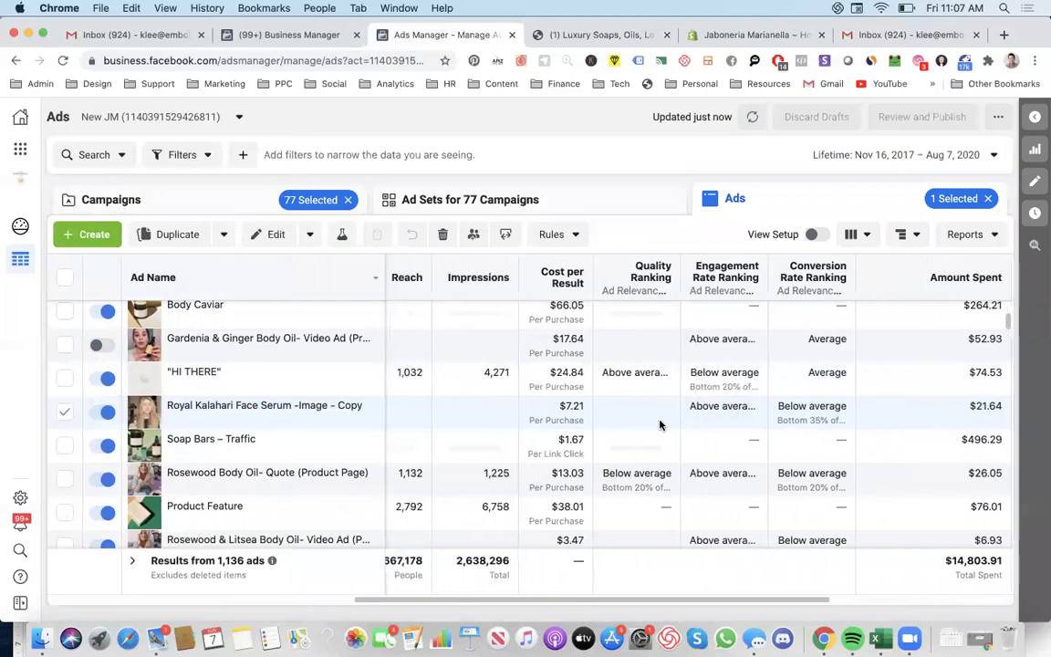
scroll(761, 439, "left", 8)
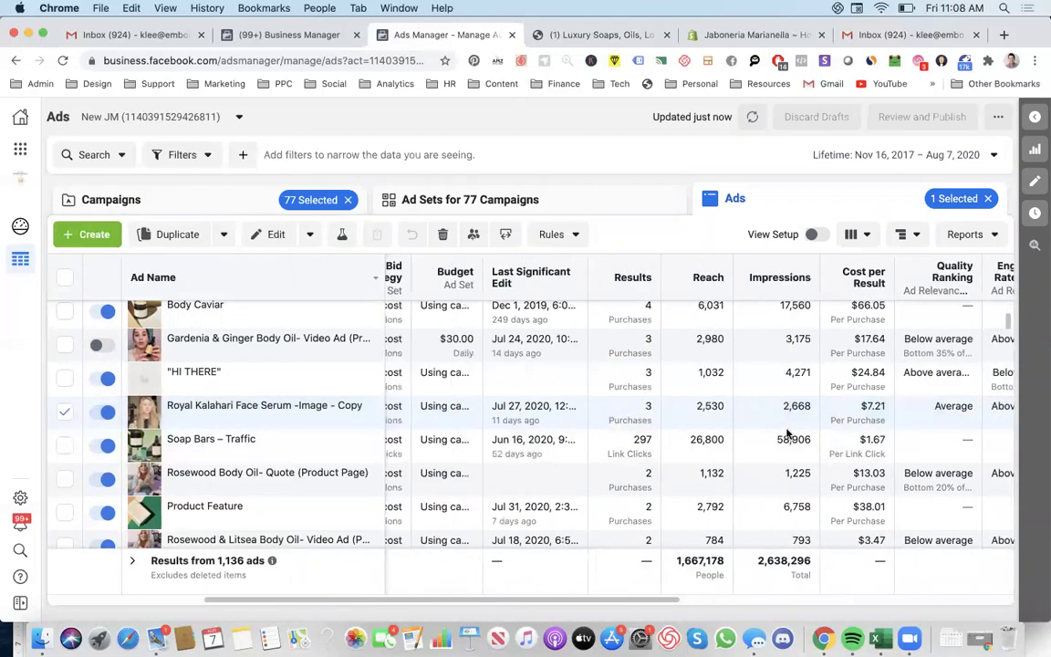
scroll(581, 412, "left", 5)
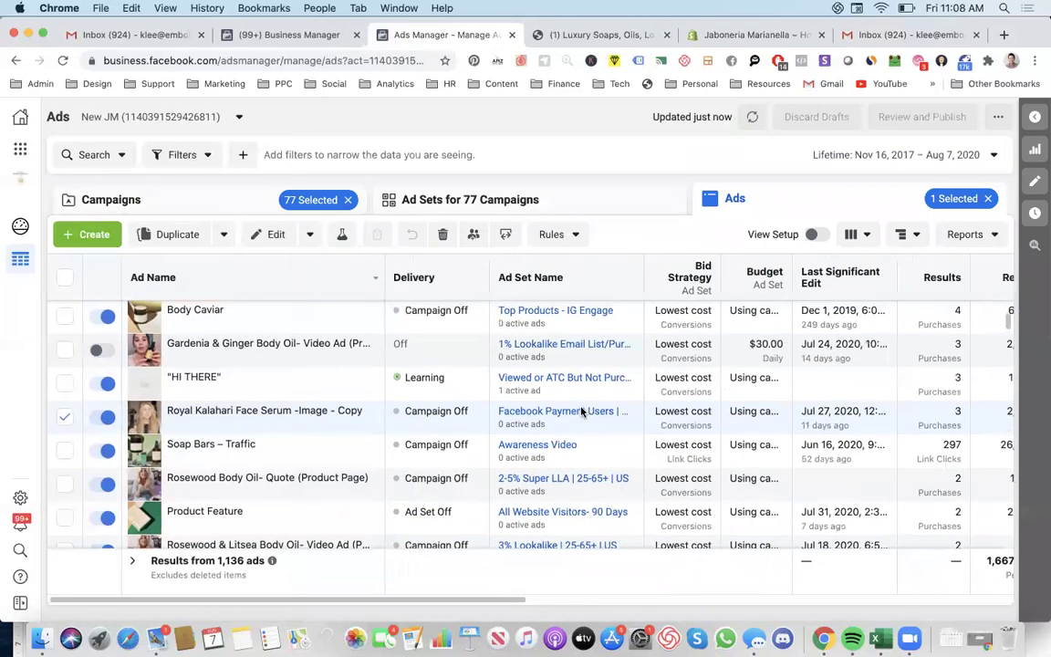
Step: Reopen the Royal Kalahari Face Serum ad and examine its feed preview, primary text, headline and description, then close the editor
left_click(251, 421)
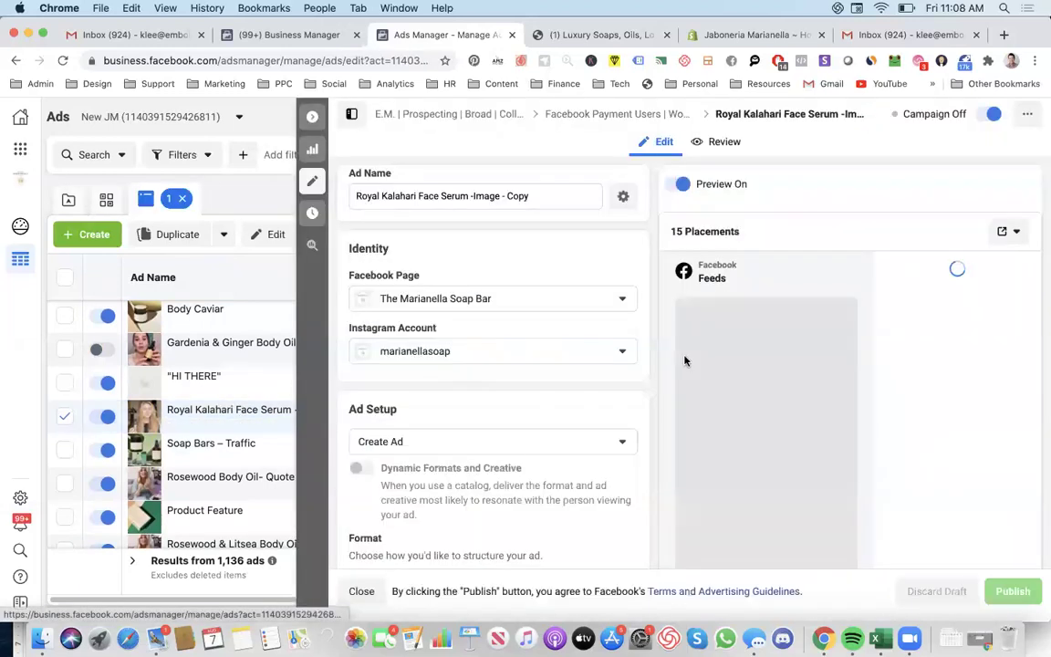
scroll(730, 365, "down", 3)
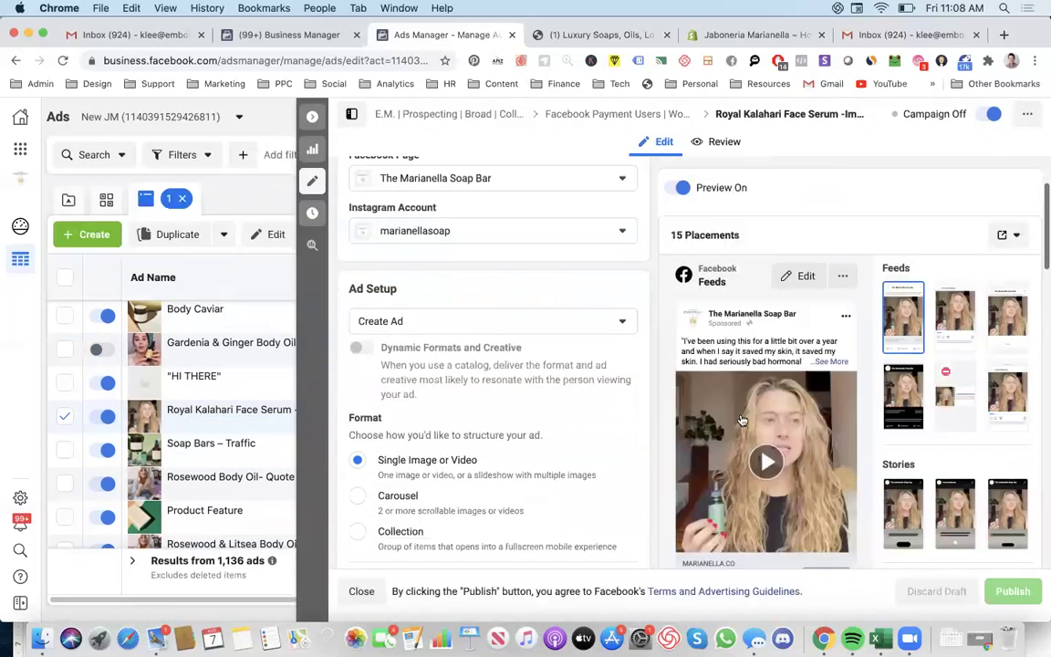
scroll(745, 412, "down", 1)
scroll(527, 352, "down", 7)
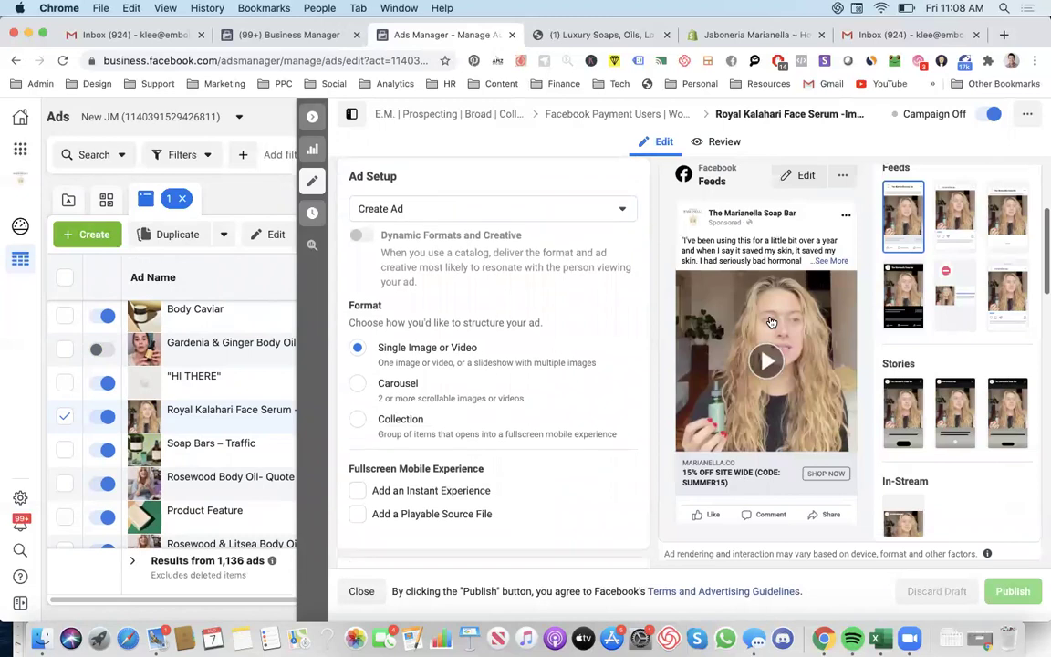
scroll(528, 351, "down", 8)
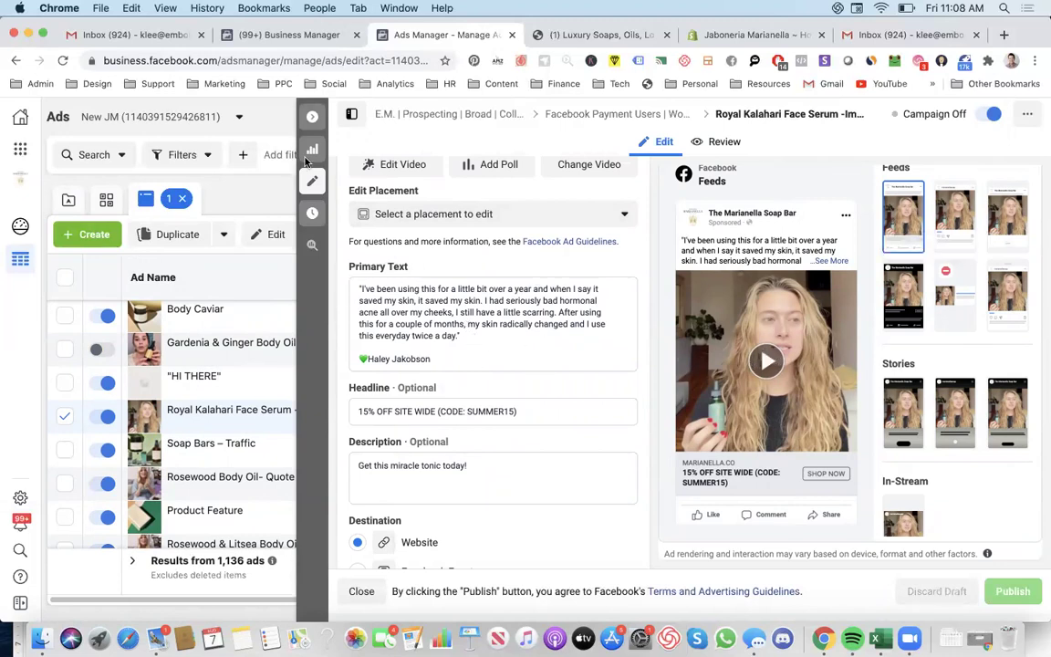
left_click(312, 116)
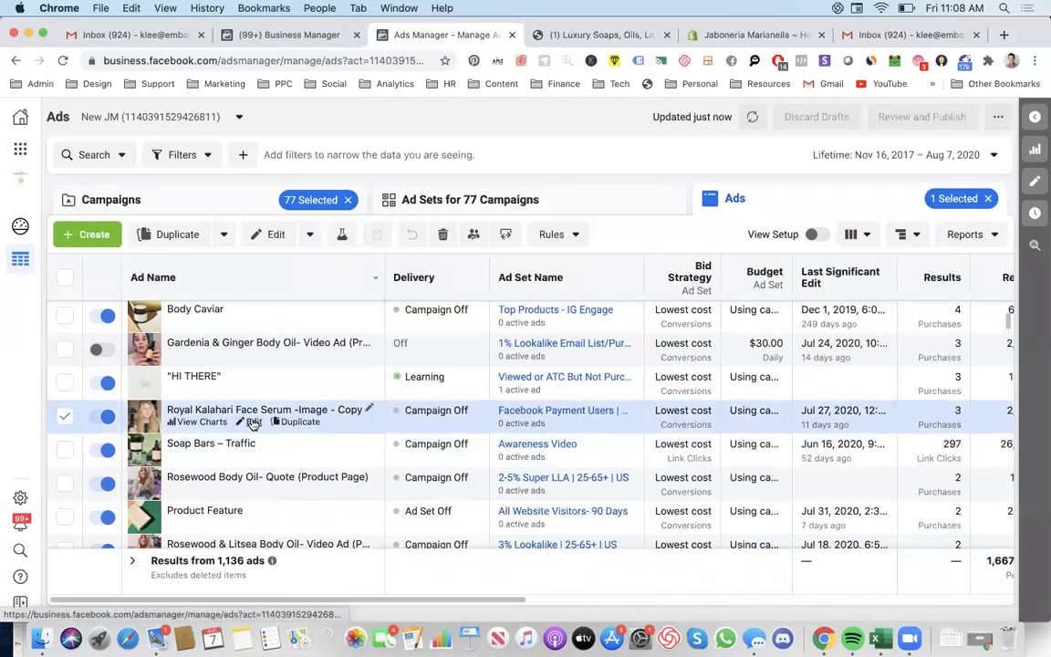
Step: Compare reach, cost per result, relevance rankings, spend and website purchases of the ads listed around the Royal Kalahari Face Serum ad
scroll(253, 423, "down", 2)
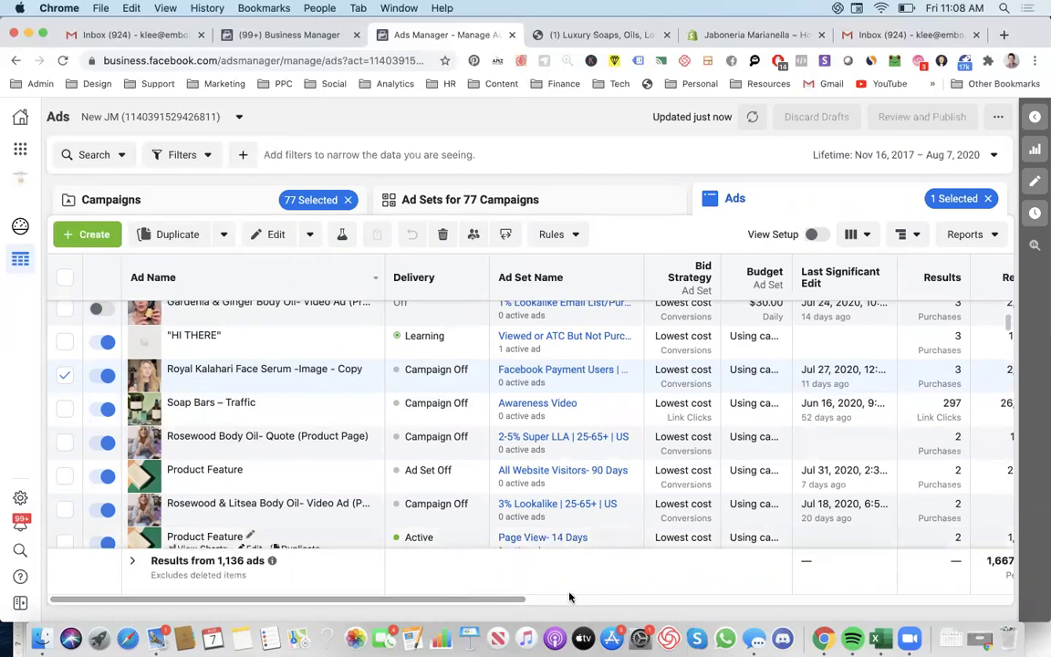
scroll(569, 597, "right", 10)
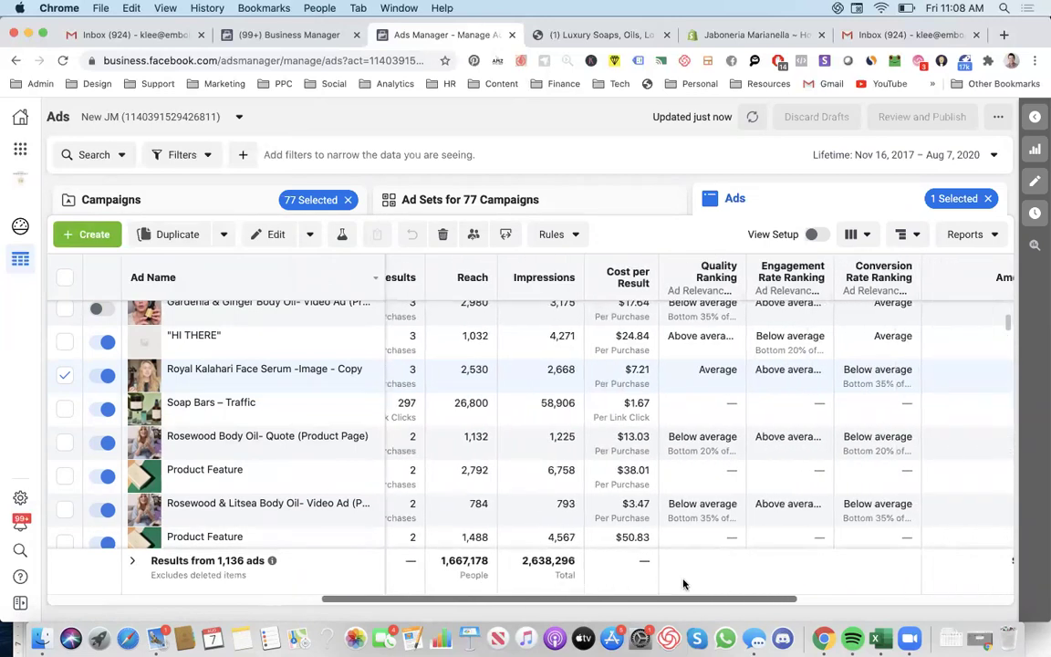
scroll(684, 584, "right", 5)
scroll(777, 568, "left", 5)
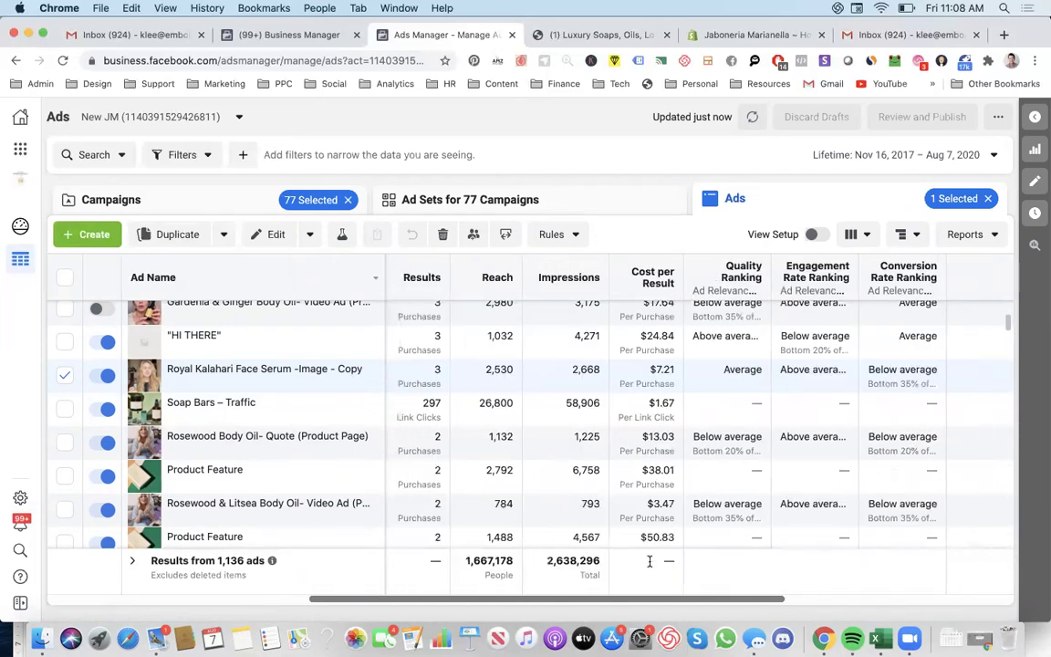
scroll(652, 563, "right", 8)
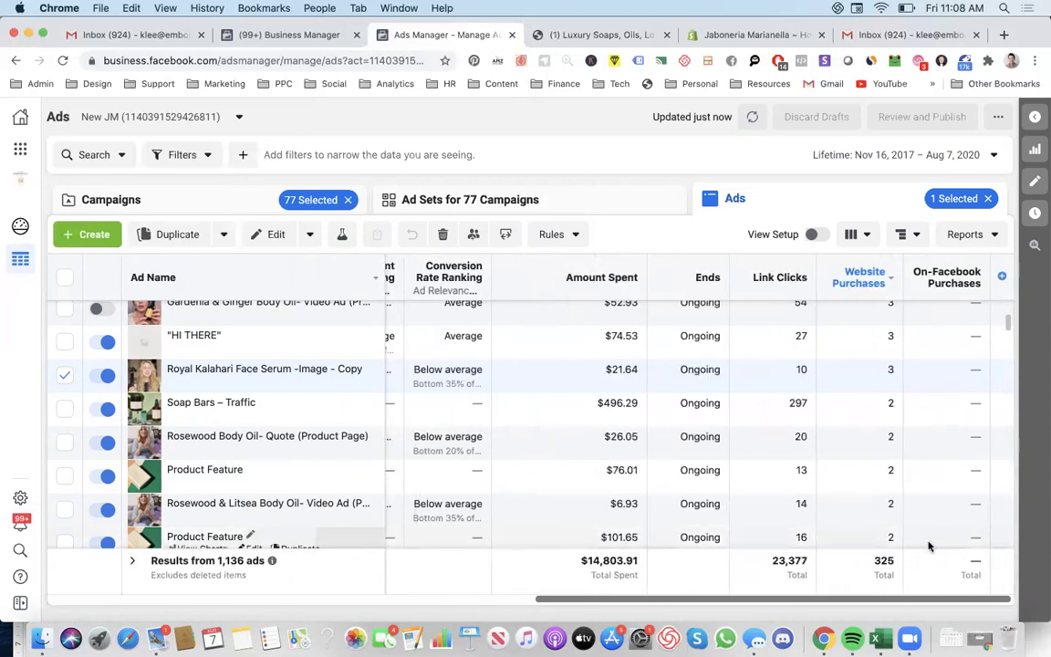
Step: Switch to the Marianella website, review the homepage products and open the full New Arrivals and Best Sellers collection
left_click(602, 35)
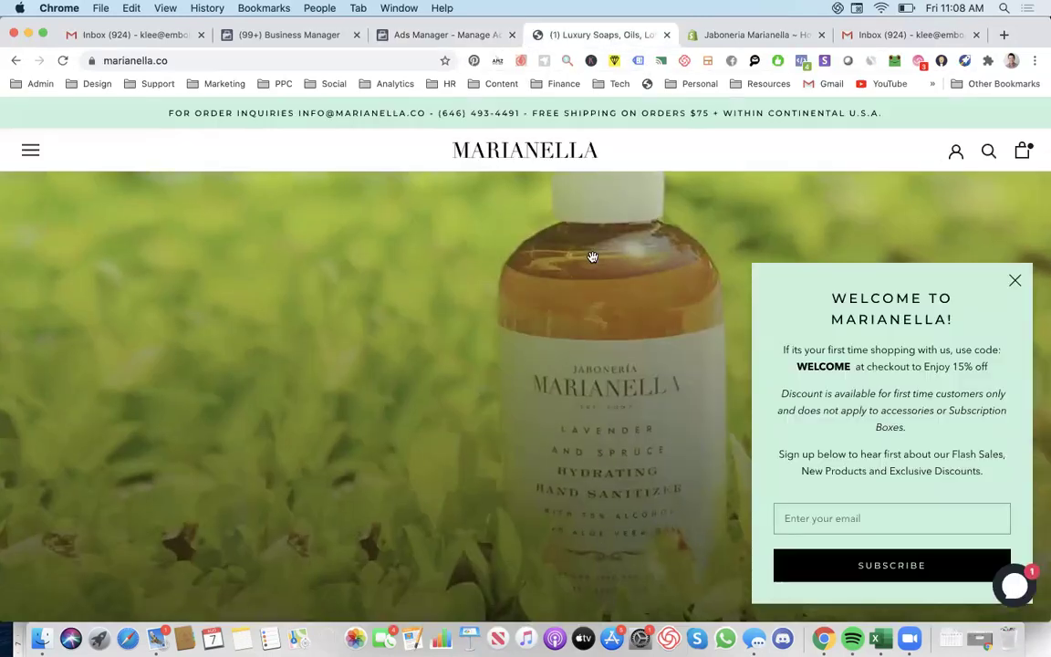
scroll(617, 299, "down", 10)
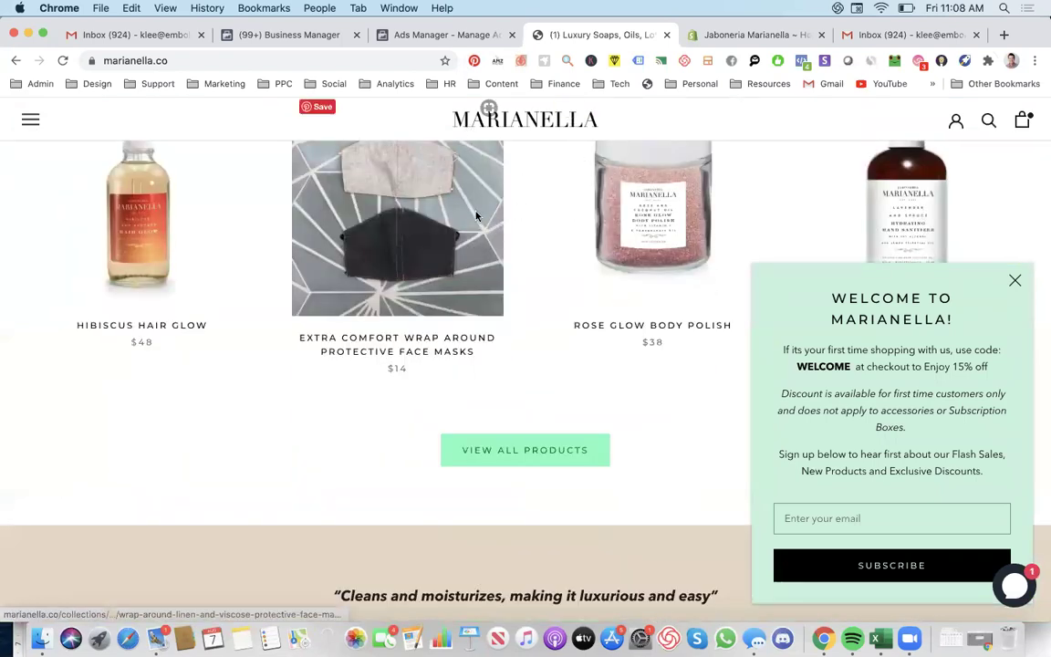
left_click(510, 456)
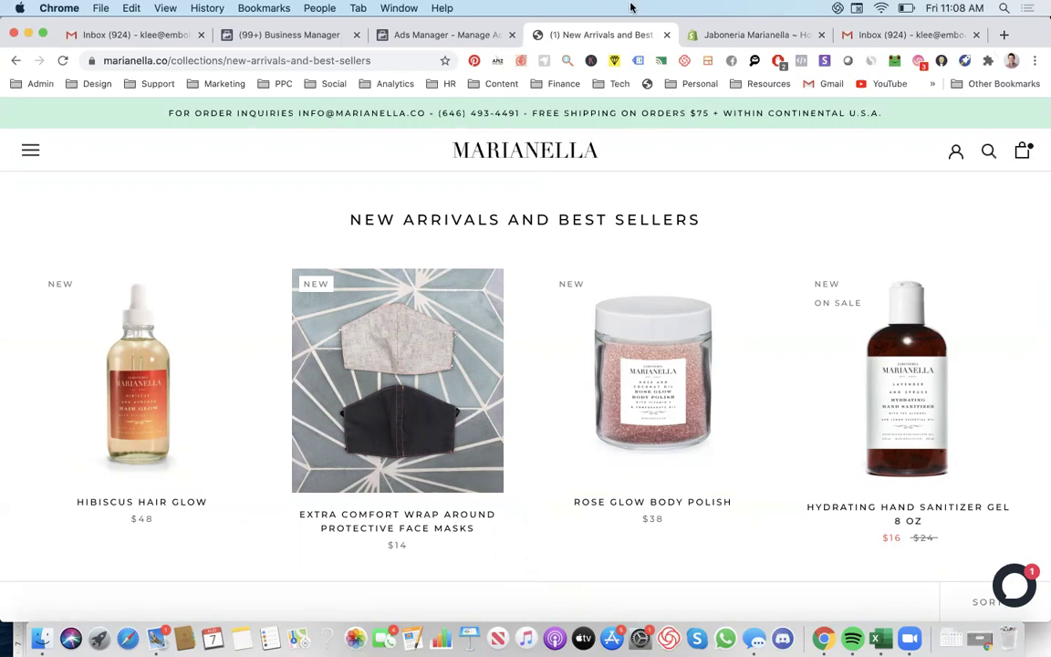
Step: Switch to the Jaboneria Marianella Shopify admin and open the list of all products
left_click(730, 34)
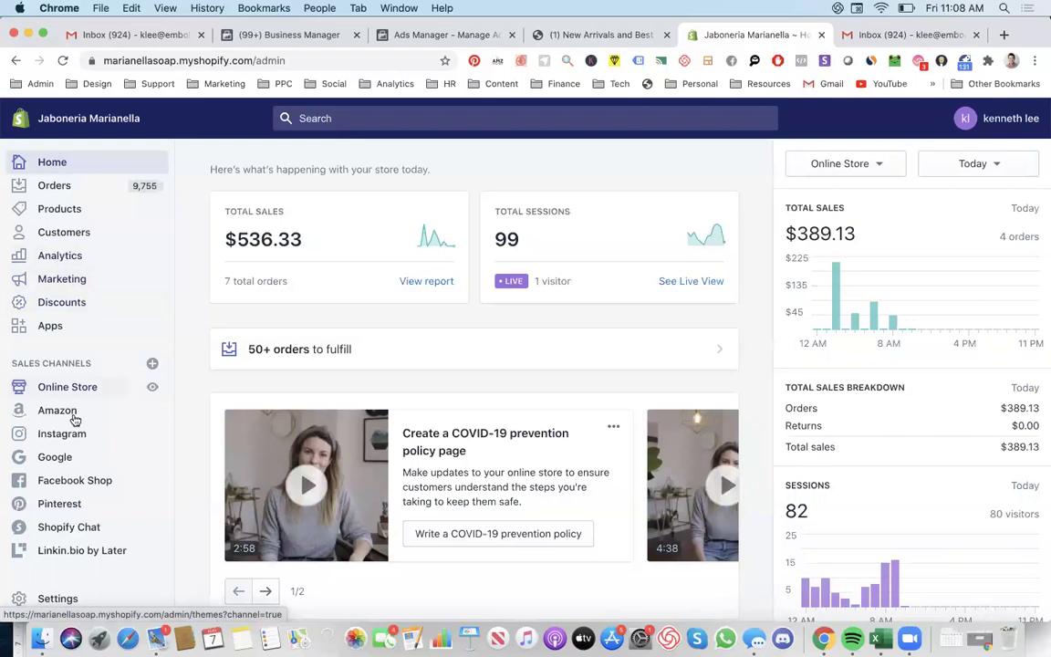
left_click(64, 209)
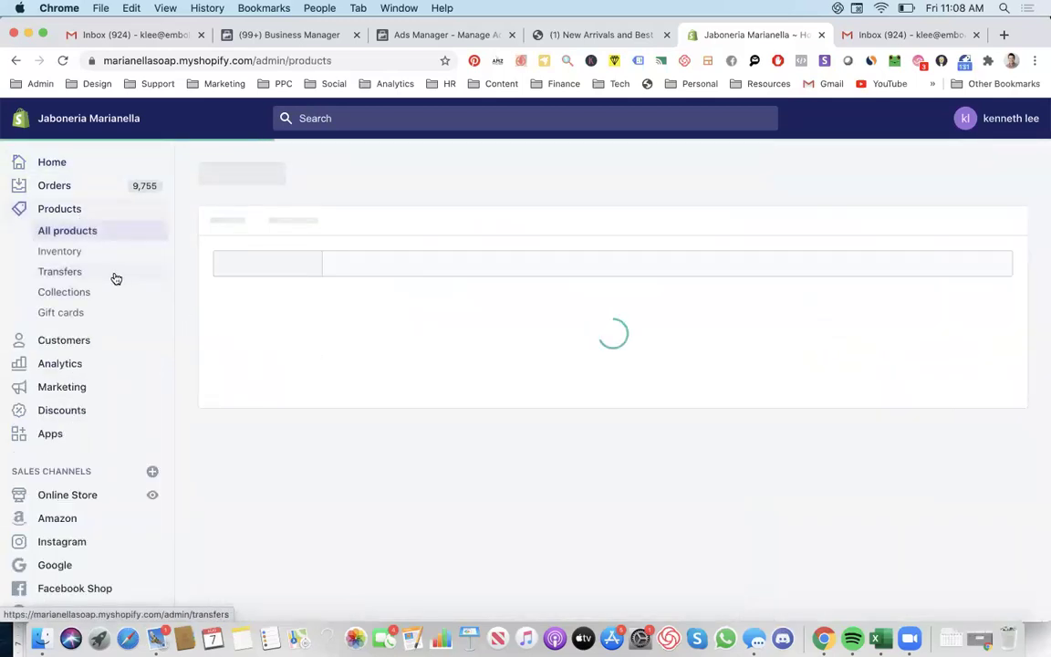
Step: Open the store's analytics dashboard and bring up the full report for top products by units sold
left_click(88, 368)
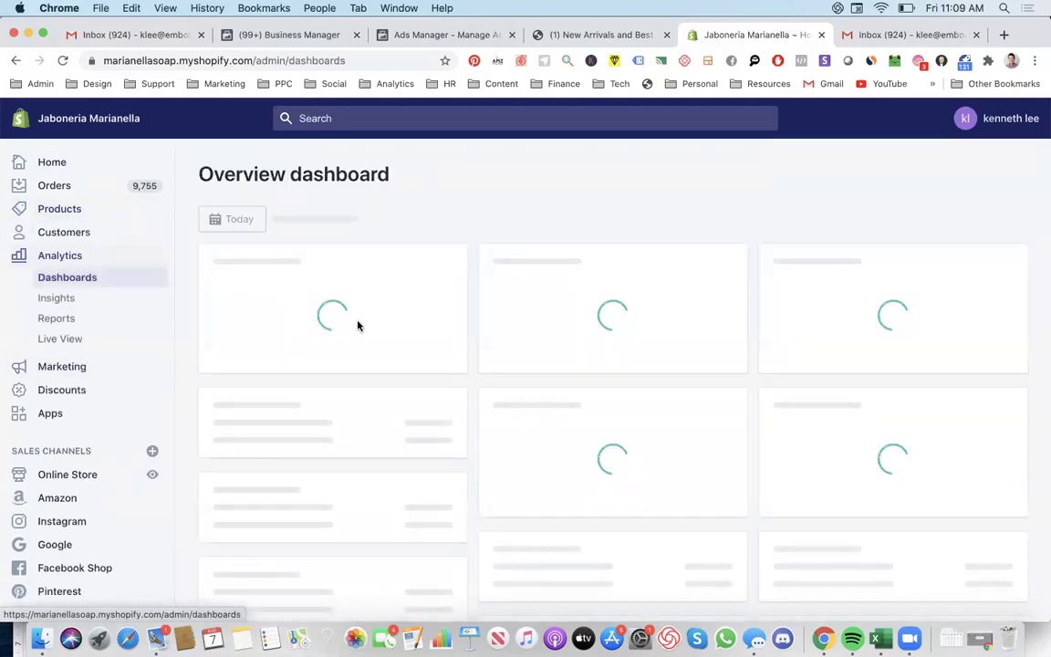
scroll(357, 326, "down", 5)
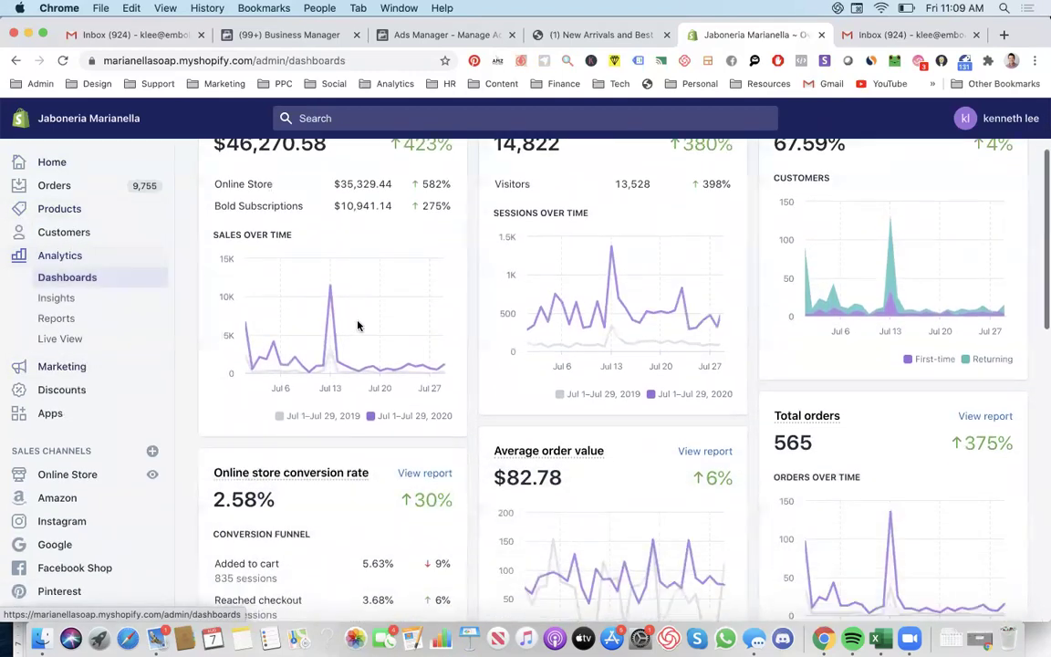
scroll(358, 326, "down", 4)
left_click(415, 206)
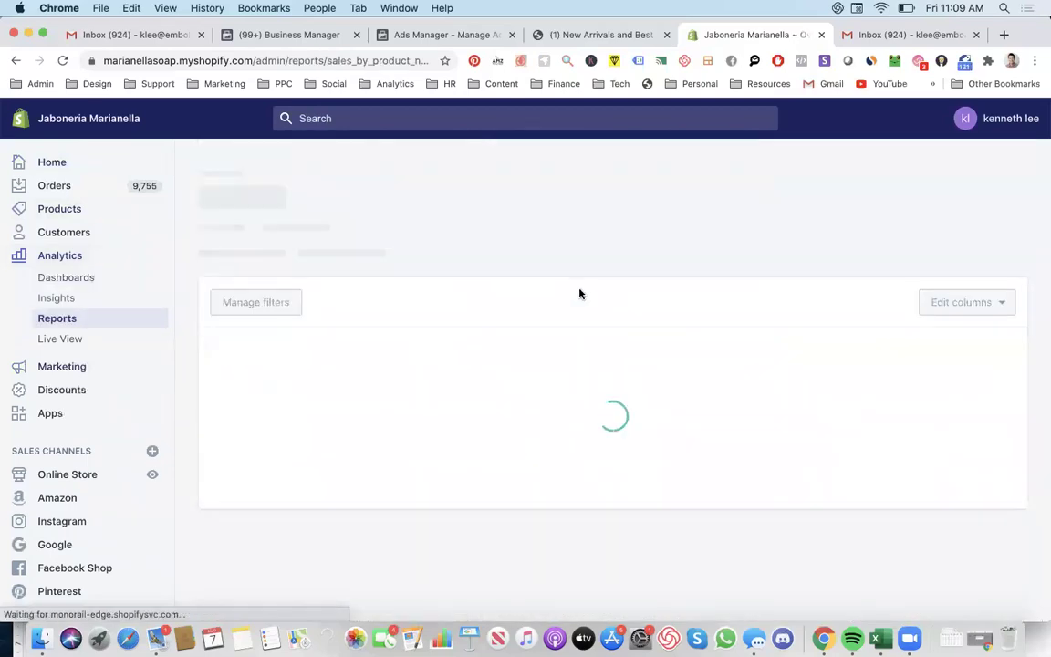
Step: Review the Sales by product report and examine the variant SKU breakdown for The Marianella Subscription Boxes
scroll(669, 258, "down", 3)
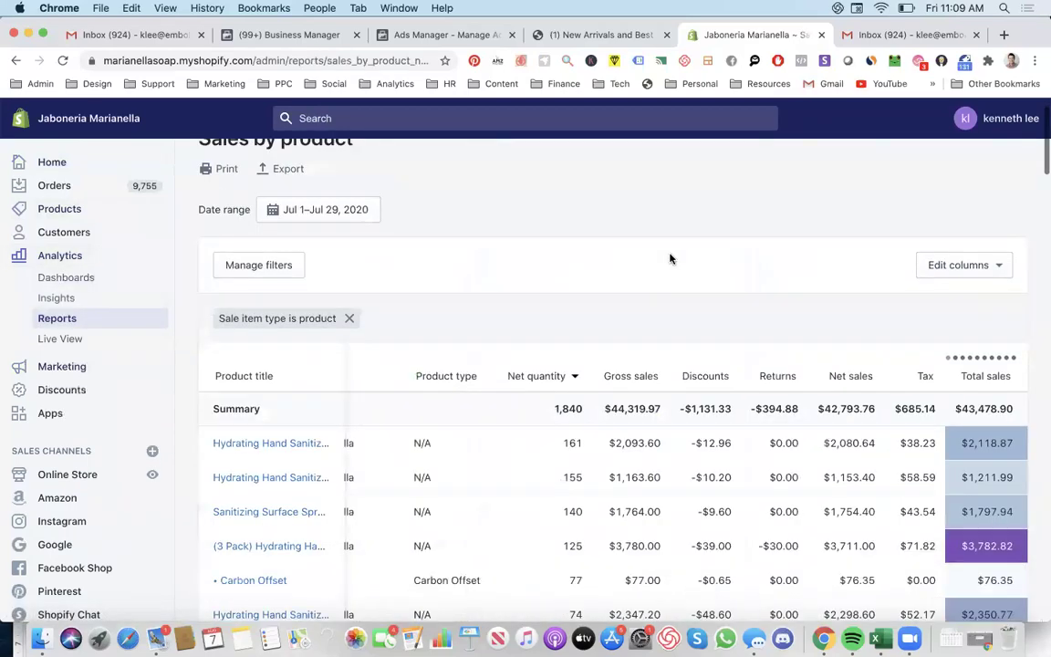
scroll(630, 370, "left", 3)
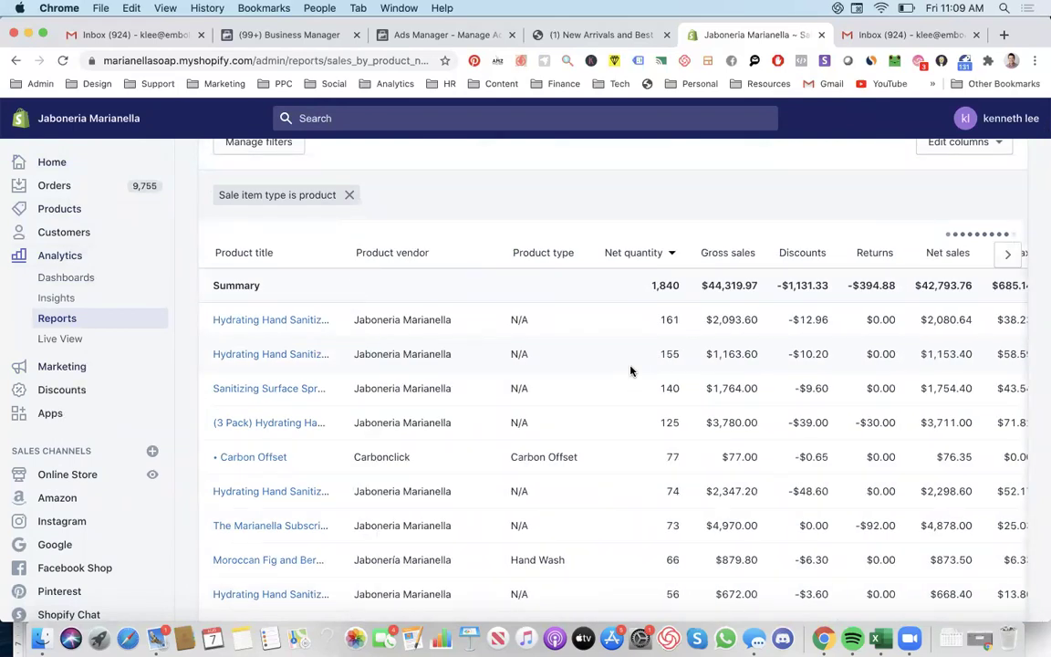
scroll(629, 370, "down", 2)
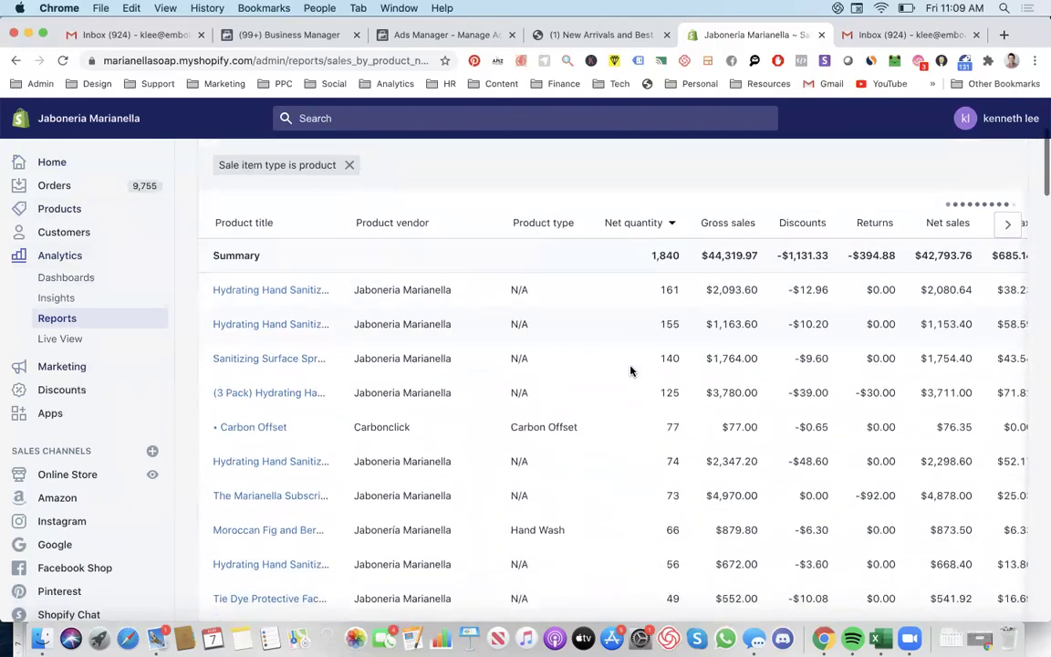
scroll(630, 371, "down", 2)
left_click(312, 397)
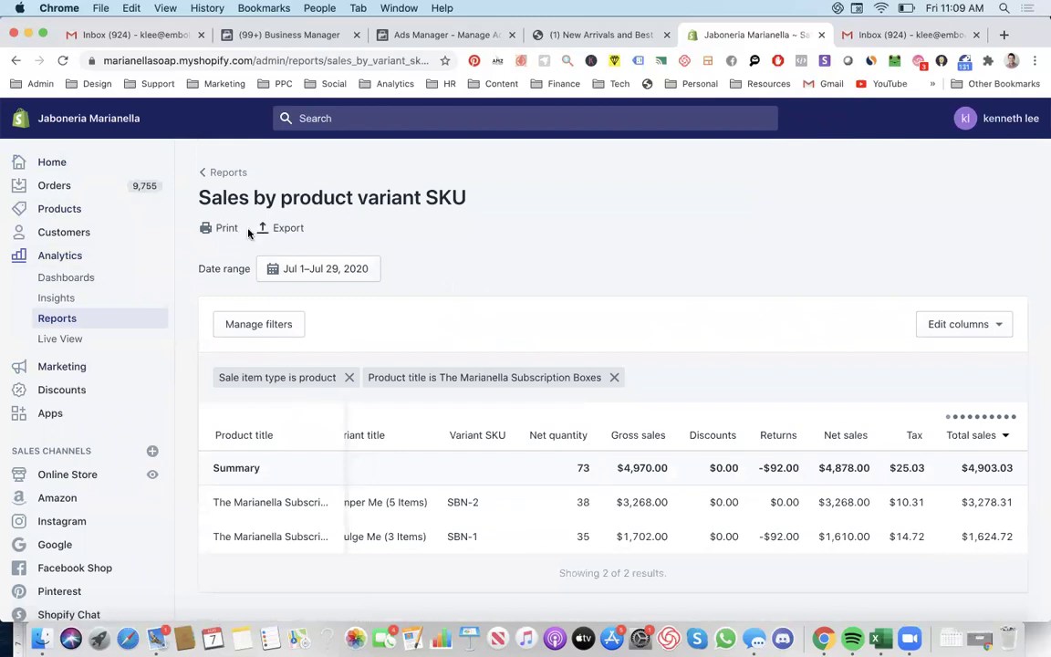
left_click(15, 60)
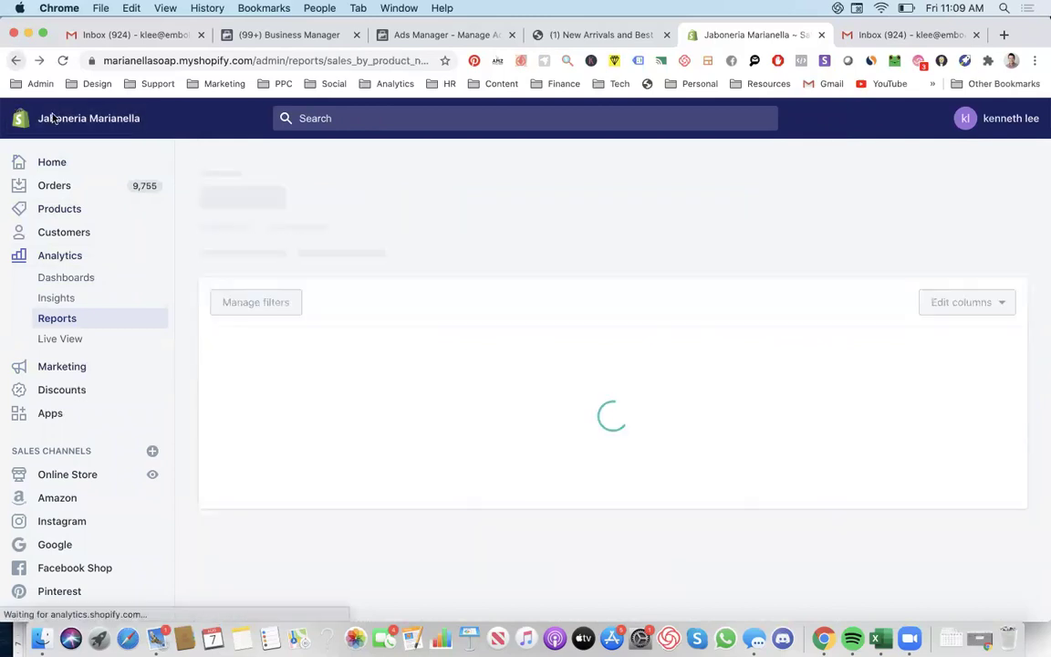
scroll(365, 488, "down", 5)
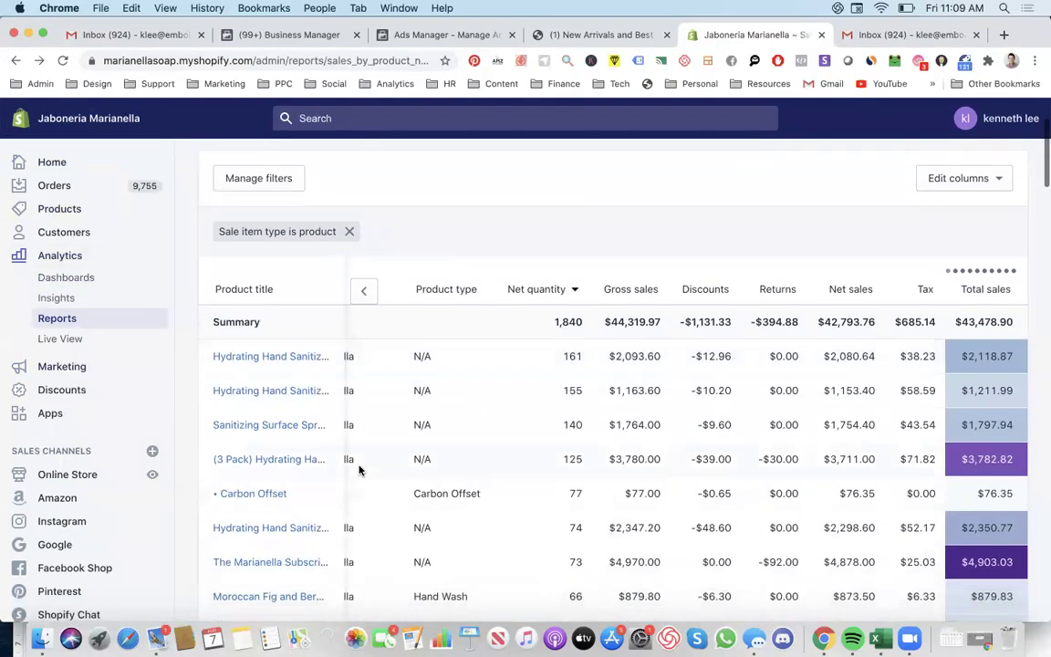
left_click(288, 474)
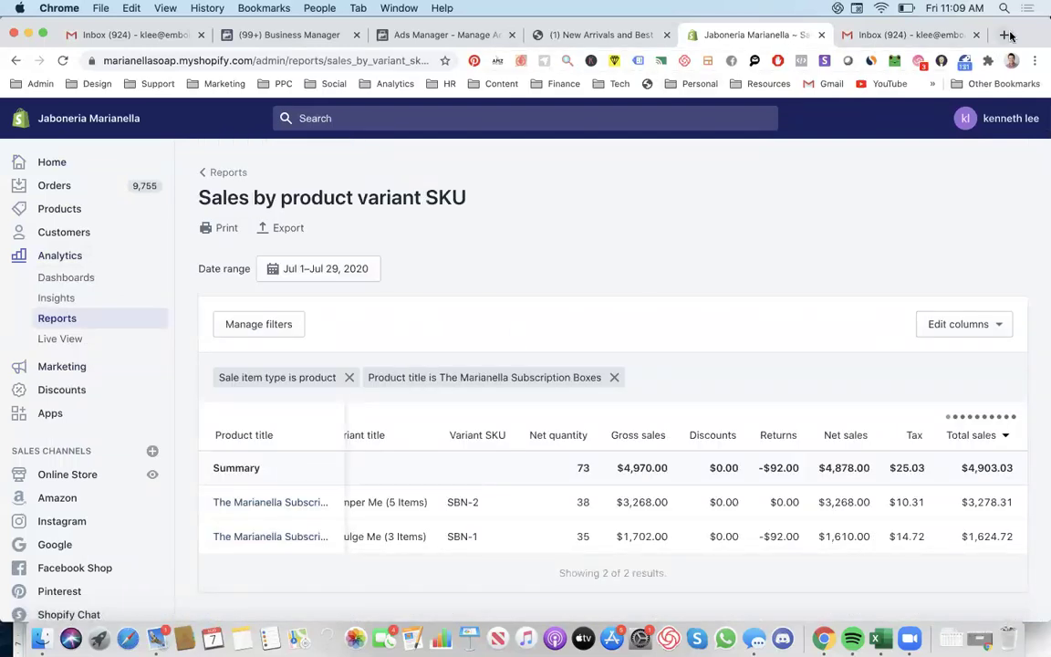
Step: Load the marianella.co homepage in a new browser tab
key("super+t")
type("mariabn")
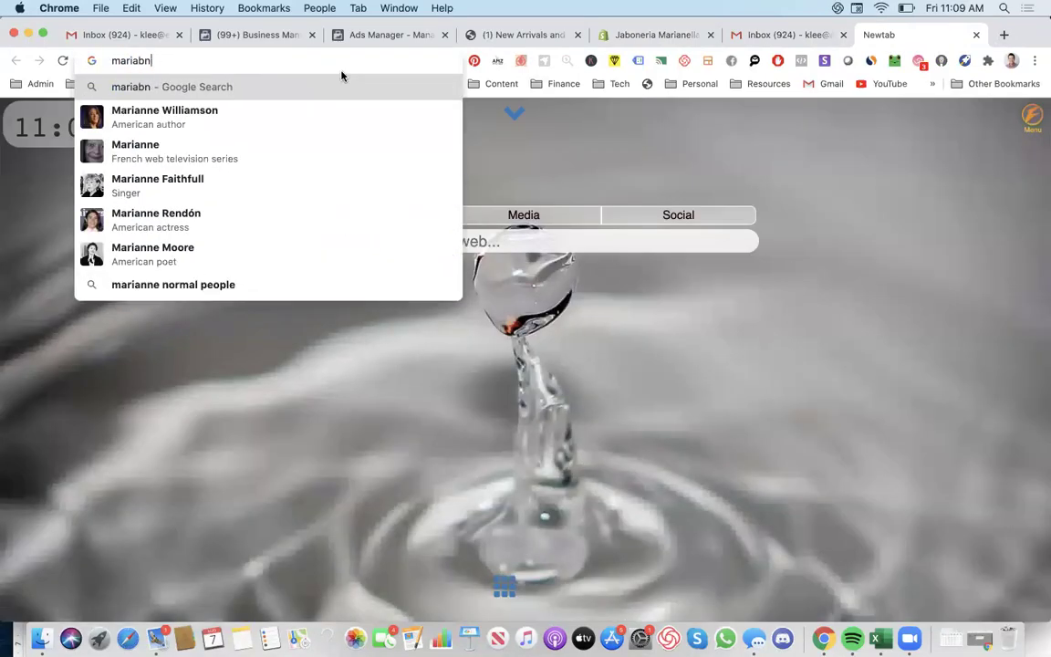
key("BackSpace")
key("BackSpace")
type("nella,c")
key("BackSpace")
type("ac")
key("BackSpace")
key("BackSpace")
key("BackSpace")
type(".co")
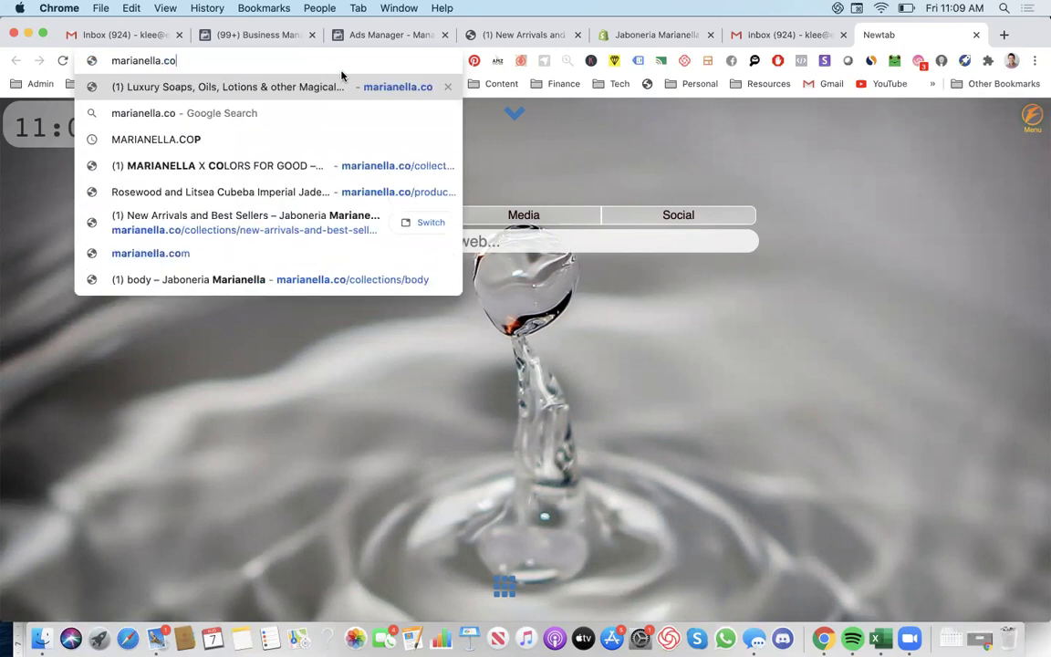
key("Return")
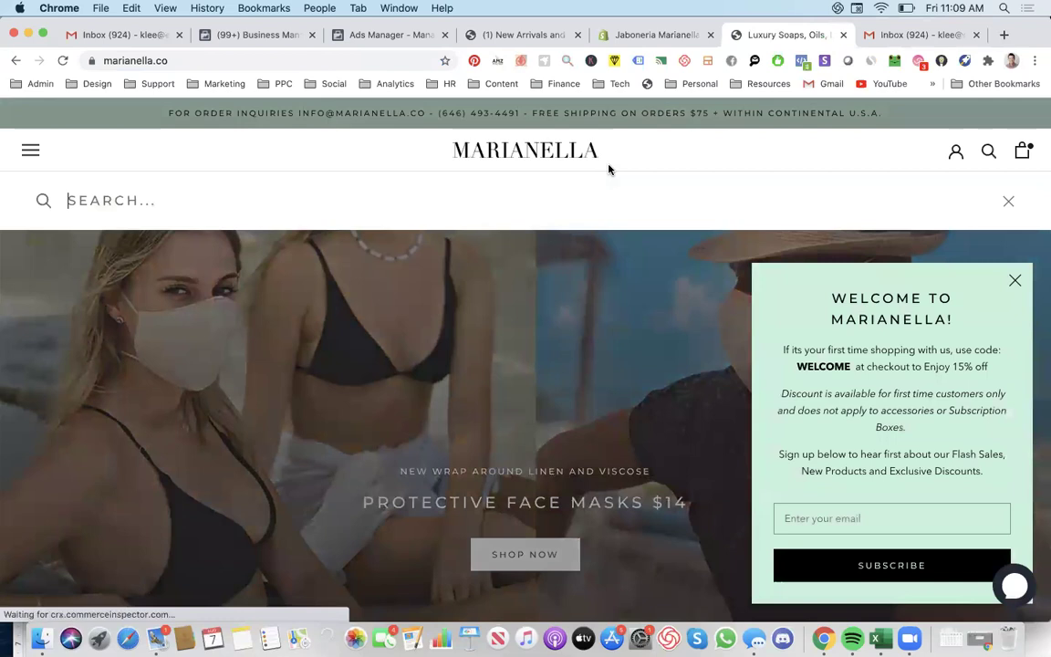
Step: Search the Marianella website for "subscription" and open The Marianella Subscription Boxes product page
type("subscripto")
key("BackSpace")
type("ion")
left_click(317, 385)
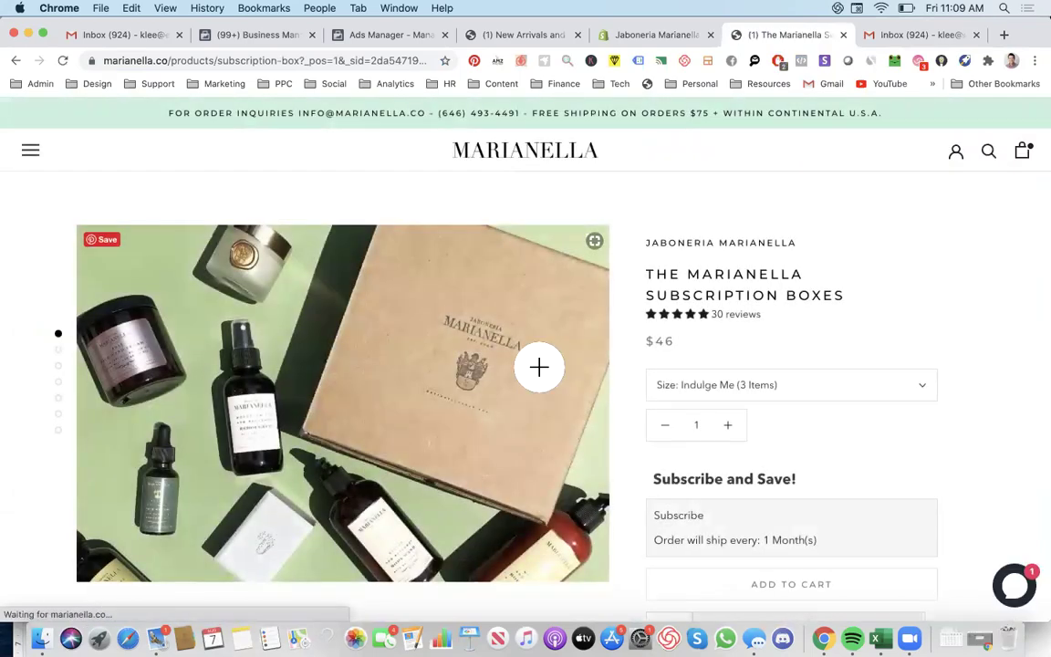
Step: Examine the subscription box product page, including its photos, price, subscription terms and About description
scroll(539, 367, "down", 5)
scroll(539, 367, "up", 5)
scroll(539, 366, "down", 5)
scroll(539, 366, "up", 10)
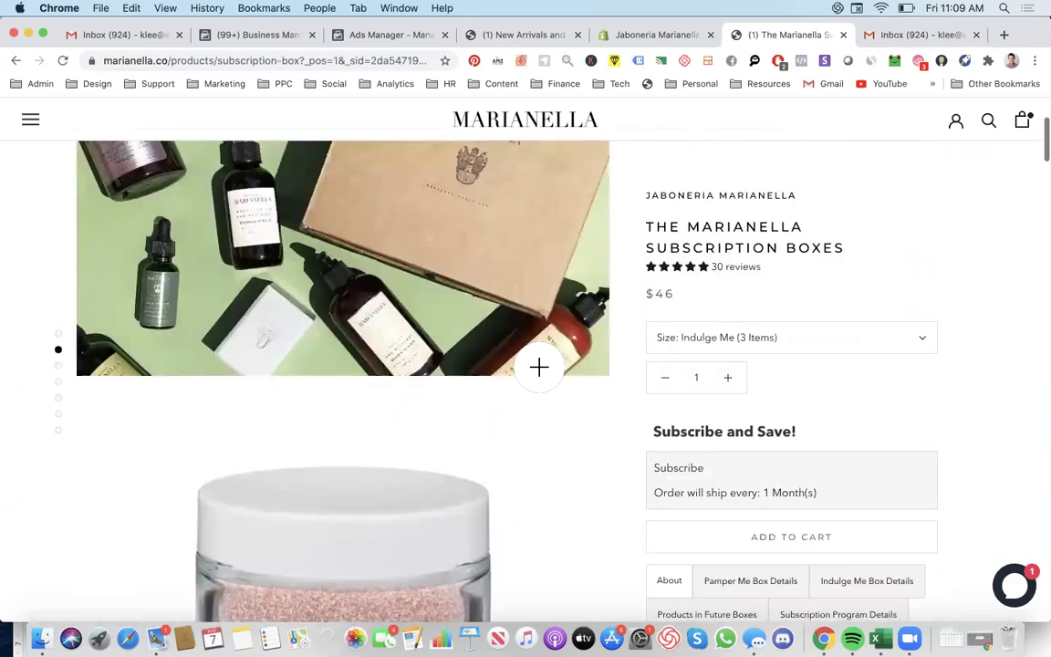
scroll(539, 367, "up", 4)
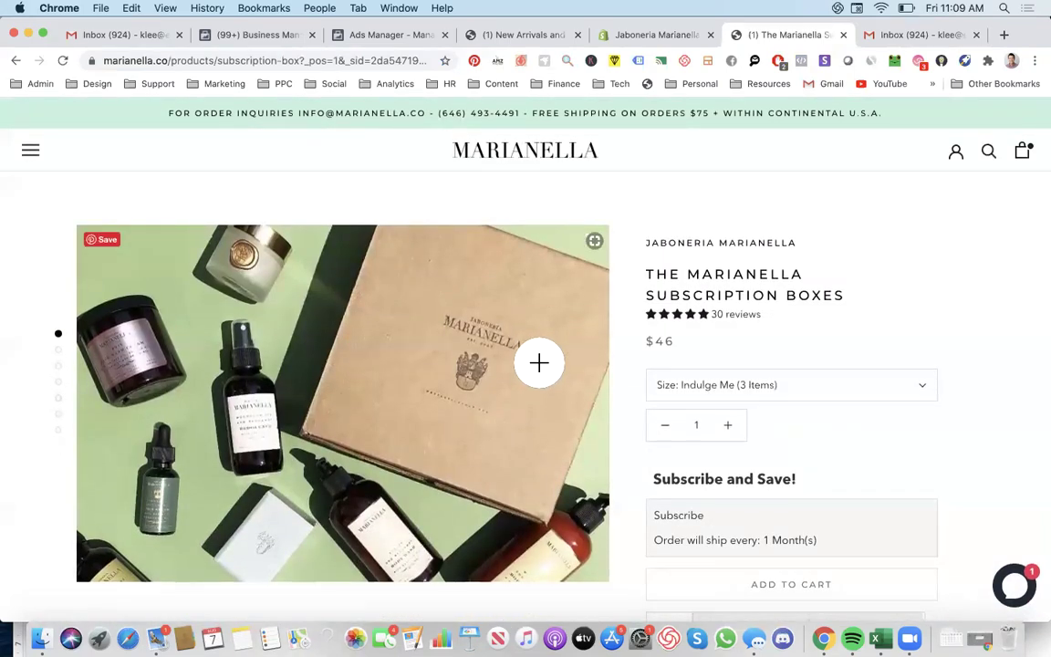
scroll(574, 287, "down", 8)
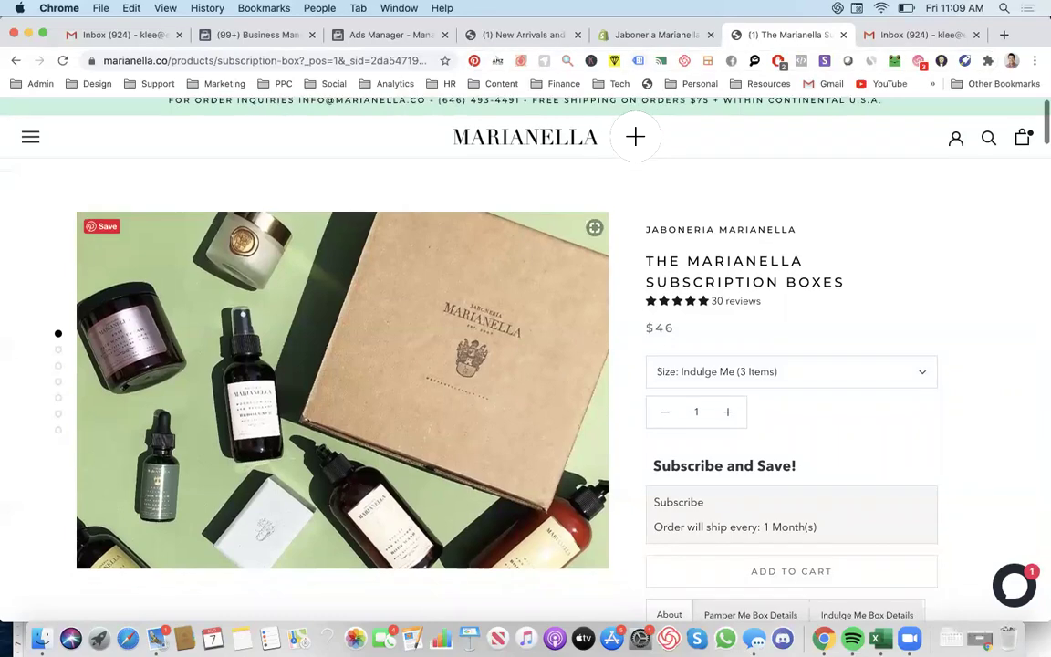
scroll(574, 287, "down", 3)
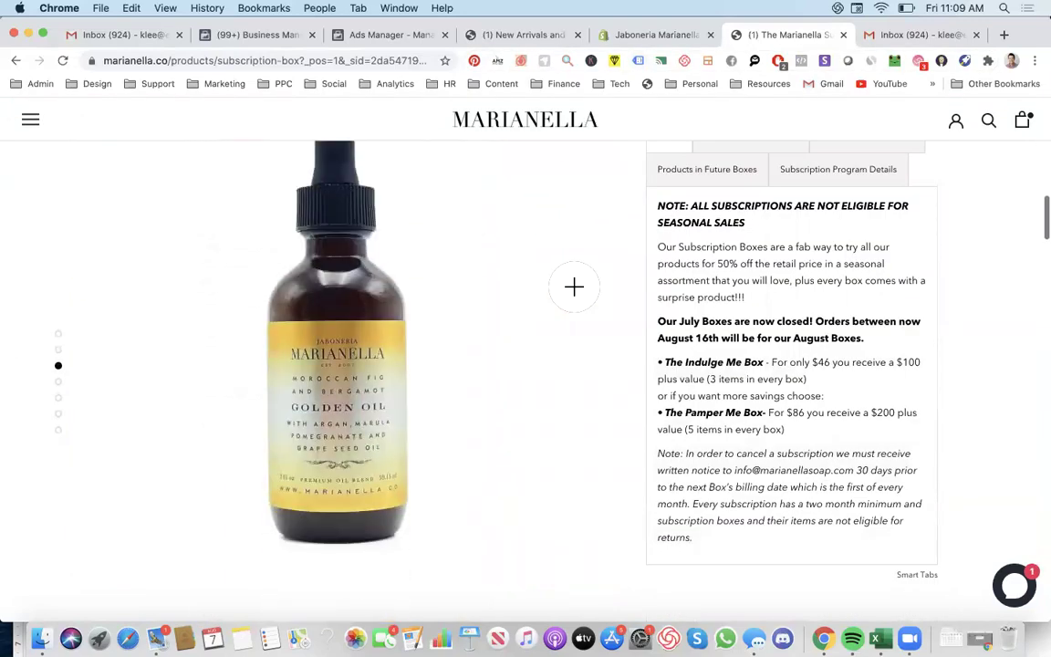
scroll(574, 287, "up", 10)
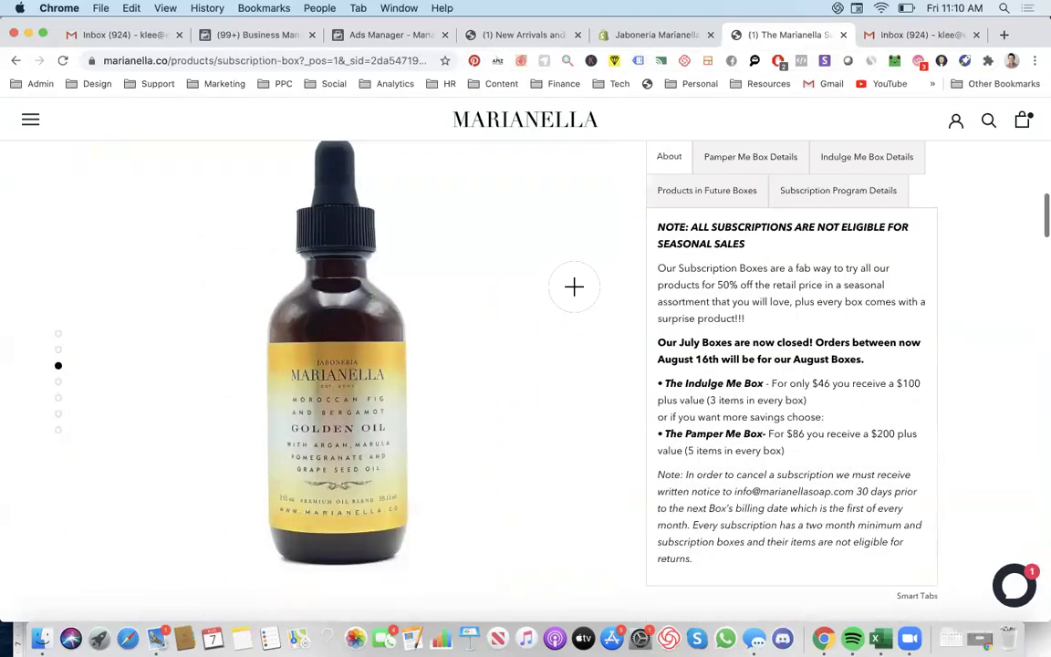
scroll(803, 408, "down", 2)
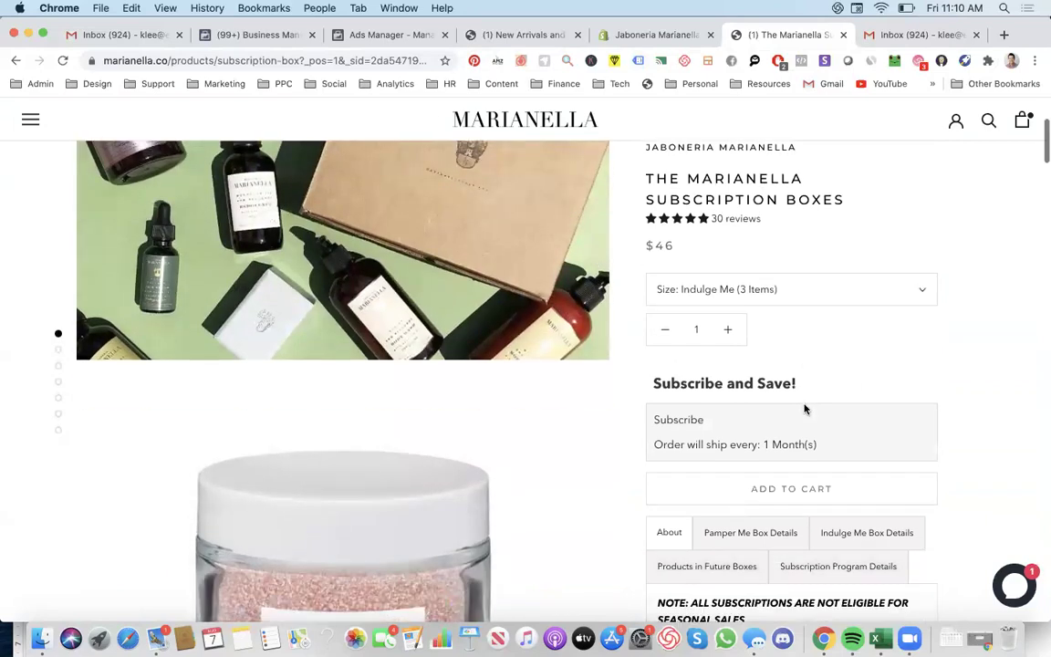
scroll(803, 408, "up", 2)
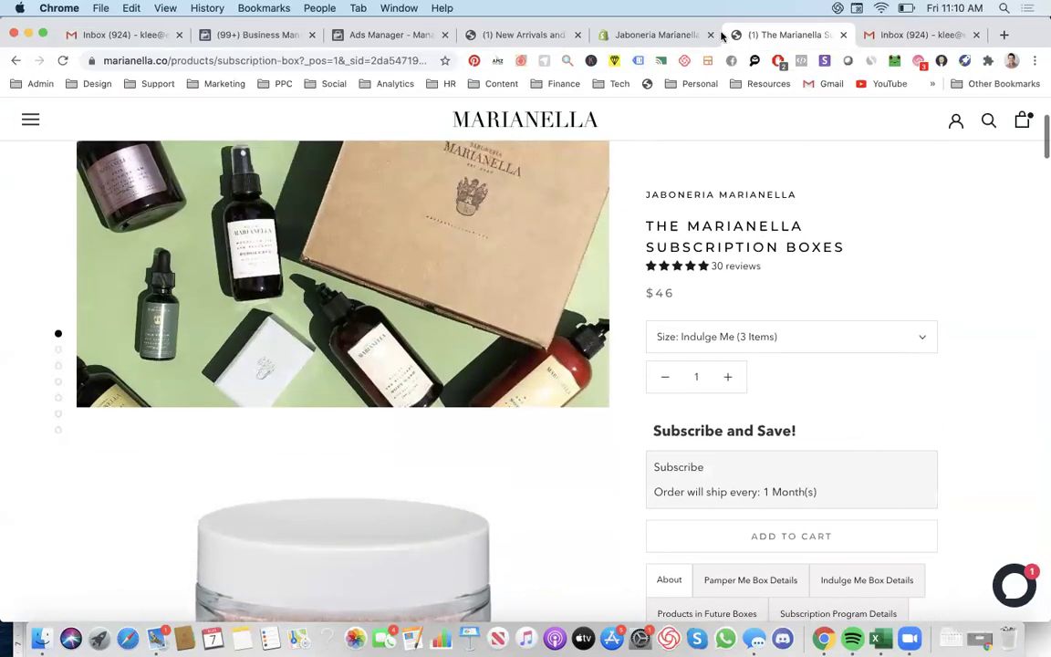
Step: Return to the Shopify analytics dashboard and reopen the report for top products by units sold
left_click(661, 36)
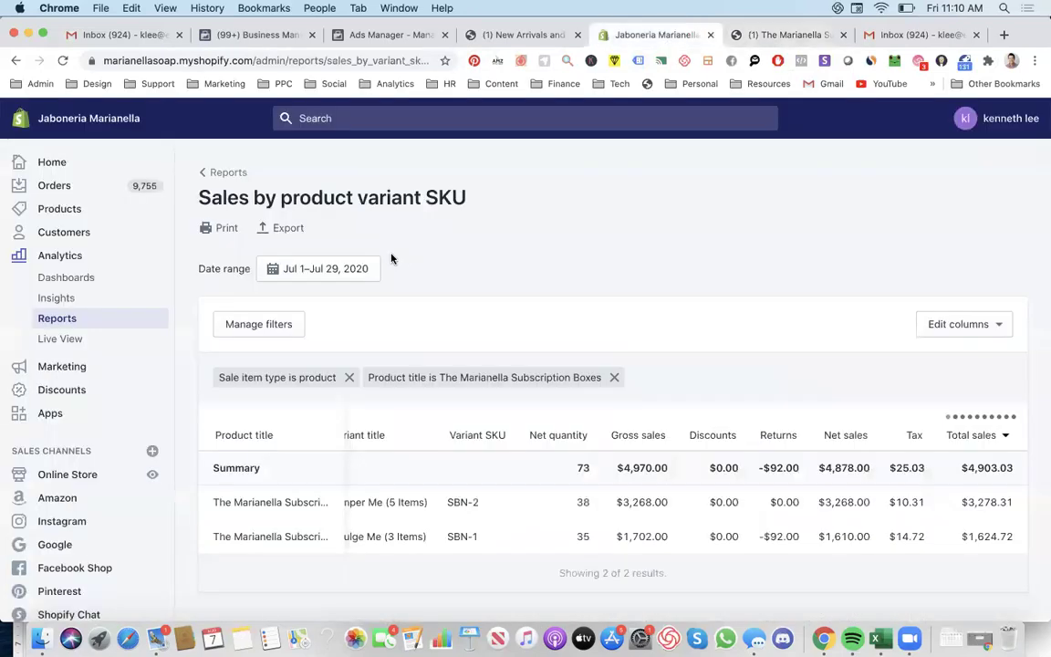
left_click(66, 279)
scroll(356, 410, "down", 5)
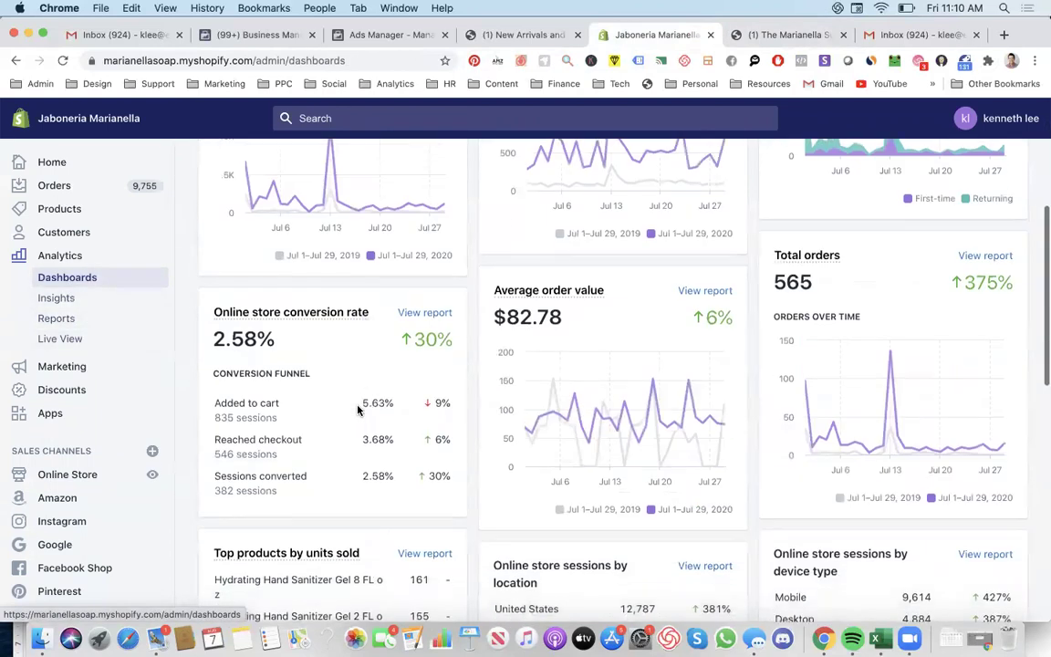
scroll(383, 429, "down", 3)
left_click(406, 442)
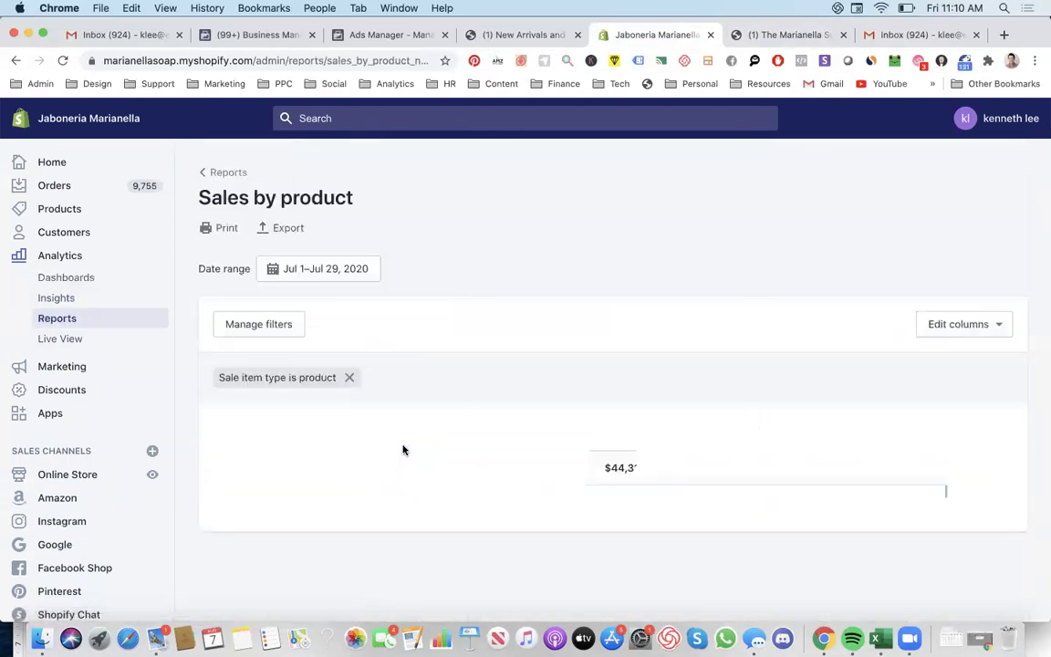
Step: Compare net quantities and sales of the best-selling products in the July 2020 Sales by product report
scroll(404, 450, "down", 5)
scroll(403, 450, "left", 5)
scroll(380, 395, "down", 2)
scroll(379, 394, "down", 8)
left_click(420, 405)
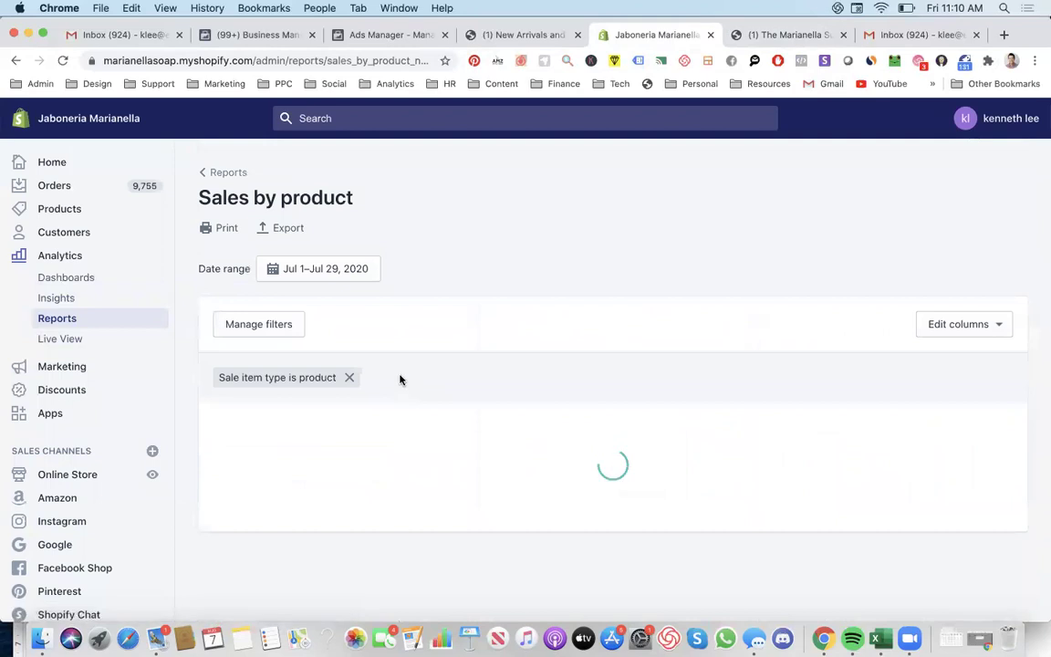
scroll(400, 380, "down", 6)
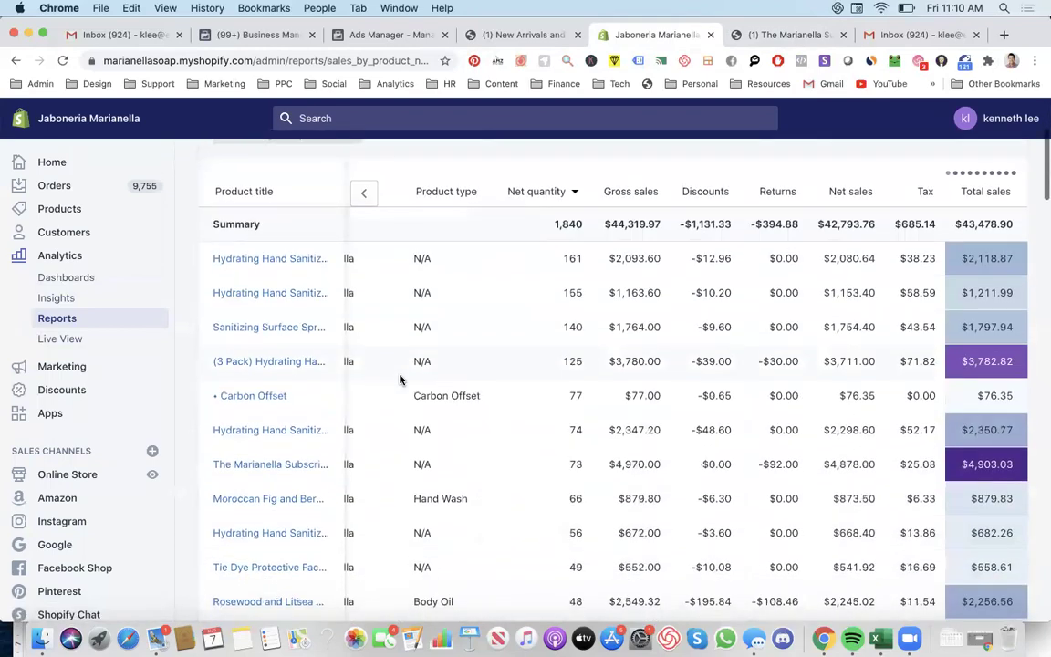
scroll(400, 380, "down", 2)
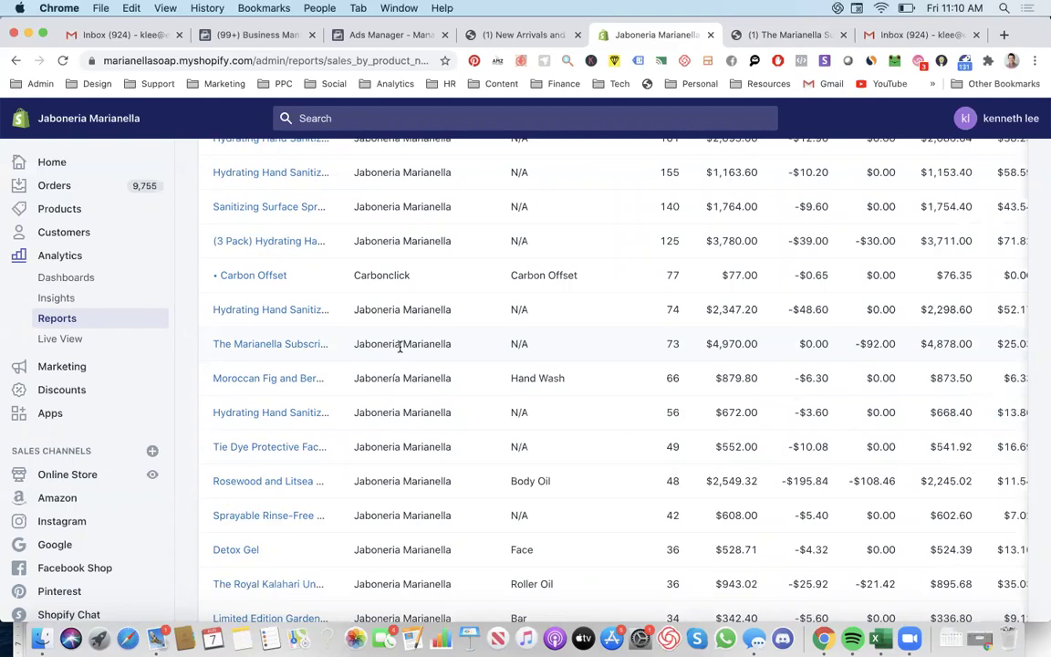
Step: Switch back to the subscription box product page and read the Indulge Me Box and Pamper Me Box descriptions
left_click(771, 35)
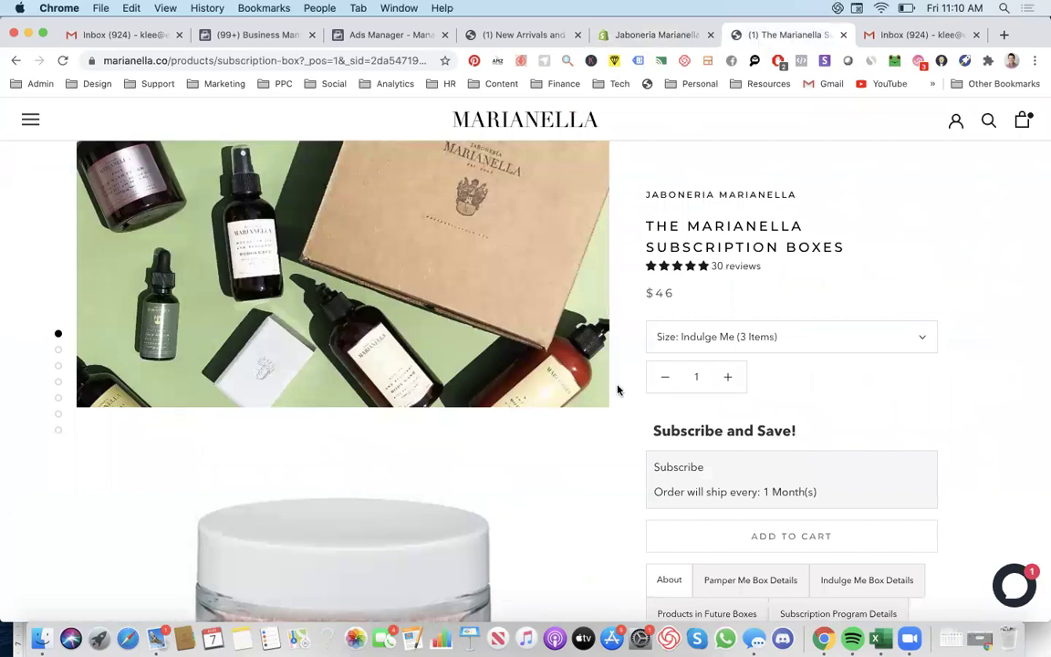
scroll(618, 391, "down", 5)
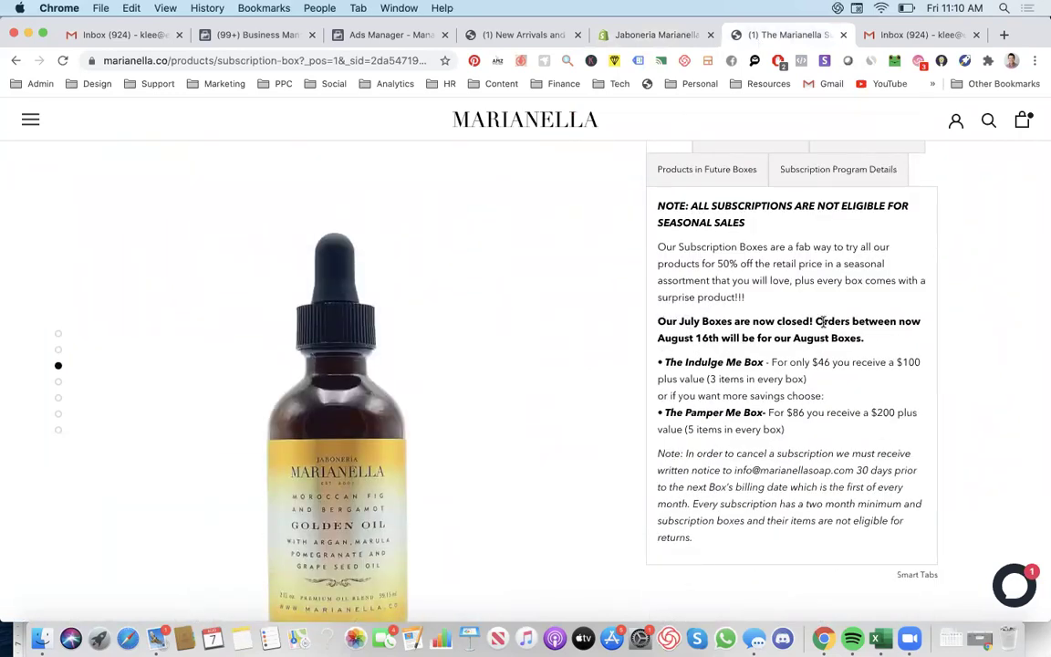
left_click_drag(676, 361, 766, 362)
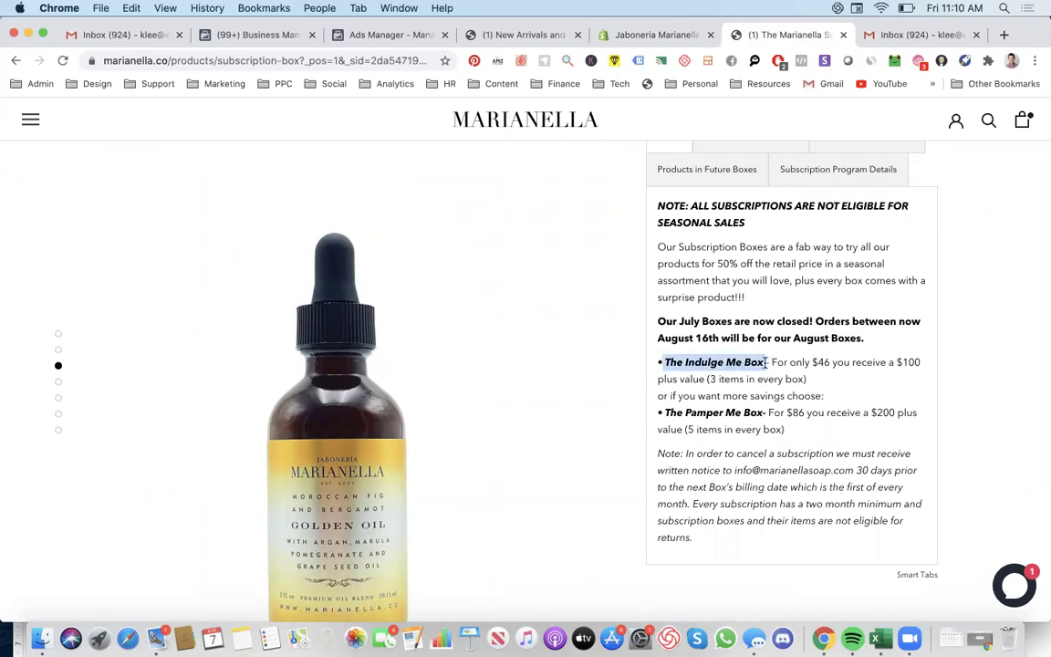
left_click_drag(766, 412, 660, 412)
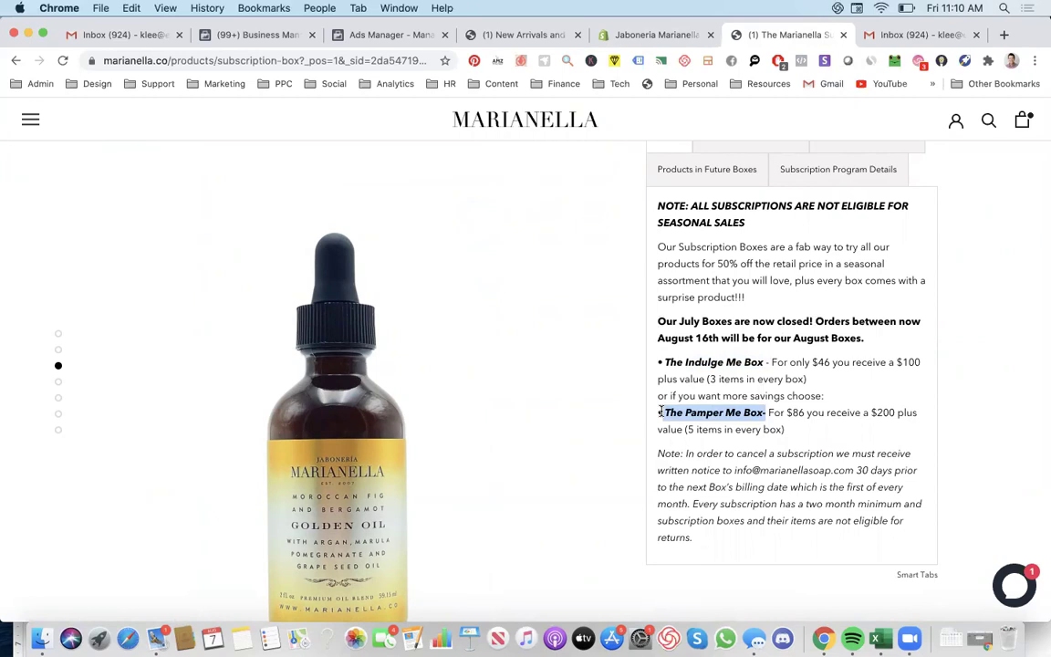
scroll(690, 423, "up", 3)
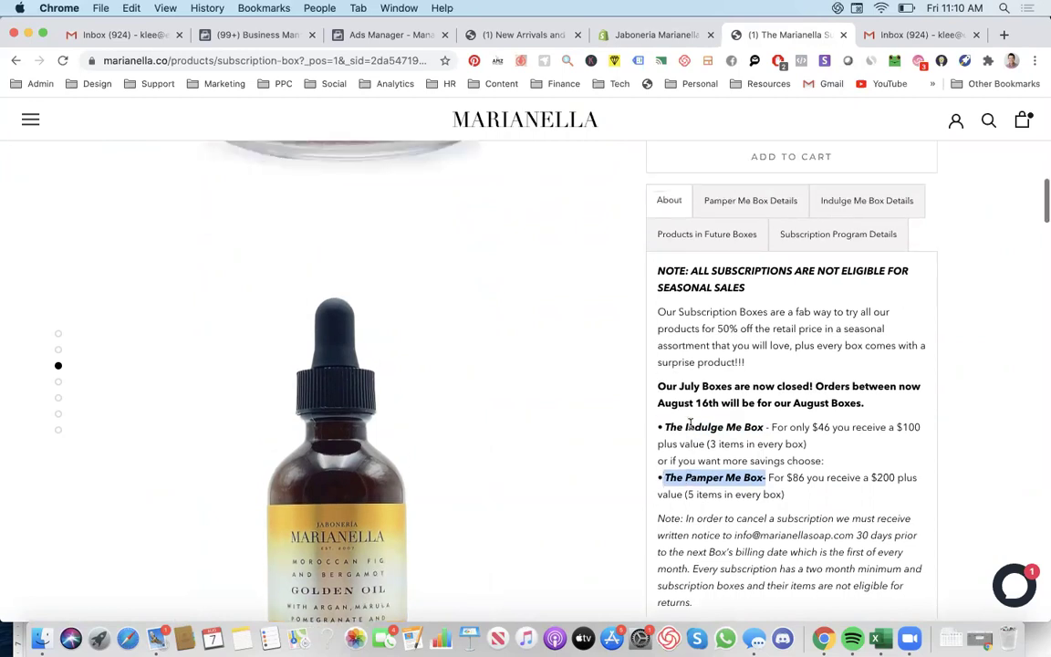
Step: Review the Pamper Me and Indulge Me box details, return to the About text and show the available size options
left_click(754, 249)
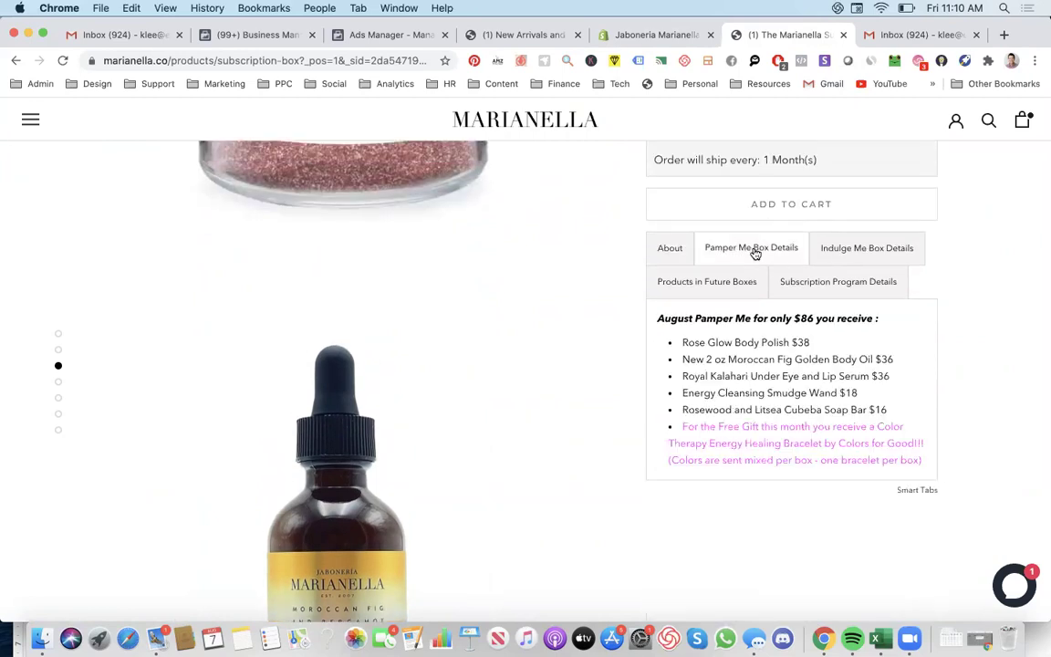
left_click(850, 259)
left_click(694, 257)
left_click(671, 263)
scroll(671, 270, "up", 6)
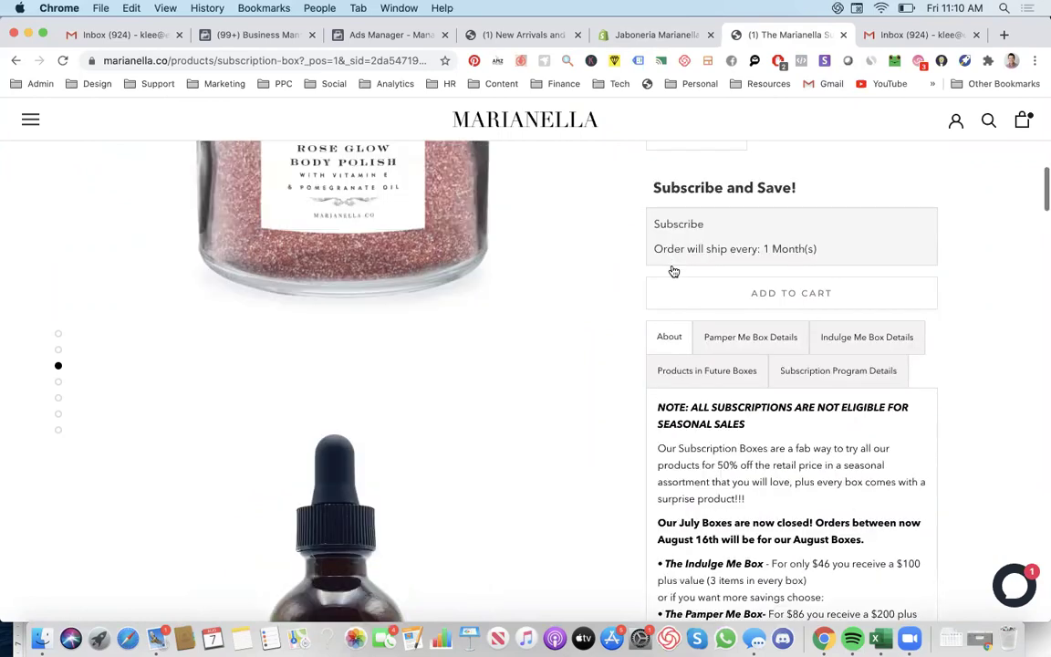
left_click(775, 386)
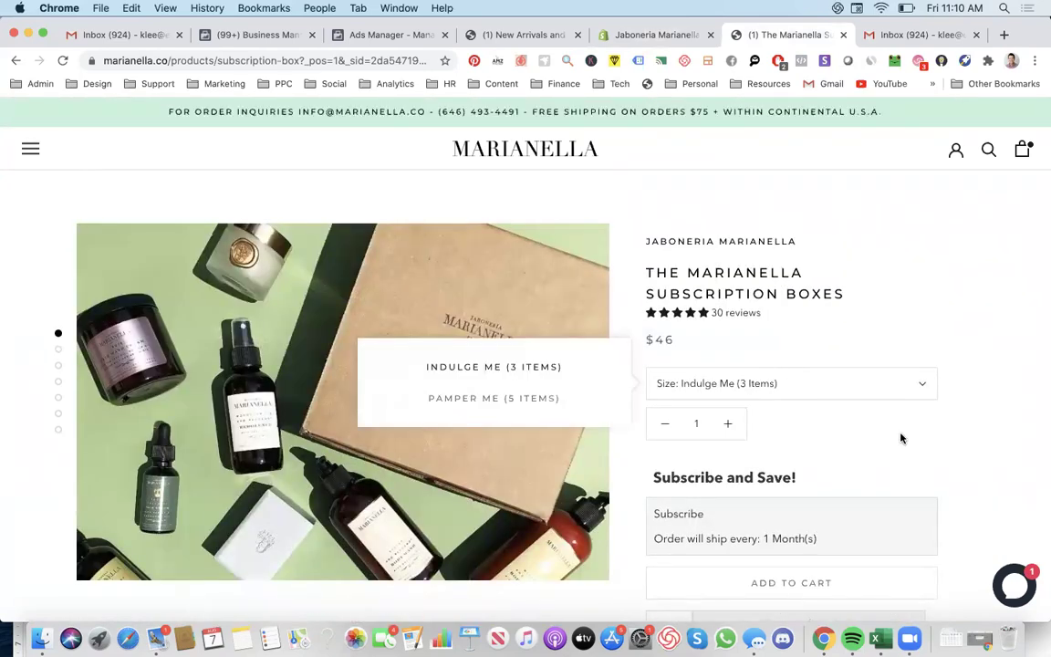
Step: Compare the subscription box prices for the Pamper Me (5 Items) and Indulge Me (3 Items) sizes, ending on Pamper Me
left_click(538, 402)
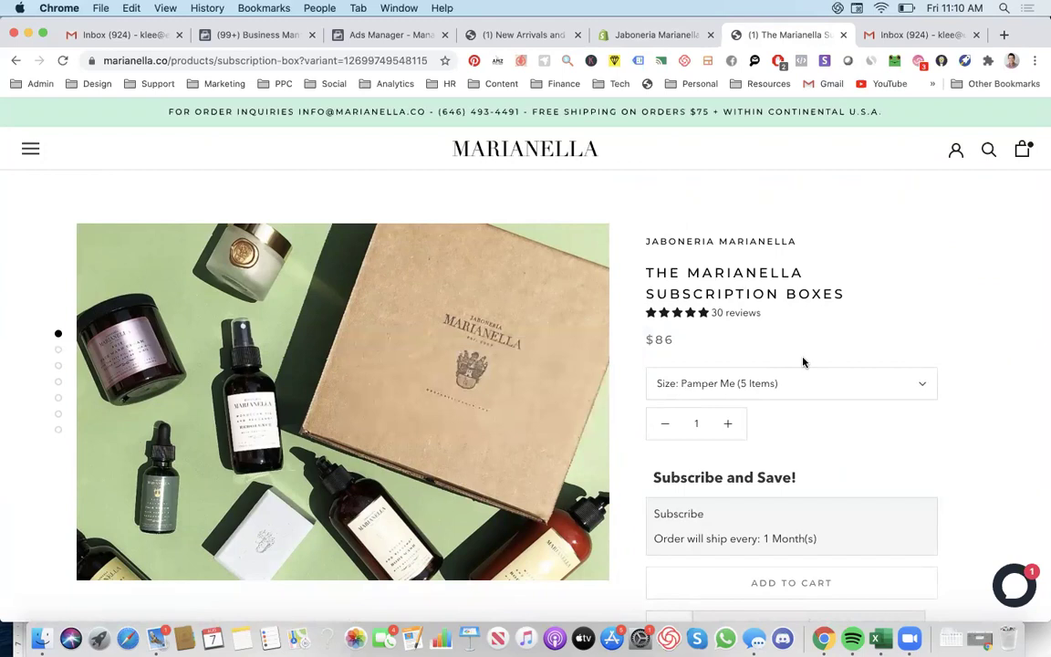
left_click(754, 385)
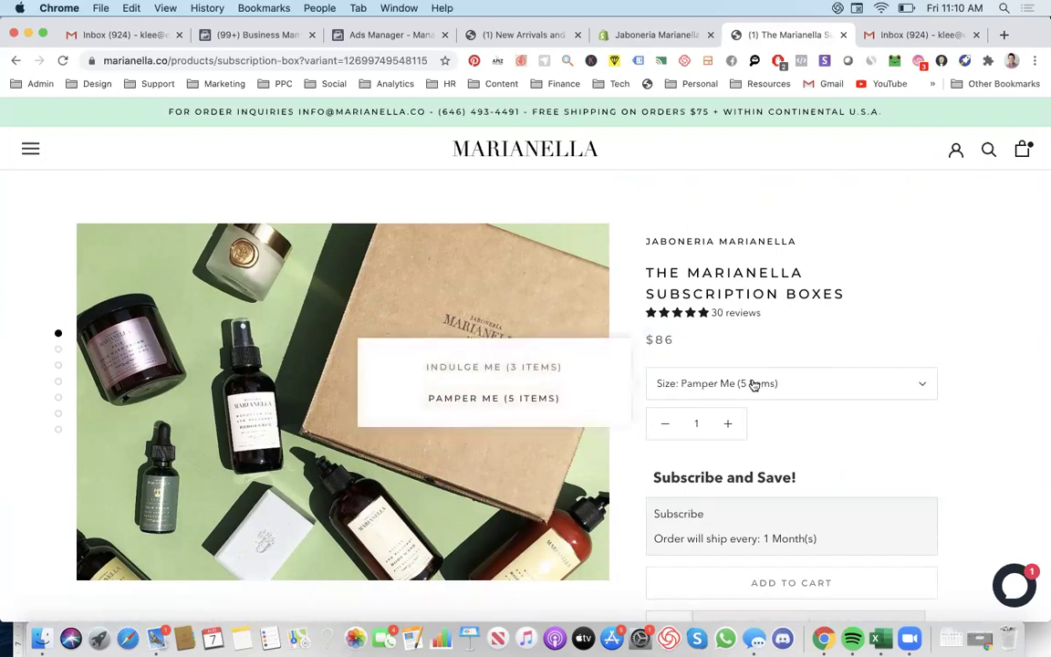
left_click(542, 367)
left_click(687, 384)
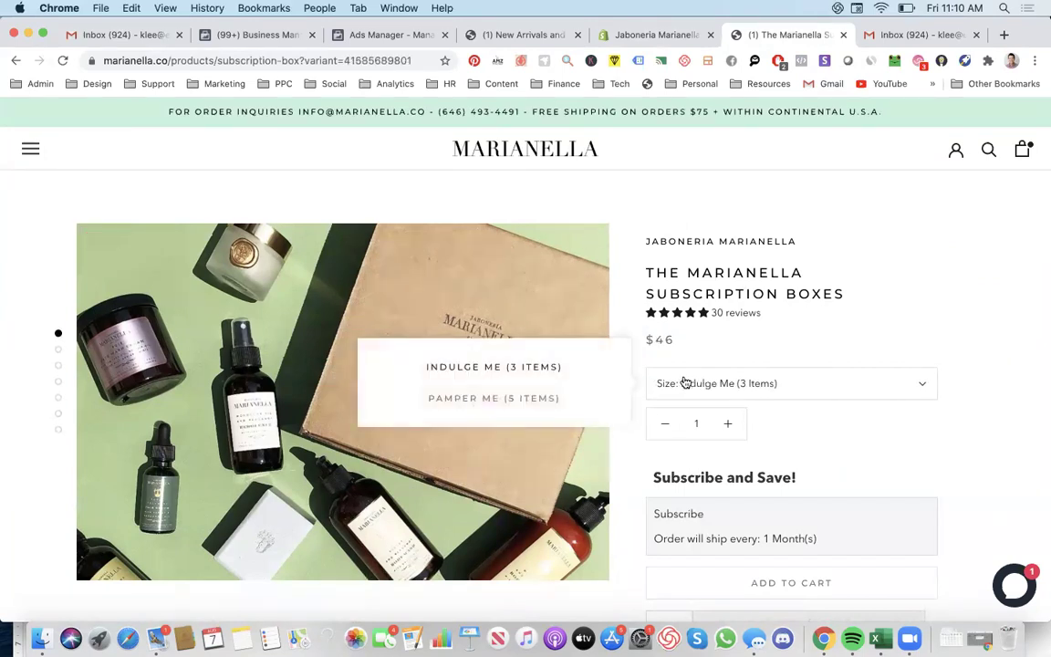
left_click(500, 397)
Step: Read the Indulge Me Box and Pamper Me Box offers in the About text, highlighting each box name
scroll(768, 329, "down", 10)
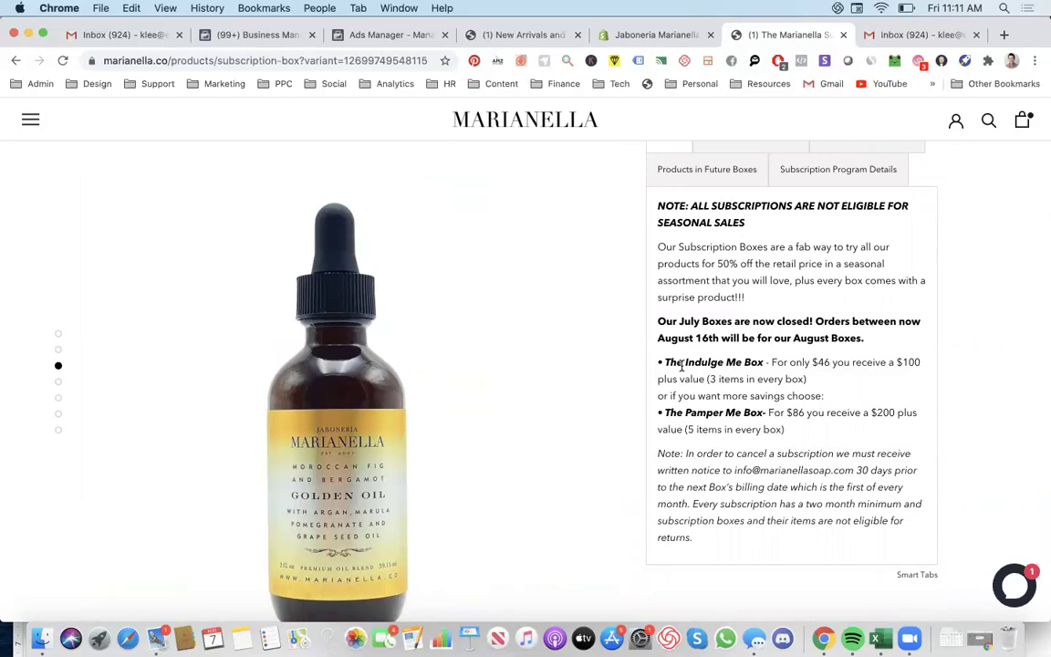
left_click_drag(687, 364, 740, 372)
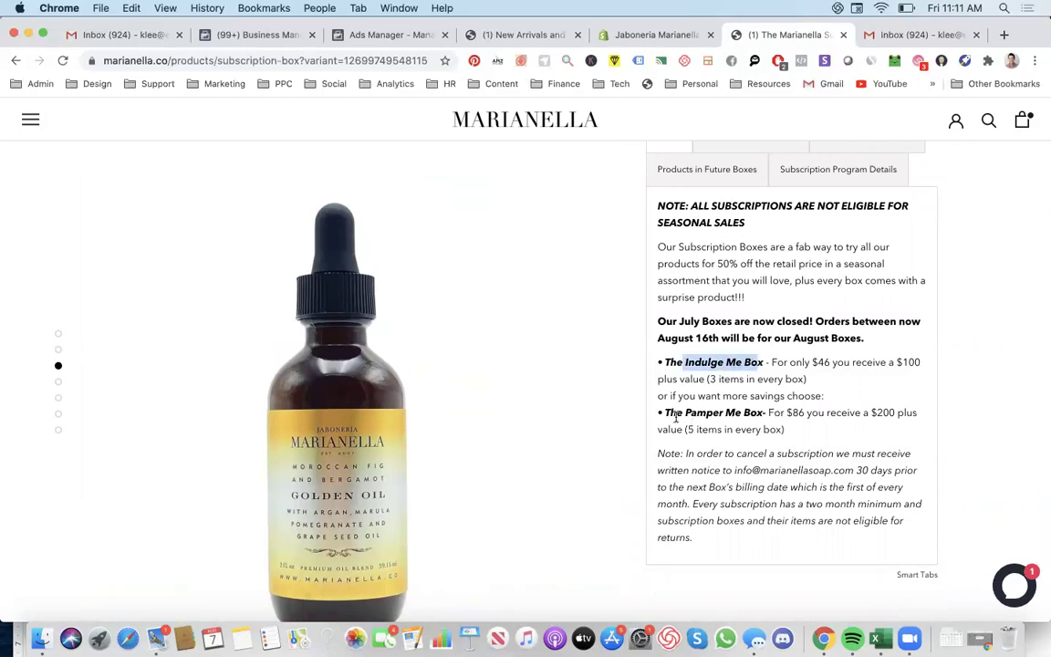
left_click_drag(666, 412, 757, 411)
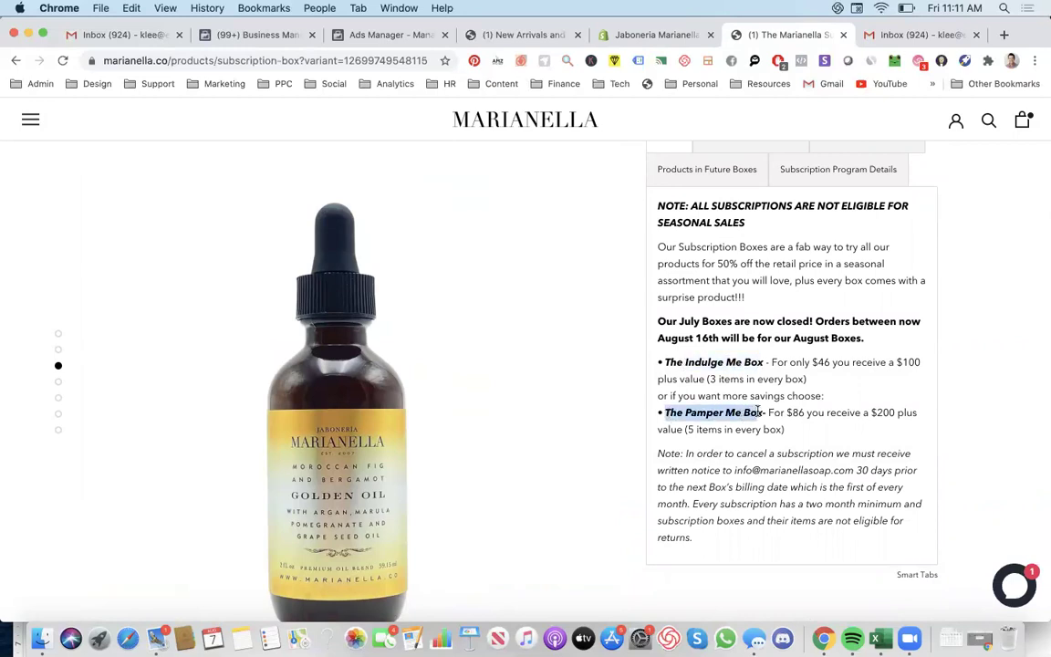
left_click(812, 454)
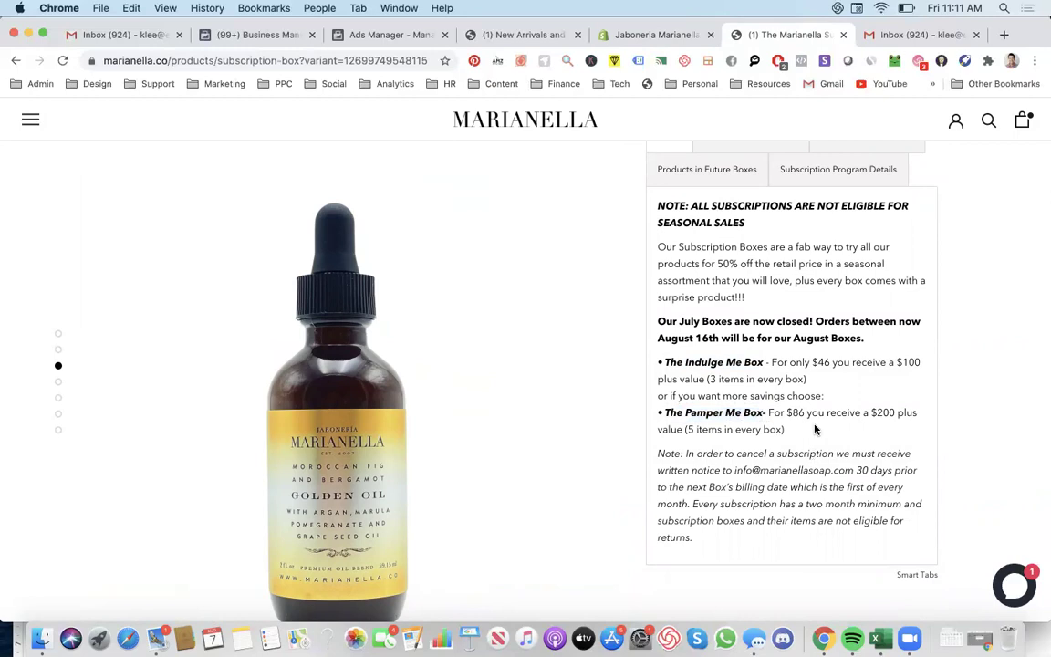
left_click_drag(816, 429, 787, 423)
left_click(800, 442)
Step: Look through the subscription box product photos and customer reviews, returning to the start of the product page
scroll(433, 506, "down", 15)
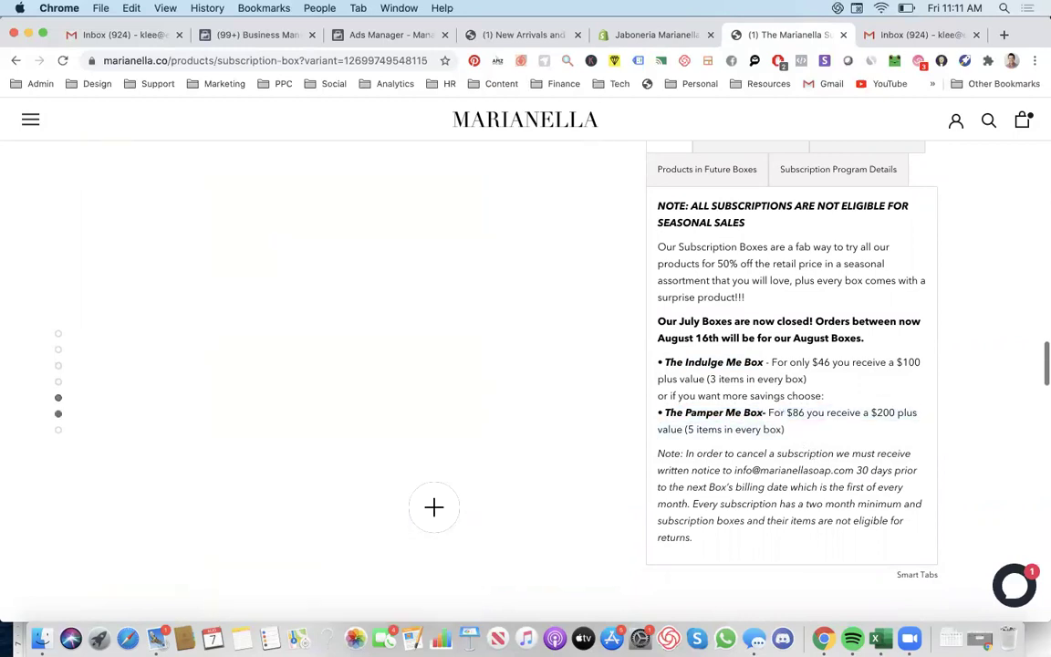
scroll(433, 506, "down", 3)
scroll(433, 505, "up", 5)
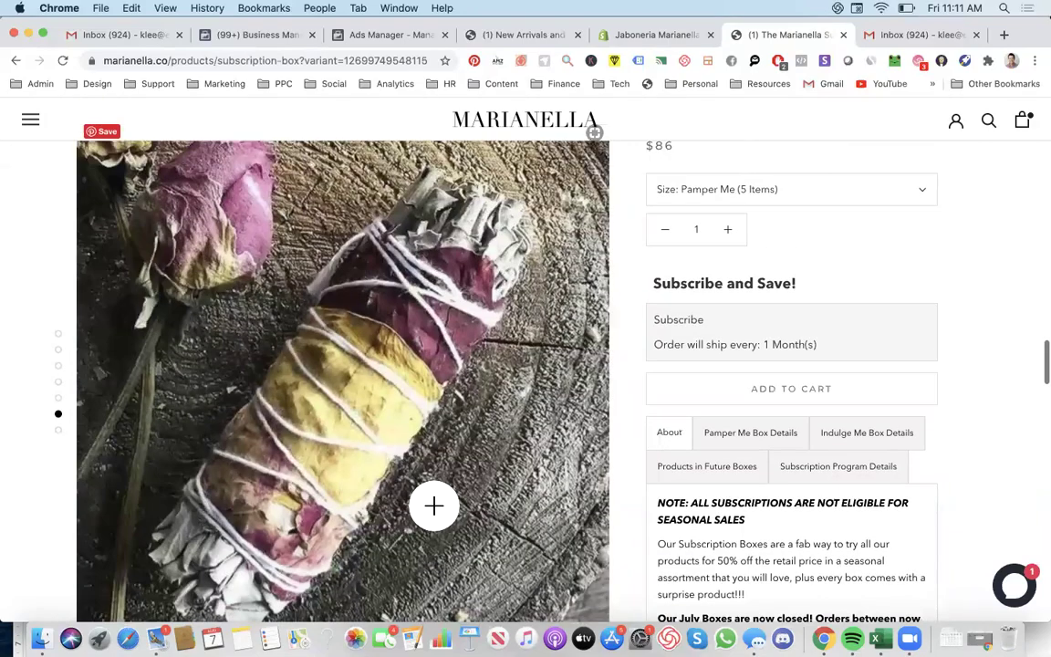
scroll(433, 506, "down", 6)
scroll(411, 489, "down", 10)
scroll(412, 481, "up", 15)
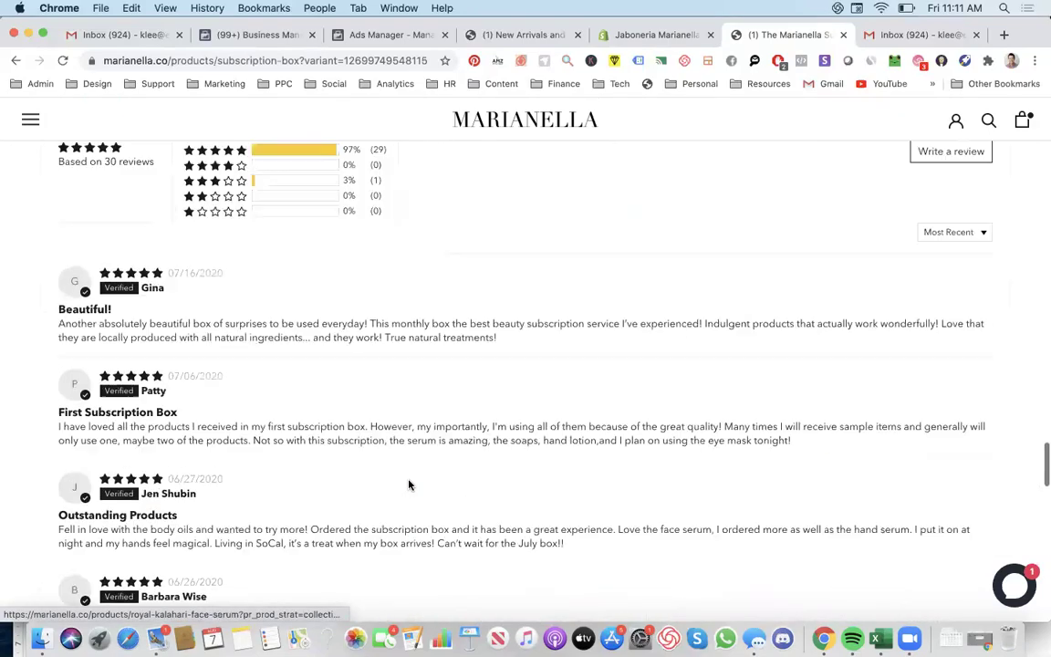
scroll(411, 480, "up", 10)
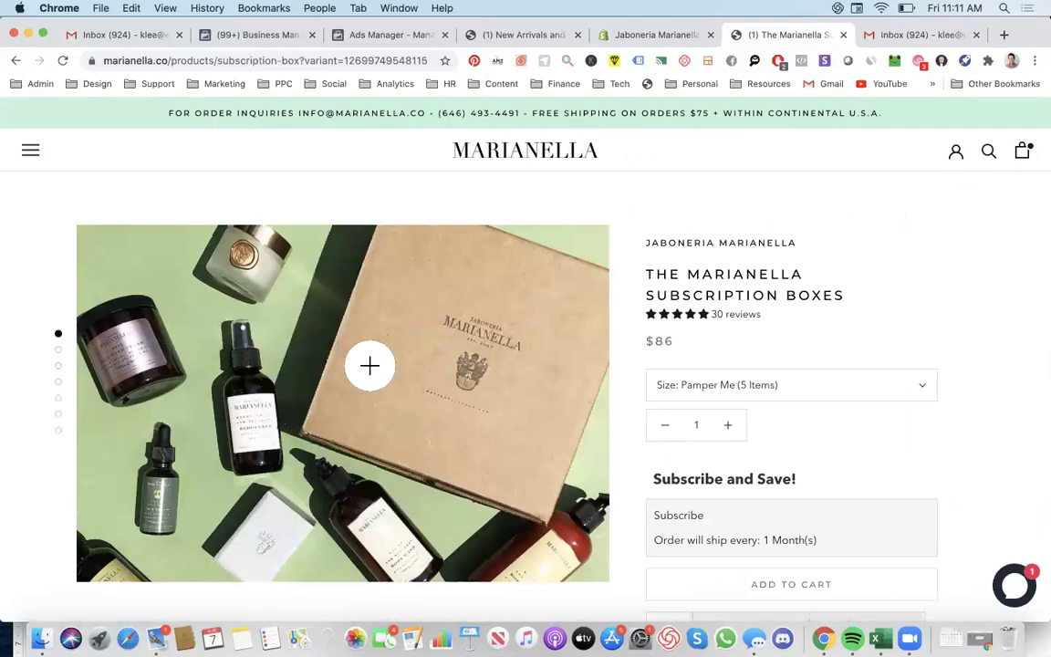
Step: View the second product photo of the subscription box, and set the box size to Indulge Me (3 Items)
left_click(58, 350)
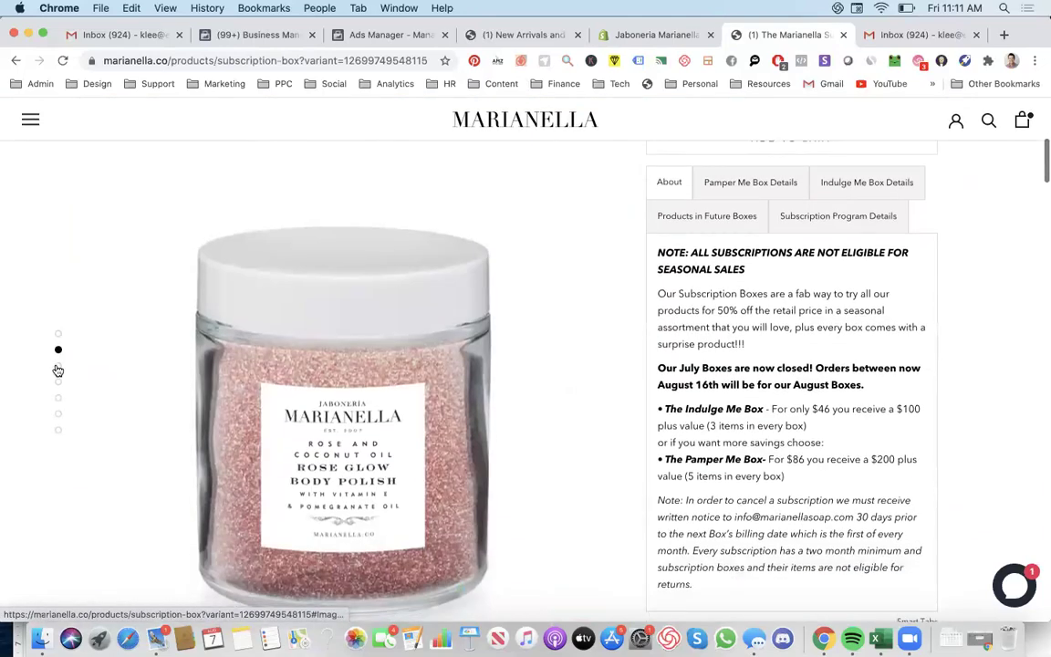
scroll(838, 300, "up", 5)
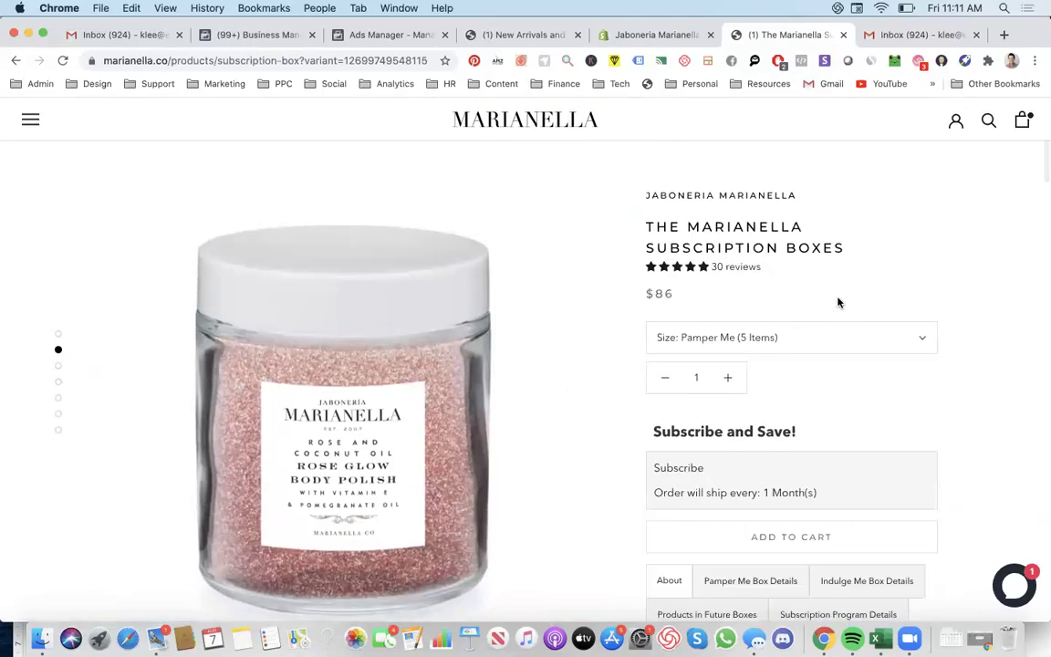
left_click(821, 338)
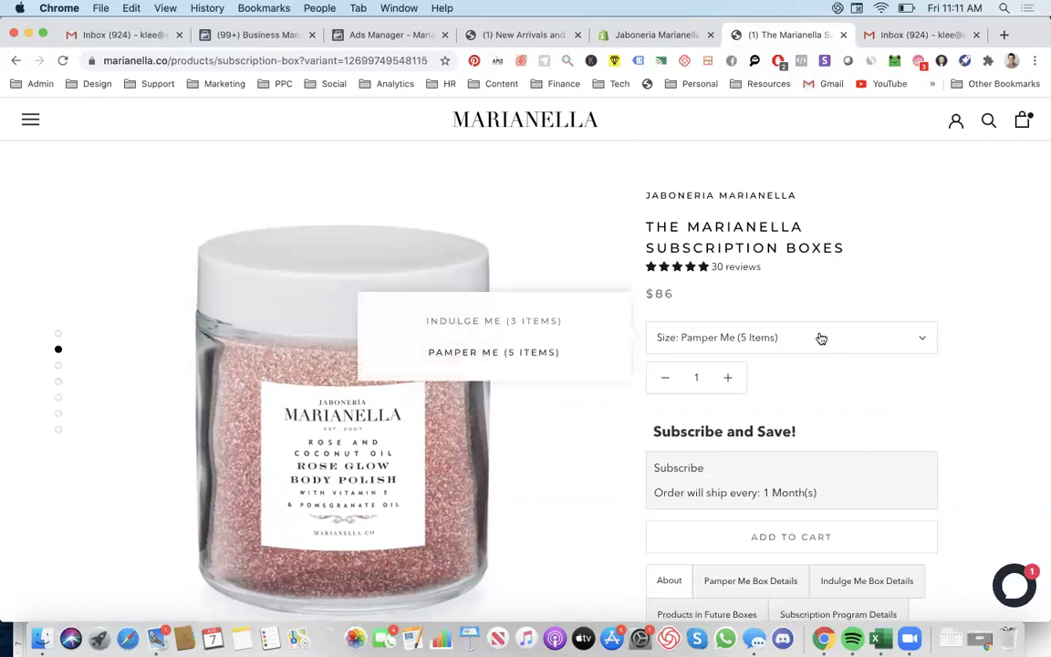
left_click(575, 325)
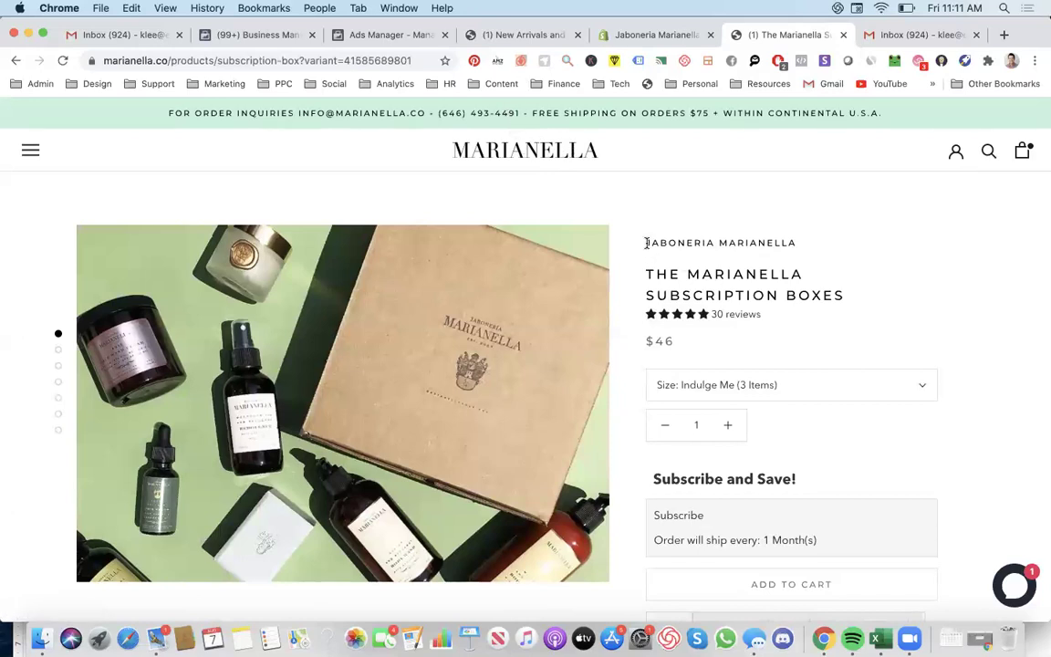
Step: Review the About text alongside the subscription box product photos with the Indulge Me size selected
scroll(657, 287, "down", 5)
scroll(657, 286, "up", 2)
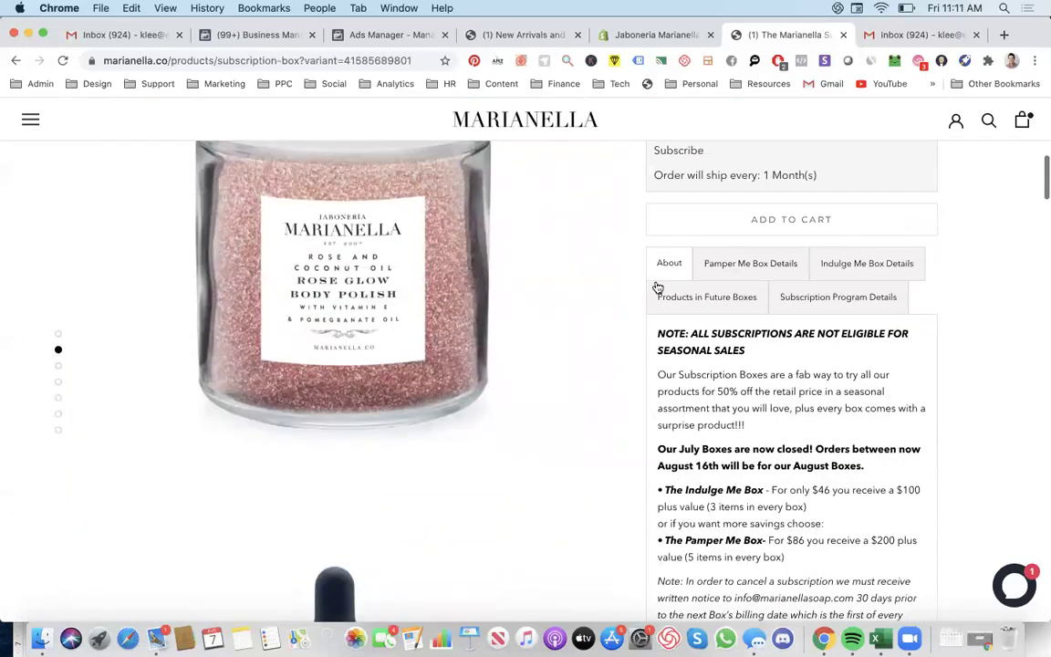
scroll(657, 286, "down", 3)
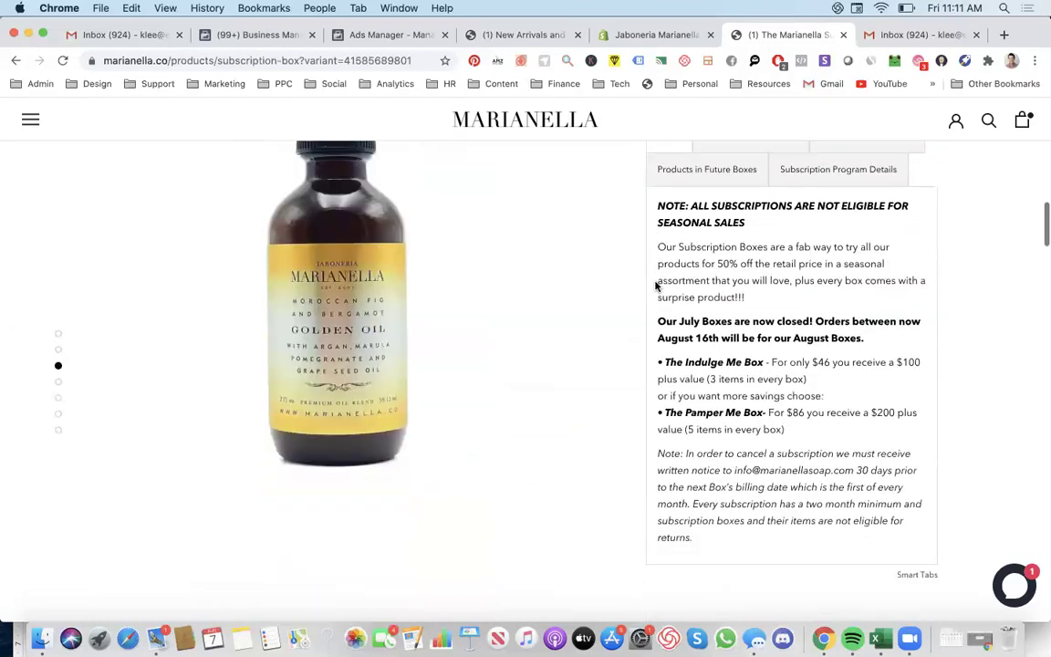
scroll(657, 287, "down", 4)
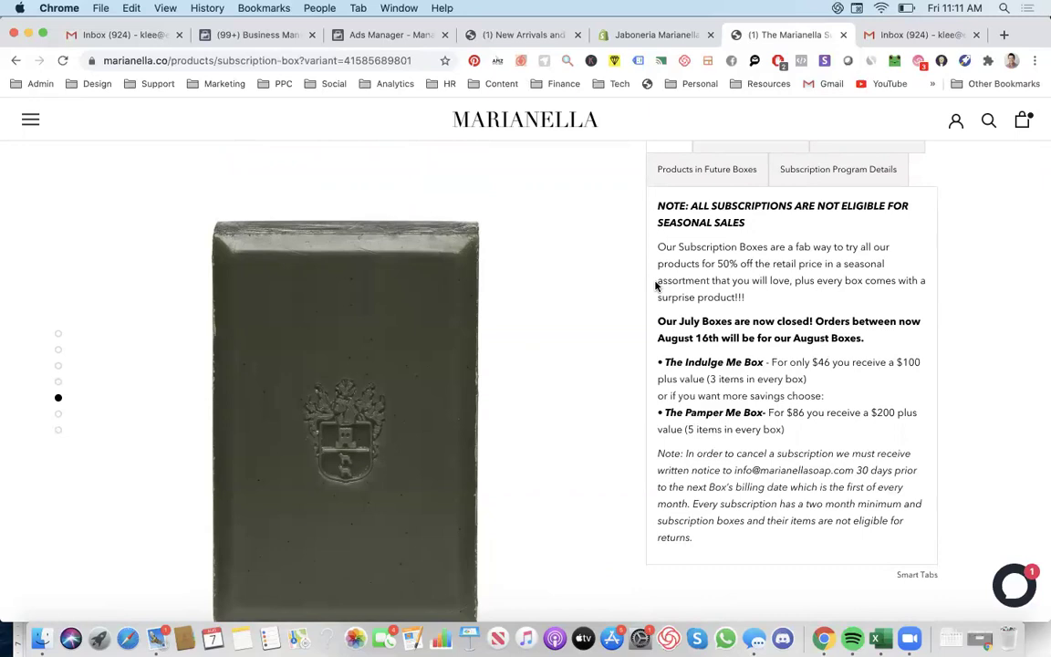
scroll(655, 286, "up", 1)
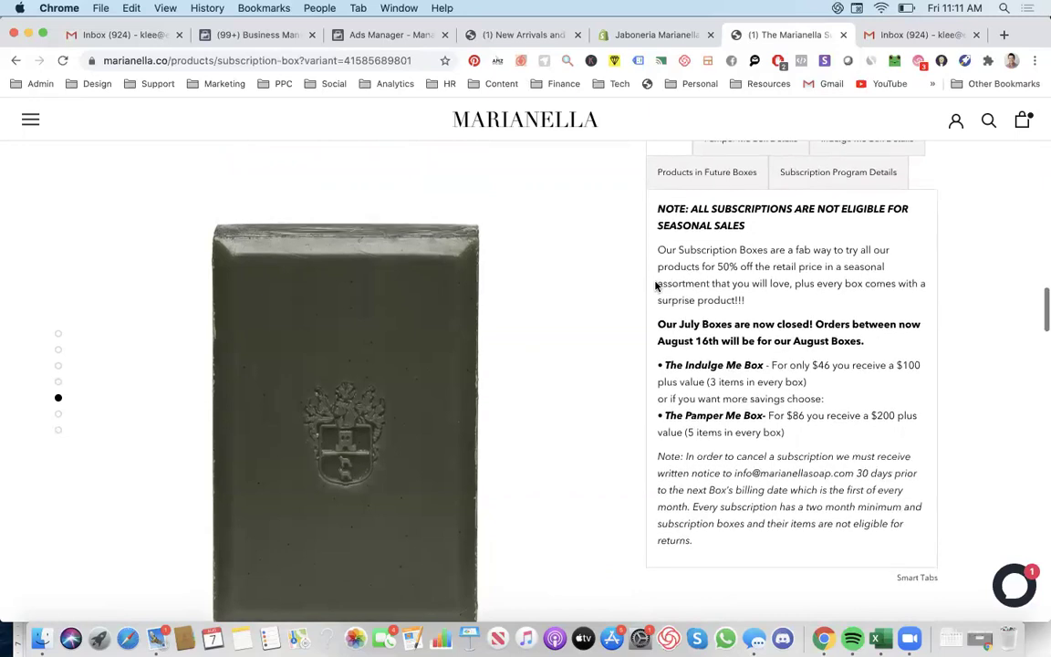
scroll(655, 286, "up", 10)
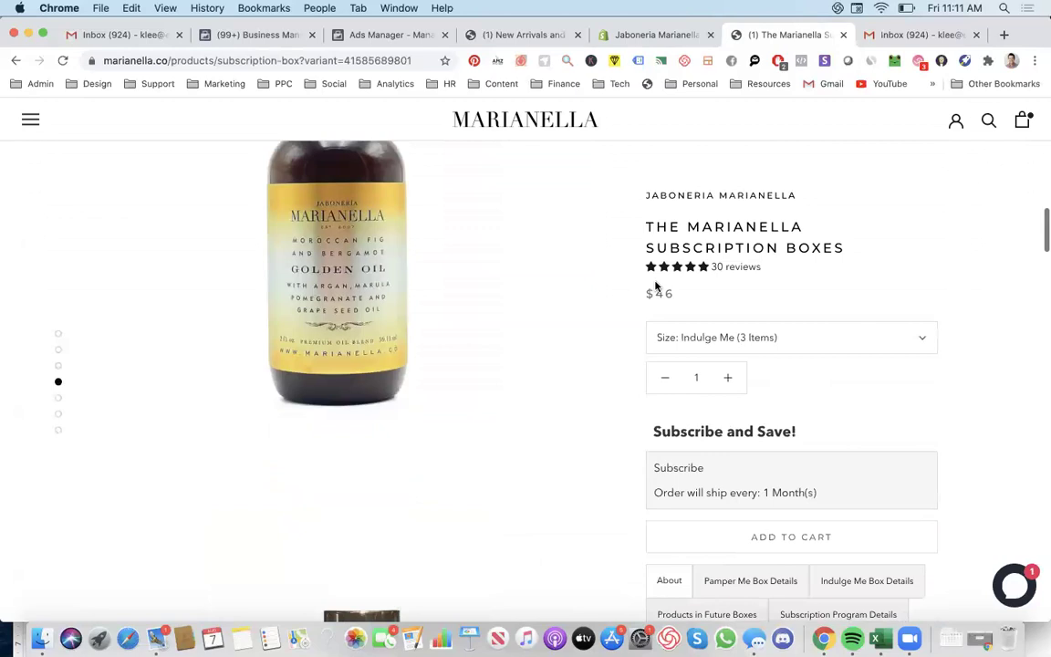
scroll(655, 285, "up", 3)
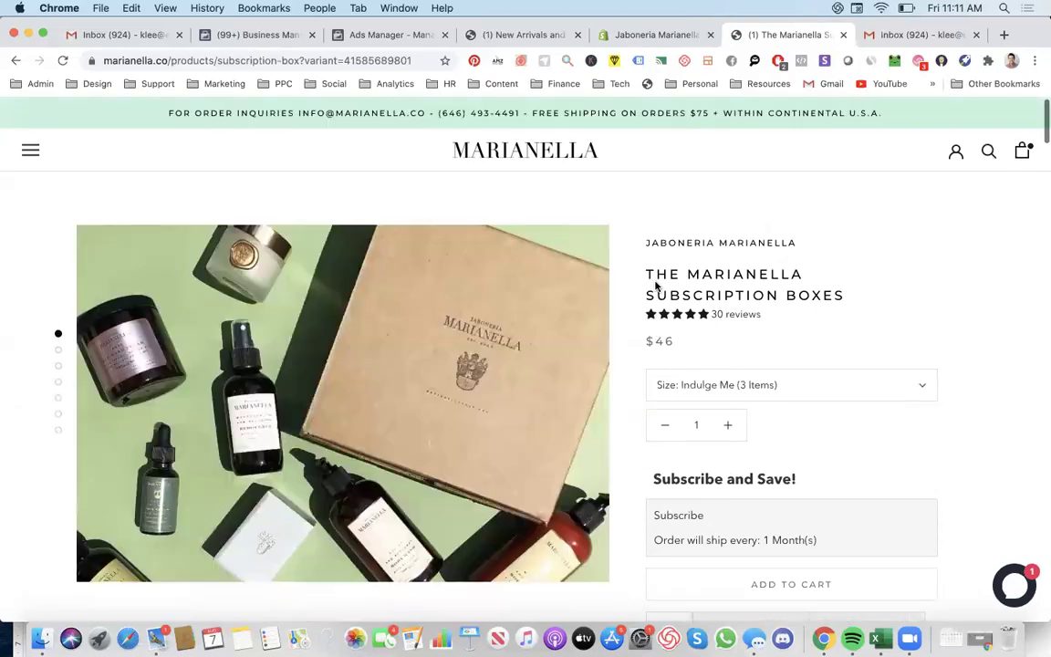
Step: Go to the Marianella home page and open the Hibiscus Hair Glow product from New Arrivals and Best Sellers
left_click(497, 150)
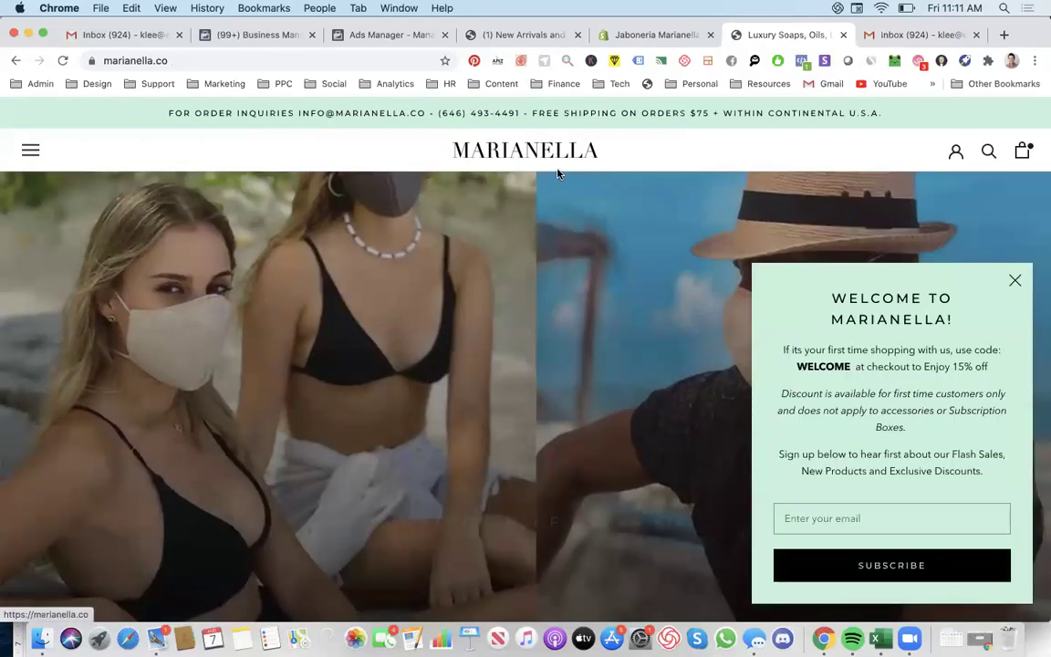
scroll(483, 299, "down", 10)
scroll(509, 315, "down", 5)
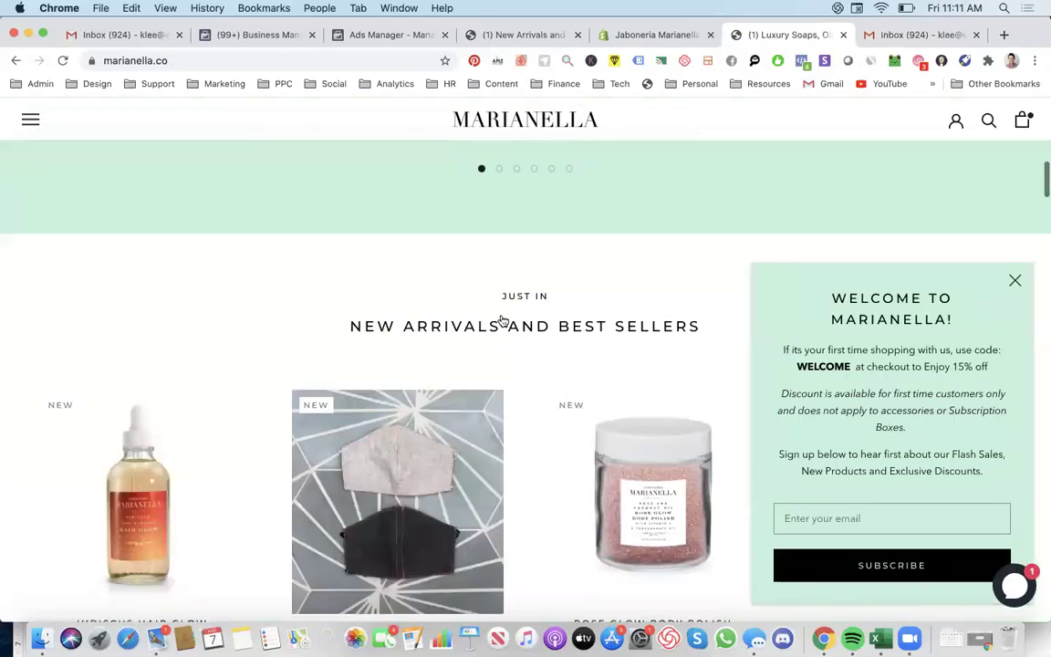
scroll(173, 352, "down", 1)
left_click(178, 345)
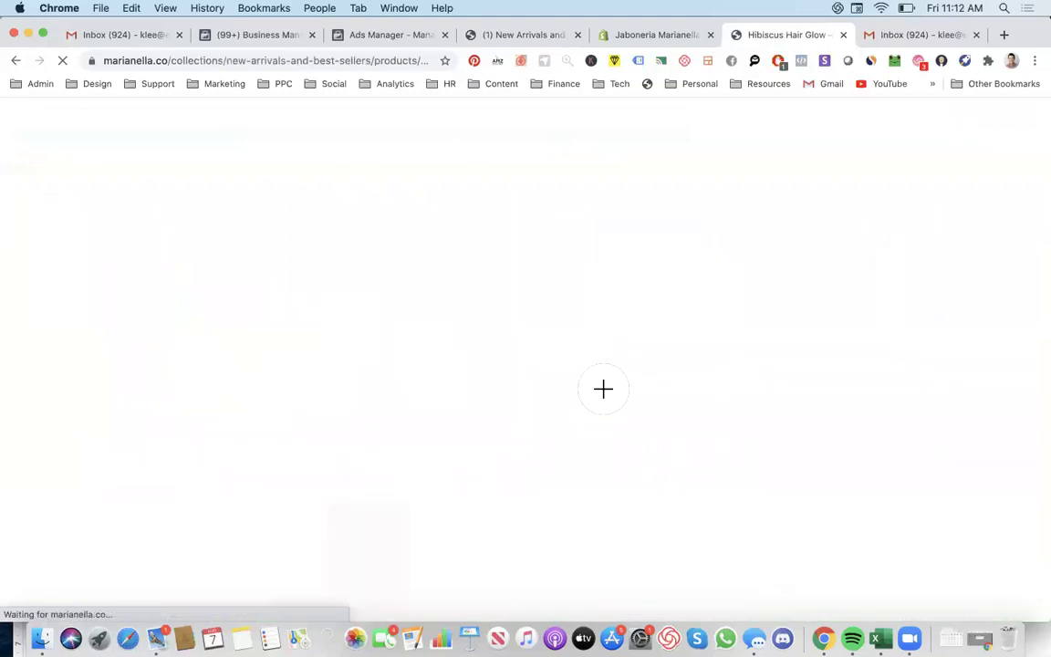
Step: Examine the Hibiscus Hair Glow description, photos, customer reviews and title, and glance at the store's category list
scroll(403, 464, "down", 3)
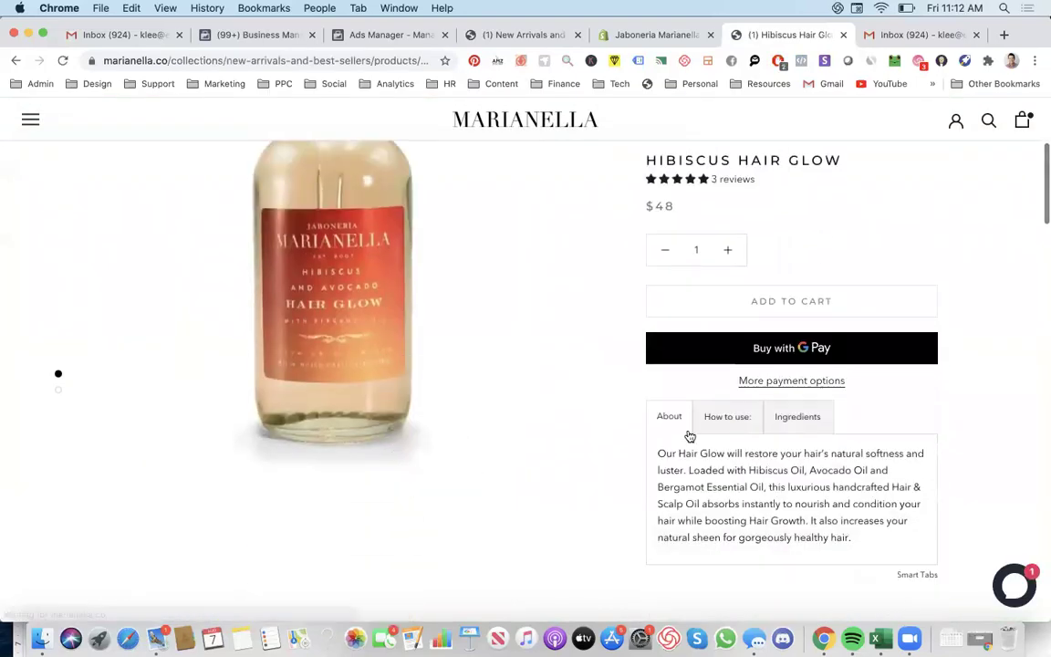
scroll(406, 435, "down", 1)
scroll(381, 415, "down", 10)
scroll(382, 416, "up", 9)
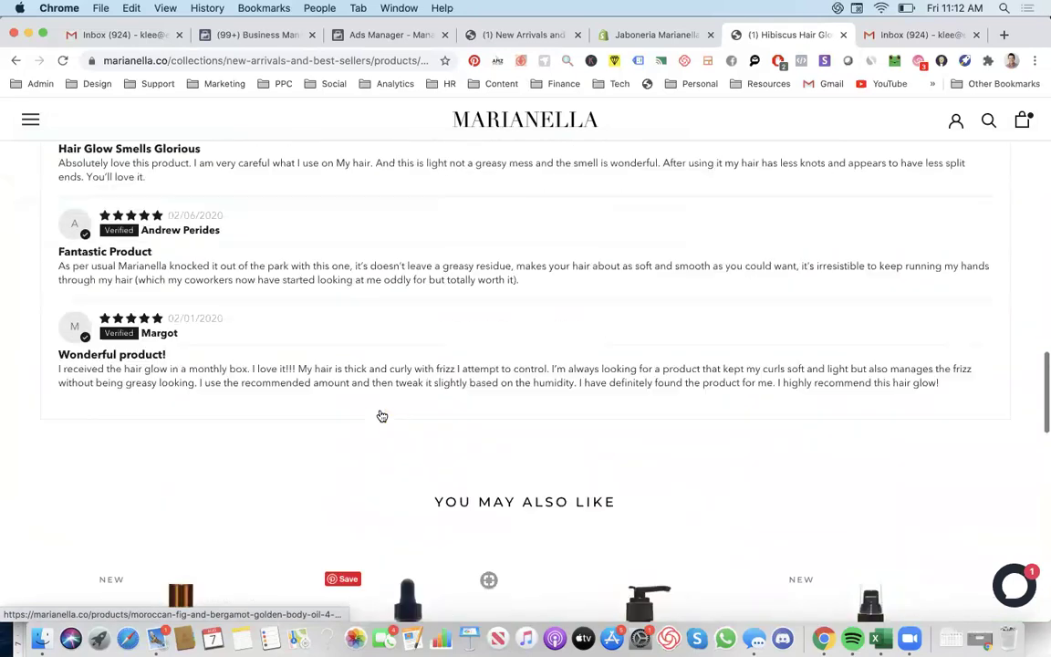
scroll(381, 416, "up", 5)
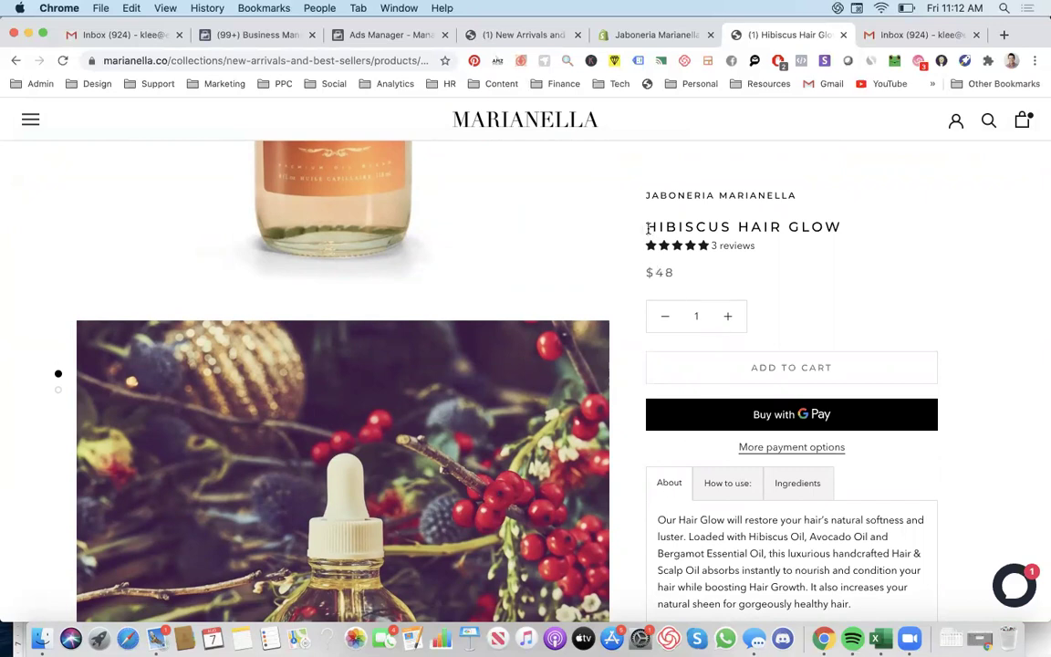
left_click_drag(648, 229, 874, 232)
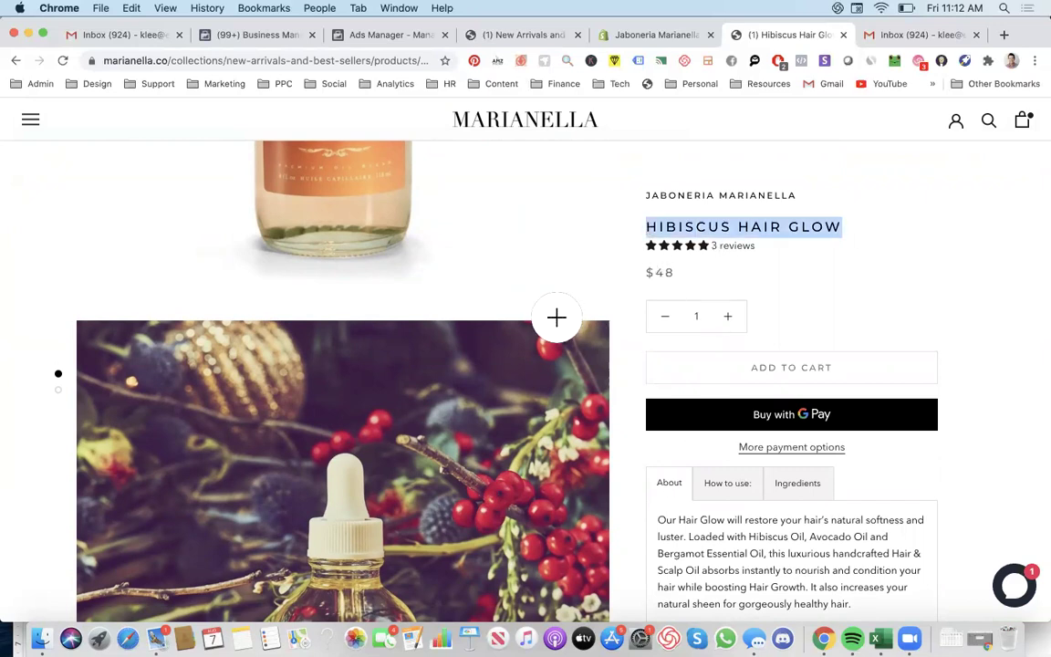
scroll(350, 239, "up", 5)
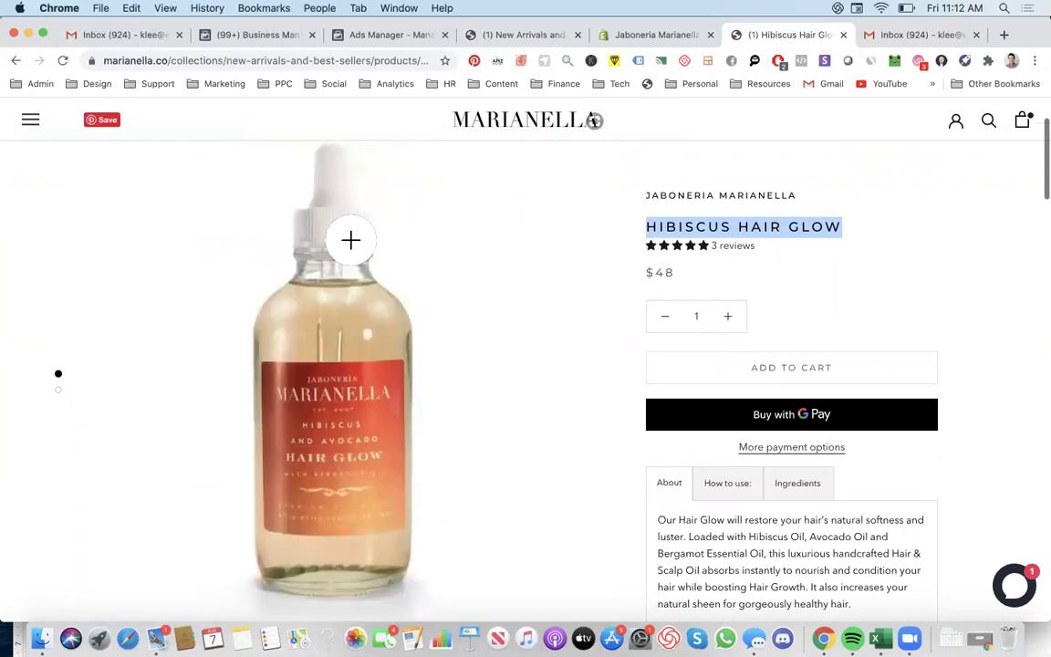
left_click(32, 152)
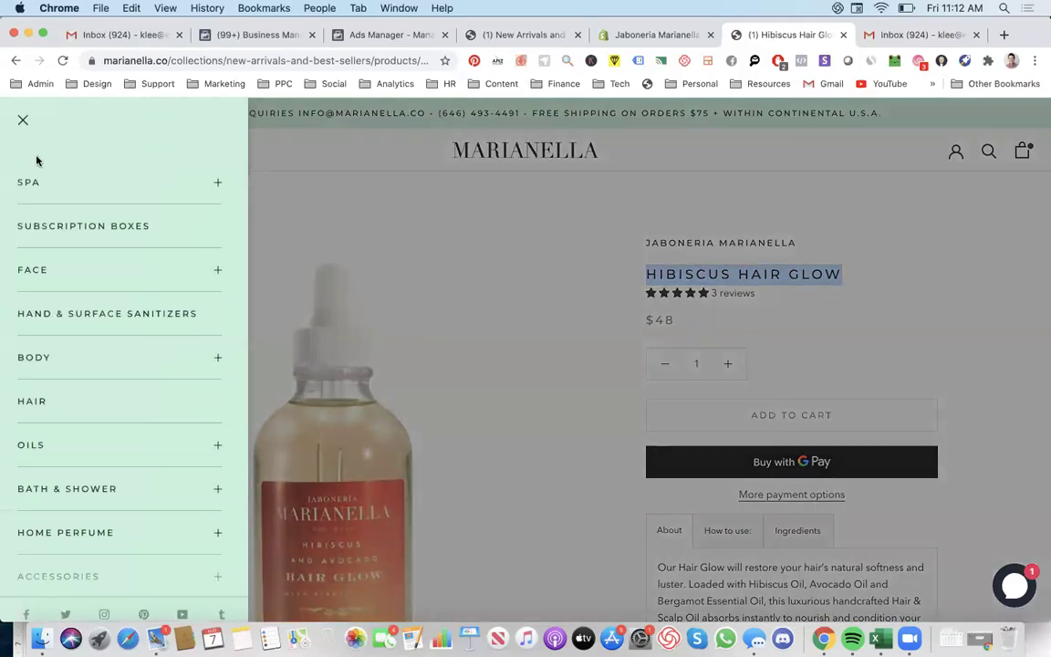
left_click(27, 121)
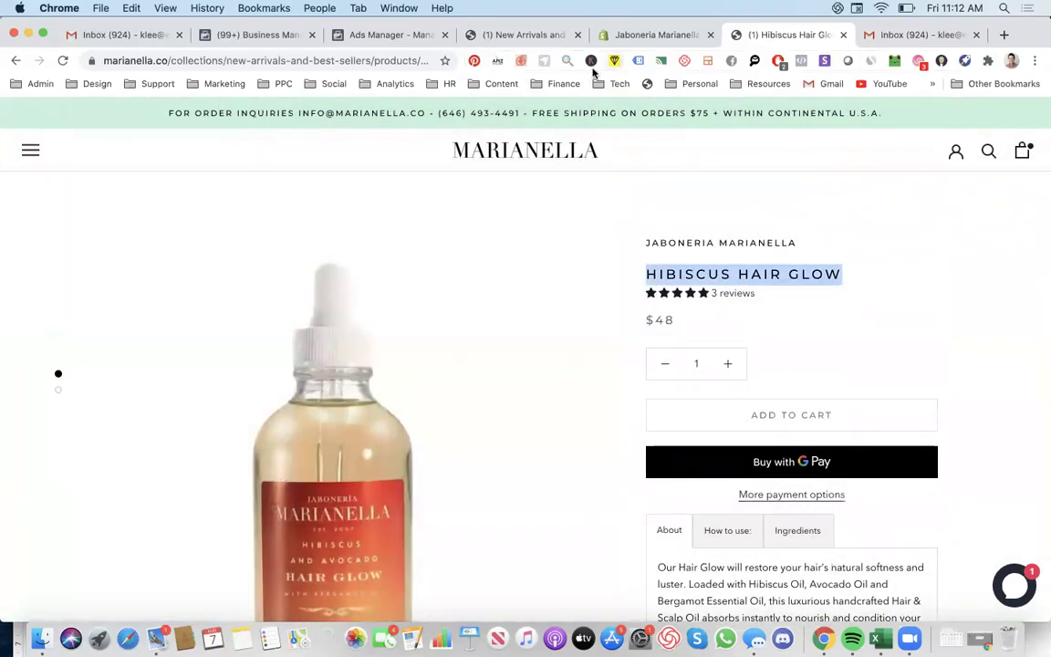
Step: Switch back to Ads Manager, show the ad sets for the 77 selected campaigns and select the 1% LLA Shopify Repeat Buyers ad set
left_click(285, 35)
left_click(410, 38)
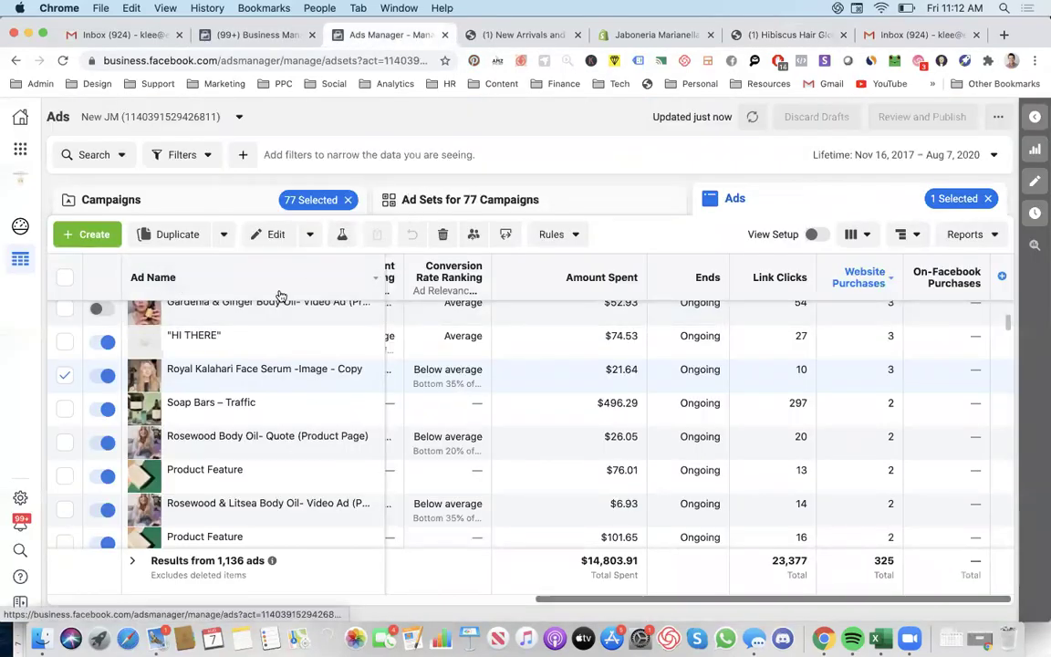
scroll(321, 345, "down", 5)
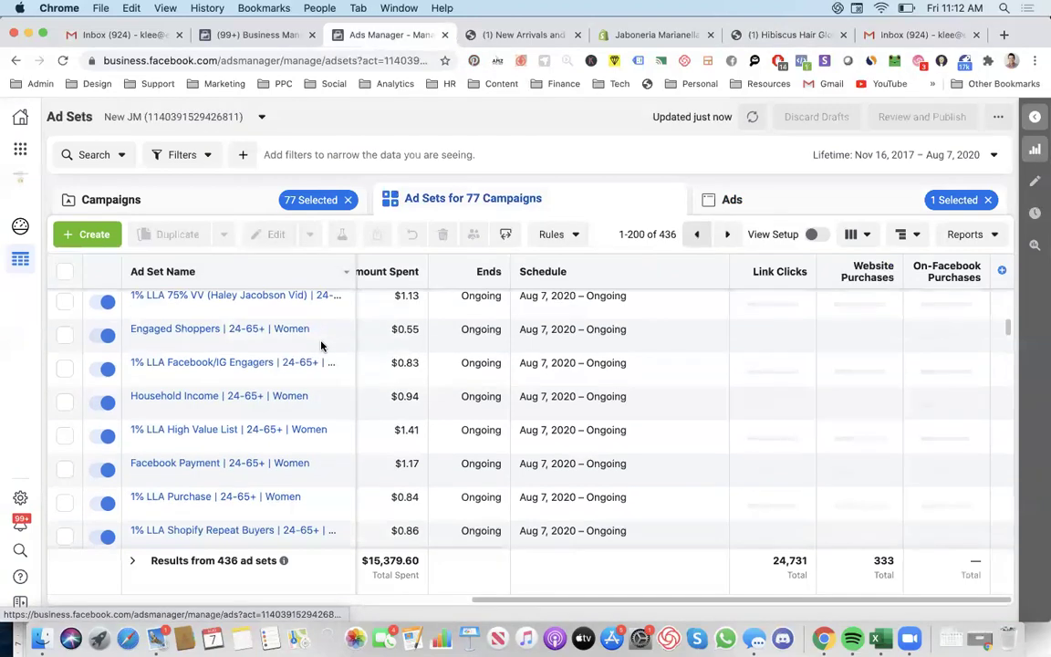
scroll(321, 345, "down", 2)
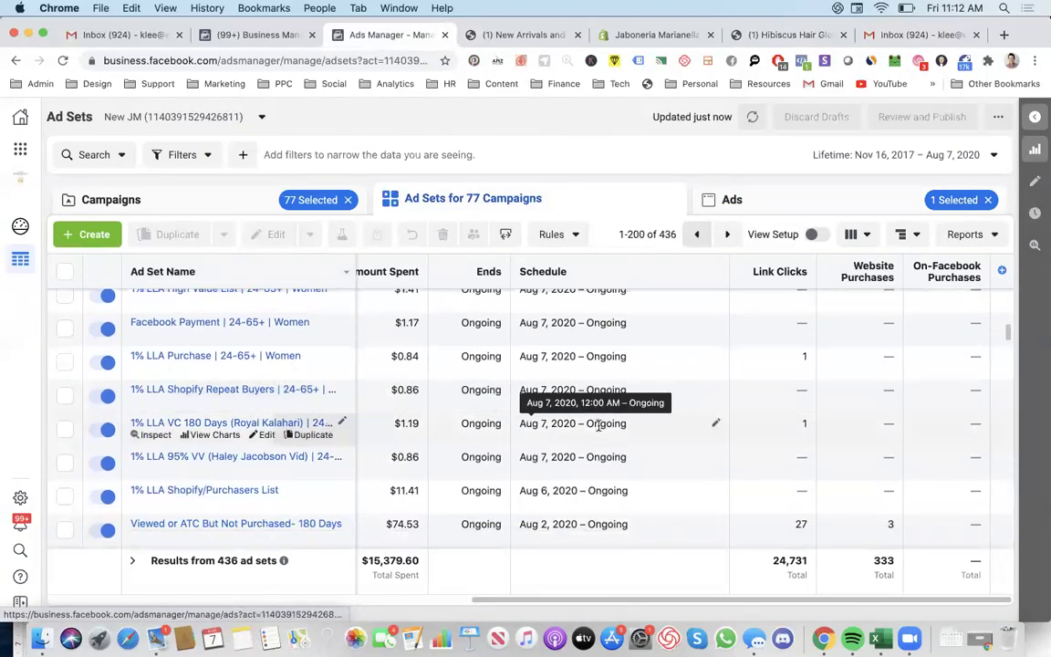
left_click(429, 397)
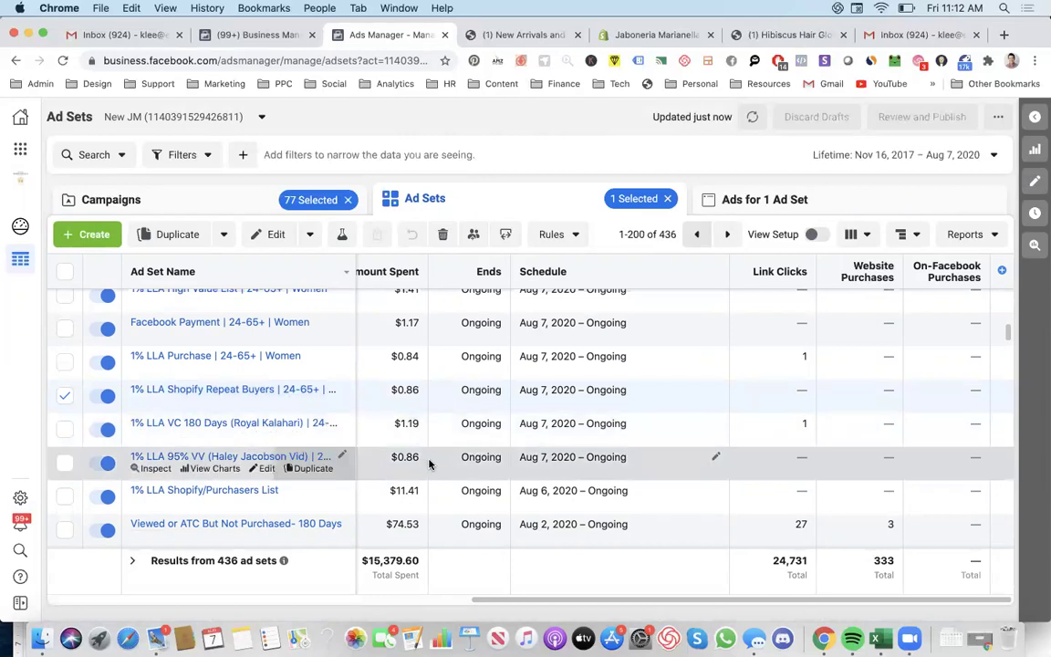
Step: Select only the 1% LLA Shopify/Purchasers List ad set, glance at its ads and return to the ad sets list
left_click(425, 491)
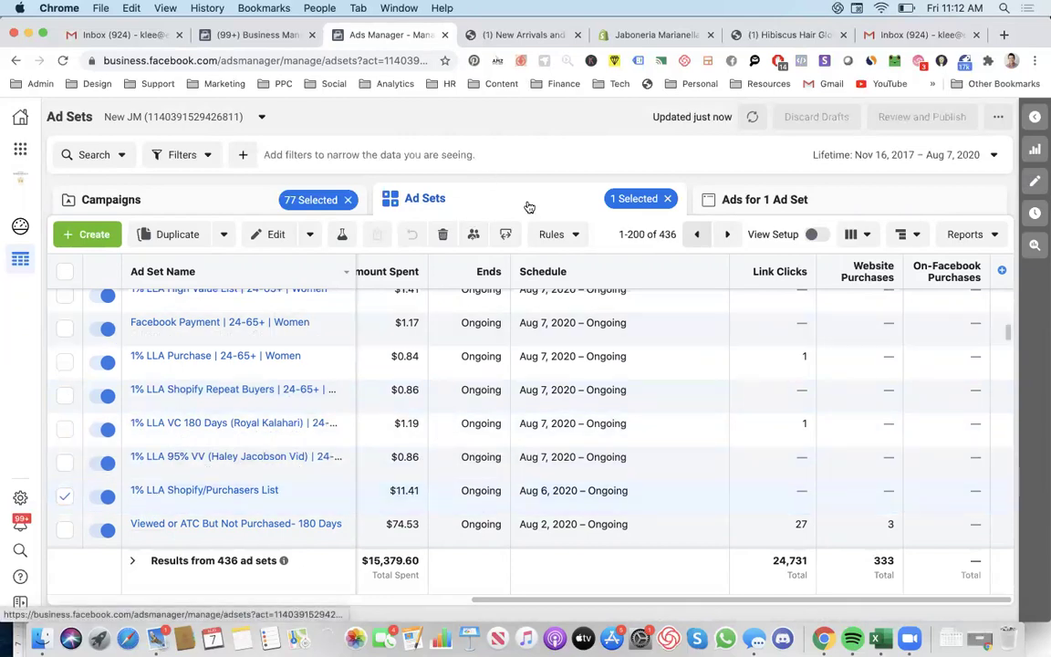
left_click(732, 198)
left_click(565, 209)
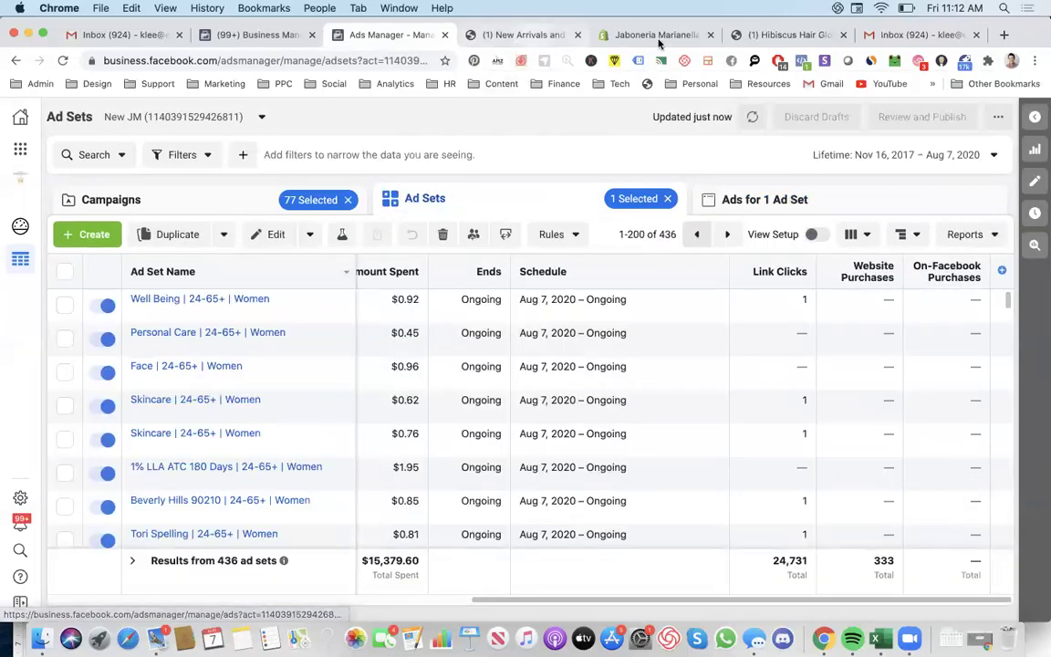
left_click(657, 37)
left_click(386, 37)
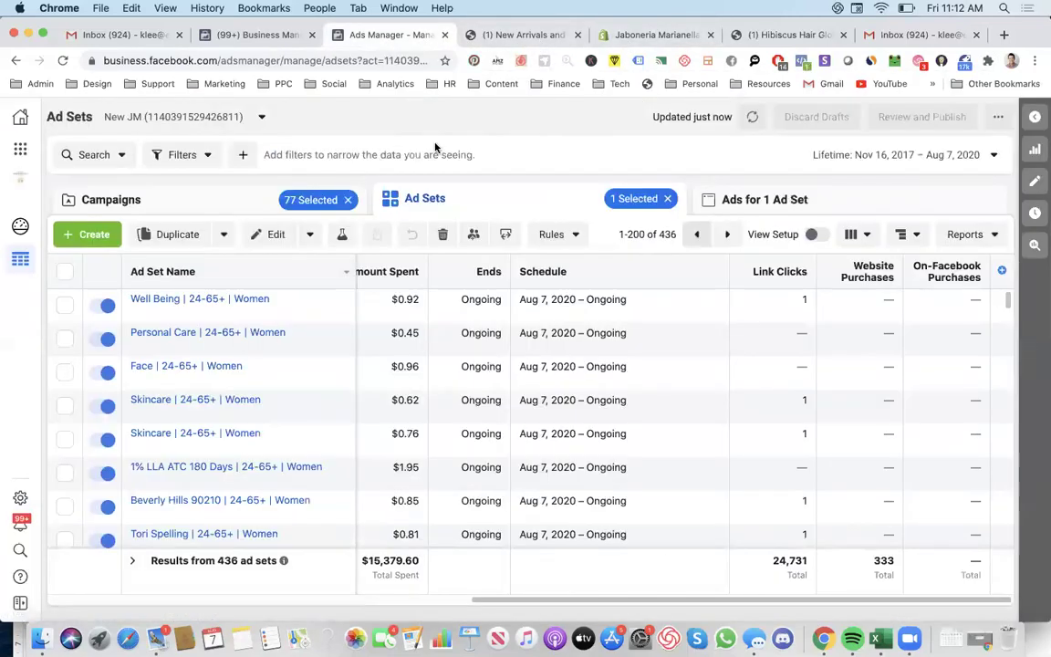
Step: Return to the campaigns list and clear the selection of all 77 campaigns
left_click(307, 202)
scroll(336, 423, "down", 2)
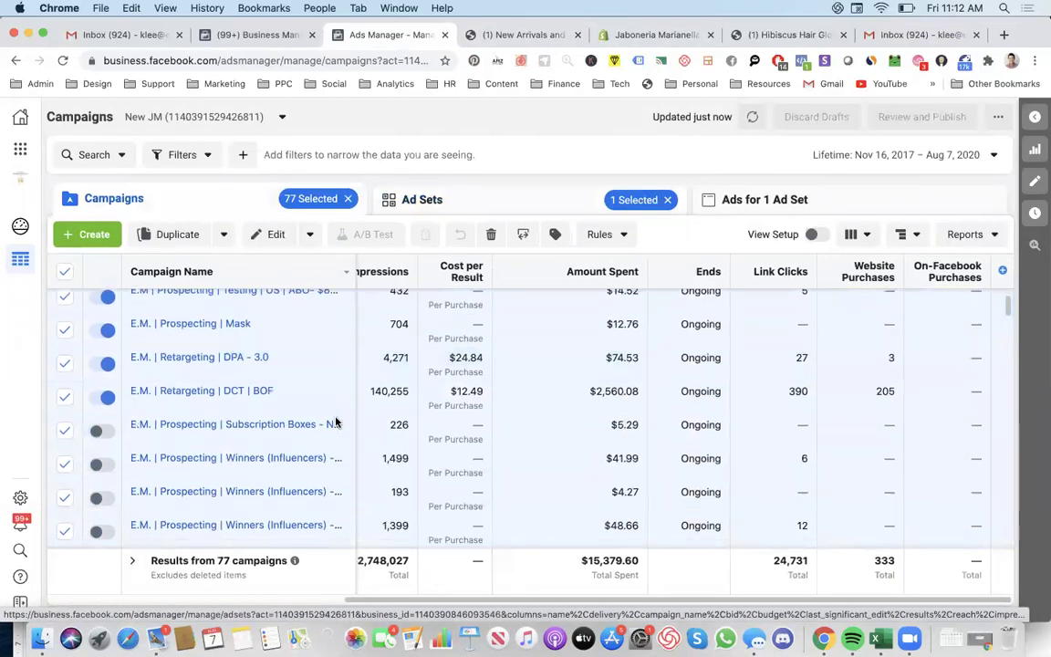
scroll(387, 411, "up", 3)
left_click(64, 271)
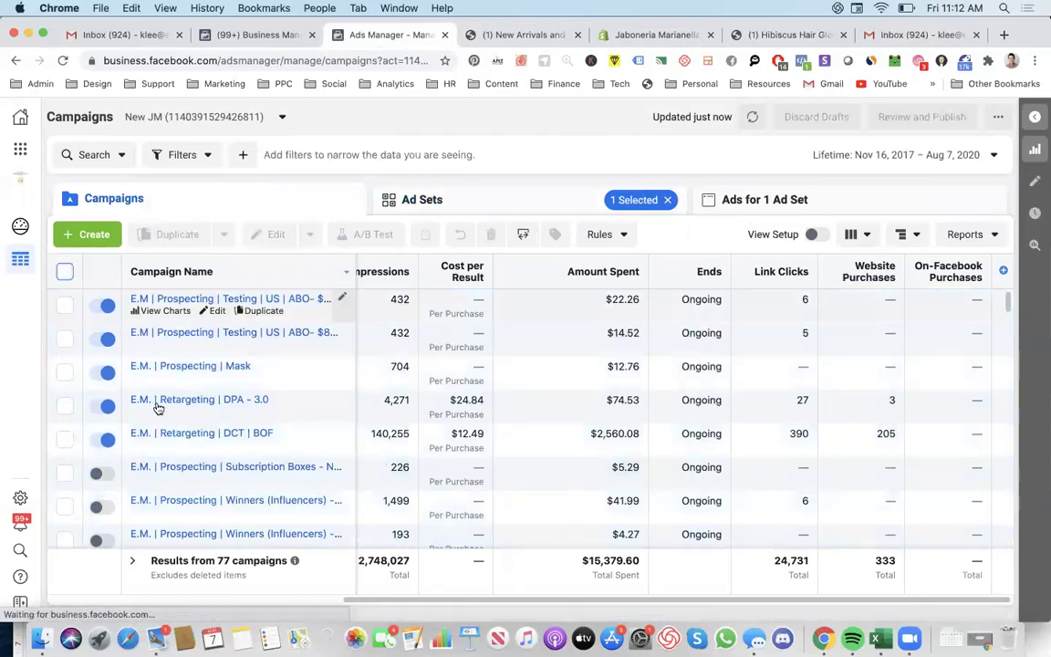
Step: Open the ad sets of the Prospecting Winners (Influencers) - Benefits Copy campaign, checking its budget and bid strategy in the campaigns list
scroll(305, 406, "down", 3)
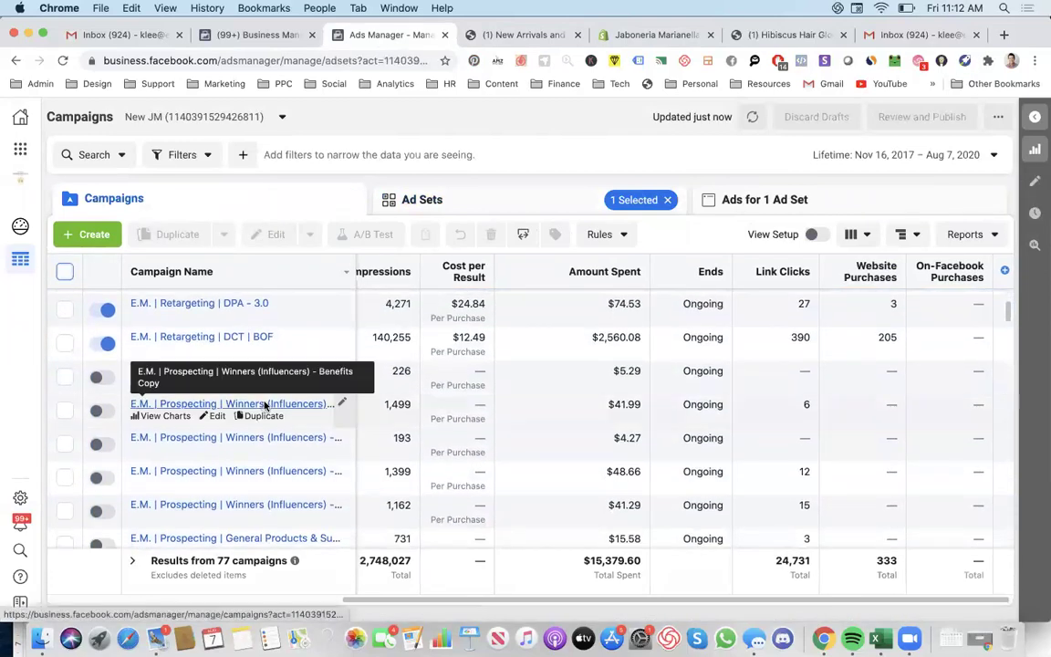
left_click(265, 405)
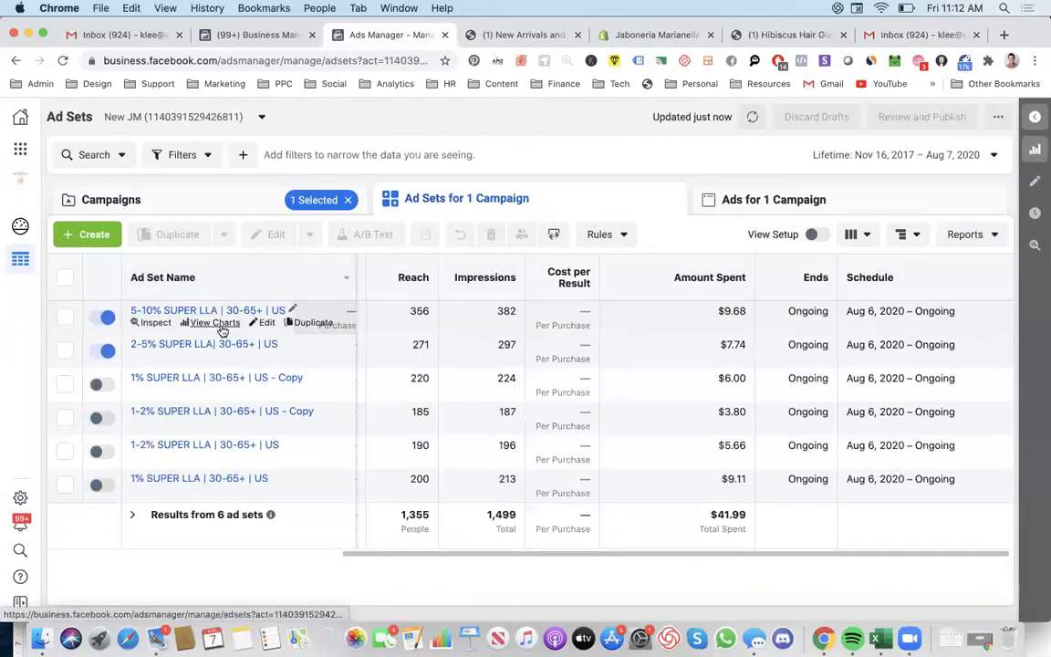
key("super+bracketleft")
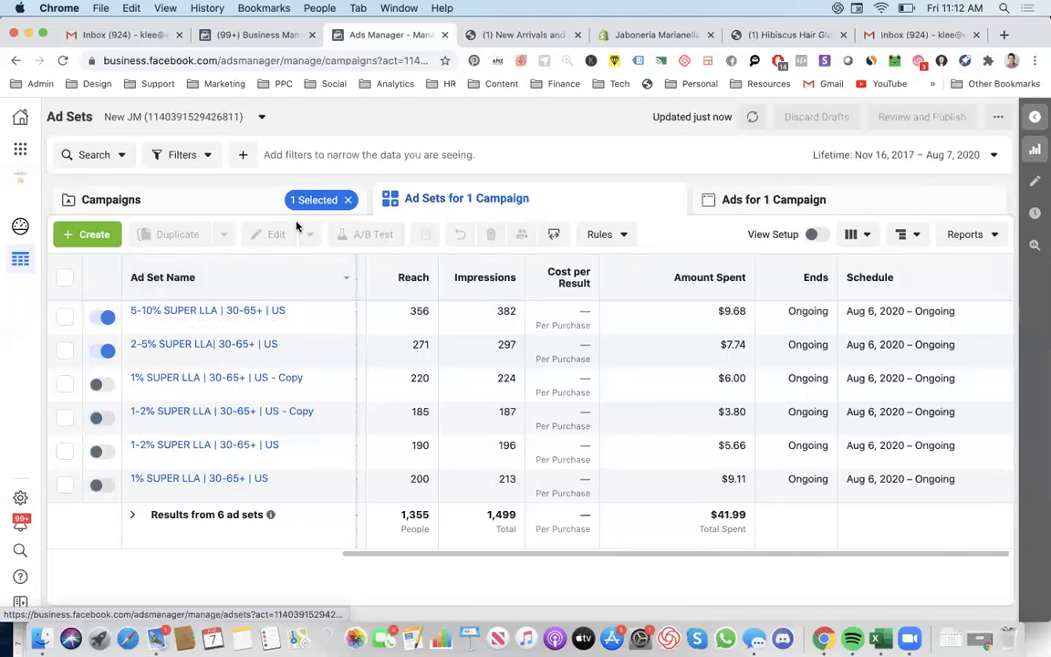
scroll(356, 500, "left", 8)
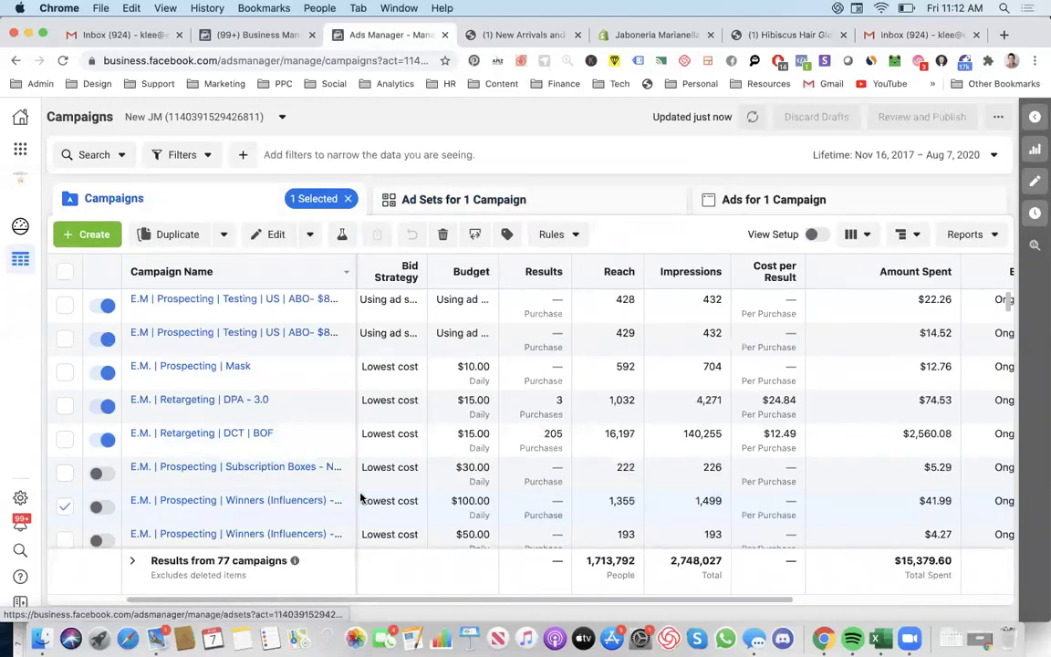
left_click(237, 500)
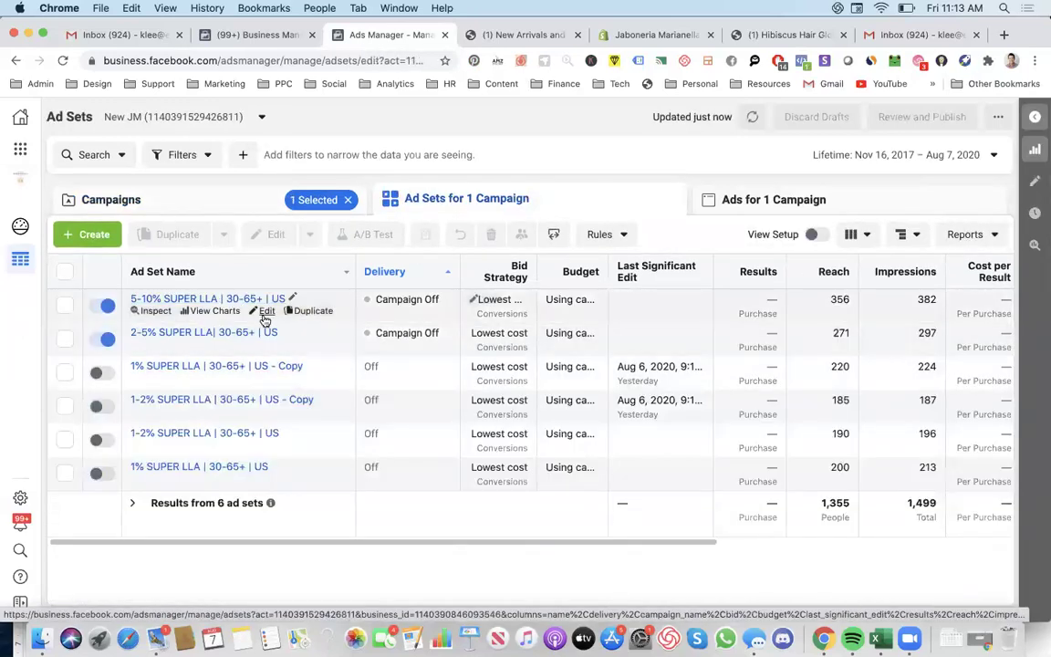
Step: Open the 5-10% SUPER LLA | 30-65+ | US ad set's settings, review its included and excluded custom audiences, and close them
left_click(263, 310)
scroll(520, 345, "down", 5)
scroll(521, 345, "down", 5)
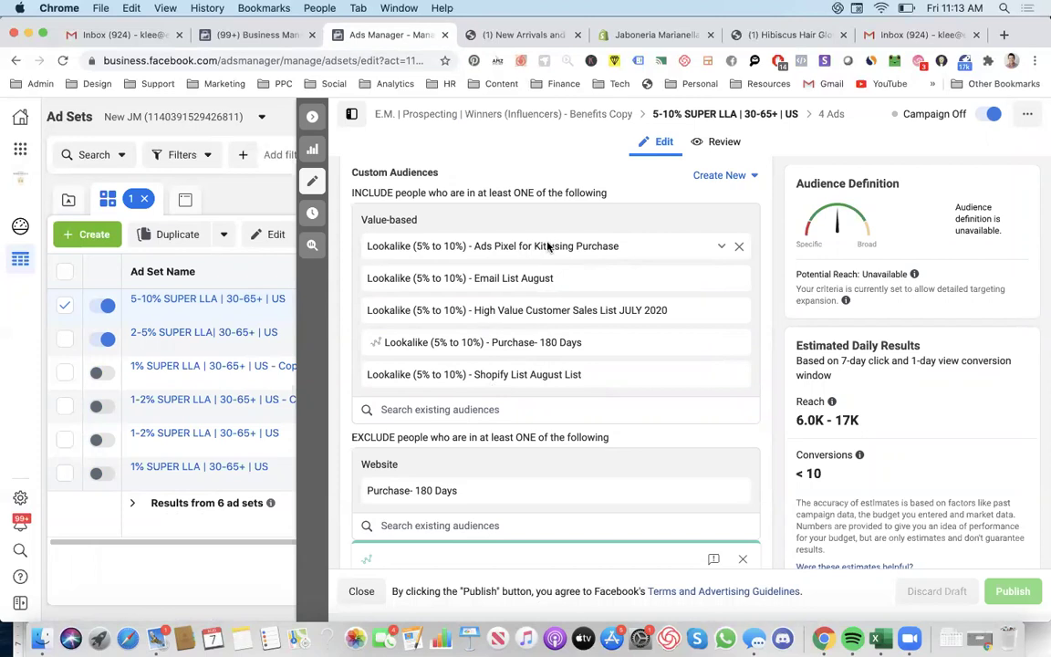
left_click(314, 118)
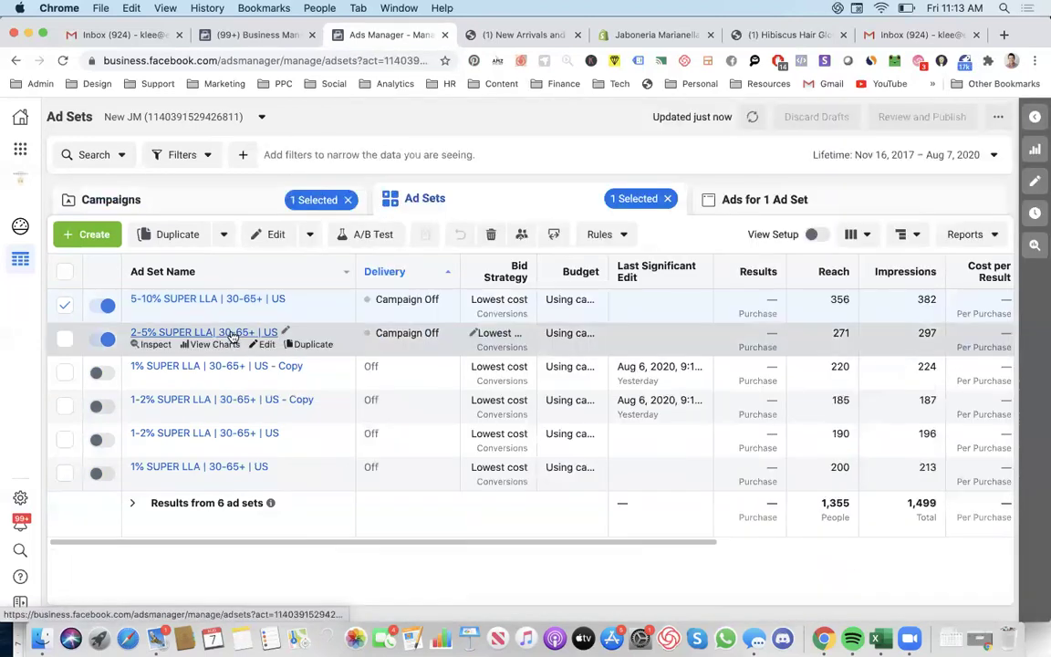
Step: Open the 5-10% SUPER LLA ad set's ads and review the previews of the Black Lava and Rosewood Body Oil benefit copy ads
left_click(216, 301)
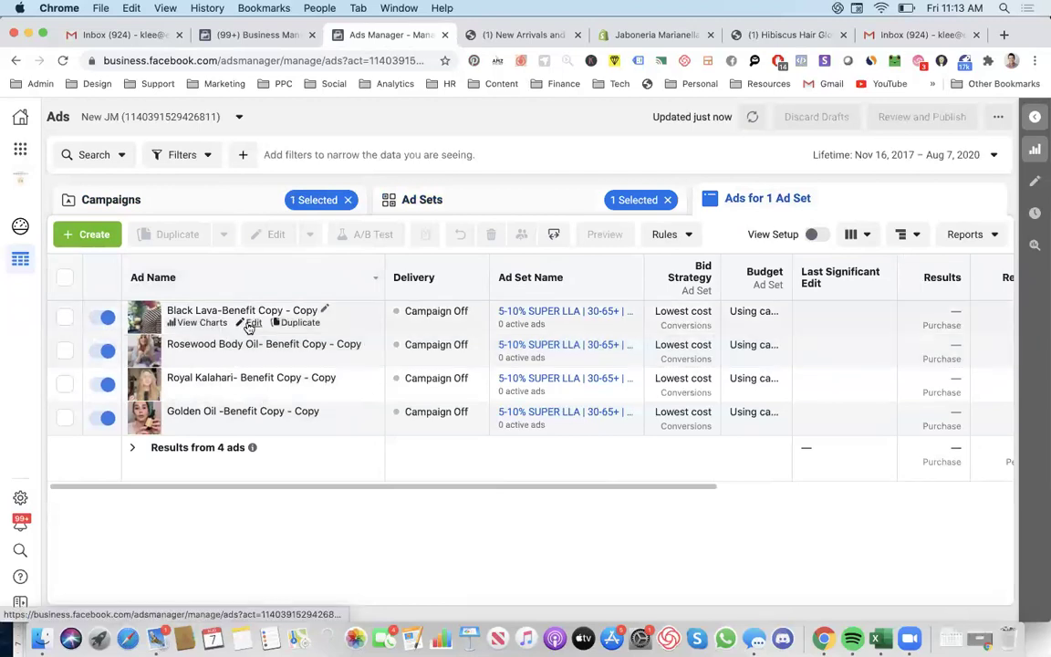
left_click(252, 323)
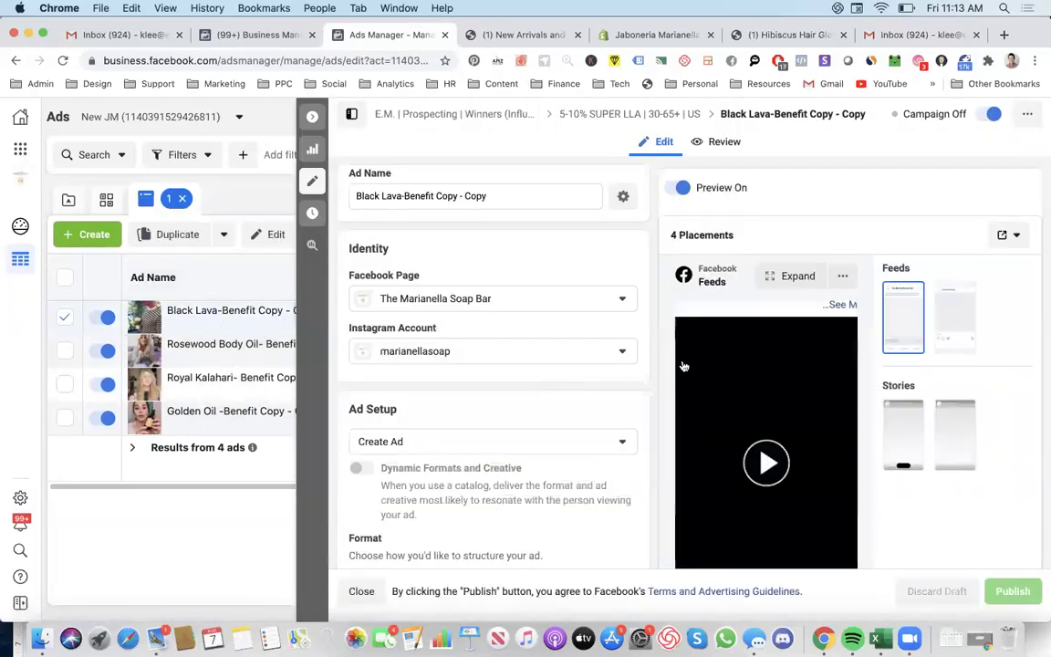
scroll(735, 396, "down", 4)
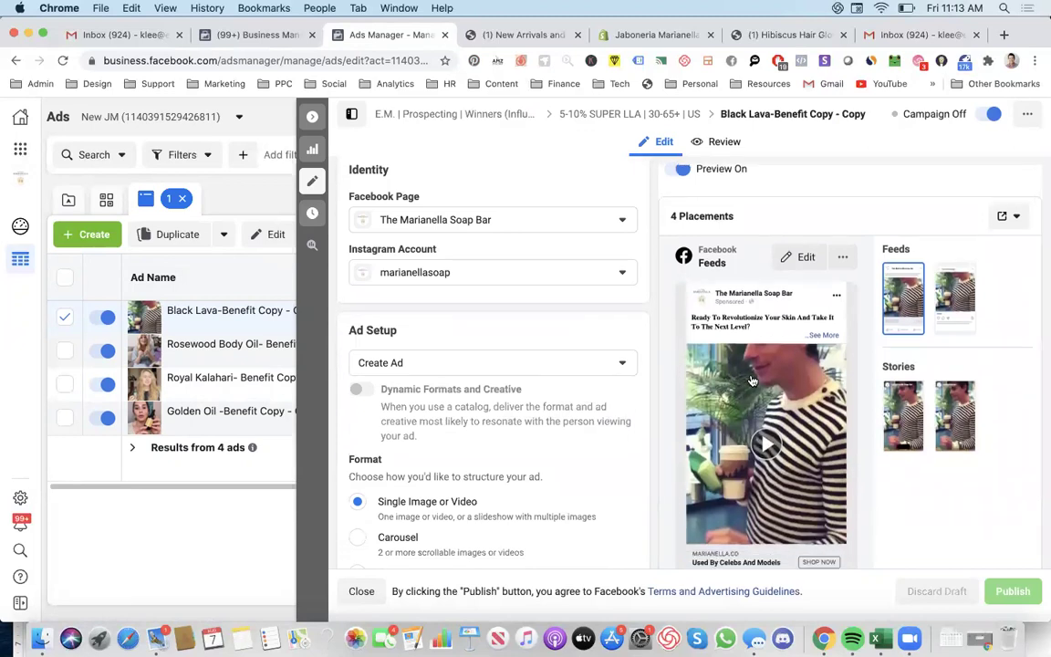
scroll(757, 383, "down", 2)
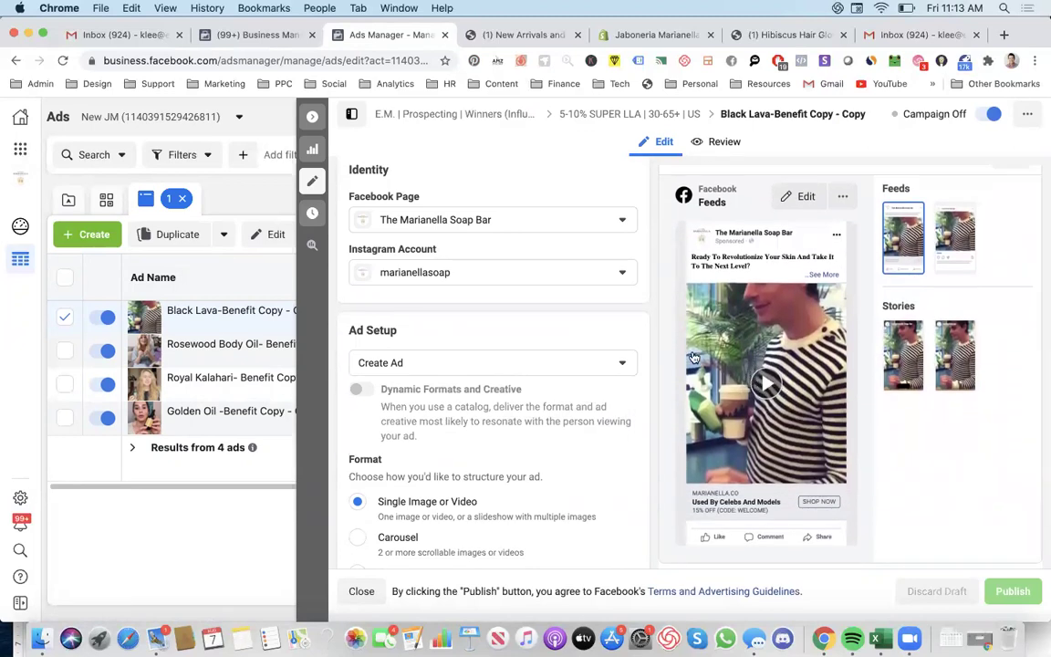
left_click(312, 116)
left_click(254, 357)
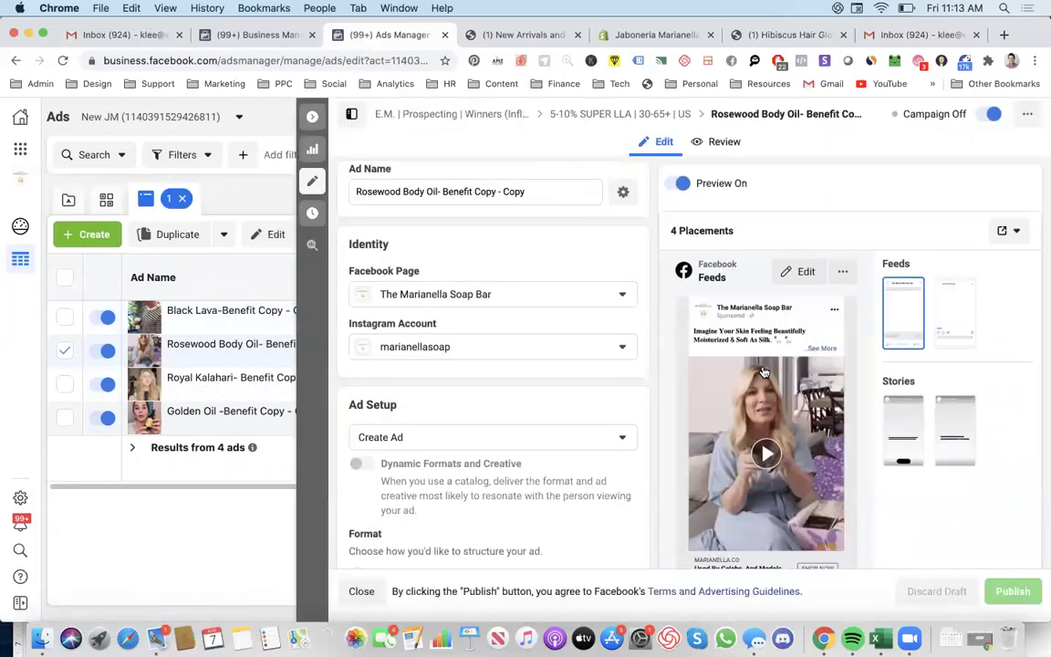
left_click(312, 116)
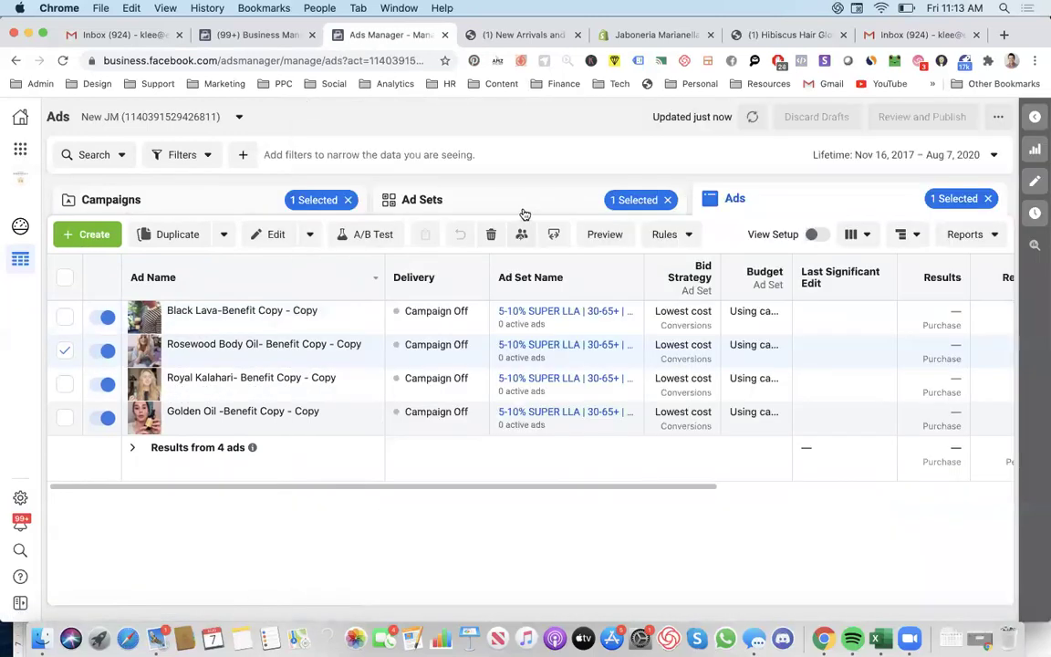
Step: Return to the campaign's six ad sets and examine their delivery, budget, spend, link clicks, video metrics and purchase columns
left_click(521, 208)
scroll(543, 336, "right", 10)
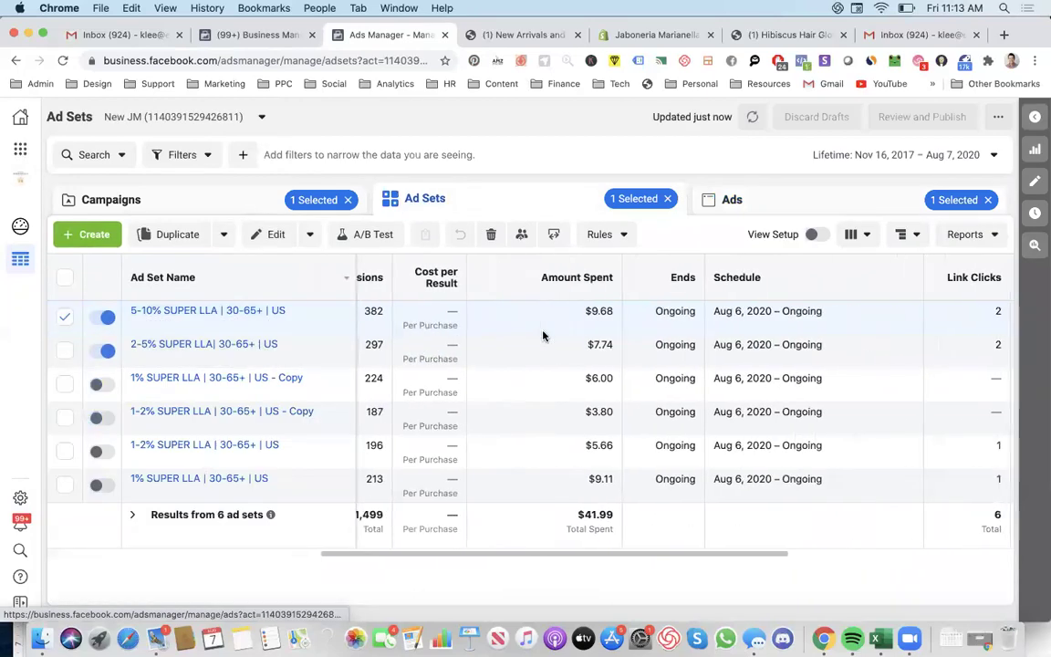
scroll(585, 356, "left", 10)
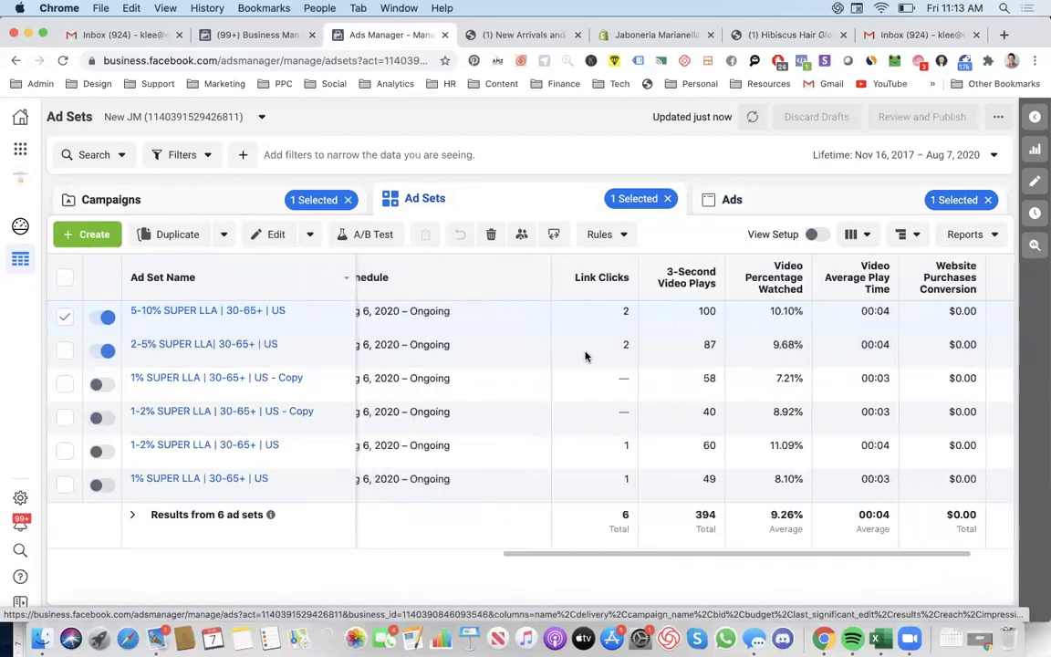
scroll(586, 356, "left", 5)
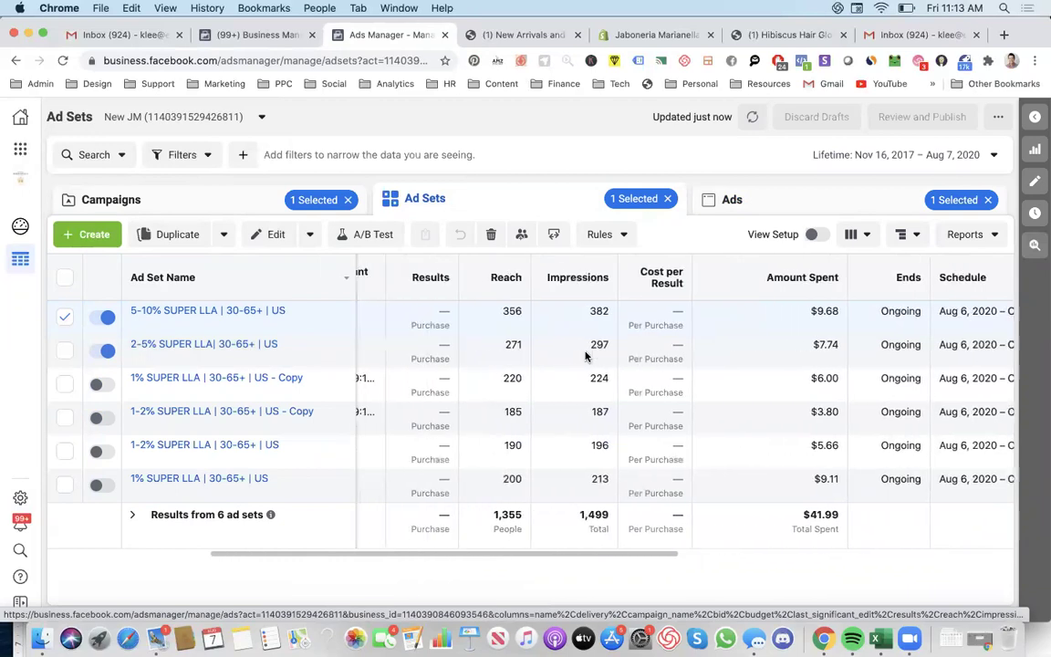
scroll(586, 356, "right", 10)
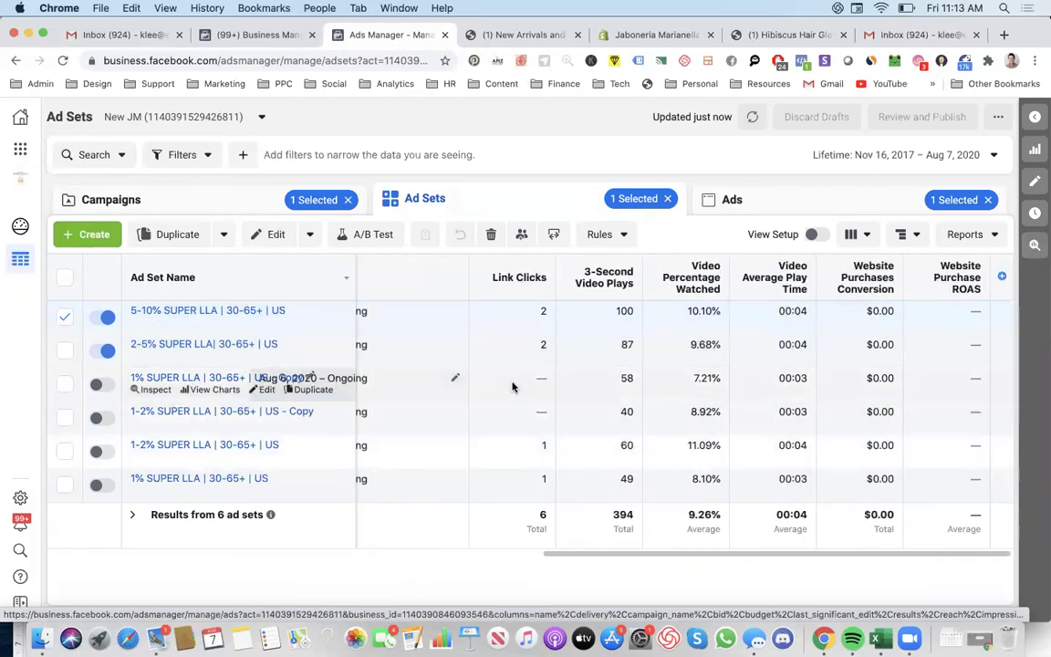
scroll(484, 381, "left", 10)
scroll(513, 387, "left", 1)
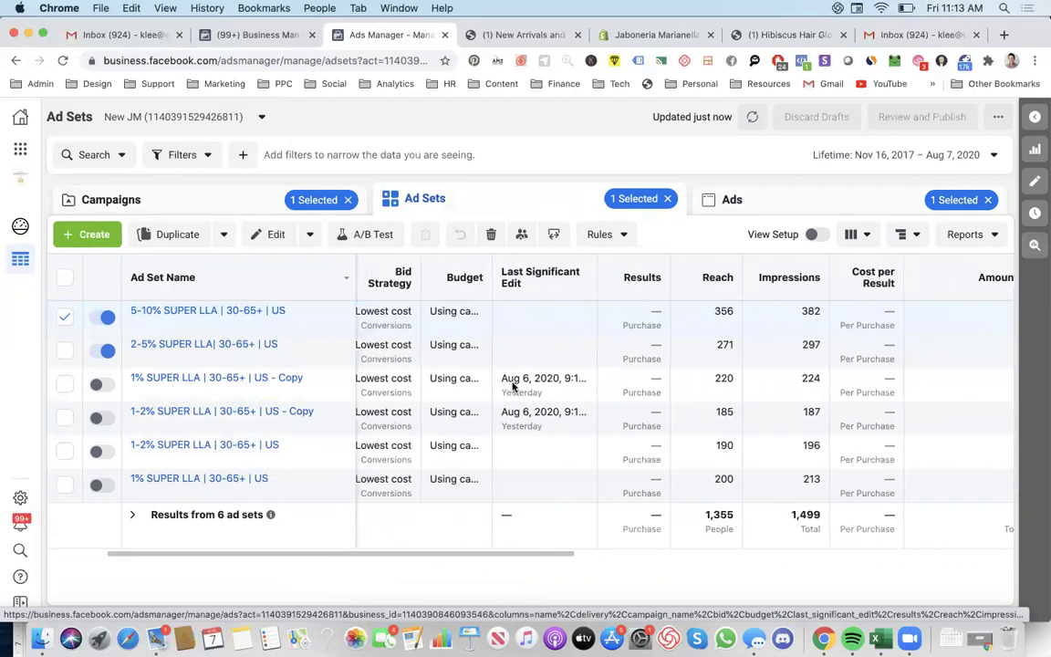
scroll(513, 387, "left", 5)
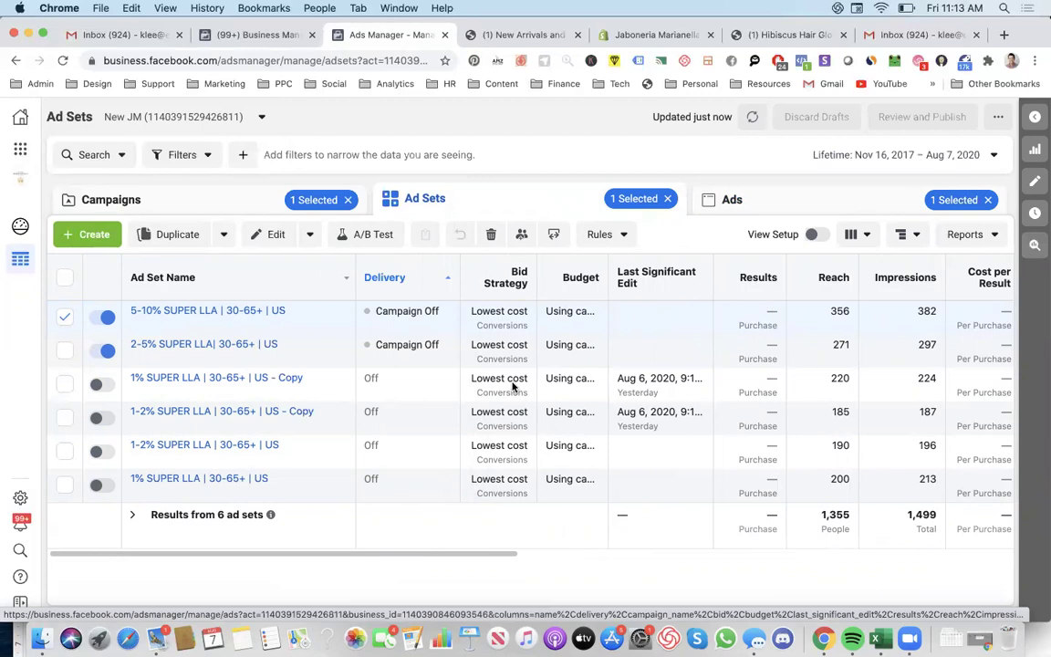
scroll(513, 387, "right", 15)
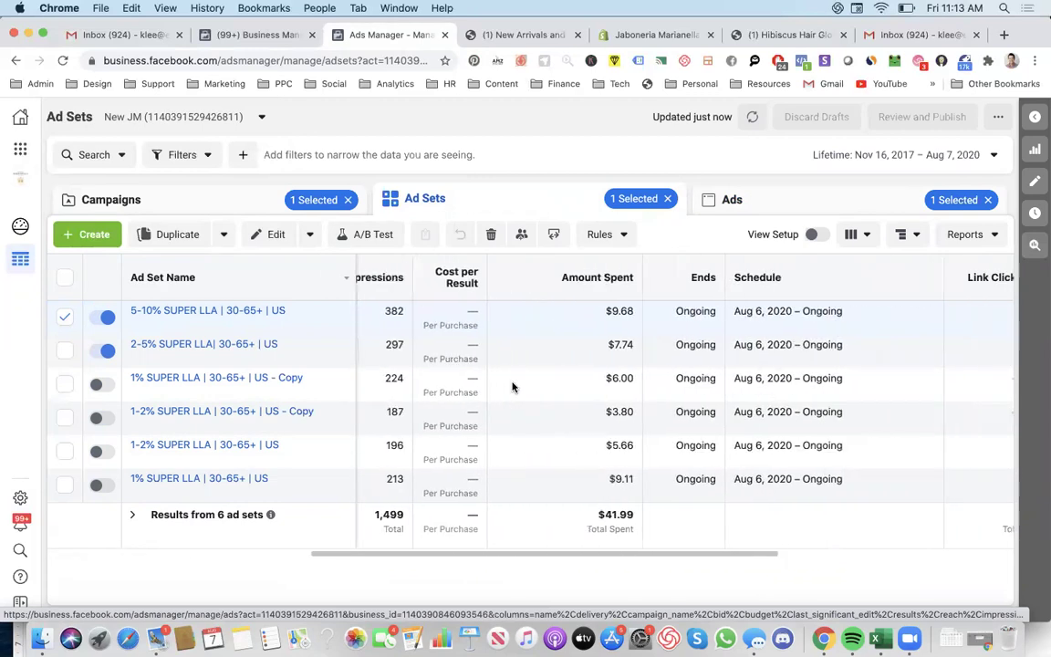
scroll(513, 387, "right", 10)
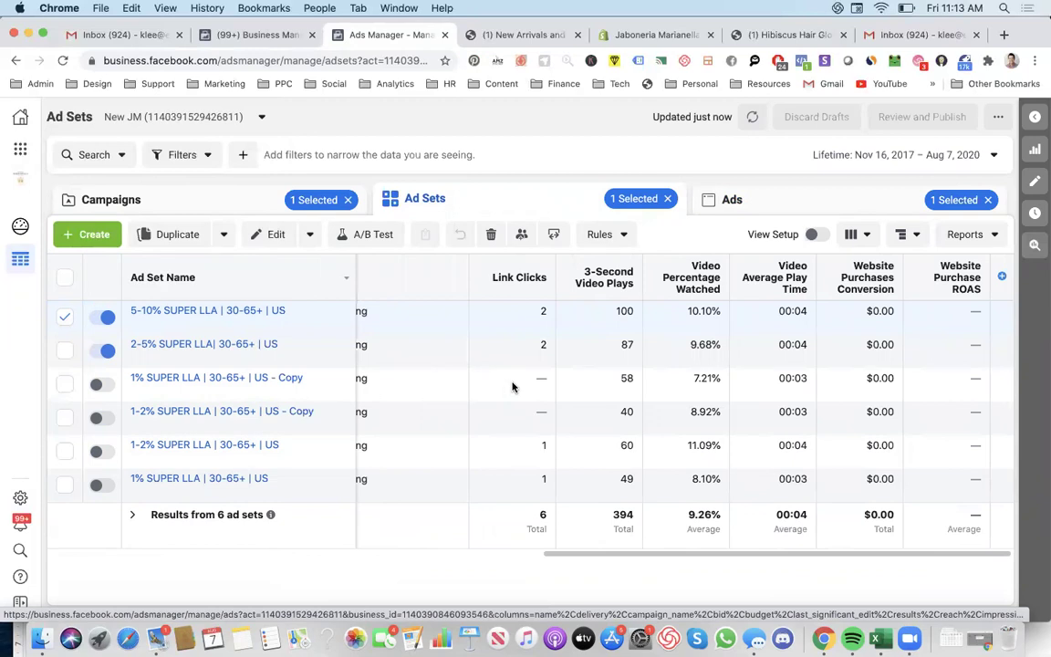
scroll(512, 387, "left", 10)
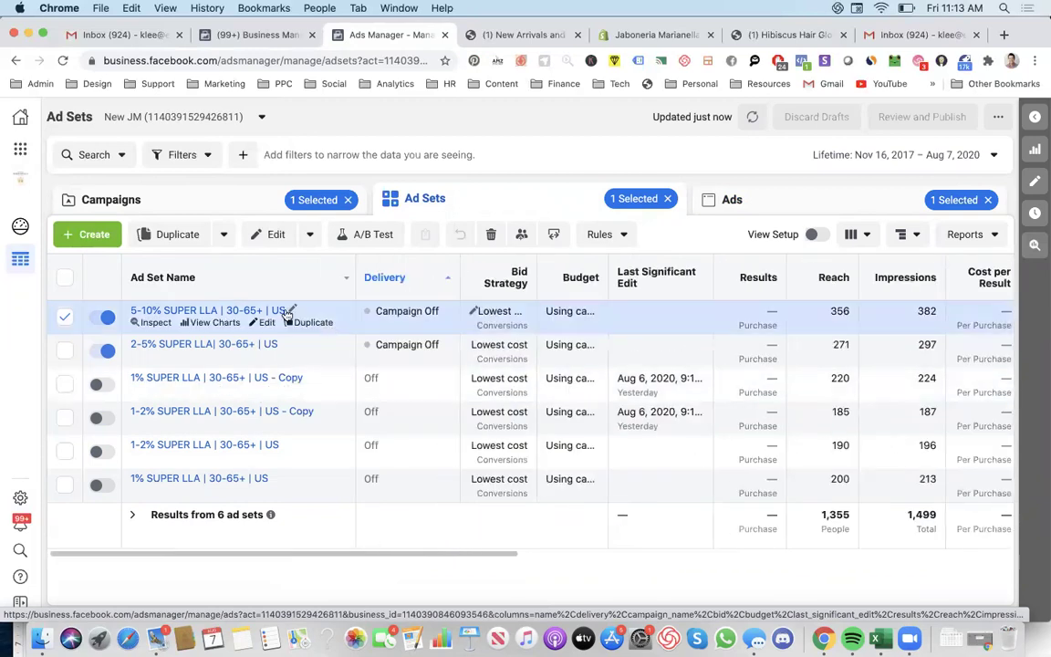
Step: Glance again at the ads in the 5-10% SUPER LLA ad set, and recheck the ad sets' link click and video play columns
left_click(239, 311)
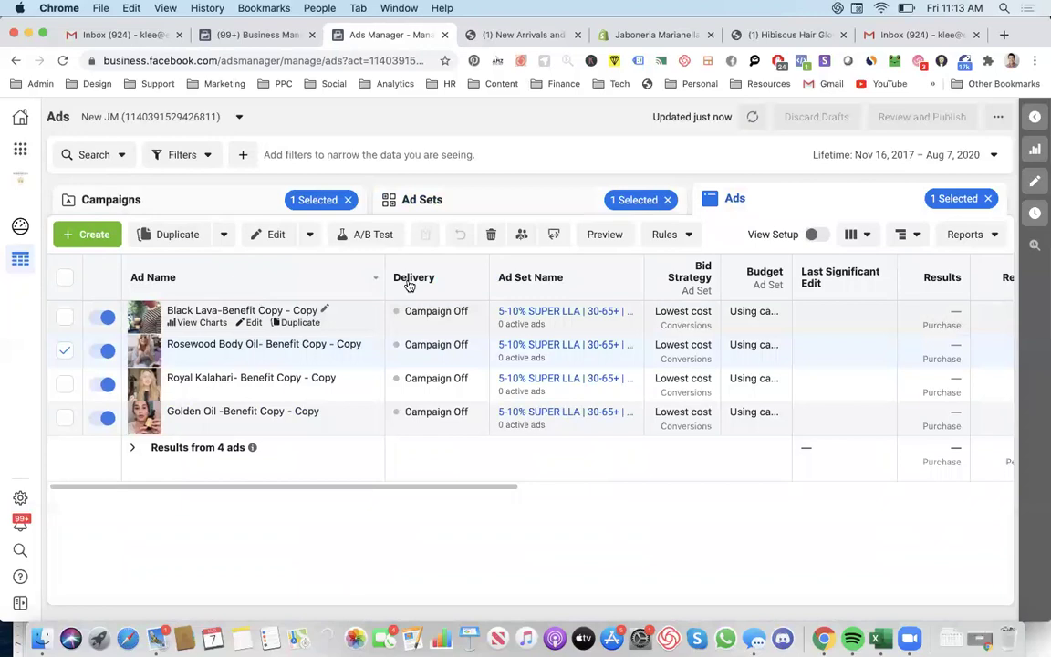
left_click(559, 198)
scroll(590, 360, "right", 10)
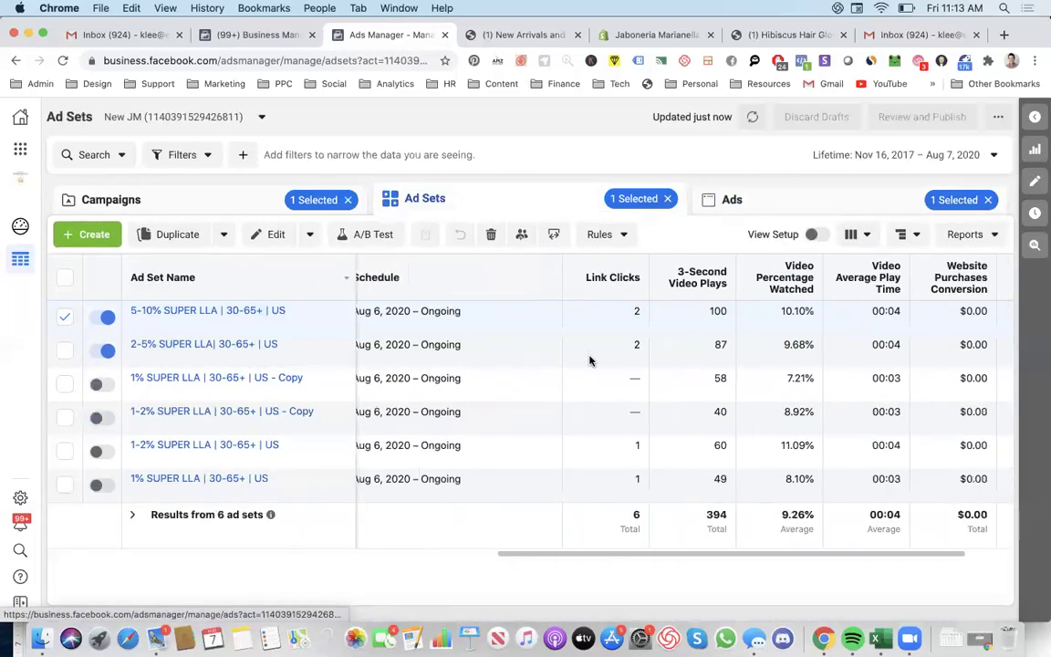
scroll(590, 361, "left", 10)
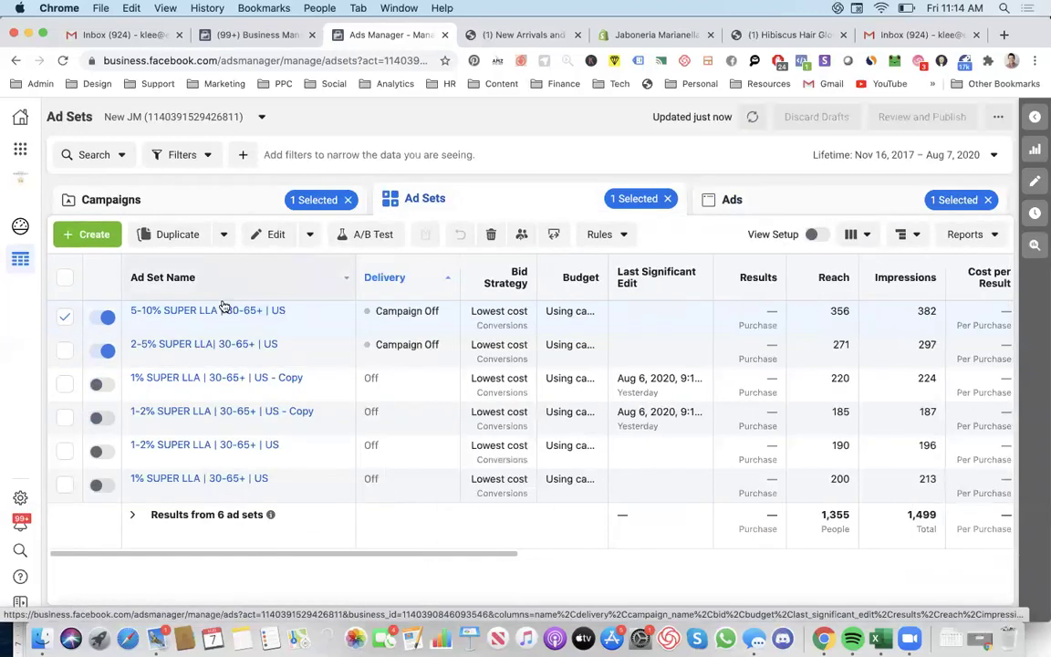
Step: Reopen the 5-10% SUPER LLA ad set's settings and review its schedule and the value-based lookalike audiences it targets
left_click(262, 323)
scroll(547, 398, "down", 10)
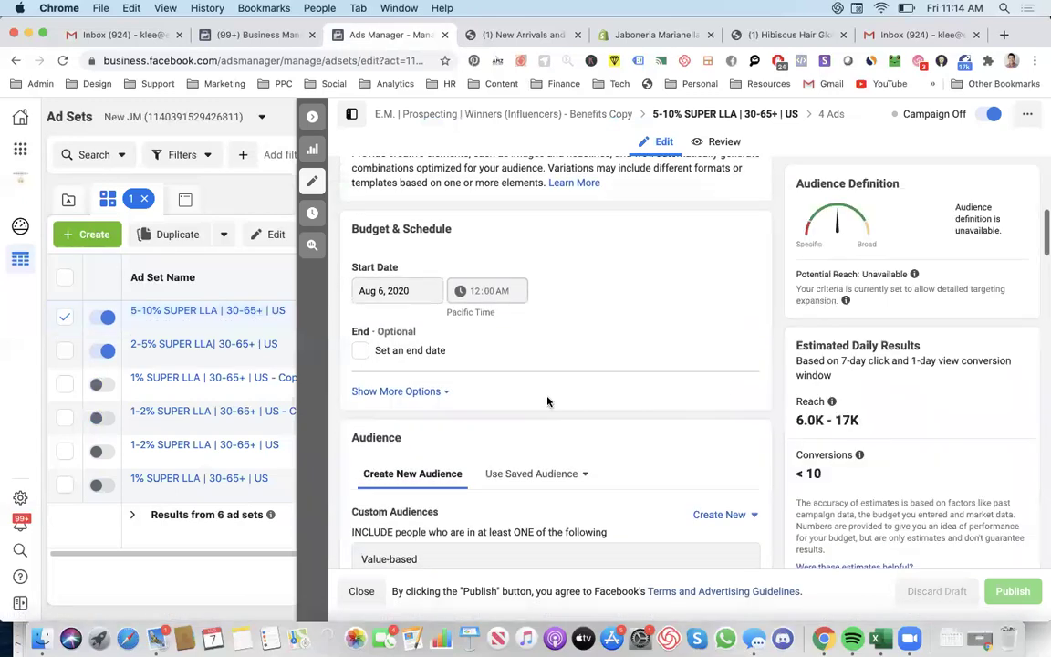
scroll(547, 400, "down", 3)
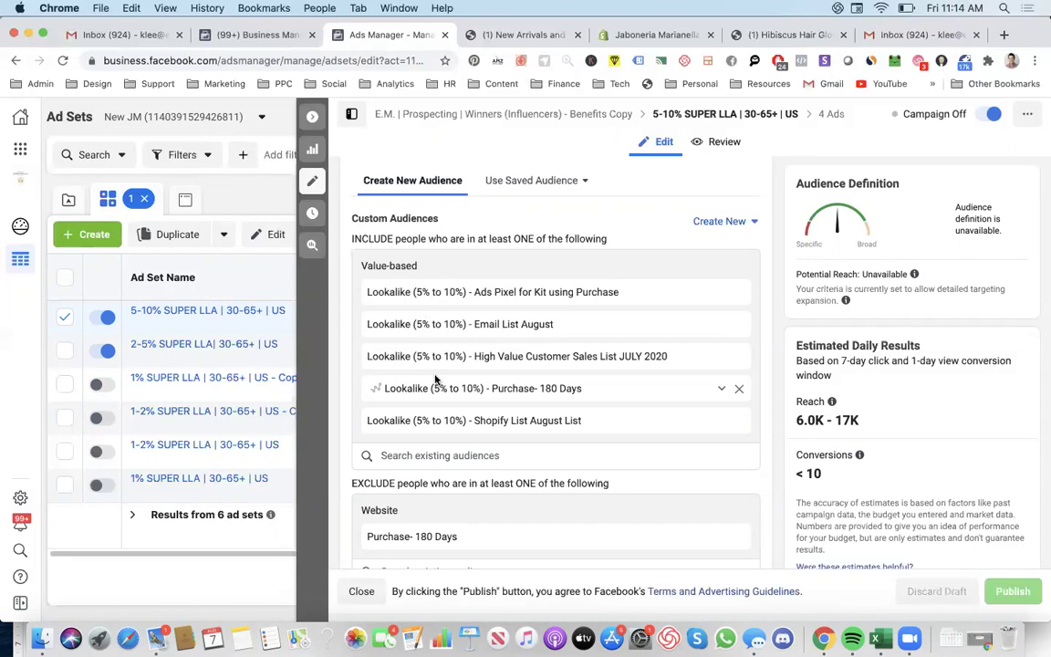
scroll(435, 378, "up", 5)
Step: Expand the additional Optimization & Delivery options of the ad set and view the explanation of Optimization for Ad Delivery
scroll(435, 379, "down", 15)
scroll(435, 378, "down", 10)
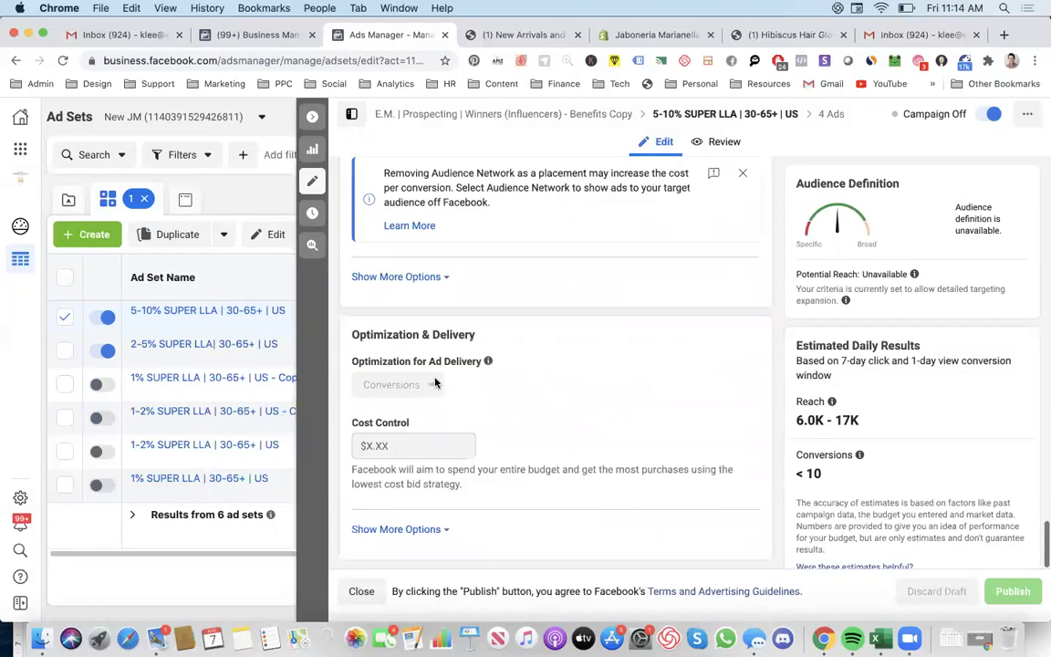
left_click(416, 530)
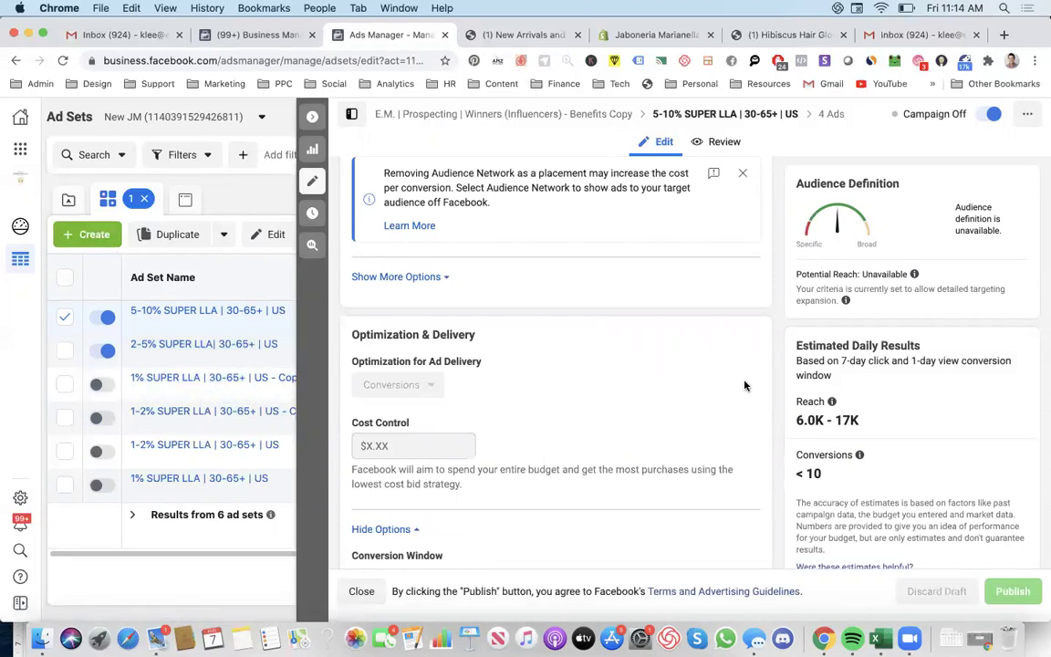
mouse_move(488, 364)
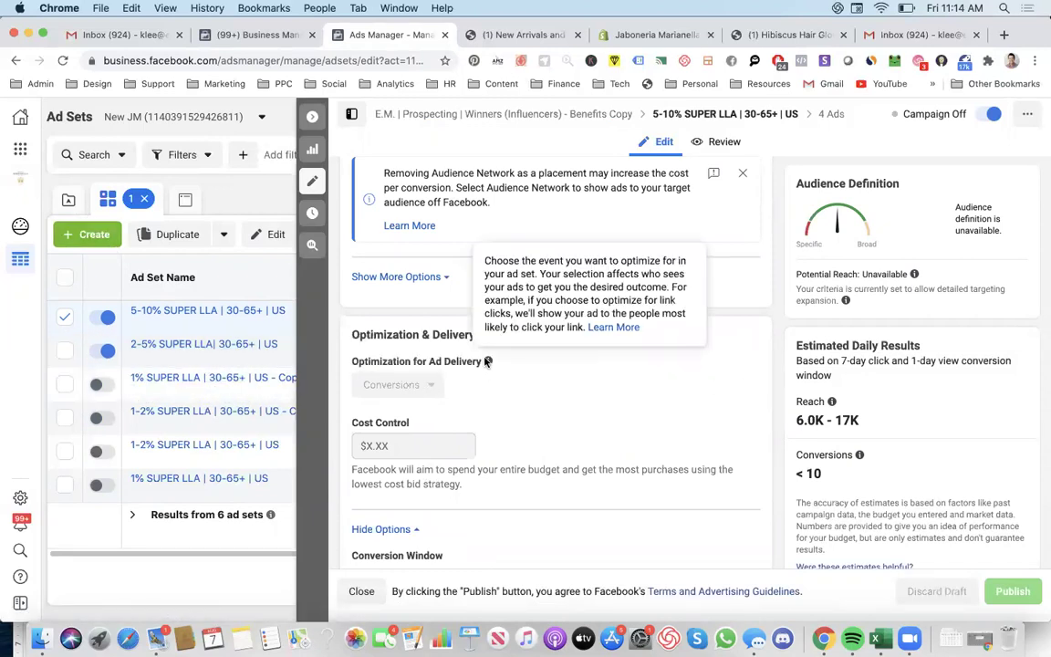
Step: Review the 5-10% SUPER LLA ad set's placements, location, schedule and included lookalike audiences, and close its editor
scroll(485, 286, "up", 5)
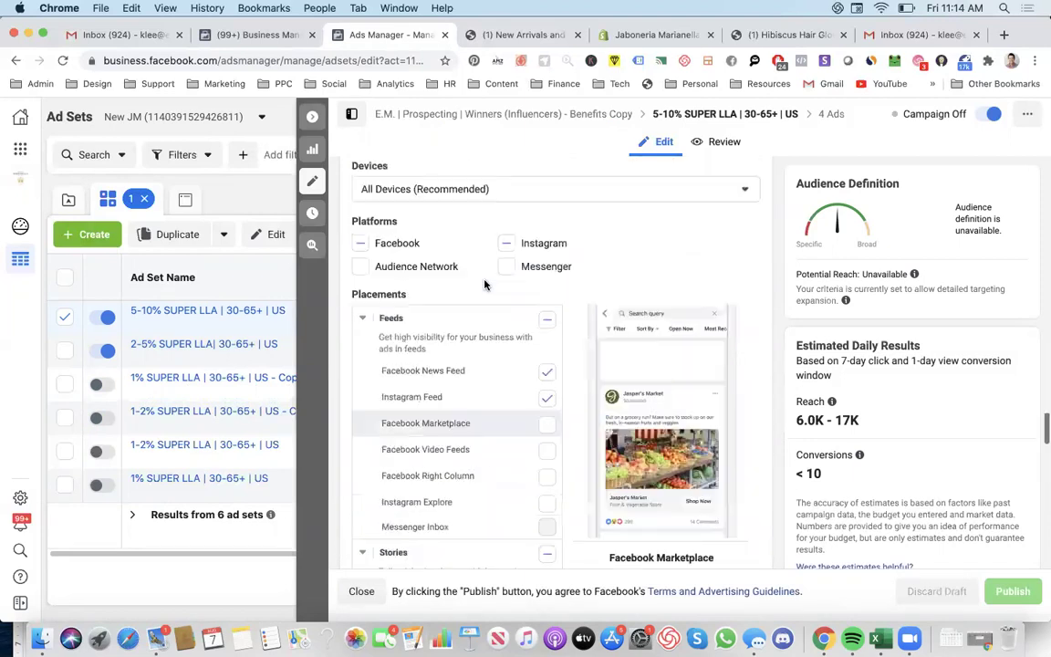
scroll(485, 282, "up", 10)
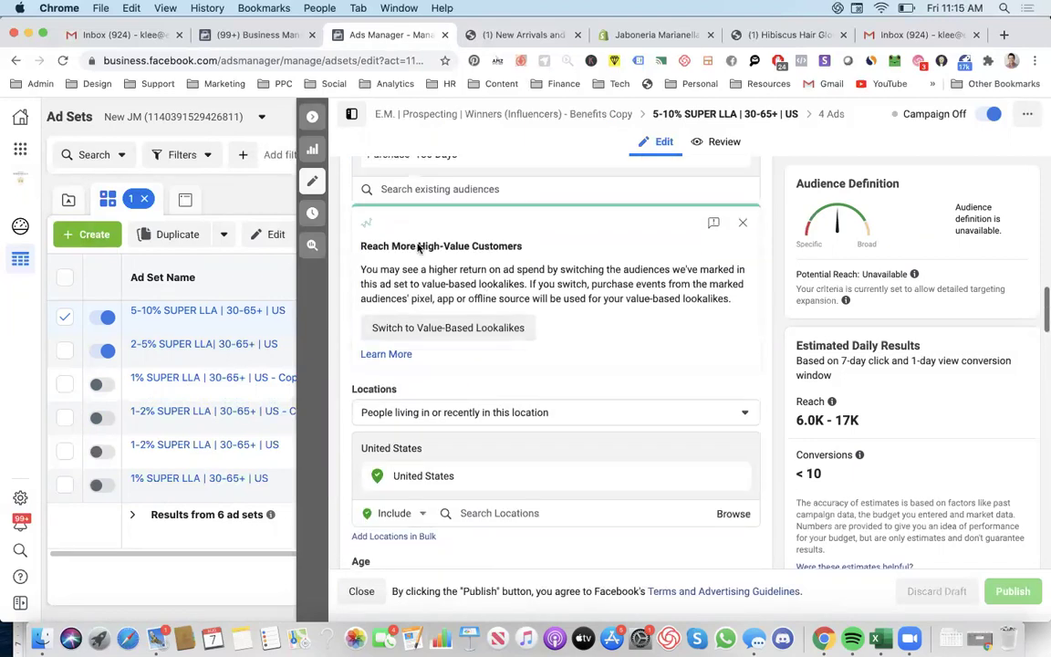
scroll(422, 260, "up", 10)
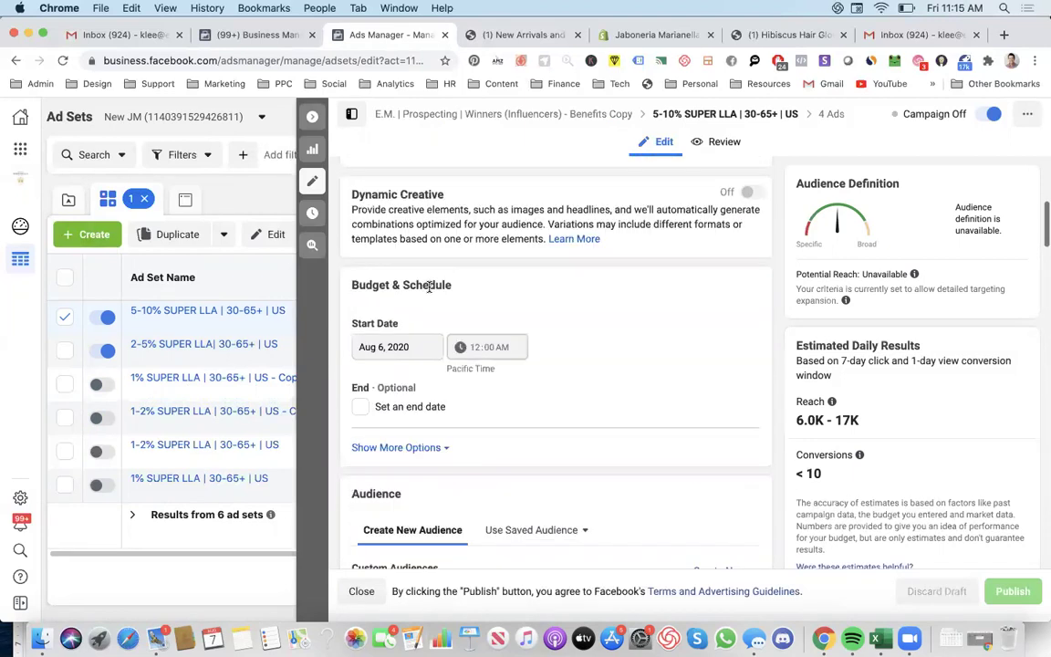
scroll(429, 288, "up", 10)
scroll(429, 291, "down", 15)
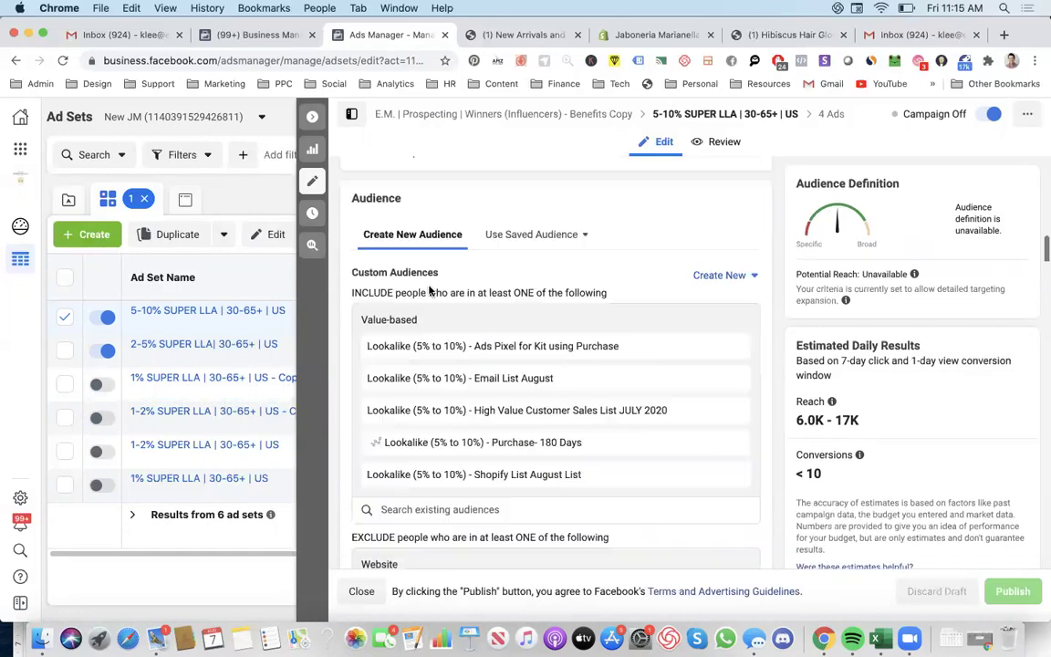
left_click(312, 111)
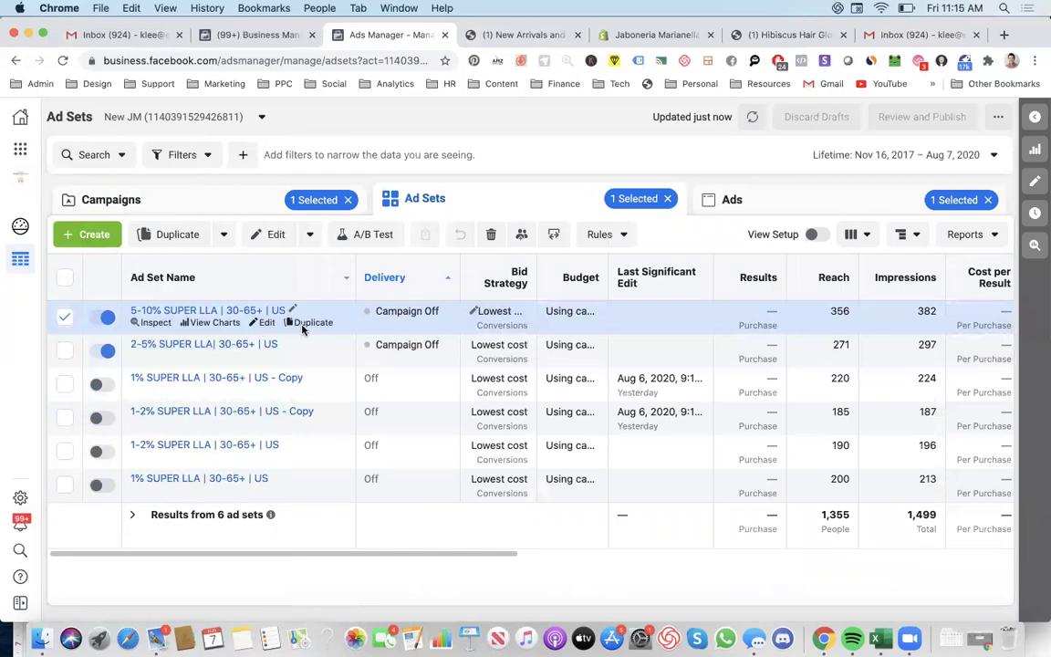
Step: Duplicate the 5-10% SUPER LLA ad set once into its original campaign and check the copy's included and excluded audiences
left_click(310, 323)
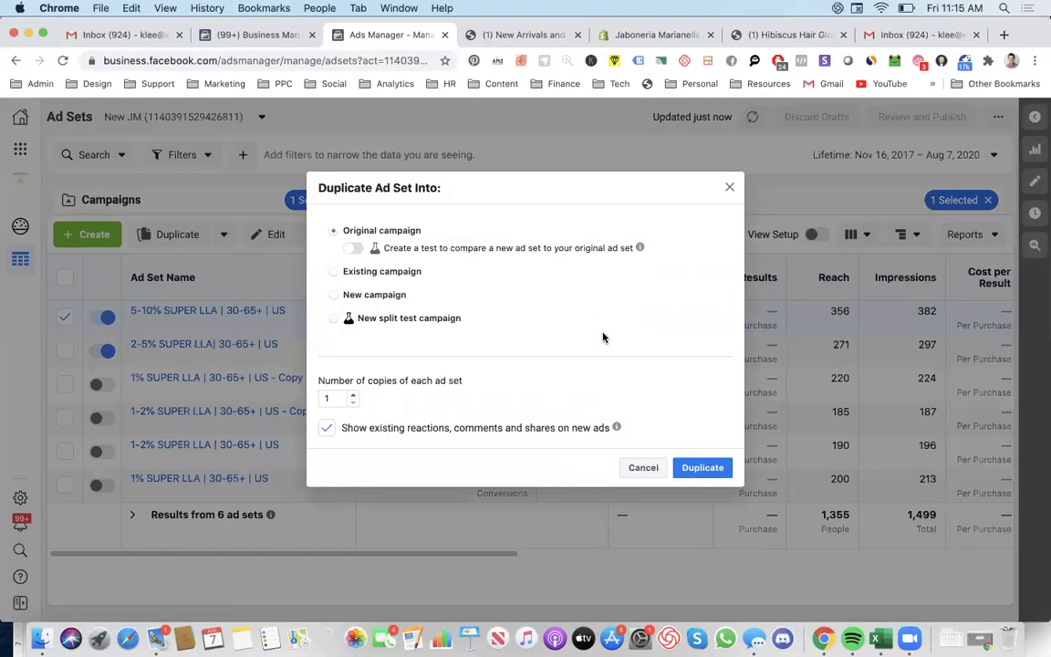
left_click(683, 471)
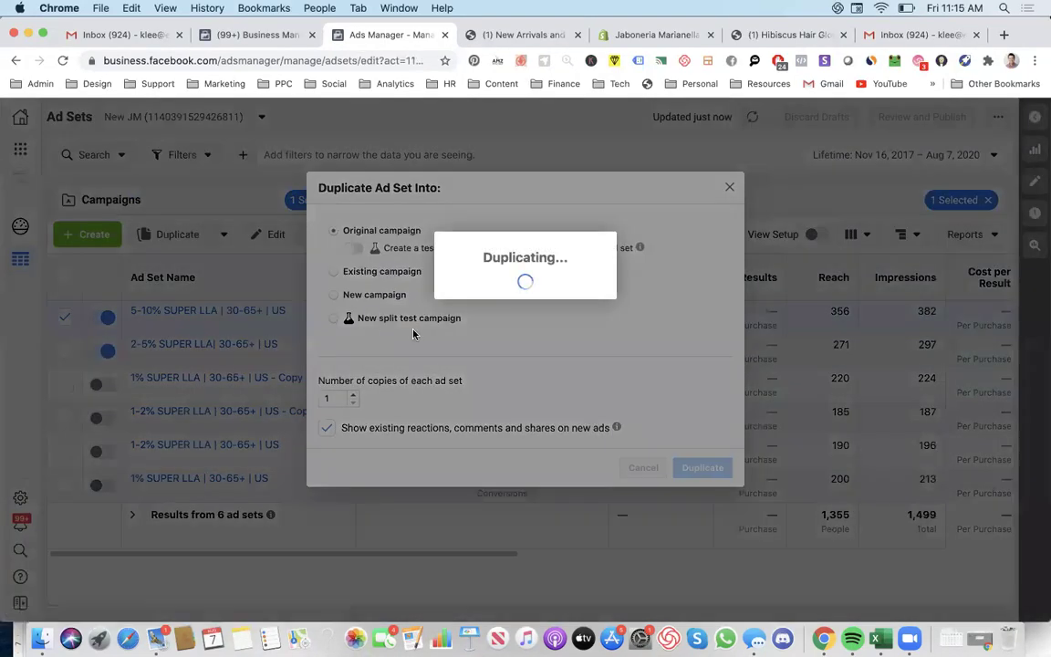
scroll(457, 328, "down", 10)
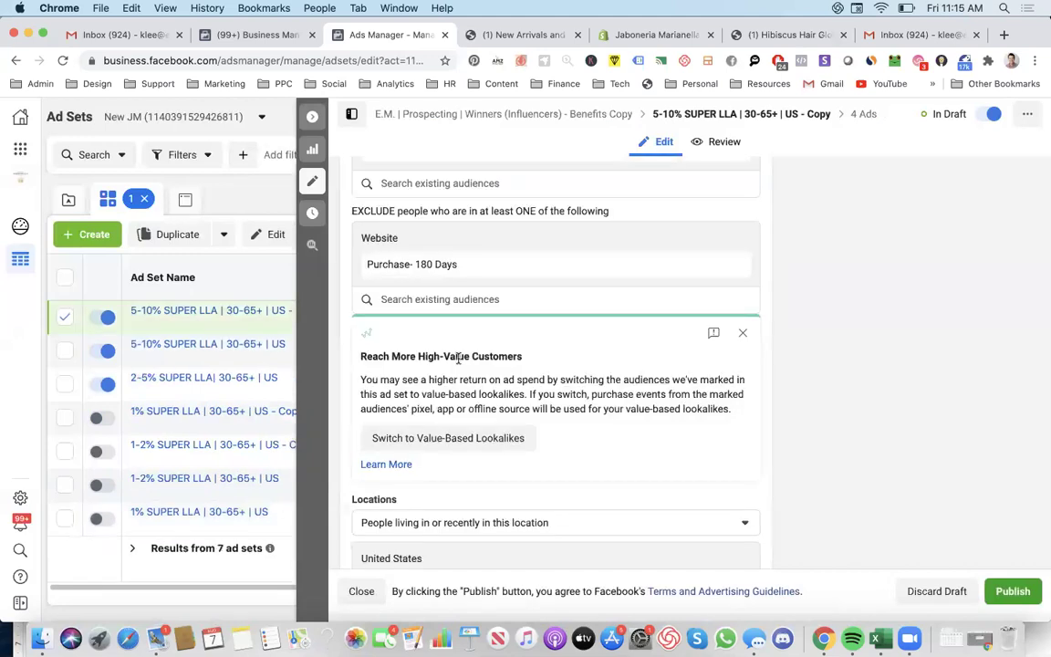
scroll(459, 364, "up", 5)
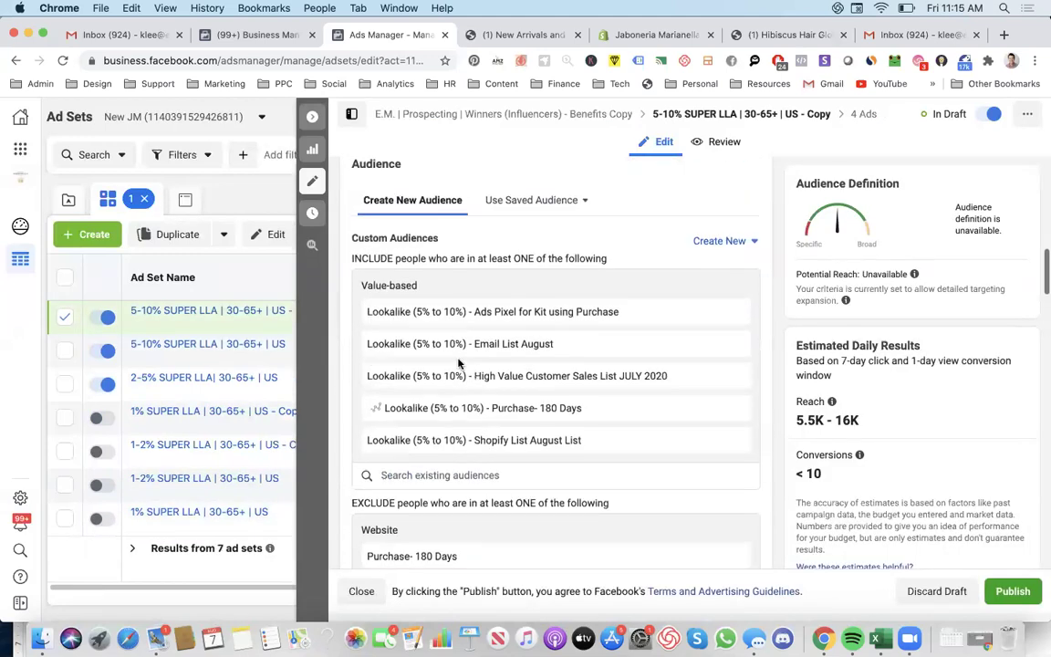
Step: Check the duplicated ad set's placements and view the available choices for Optimization for Ad Delivery, including Value
scroll(459, 364, "down", 15)
scroll(457, 363, "up", 5)
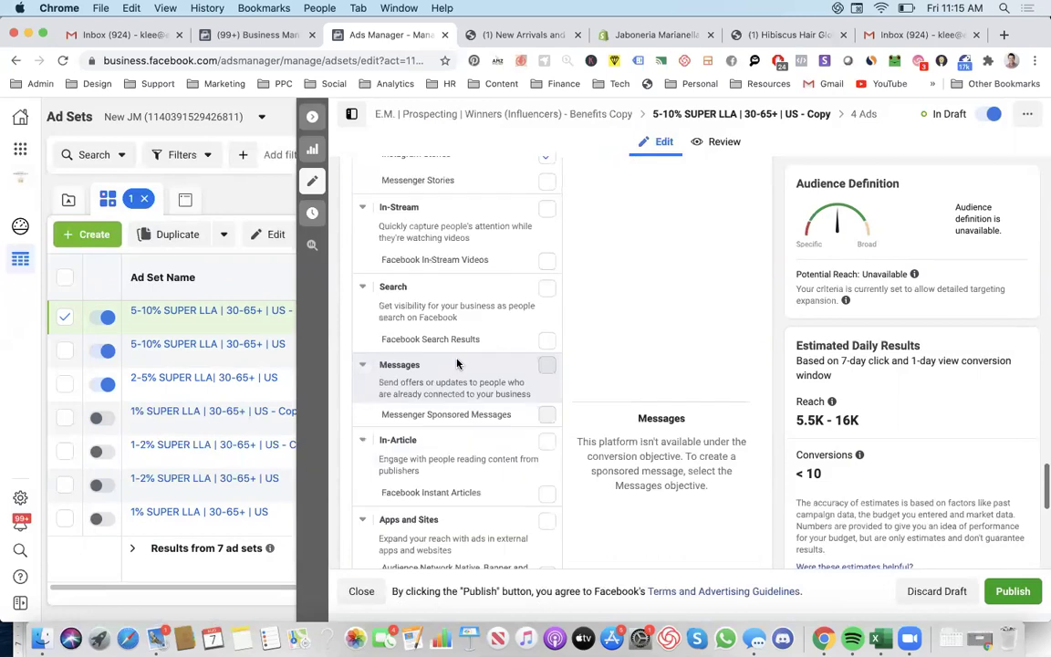
scroll(457, 363, "up", 3)
scroll(457, 364, "down", 12)
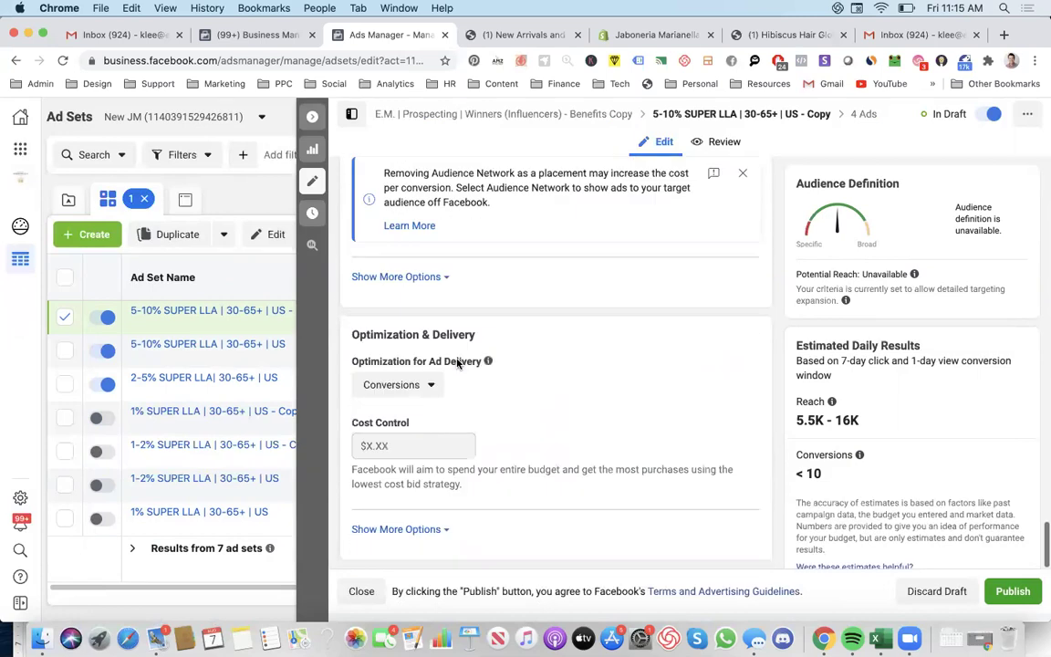
left_click(401, 384)
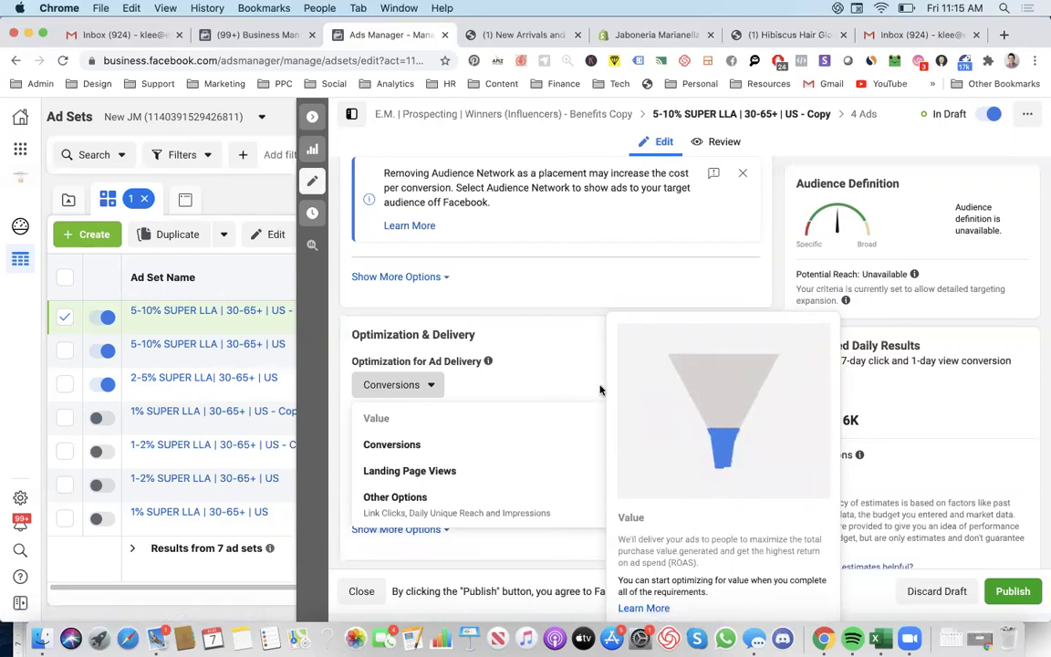
Step: Recheck the duplicated ad set's audience and conversion event settings and discard its draft
scroll(482, 386, "up", 5)
scroll(483, 386, "up", 10)
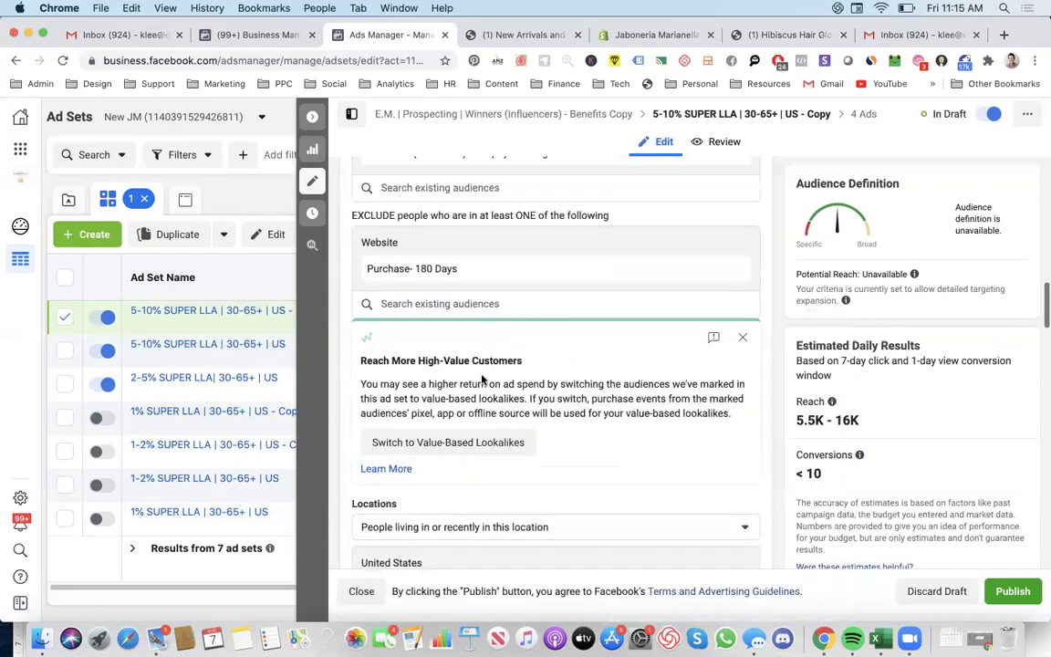
scroll(456, 365, "down", 5)
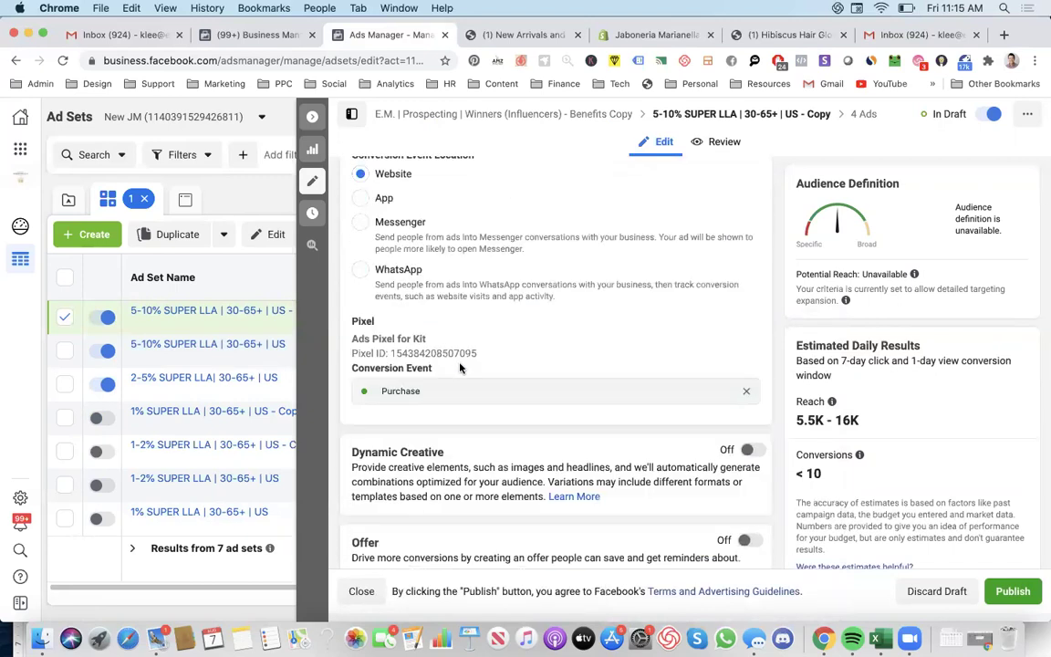
left_click(937, 591)
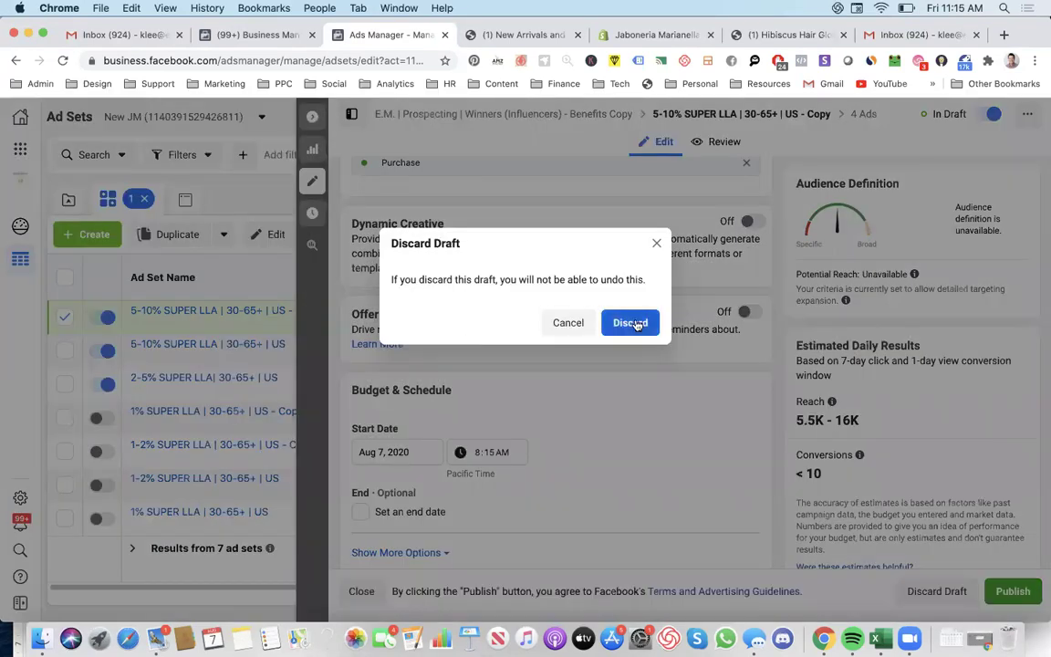
left_click(629, 323)
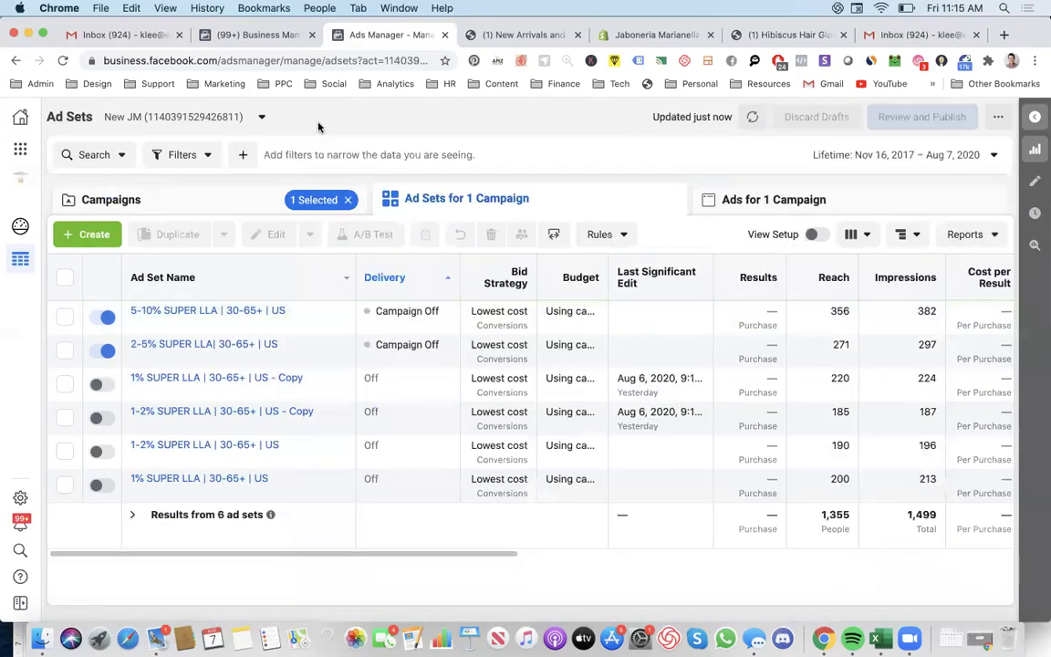
Step: Return to the campaigns, open the ads of the first Prospecting Testing US ABO campaign, and examine their budgets, results and reach
left_click(343, 199)
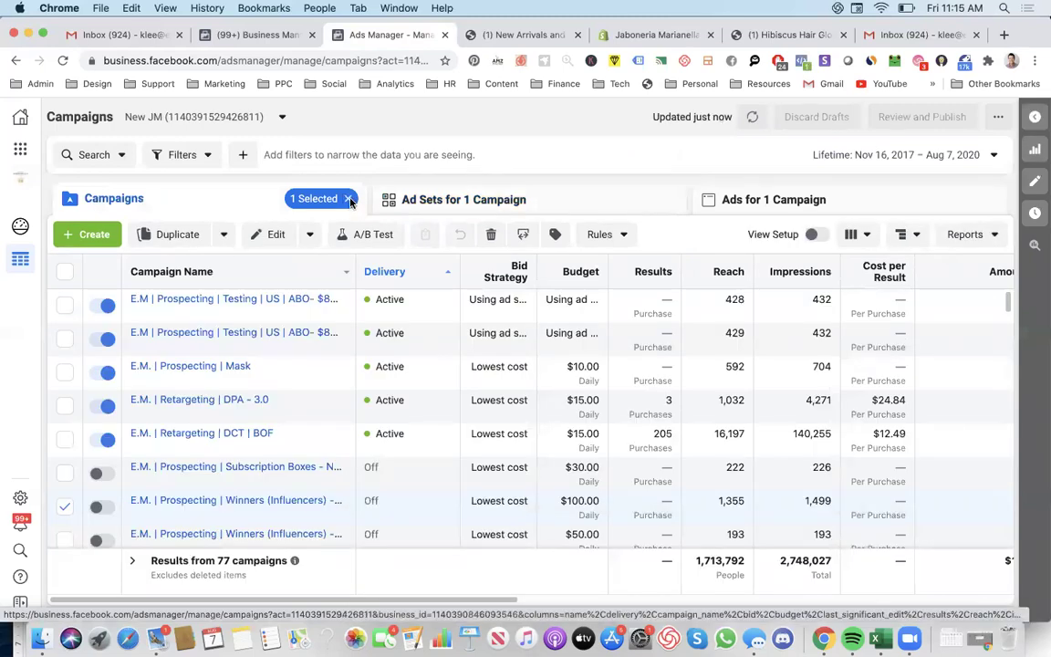
left_click(730, 312)
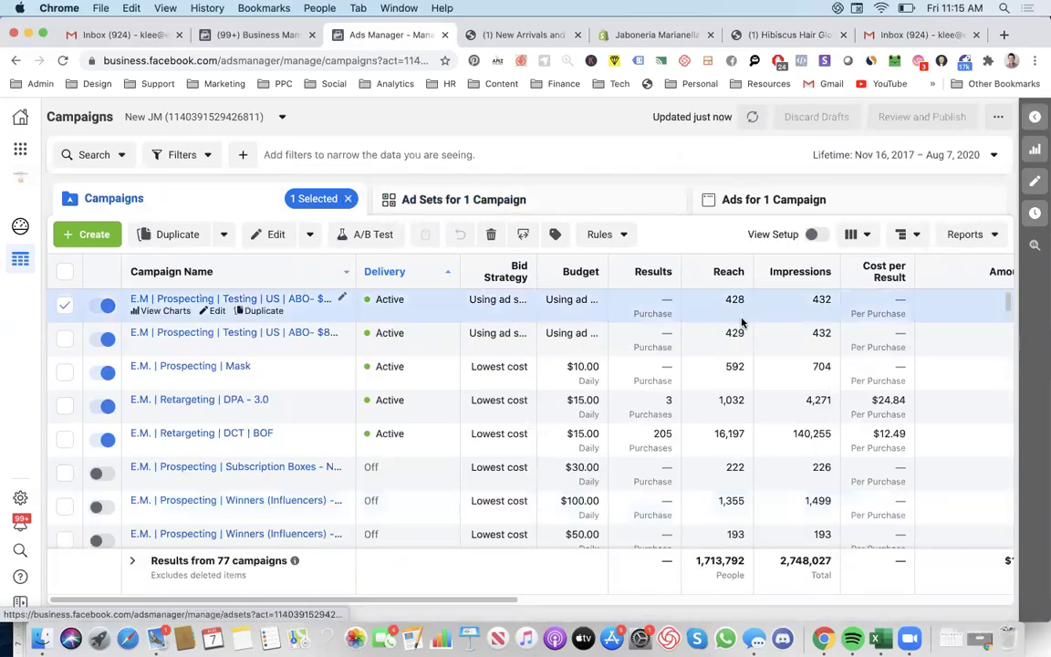
left_click(752, 211)
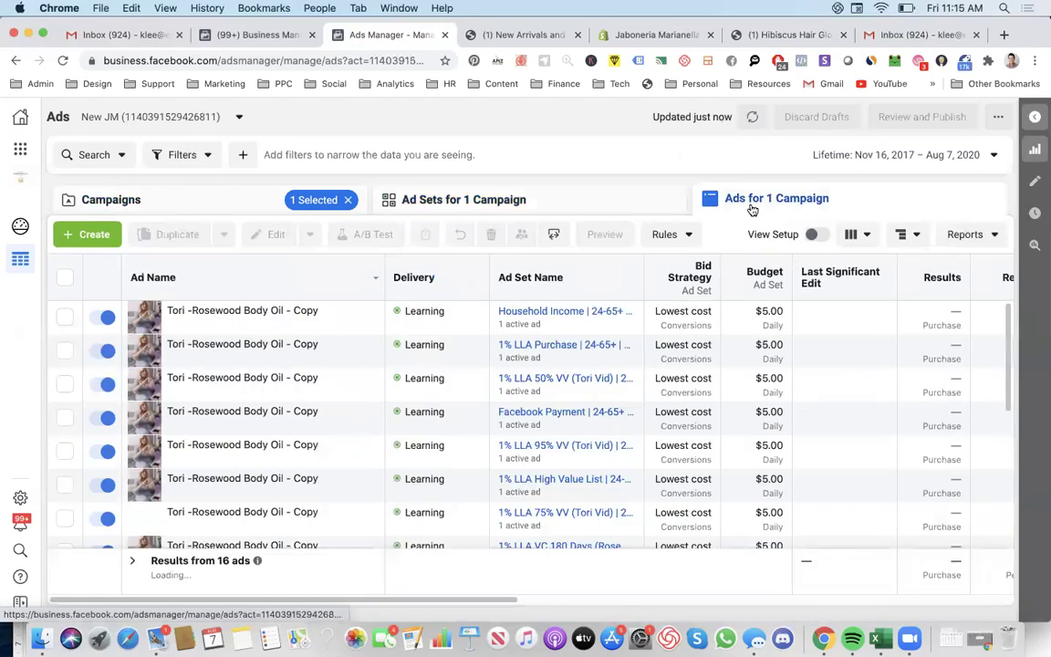
left_click(766, 325)
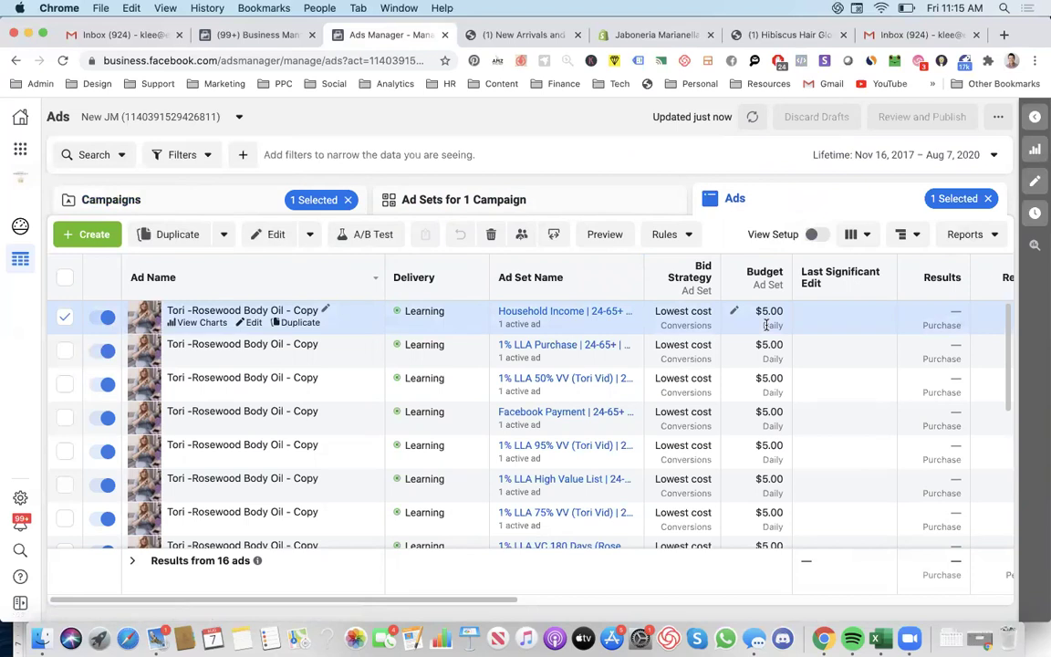
scroll(786, 340, "right", 5)
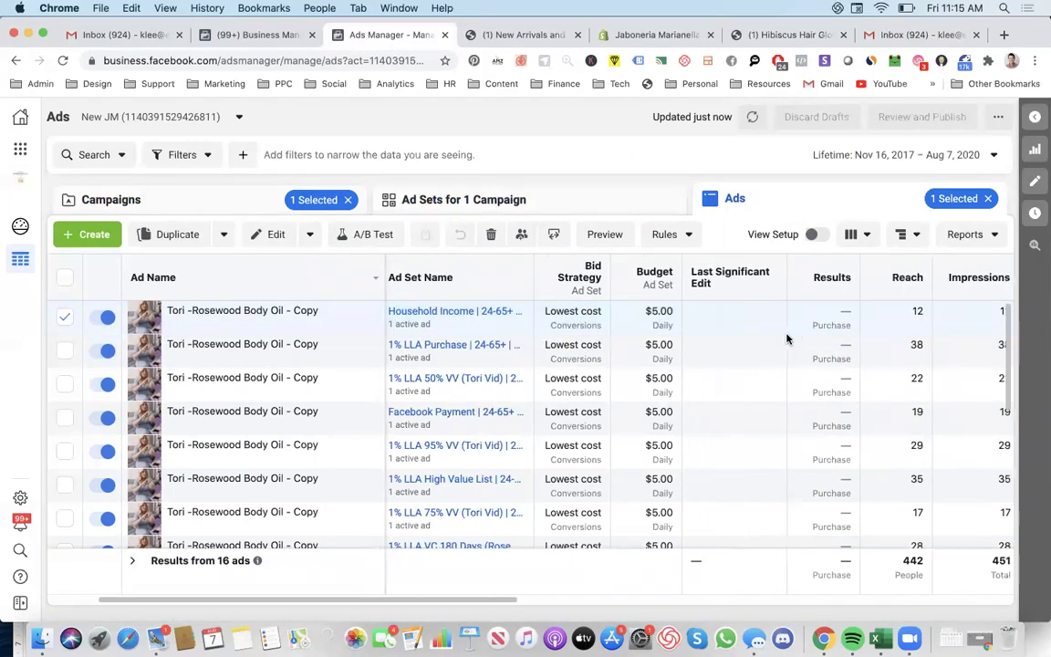
Step: View the testing campaign's ad sets and open the ads of the Skincare | 24-65+ | Women ad set
left_click(456, 199)
left_click(668, 329)
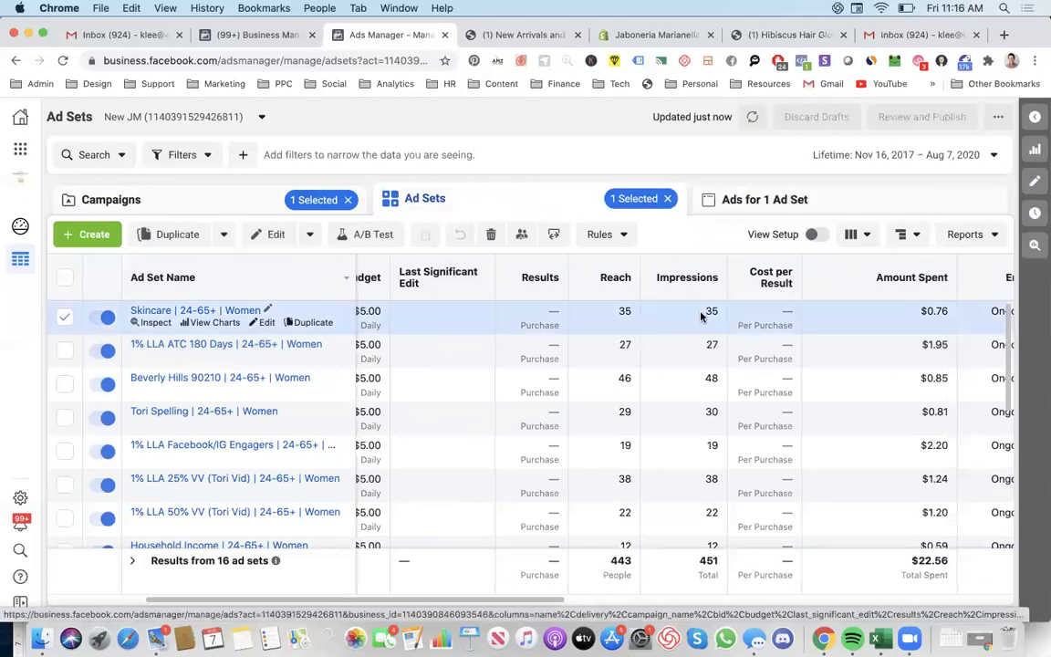
left_click(766, 198)
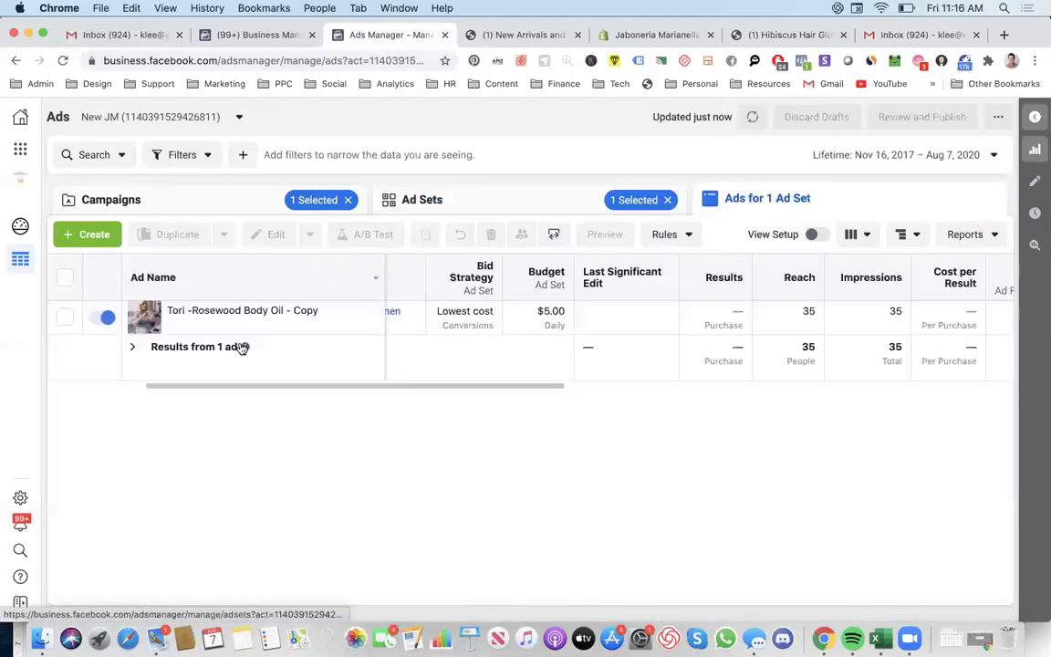
Step: Duplicate the Tori -Rosewood Body Oil - Copy ad once into its original campaign and review the new draft's ad setup
left_click(279, 324)
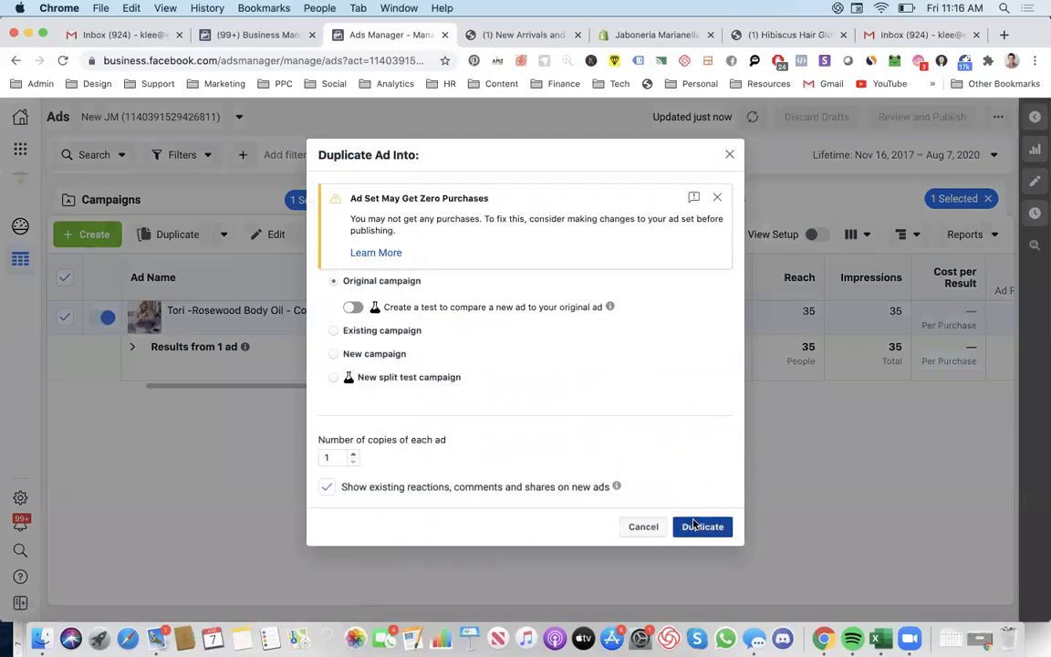
left_click(695, 526)
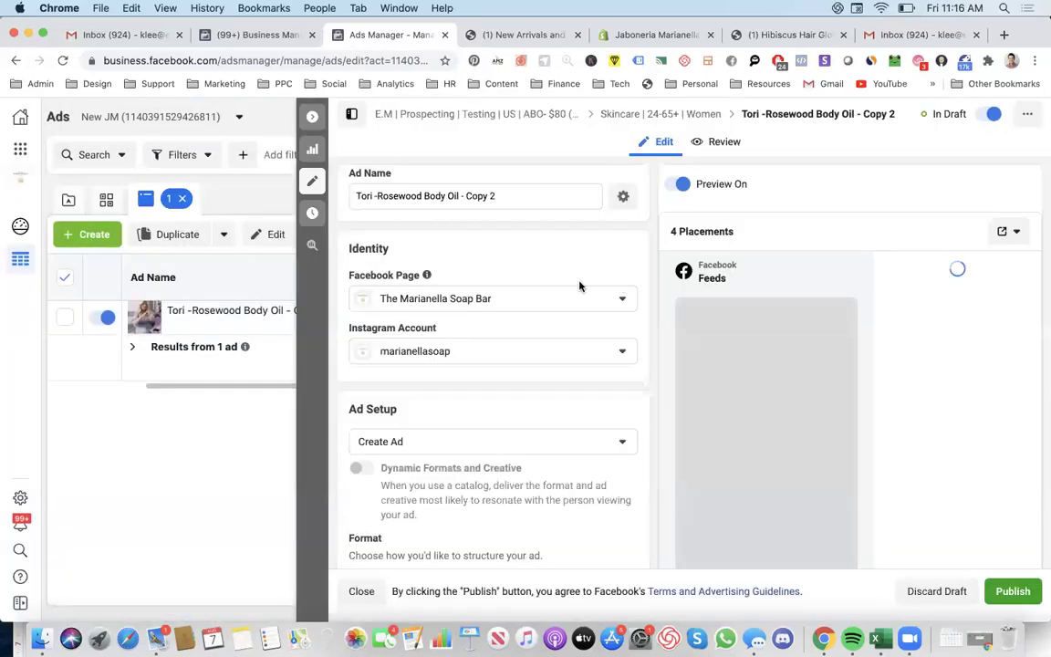
scroll(566, 301, "down", 5)
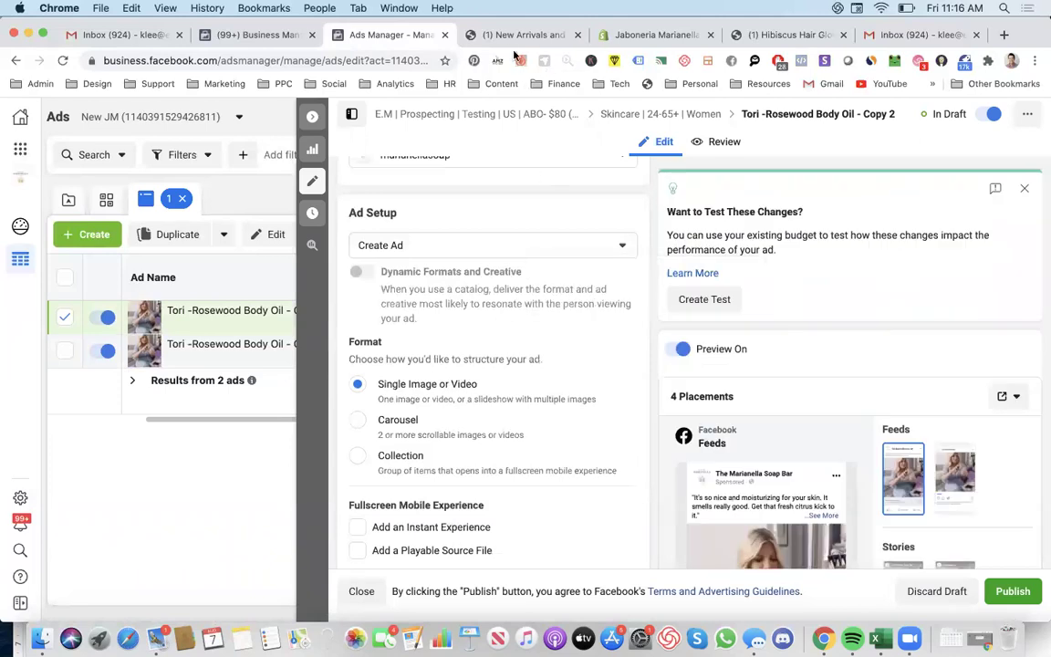
Step: Switch to the Shopify Sales by product report and examine the best-selling products' net quantities and sales
left_click(534, 37)
left_click(654, 35)
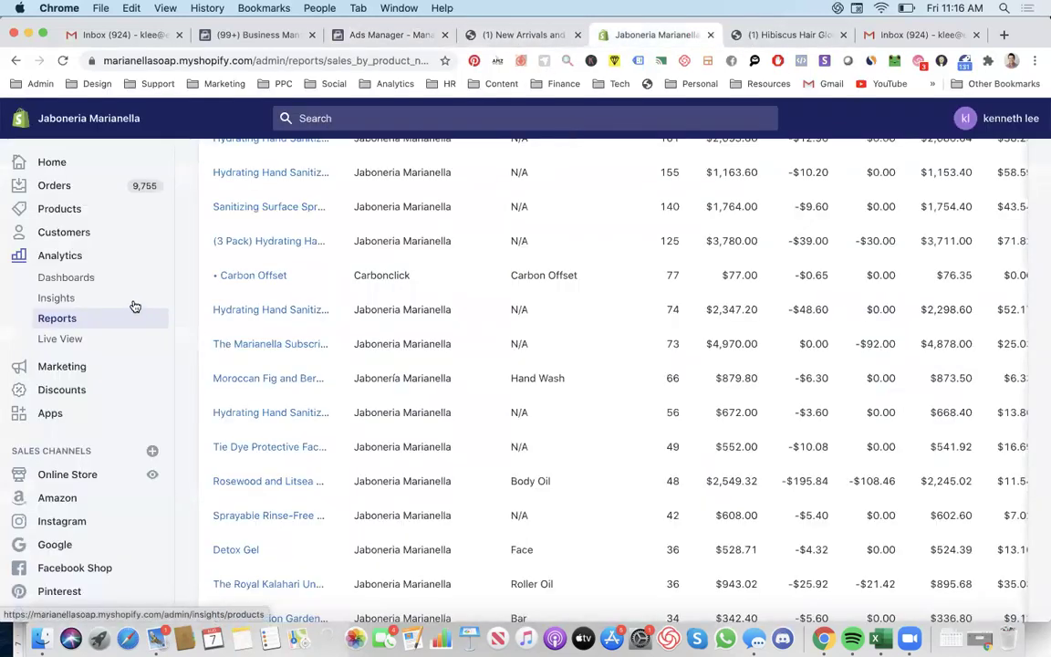
scroll(220, 275, "up", 2)
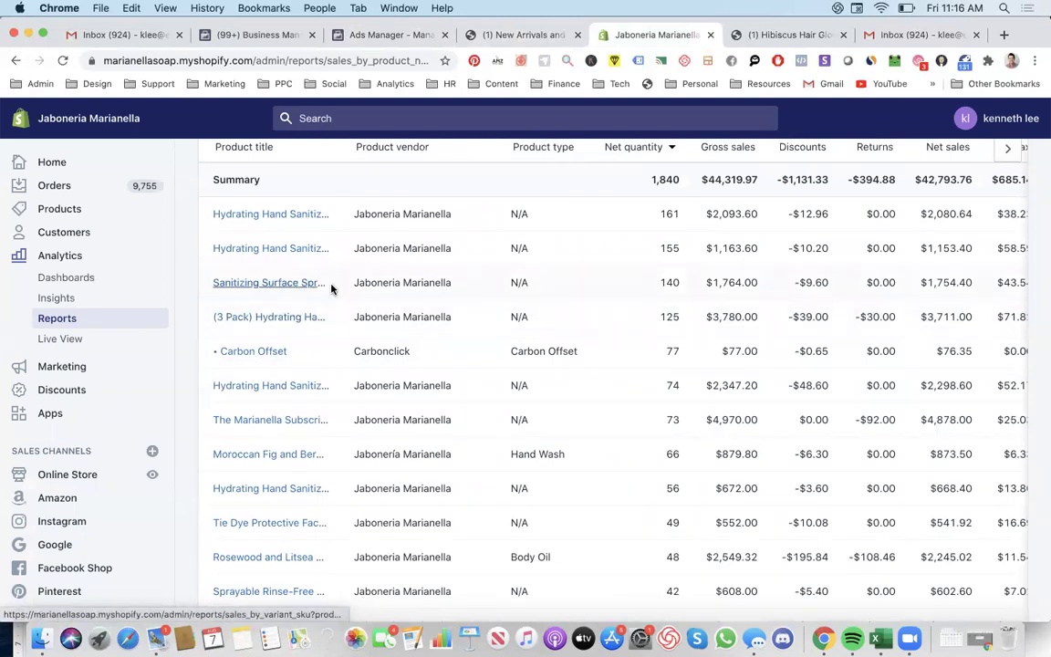
scroll(283, 421, "down", 2)
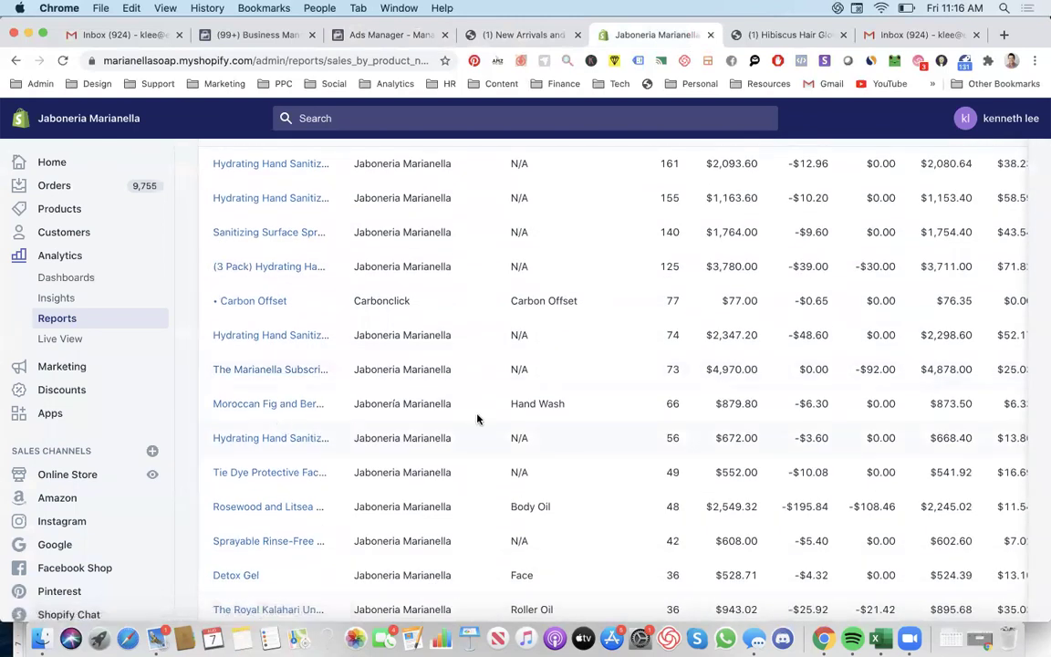
scroll(647, 374, "up", 8)
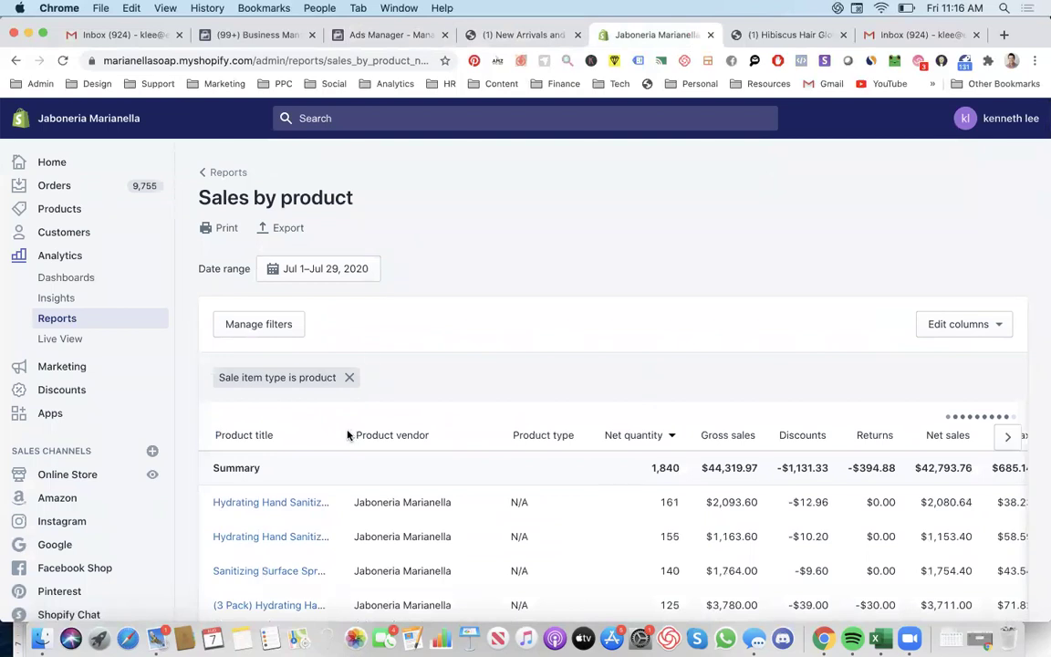
Step: Find Rosewood and Litsea Cubeba Imperial Jade Body Oil in the product sales report and open its sales by variant SKU
scroll(347, 435, "down", 1)
scroll(348, 431, "down", 5)
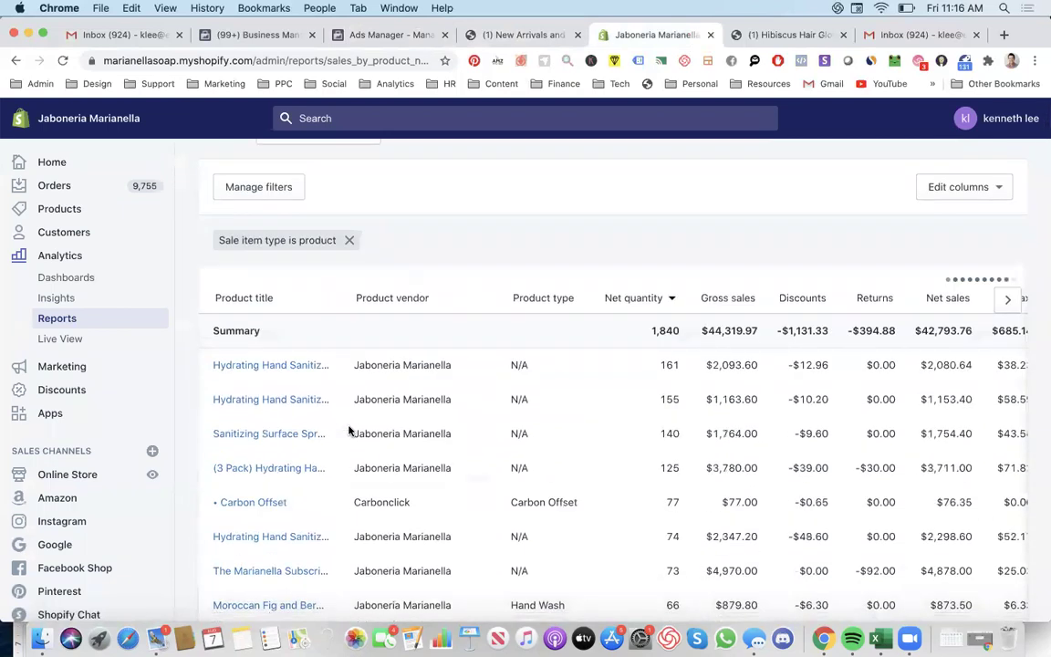
scroll(348, 429, "down", 2)
scroll(348, 429, "down", 7)
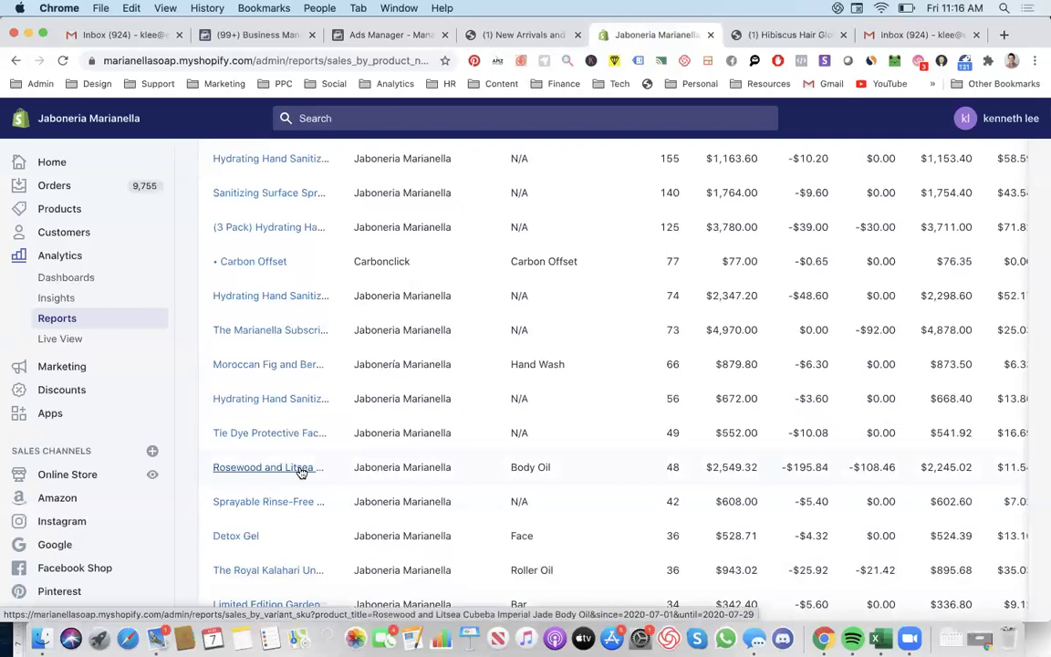
left_click(301, 469)
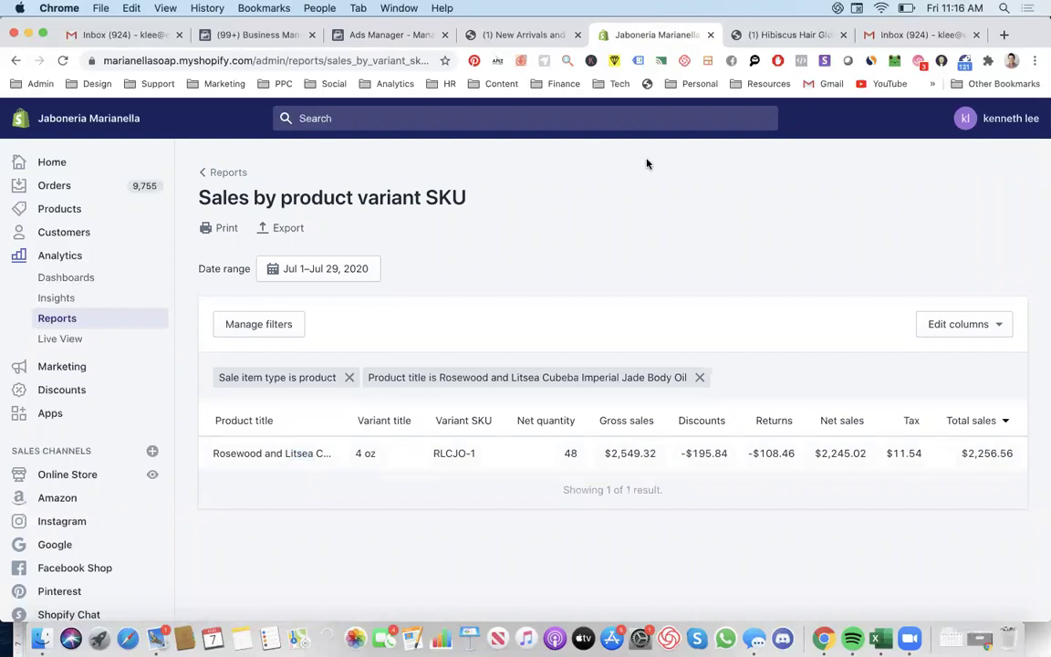
Step: Switch to the Marianella store website and search its products for "rosewood and litsea body oil"
left_click(787, 35)
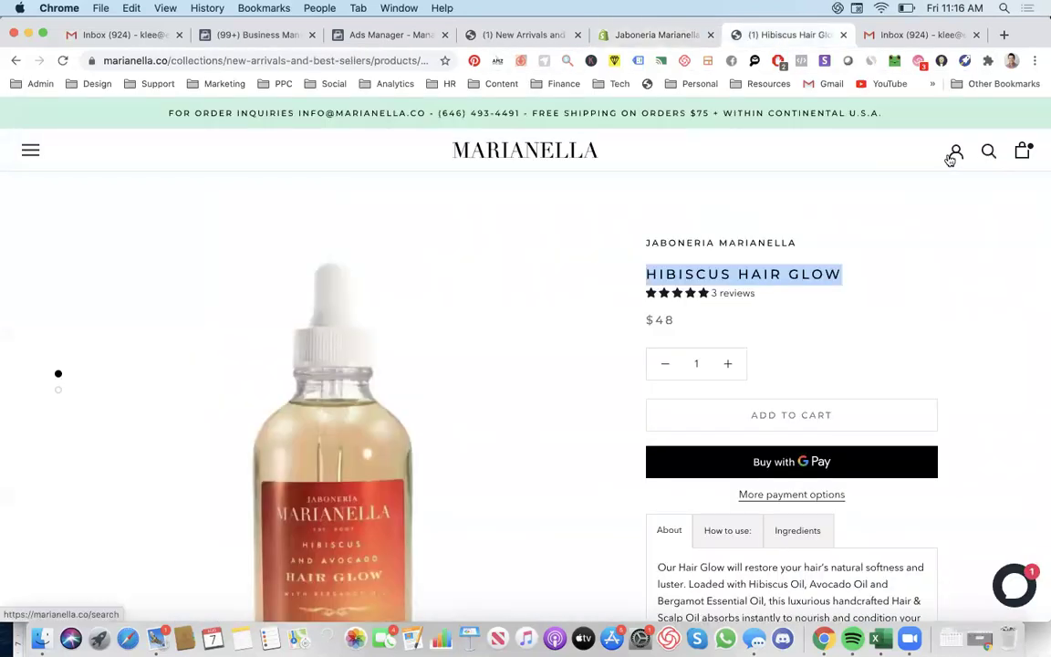
left_click(989, 150)
type("rosew")
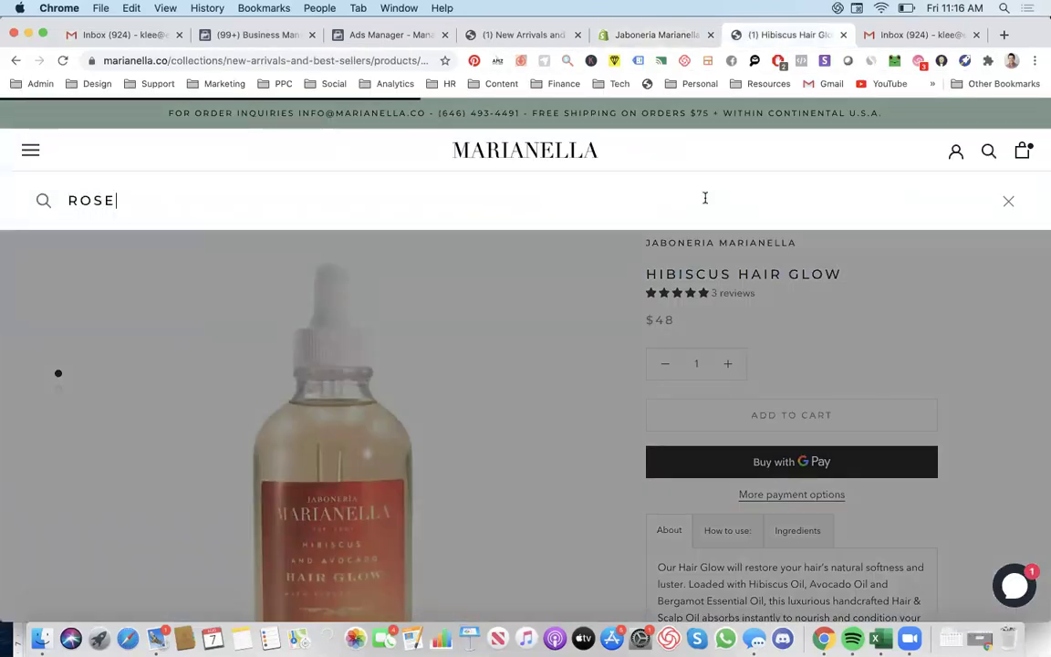
type("ood ")
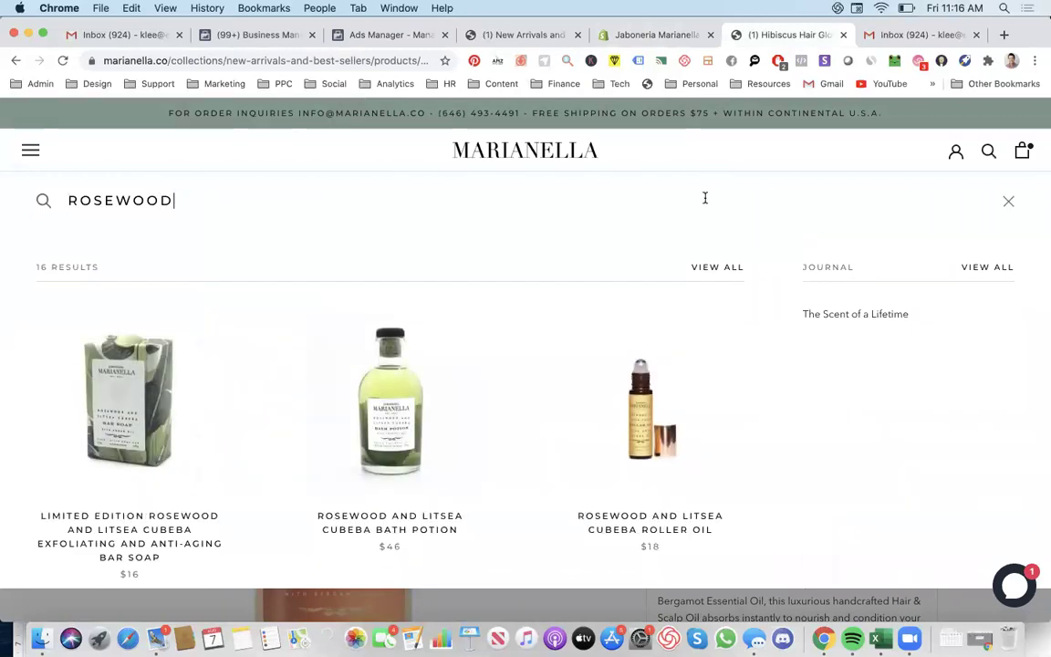
type("and lit")
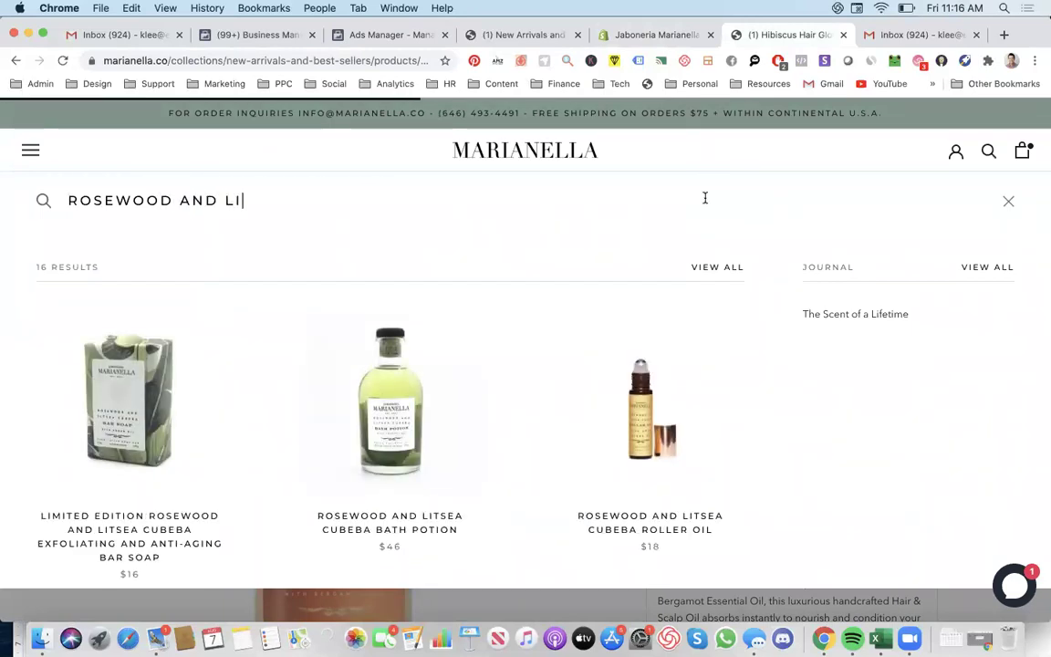
type("sea")
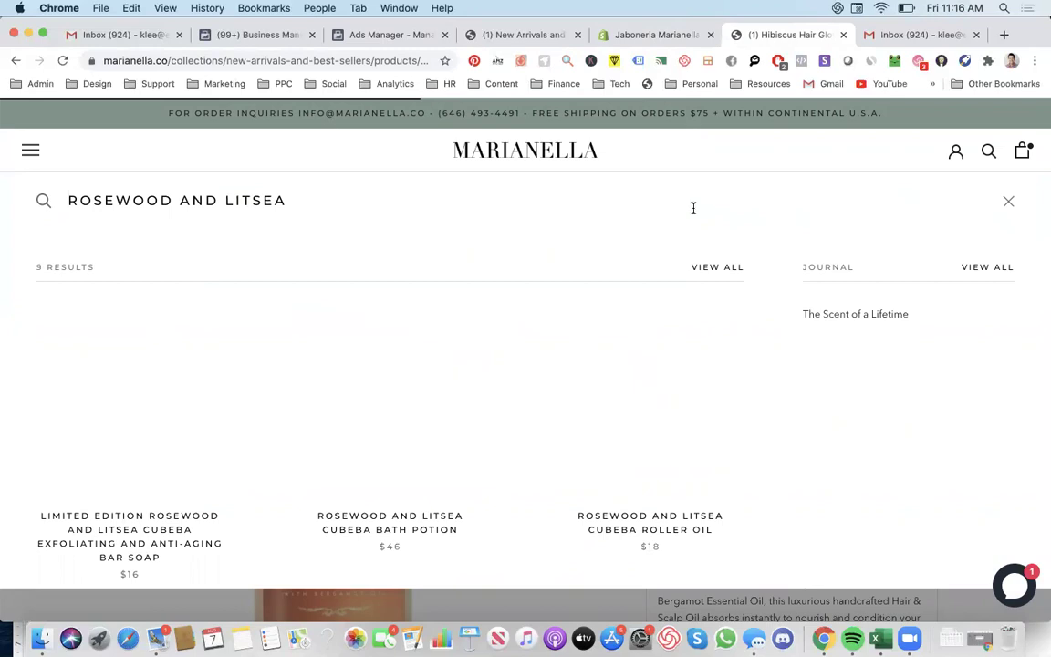
type(" body ou")
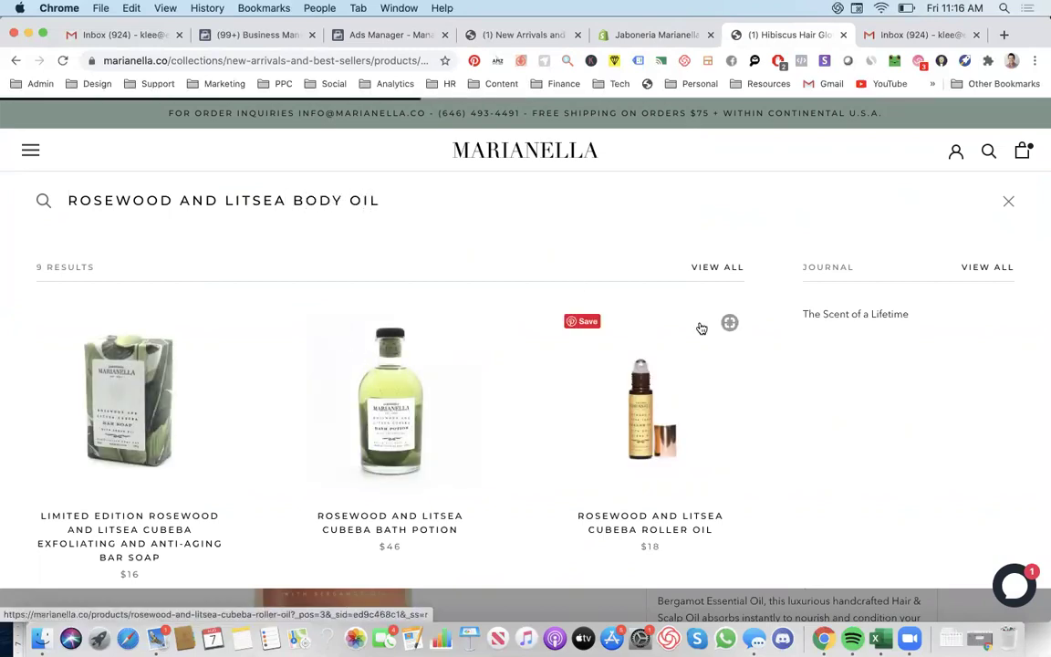
Step: Open the Rosewood and Litsea Cubeba Imperial Jade Body Oil product page and examine its size choices, price and purchase options
left_click(274, 331)
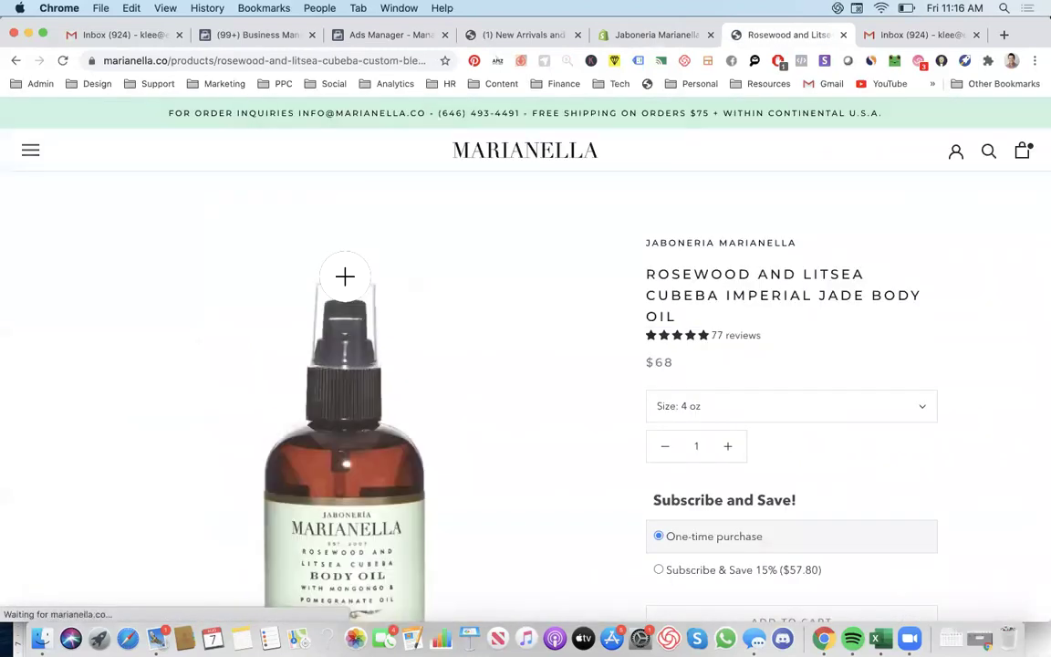
scroll(427, 369, "down", 4)
scroll(580, 244, "up", 1)
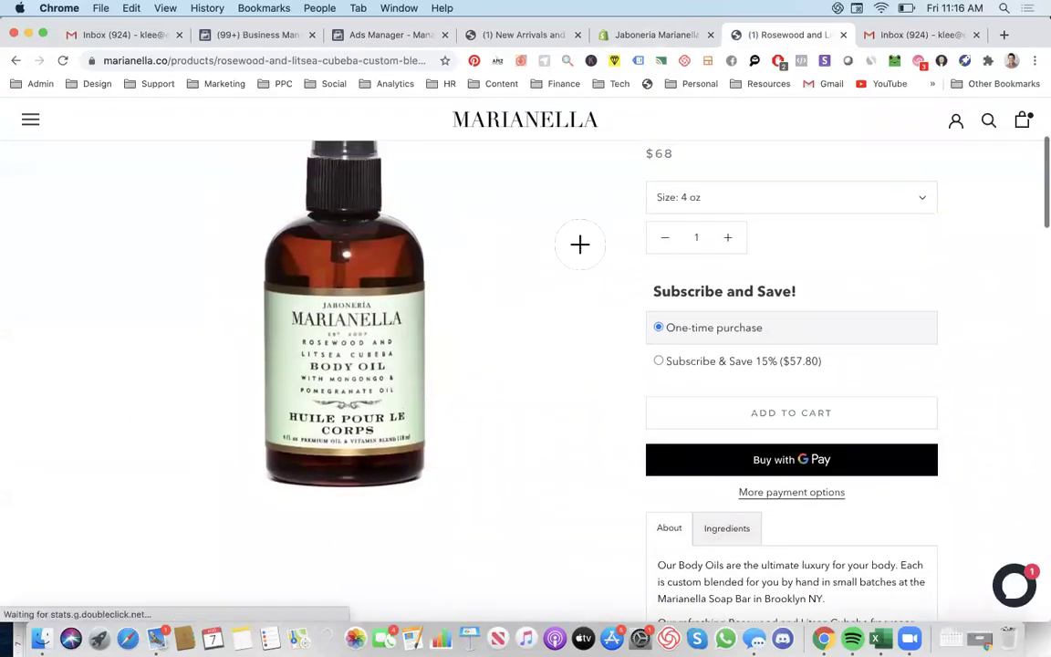
left_click(680, 195)
left_click(694, 204)
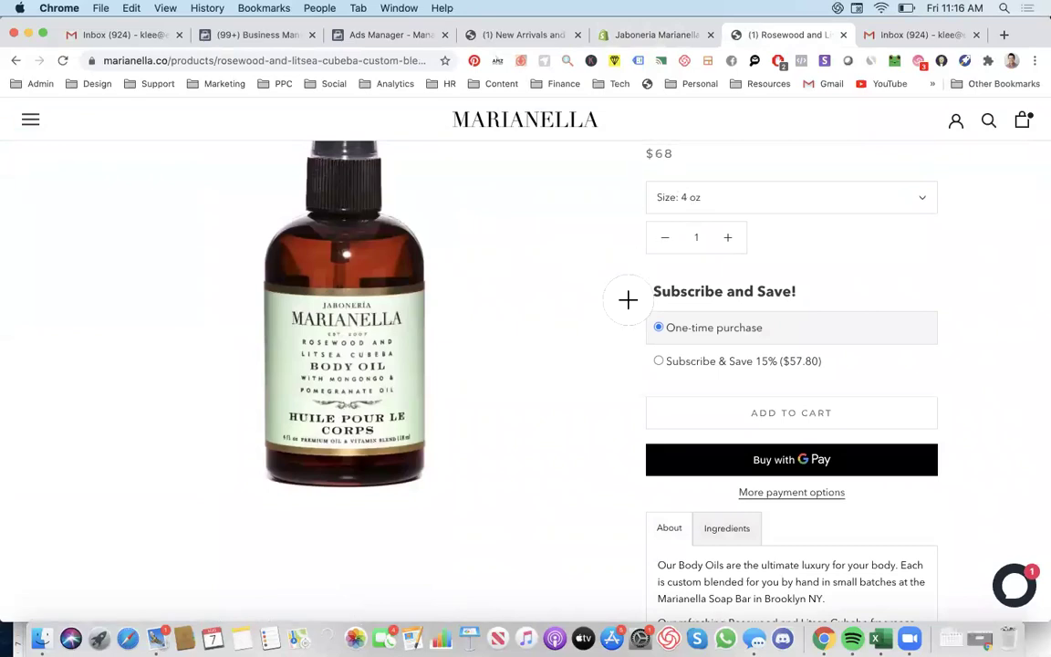
scroll(628, 301, "up", 2)
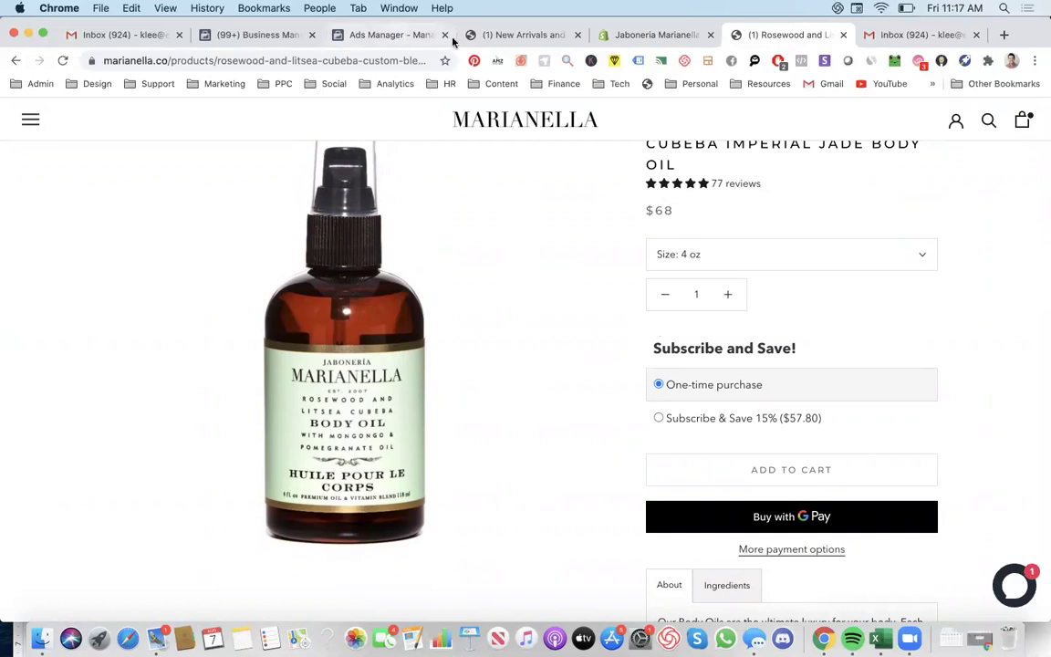
Step: In Ads Manager, clear the current video from the selected Rosewood Body Oil Copy 2 ad and start adding an image instead
left_click(407, 34)
scroll(592, 361, "down", 3)
scroll(592, 361, "down", 10)
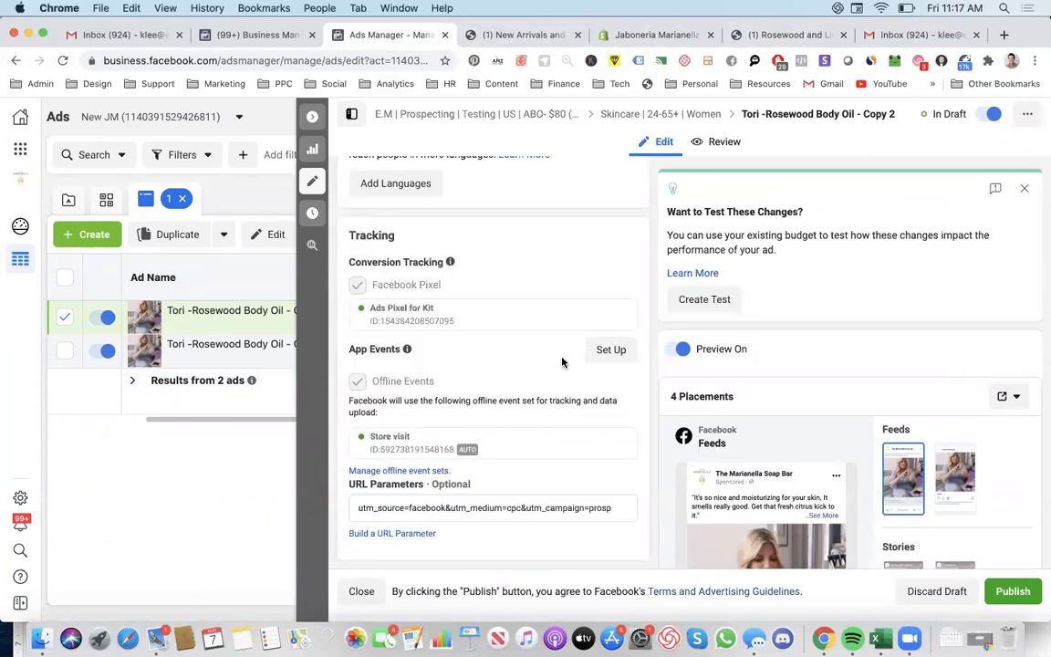
scroll(563, 363, "up", 8)
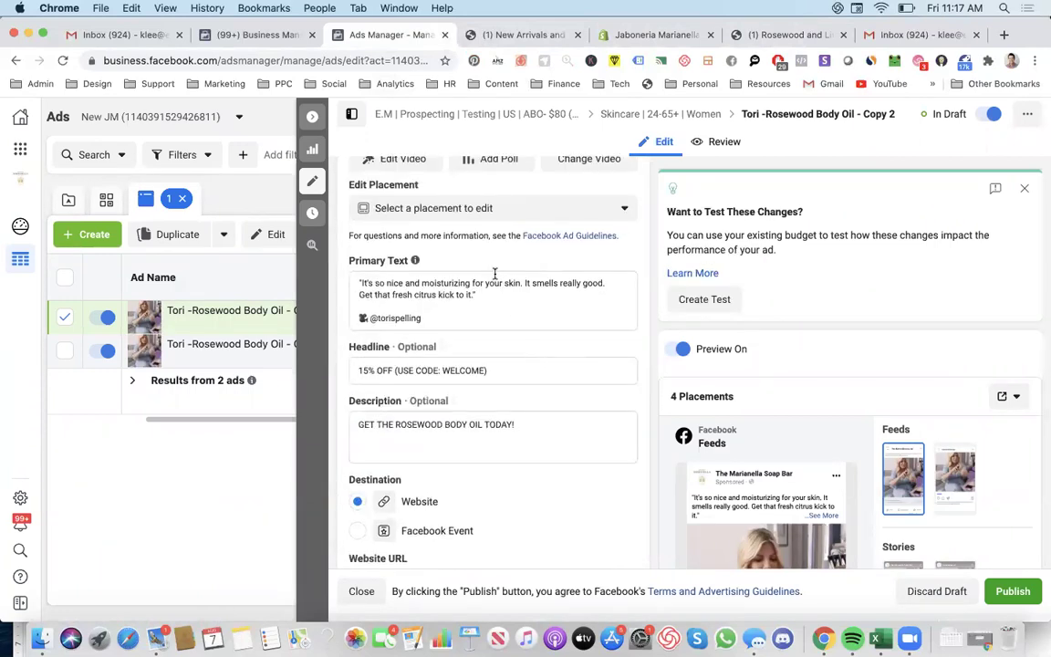
scroll(434, 214, "up", 3)
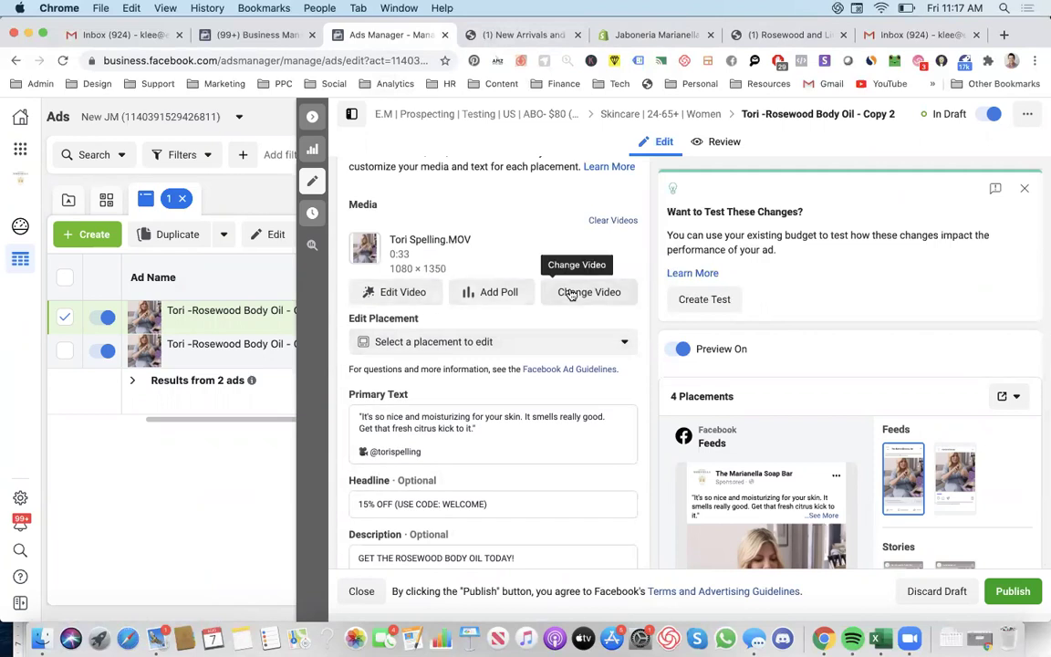
left_click(609, 221)
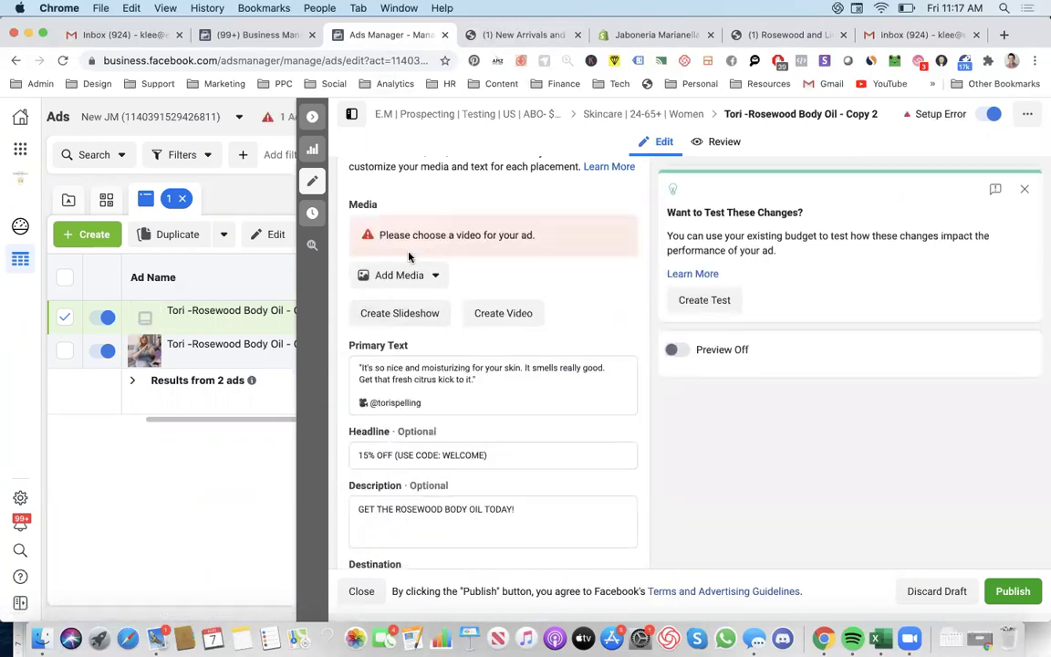
left_click(402, 275)
left_click(401, 307)
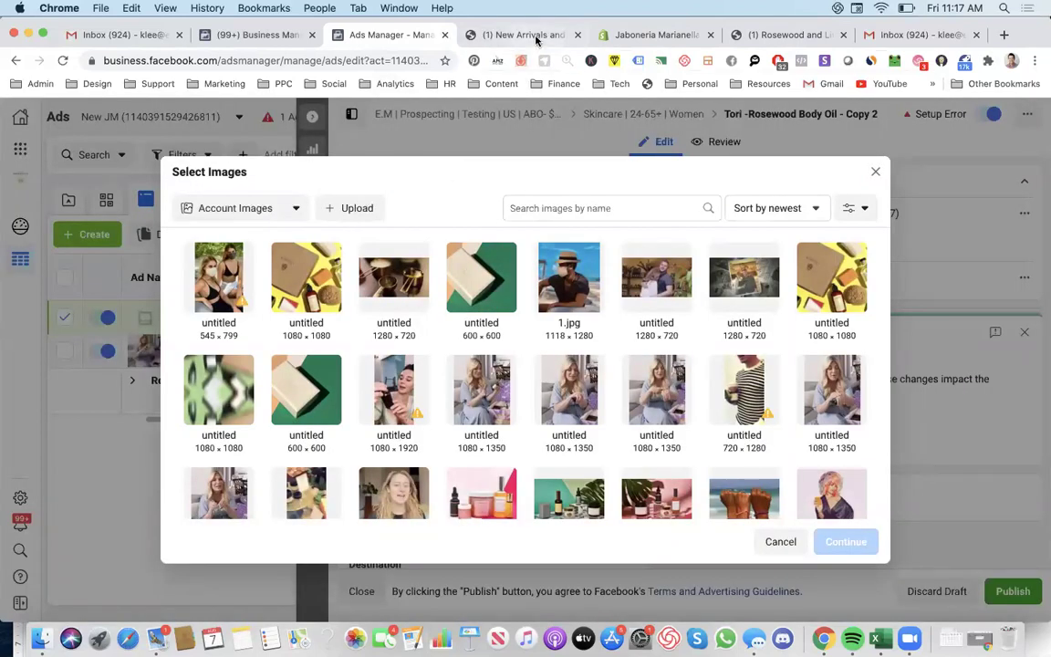
Step: Save the enlarged bottle photo from the Rosewood body oil product page to the Desktop as Rosewood_Oil_1080x1080 in JPEG format
left_click(511, 35)
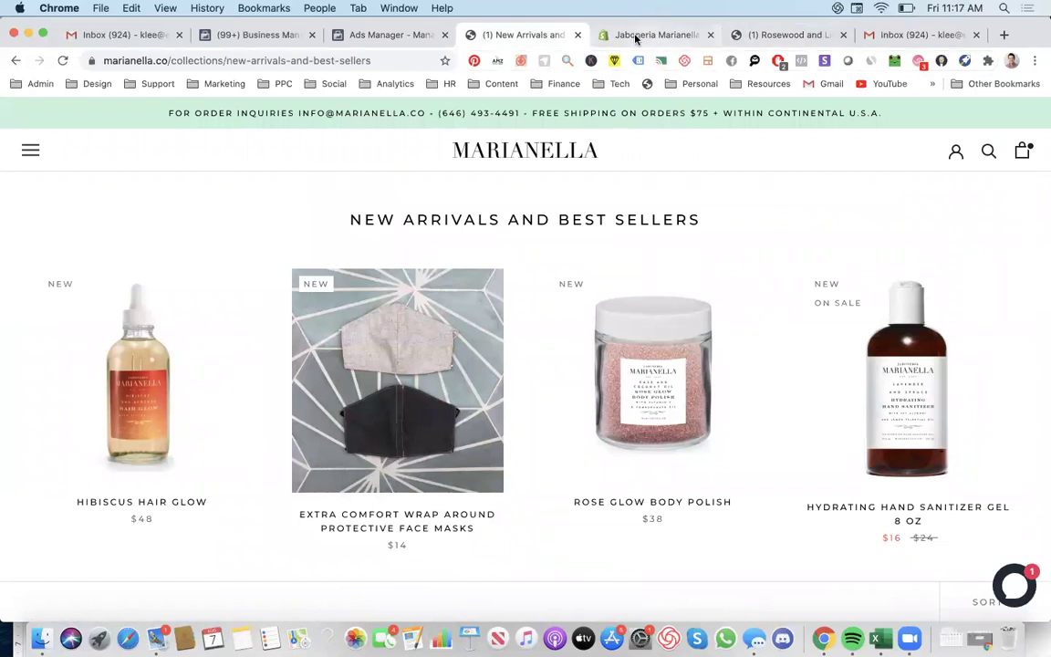
left_click(647, 34)
left_click(790, 35)
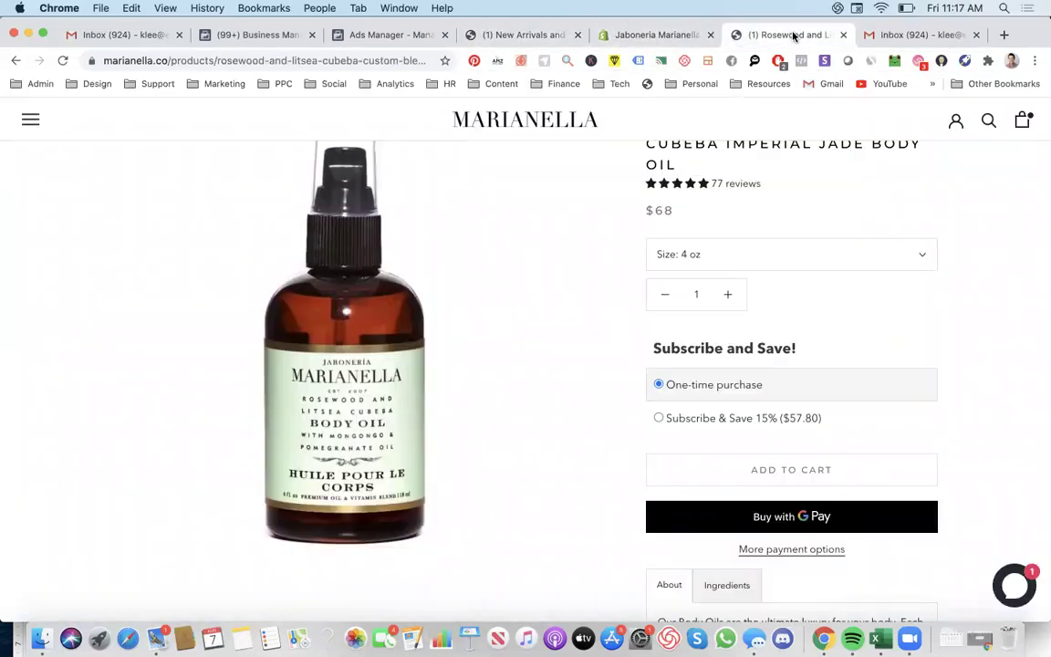
right_click(290, 294)
left_click(340, 276)
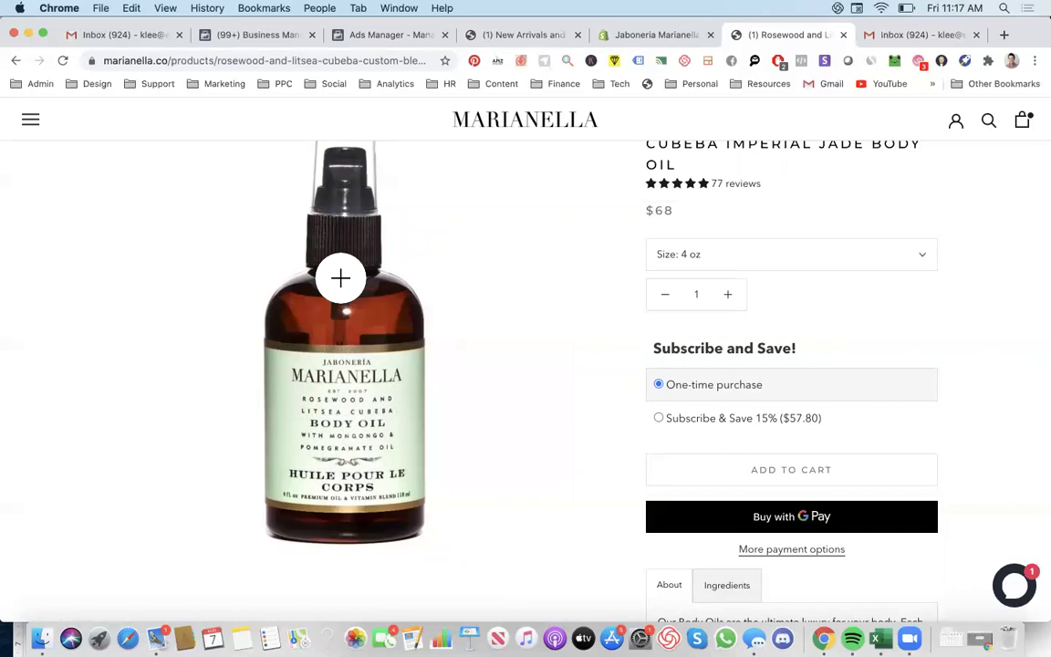
left_click(500, 271)
right_click(516, 265)
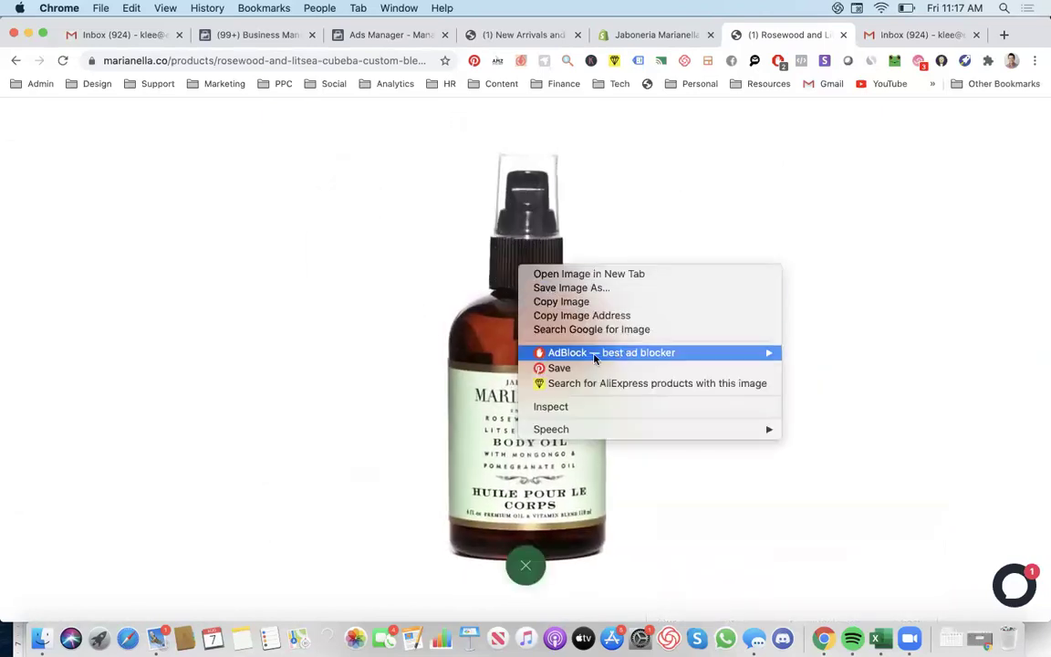
left_click(596, 289)
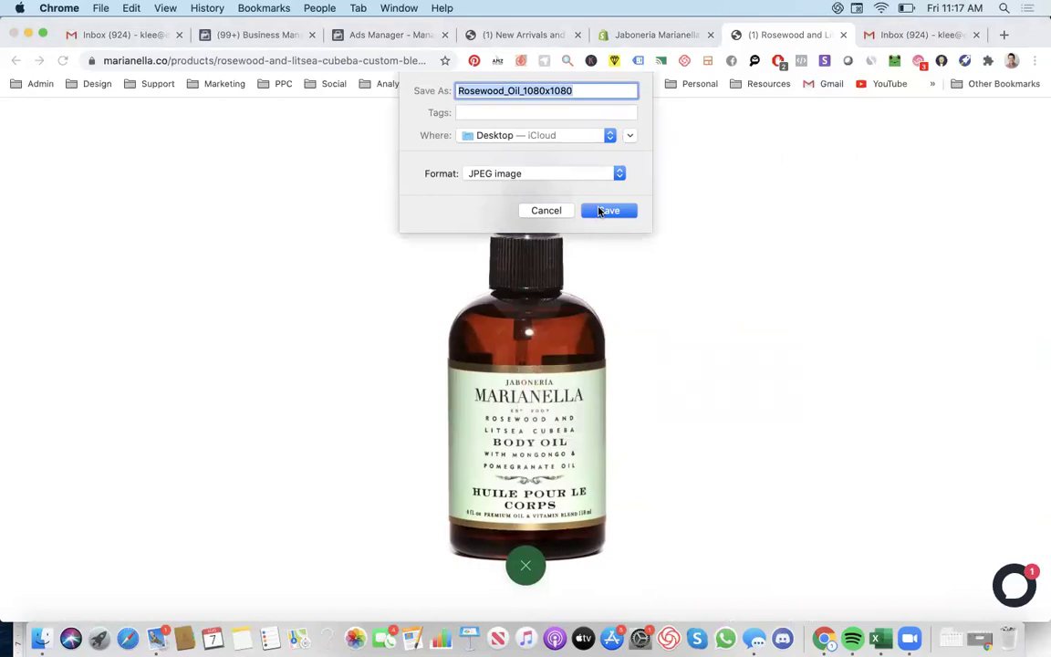
left_click(600, 211)
Step: Return to Ads Manager and open the file chooser for uploading a new image
left_click(374, 37)
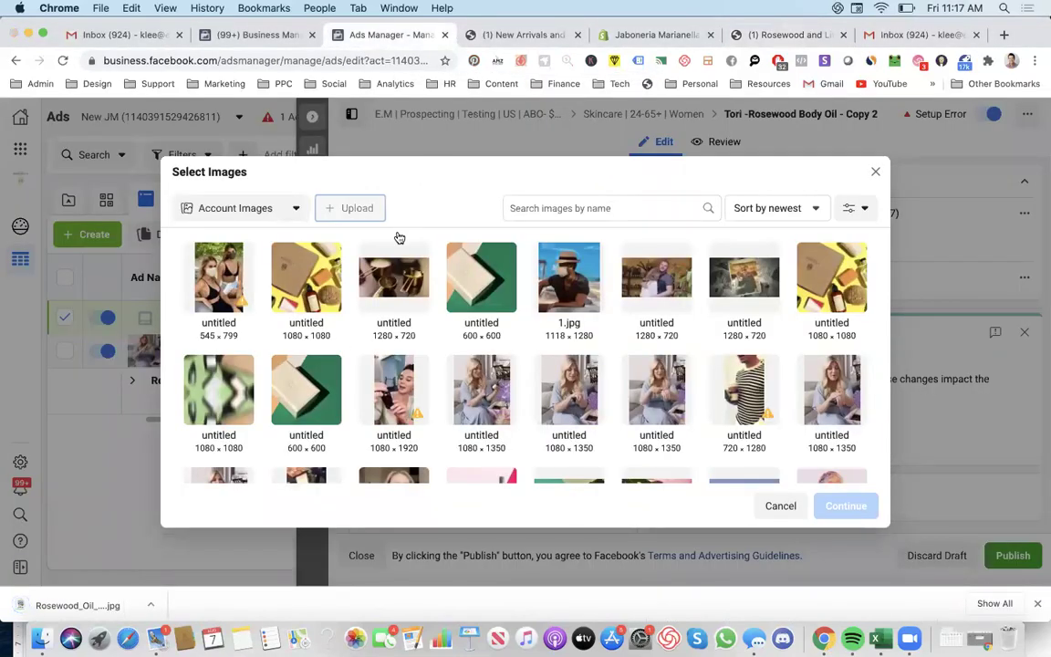
left_click(352, 208)
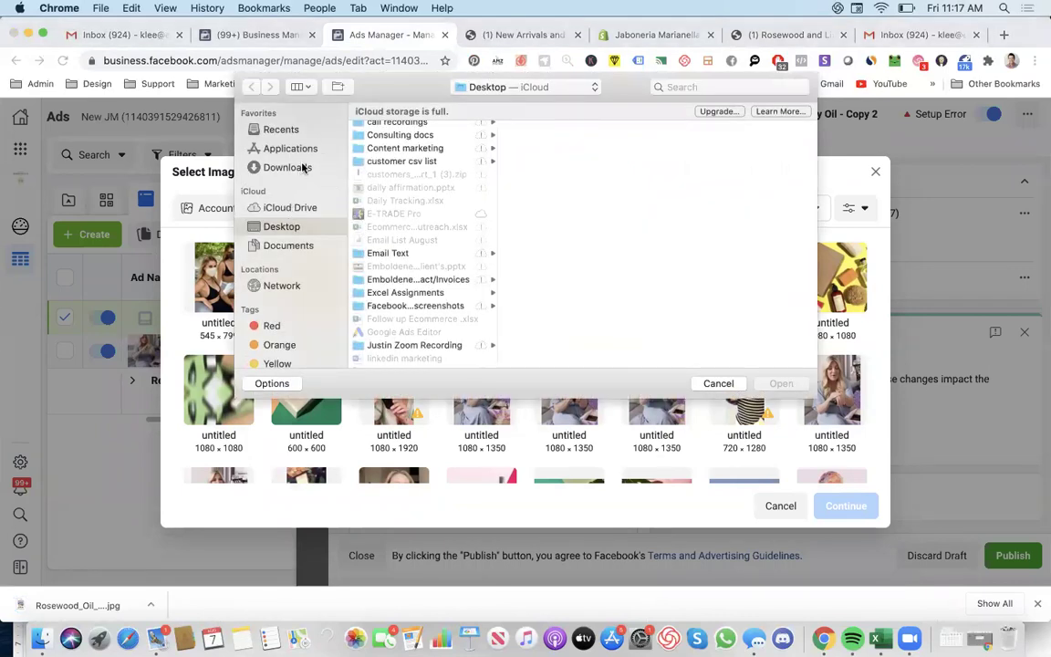
Step: Look through the Downloads, Applications and Recents folders for the saved Rosewood oil image
left_click(287, 168)
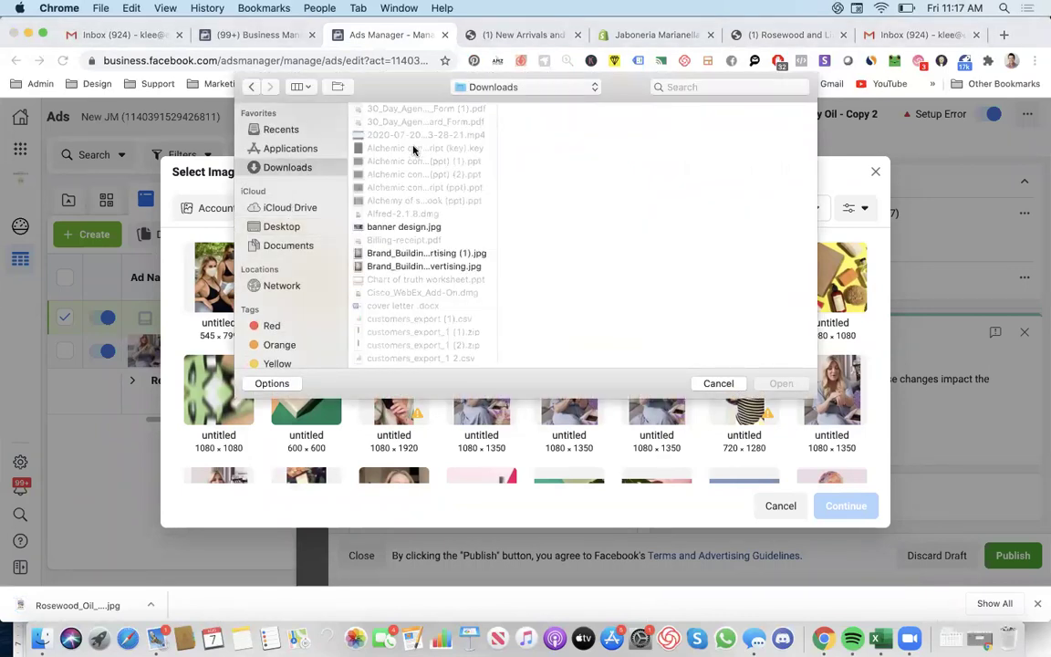
left_click(301, 148)
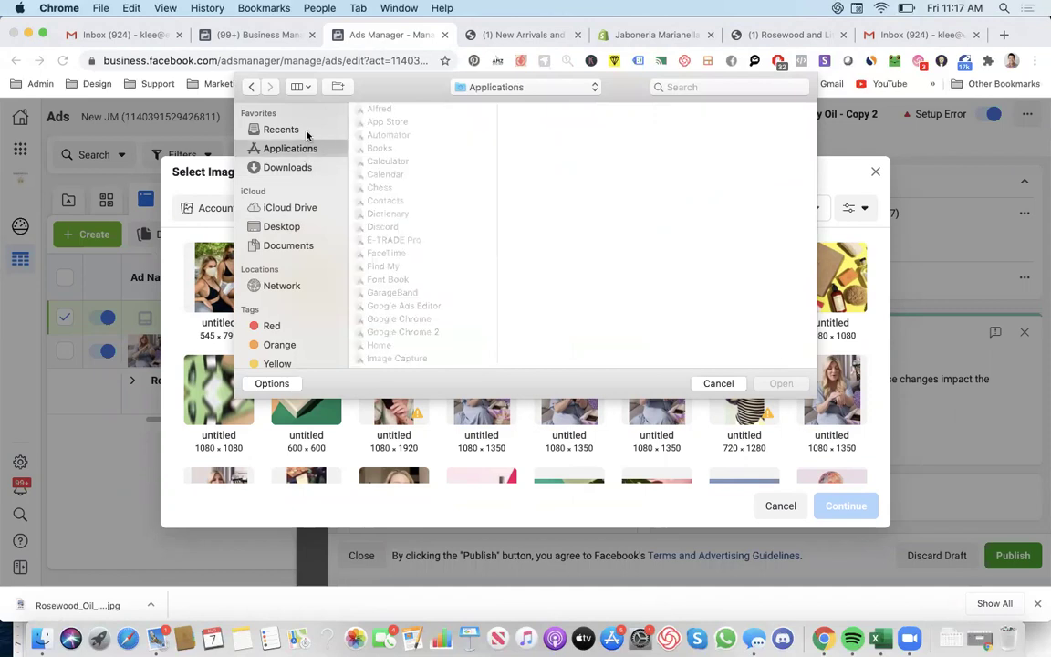
left_click(279, 128)
left_click(356, 127)
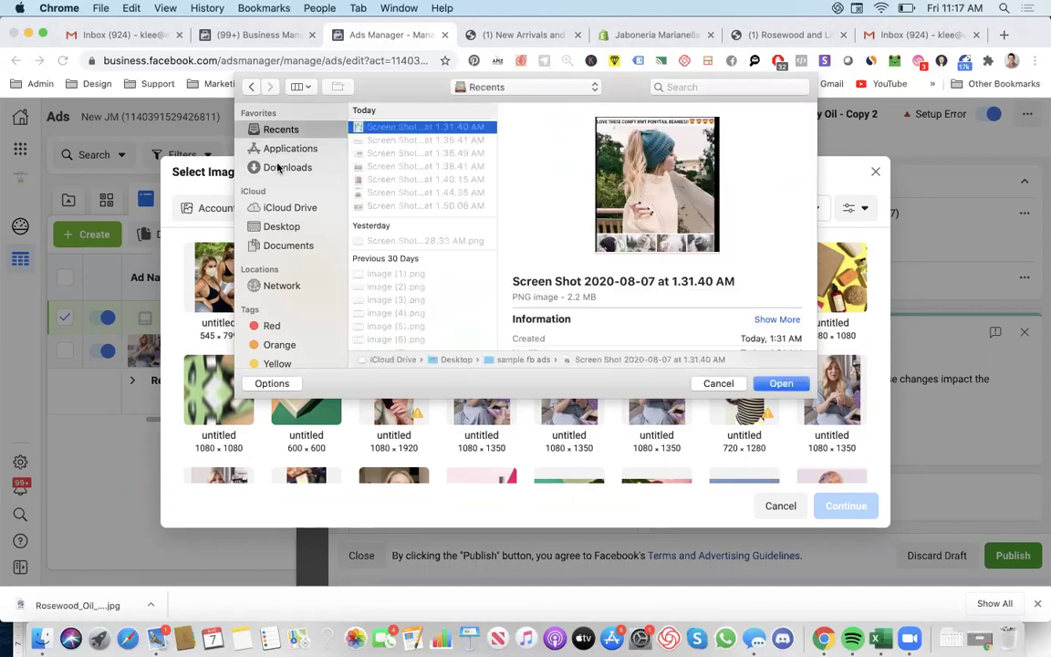
left_click(280, 167)
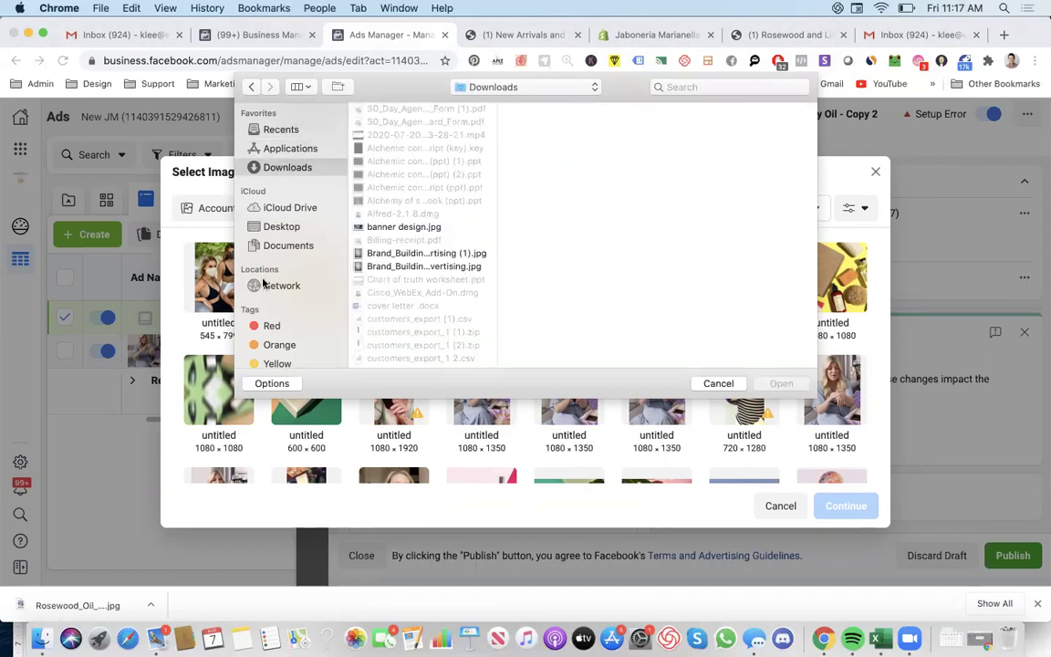
scroll(399, 294, "down", 10)
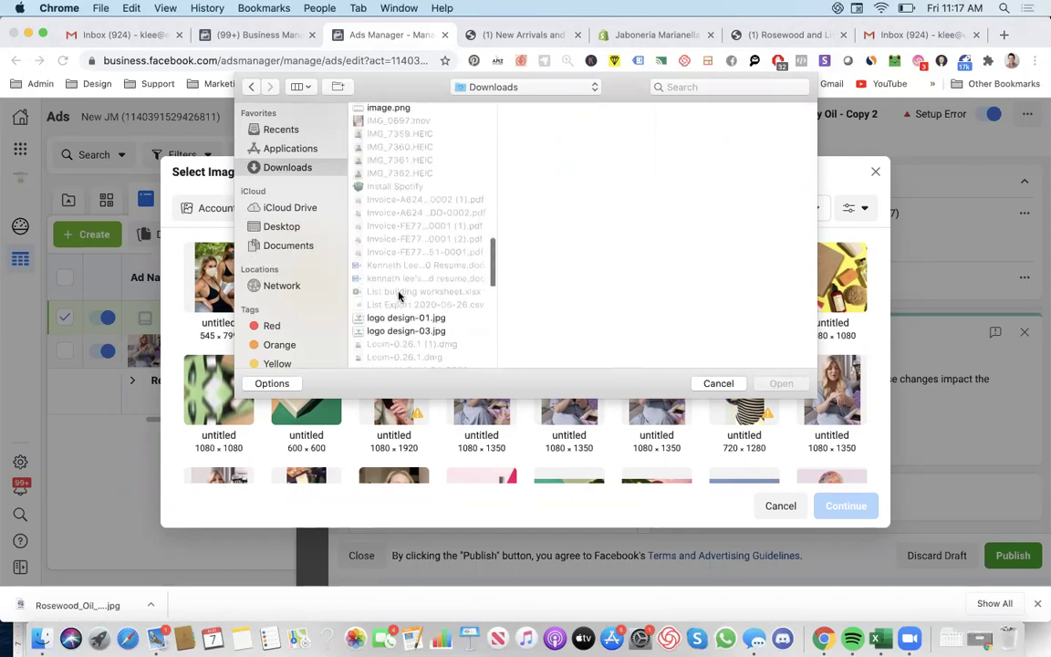
scroll(399, 294, "down", 3)
scroll(410, 238, "up", 1)
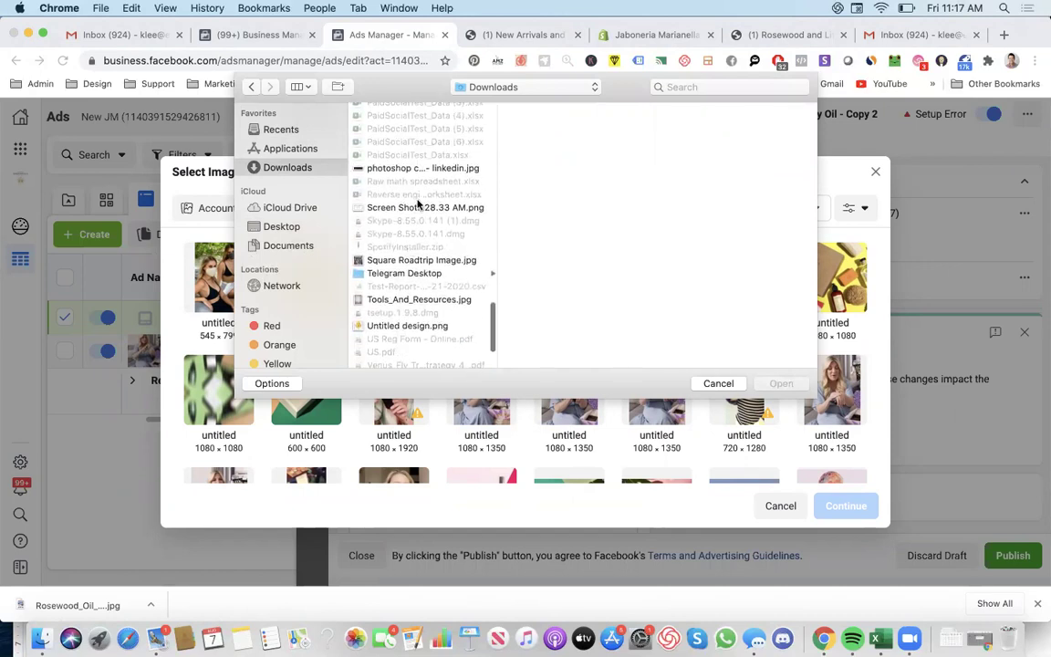
left_click(416, 208)
left_click(381, 167)
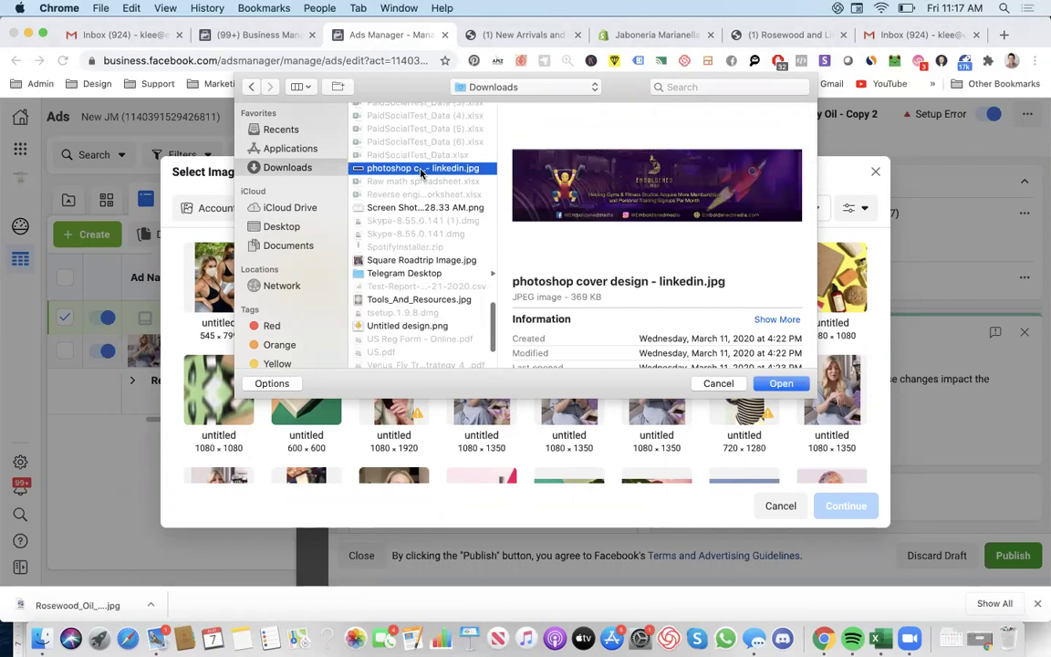
scroll(420, 237, "down", 3)
left_click(420, 239)
left_click(383, 213)
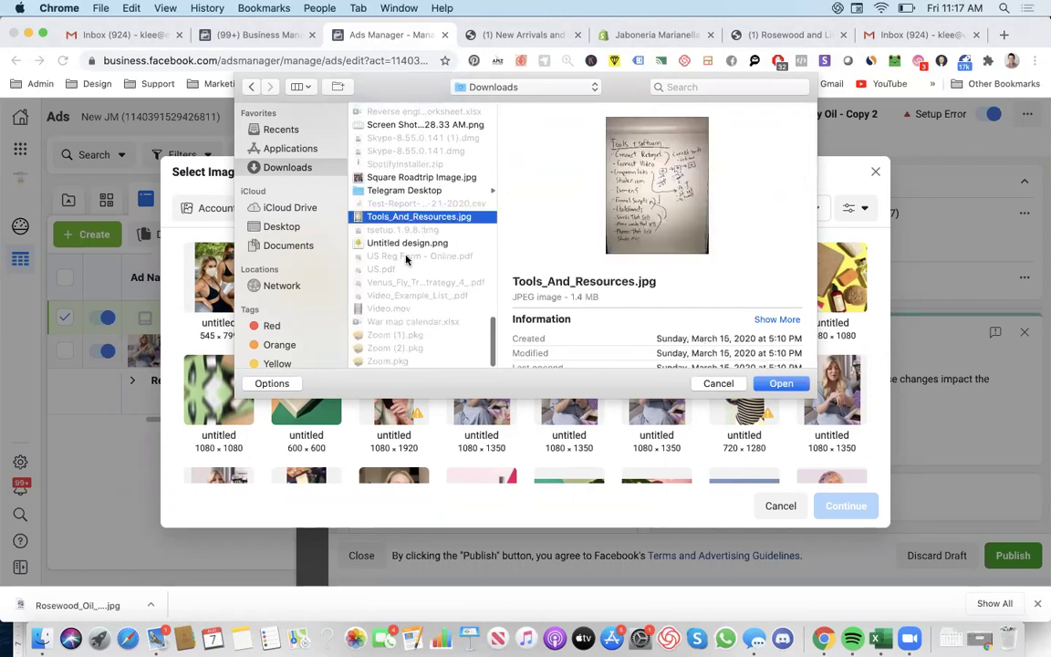
Step: Check the Documents folder and go through the image files in Downloads again for the saved bottle photo
left_click(288, 245)
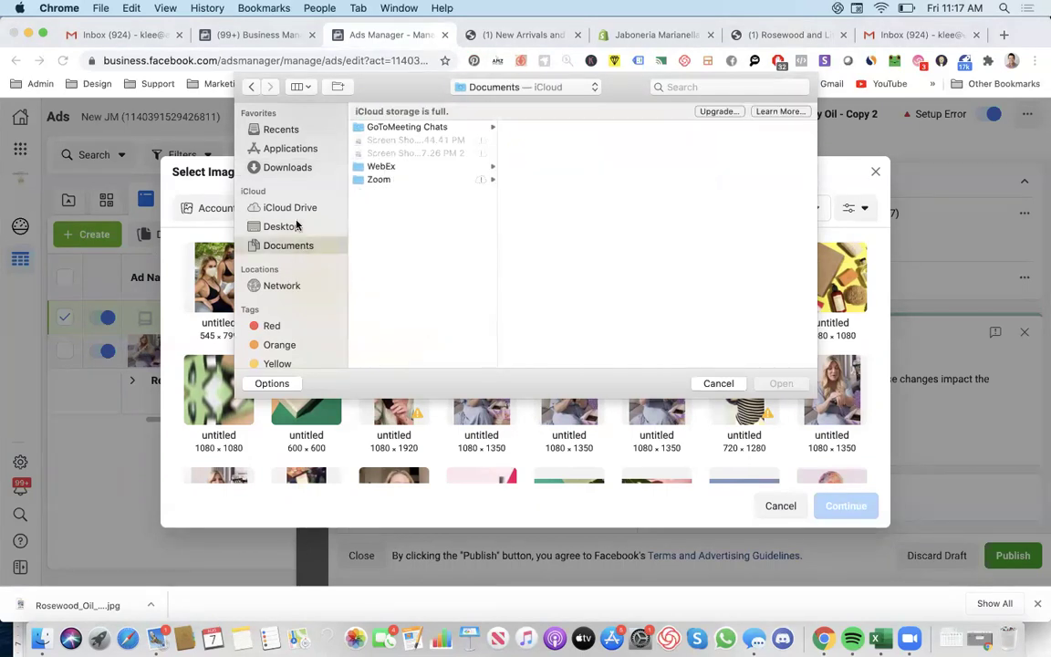
left_click(290, 149)
left_click(286, 167)
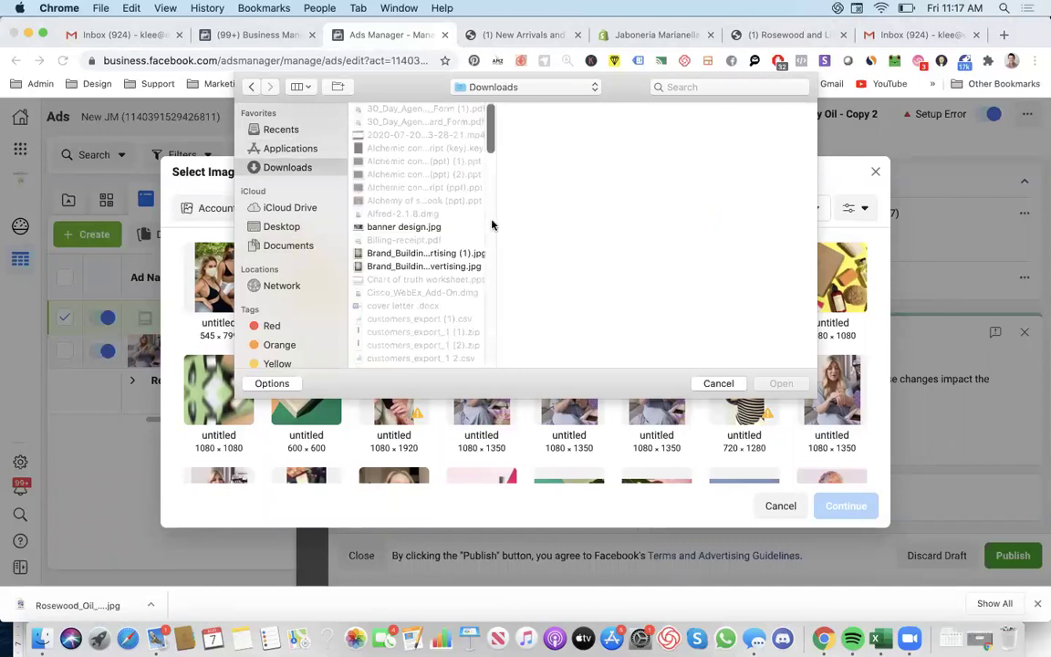
left_click(428, 254)
scroll(426, 237, "down", 10)
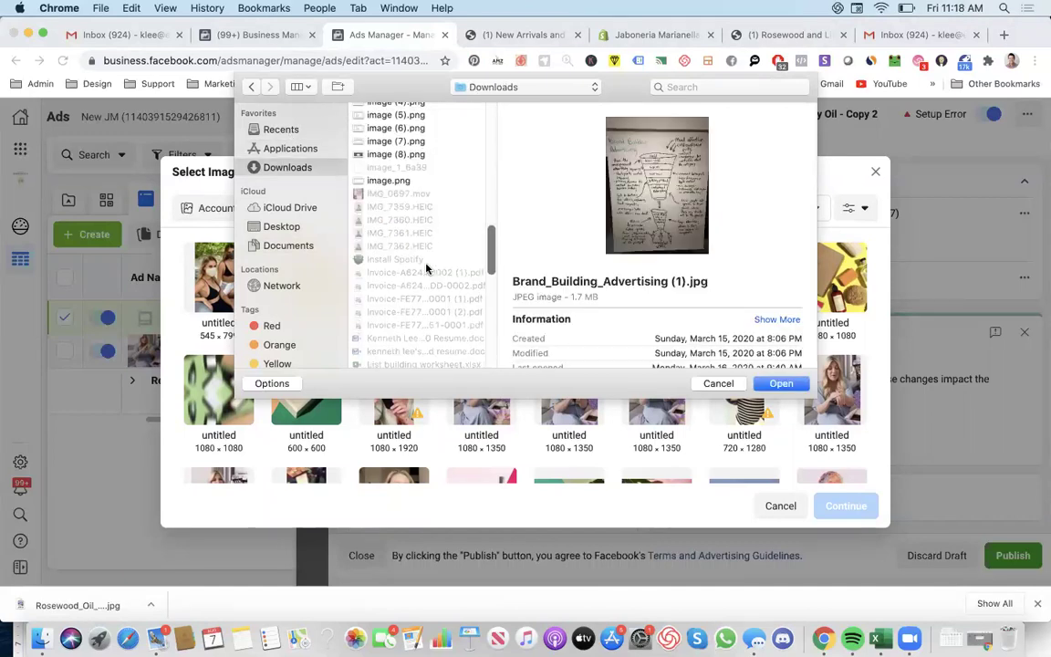
left_click(421, 188)
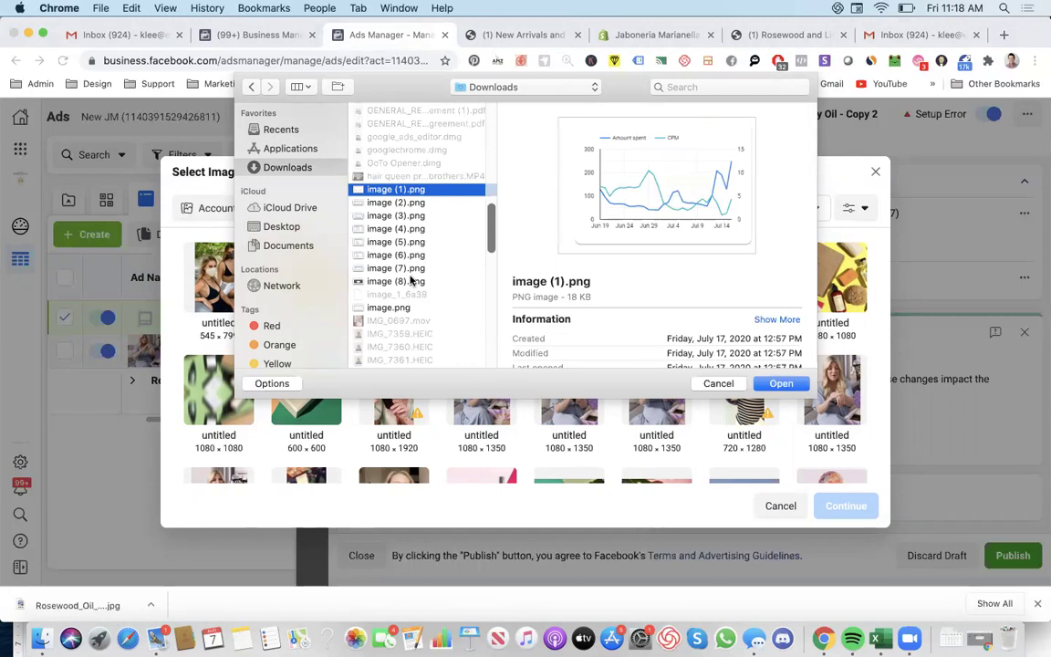
left_click(411, 276)
scroll(411, 280, "down", 5)
scroll(410, 280, "down", 3)
Step: Show the files in the chooser as a list sorted by date modified, newest first
left_click(307, 87)
left_click(309, 88)
left_click(310, 88)
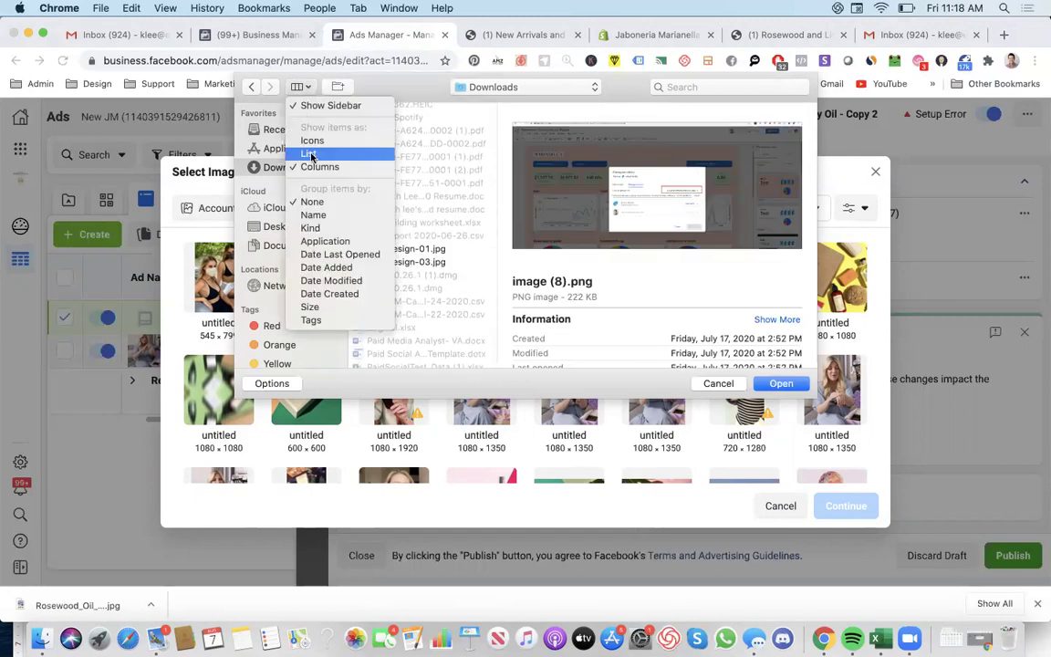
left_click(319, 140)
scroll(511, 132, "up", 5)
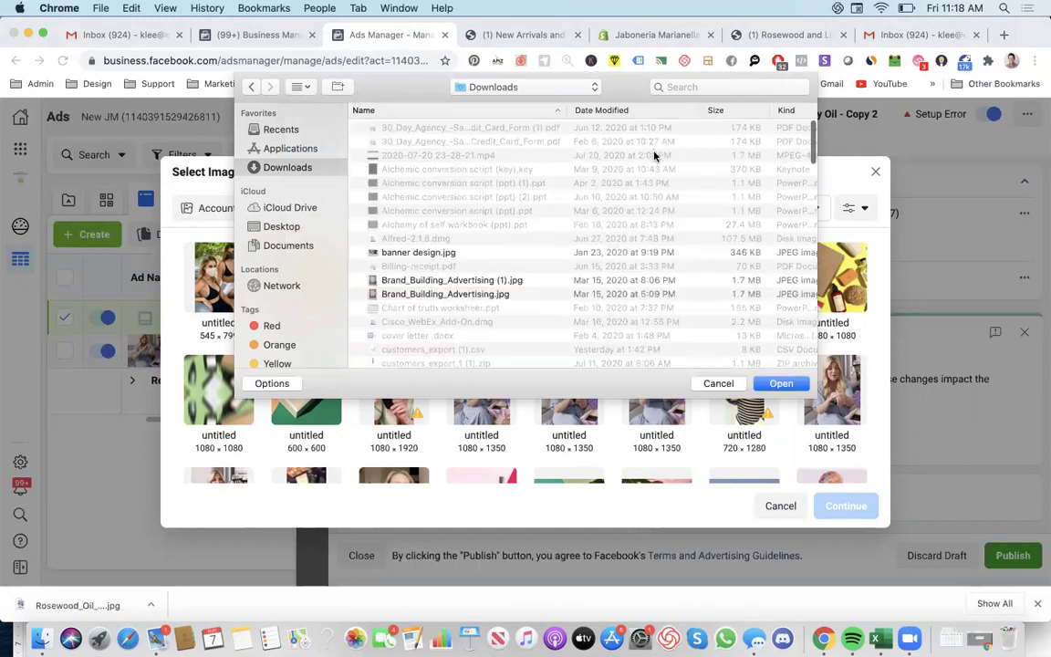
left_click(624, 111)
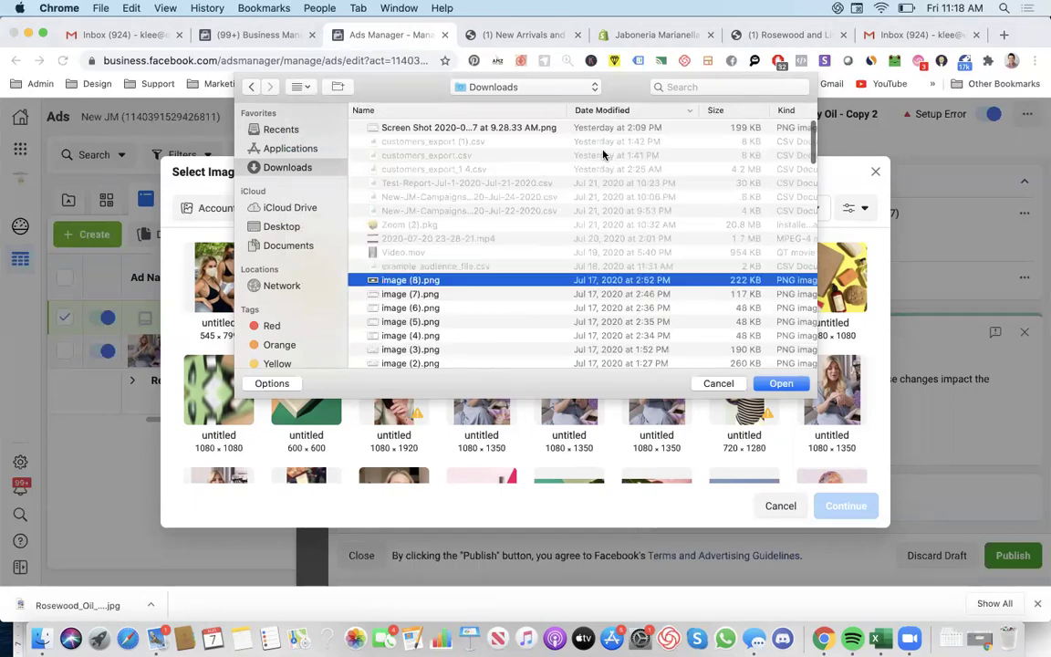
left_click(427, 125)
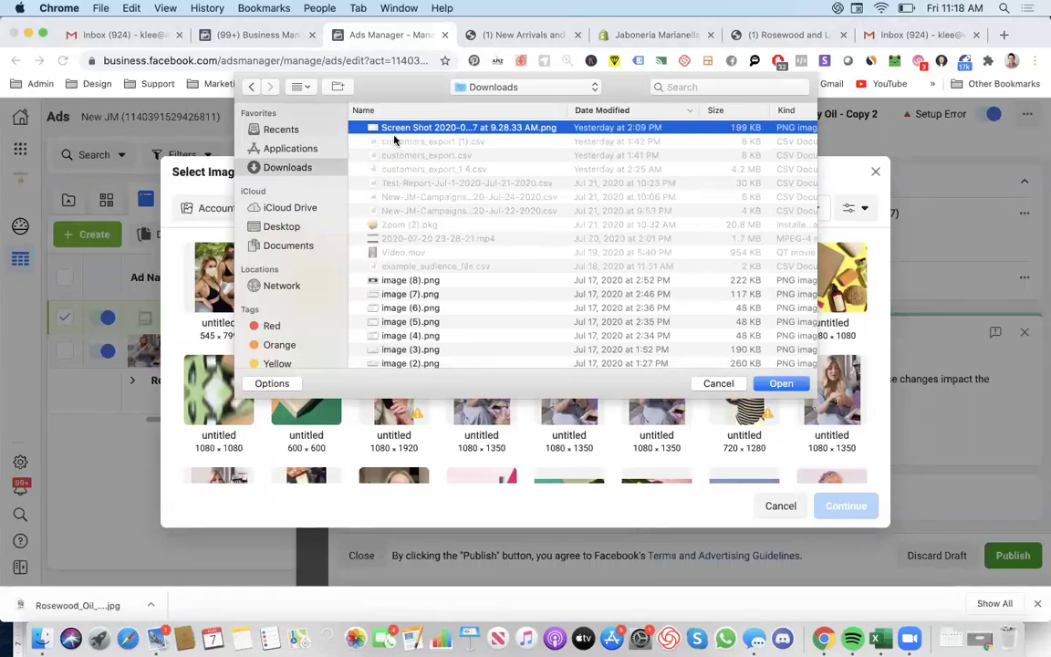
Step: Upload Rosewood_Oil_1080x1080.jpg from the Desktop, set it as the ad's media and review the creative
left_click(290, 227)
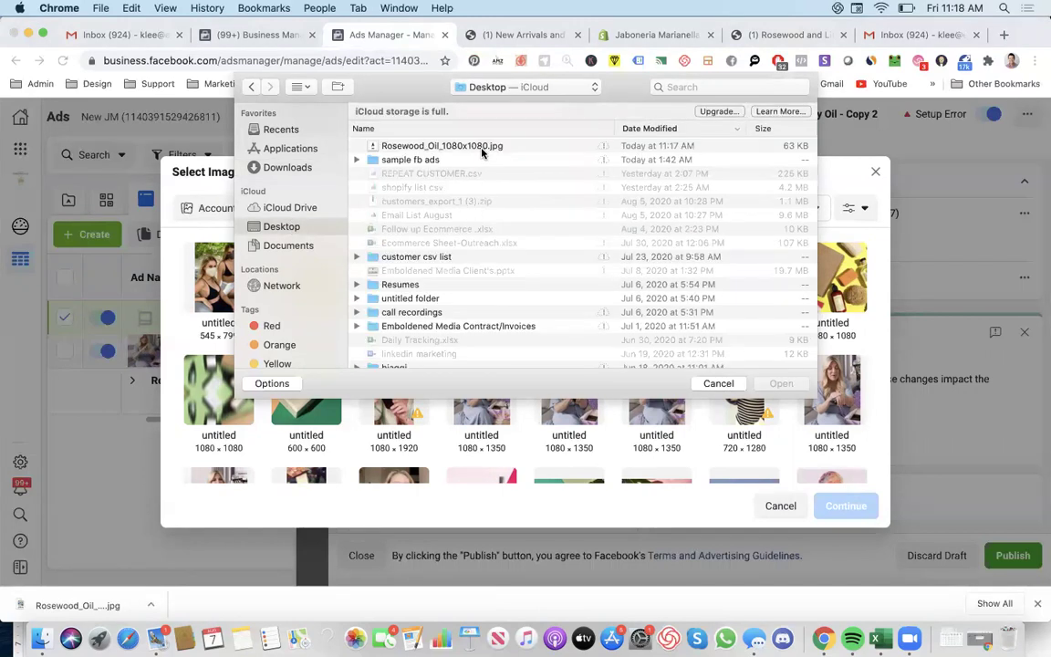
left_click(552, 146)
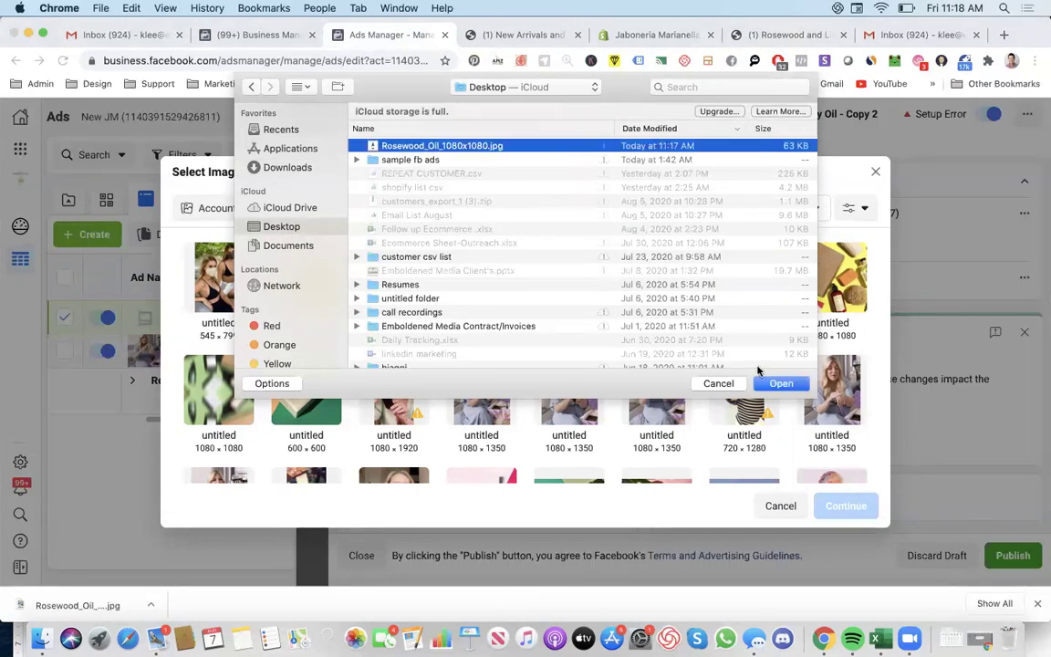
left_click(782, 384)
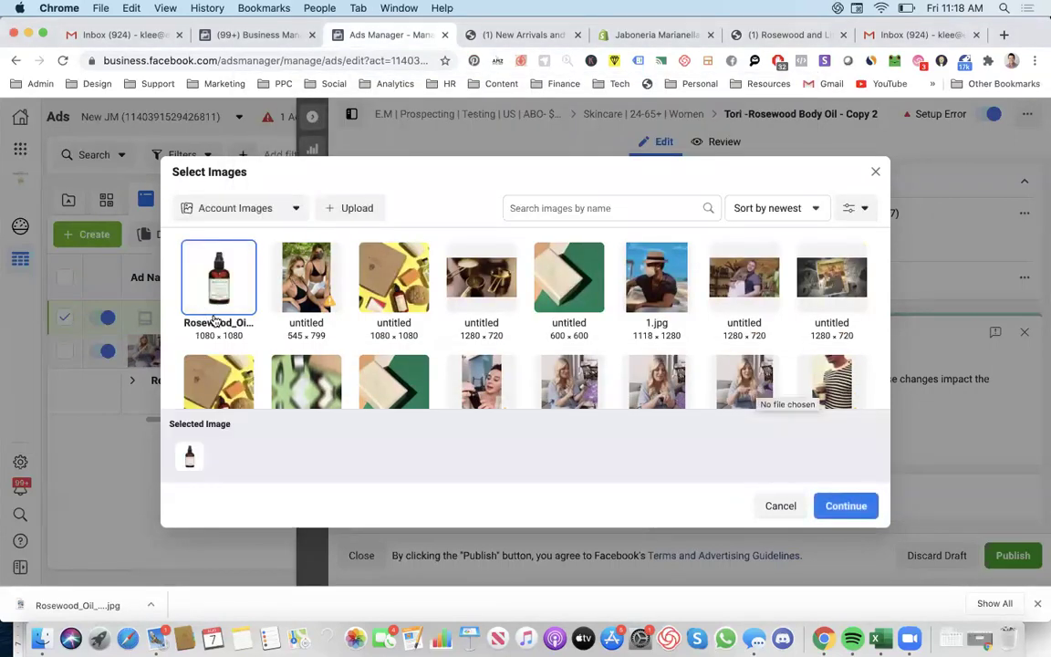
left_click(847, 507)
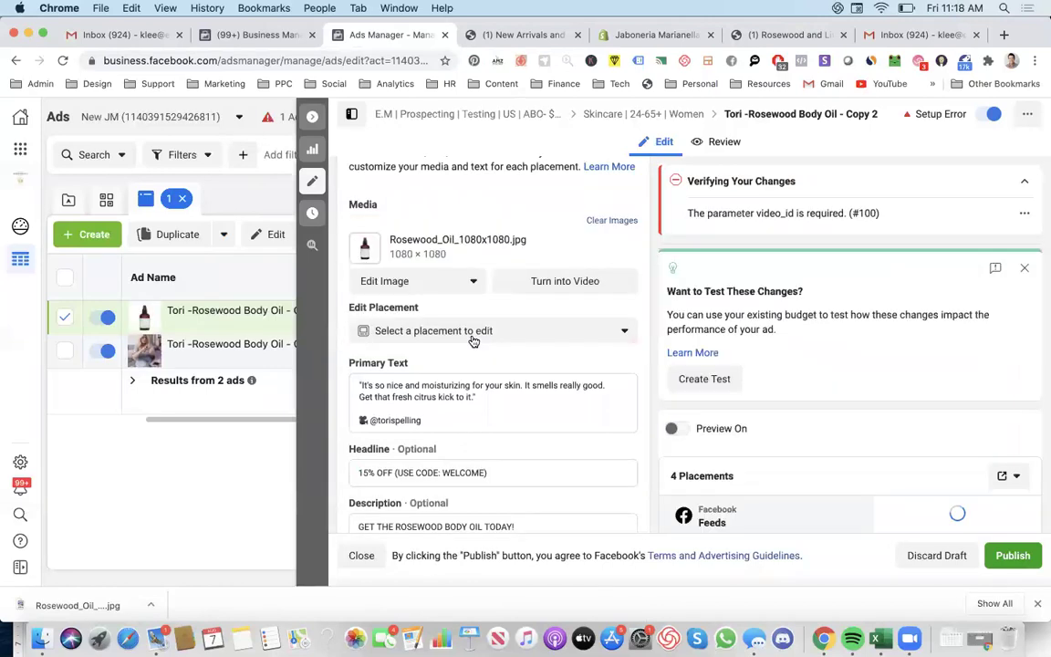
scroll(698, 348, "down", 5)
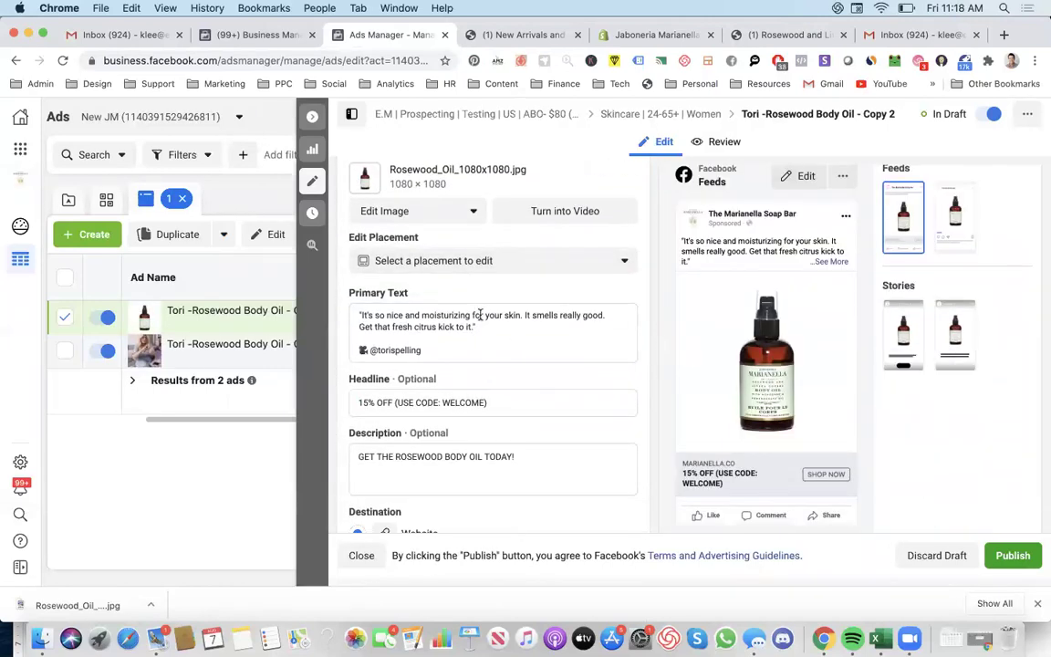
scroll(480, 314, "up", 3)
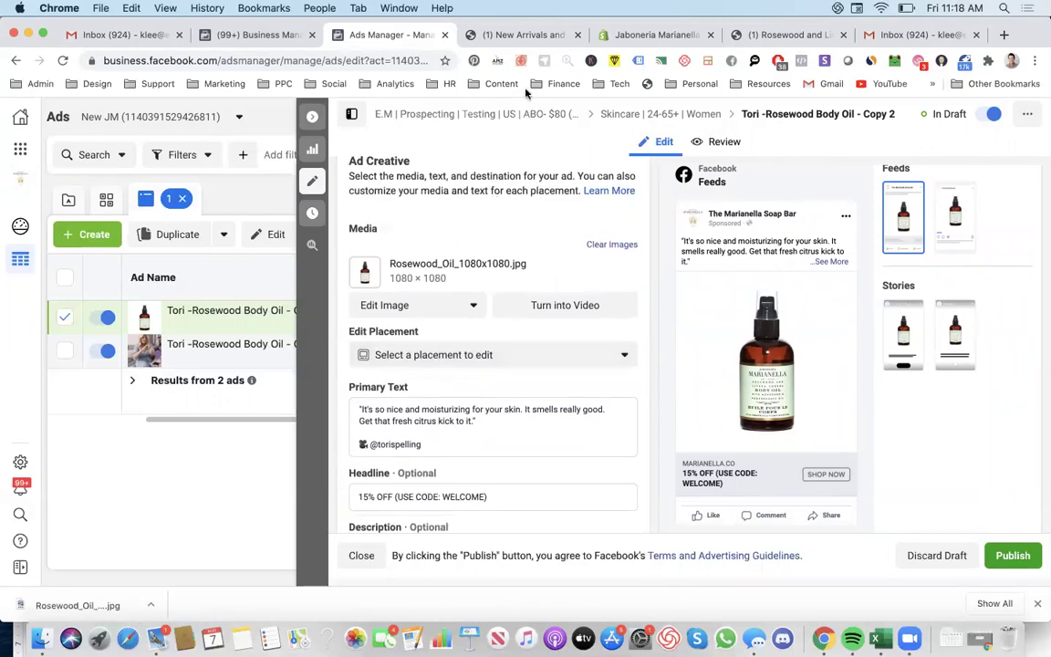
Step: Review the price and purchase details on the Rosewood body oil product page, and return to the ad draft
left_click(511, 34)
left_click(634, 37)
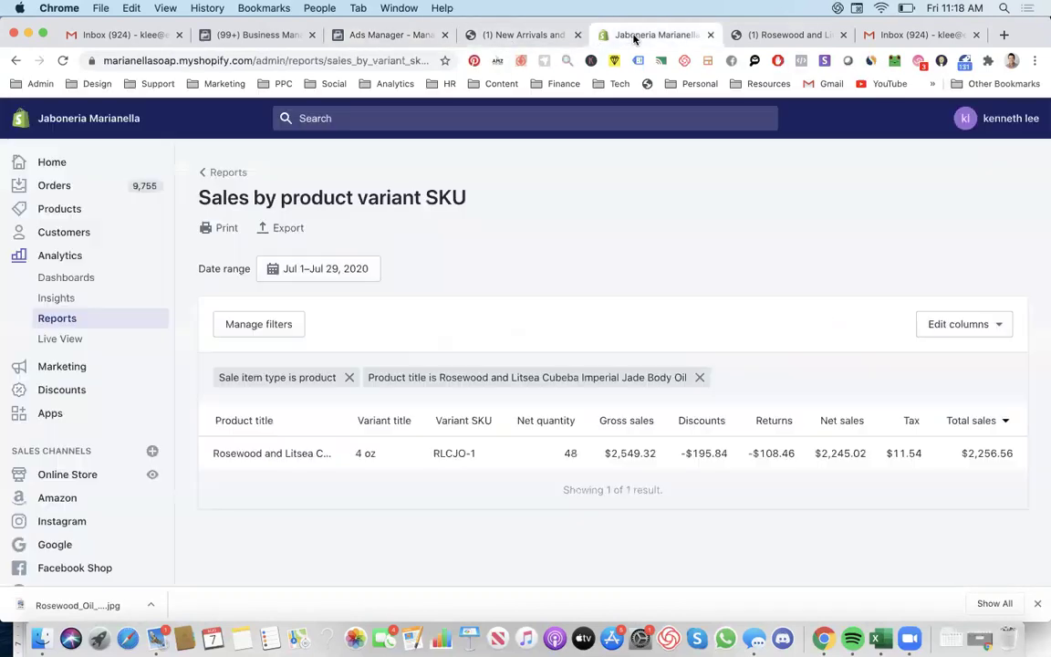
left_click(766, 37)
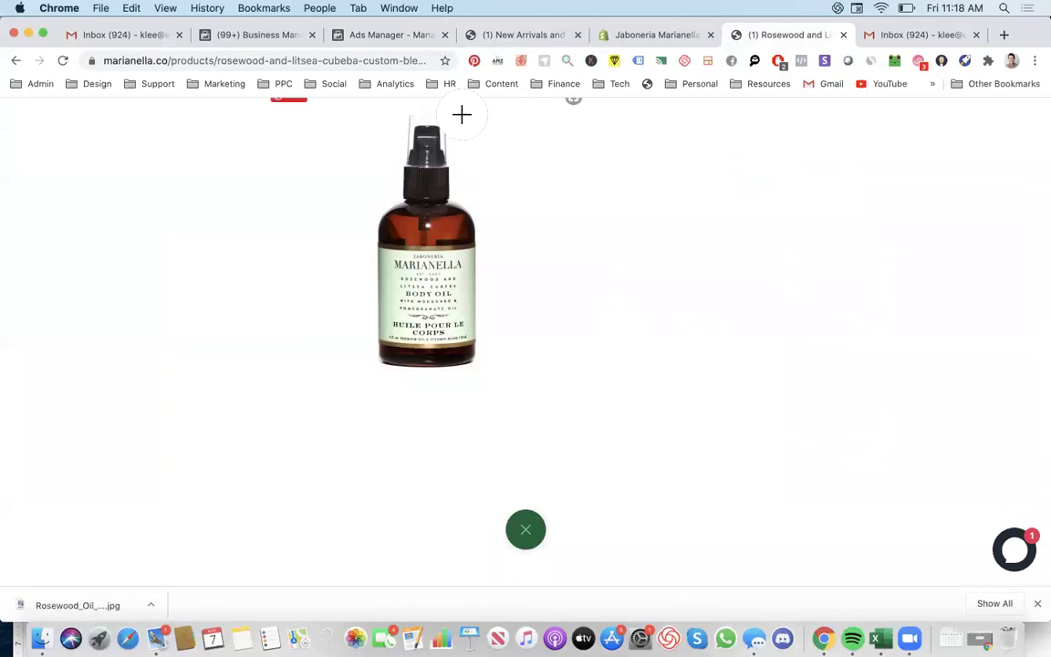
left_click(526, 531)
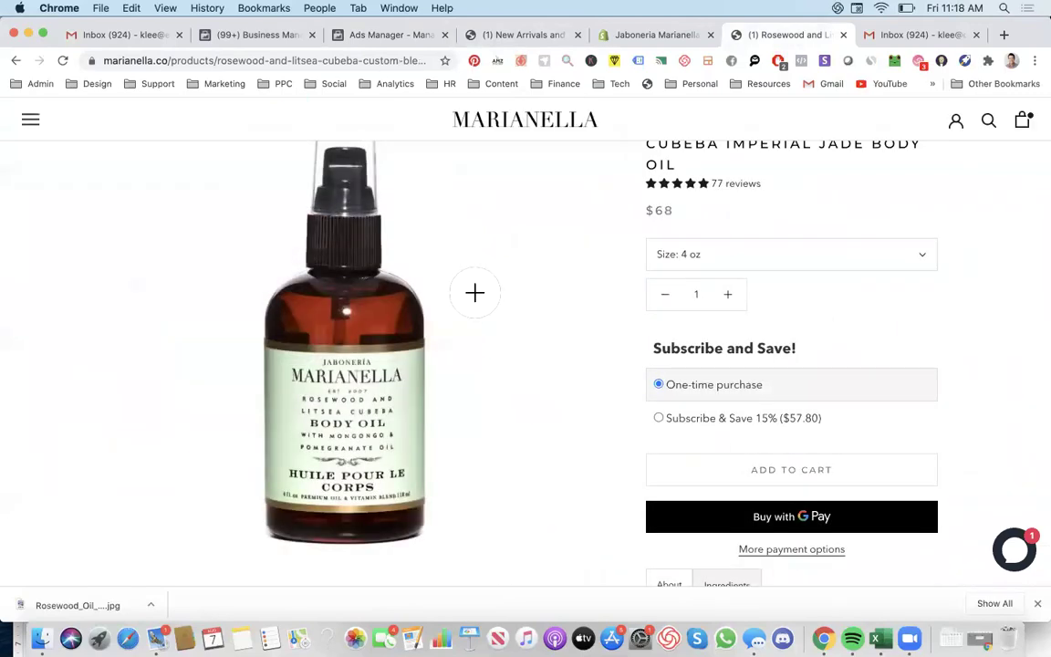
double_click(652, 213)
left_click(699, 217)
scroll(347, 309, "down", 3)
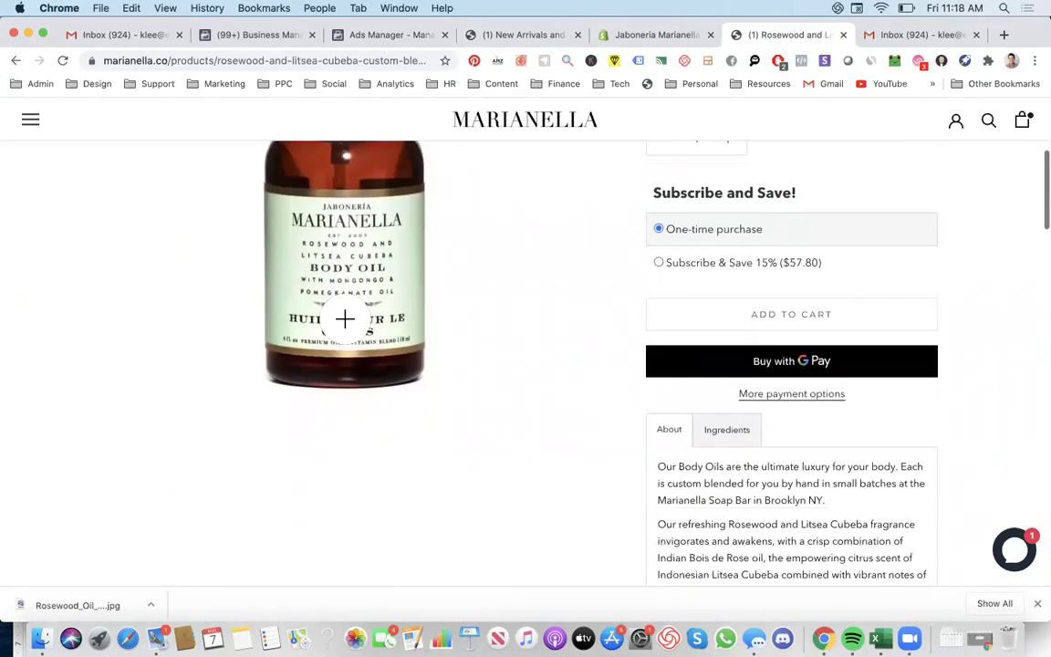
scroll(344, 318, "up", 5)
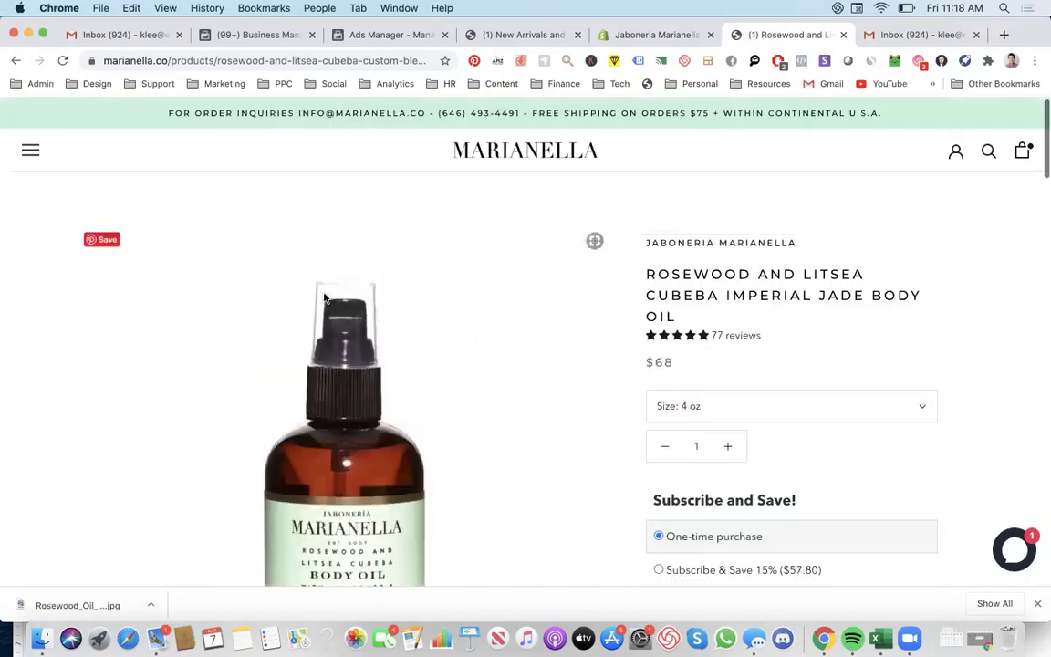
left_click(393, 34)
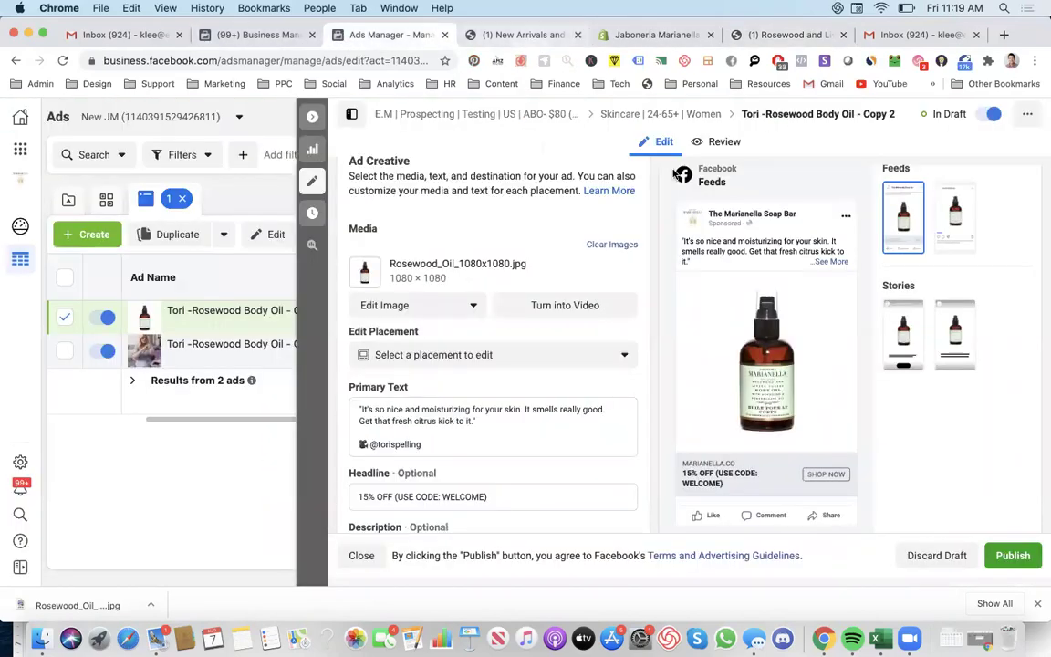
Step: Copy the full product name from the store's product page and insert it at the start of the ad's headline
left_click(744, 34)
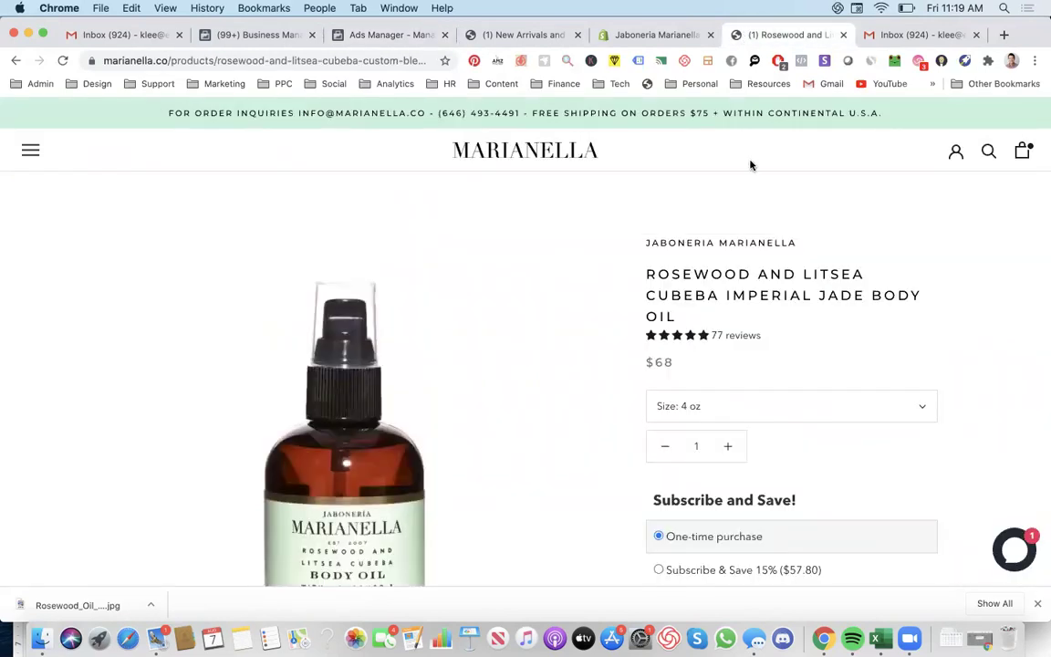
scroll(754, 273, "down", 2)
left_click_drag(665, 173, 690, 220)
key("super+c")
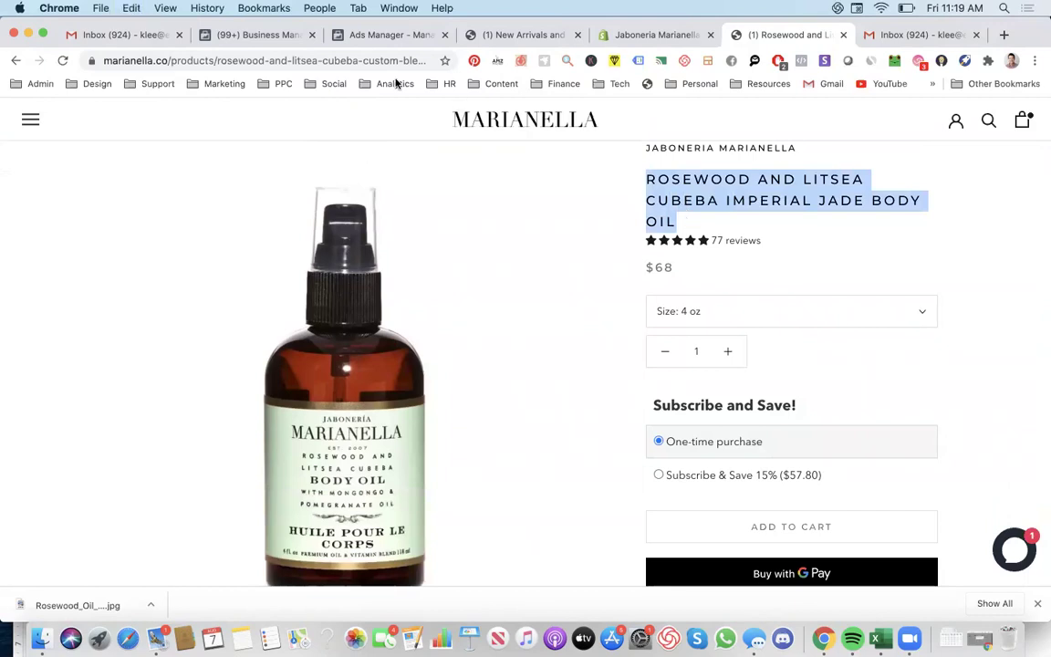
left_click(339, 34)
left_click(491, 493)
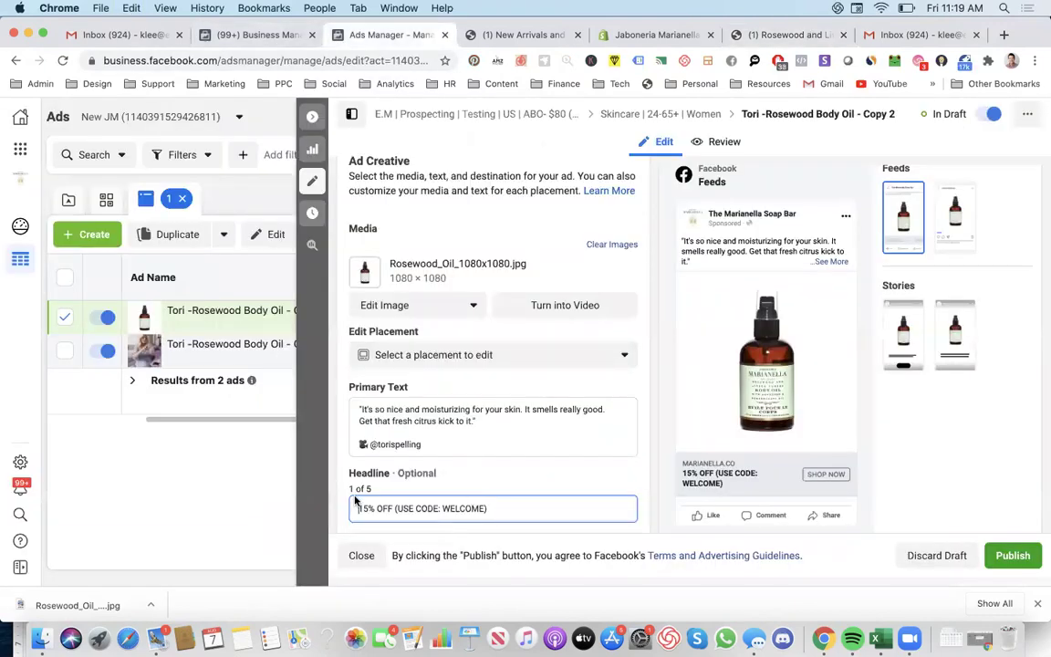
key("super+v")
Step: Remove the 15% discount text from the headline and shorten the product name to "ROSEWOOD BODY OIL"
scroll(538, 507, "down", 3)
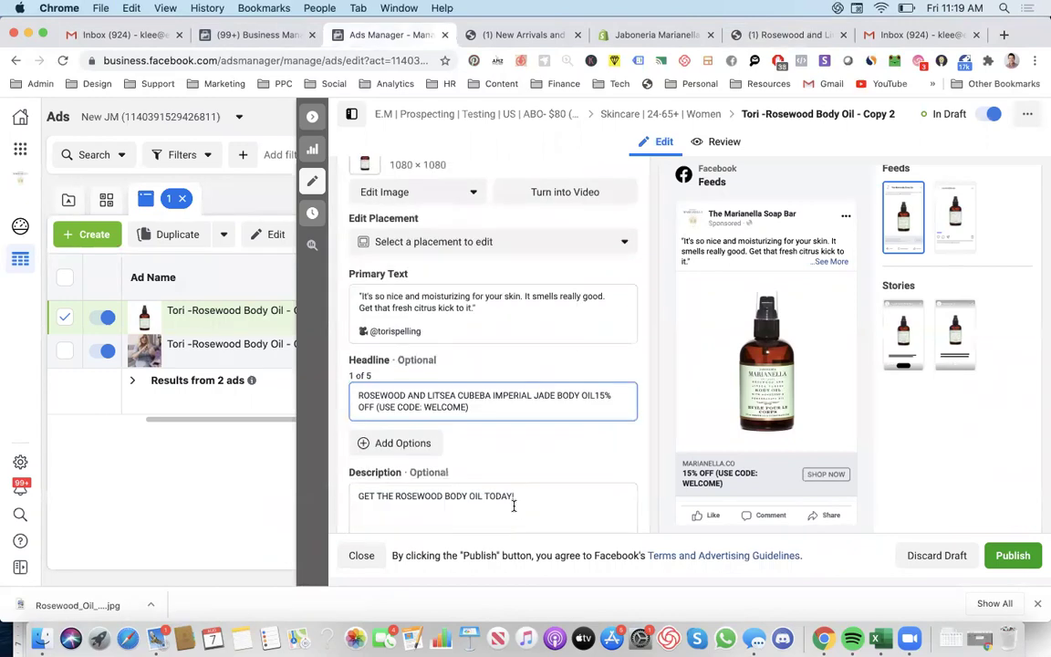
left_click_drag(603, 412, 596, 393)
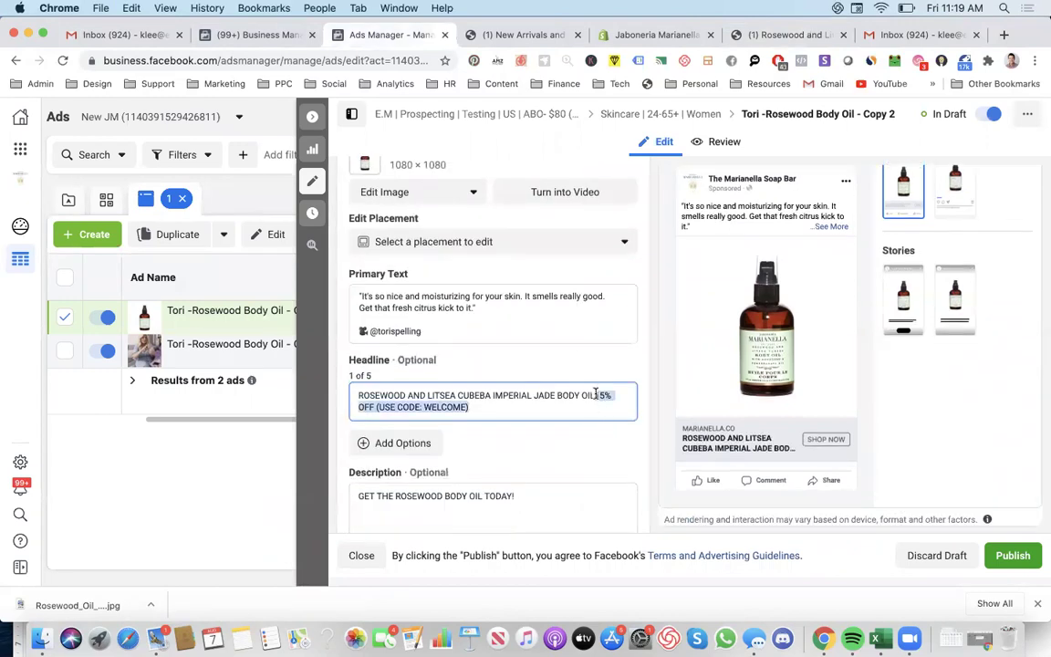
key("BackSpace")
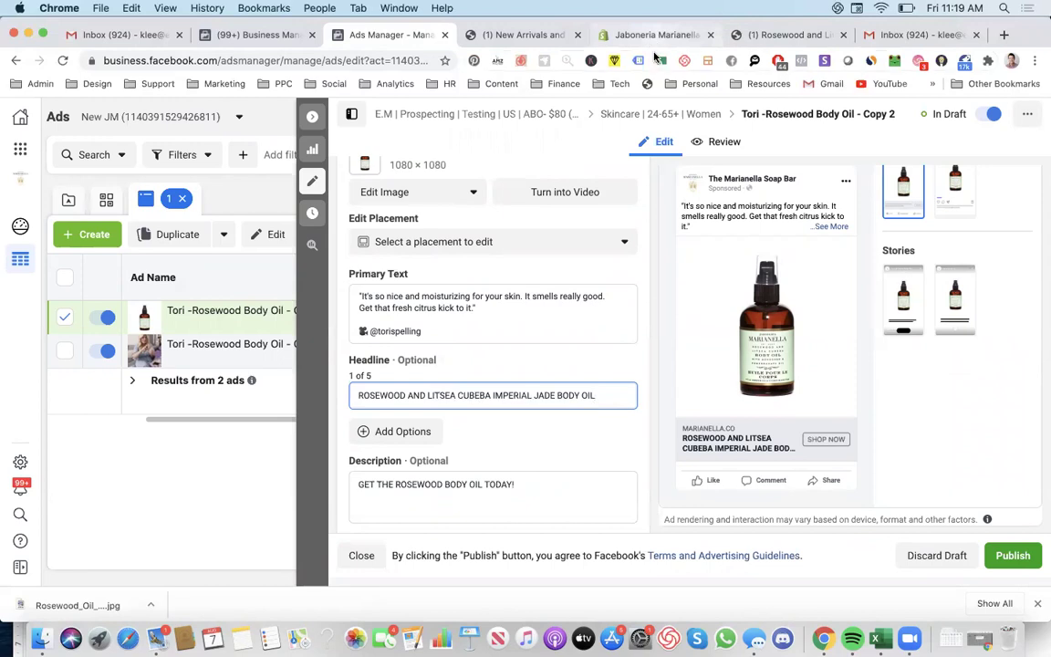
left_click_drag(557, 399, 410, 390)
key("BackSpace")
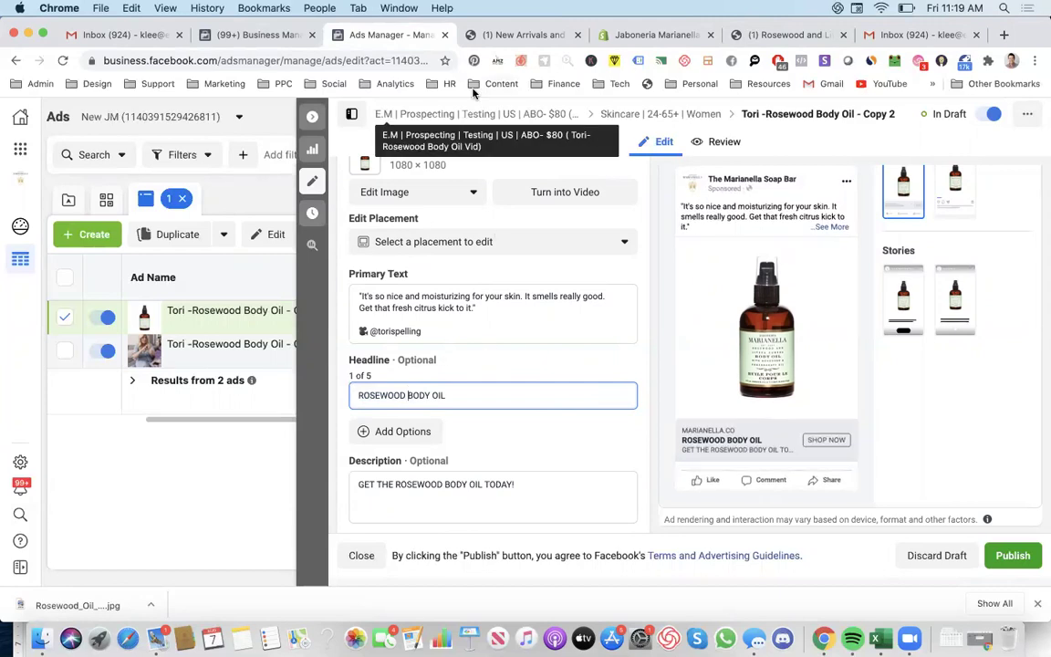
Step: Check the product's name on the store page and rewrite the headline as "Rosewood and litsea body oil"
key("ctrl+Tab")
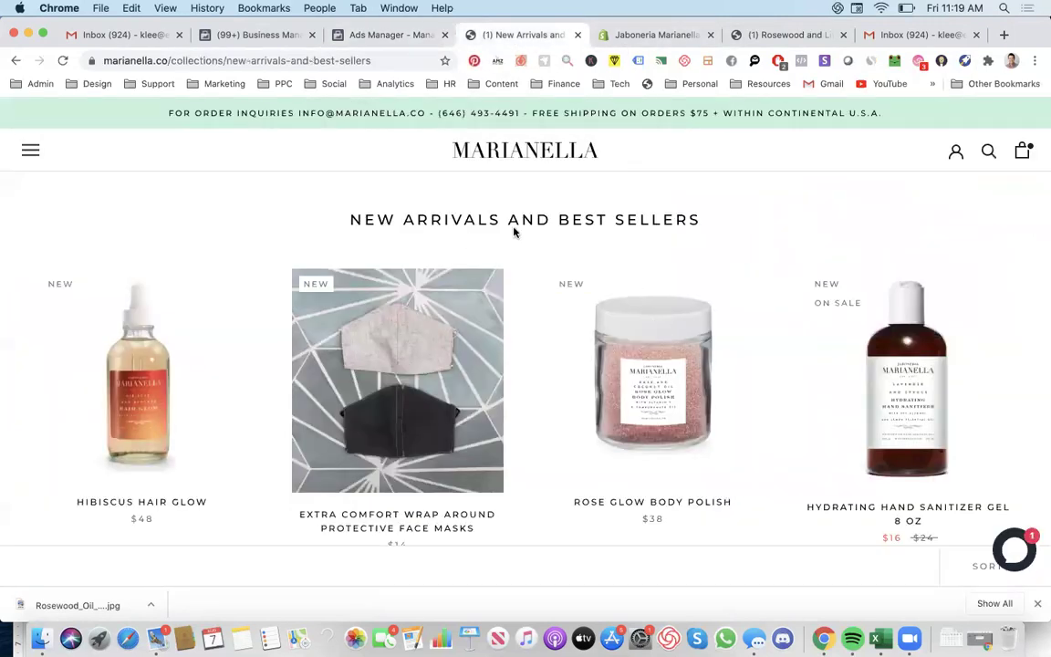
left_click(767, 35)
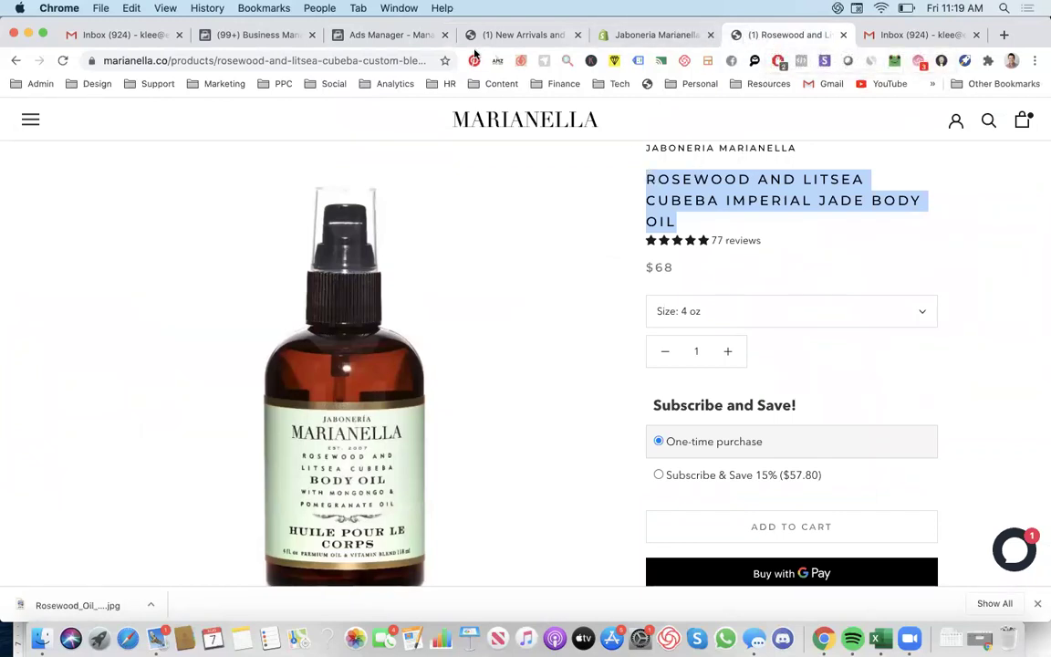
left_click(343, 34)
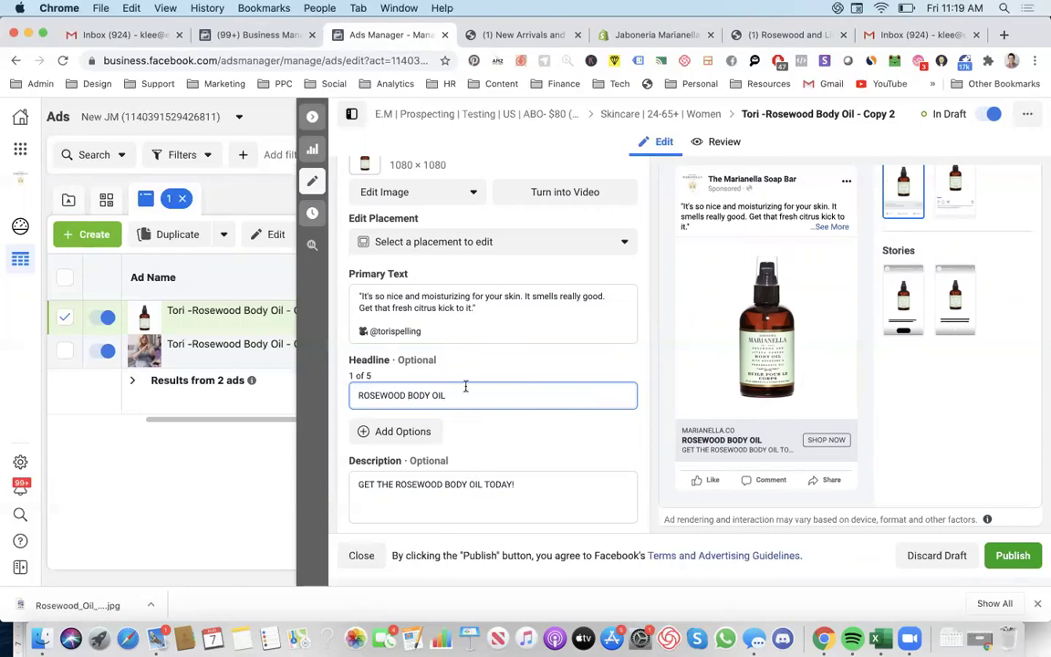
left_click_drag(449, 393, 356, 395)
key("BackSpace")
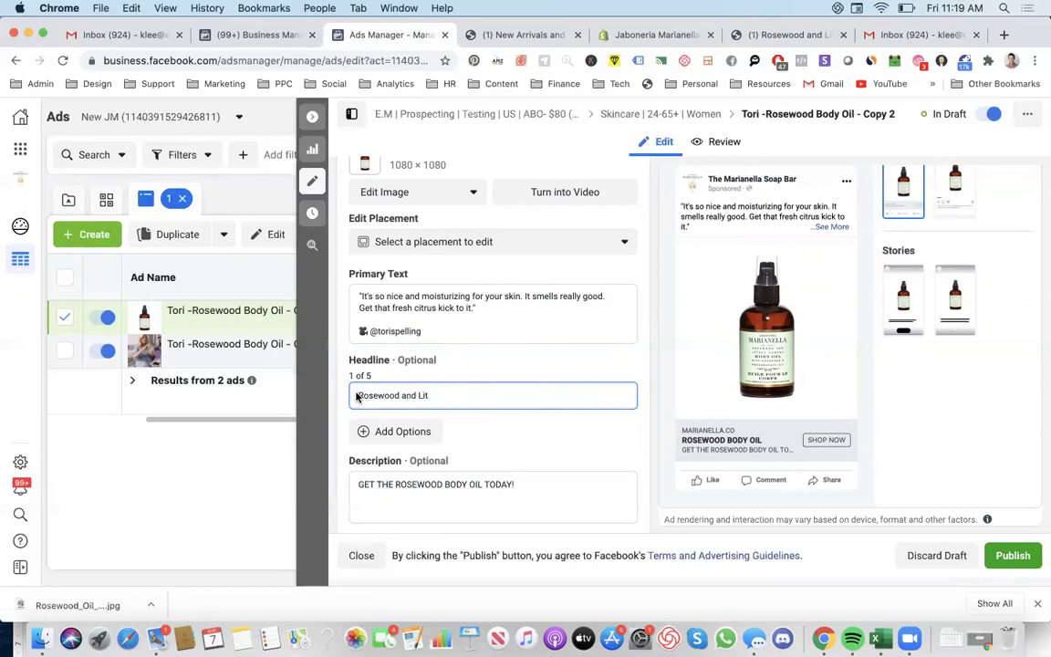
key("BackSpace")
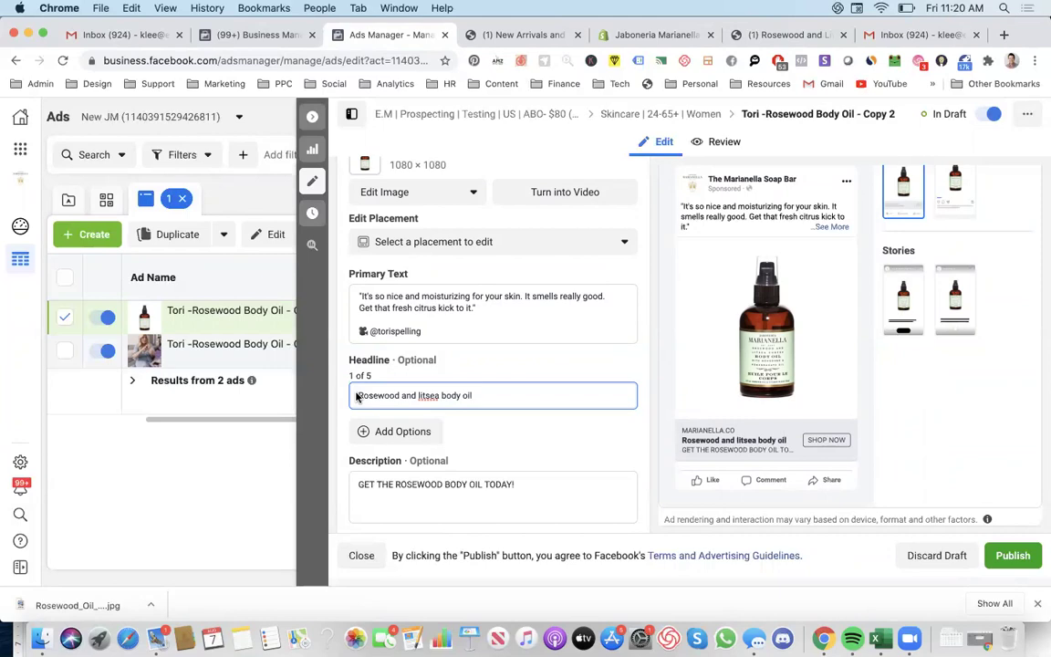
Step: Capitalize the last three words of the headline so it reads "Rosewood and Litsea Body Oil"
left_click(419, 396)
left_click(450, 395)
key("BackSpace")
type("B")
left_click(469, 395)
key("BackSpace")
type("O")
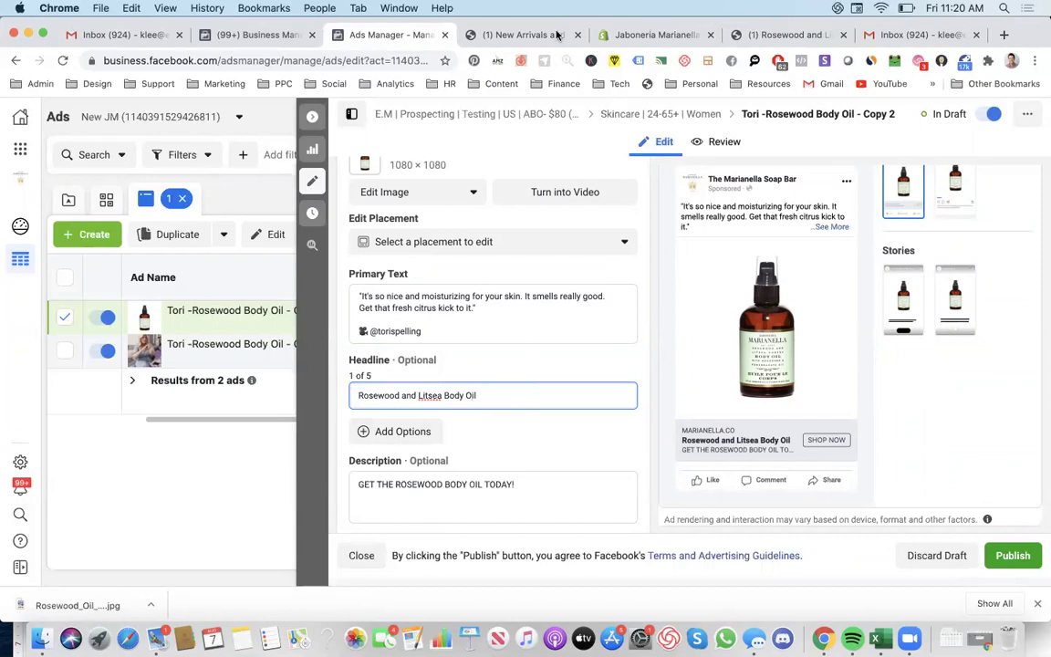
Step: Replace the ad's description with "15% OFF (CODE: WELCOME)"
left_click(521, 37)
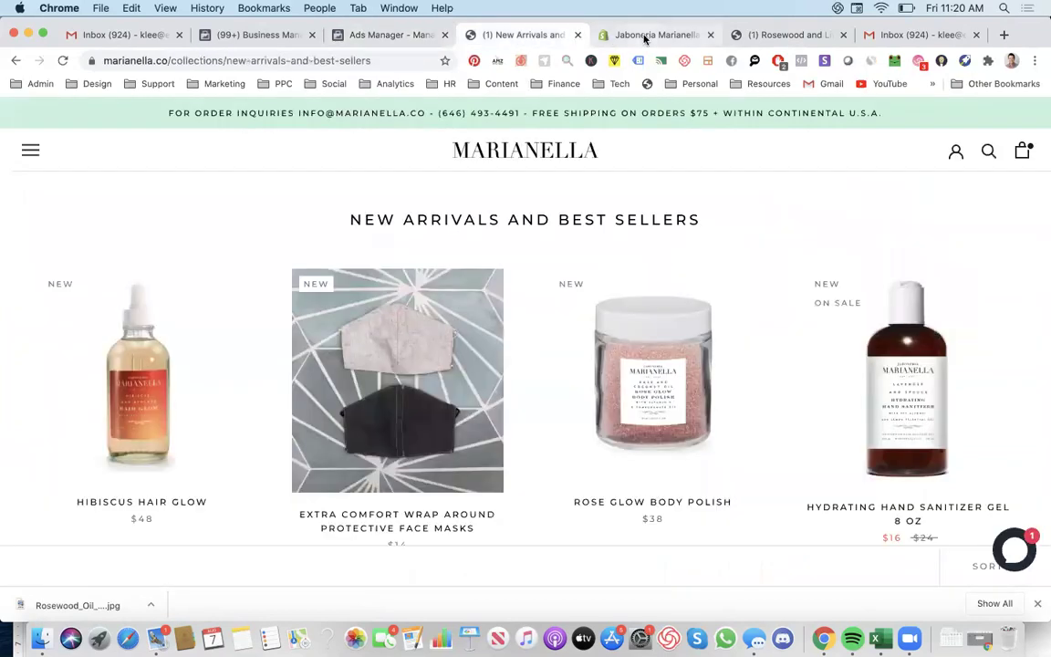
left_click(647, 36)
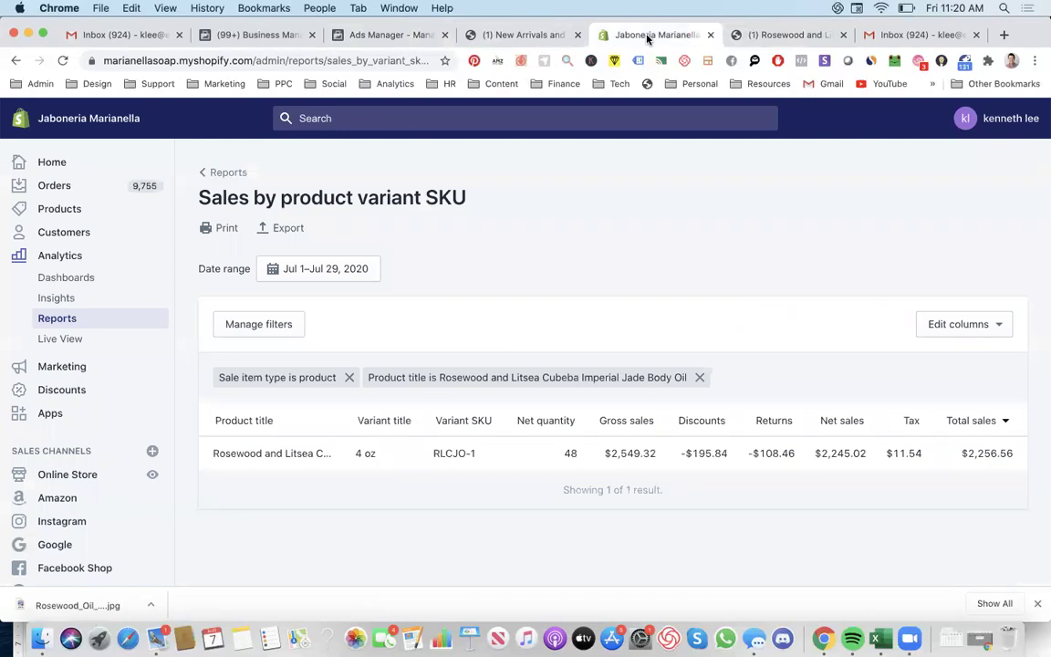
left_click(387, 36)
triple_click(508, 493)
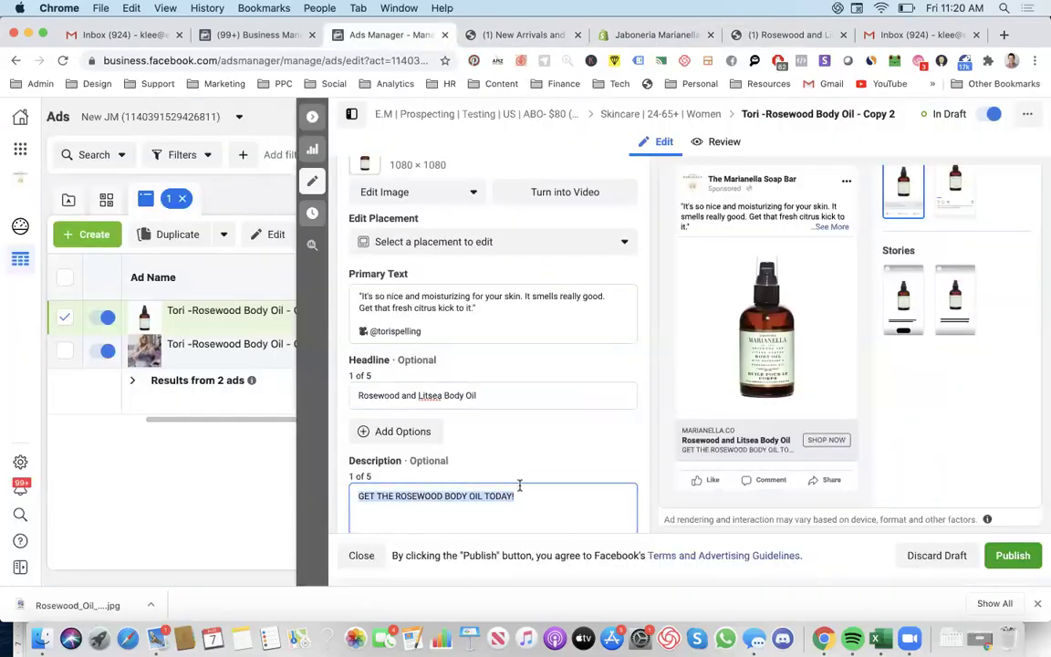
type("15% OFF (CODE: WELCOME")
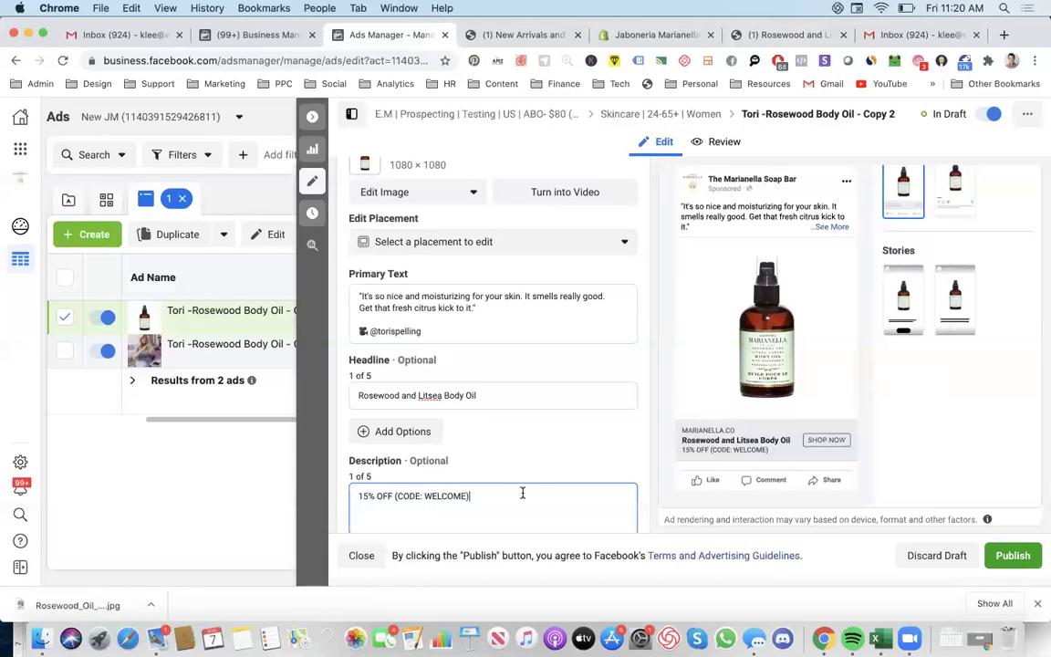
Step: Reword the description after "15%" so it reads "15% OFF Use Code: 'Welcome'"
key("BackSpace")
key("BackSpace")
key("BackSpace")
key("BackSpace")
key("BackSpace")
key("BackSpace")
key("BackSpace")
key("BackSpace")
key("BackSpace")
key("BackSpace")
key("BackSpace")
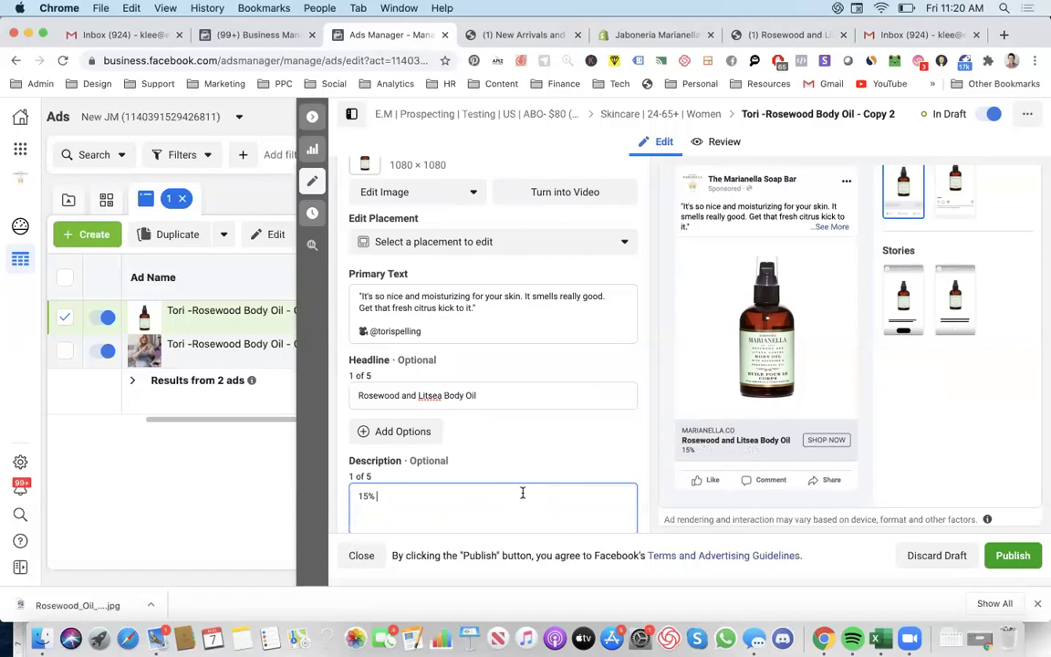
type("OFF Use Code:")
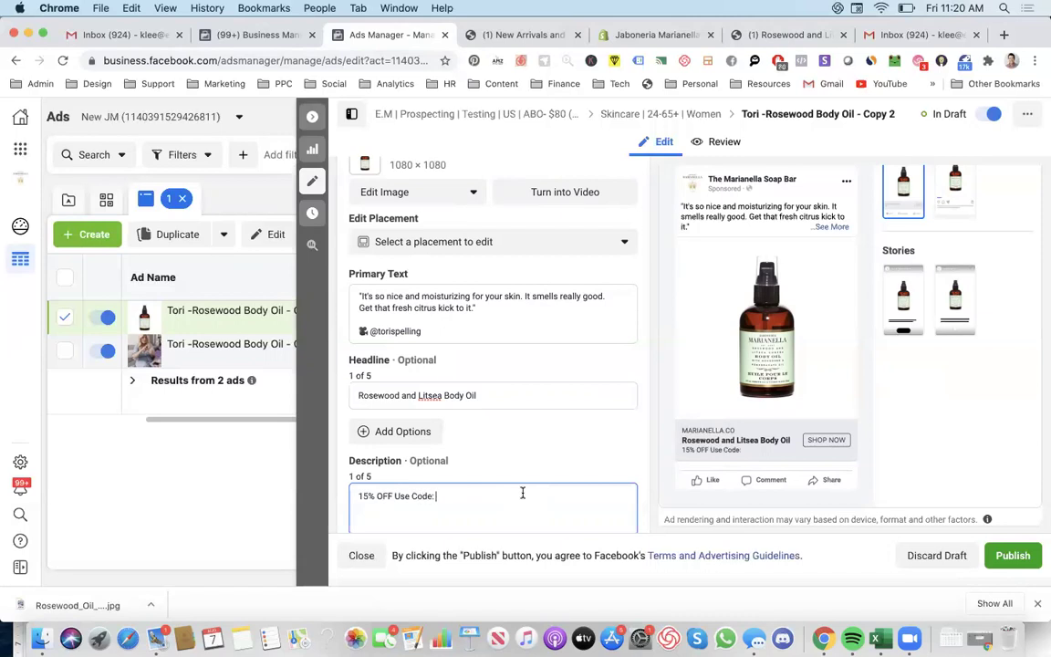
key("BackSpace")
type("'we")
key("BackSpace")
key("BackSpace")
type("Welcome'")
Step: Separate the offer from the code in the description with a vertical bar: "15% OFF | Use Code: 'Welcome'"
left_click(397, 512)
type("\\")
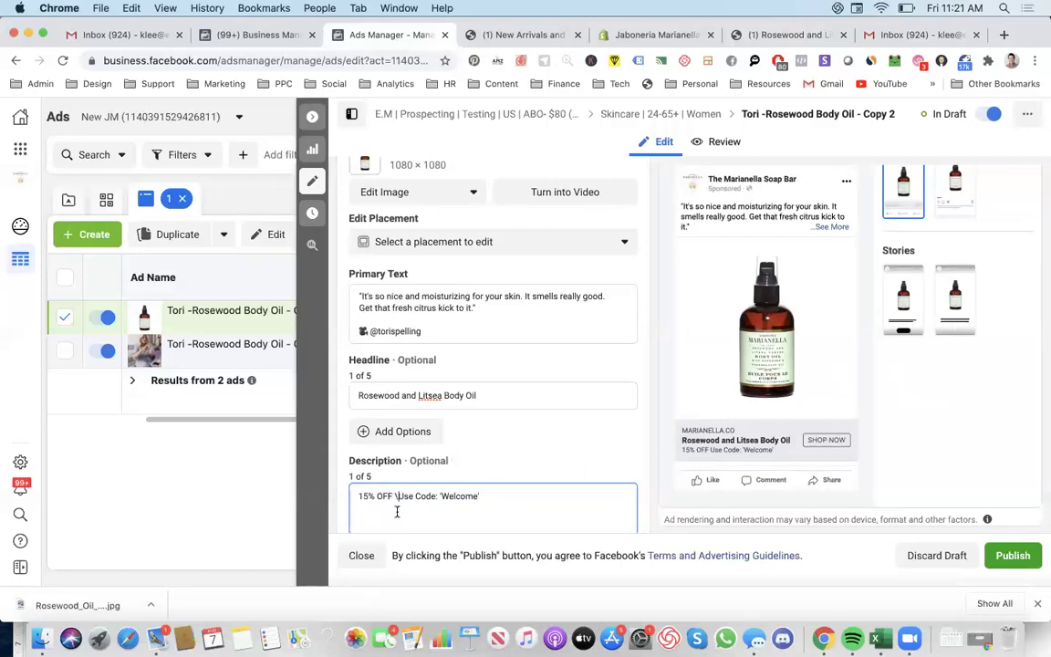
key("BackSpace")
key("BackSpace")
type("|")
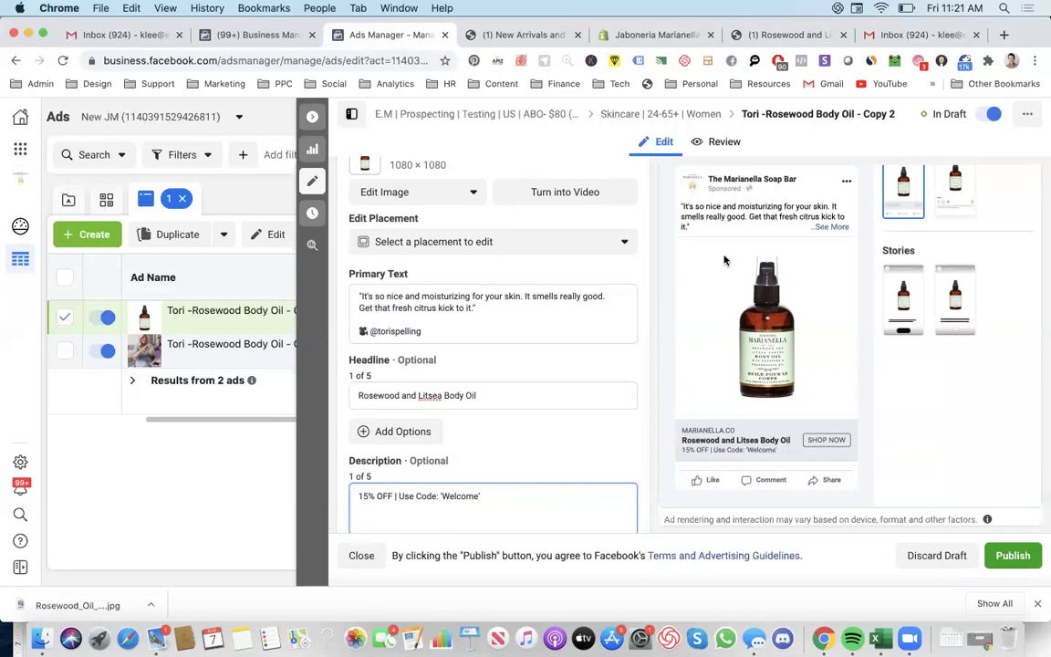
Step: Compare the one-time purchase and Subscribe & Save options on the Rosewood body oil product page
left_click(790, 36)
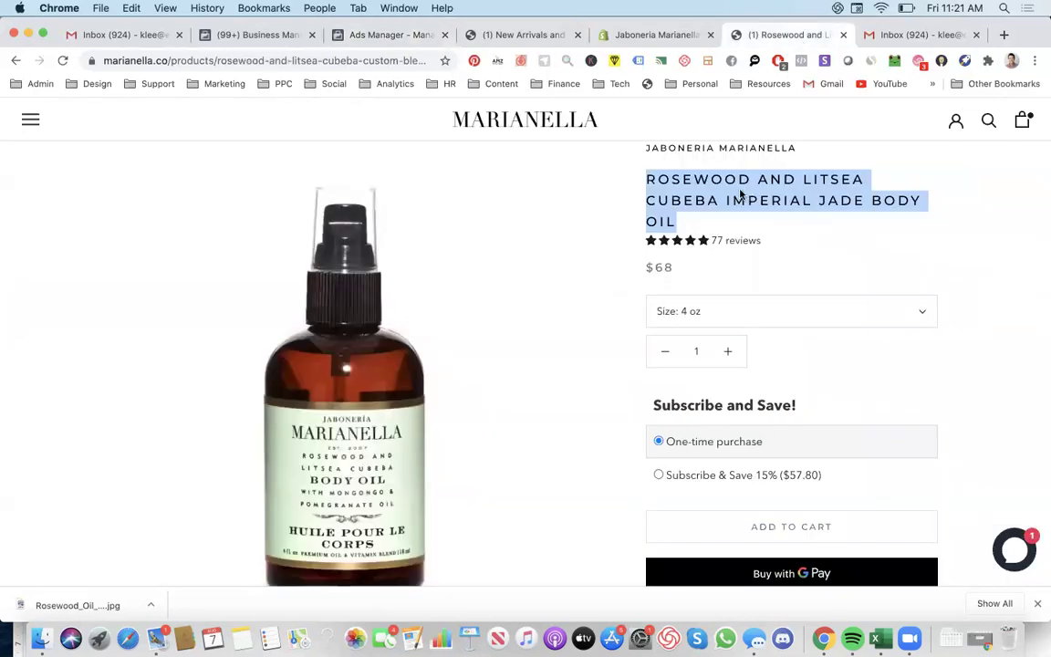
left_click(688, 220)
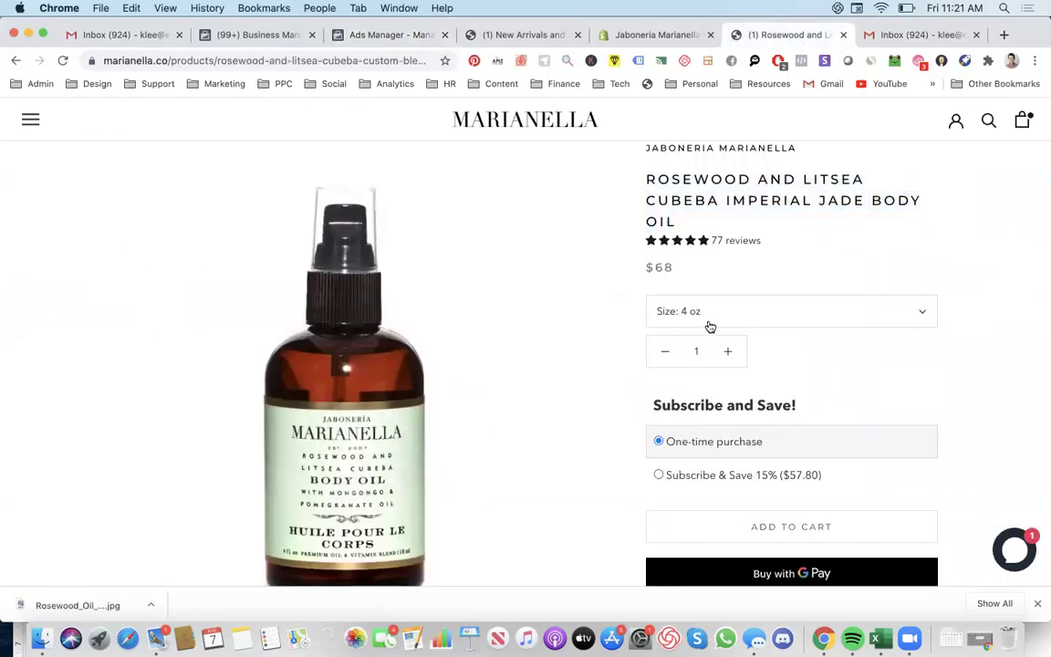
scroll(727, 308, "down", 1)
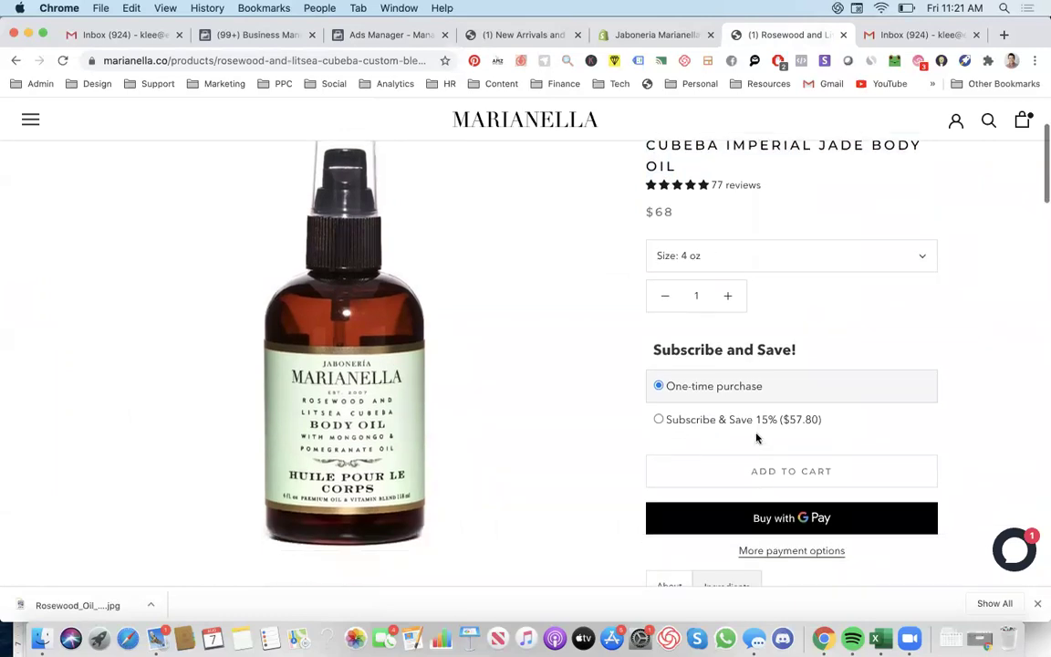
left_click(740, 421)
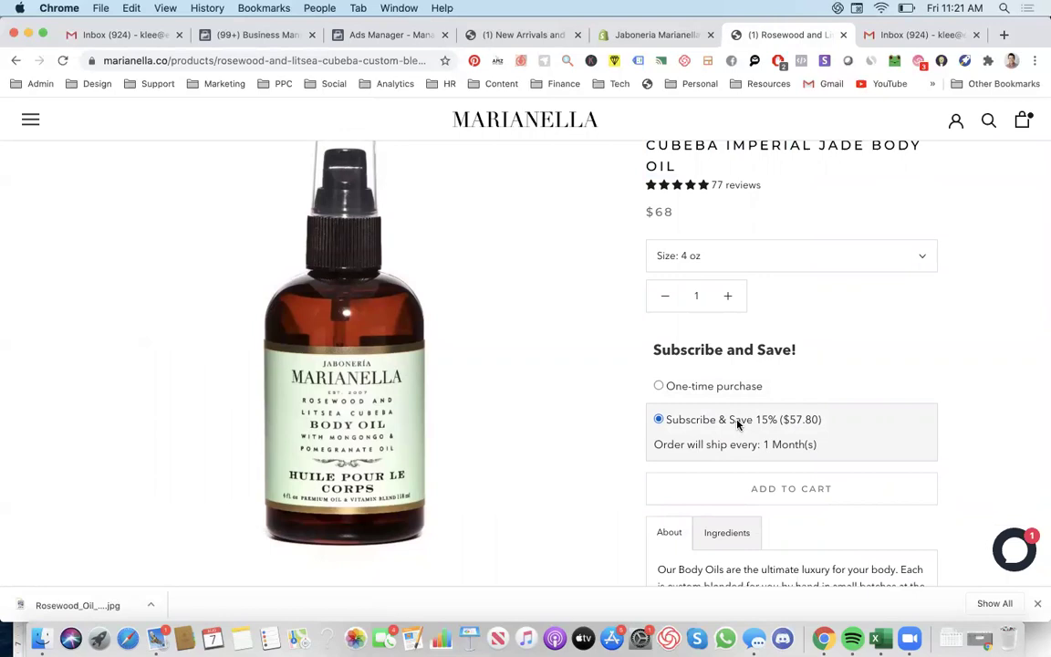
left_click(727, 389)
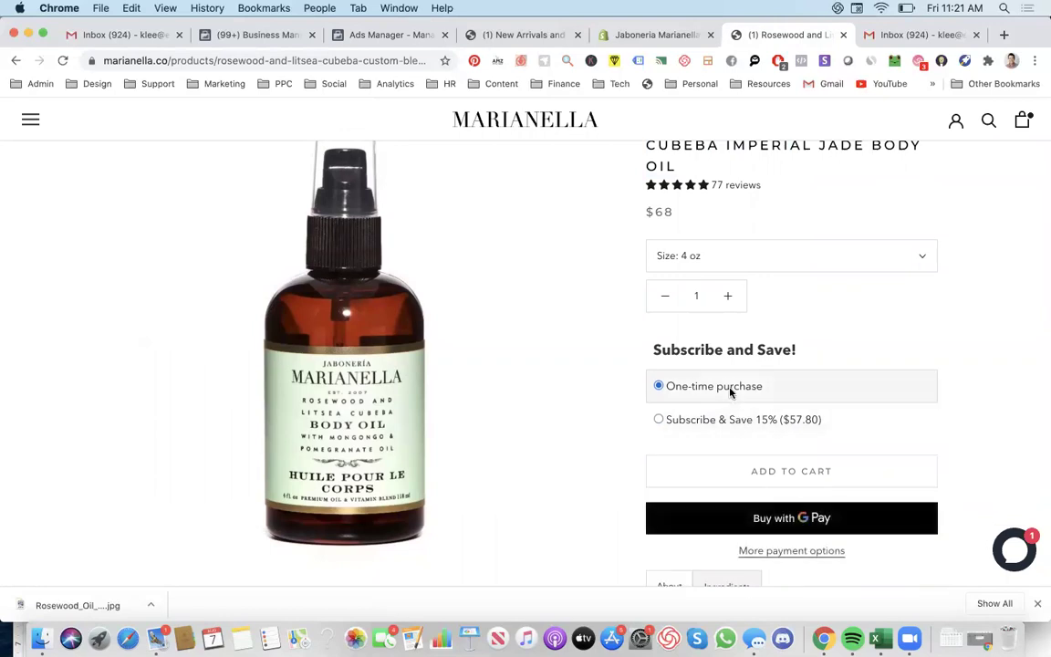
scroll(732, 394, "down", 2)
scroll(732, 395, "down", 1)
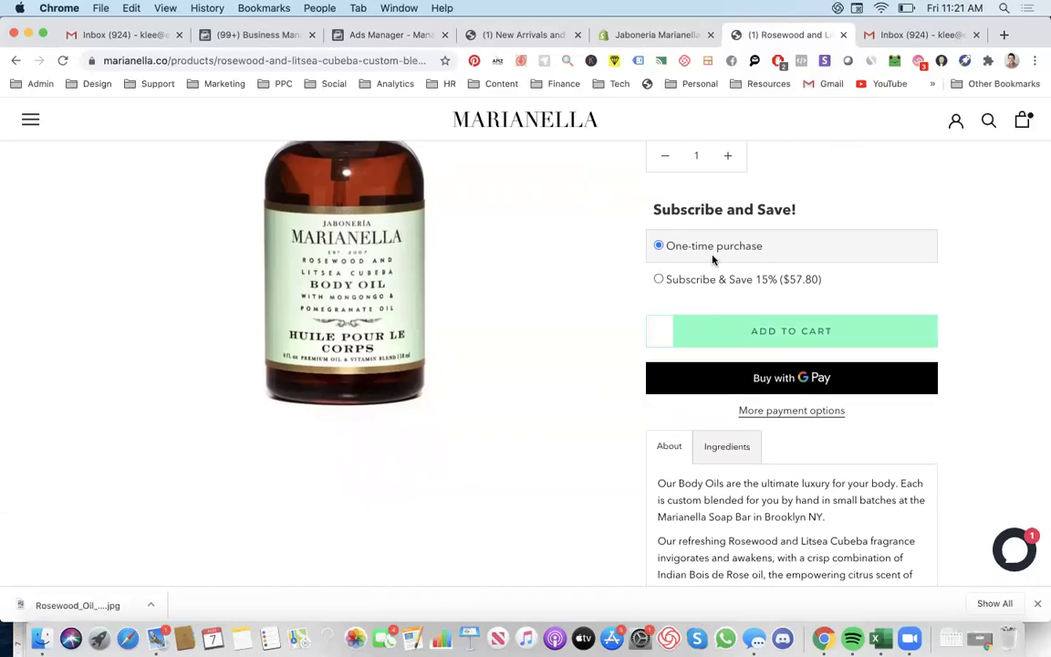
scroll(710, 249, "up", 1)
left_click_drag(757, 251, 669, 251)
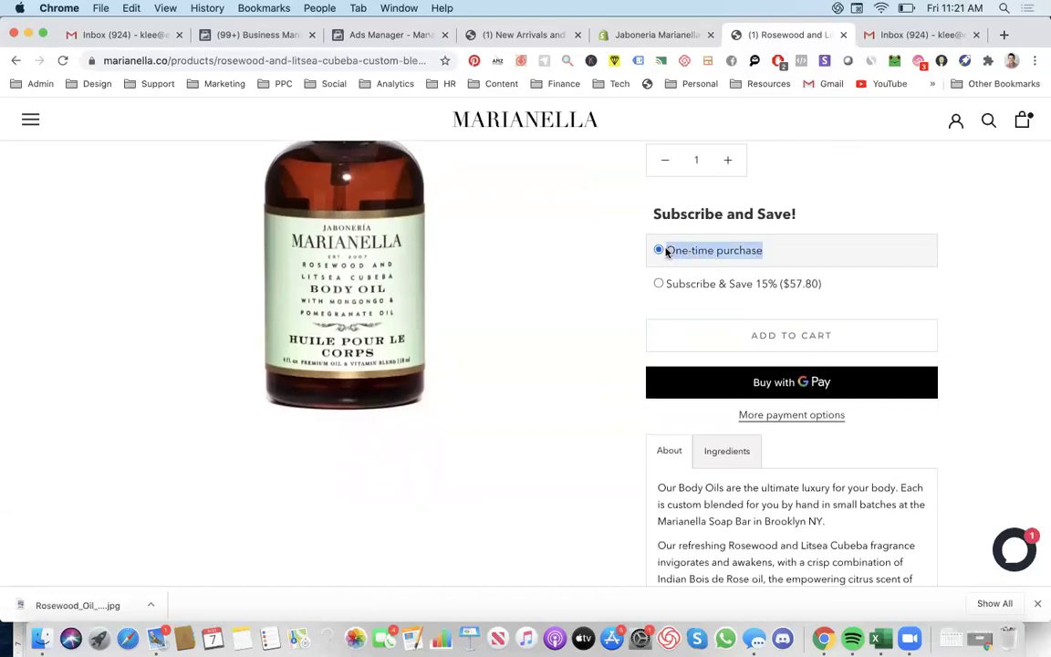
scroll(668, 252, "down", 1)
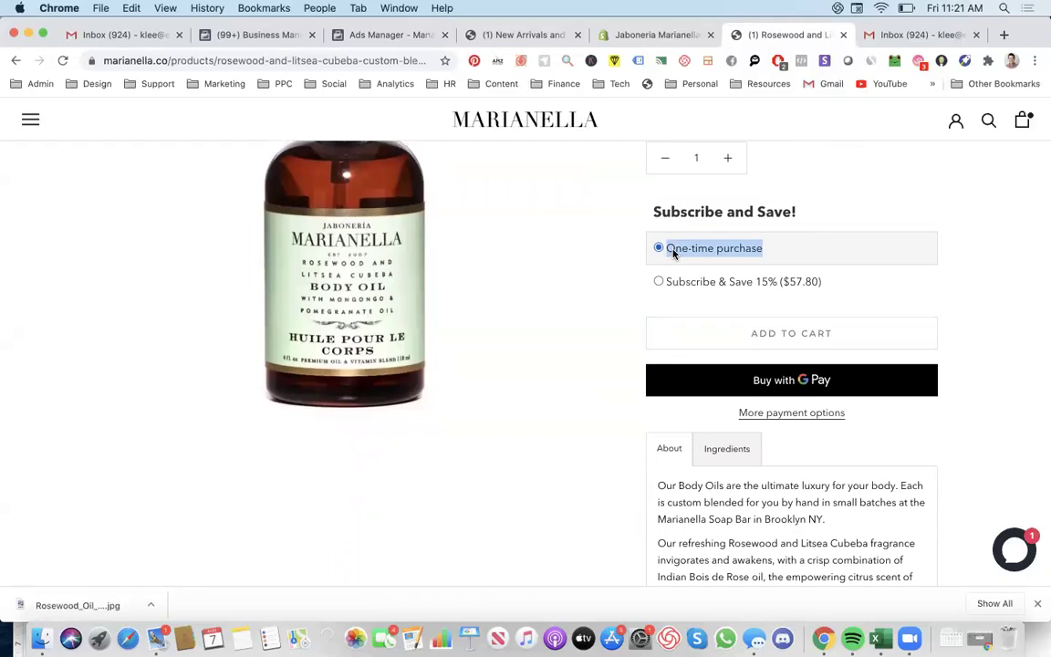
Step: Skim the Rosewood body oil product page from the purchase options down to the customer reviews for usable ad copy
scroll(710, 319, "up", 5)
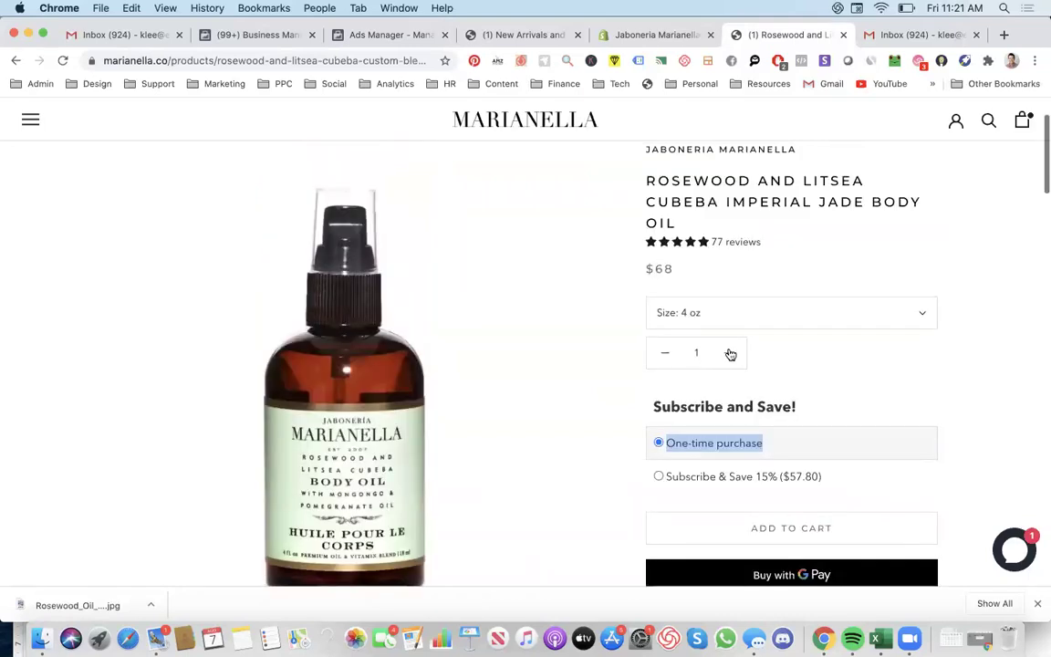
scroll(728, 353, "down", 15)
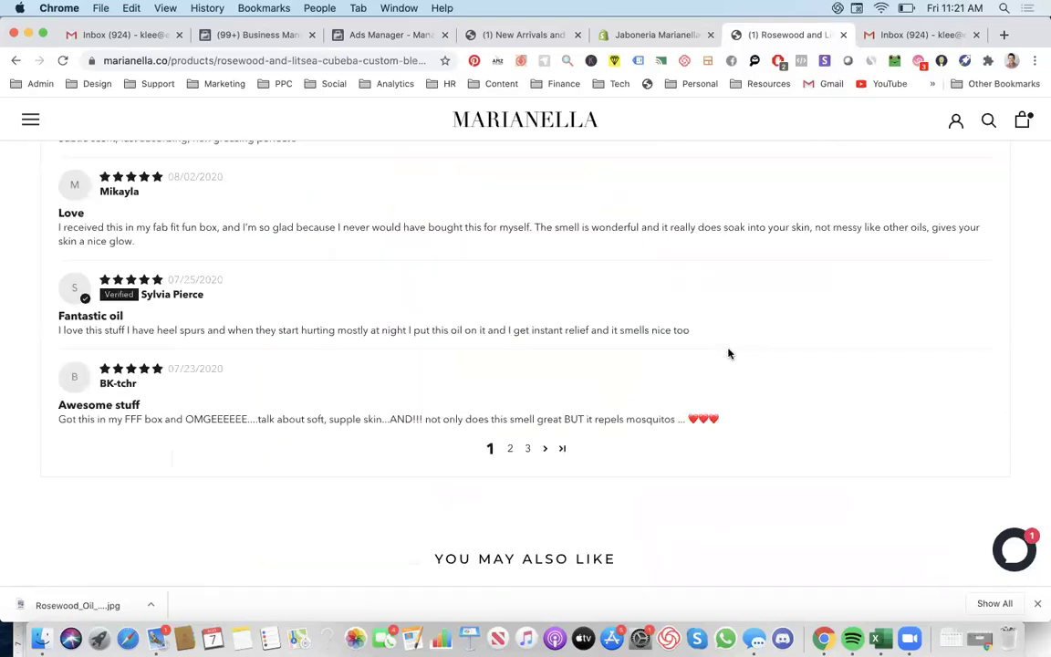
scroll(728, 354, "up", 15)
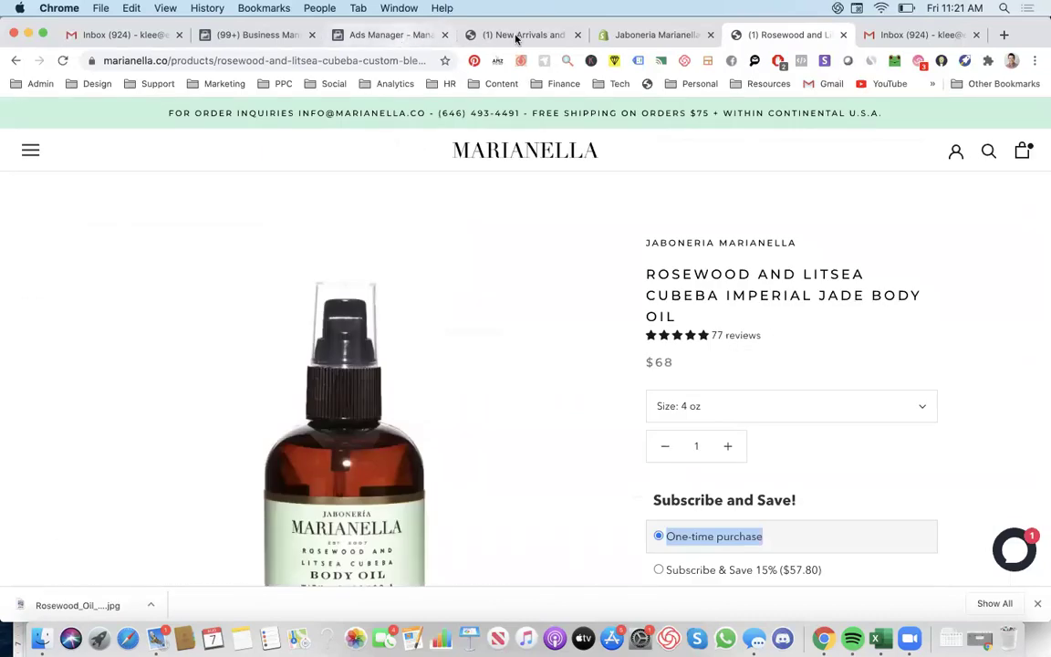
key("super+3")
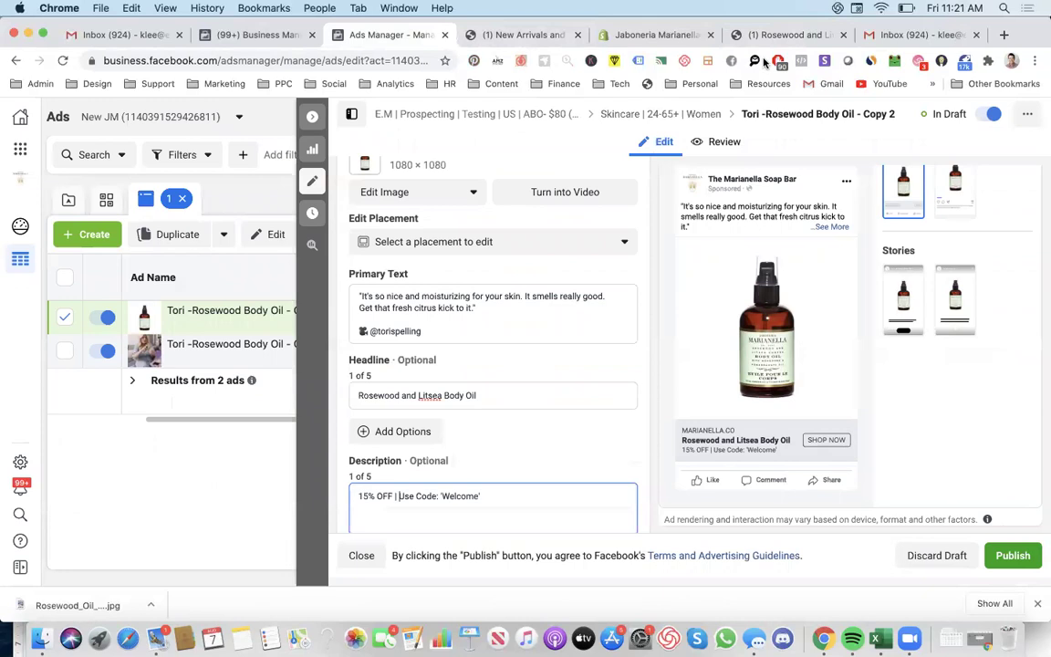
key("super+6")
scroll(822, 375, "down", 1)
scroll(822, 375, "down", 8)
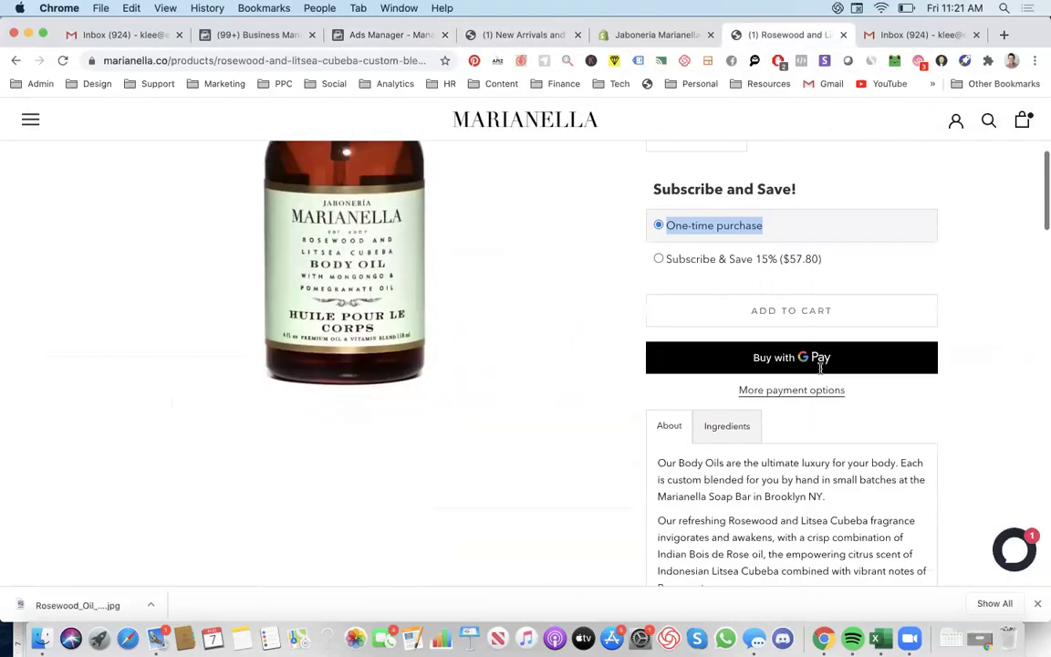
Step: Read the About description on the body oil page, examining the opening luxury sentence and the fragrance paragraph as ad copy
left_click_drag(658, 367, 798, 382)
left_click(801, 382)
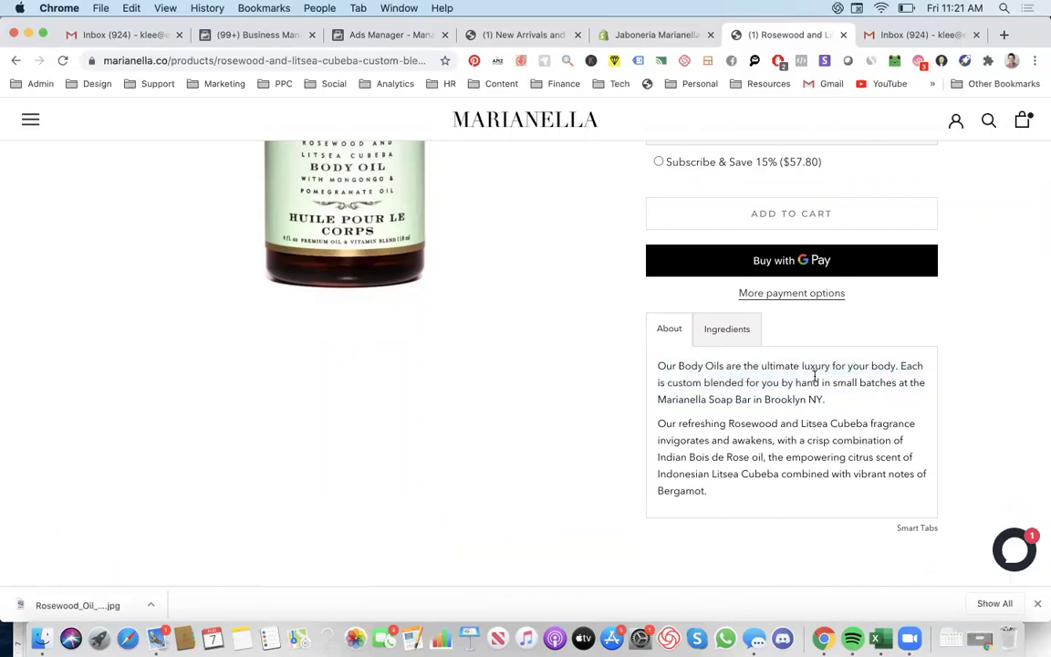
left_click_drag(899, 364, 763, 365)
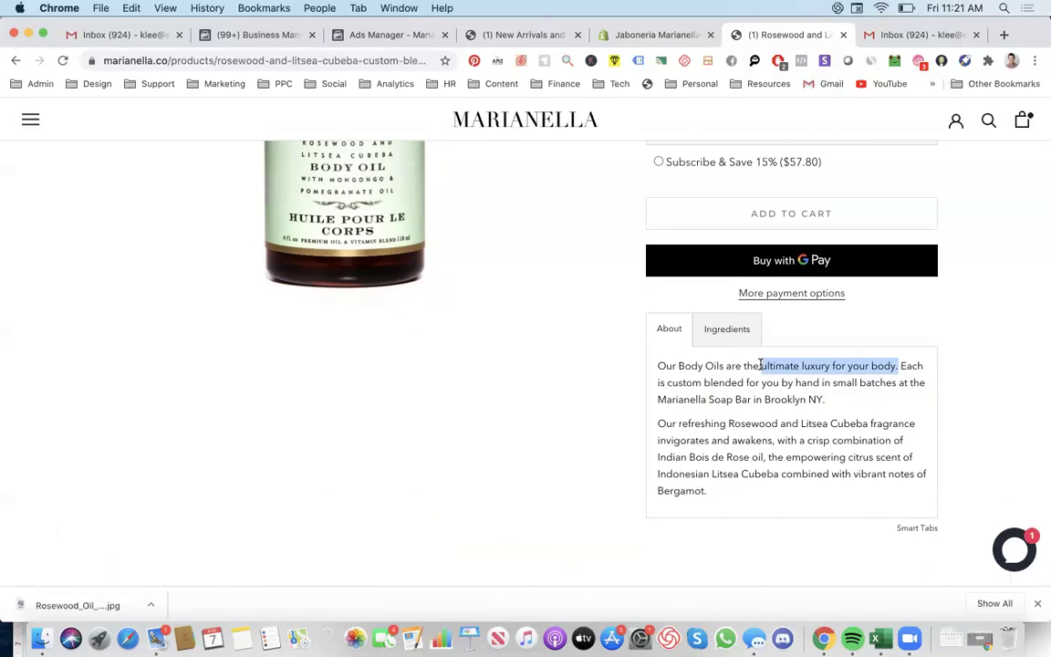
left_click(762, 366)
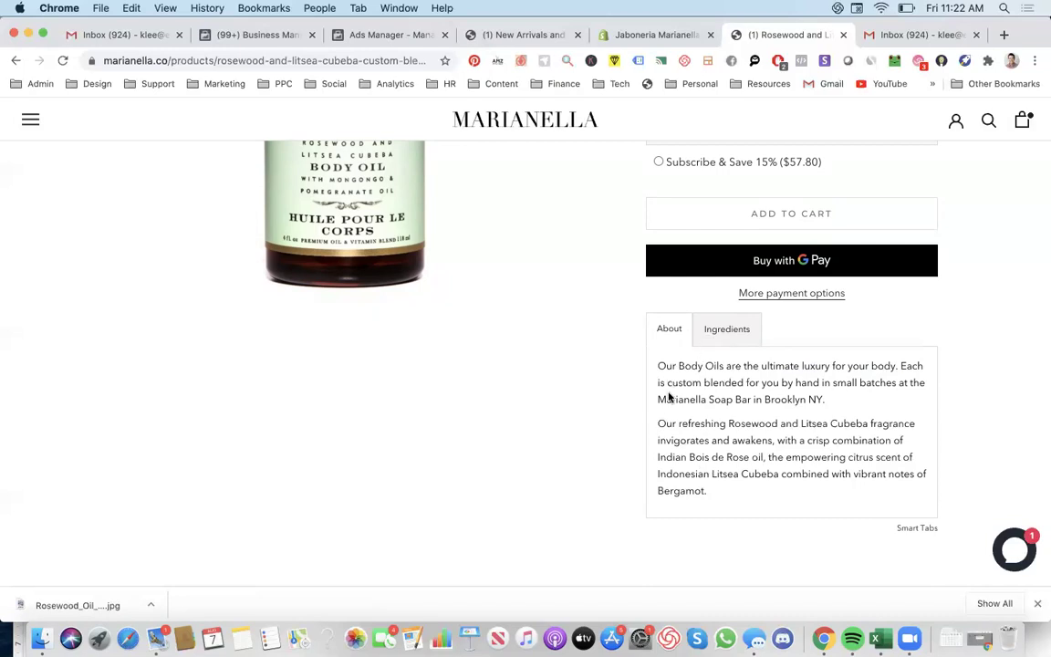
left_click_drag(654, 374, 899, 366)
left_click_drag(659, 423, 684, 473)
left_click(736, 505)
scroll(812, 413, "up", 3)
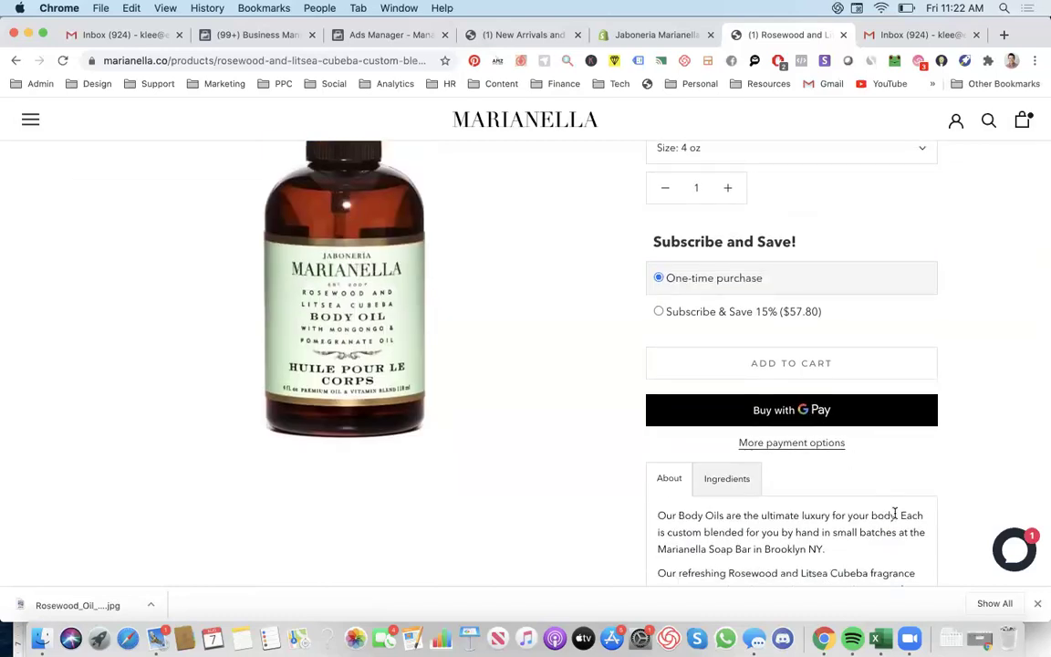
left_click_drag(895, 515, 660, 516)
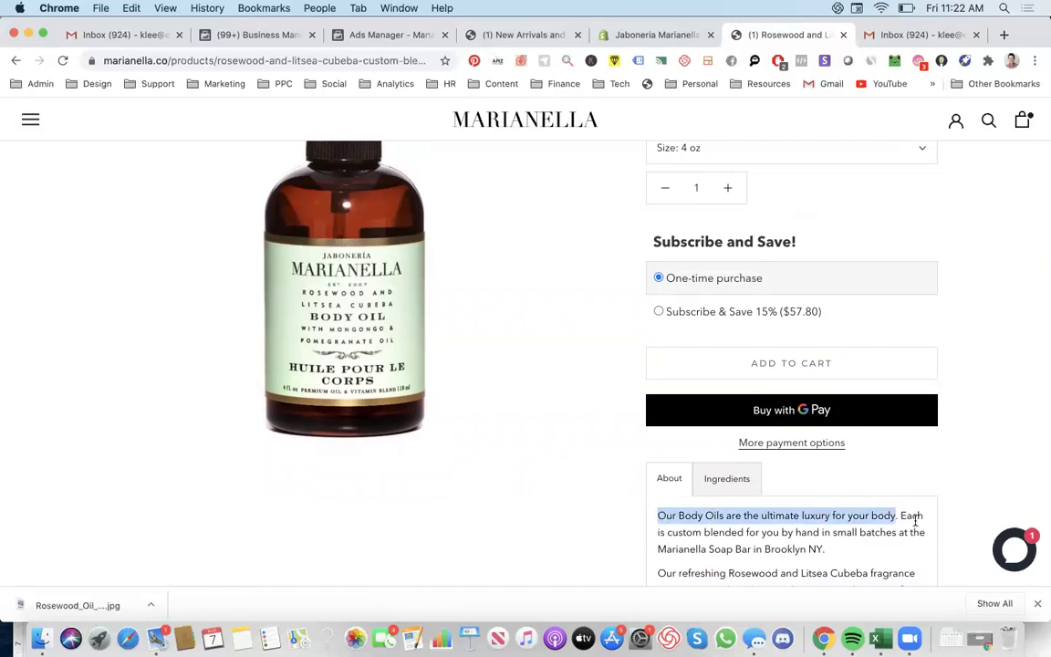
scroll(938, 520, "down", 3)
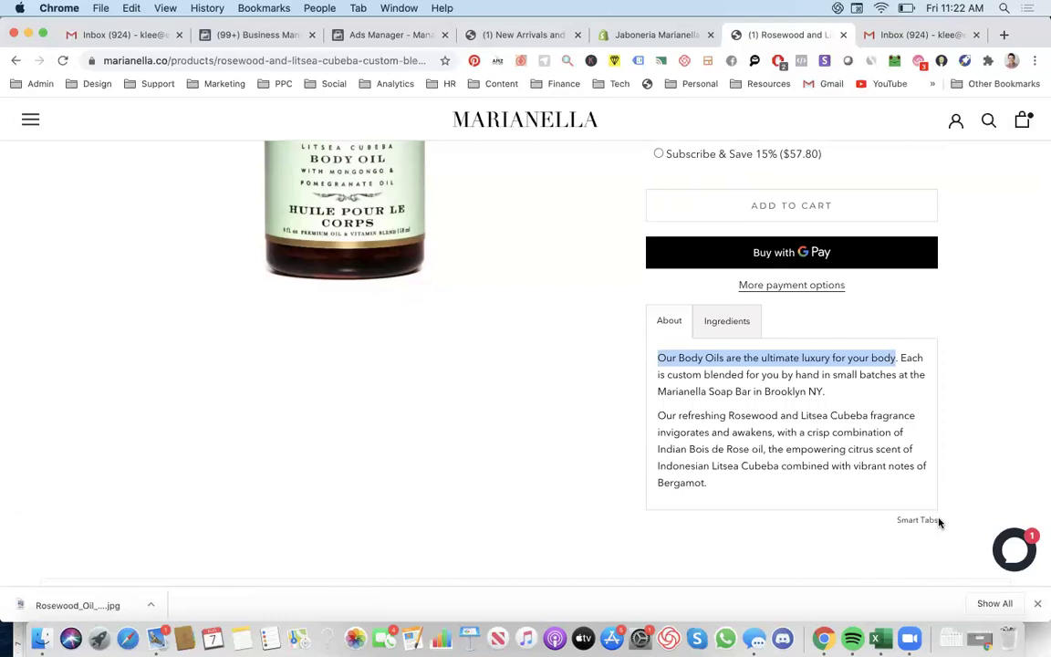
Step: Replace the ad's primary text with the phrase "Our refreshing Rosewood and Litsea Cubeba" copied from the product page description
left_click_drag(658, 415, 866, 416)
key("super+c")
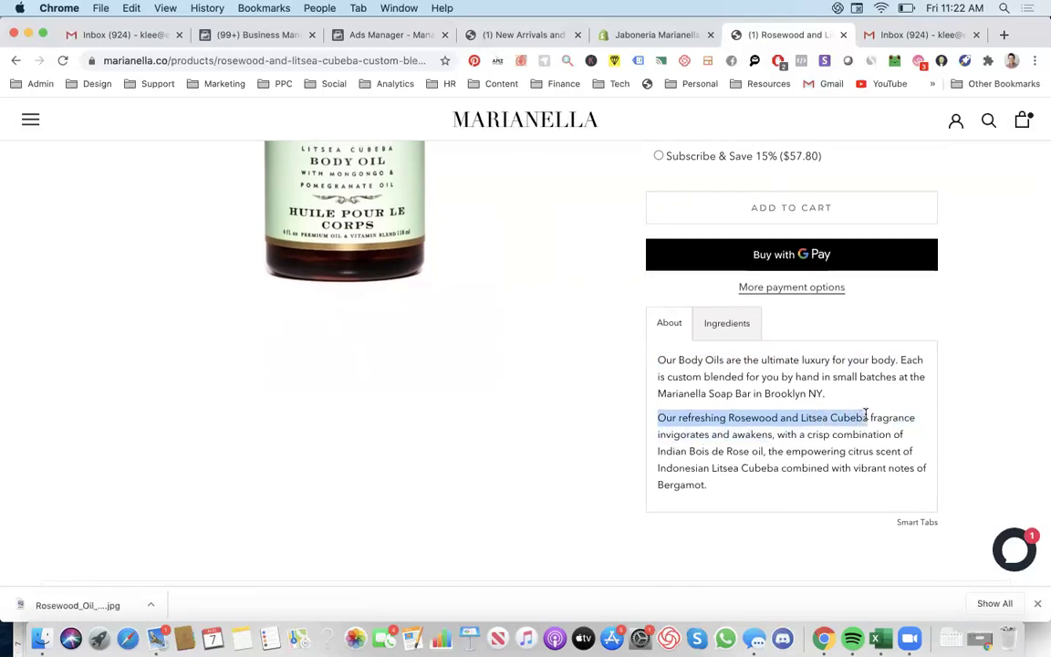
scroll(866, 416, "down", 1)
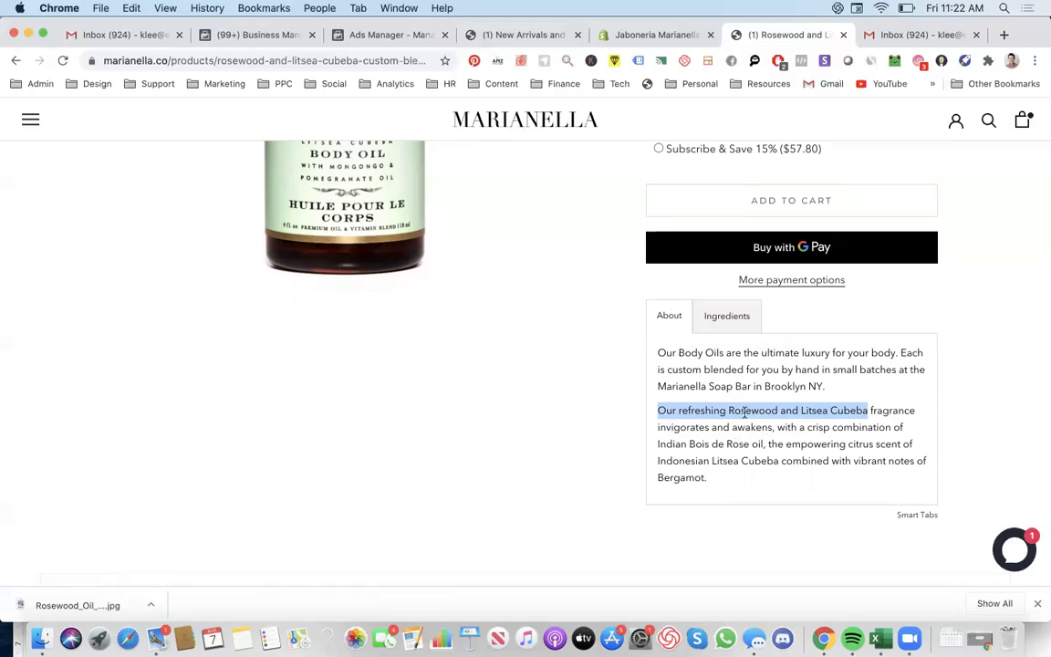
scroll(745, 412, "down", 1)
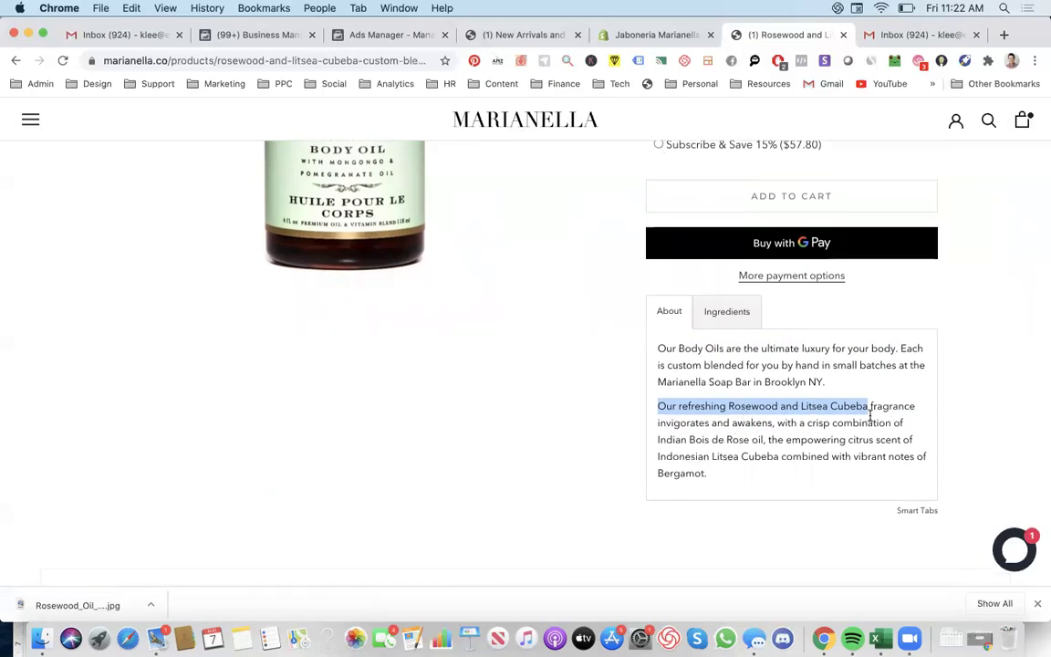
left_click(368, 36)
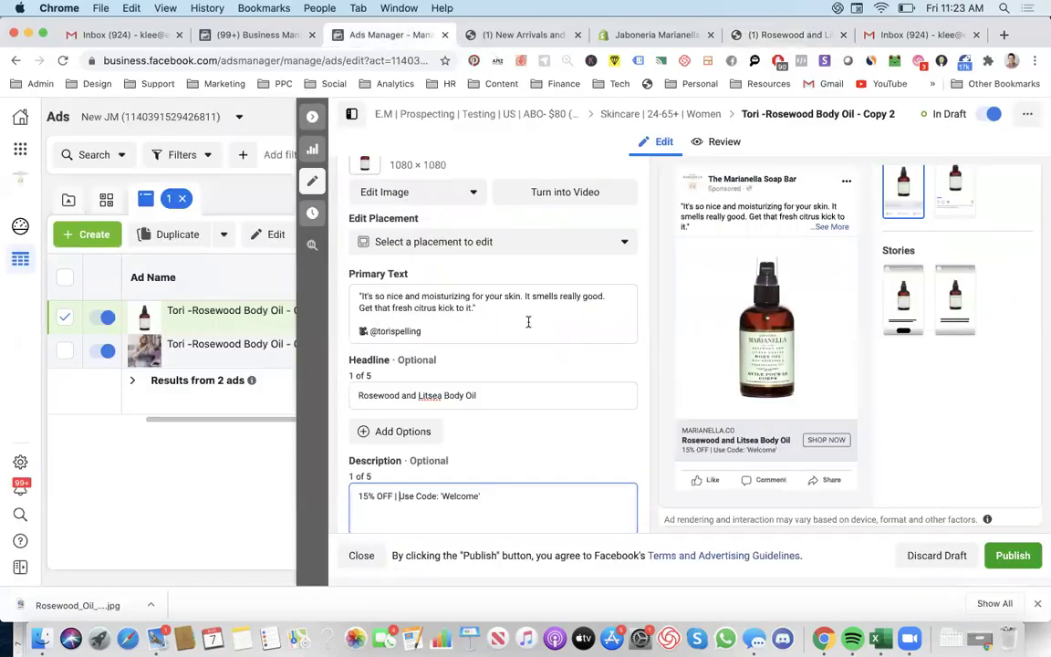
left_click(472, 307)
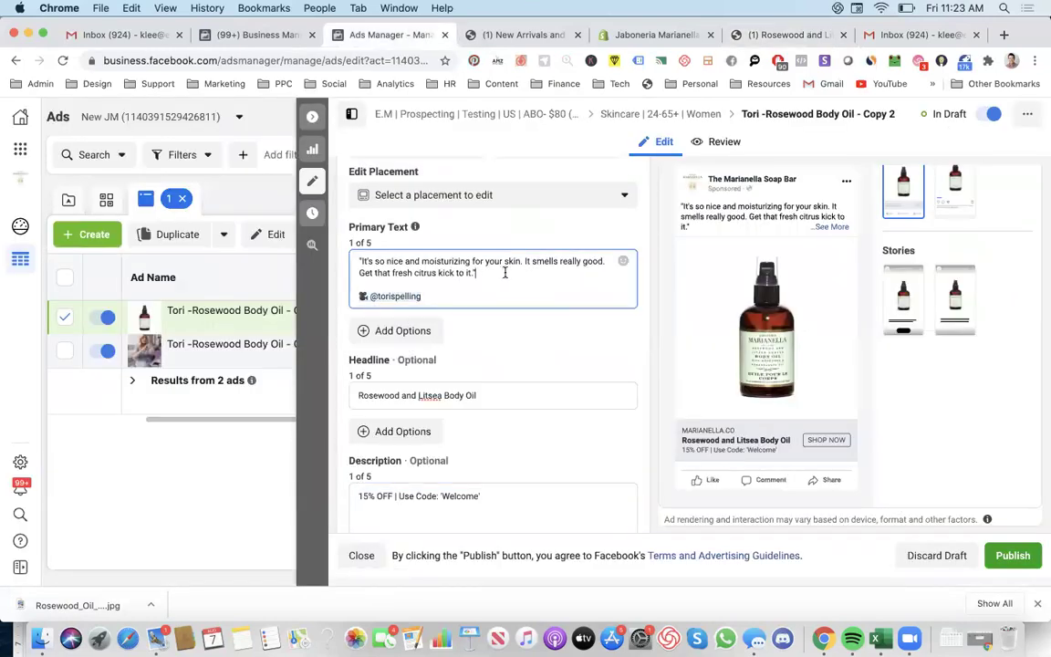
key("super+a")
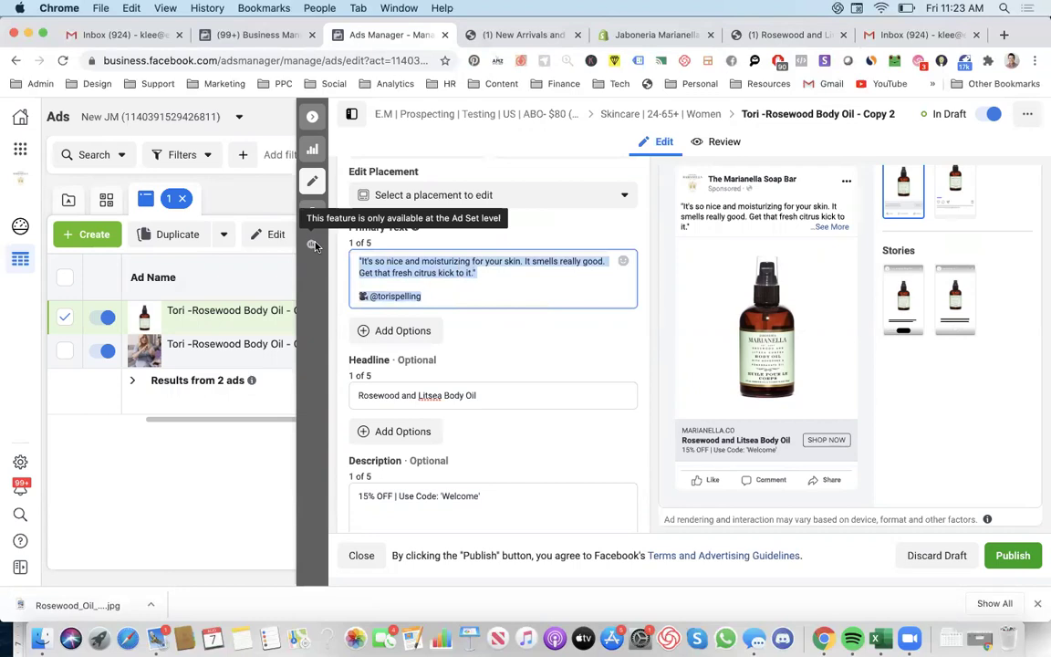
key("super+v")
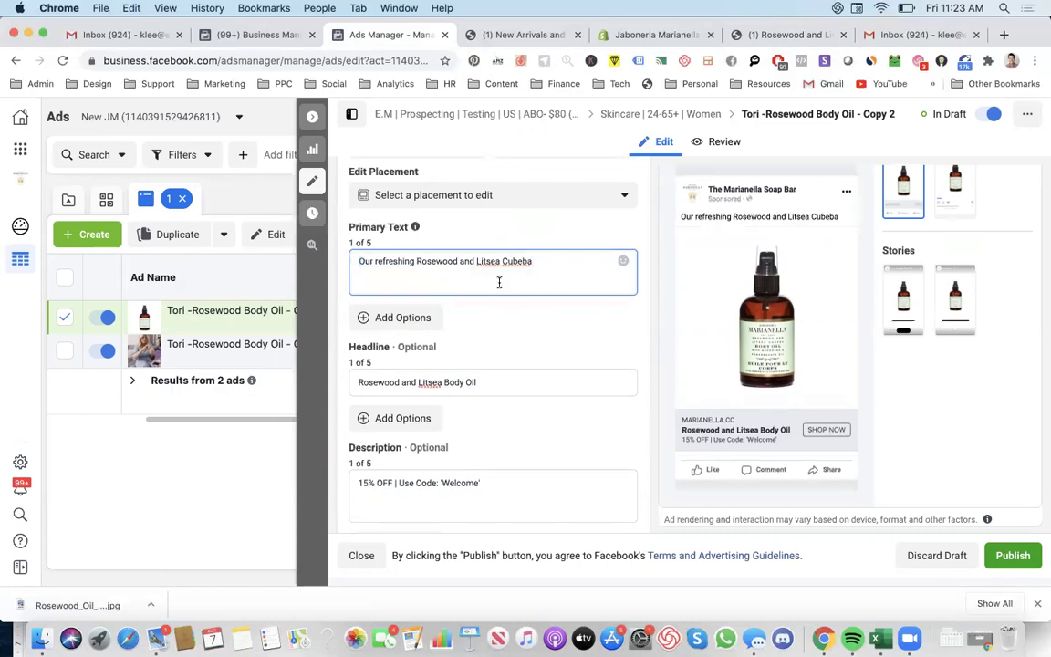
Step: Copy "Our Body Oils are the ultimate luxury for your body." from the product page into the primary text, below the first phrase
left_click(780, 36)
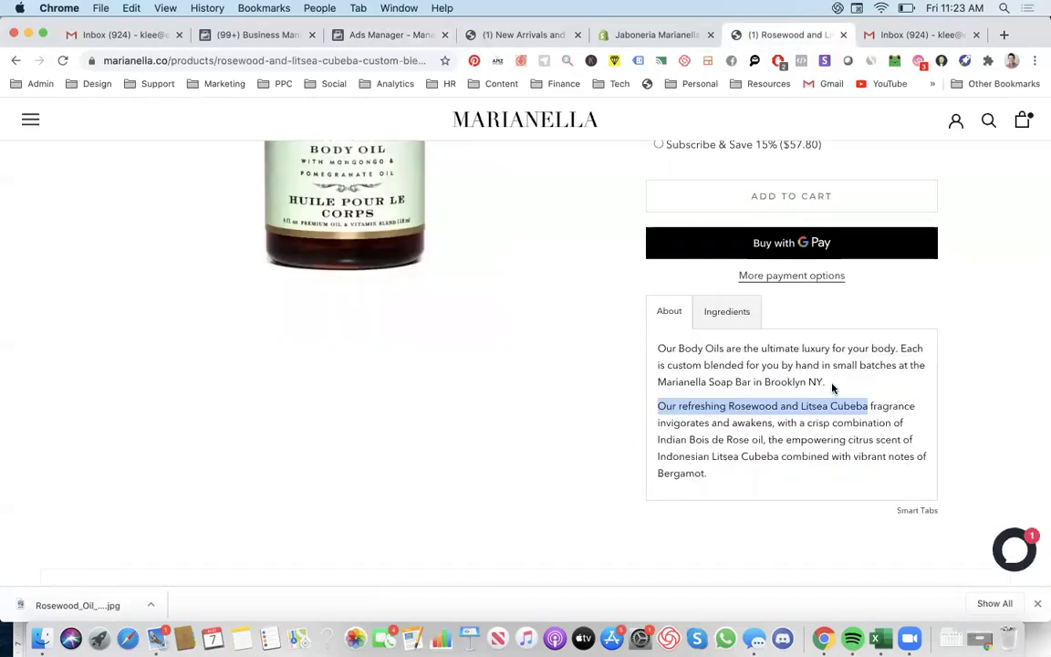
mouse_move(656, 349)
left_mouse_down()
mouse_move(899, 348)
mouse_move(663, 351)
left_mouse_up()
left_click(877, 347)
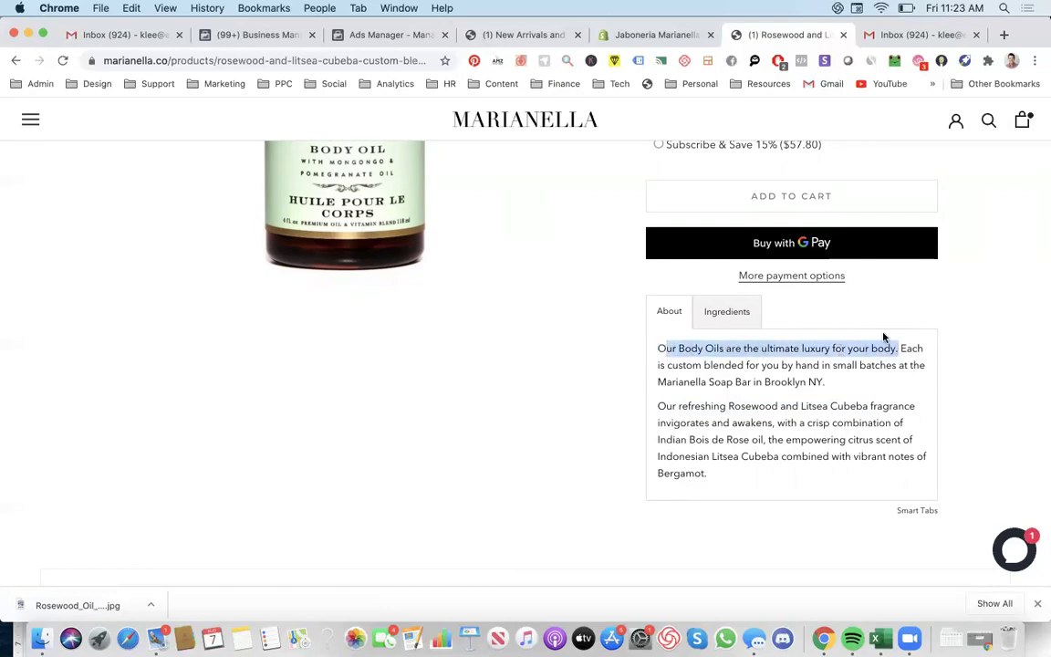
left_click(907, 346)
left_click_drag(904, 346, 657, 349)
key("super+c")
left_click(374, 35)
key("Return")
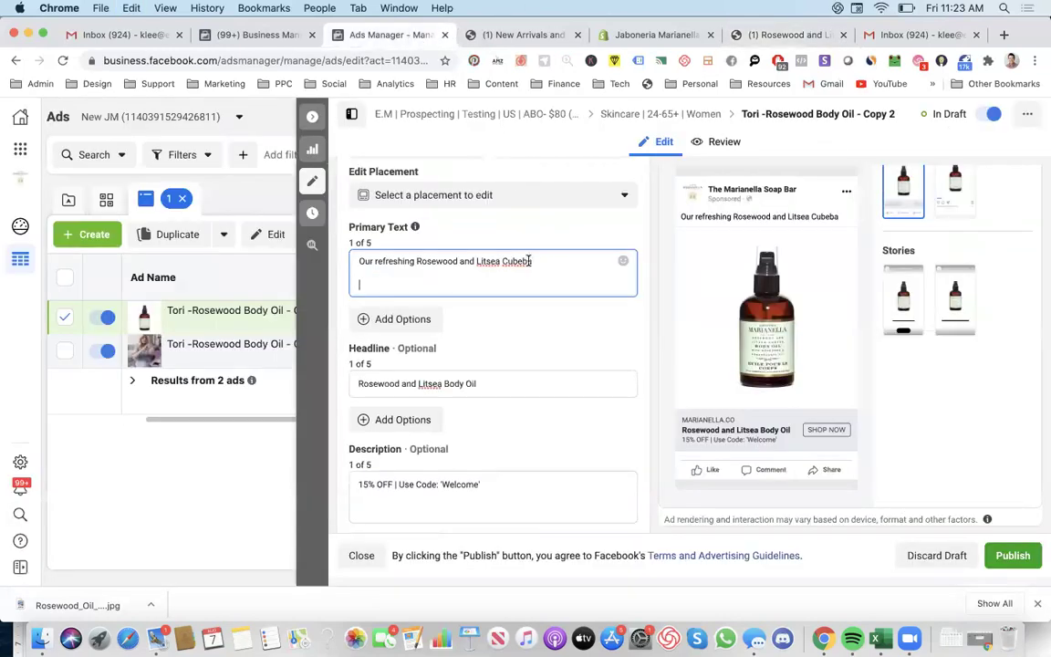
key("super+v")
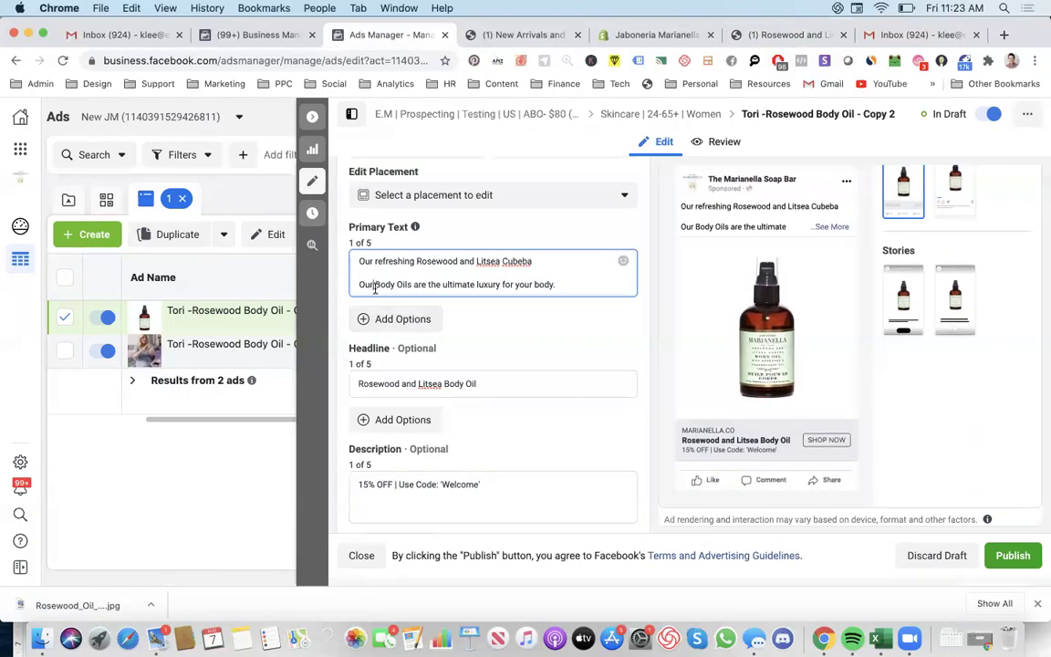
key("BackSpace")
key("BackSpace")
key("BackSpace")
key("BackSpace")
key("BackSpace")
key("BackSpace")
key("BackSpace")
key("BackSpace")
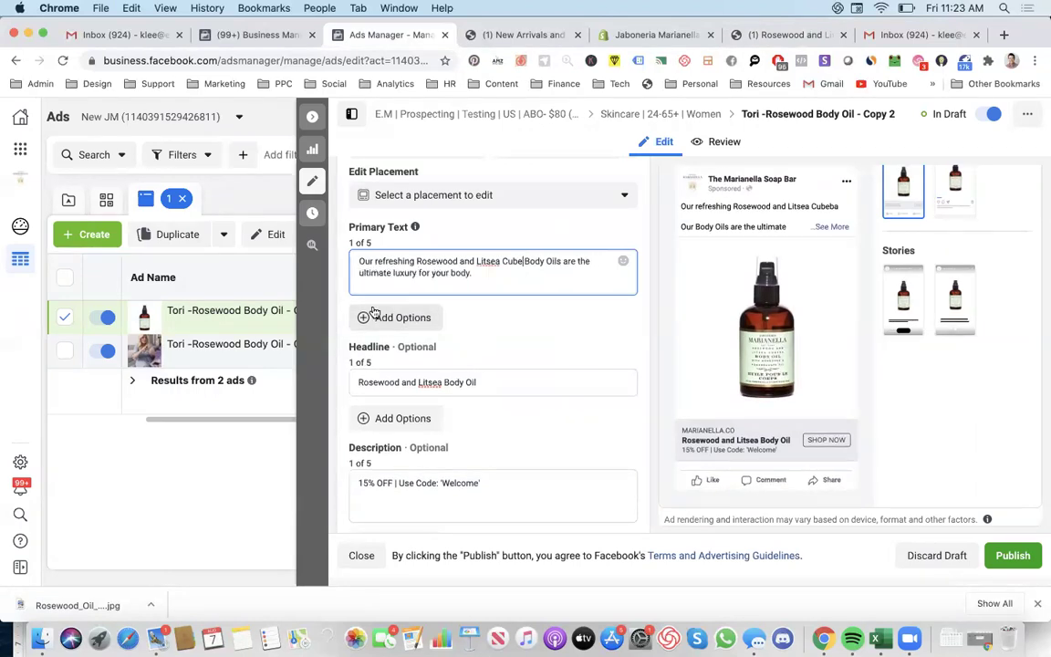
key("super+z")
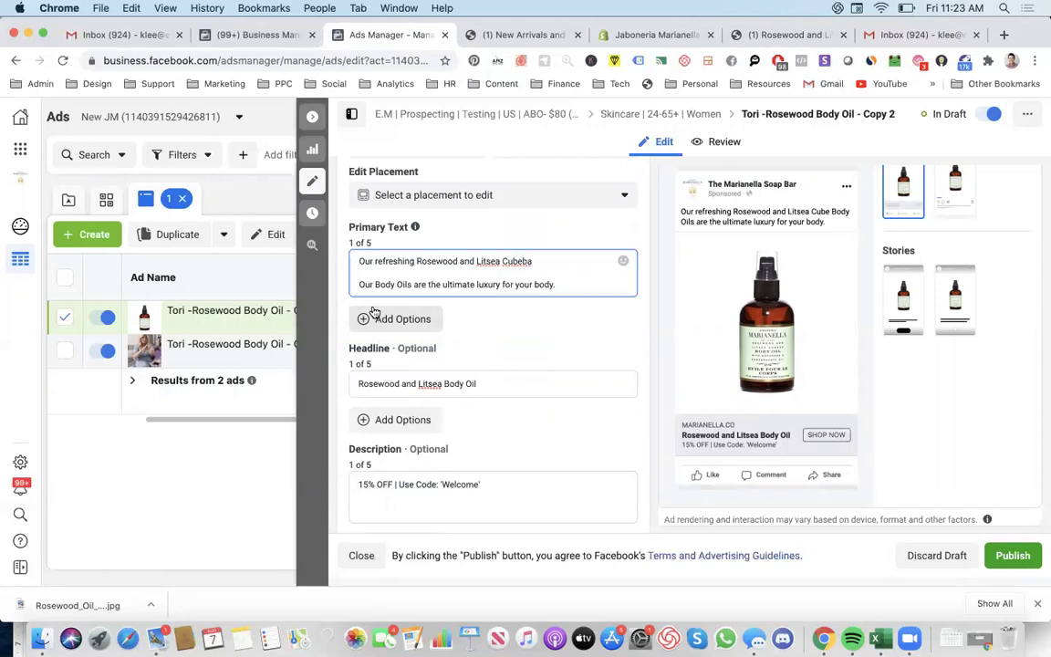
Step: Remove the second "Our" and the line breaks so the primary text reads "Our refreshing Rosewood and Litsea Cubeba Body Oils are the ultimate luxury for your body."
key("BackSpace")
key("BackSpace")
key("BackSpace")
key("BackSpace")
key("BackSpace")
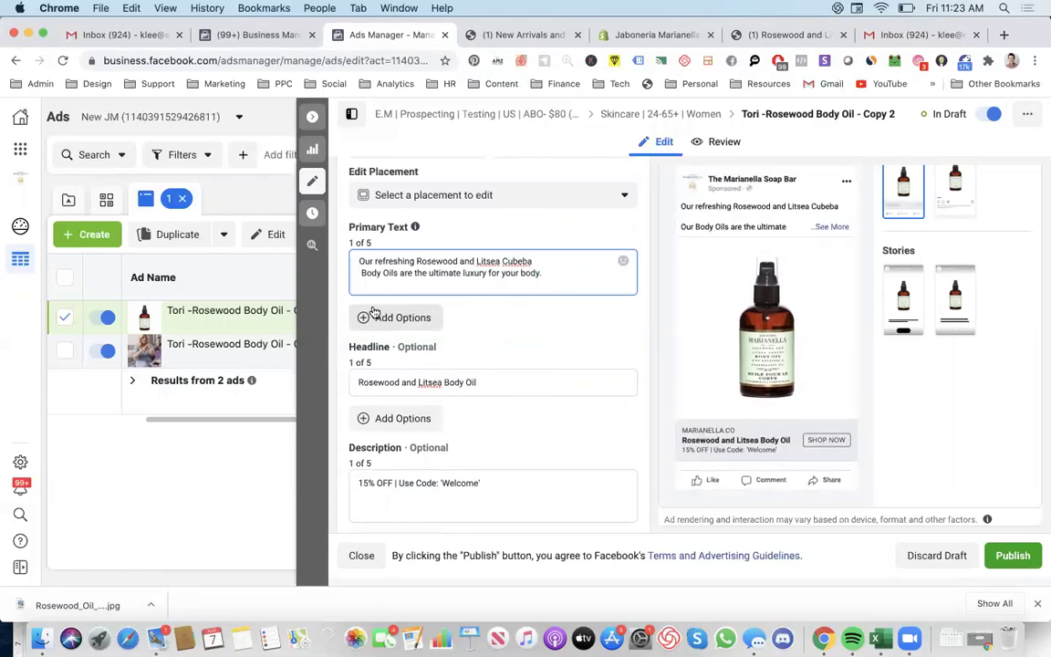
key("BackSpace")
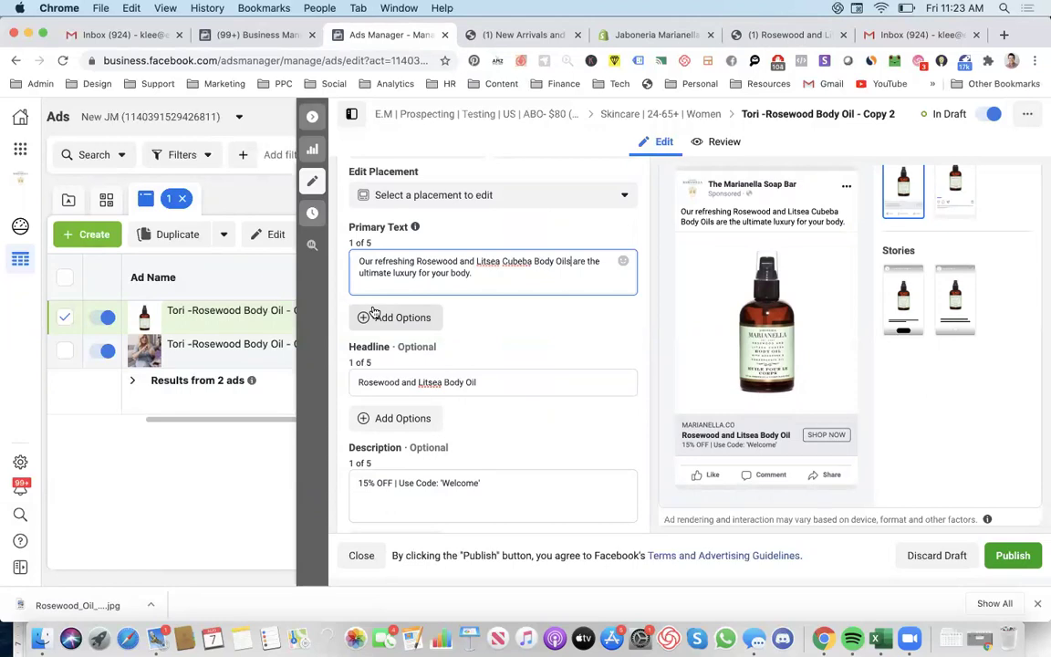
Step: Make the primary text singular by changing "Body Oils are" to "Body Oil is"
key("BackSpace")
key("BackSpace")
key("BackSpace")
key("BackSpace")
key("BackSpace")
key("BackSpace")
type("is")
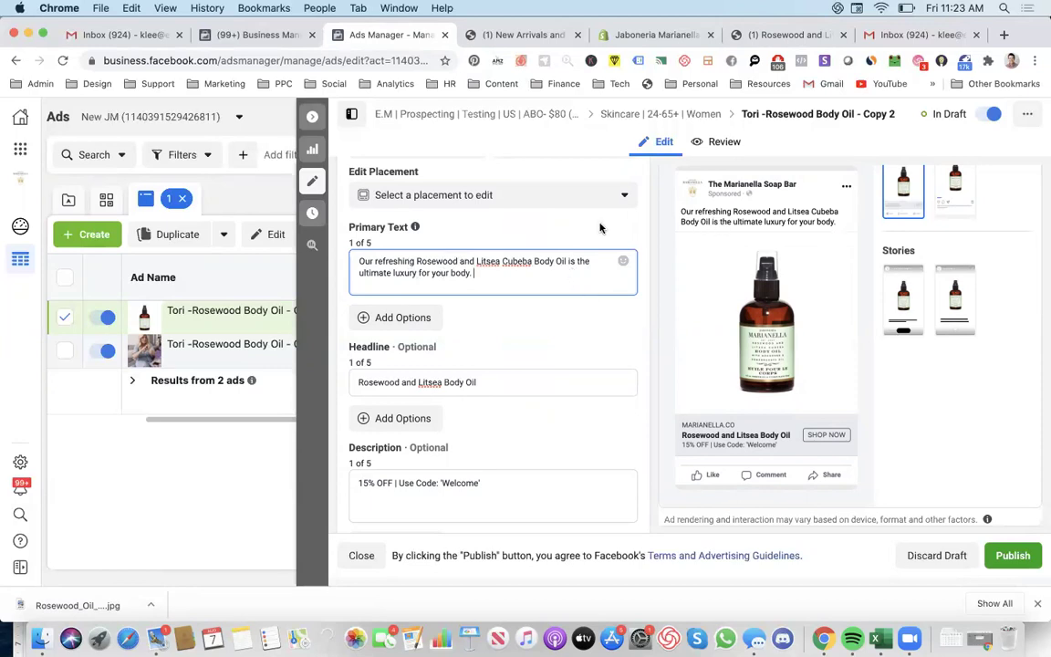
Step: Look through the Rosewood body oil product page again for further ad copy, and return to the ad draft
left_click(642, 34)
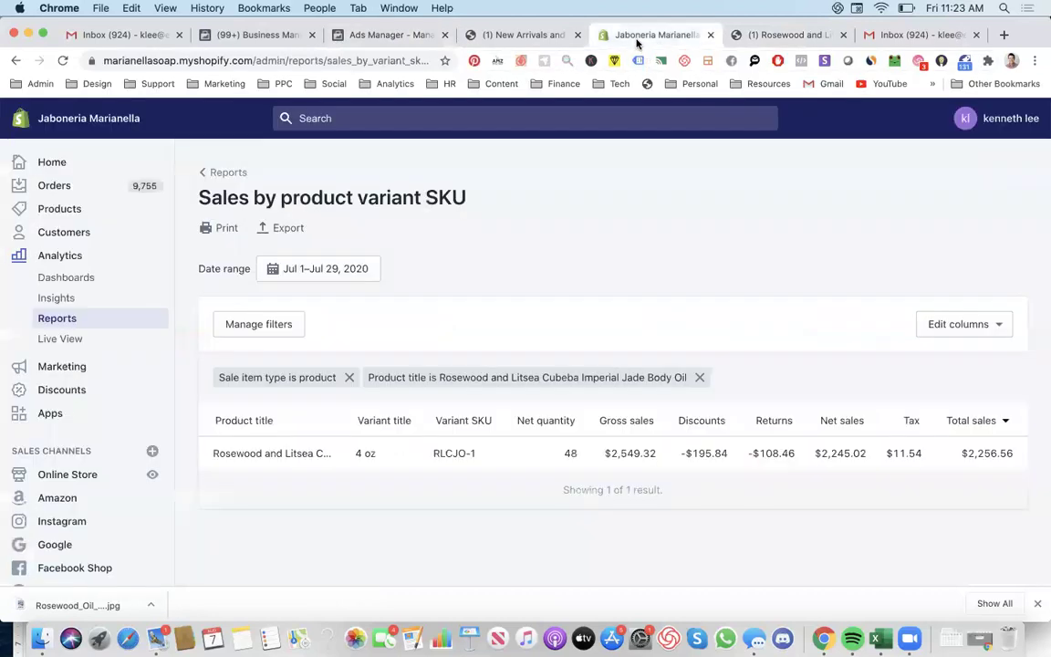
left_click(502, 35)
left_click(782, 35)
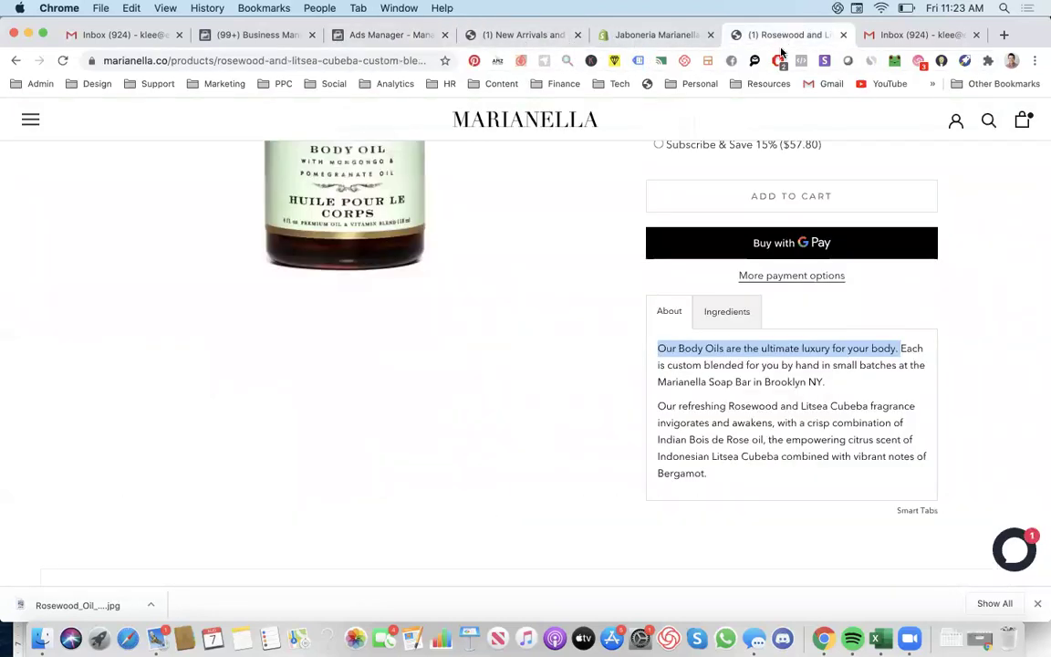
scroll(734, 160, "up", 5)
scroll(731, 172, "down", 3)
scroll(731, 172, "down", 15)
scroll(731, 171, "up", 17)
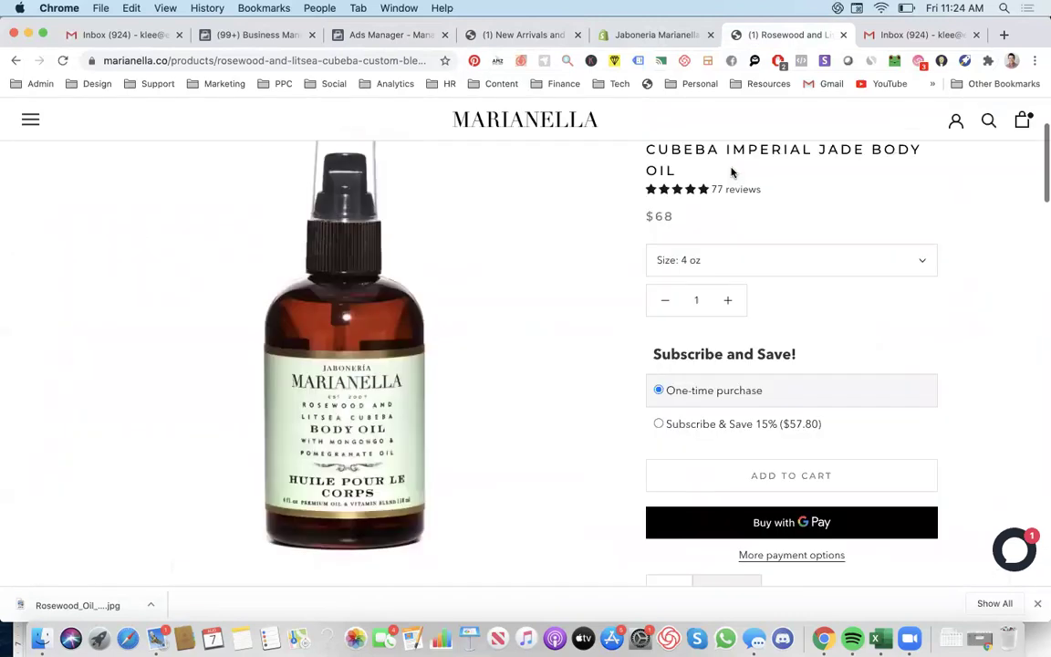
scroll(731, 171, "up", 3)
left_click(242, 35)
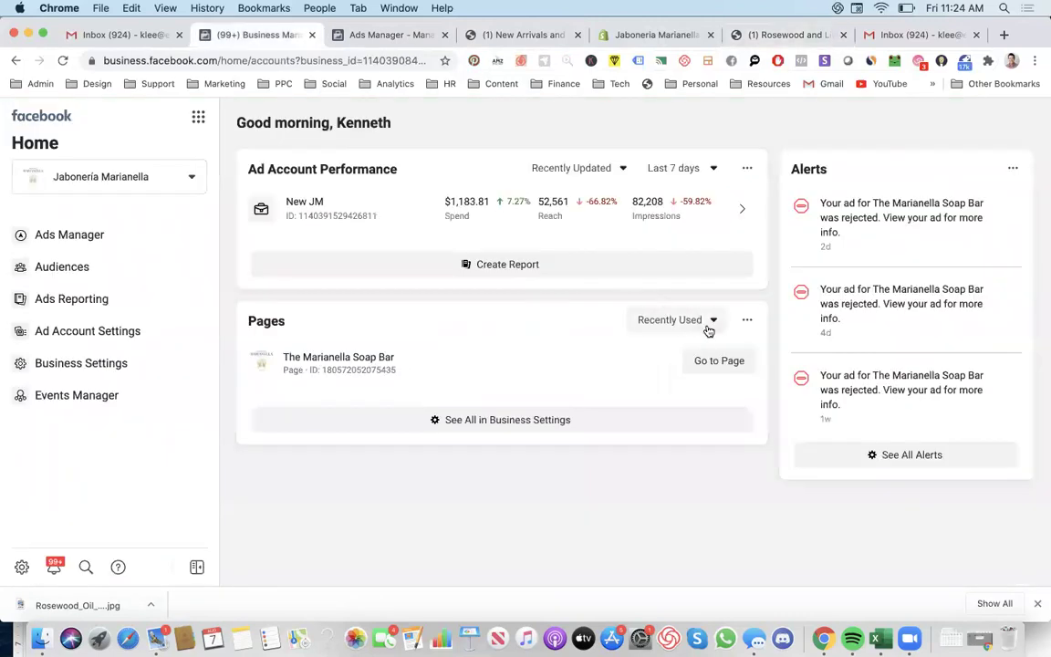
key("ctrl+Tab")
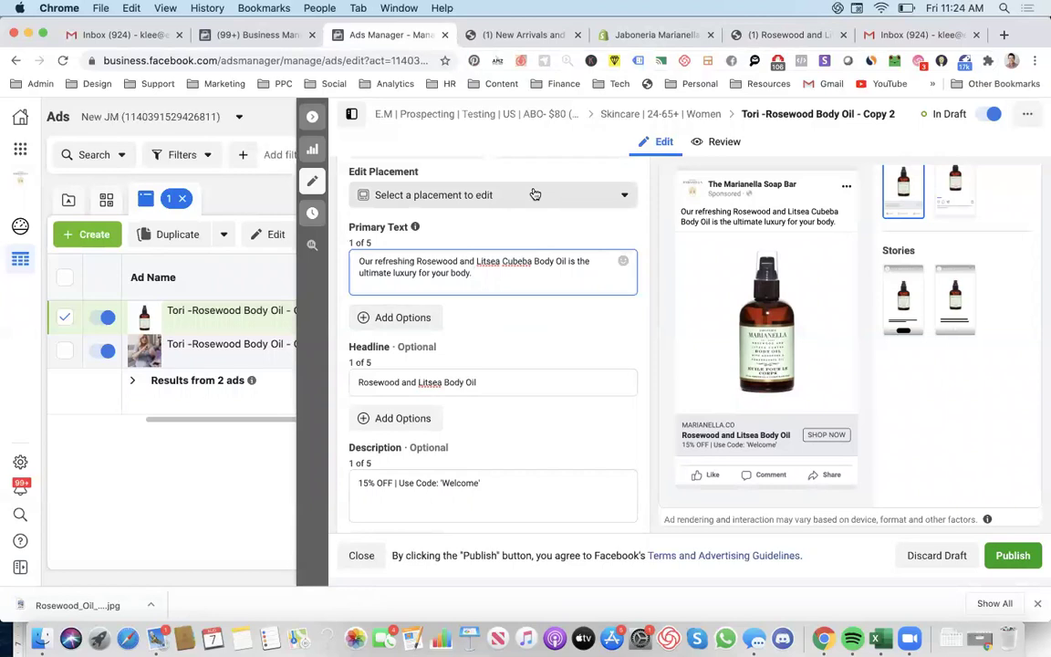
Step: Clear the existing link with its tracking parameters from the ad's website URL
left_click(518, 304)
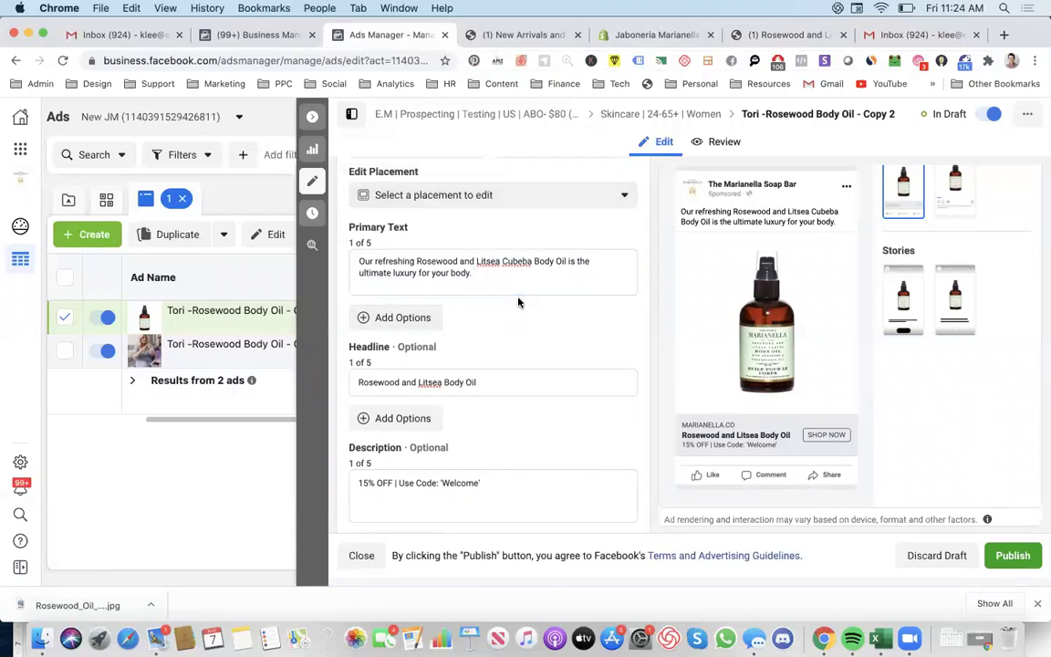
scroll(575, 397, "down", 2)
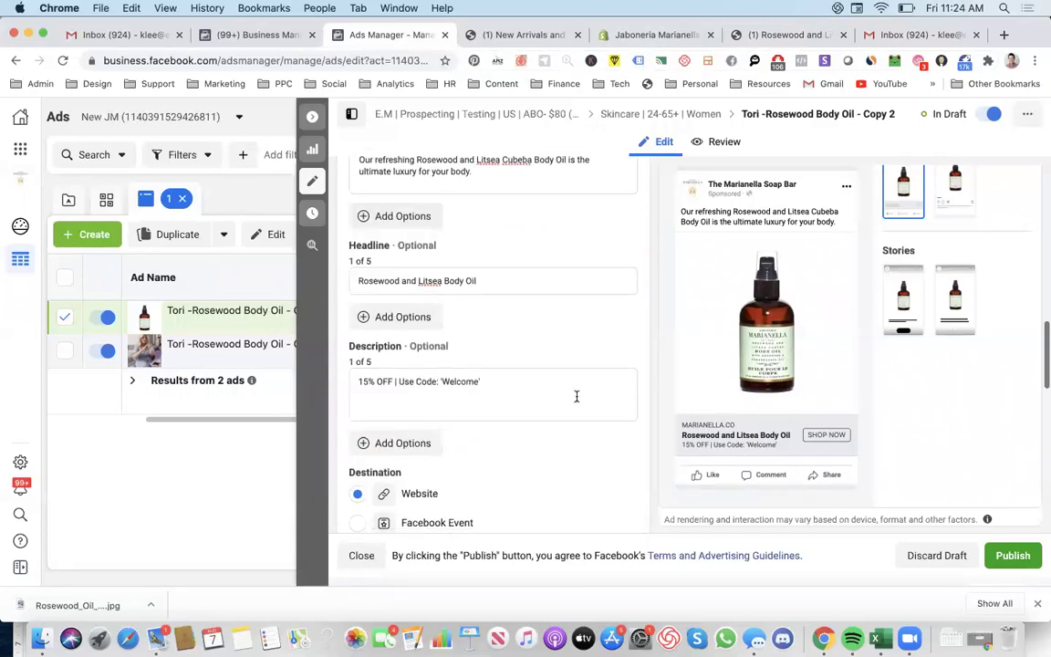
scroll(546, 404, "down", 5)
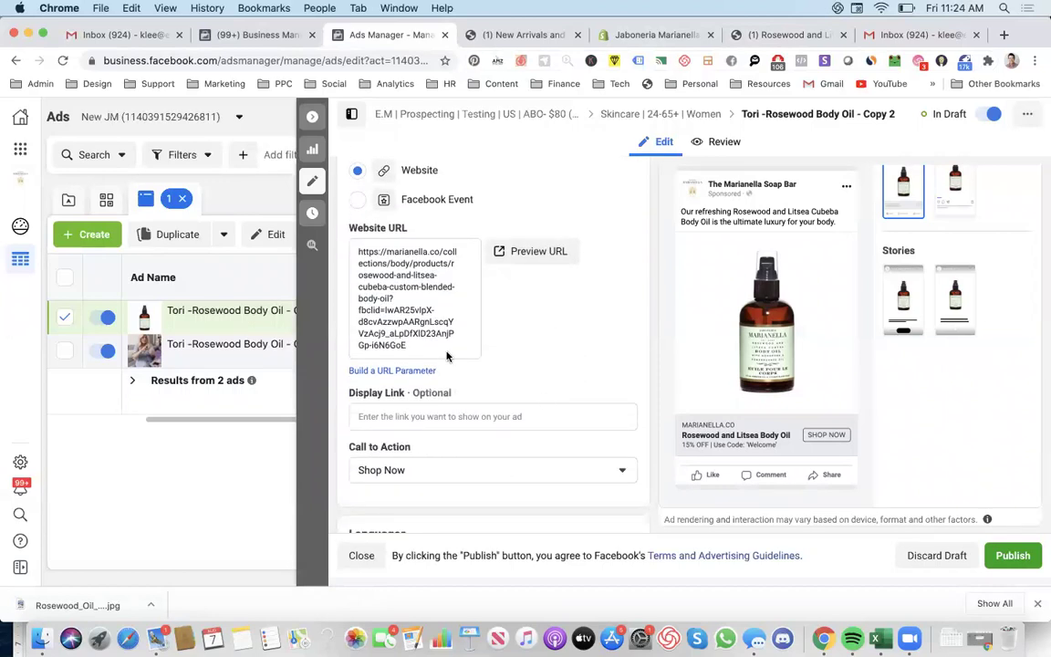
left_click_drag(410, 335, 356, 248)
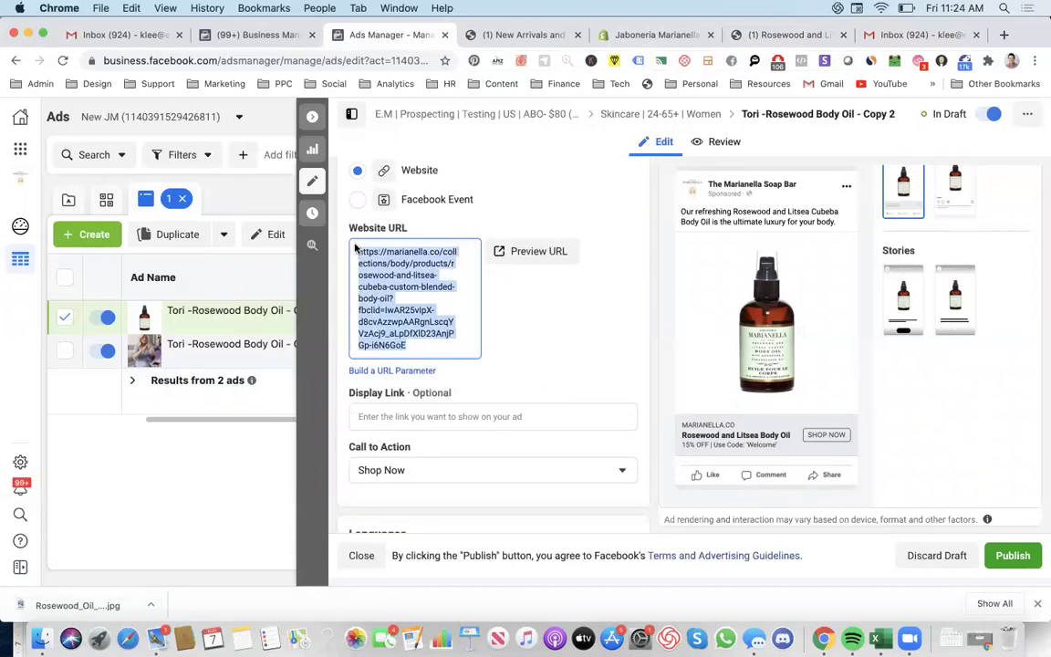
key("BackSpace")
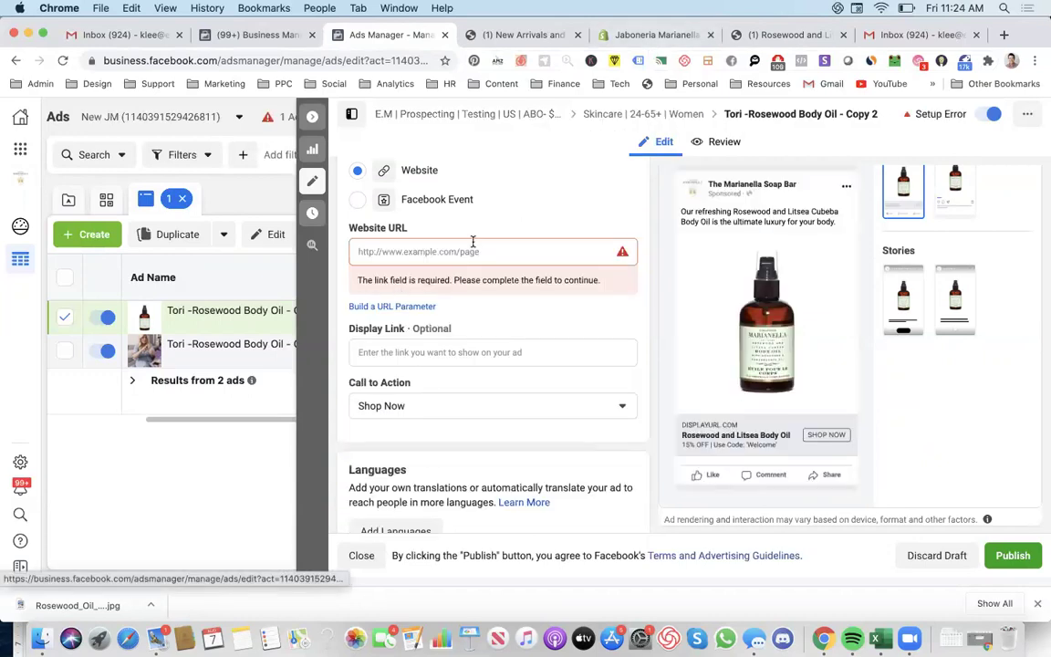
left_click(769, 41)
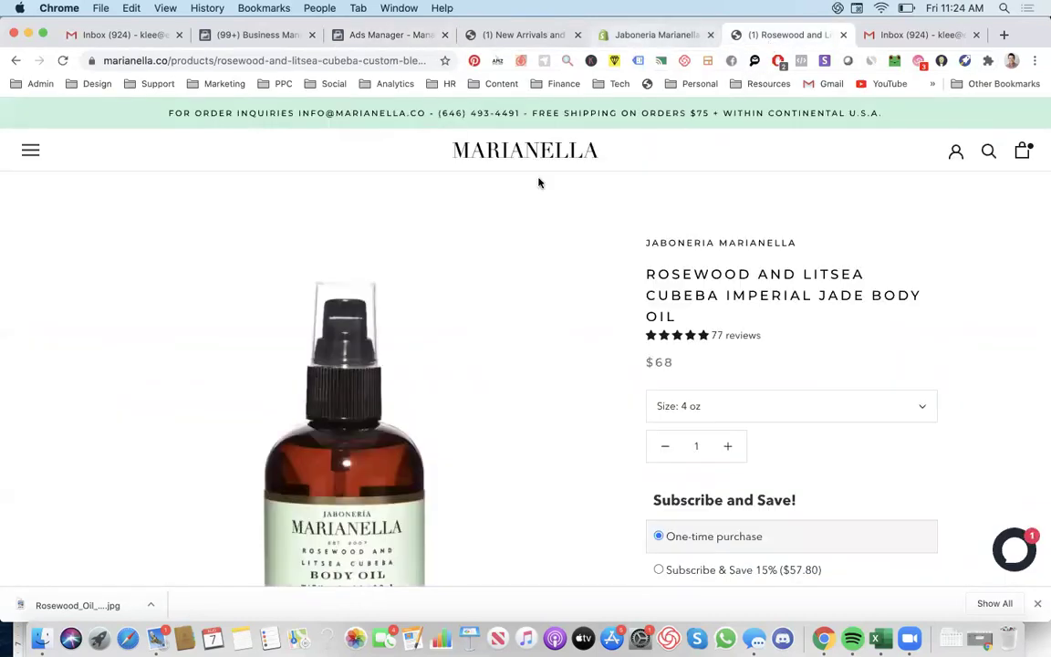
double_click(369, 64)
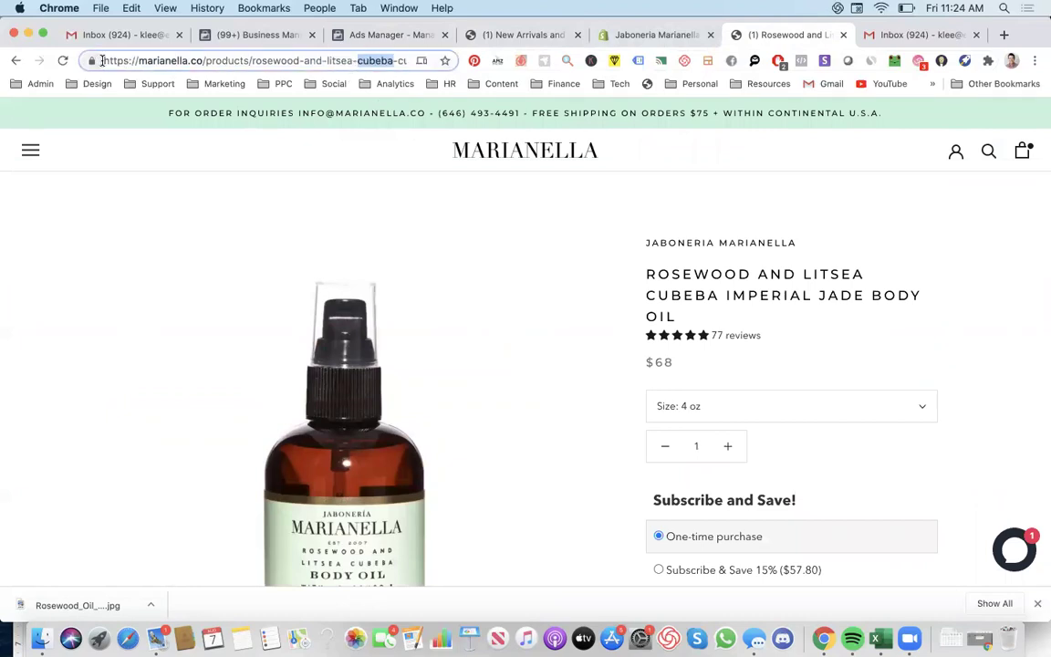
left_click_drag(102, 60, 444, 61)
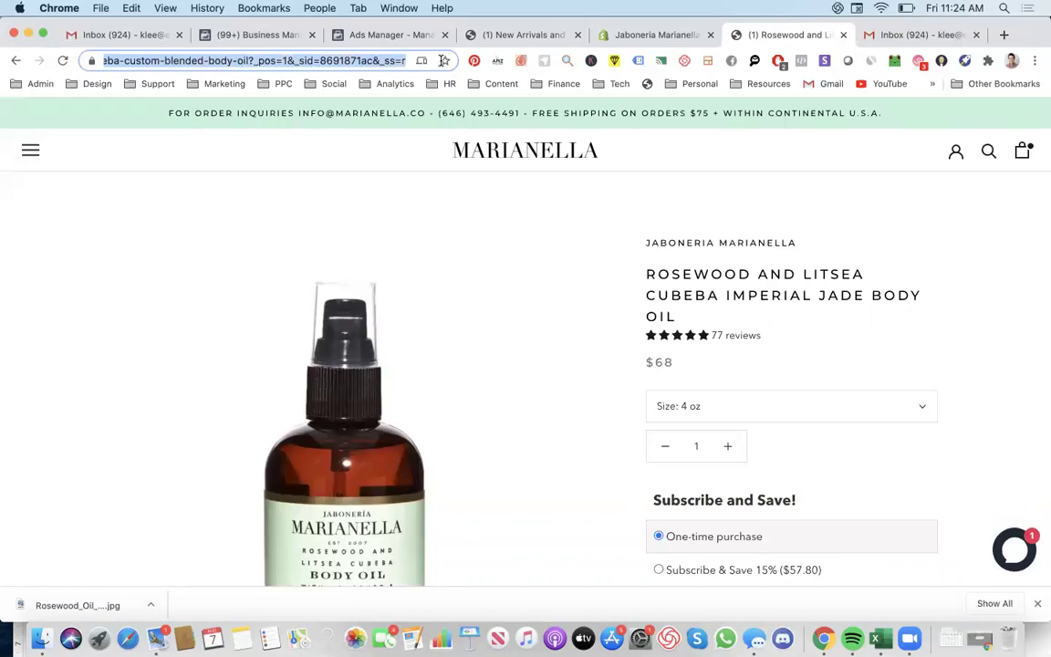
left_click(250, 61)
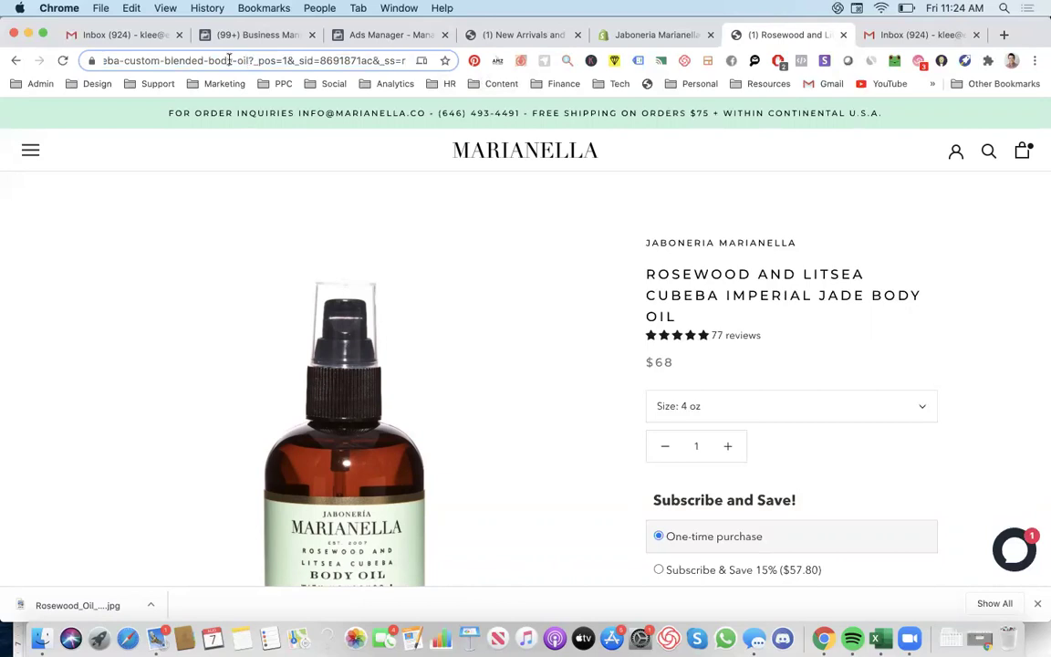
left_click_drag(229, 60, 7, 61)
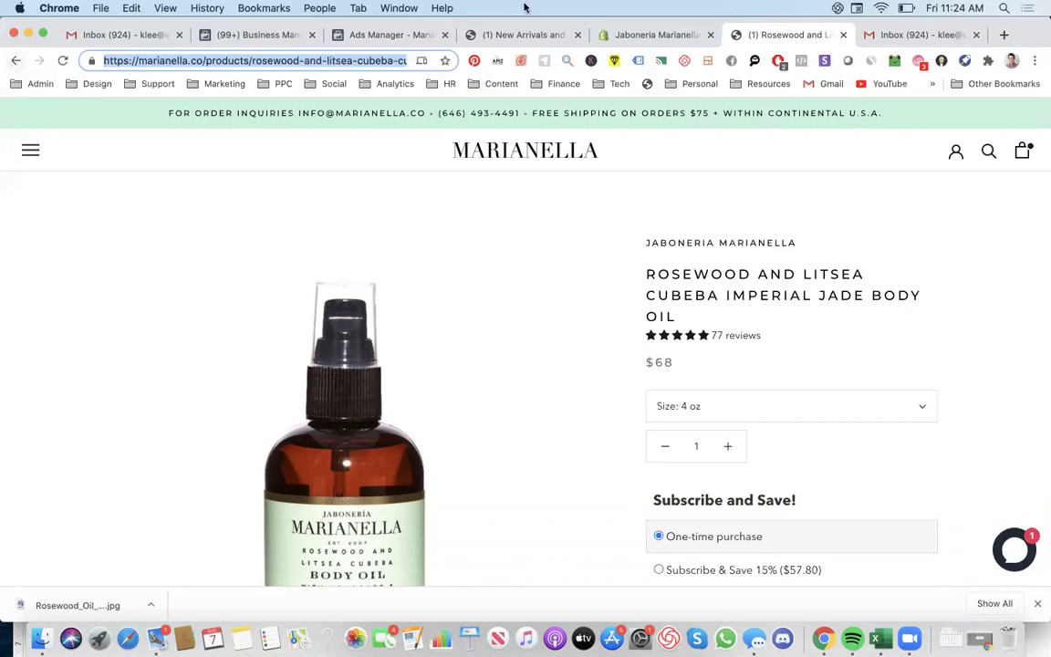
left_click(454, 34)
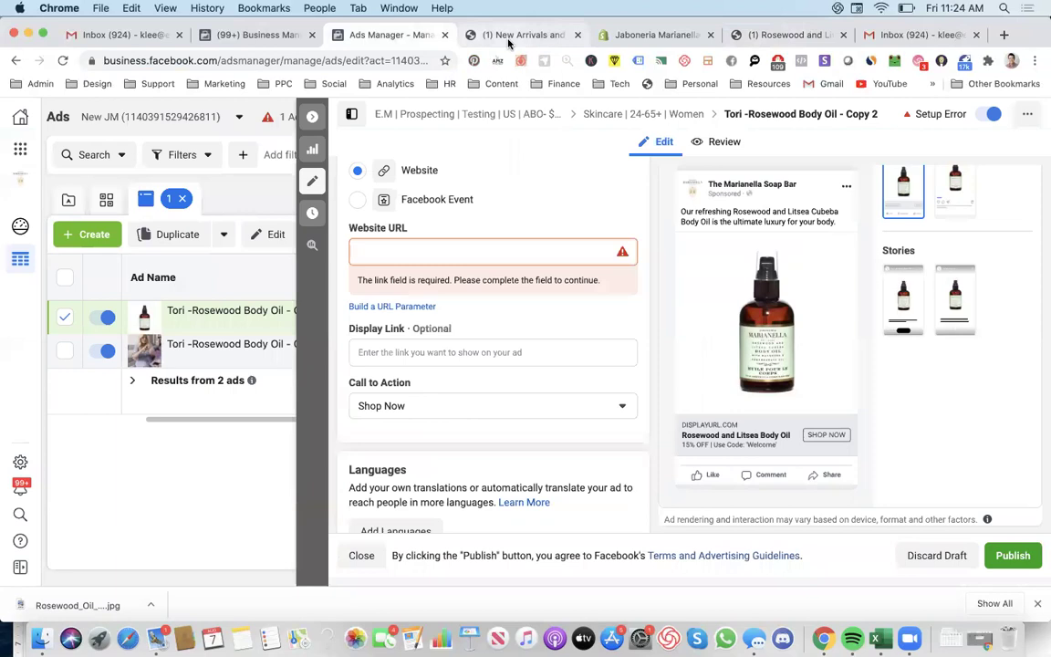
type("https://marianella.co/products/rosewood-and-litsea-cubeba-custom-blended-body-oil")
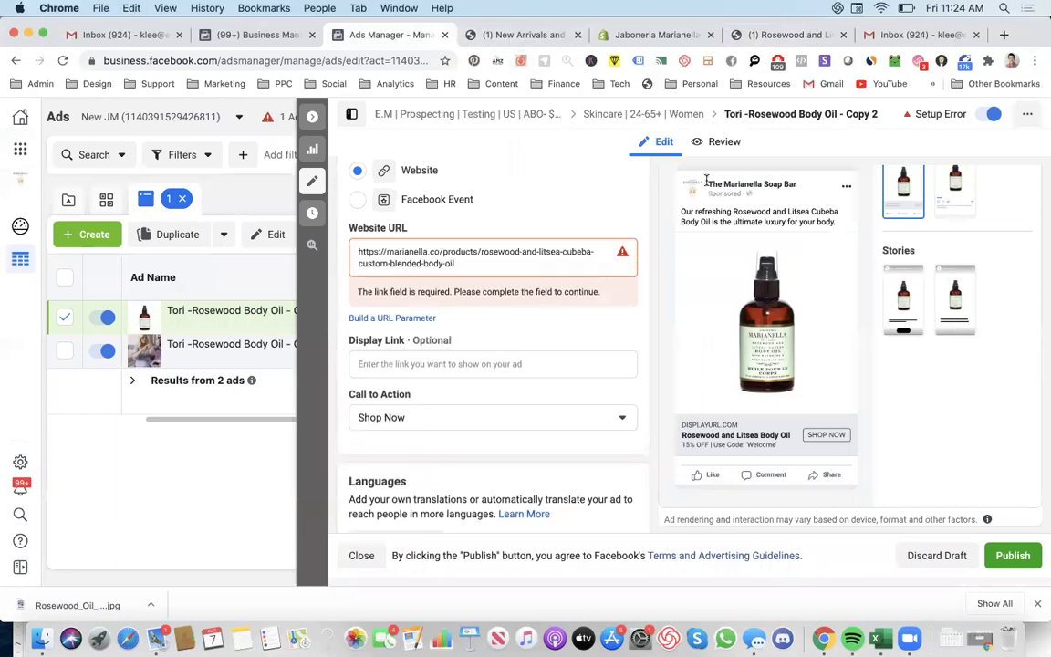
Step: Test the shortened product link in a new browser tab, view the enlarged product image, and return to the ad draft
key("super+t")
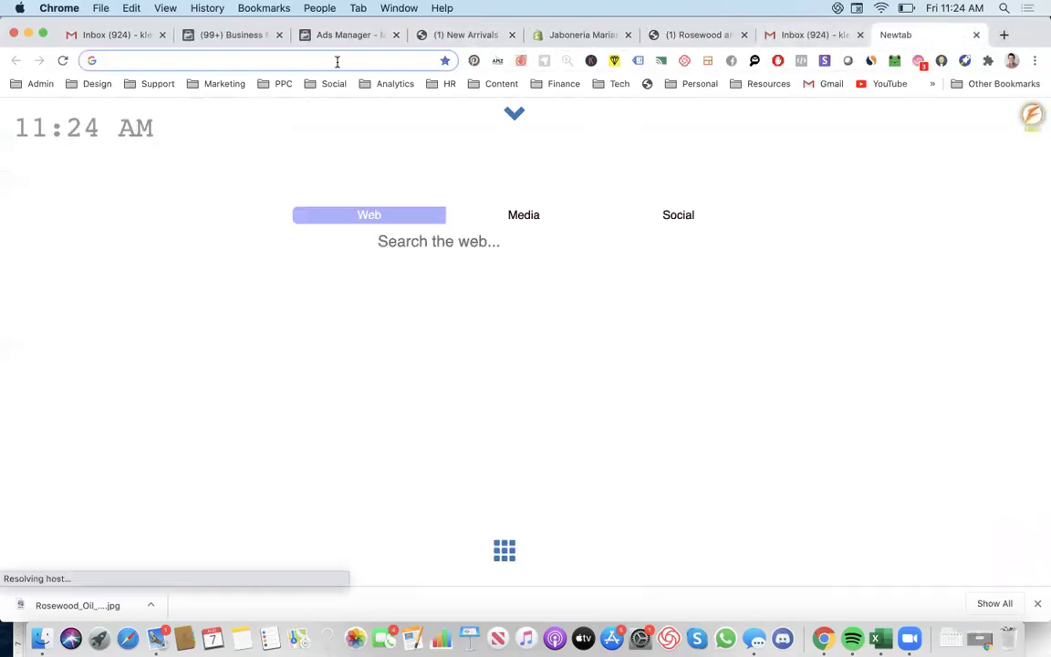
type("https://marianella.co/products/rosewood-and-litsea-cubeba-custom-blended-body-oil")
key("Return")
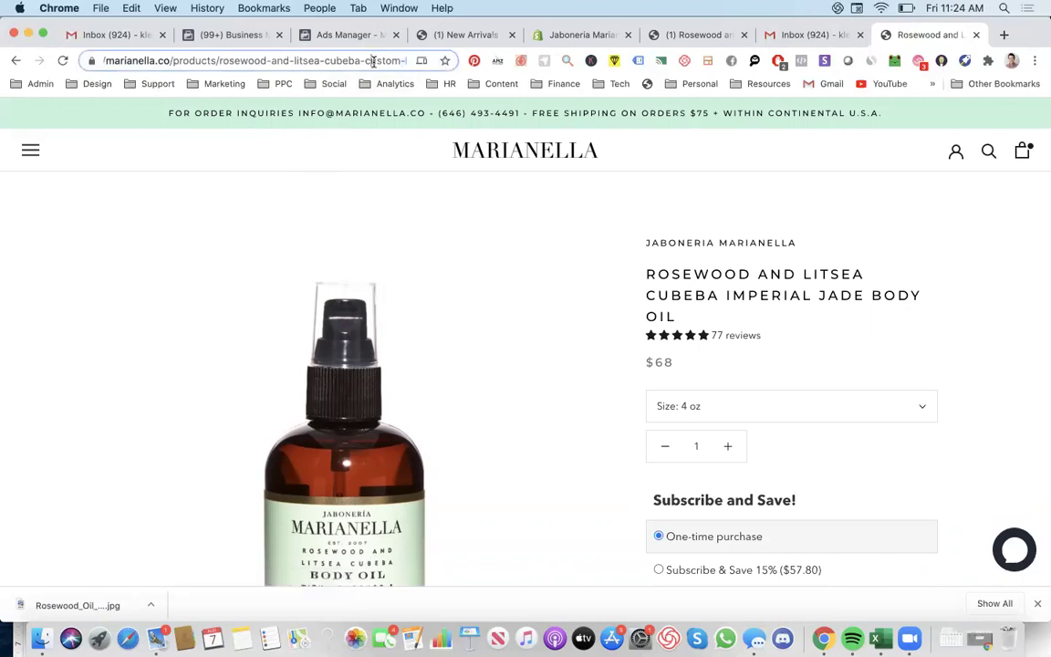
left_click_drag(439, 60, 446, 62)
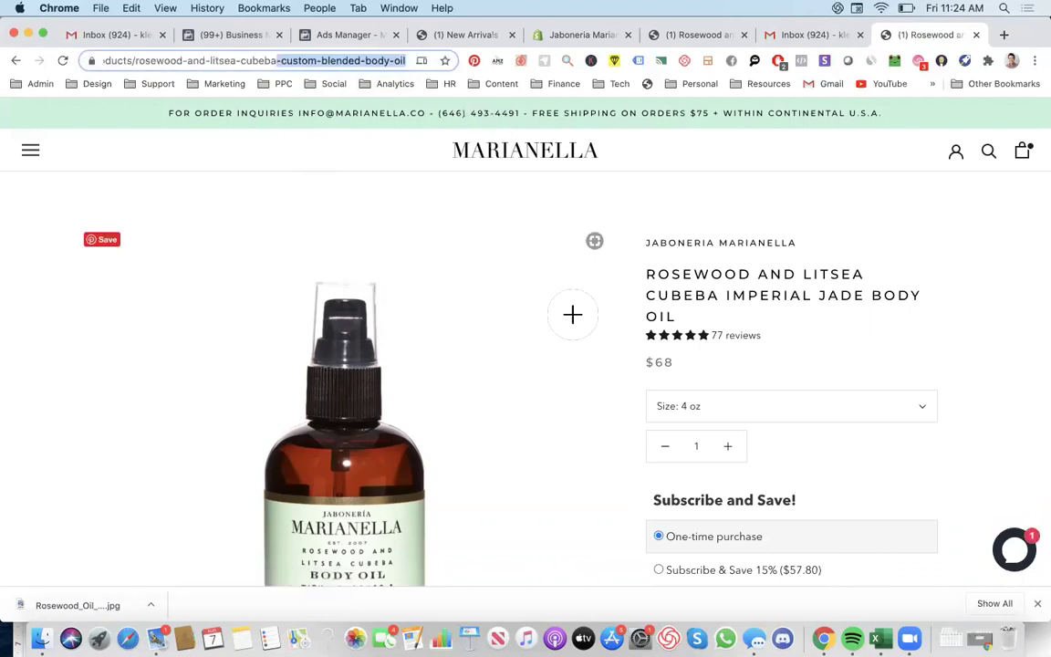
left_click(572, 312)
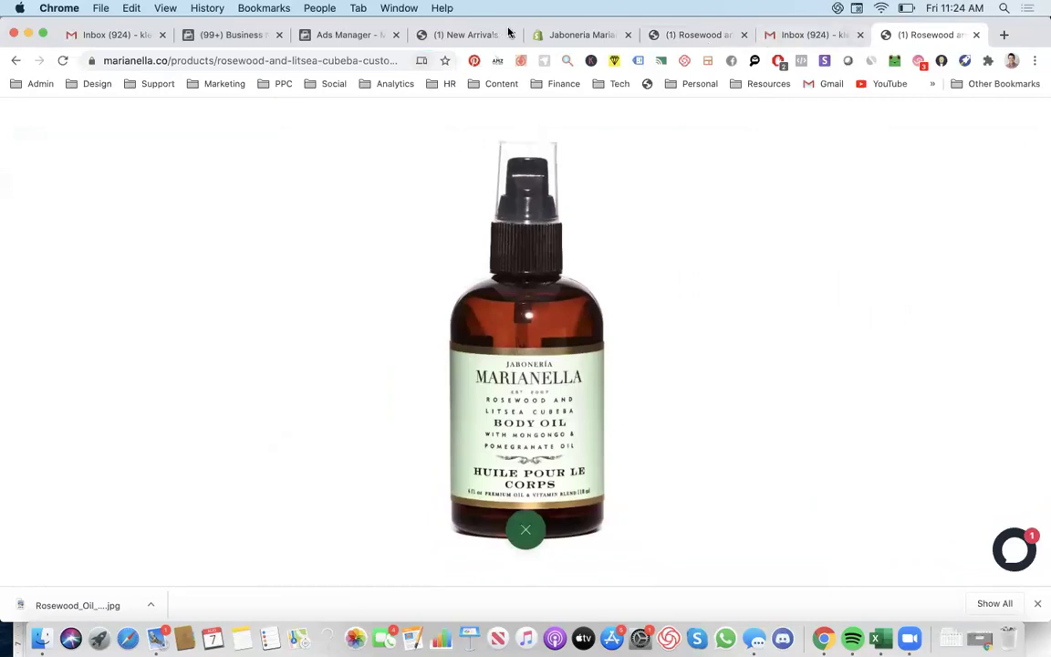
left_click(501, 35)
left_click(340, 34)
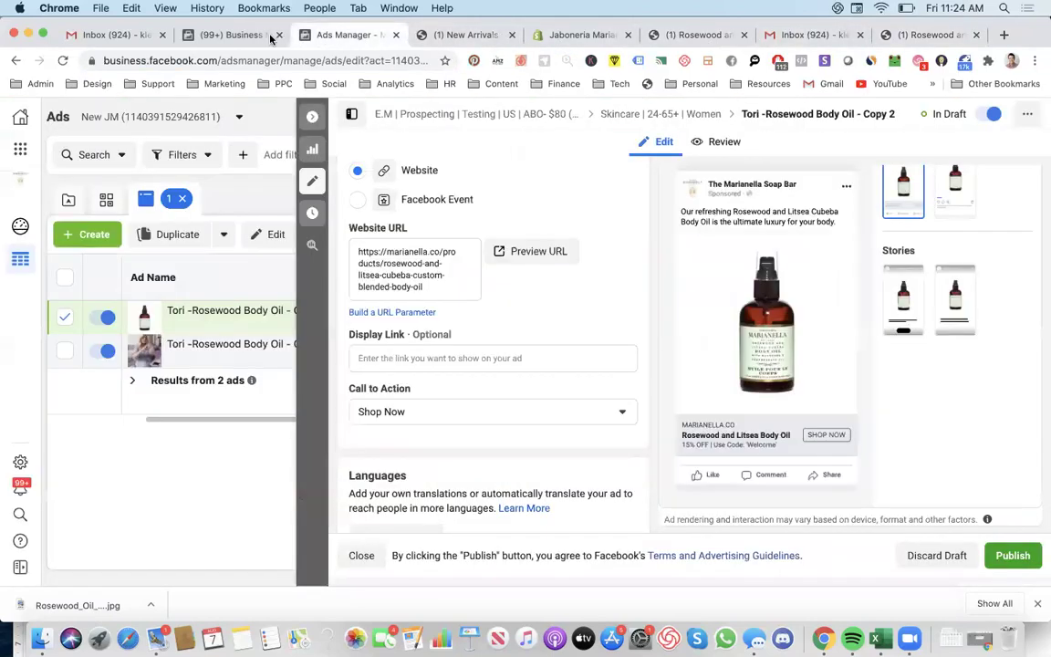
Step: Review the draft's destination, call to action, ad copy, identity settings and preview
left_click(498, 356)
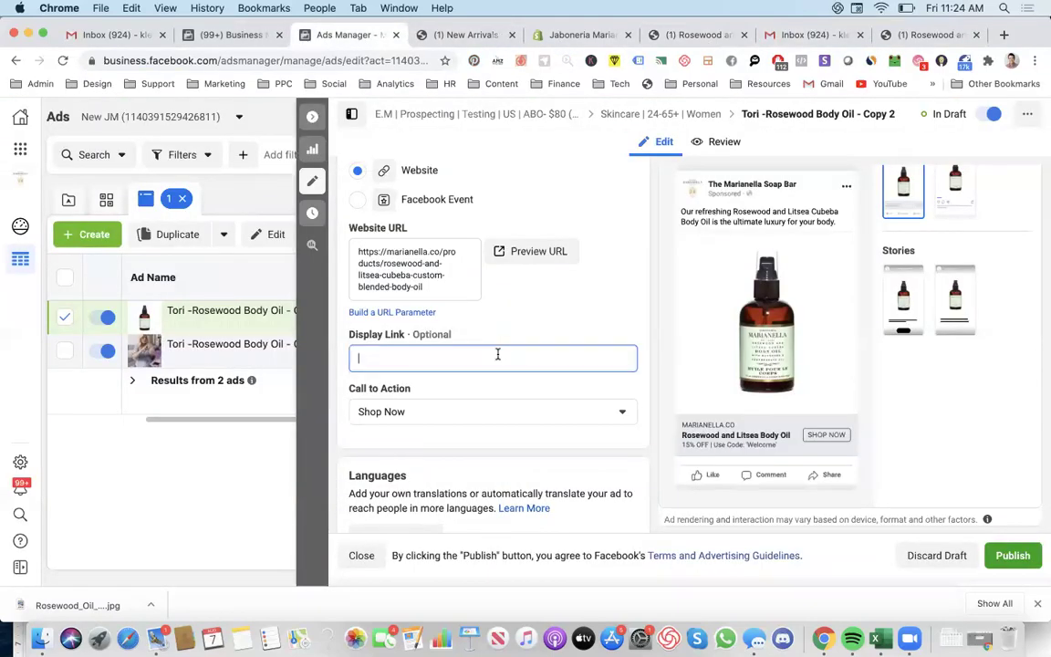
scroll(527, 329, "up", 2)
scroll(527, 328, "down", 3)
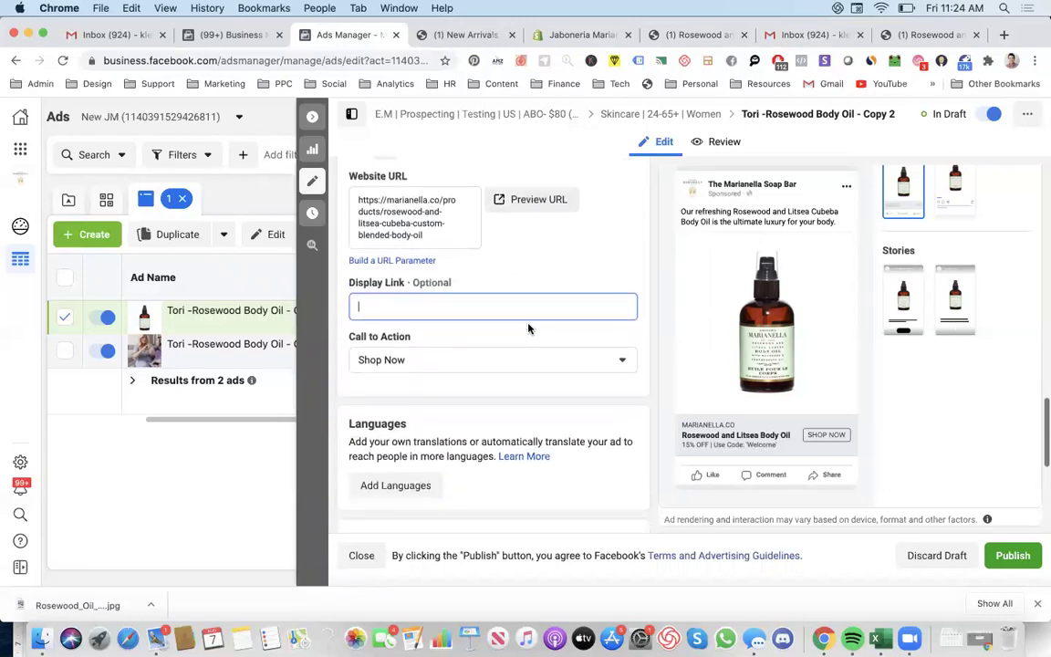
scroll(560, 339, "up", 10)
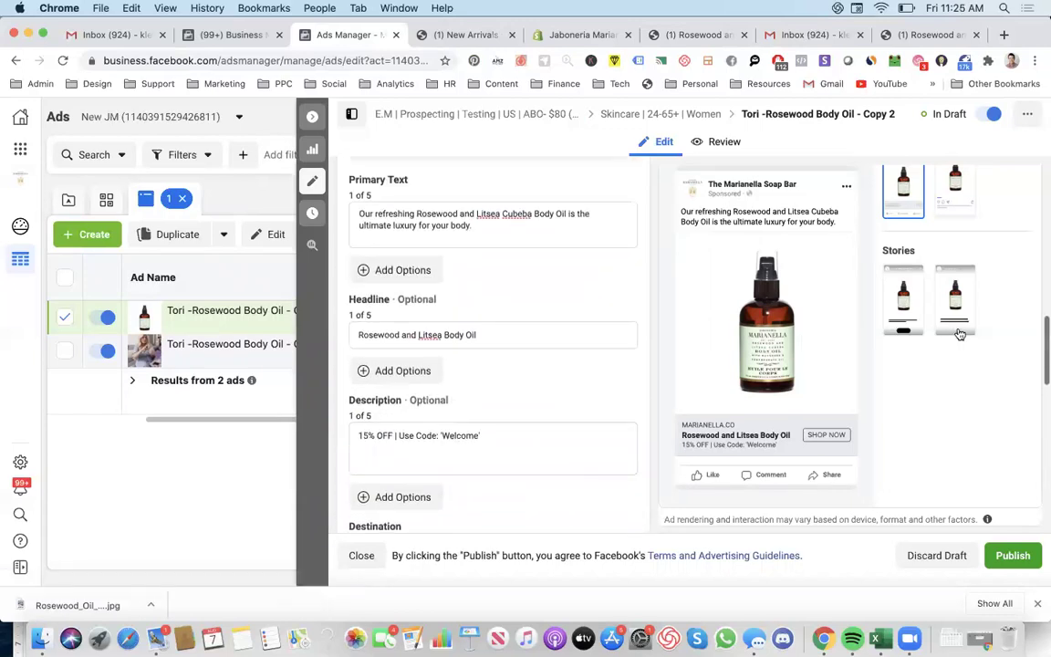
scroll(772, 331, "up", 5)
scroll(772, 331, "up", 2)
scroll(547, 301, "up", 10)
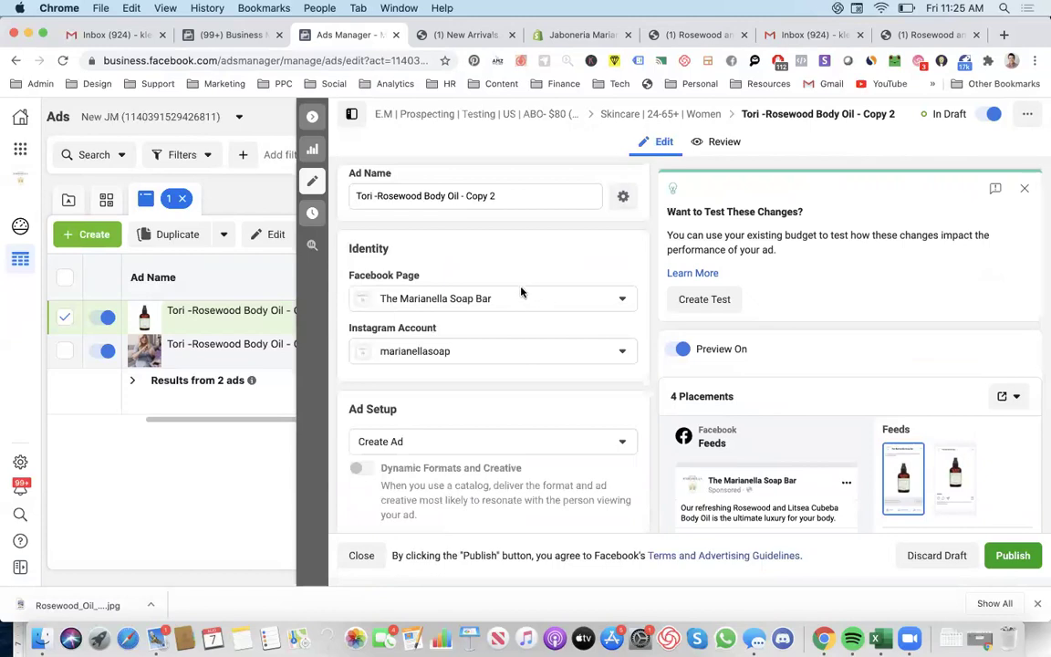
scroll(521, 291, "down", 8)
scroll(516, 292, "down", 5)
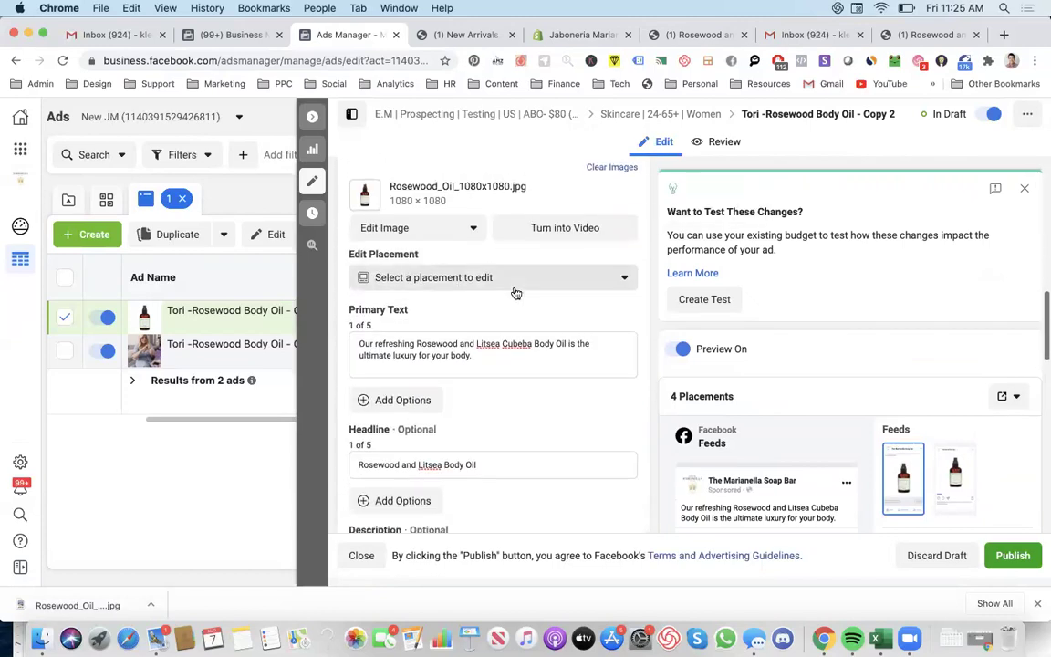
Step: Copy the full primary text and paste it over the ad name
left_click_drag(478, 354, 354, 338)
key("super+c")
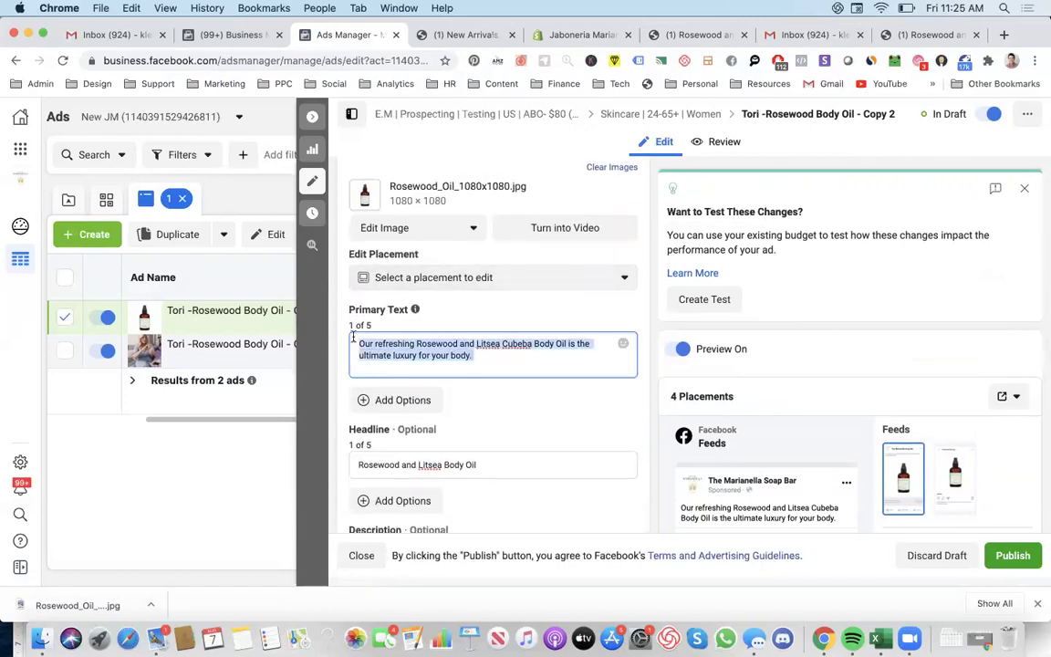
scroll(481, 234, "up", 15)
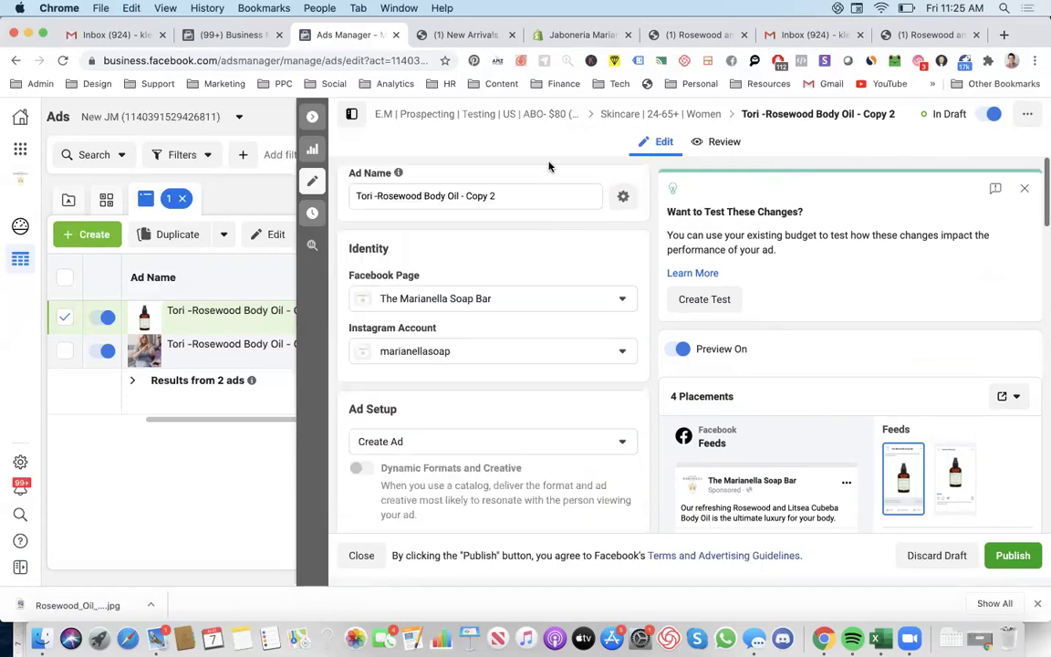
triple_click(527, 196)
key("super+v")
Step: Check the draft's copy, destination and preview once more, and dismiss the publish reminder without publishing
scroll(523, 222, "down", 5)
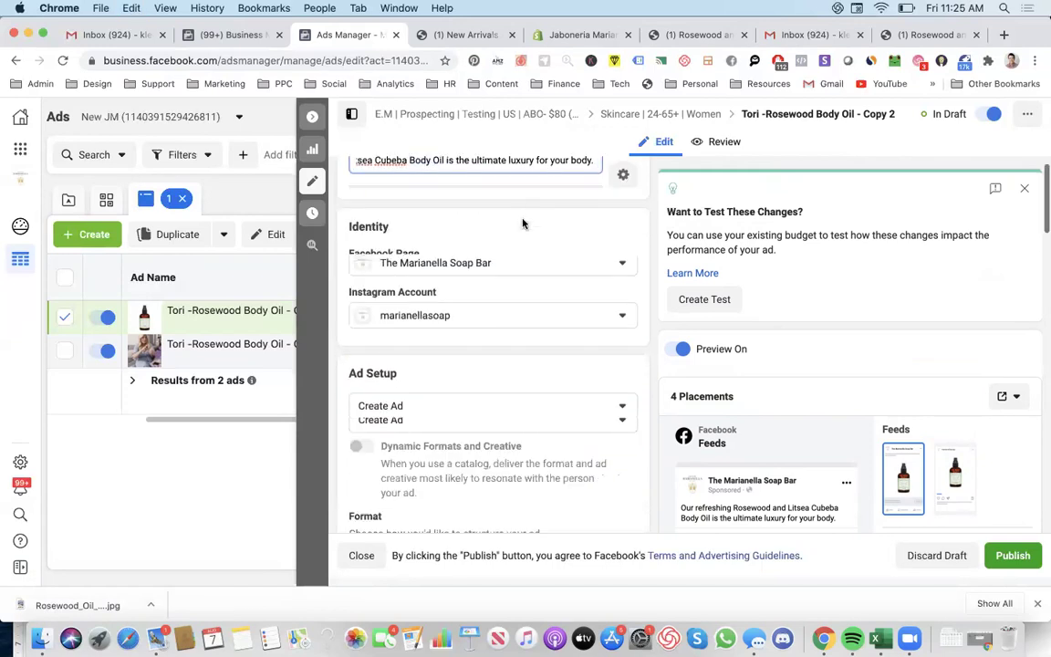
scroll(523, 223, "down", 5)
scroll(771, 345, "down", 8)
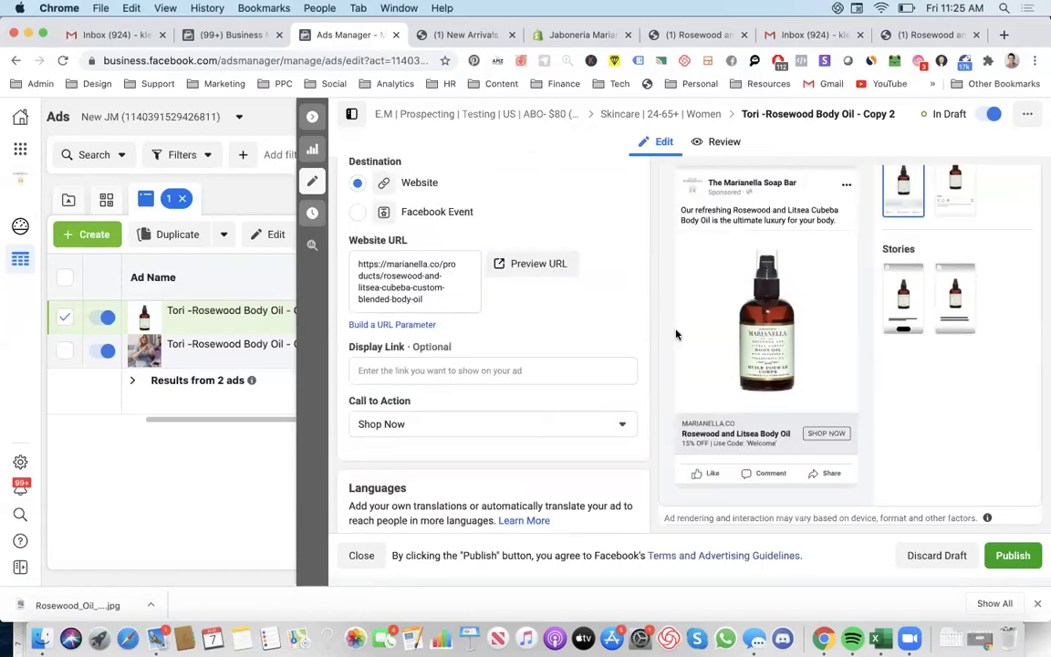
scroll(592, 313, "up", 3)
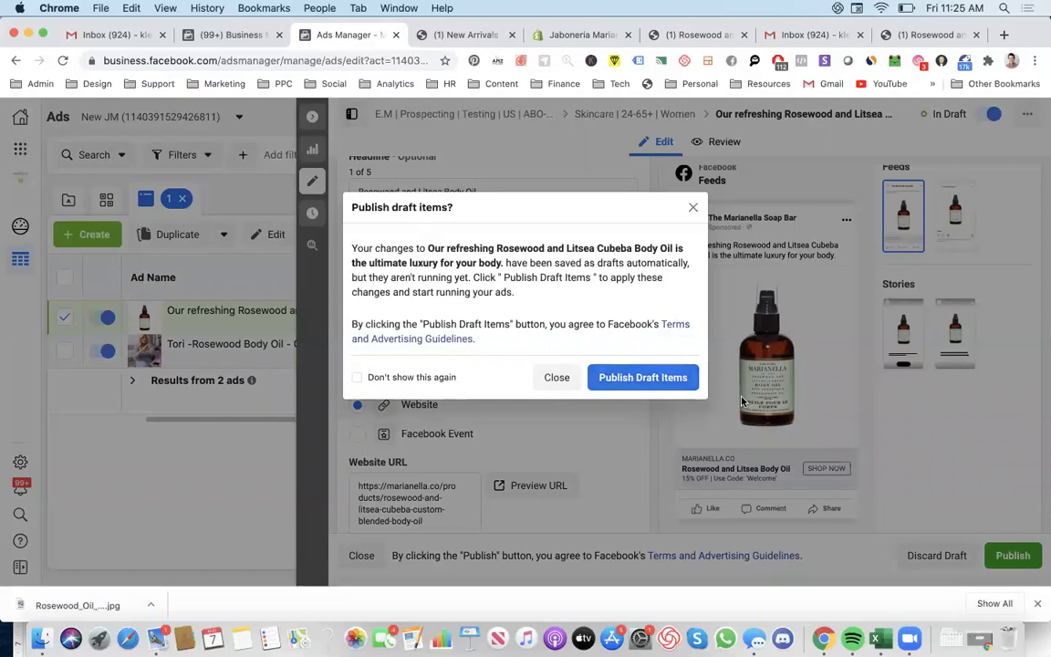
left_click(693, 207)
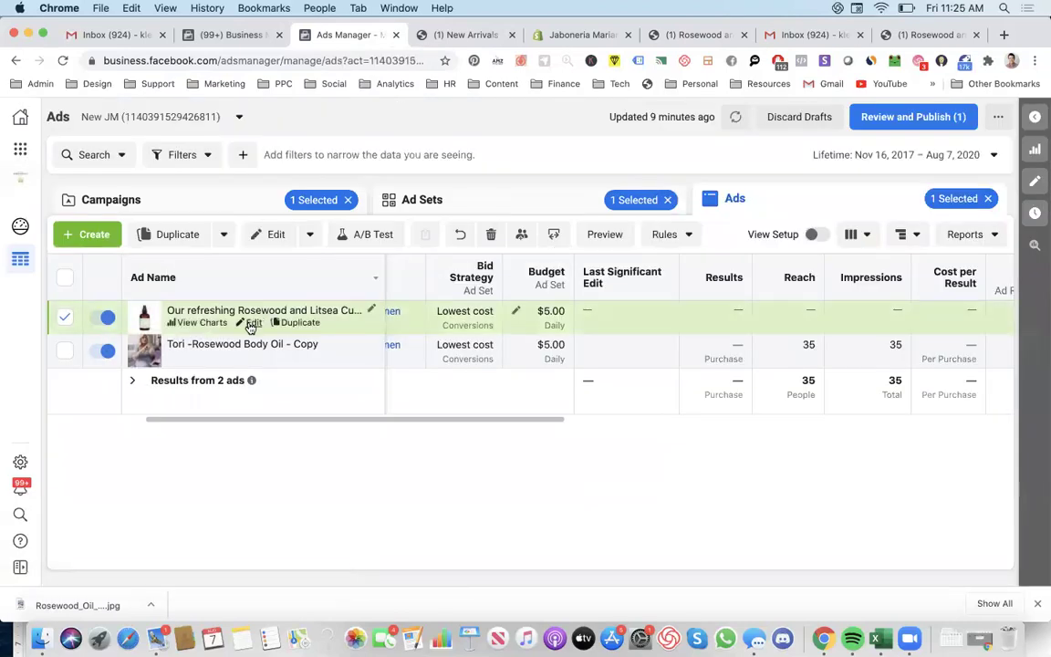
Step: Reopen the draft ad for editing and shorten its name to "Rosewood and Litsea Cubeba Body Oil"
left_click(254, 322)
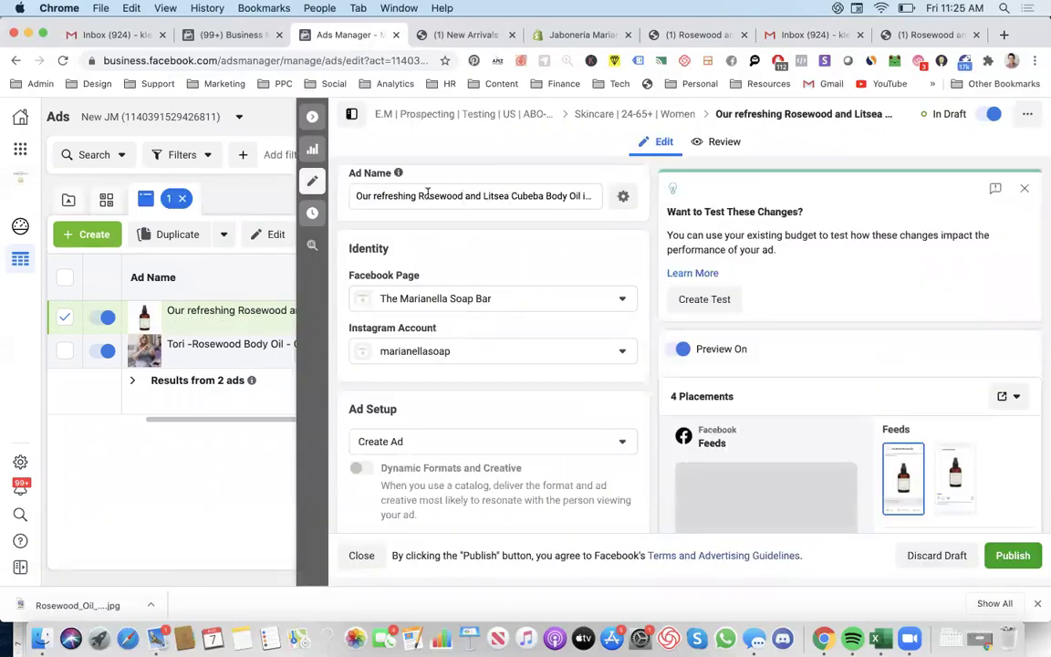
left_click(427, 194)
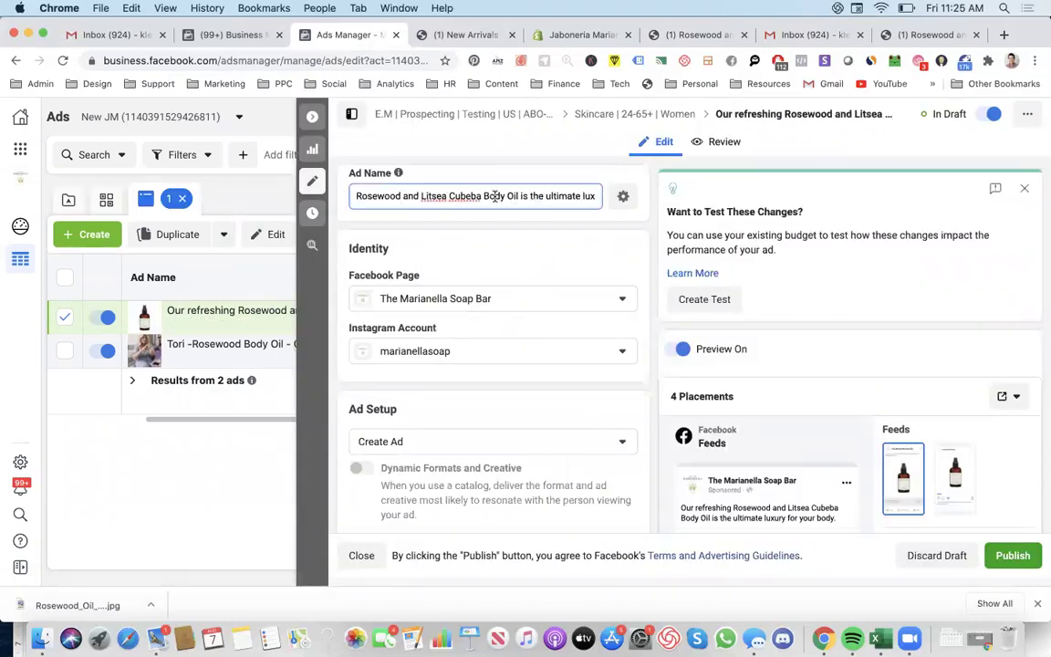
left_click_drag(522, 198, 649, 204)
key("BackSpace")
Step: Publish the Rosewood and Litsea Cubeba Body Oil ad and close its editor
scroll(566, 265, "down", 10)
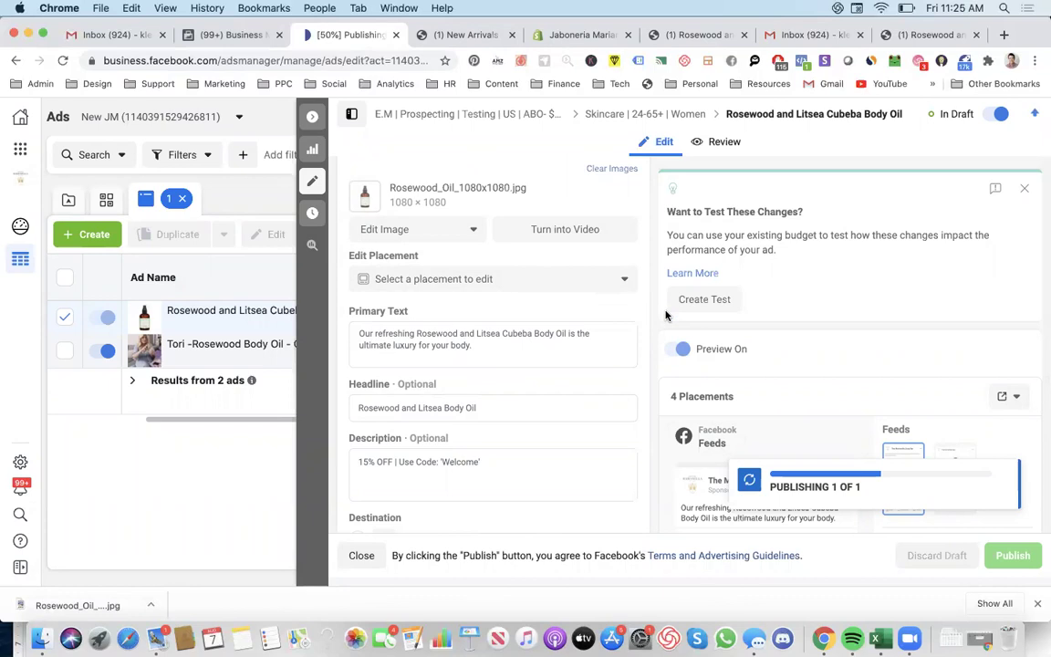
scroll(516, 333, "down", 3)
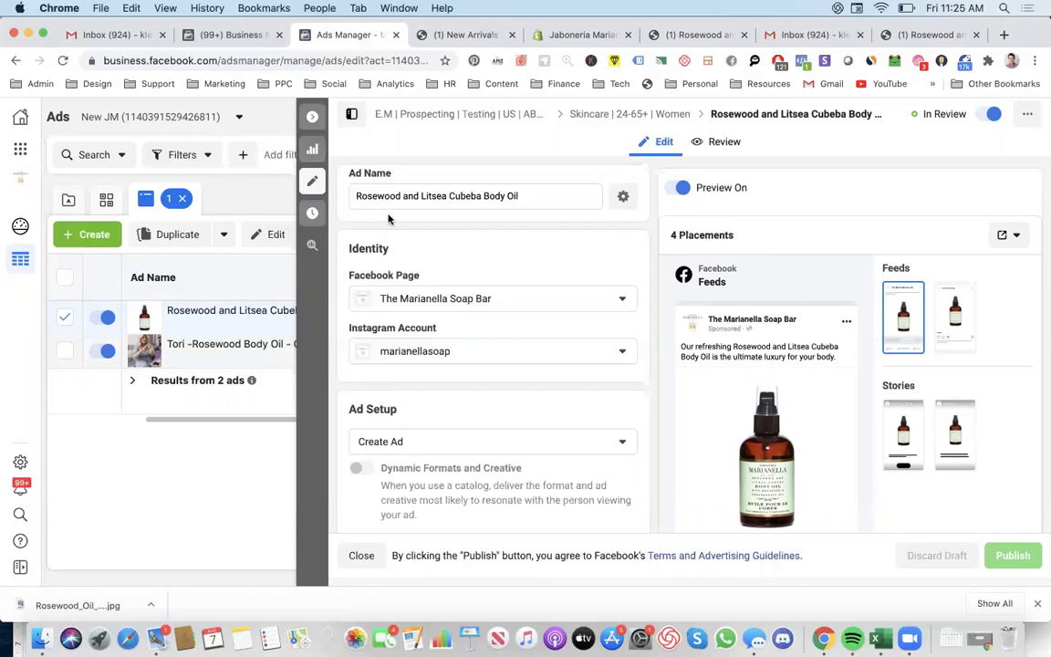
left_click(313, 116)
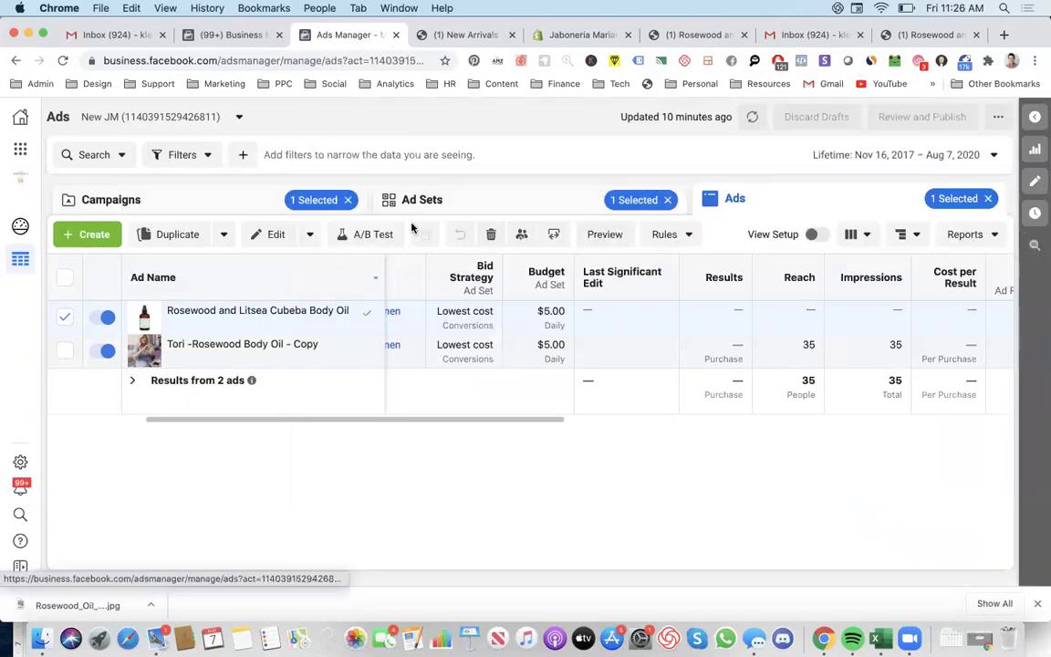
Step: Copy the Rosewood and Litsea Cubeba Body Oil ad and paste it into the 1% LLA ATC 180 Days ad set
key("super+c")
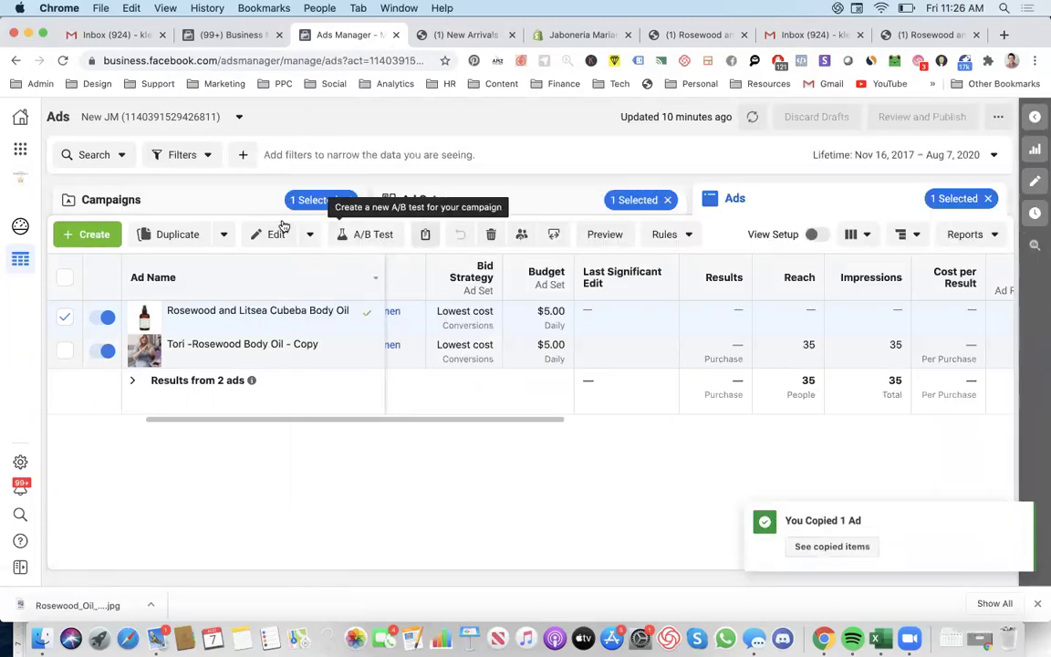
left_click(422, 203)
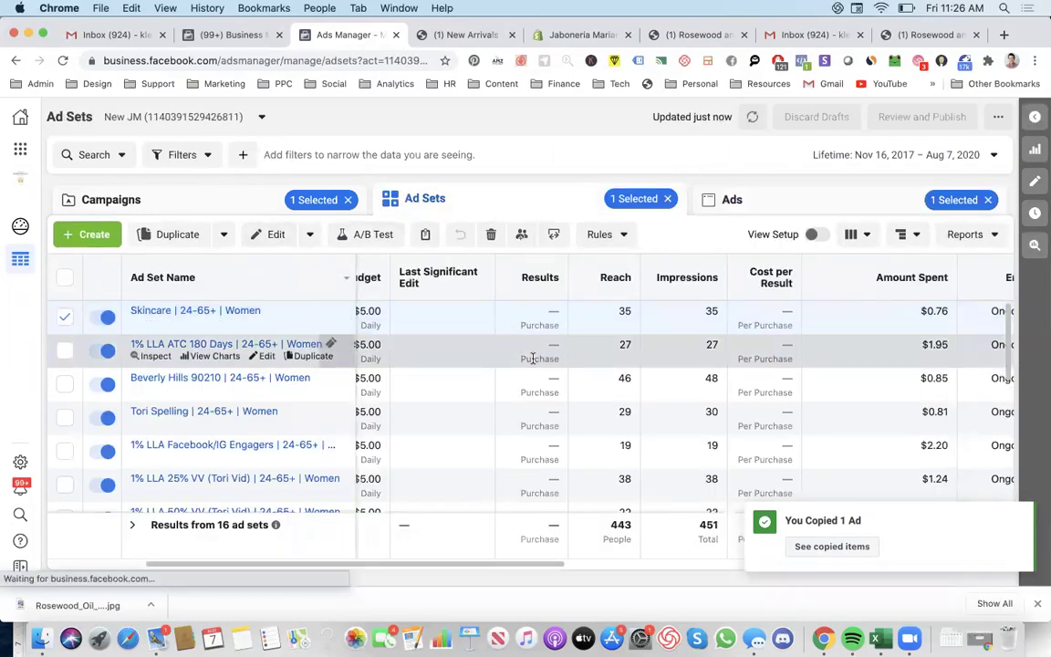
left_click(534, 358)
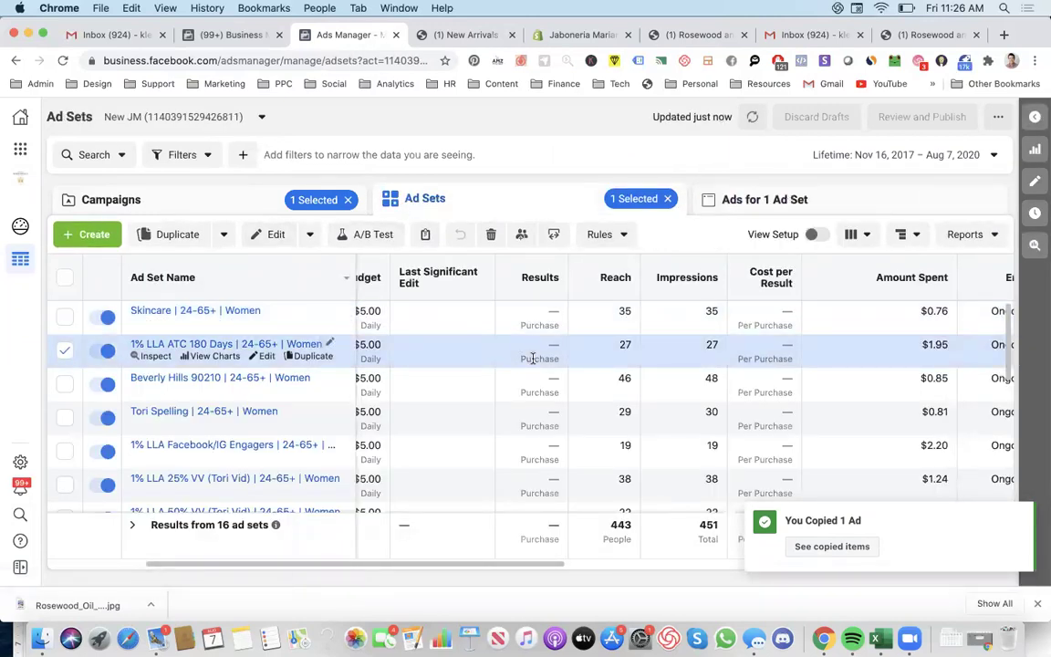
key("super+v")
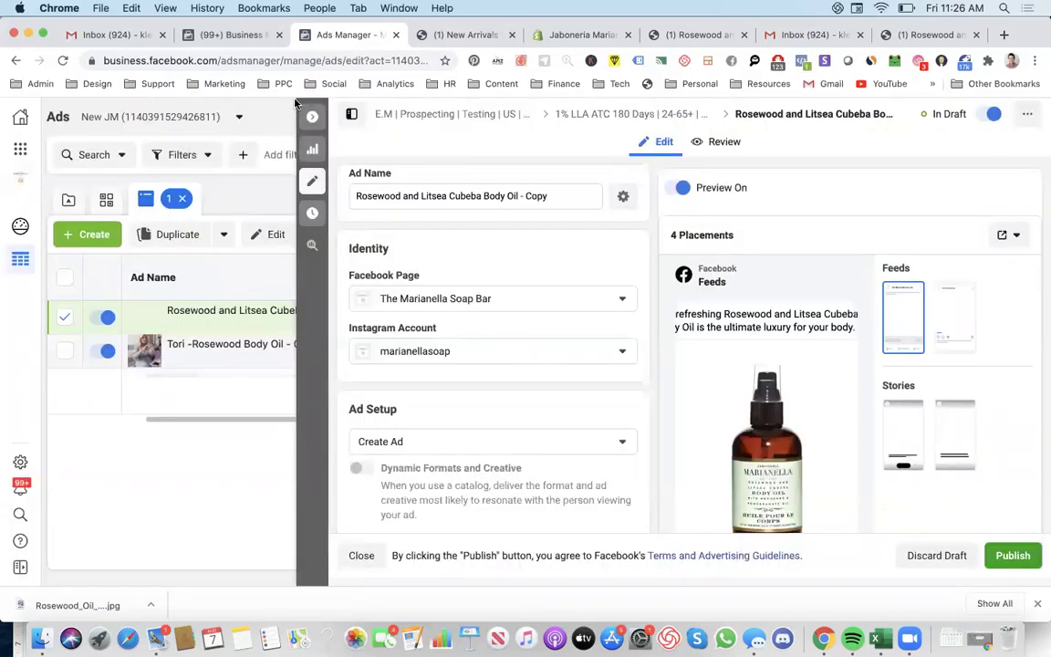
Step: Check the pasted ad's settings and feed preview, and publish the copy
scroll(838, 481, "down", 2)
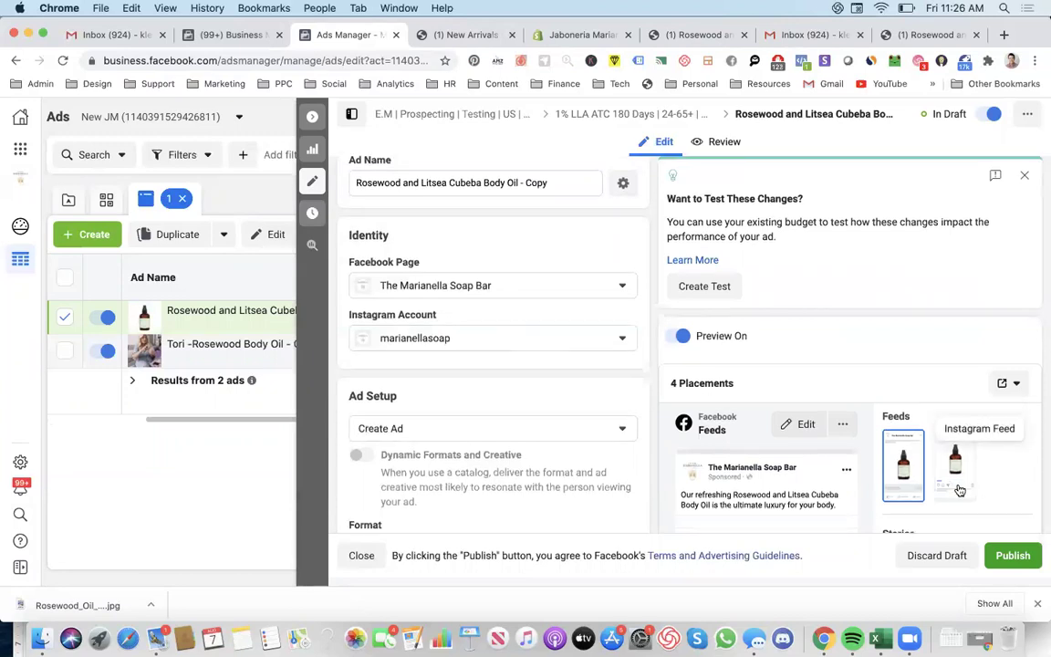
scroll(838, 481, "down", 3)
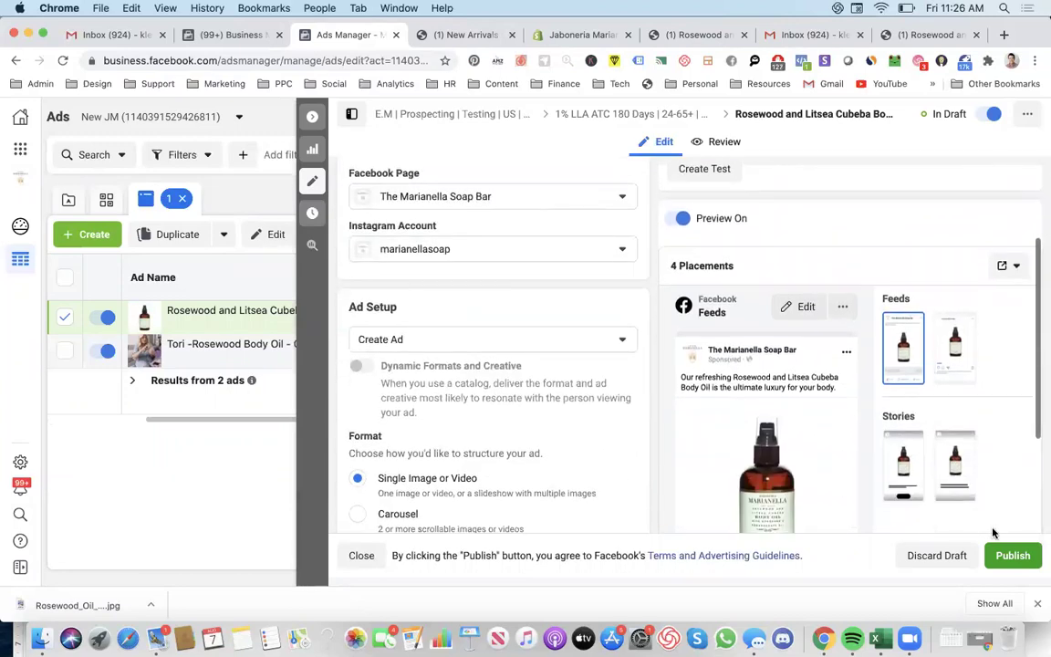
left_click(1002, 556)
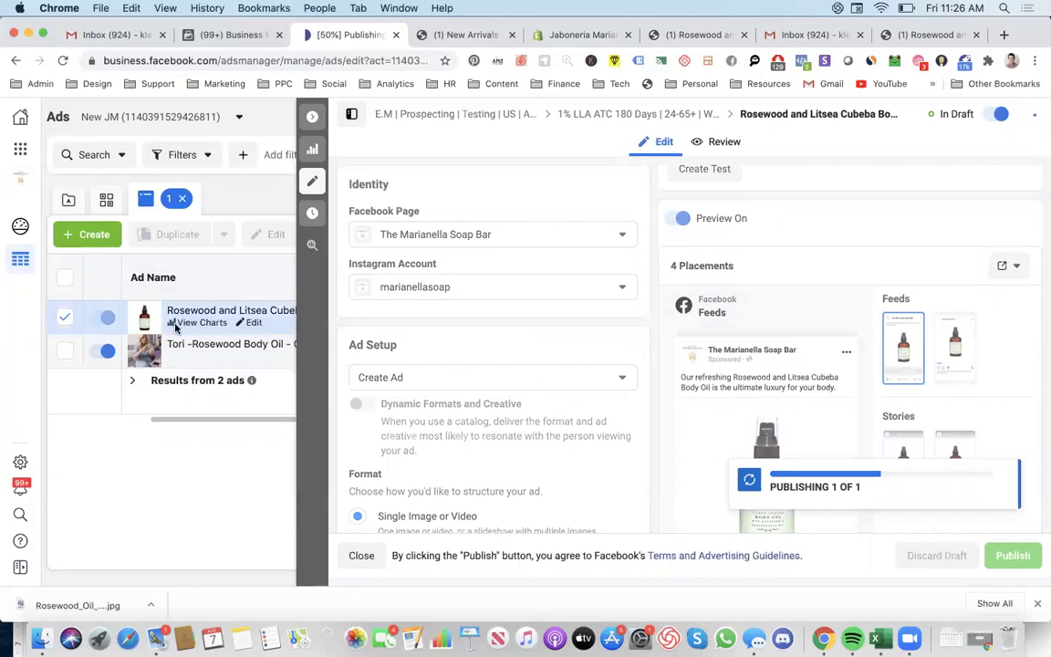
Step: Open the published copy's Facebook post with comments and like it as The Marianella Soap Bar
mouse_move(246, 324)
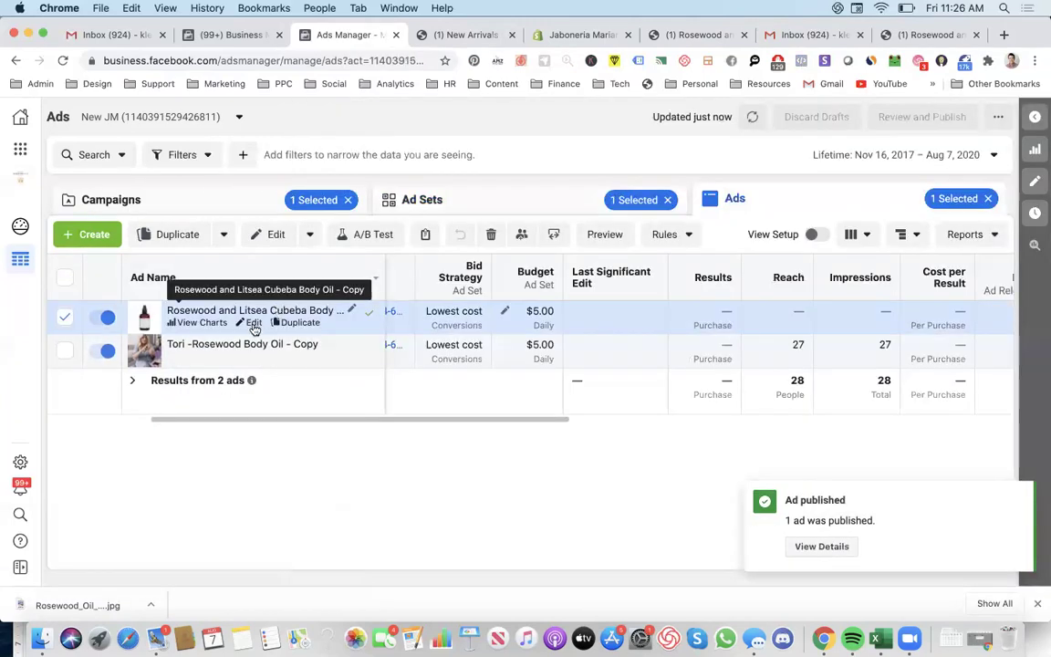
left_click(253, 324)
scroll(556, 357, "down", 5)
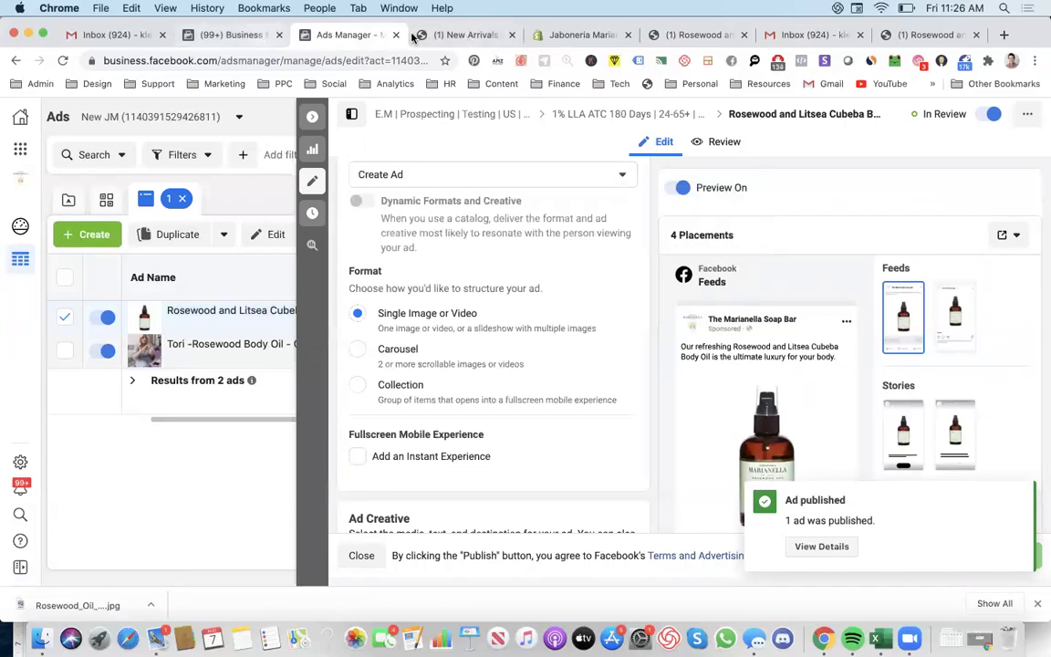
left_click(1010, 234)
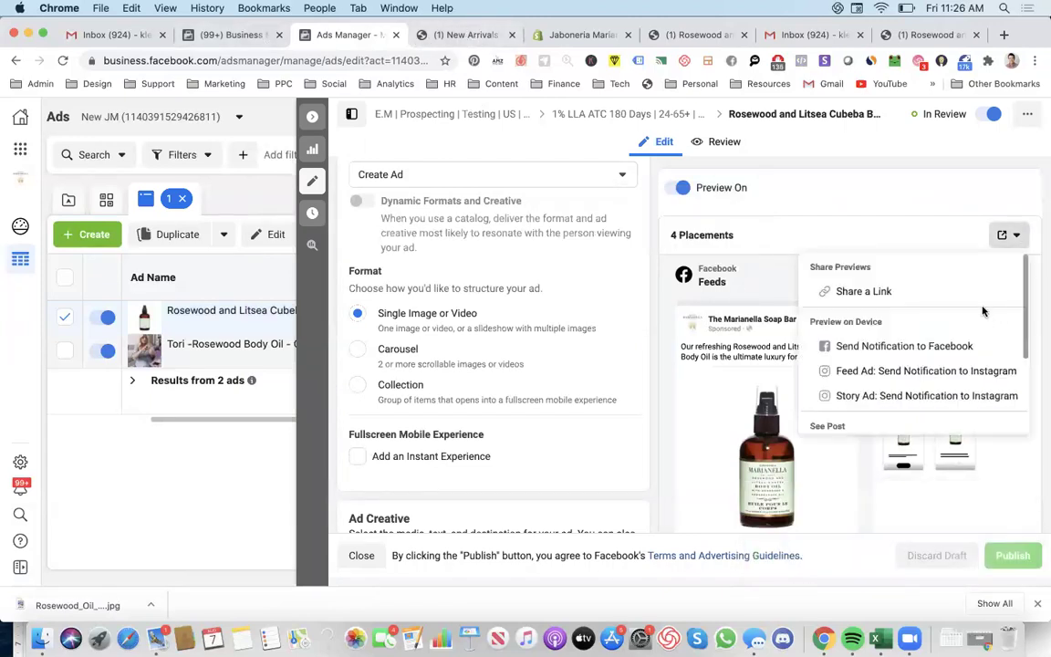
scroll(872, 365, "down", 3)
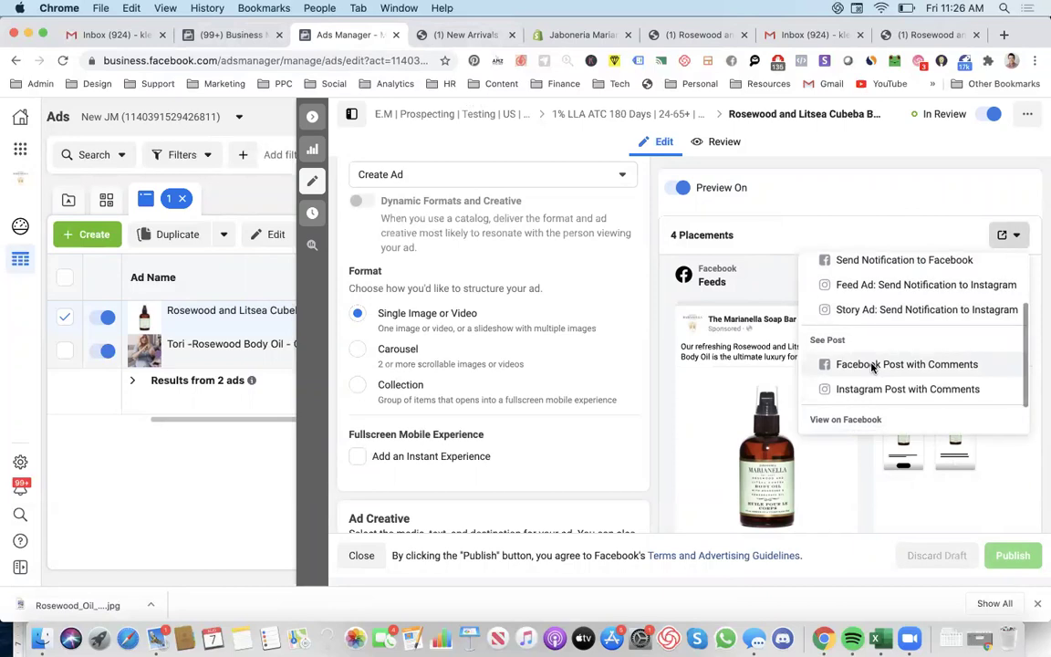
left_click(871, 370)
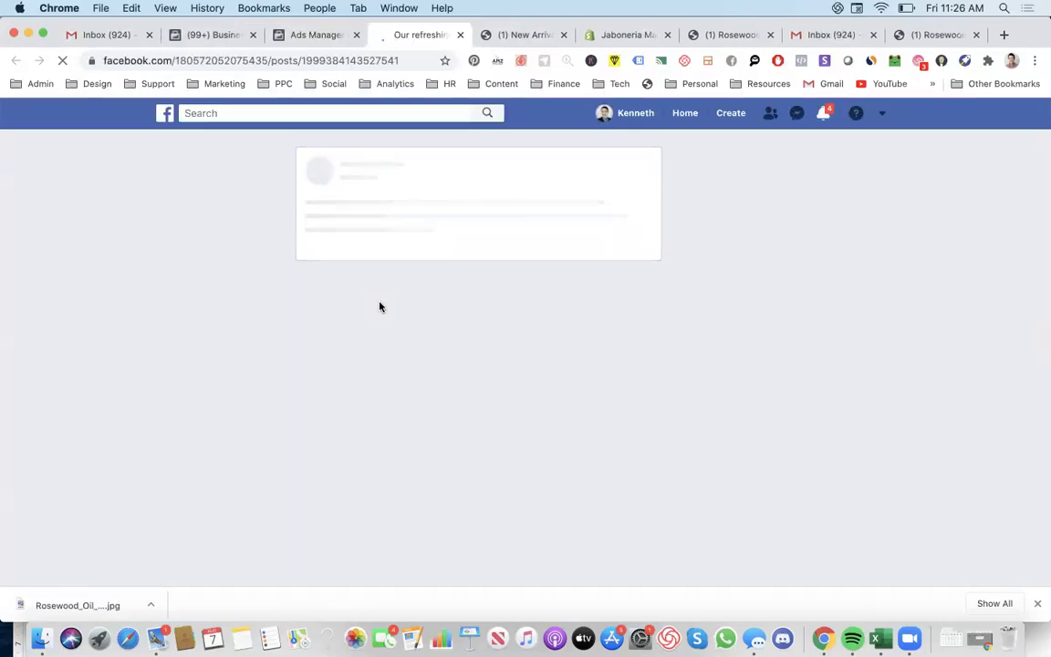
scroll(381, 308, "down", 3)
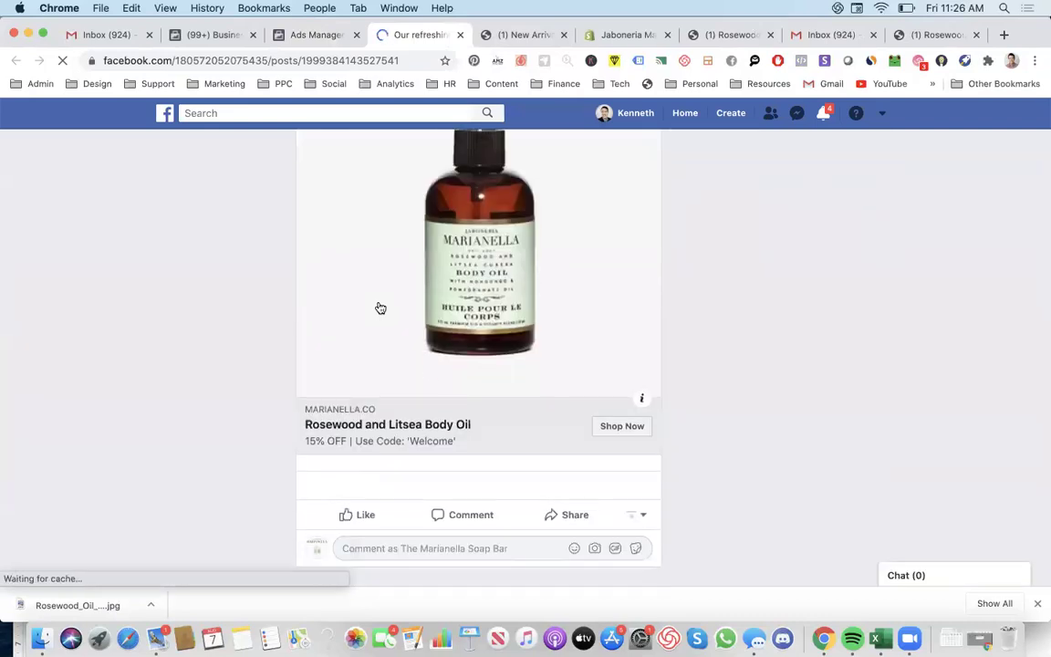
left_click(365, 509)
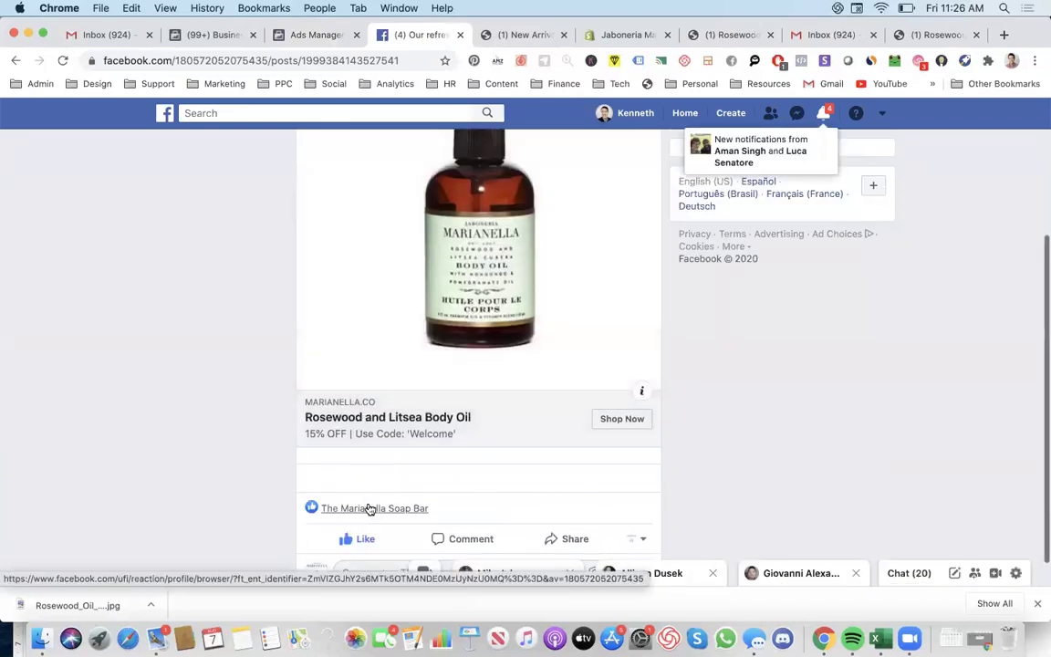
Step: Return to Ads Manager, close the ad's editor and refresh the ads table
left_click(323, 39)
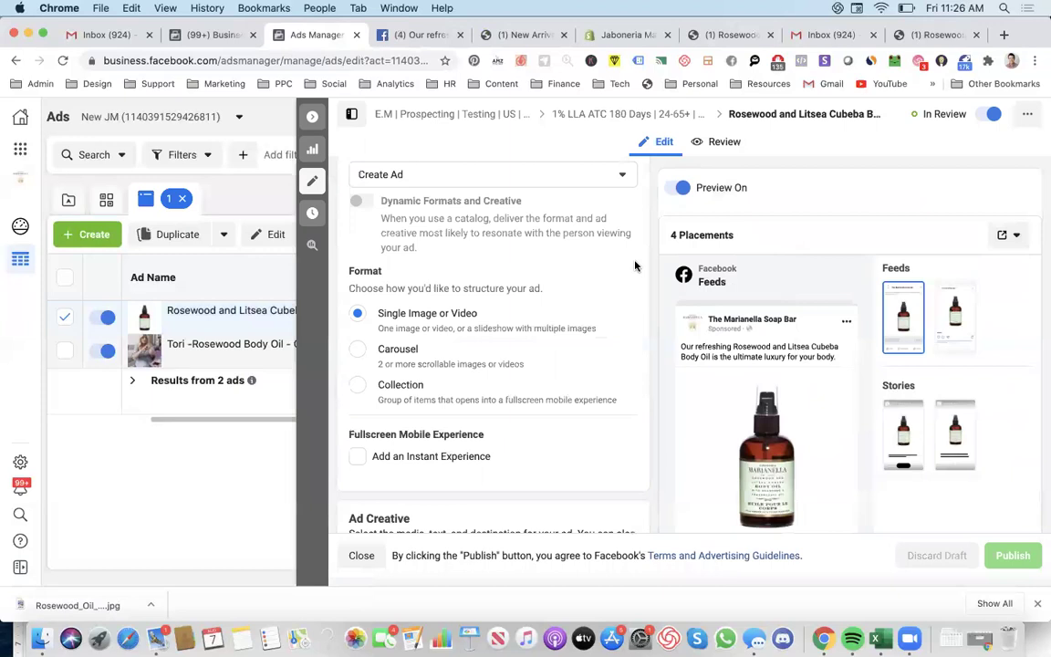
scroll(838, 411, "down", 5)
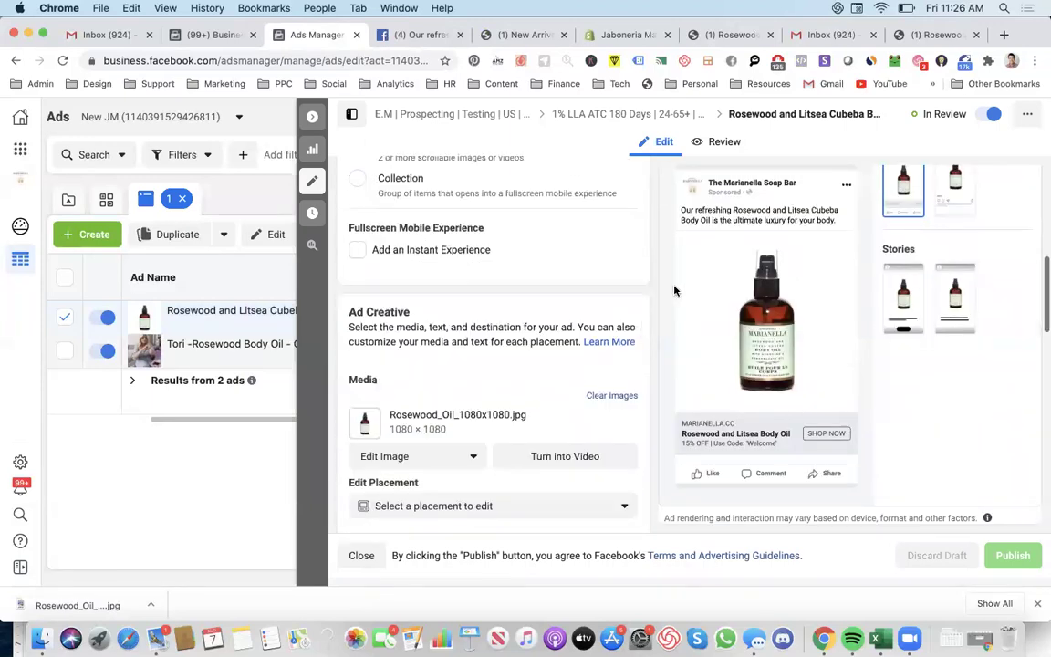
left_click(312, 116)
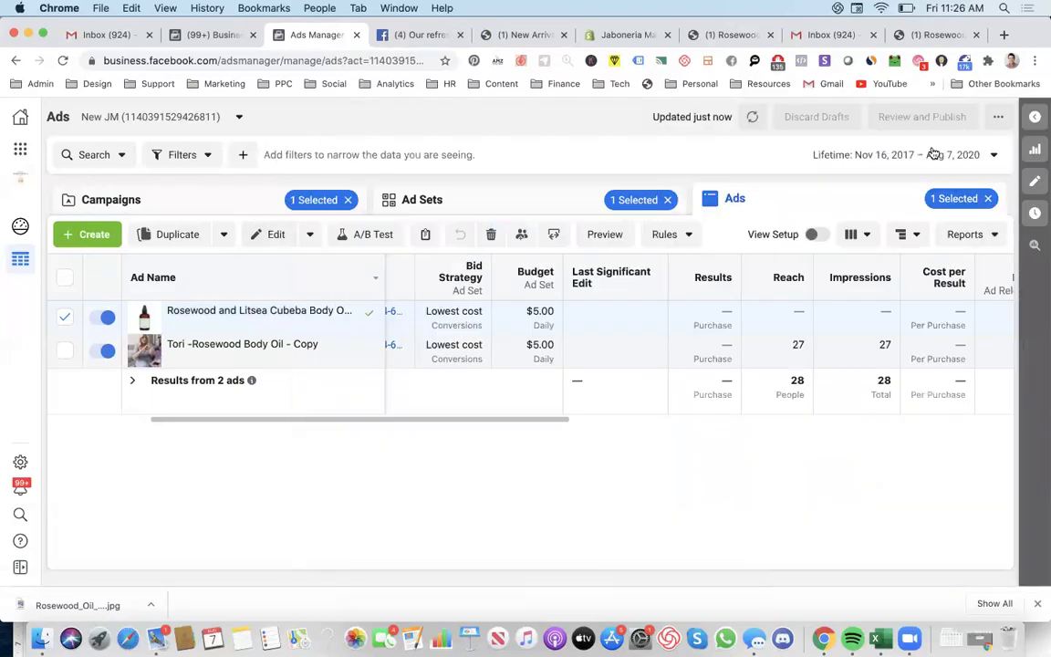
left_click(751, 117)
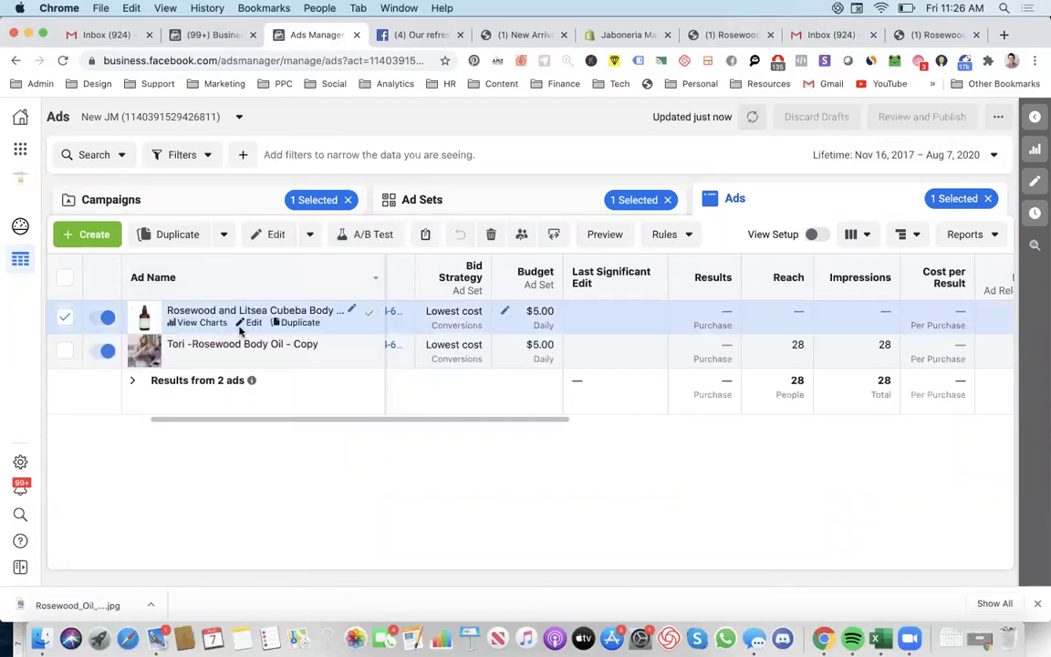
Step: Reopen the Rosewood and Litsea Cubeba Body Oil copy and examine its feed preview, creative, destination and tracking settings
left_click(247, 324)
scroll(656, 334, "down", 10)
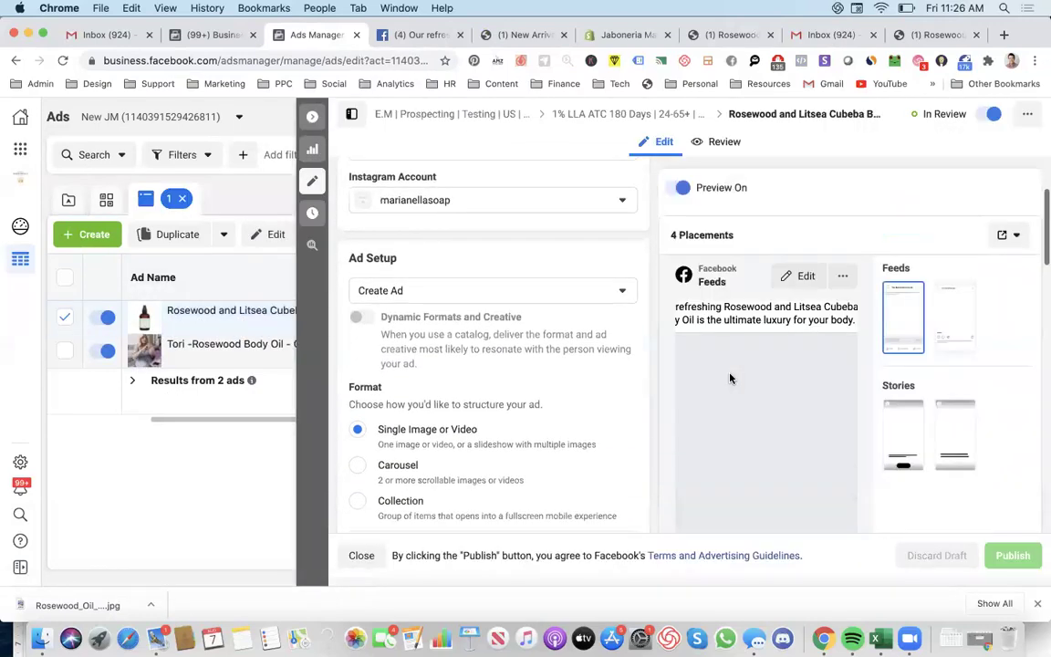
scroll(731, 379, "down", 3)
scroll(656, 336, "down", 5)
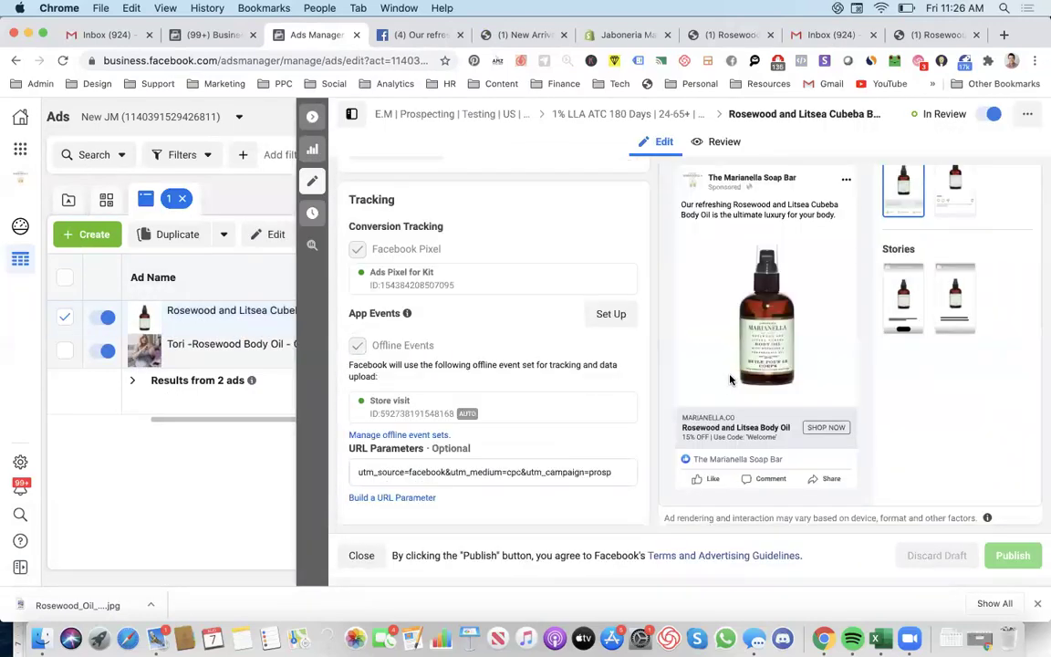
scroll(623, 345, "up", 3)
scroll(538, 308, "up", 10)
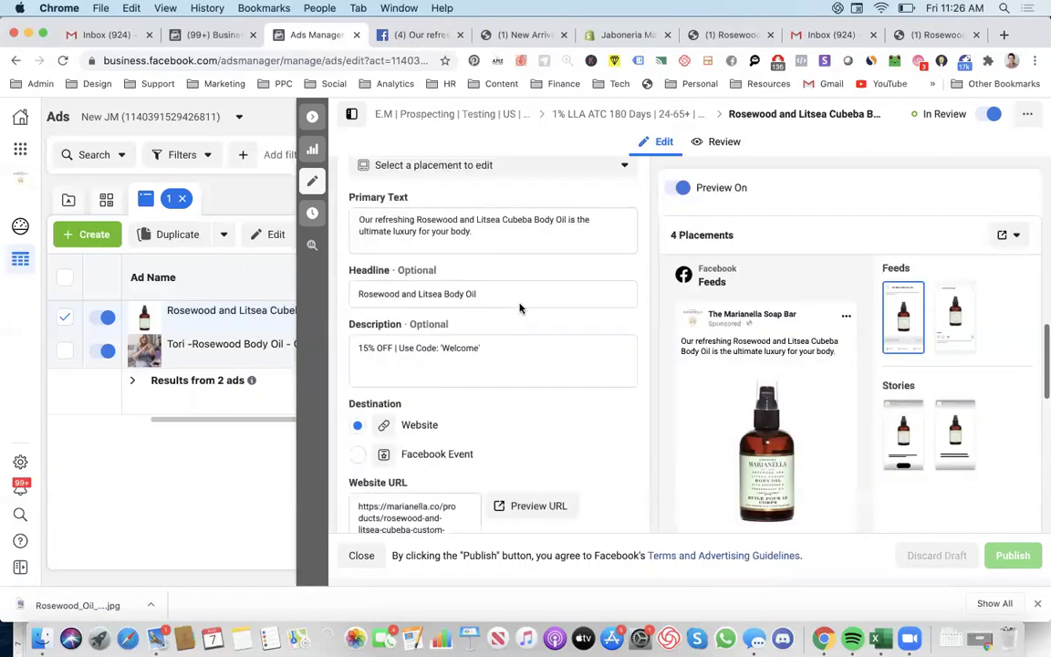
scroll(481, 357, "up", 8)
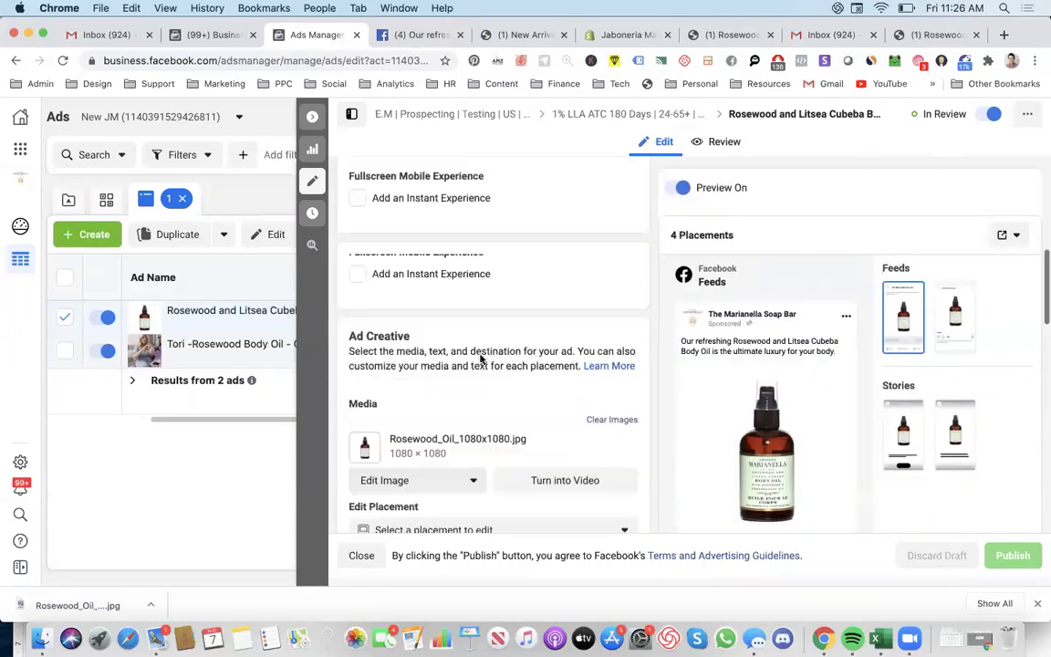
scroll(481, 358, "up", 4)
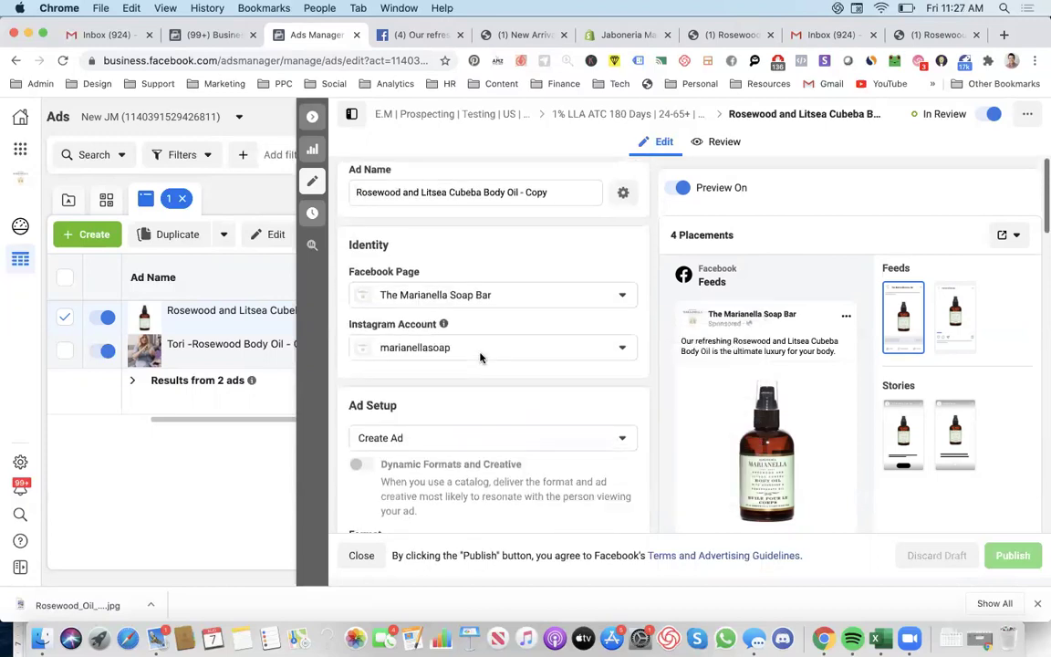
Step: Change the ad setup to Use Existing Post, check the linked post and its preview, and publish the update
left_click(464, 437)
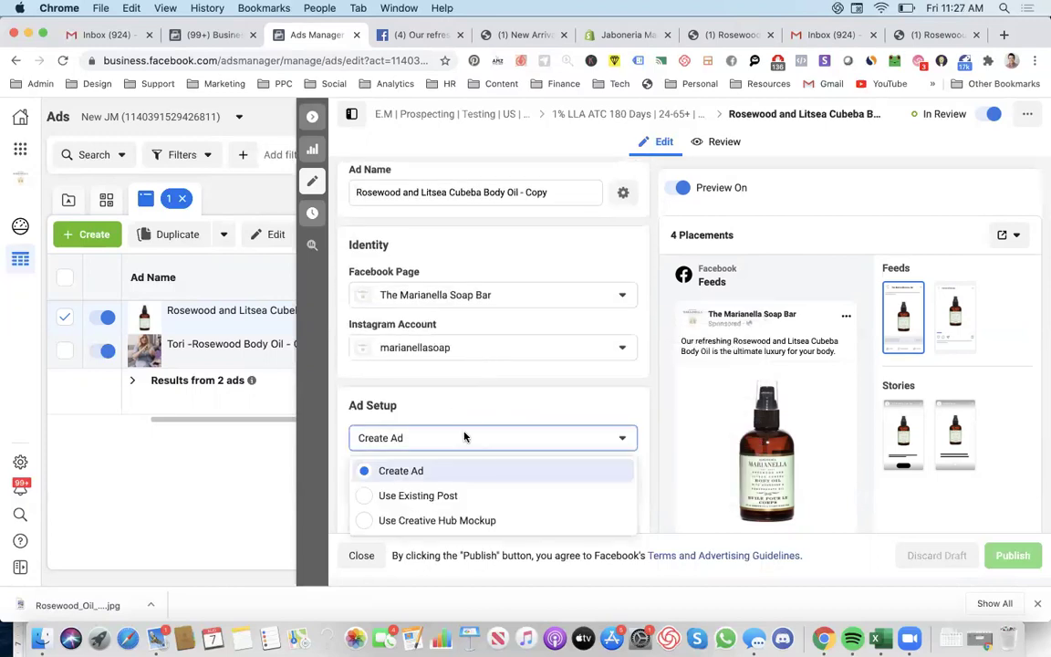
left_click(438, 495)
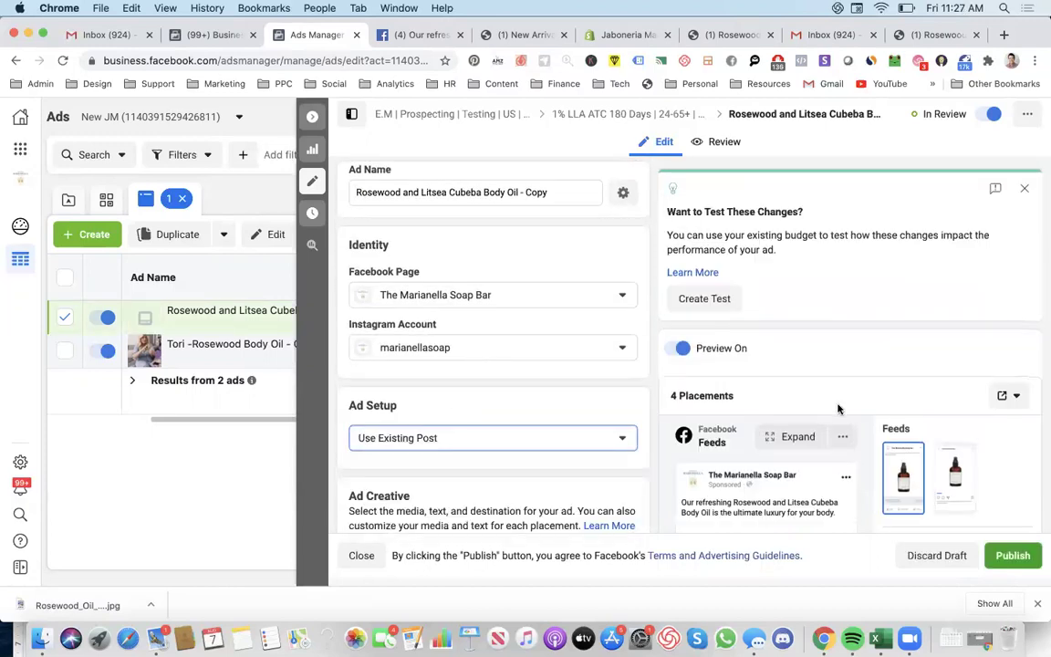
scroll(839, 408, "down", 4)
scroll(838, 409, "down", 2)
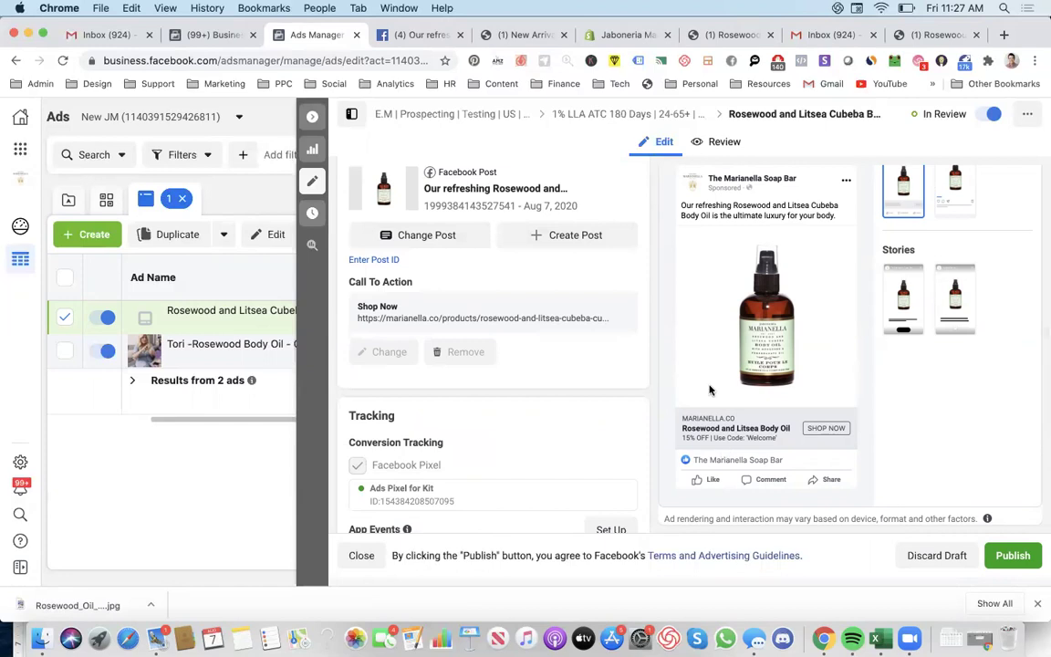
scroll(684, 480, "down", 1)
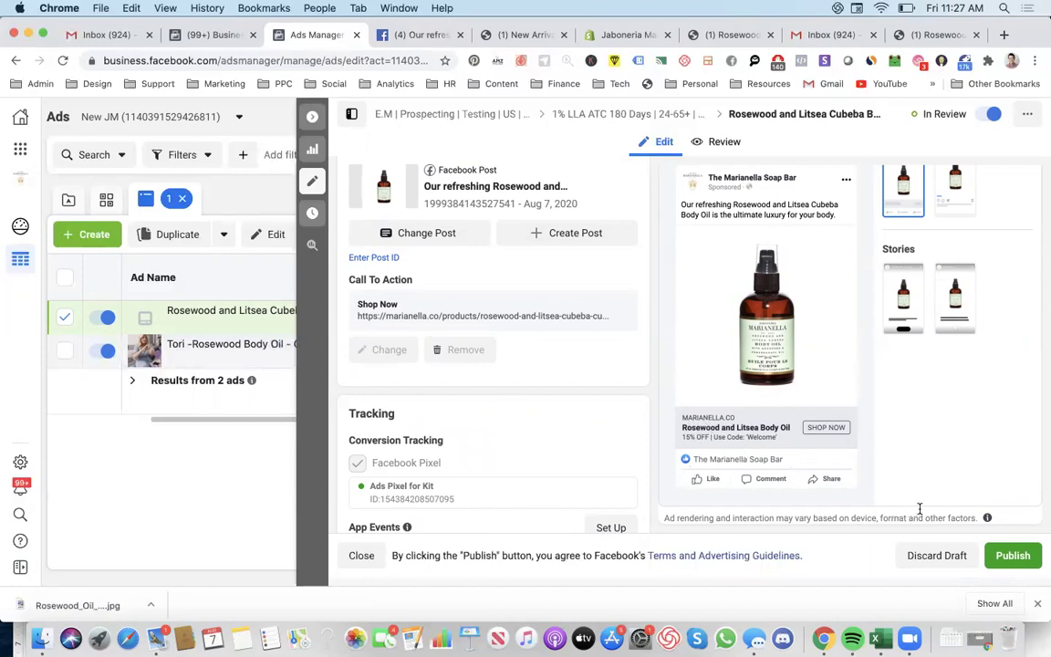
left_click(1013, 556)
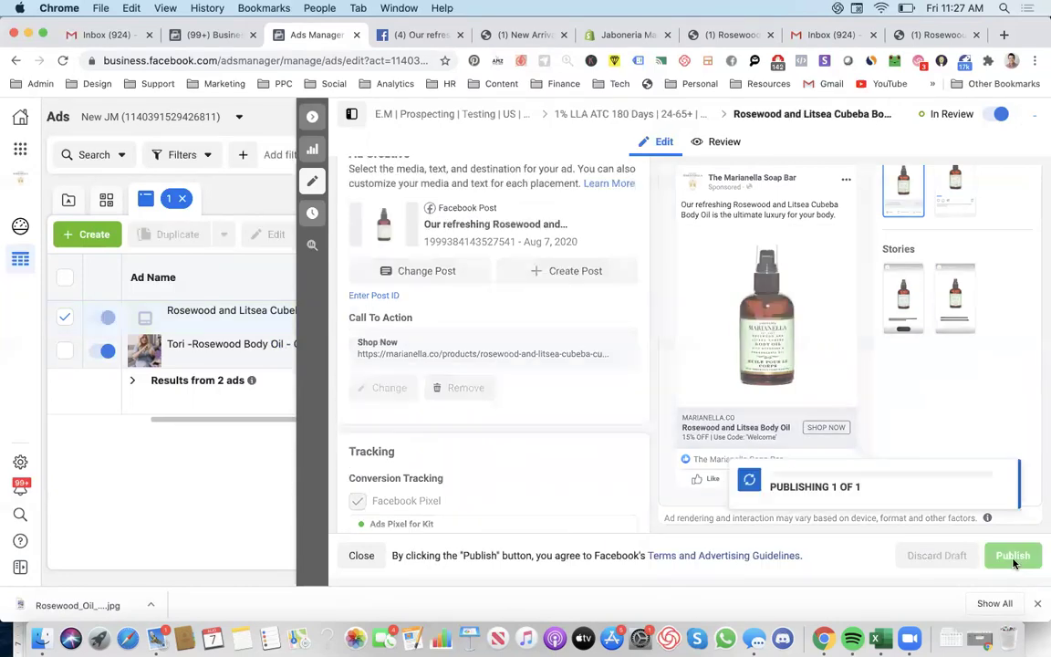
Step: Reopen the updated ad to check its linked Facebook post and call to action, and close the editor again
left_click(312, 116)
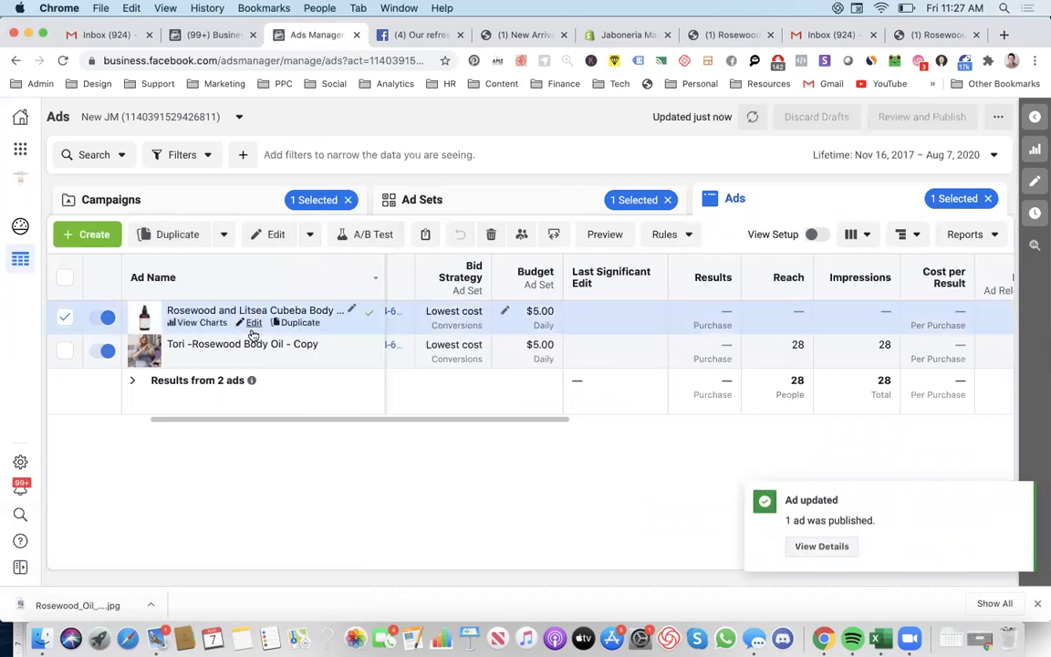
left_click(253, 323)
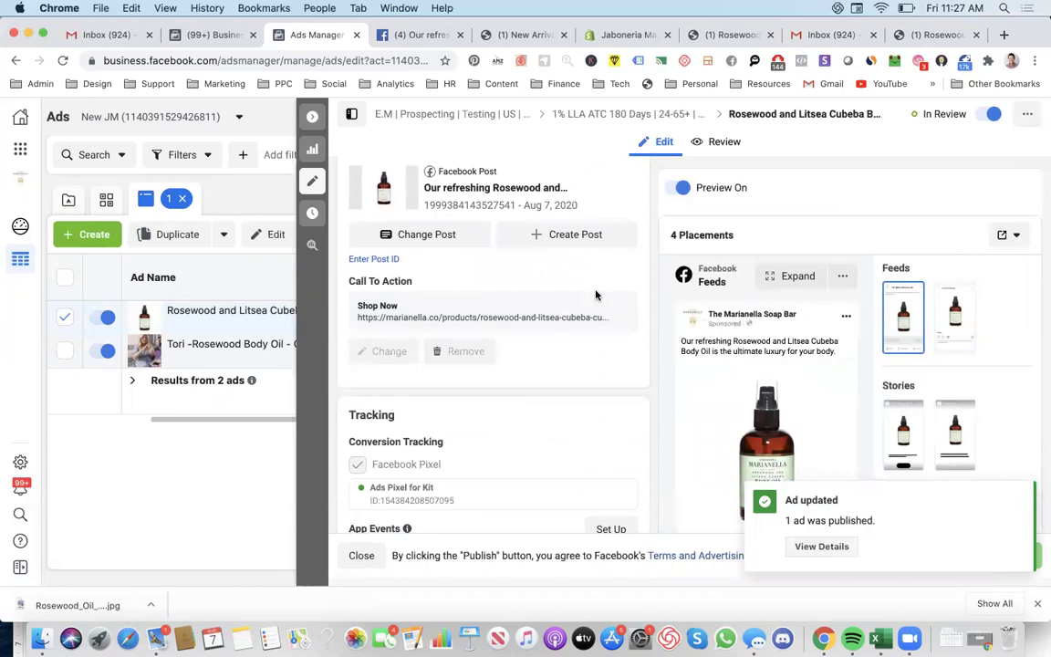
left_click(312, 117)
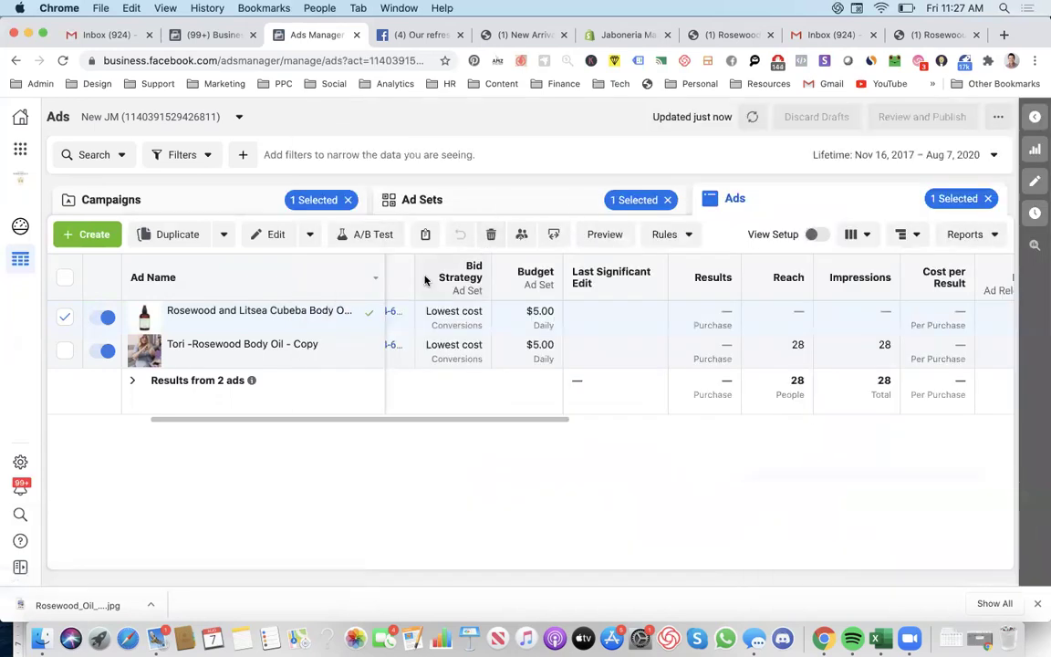
Step: Copy the updated ad and paste it into every ad set except Skincare and 1% LLA ATC 180 Days
key("ctrl+c")
left_click(438, 210)
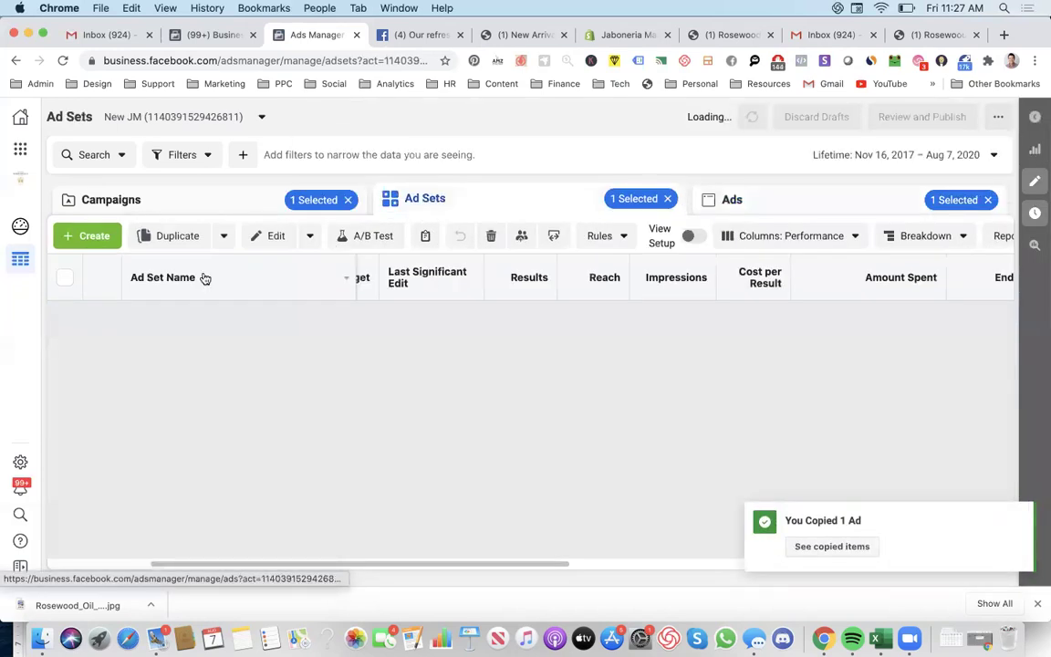
left_click(64, 277)
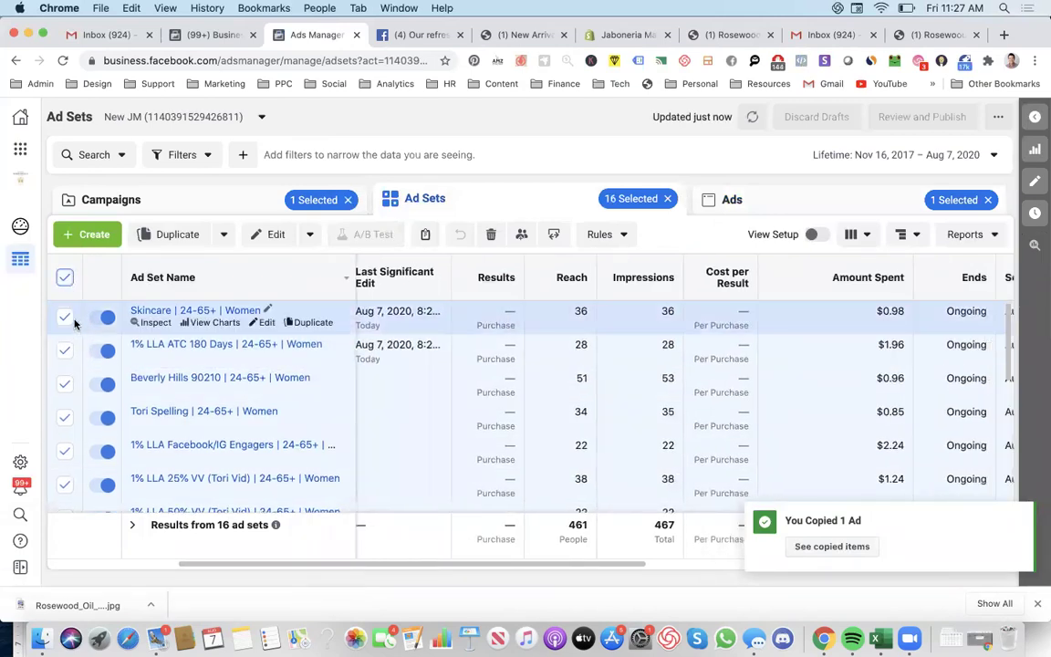
left_click(65, 315)
left_click(64, 353)
scroll(564, 387, "down", 5)
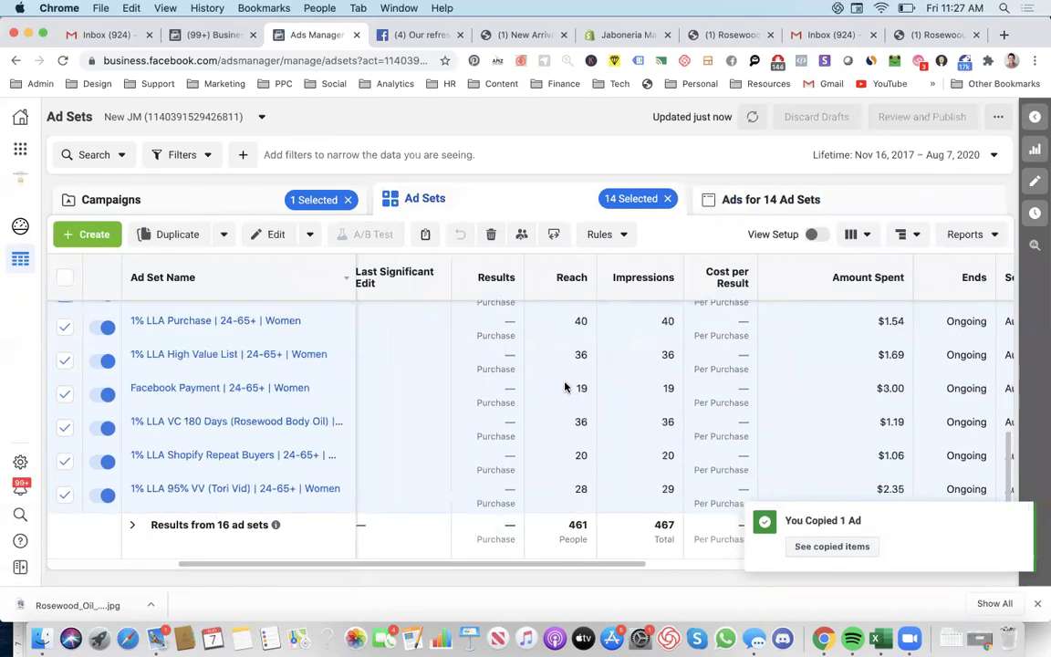
key("super+v")
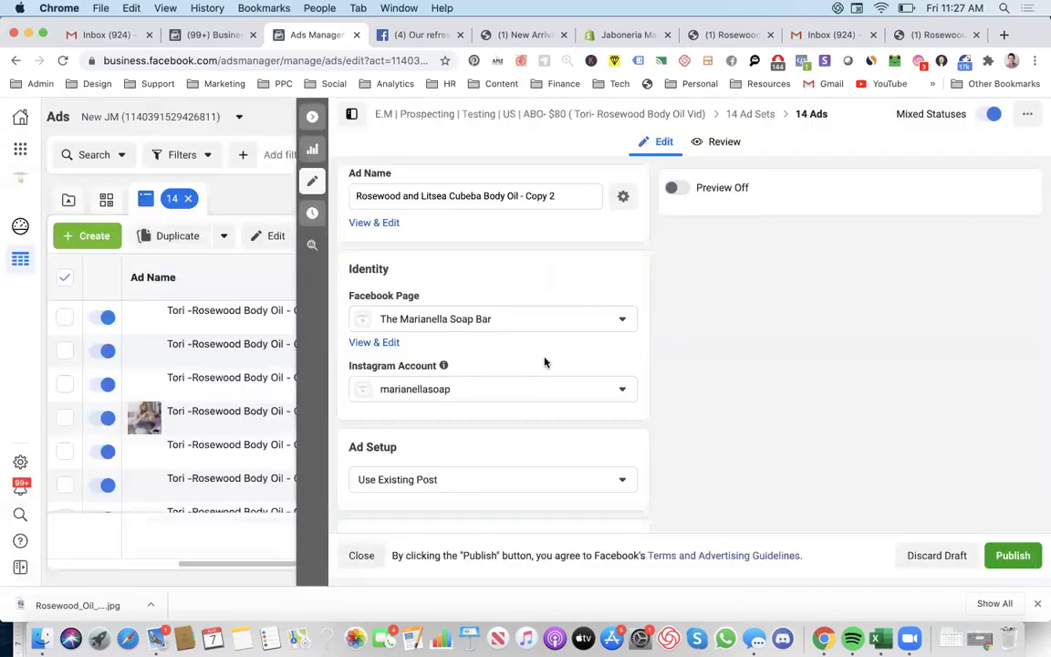
Step: Check the existing post linked to the 14 pasted Rosewood and Litsea Cubeba Body Oil ads, publish them, and close the editor
scroll(544, 362, "down", 2)
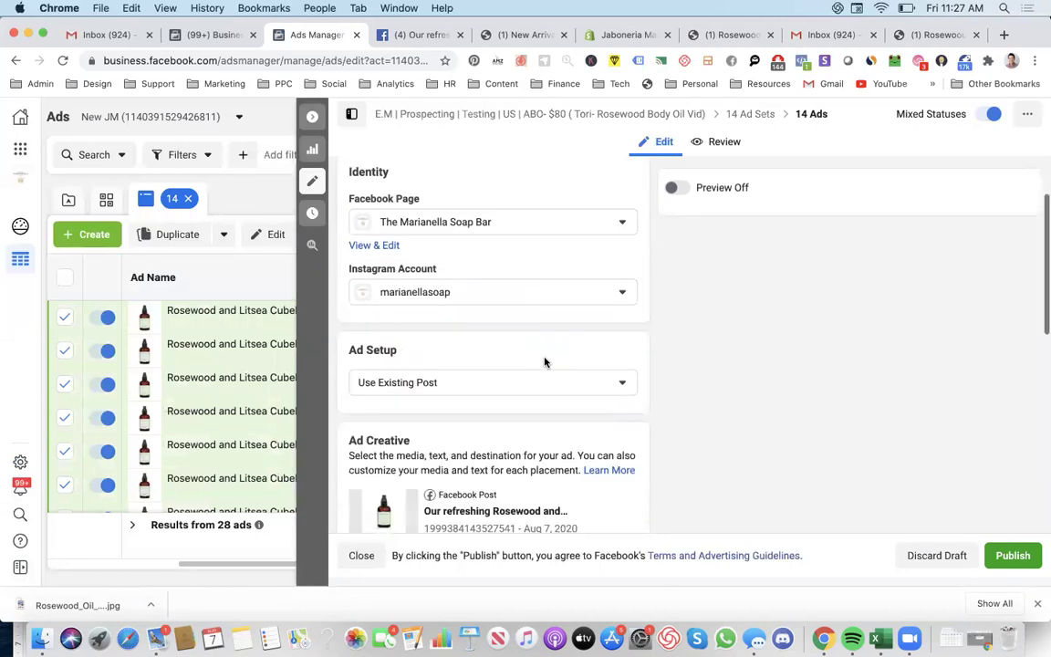
scroll(545, 362, "down", 5)
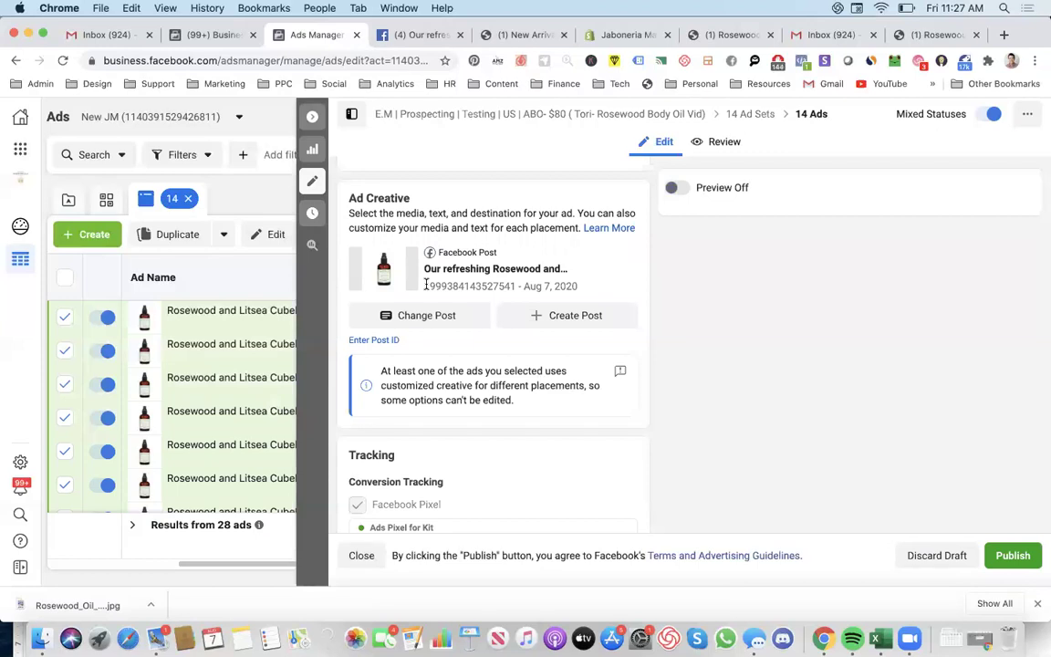
left_click(1011, 555)
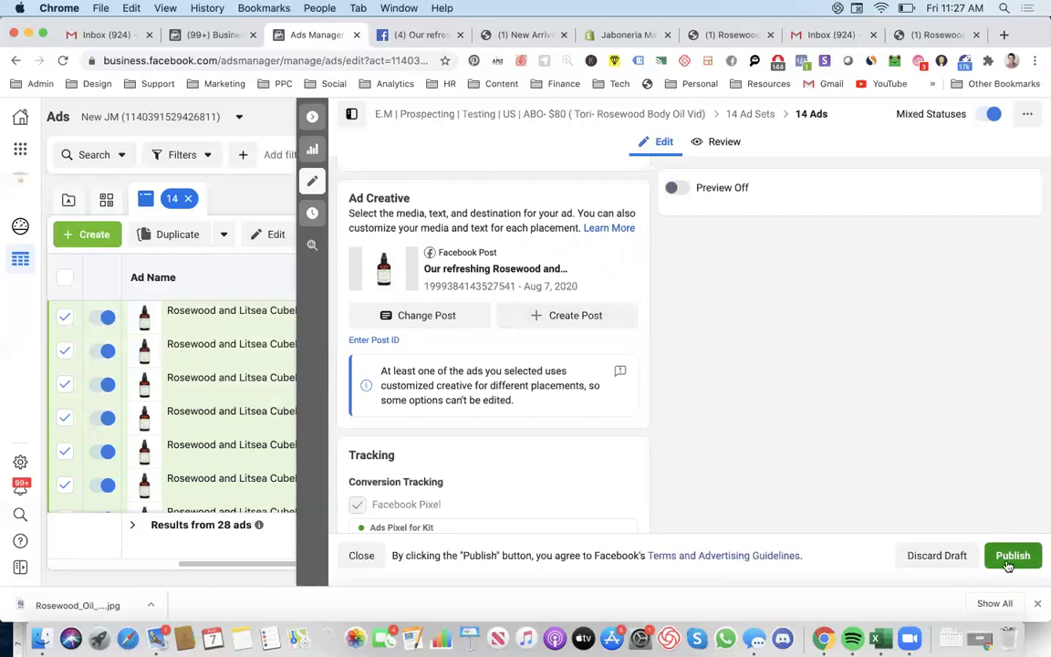
left_click(312, 116)
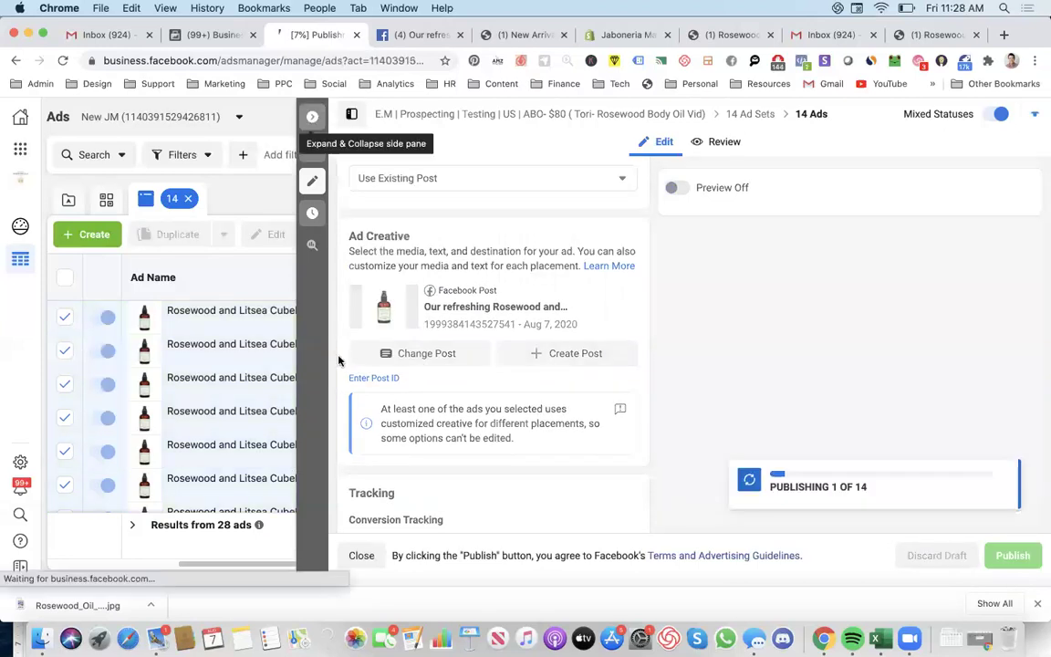
scroll(346, 369, "down", 5)
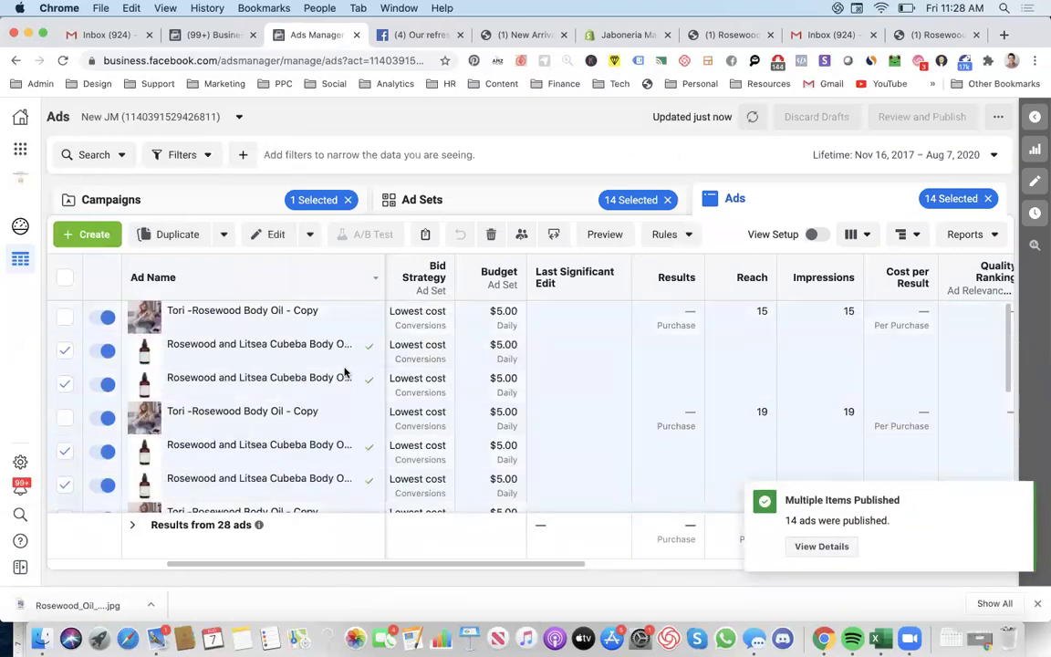
Step: Open the Beverly Hills 90210 ad set's ads, check the new Rosewood and Litsea Cubeba ad's charts and preview, and deselect the ad
left_click(439, 199)
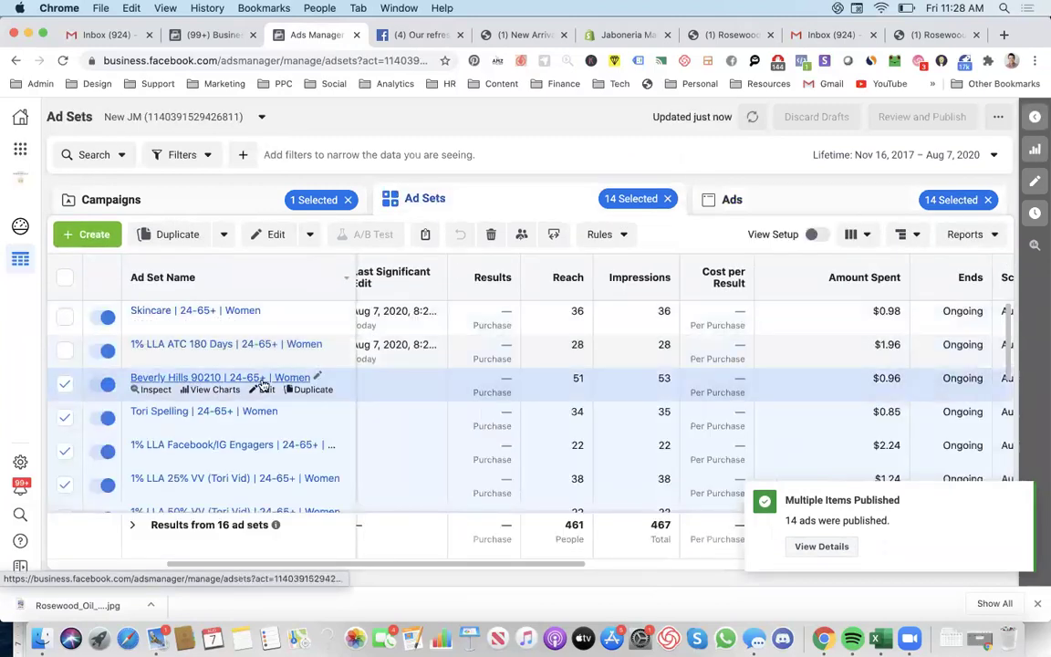
left_click(476, 384)
left_click(774, 200)
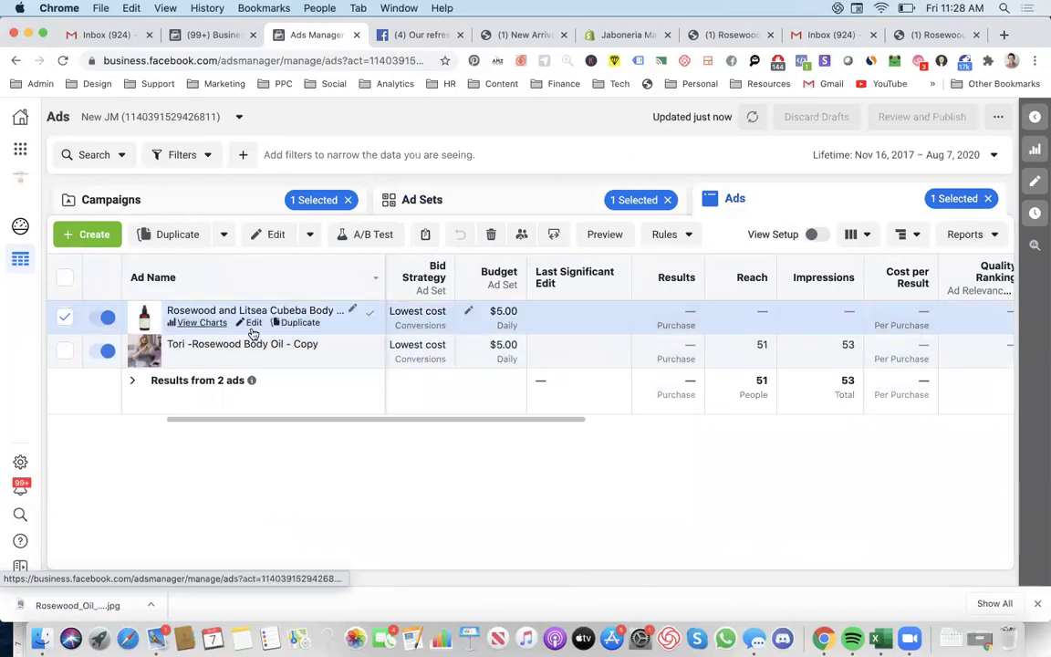
left_click(202, 323)
scroll(767, 372, "down", 5)
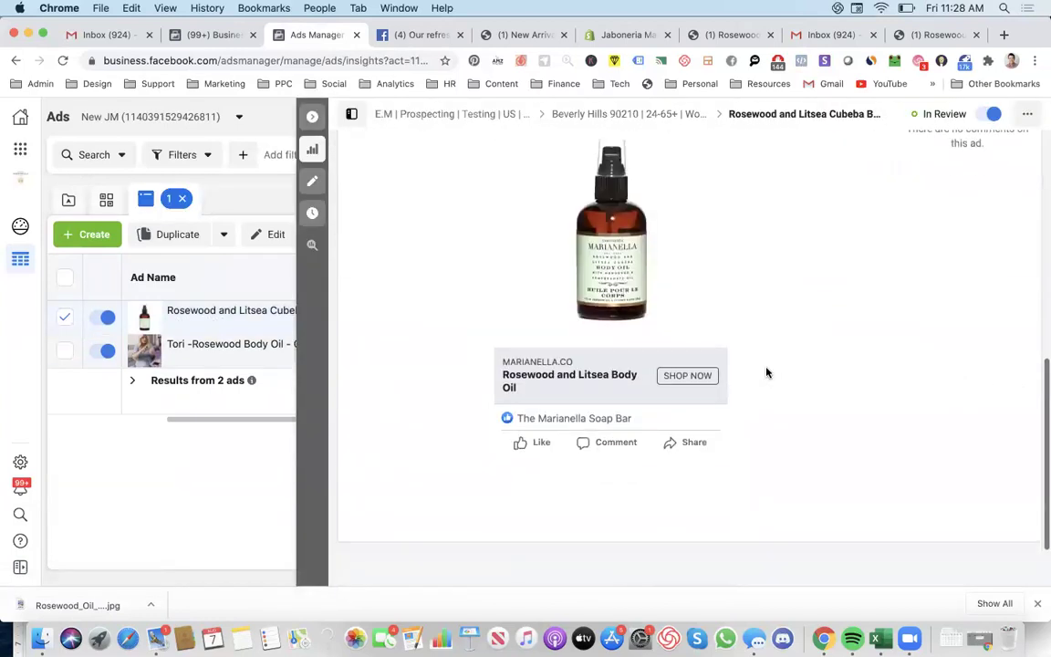
scroll(658, 405, "up", 5)
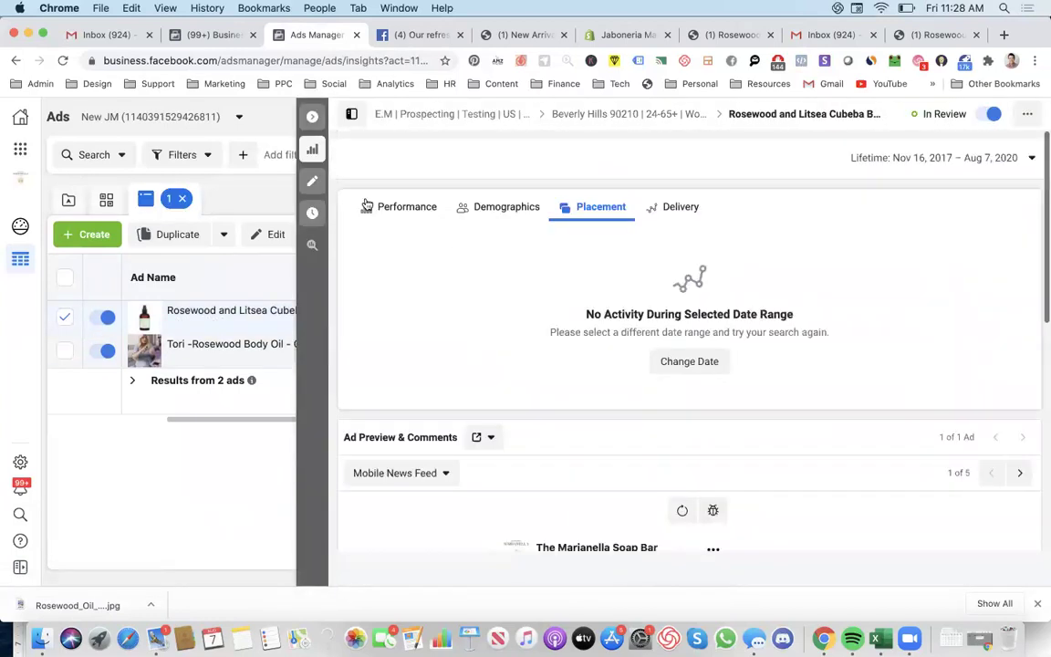
left_click(312, 115)
left_click(64, 317)
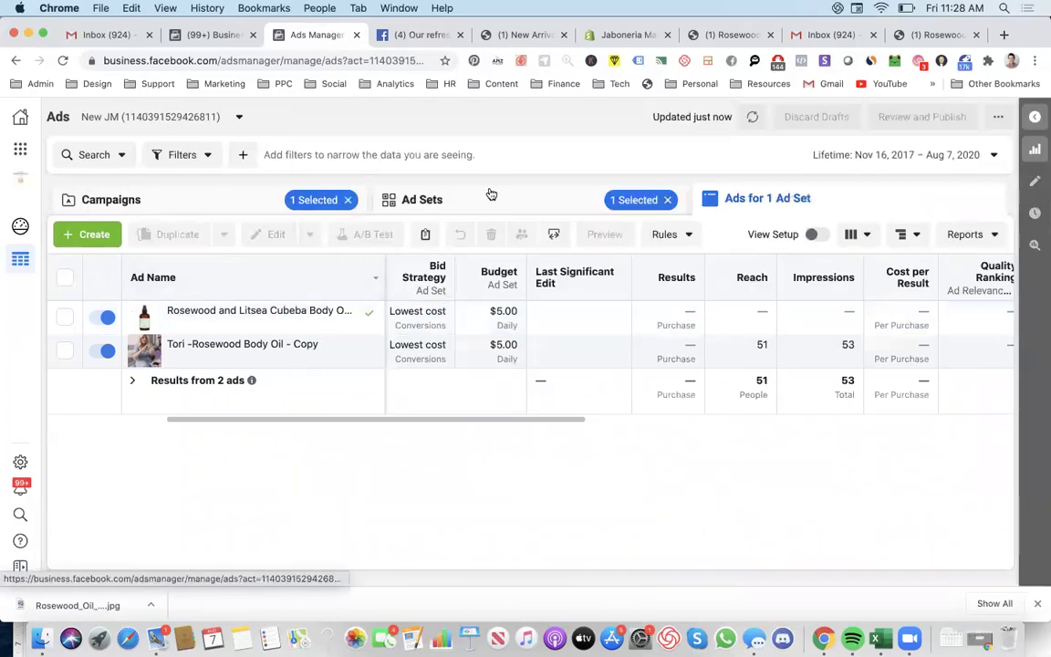
Step: Return to the ad sets, clear the Beverly Hills 90210 selection, and refresh the data
left_click(494, 194)
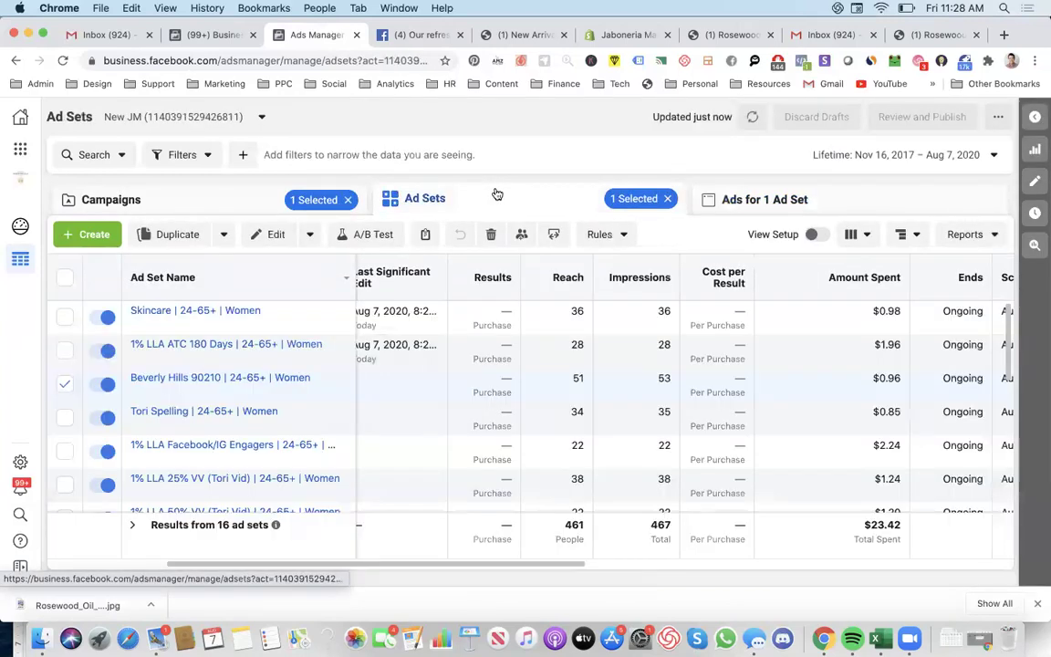
left_click(64, 383)
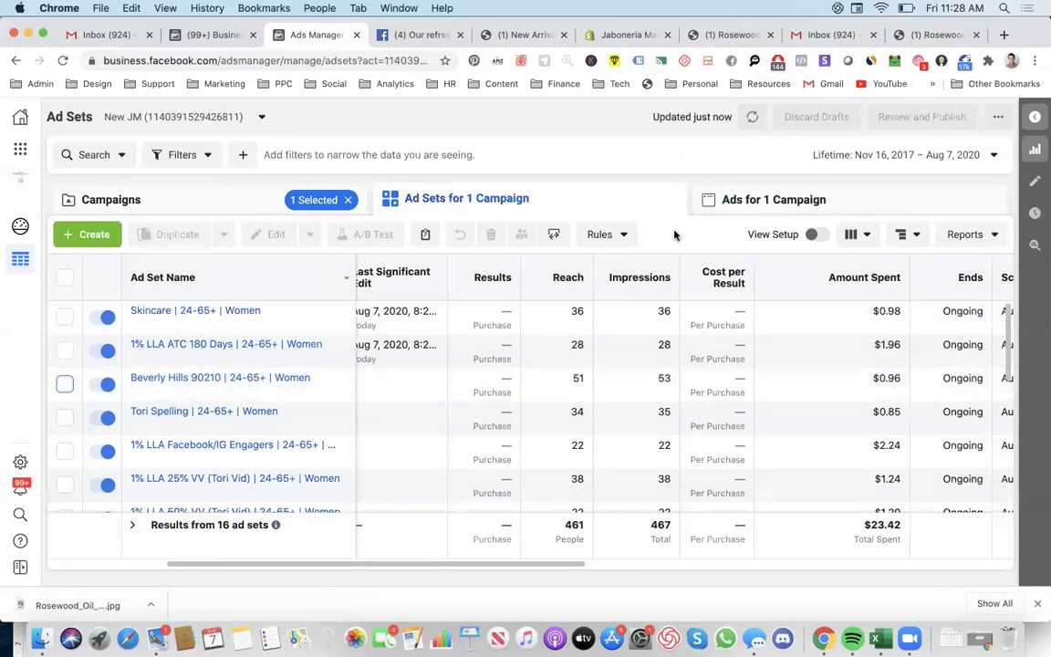
left_click(752, 117)
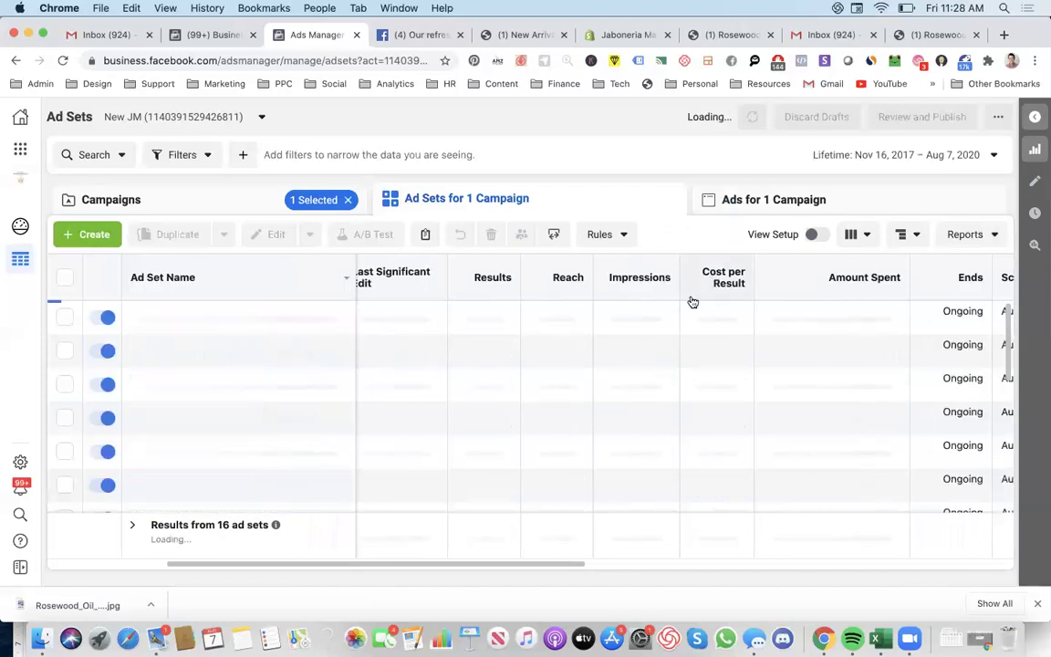
scroll(496, 351, "left", 5)
Step: Open the Well Being ad set in the second Prospecting Testing campaign and check its Royal Kalahari Video - Quote ad
left_click(295, 202)
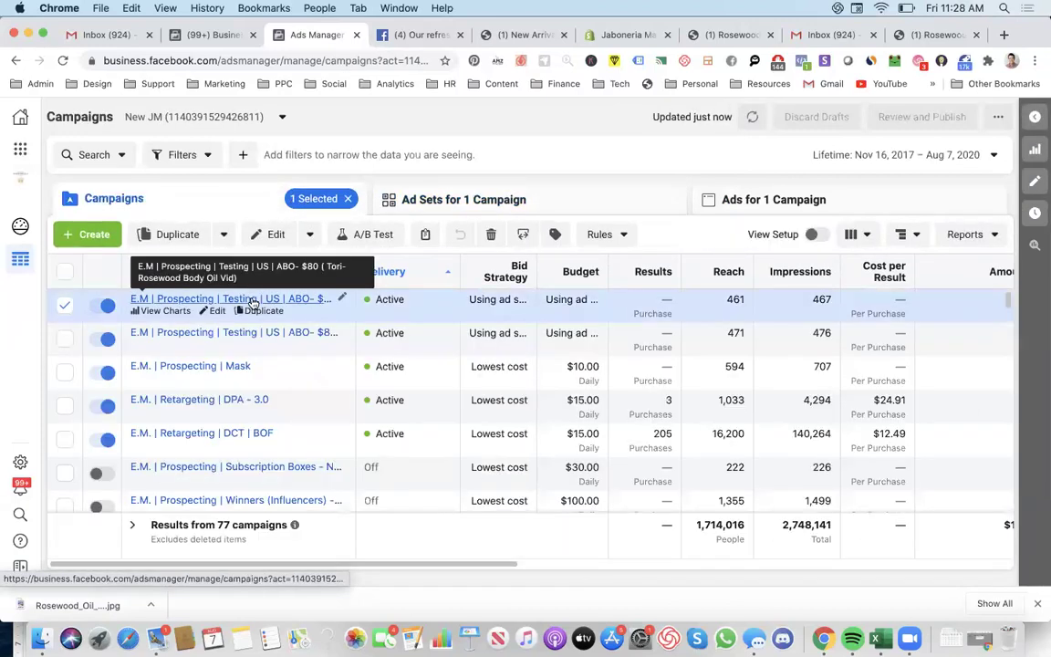
left_click(243, 332)
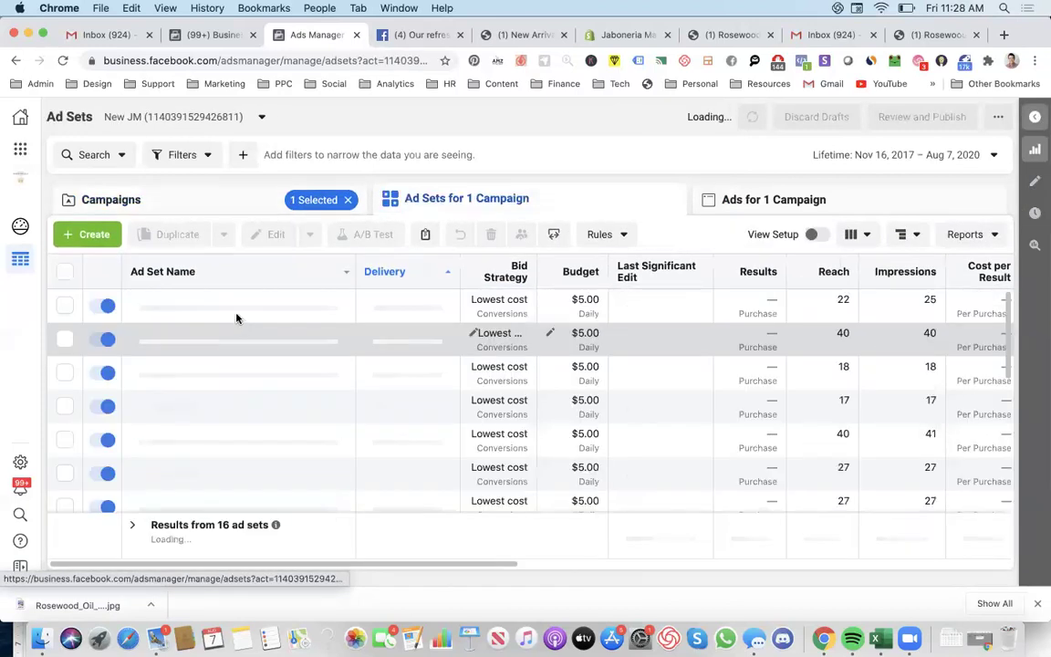
left_click(219, 300)
left_click(245, 321)
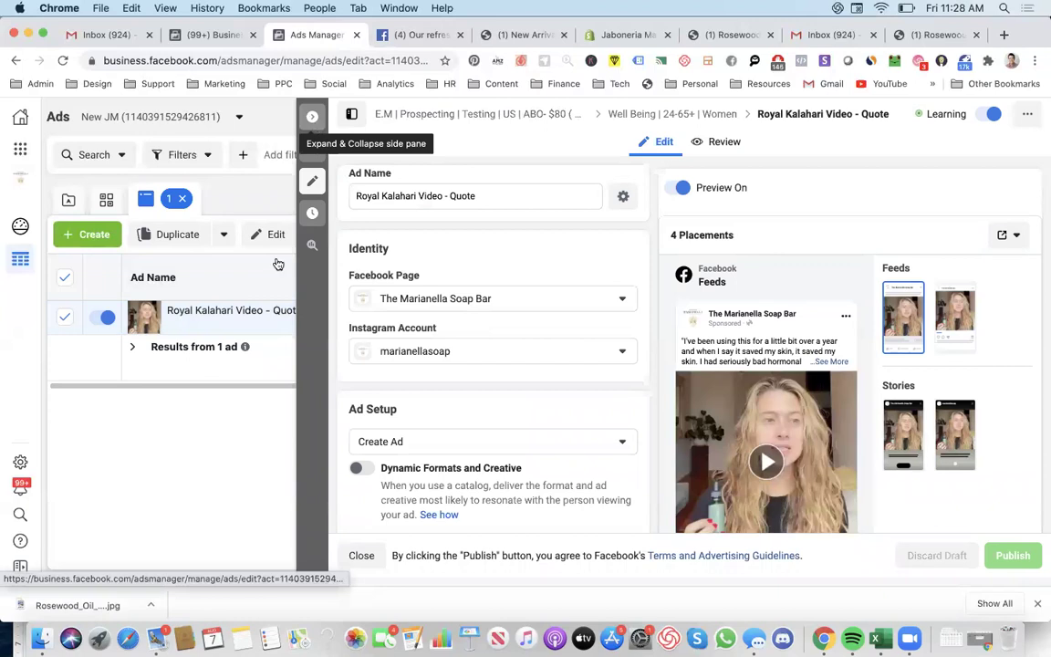
left_click(312, 116)
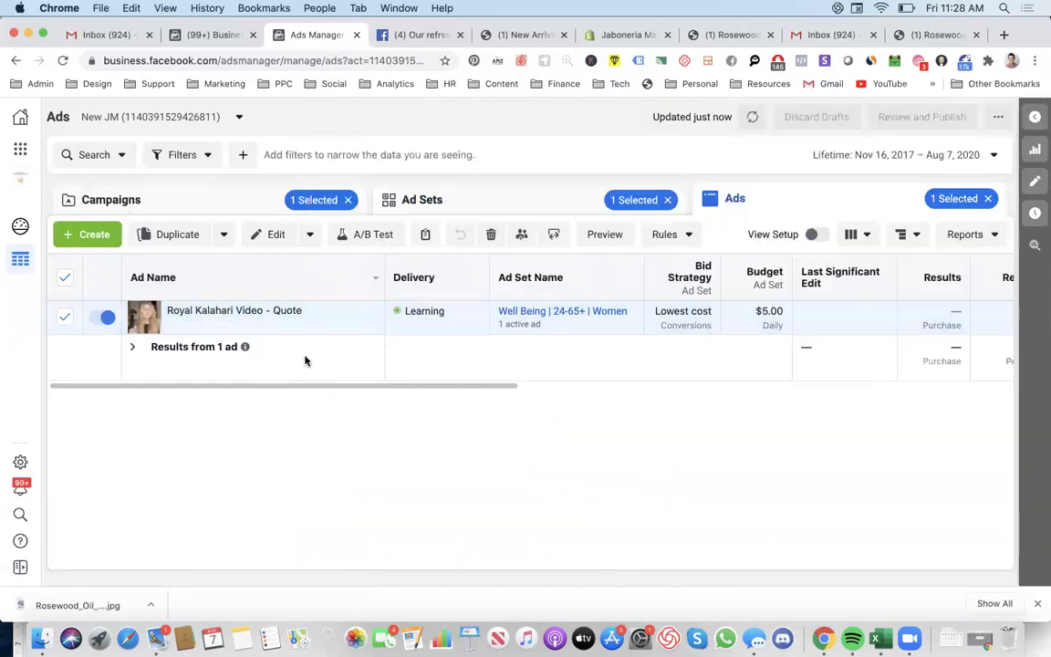
left_click(552, 208)
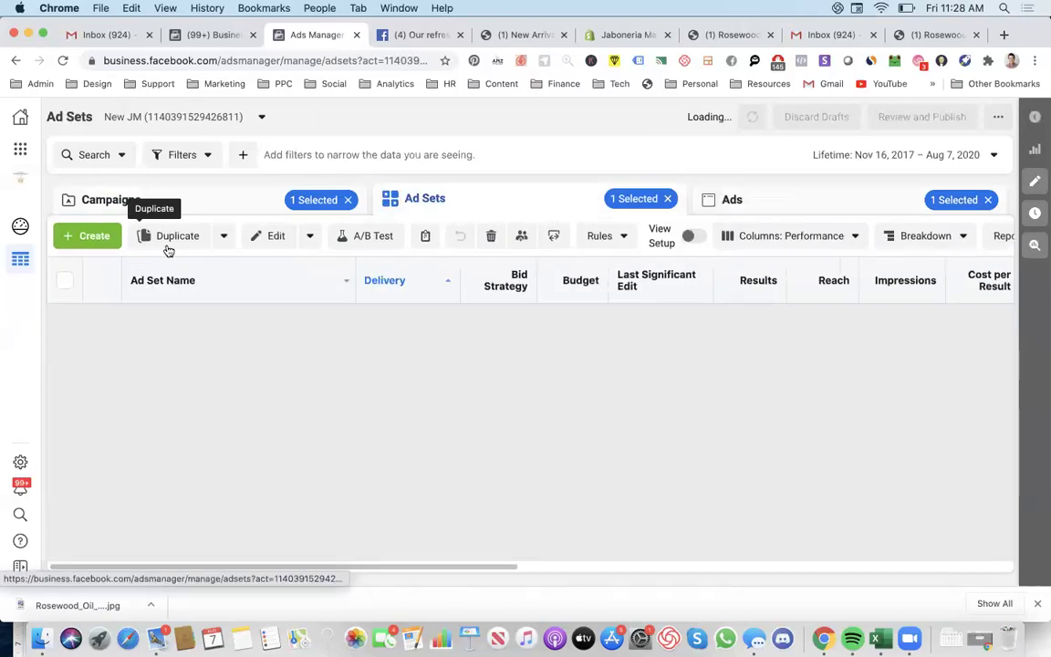
Step: Switch to the Marianella store, search for "royal kalah", and open The Royal Kalahari Face Serum product page
key("super+7")
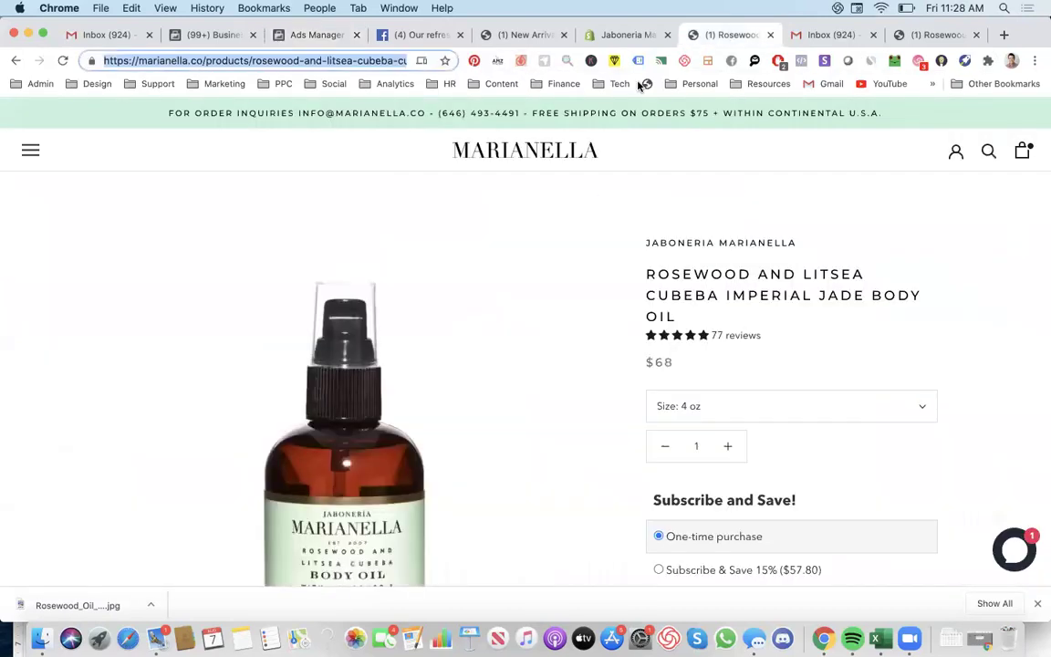
left_click(988, 153)
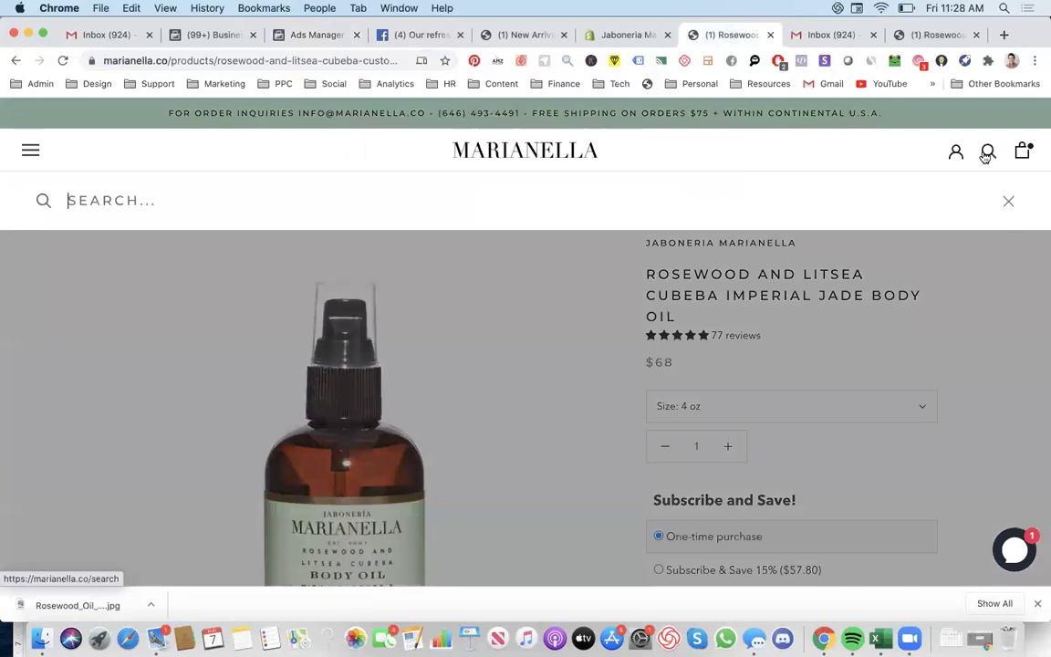
type("royal kala")
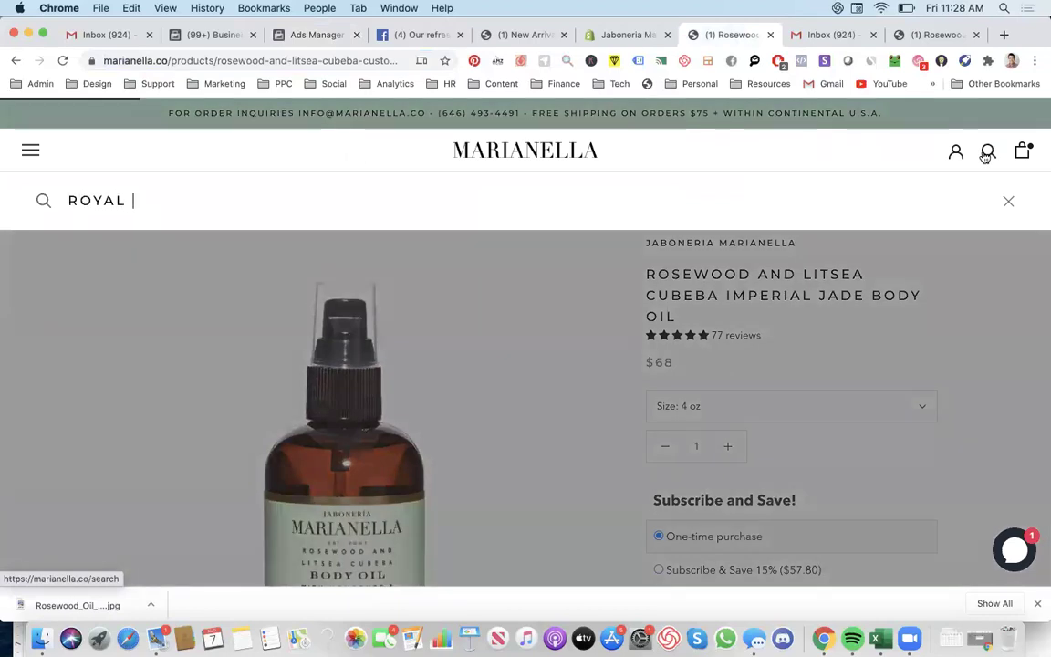
type("hr")
key("BackSpace")
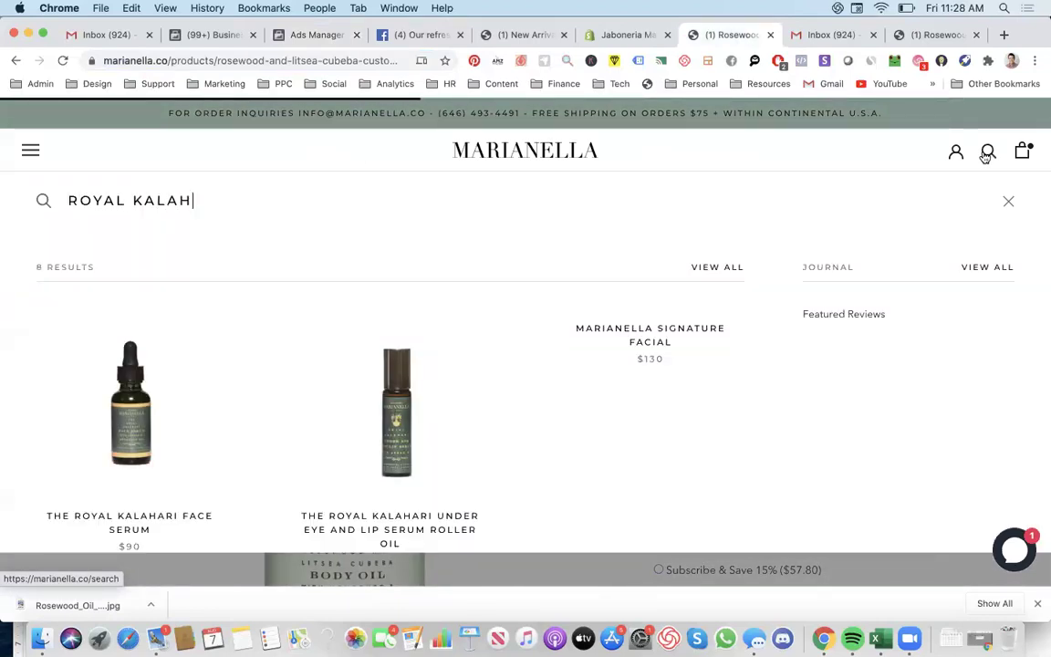
left_click(164, 396)
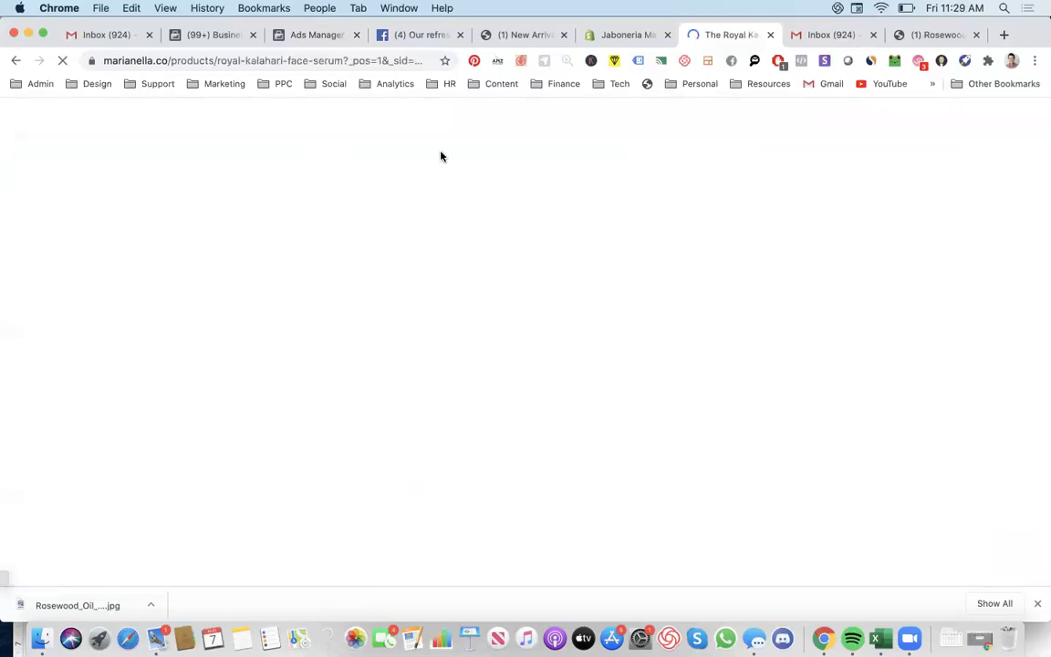
Step: Look through the face serum's product images, customer reviews and related products
scroll(474, 365, "down", 3)
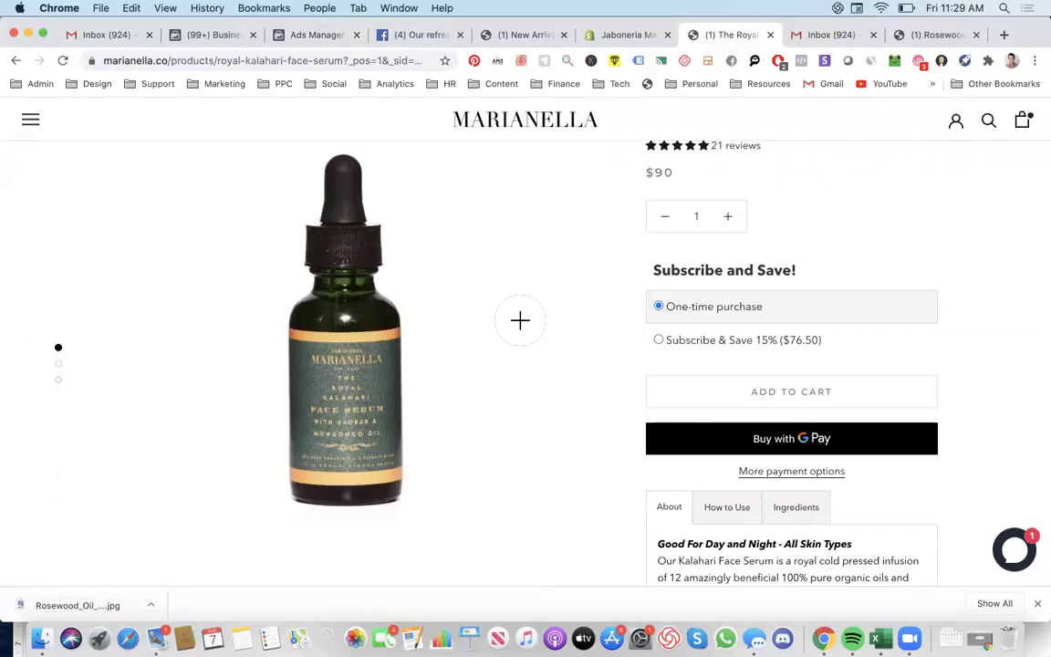
left_click(58, 364)
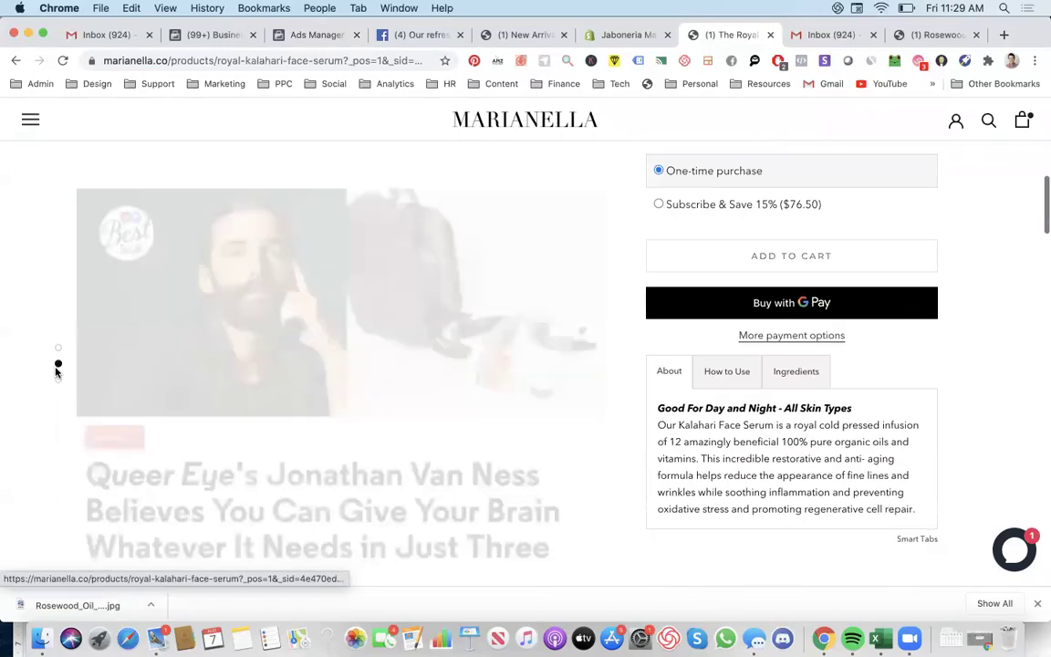
left_click(57, 379)
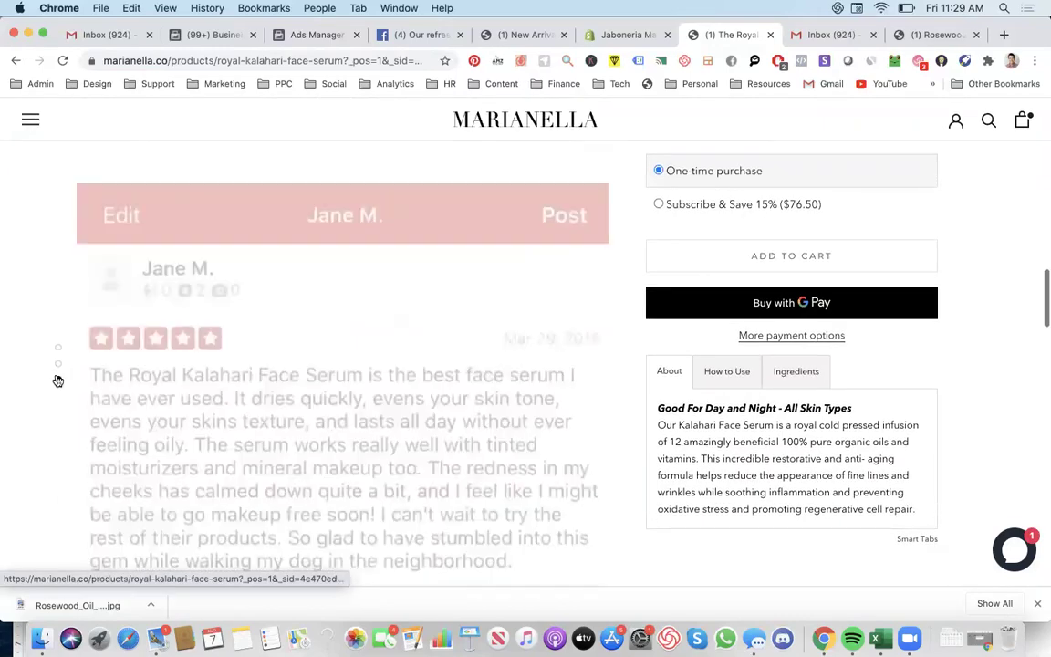
left_click(58, 349)
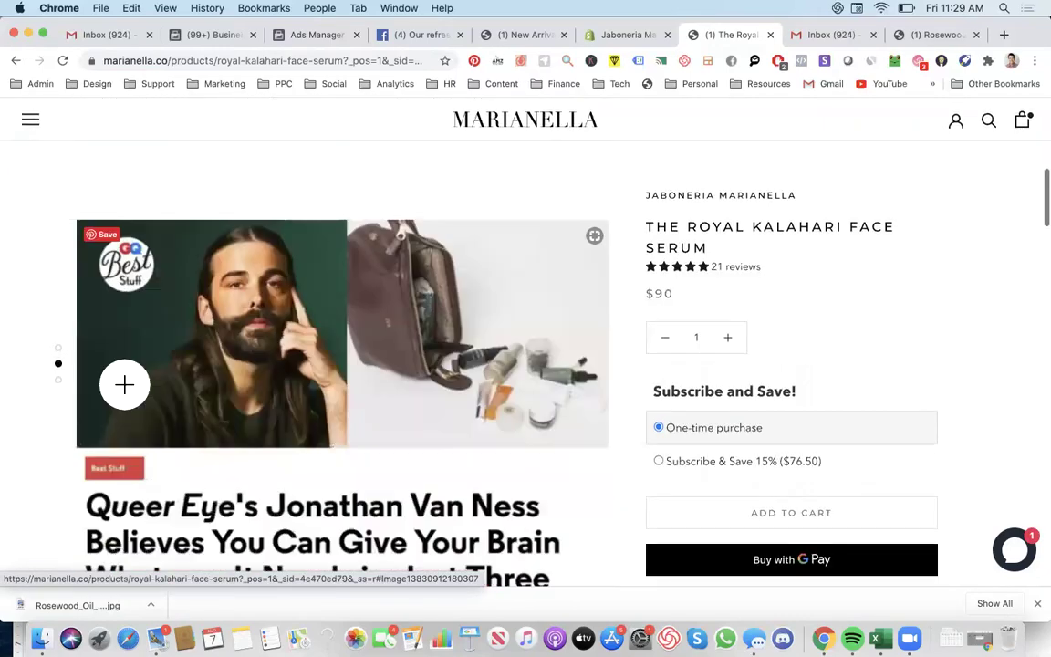
scroll(655, 392, "down", 5)
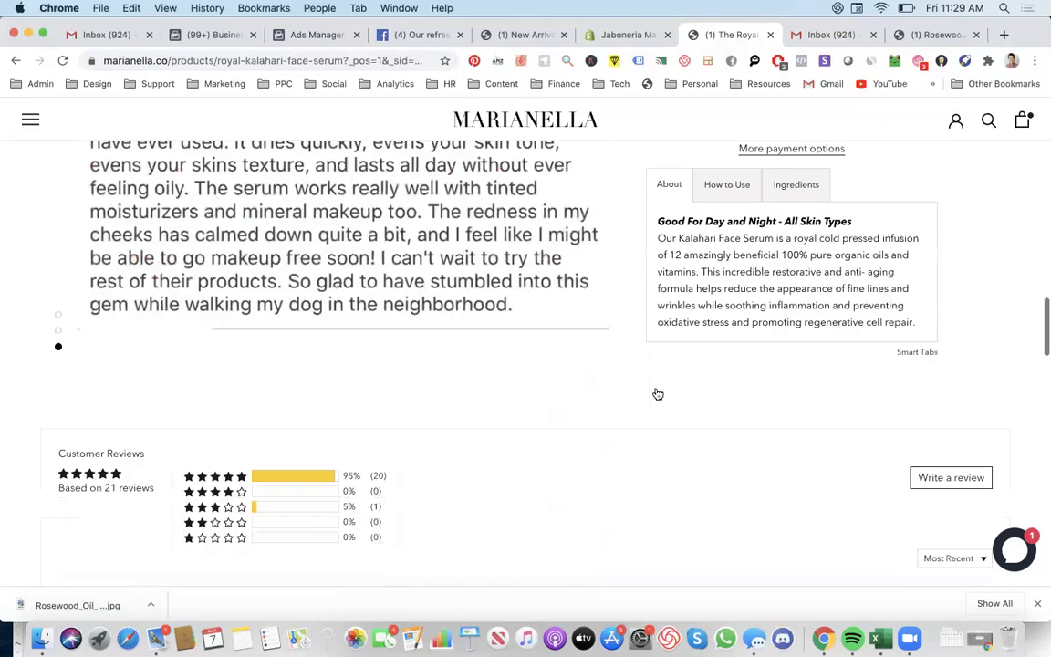
scroll(658, 393, "down", 15)
scroll(658, 392, "up", 18)
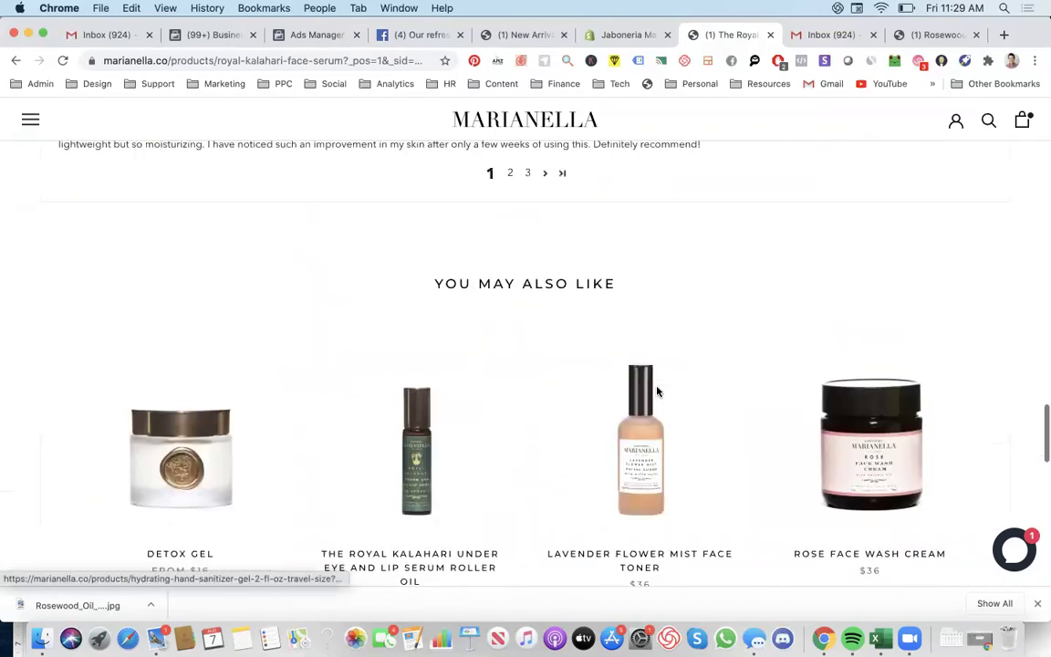
scroll(657, 392, "up", 5)
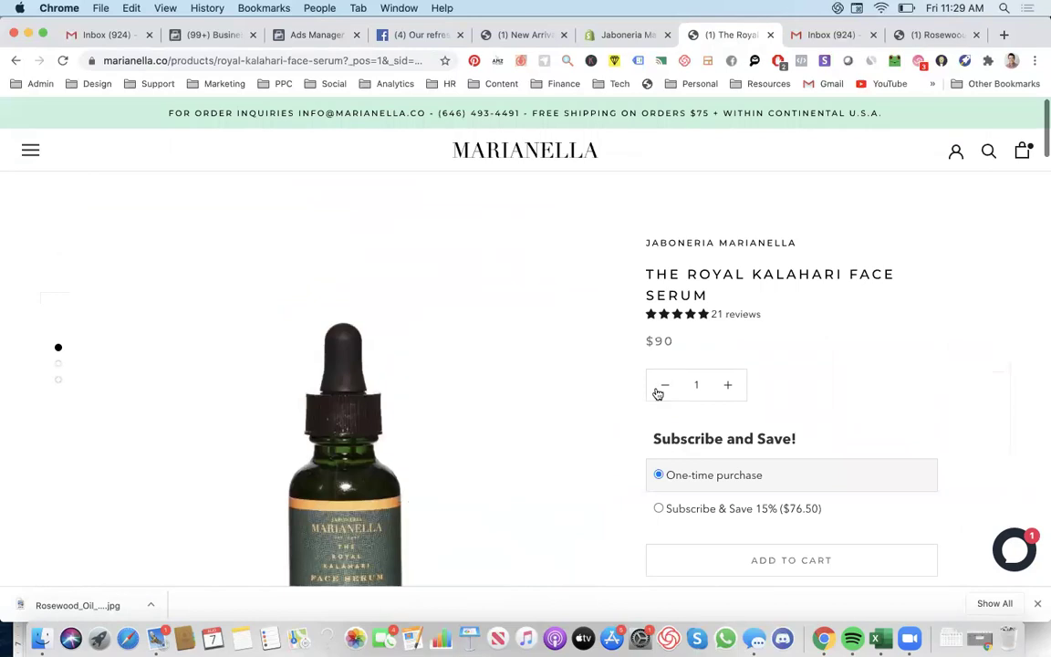
Step: Examine the serum's purchase options, description and the rest of its page, and switch back to the Ads Manager campaigns
scroll(720, 357, "down", 1)
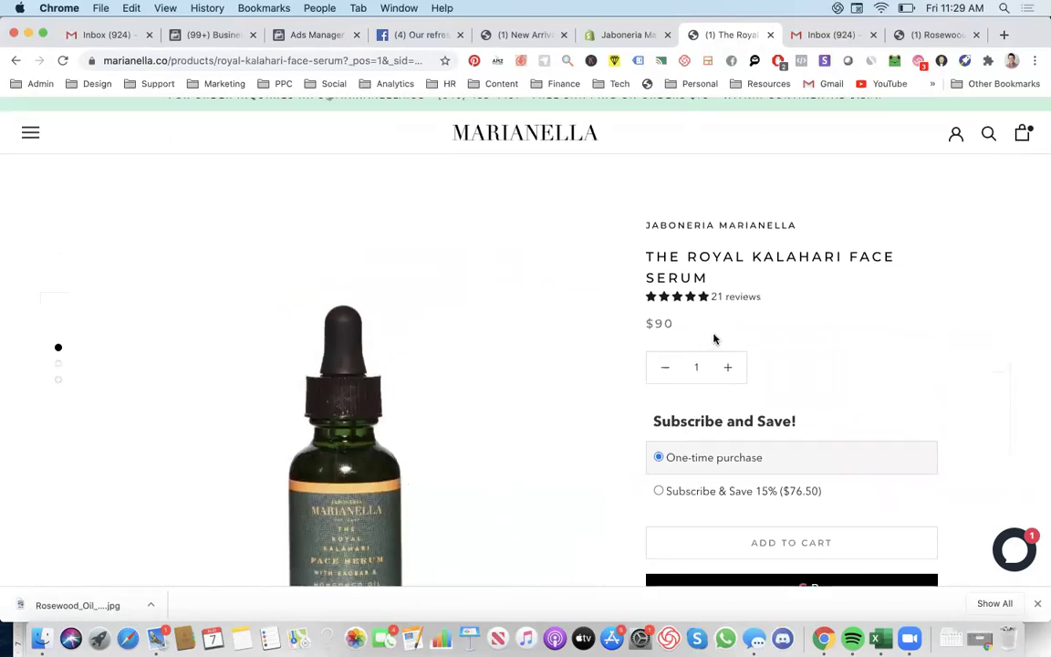
scroll(714, 342, "down", 10)
scroll(710, 345, "down", 3)
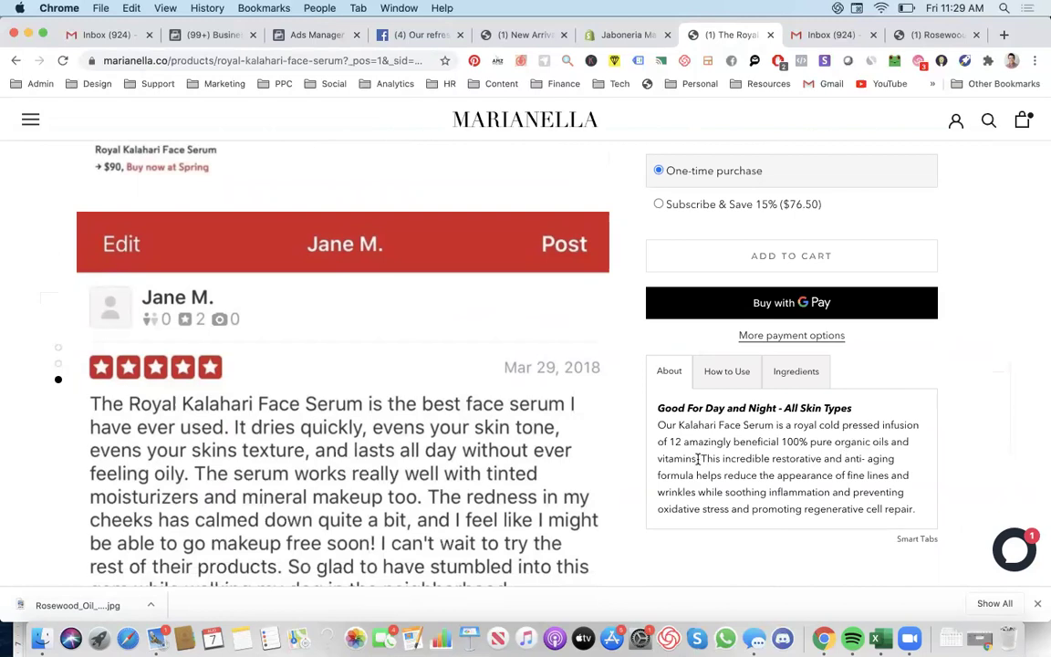
scroll(695, 459, "down", 20)
scroll(693, 461, "up", 1)
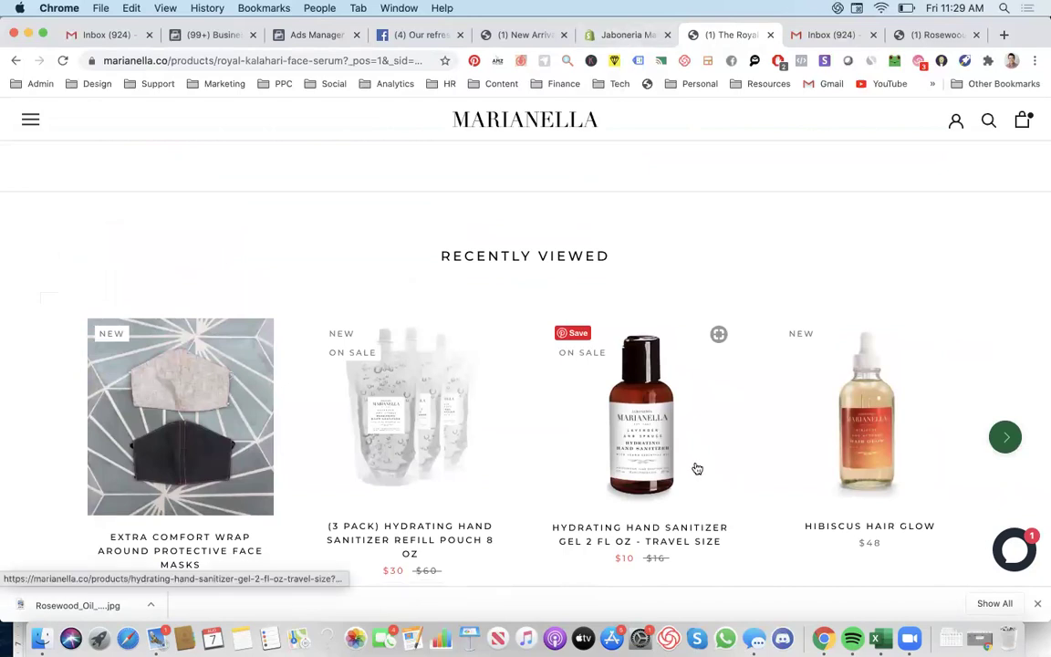
left_click(627, 38)
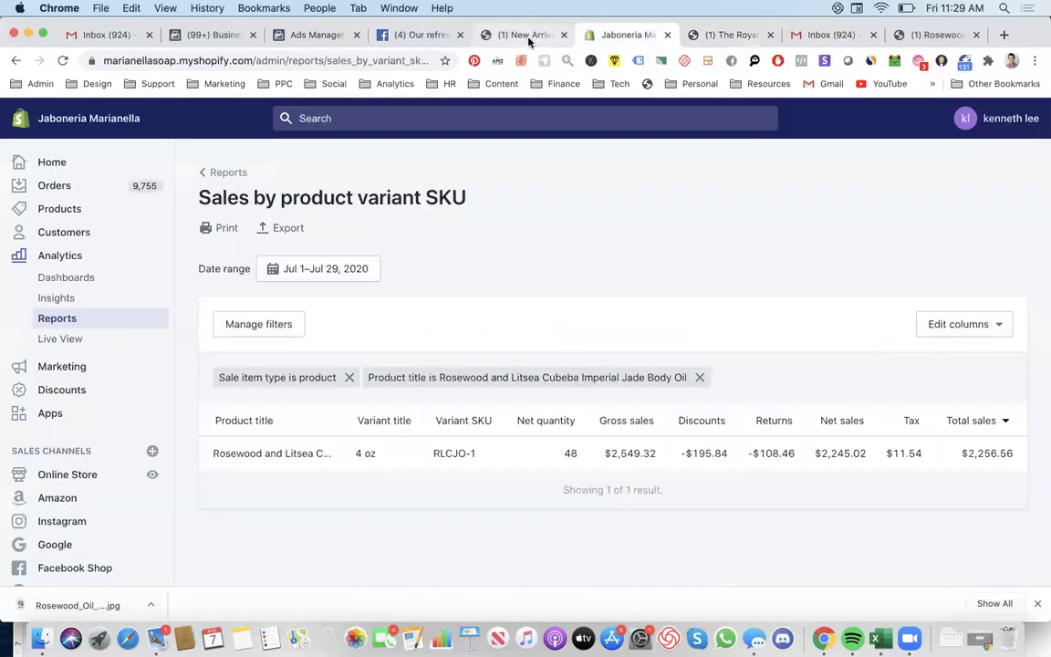
left_click(278, 33)
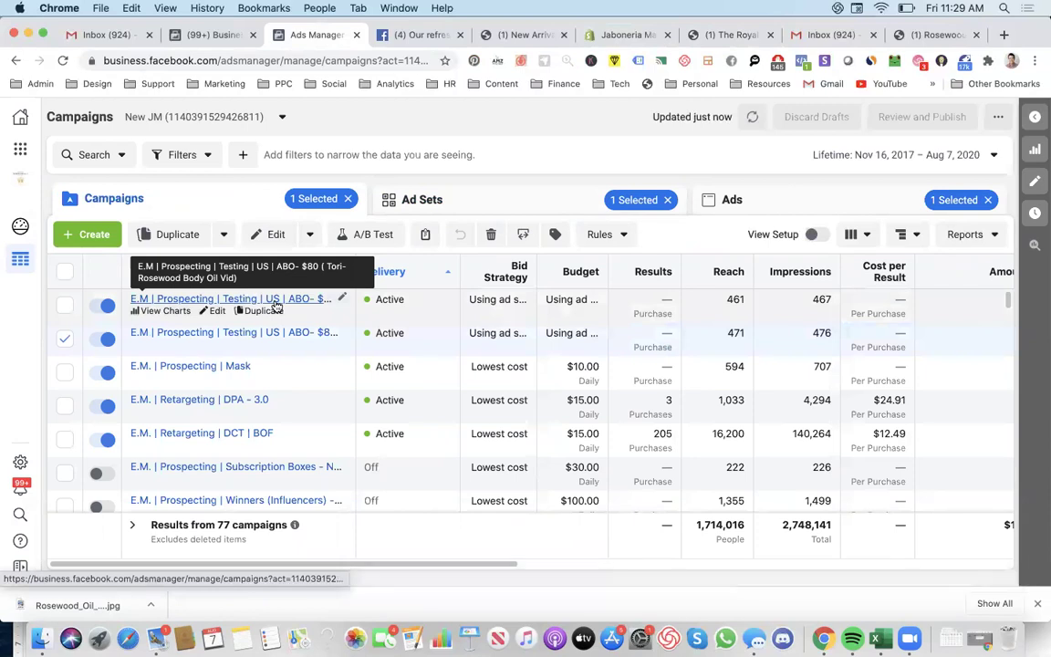
Step: Open the Skincare | 24-65+ | Women ad set in the Rosewood Body Oil testing campaign and check the delivery of its ads
left_click(273, 301)
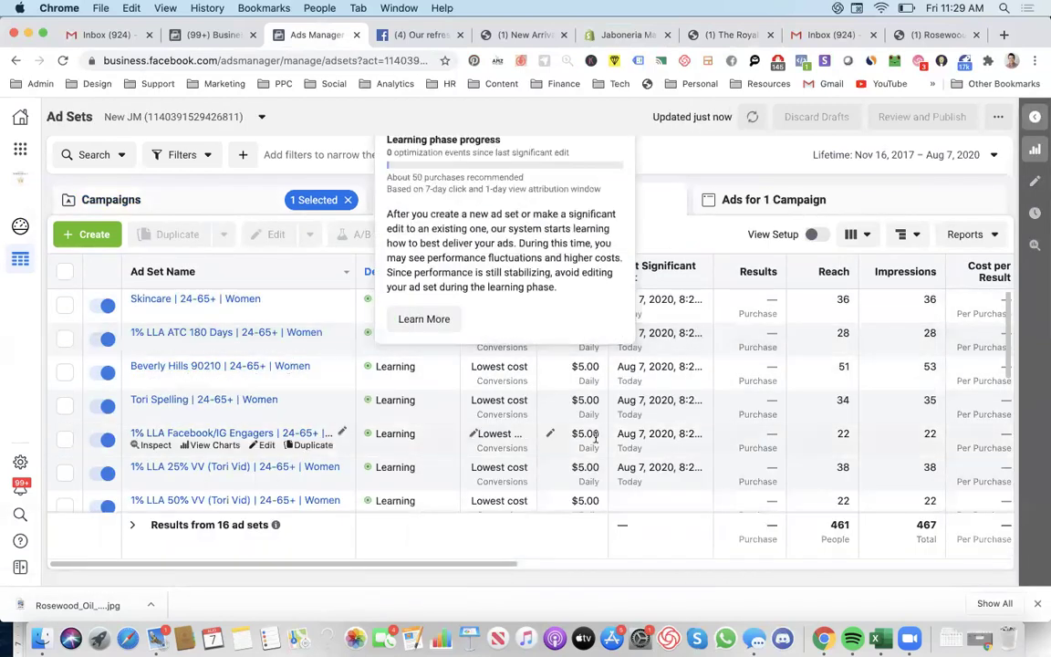
key("super+bracketleft")
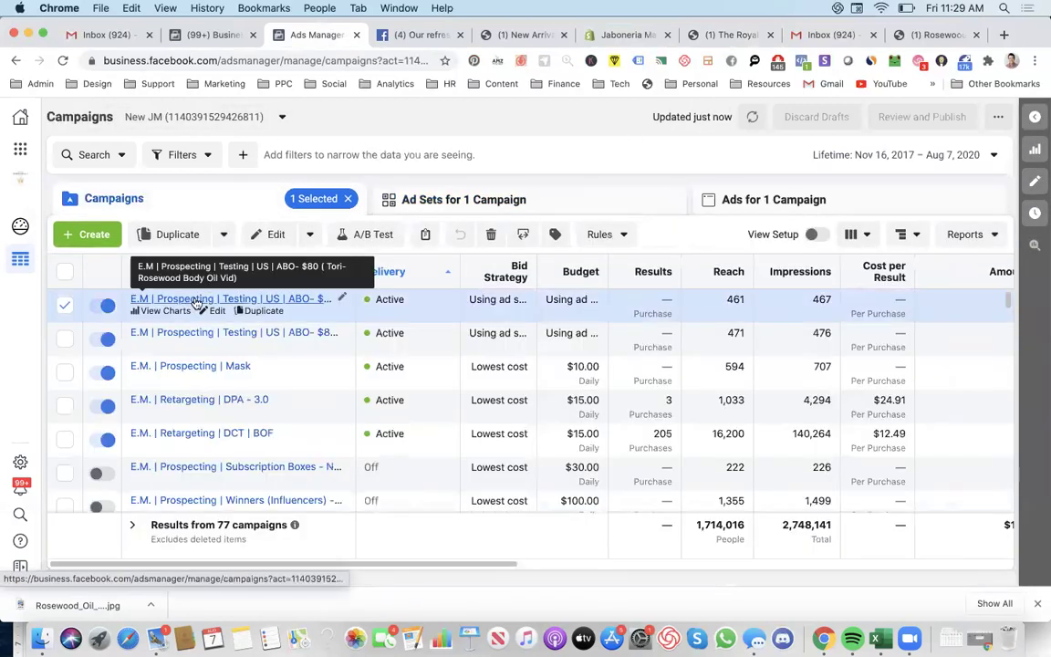
left_click(196, 301)
left_click(216, 301)
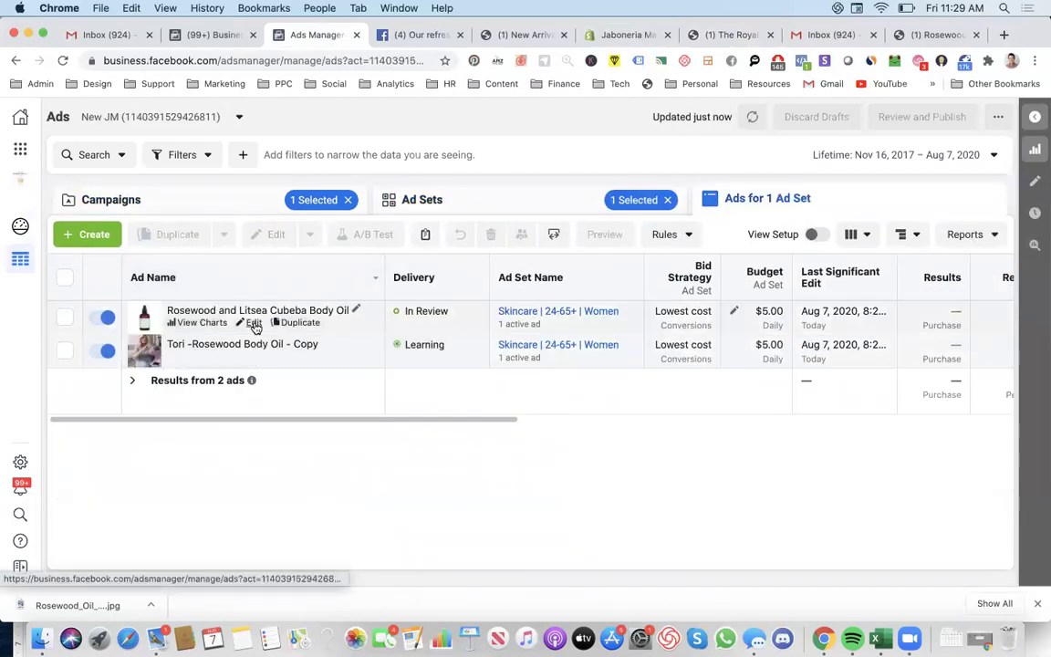
left_click(551, 212)
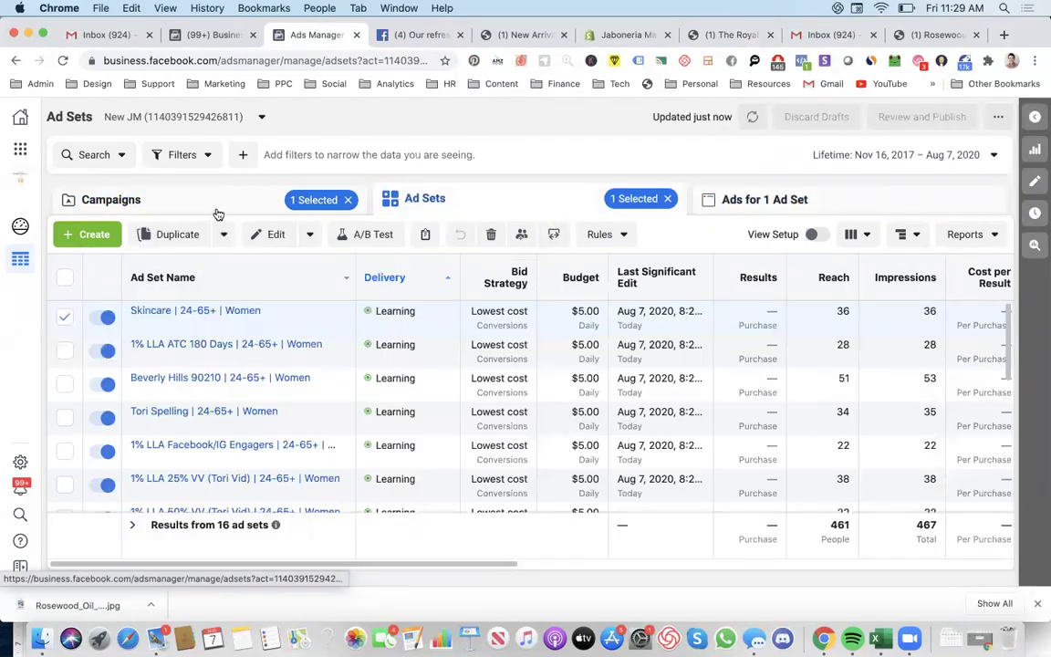
left_click(227, 311)
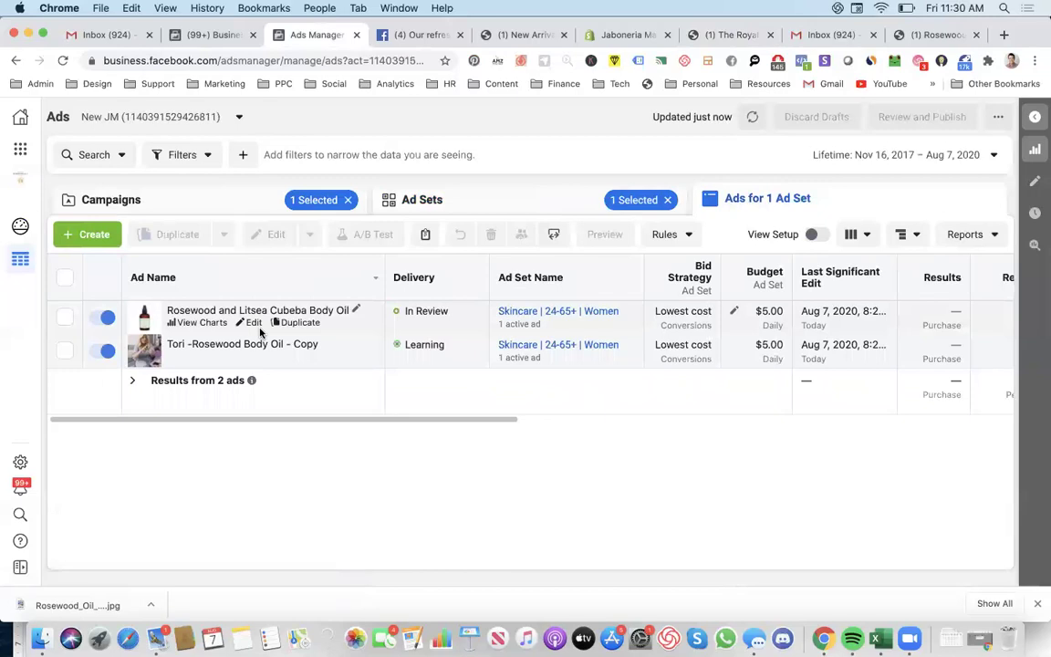
left_click(538, 208)
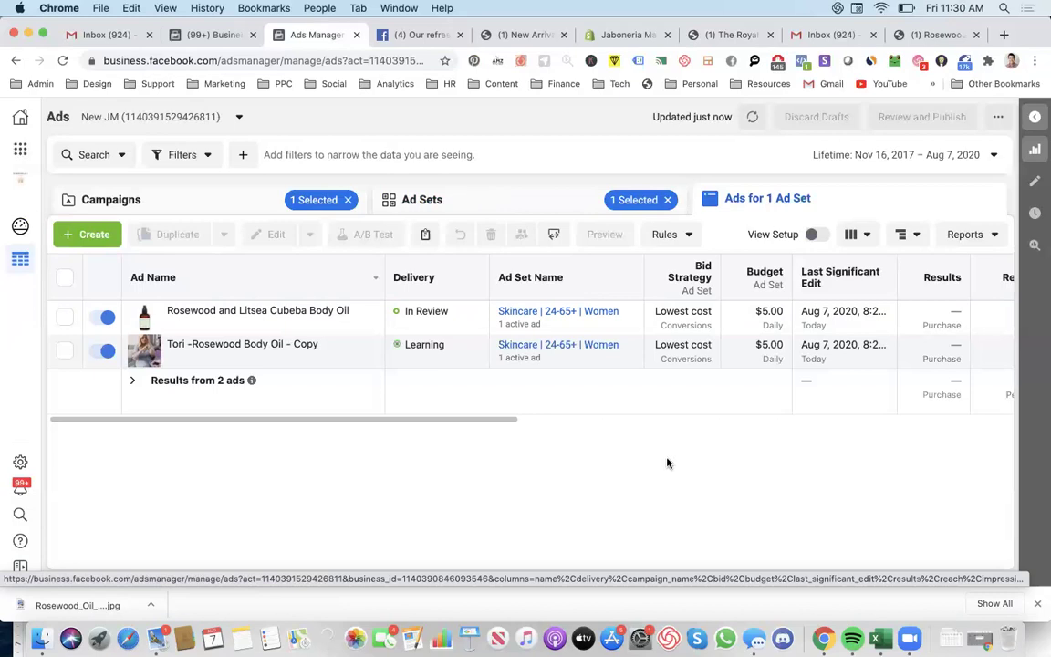
Step: Review all ad sets of the Rosewood Body Oil testing campaign, comparing reach, amount spent, link clicks and video metrics
left_click(481, 202)
left_click(446, 277)
scroll(704, 383, "down", 5)
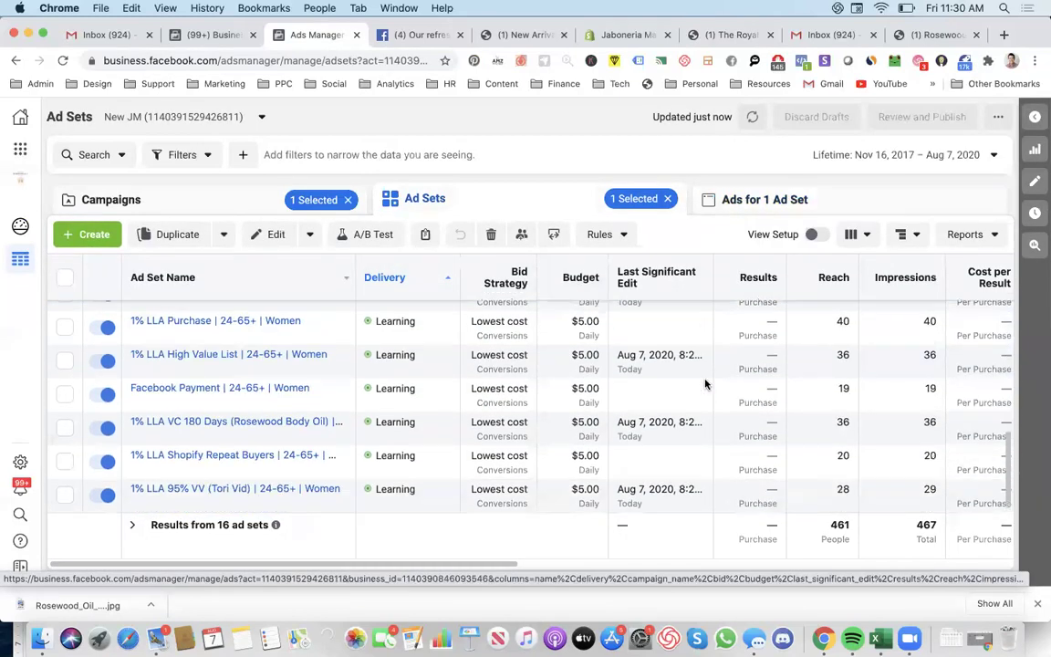
scroll(712, 378, "right", 10)
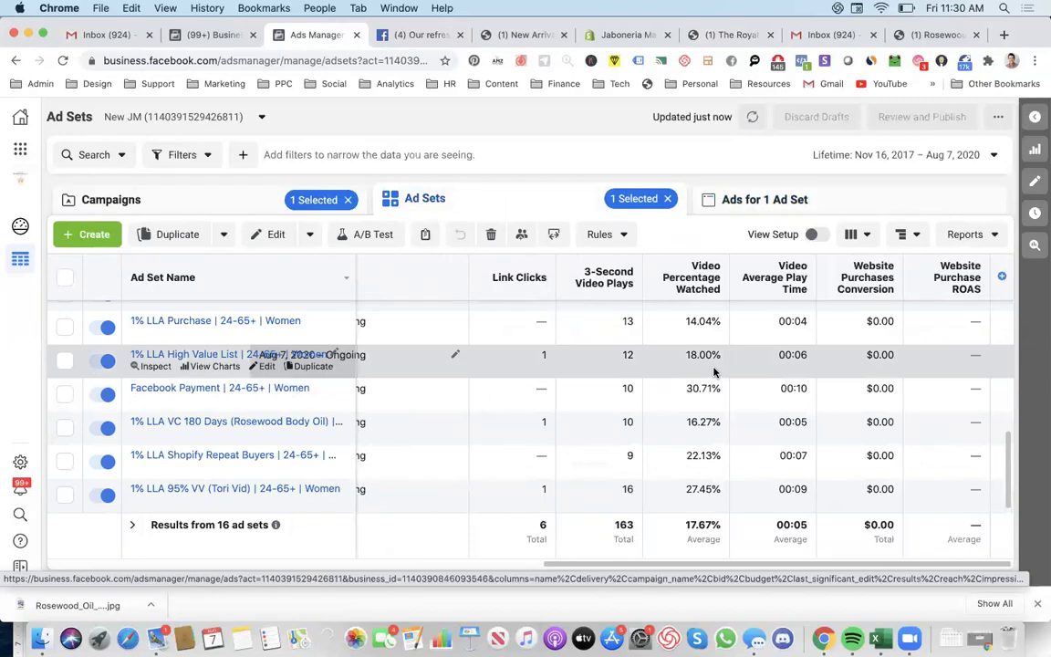
scroll(763, 399, "up", 5)
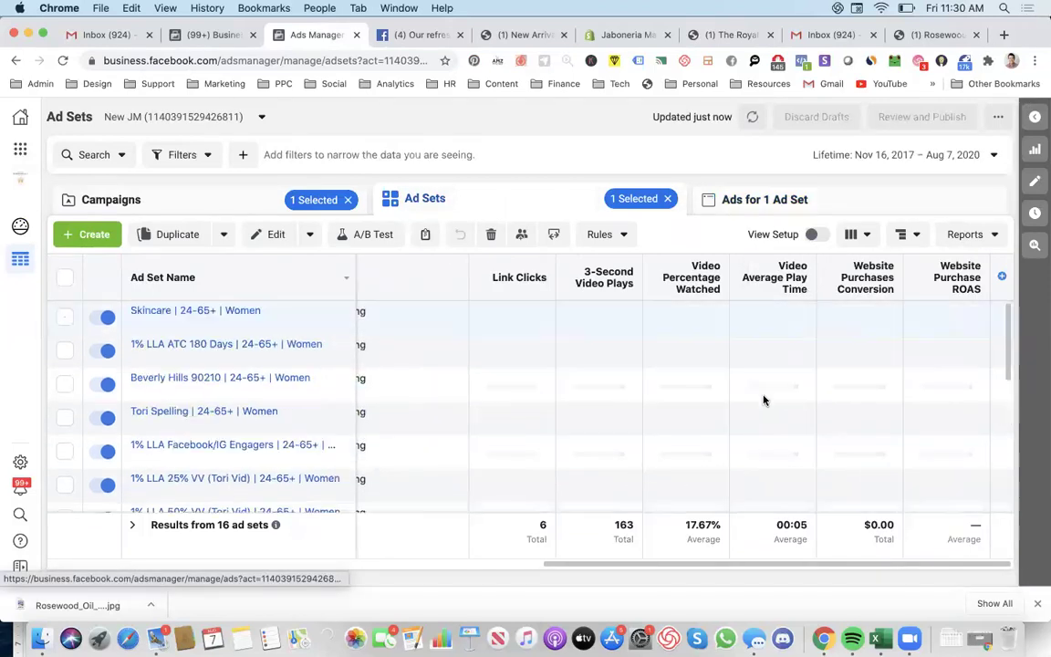
scroll(764, 399, "left", 5)
scroll(769, 387, "right", 5)
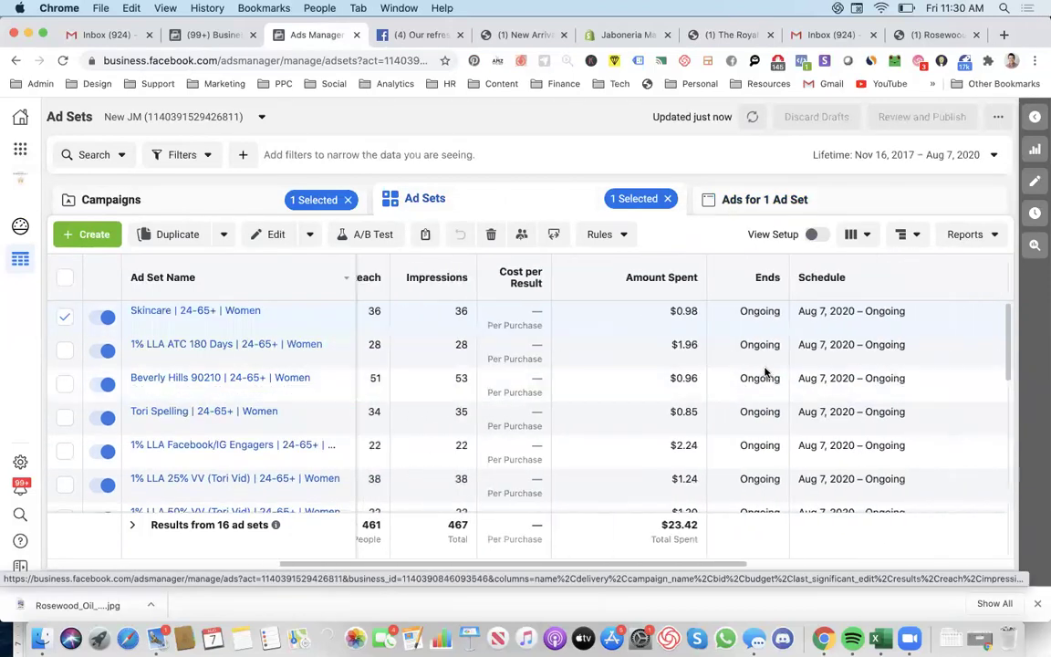
scroll(545, 388, "down", 5)
scroll(545, 384, "up", 5)
scroll(747, 368, "left", 5)
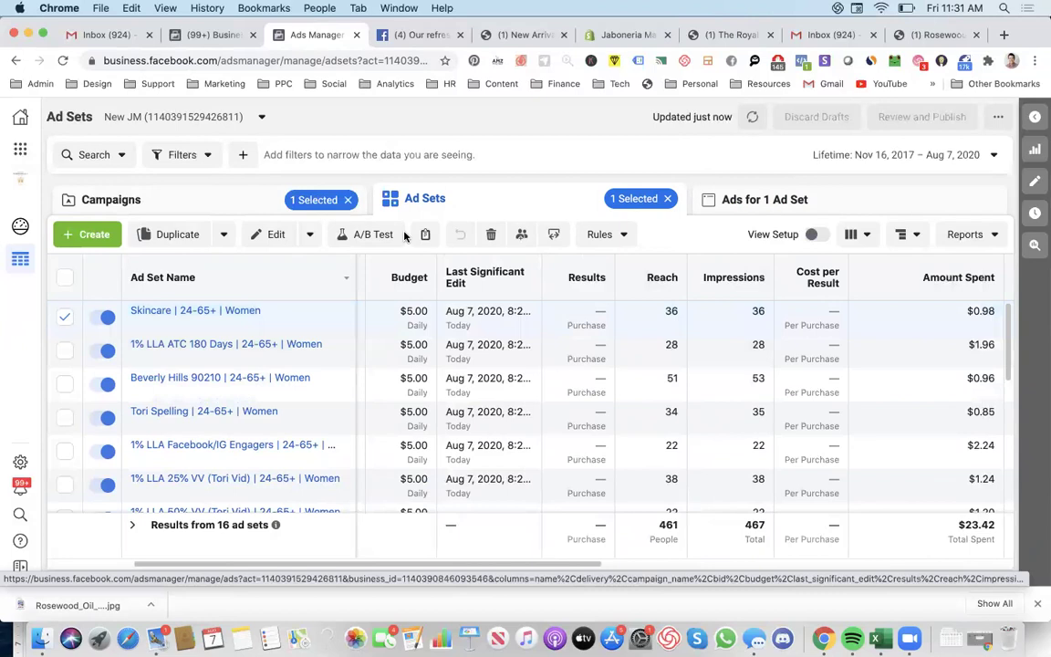
Step: View the ads of the second Prospecting Testing campaign and glance again at the Royal Kalahari Face Serum product page
left_click(114, 199)
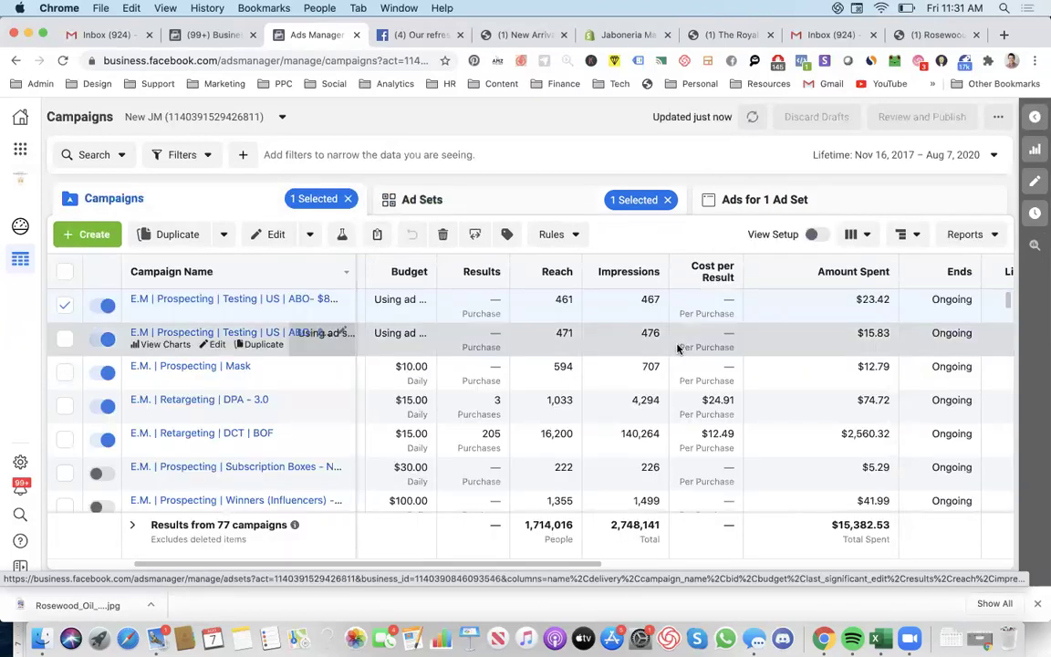
left_click(678, 349)
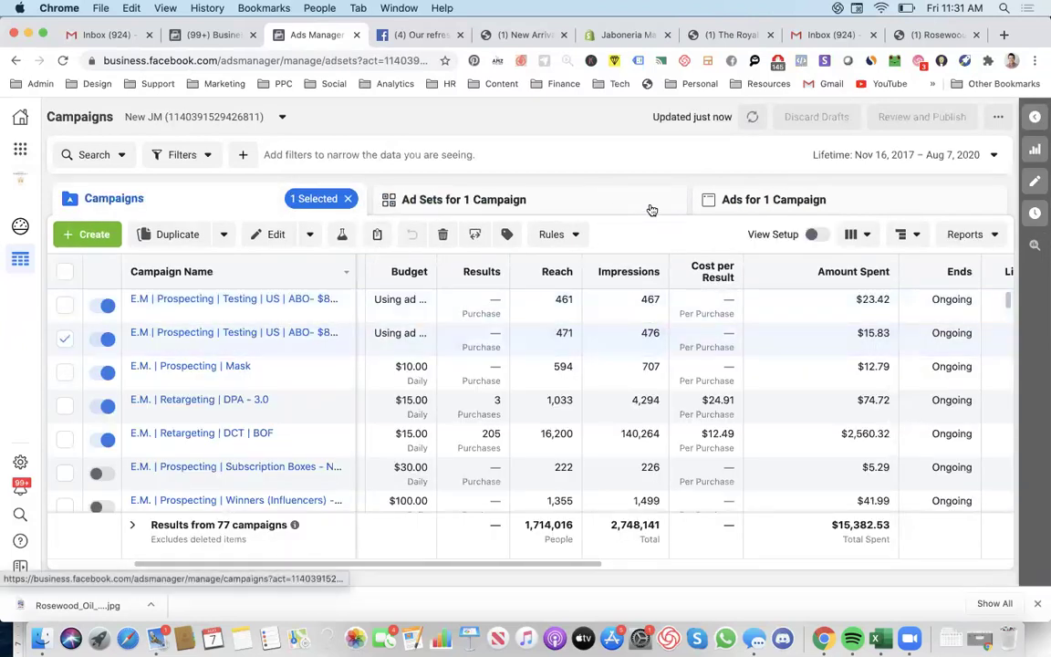
left_click(651, 210)
left_click(741, 201)
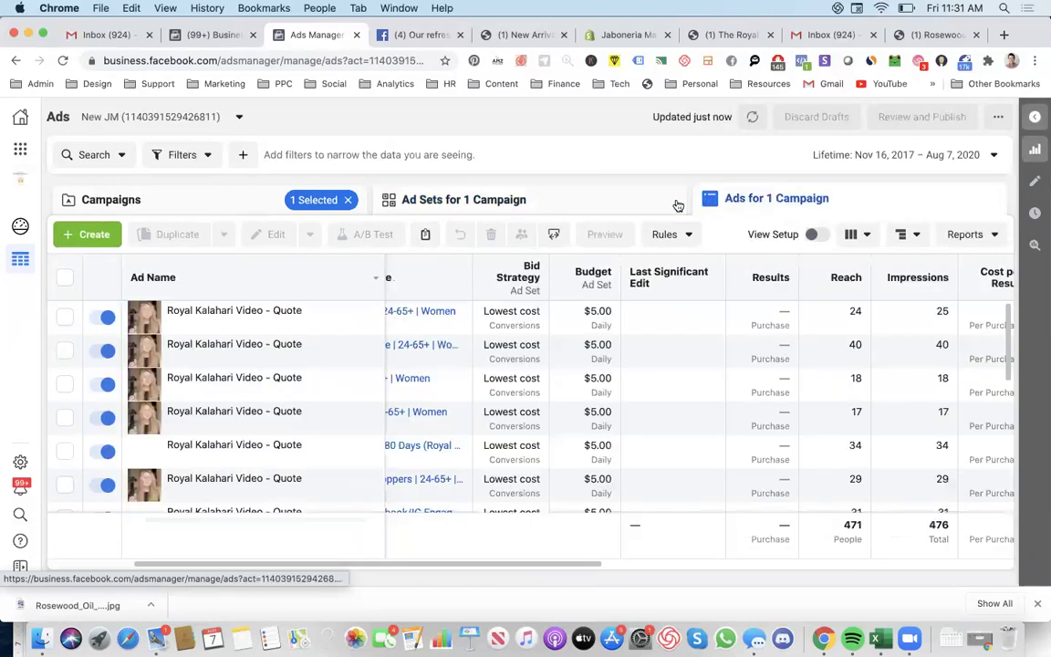
left_click(712, 37)
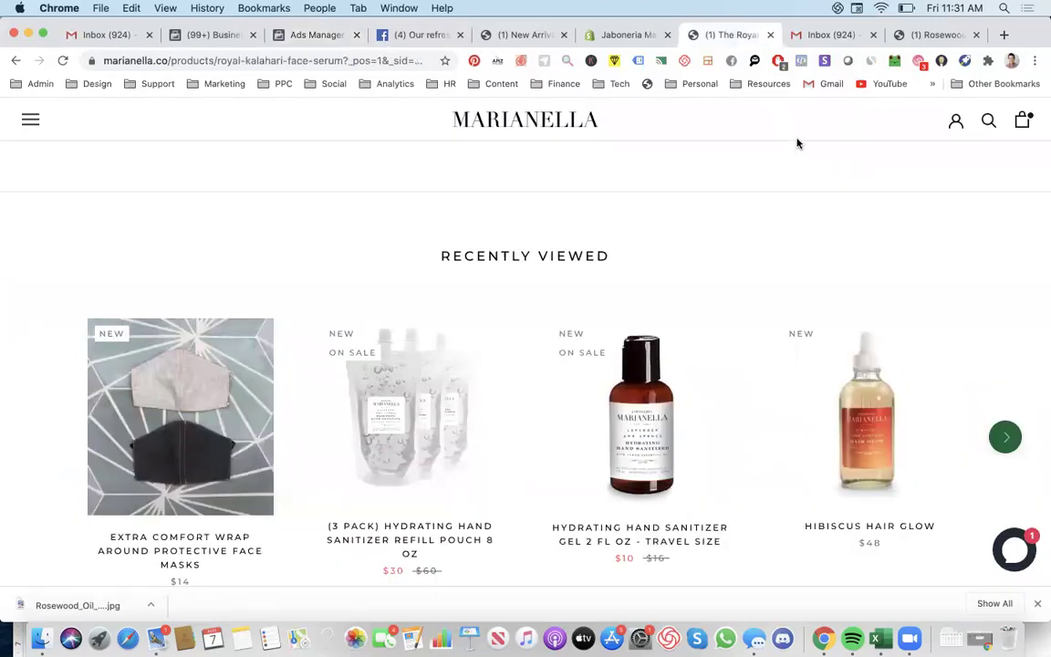
scroll(703, 247, "up", 10)
left_click(315, 34)
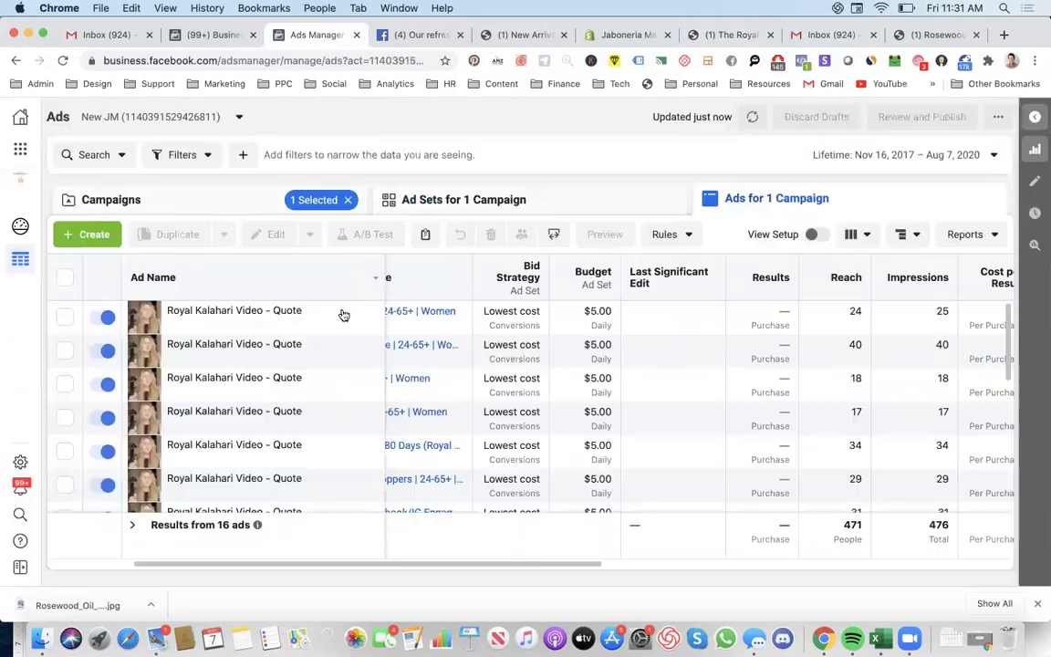
Step: Select the E.M. | Retargeting | DPA - 3.0 campaign and set the reporting period to this month
left_click(274, 199)
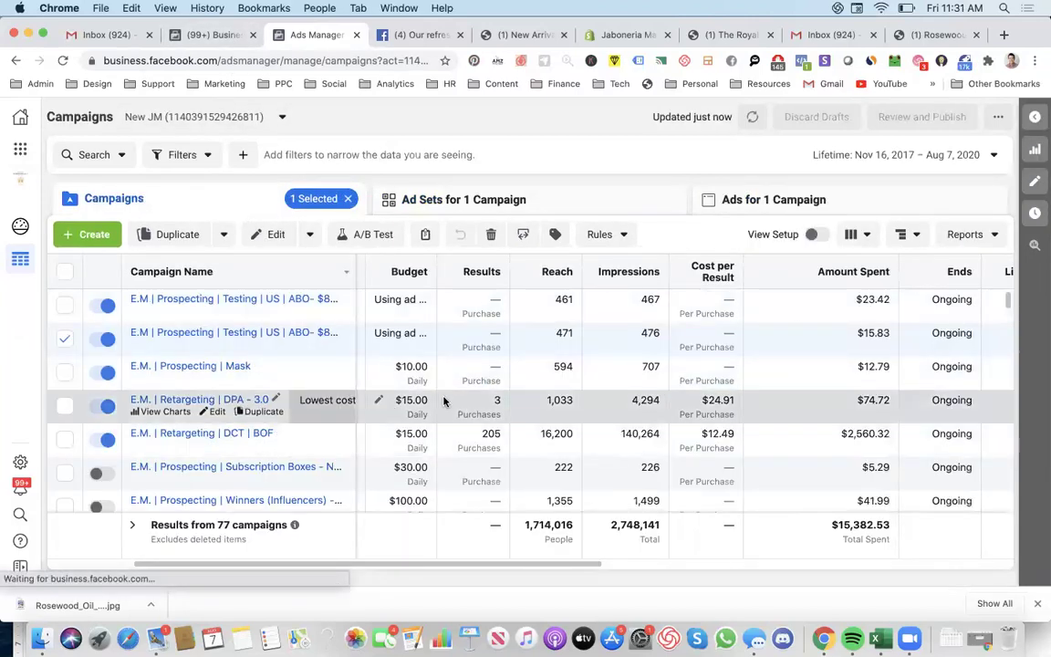
left_click(365, 406)
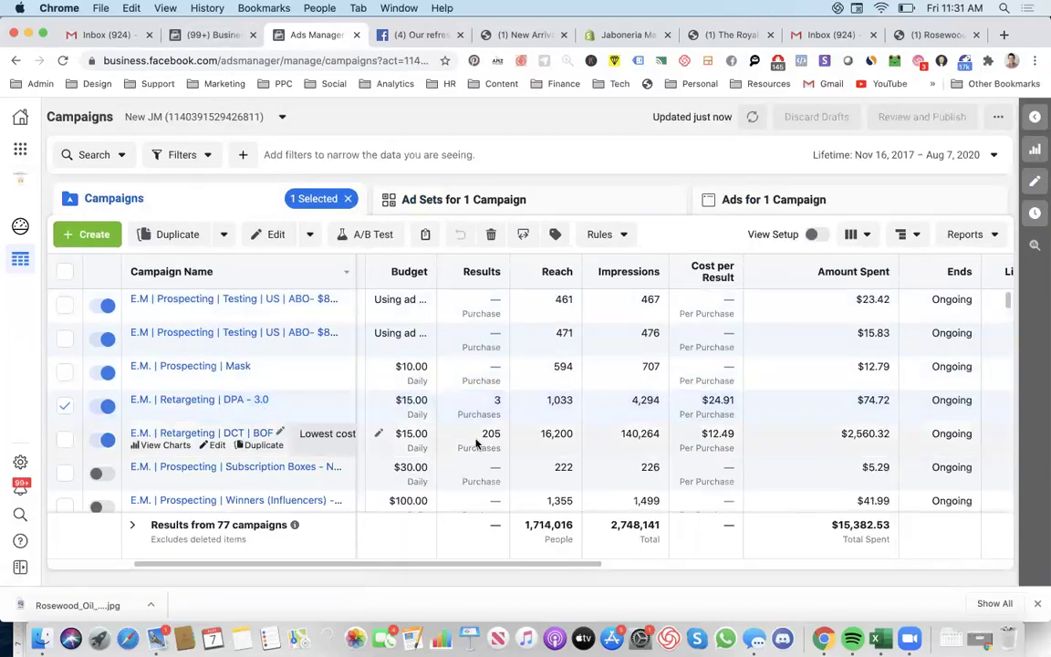
left_click(884, 155)
left_click(940, 377)
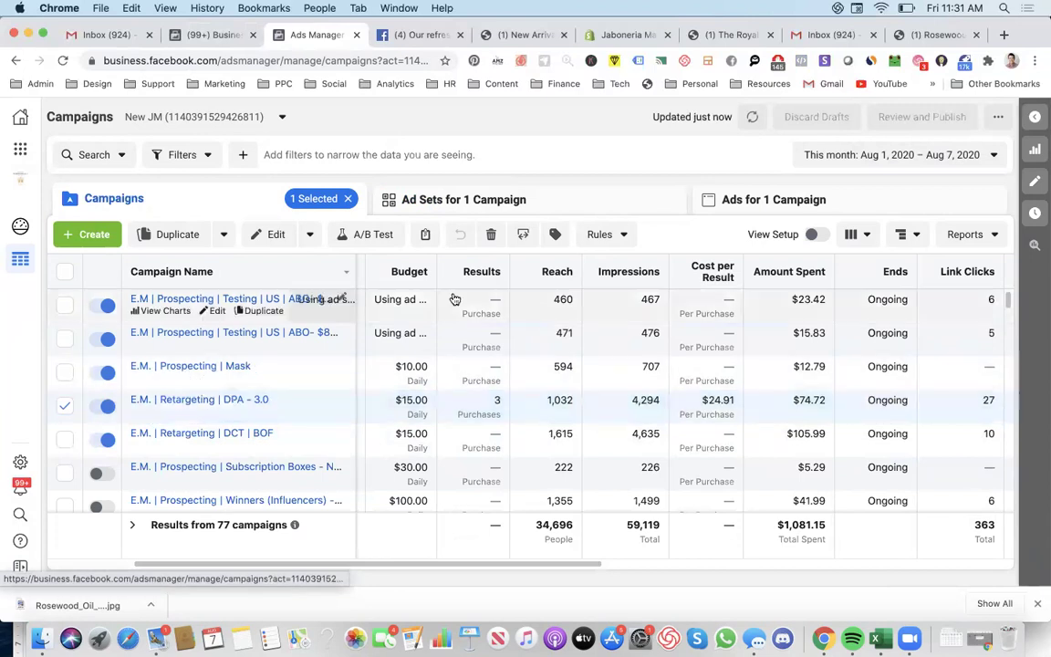
Step: Open the DPA - 3.0 campaign's Viewed or ATC But Not Purchased- 180 Days ad set and examine its retargeting audience settings
left_click(450, 201)
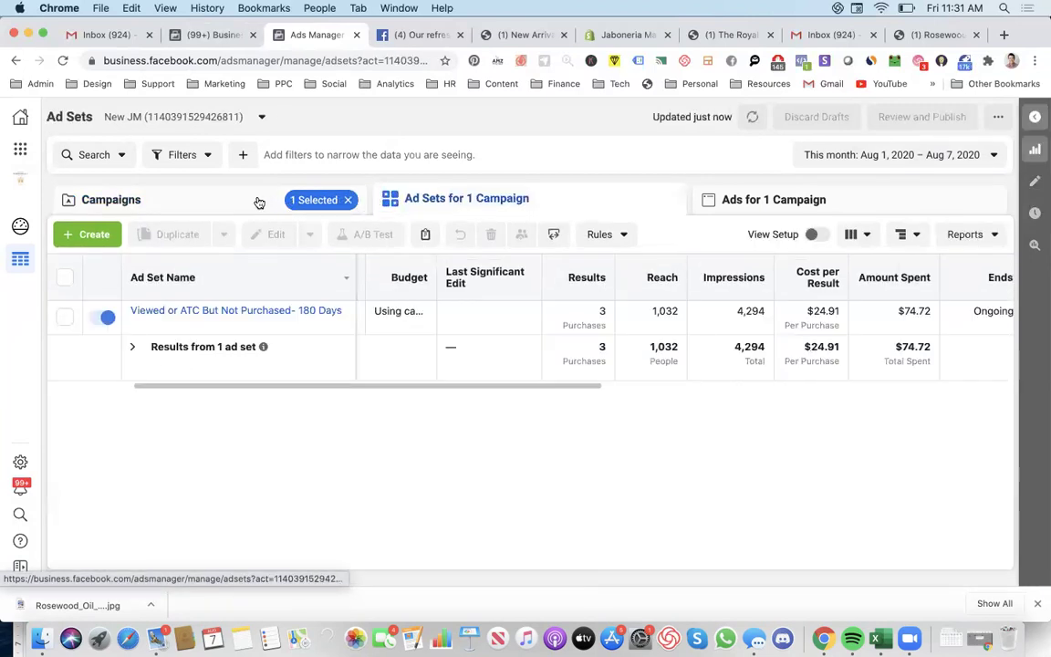
left_click(206, 330)
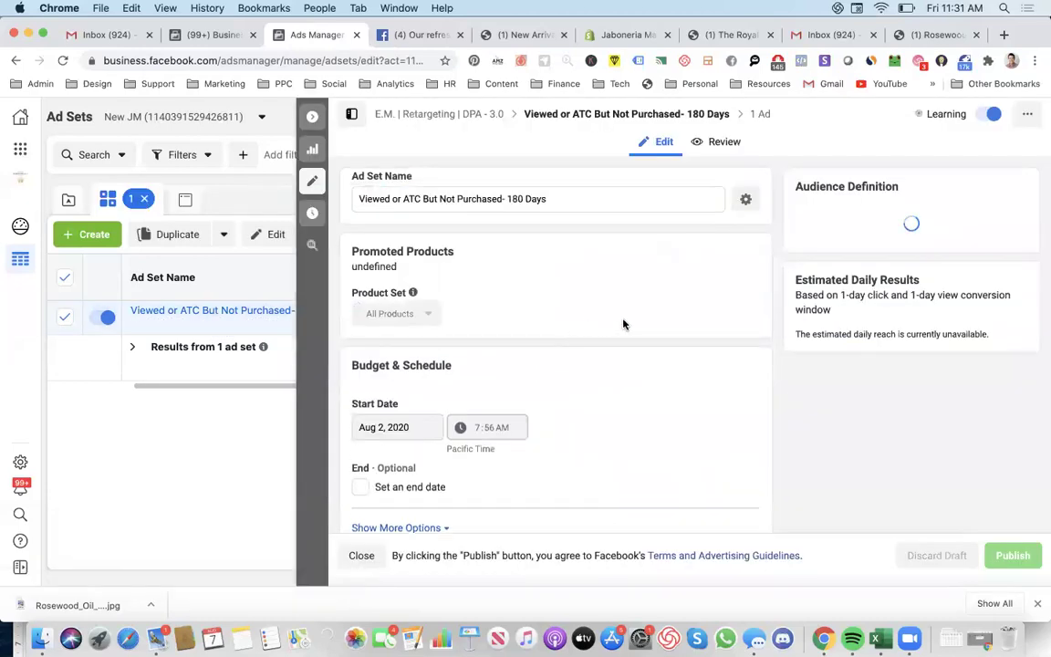
scroll(620, 327, "down", 5)
scroll(618, 329, "up", 3)
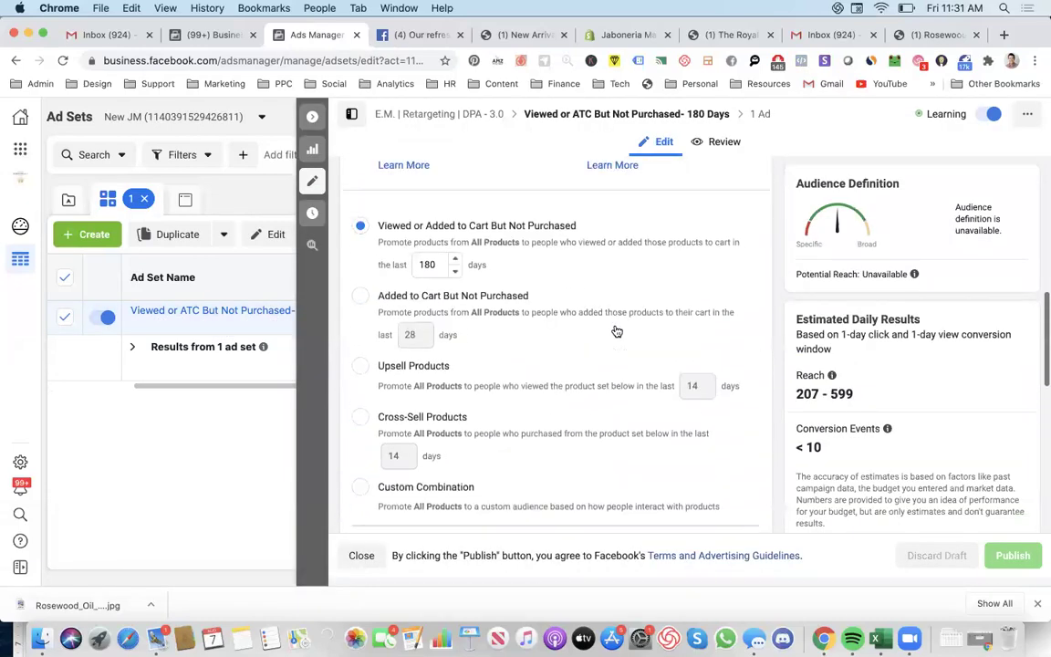
left_click(312, 115)
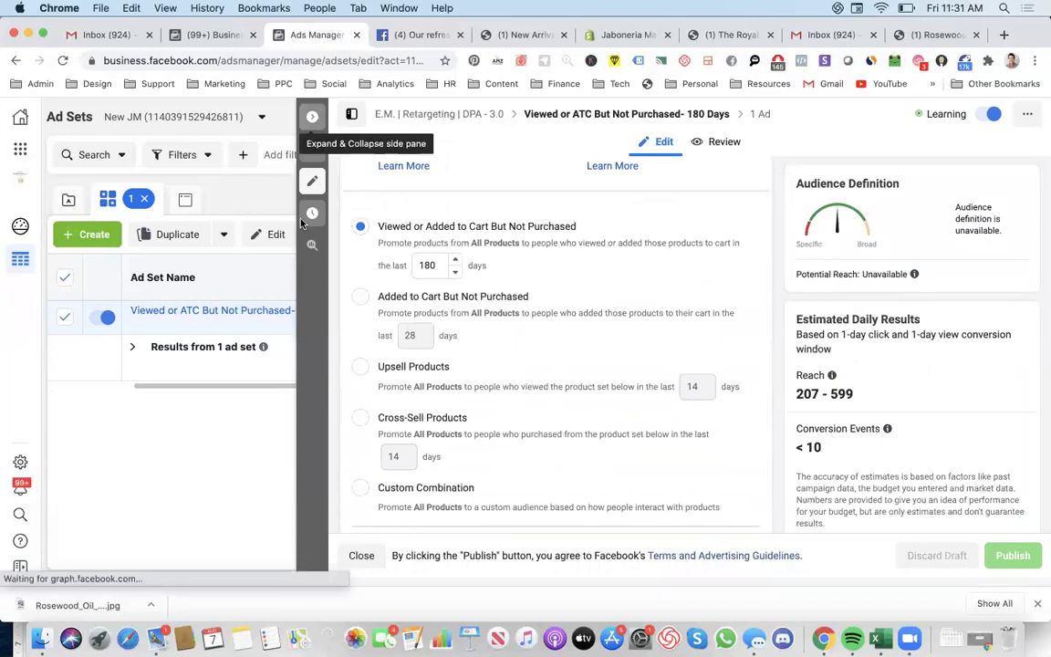
Step: Open the "HI THERE" ad in this ad set and examine its catalog, primary text, description, website URL and preview
left_click(730, 198)
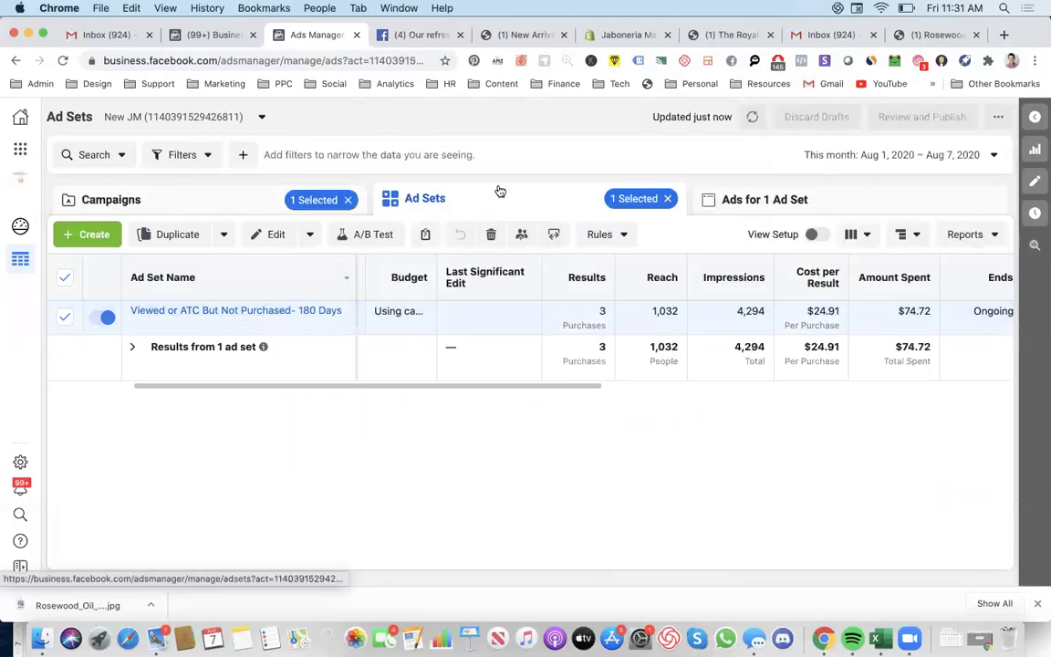
left_click(527, 329)
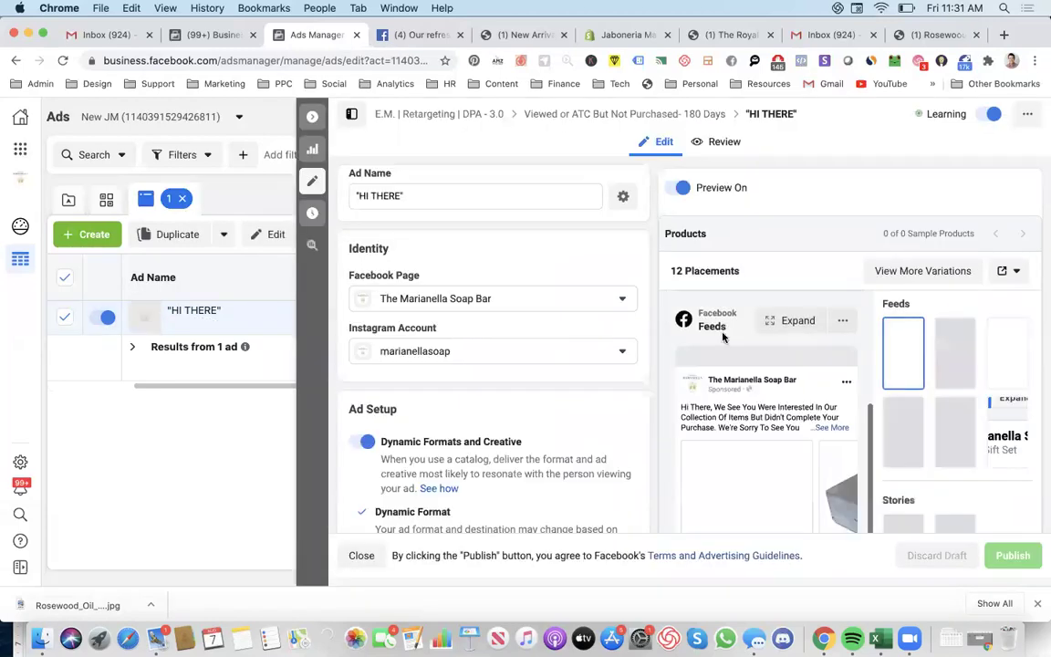
scroll(722, 336, "down", 1)
scroll(645, 328, "down", 7)
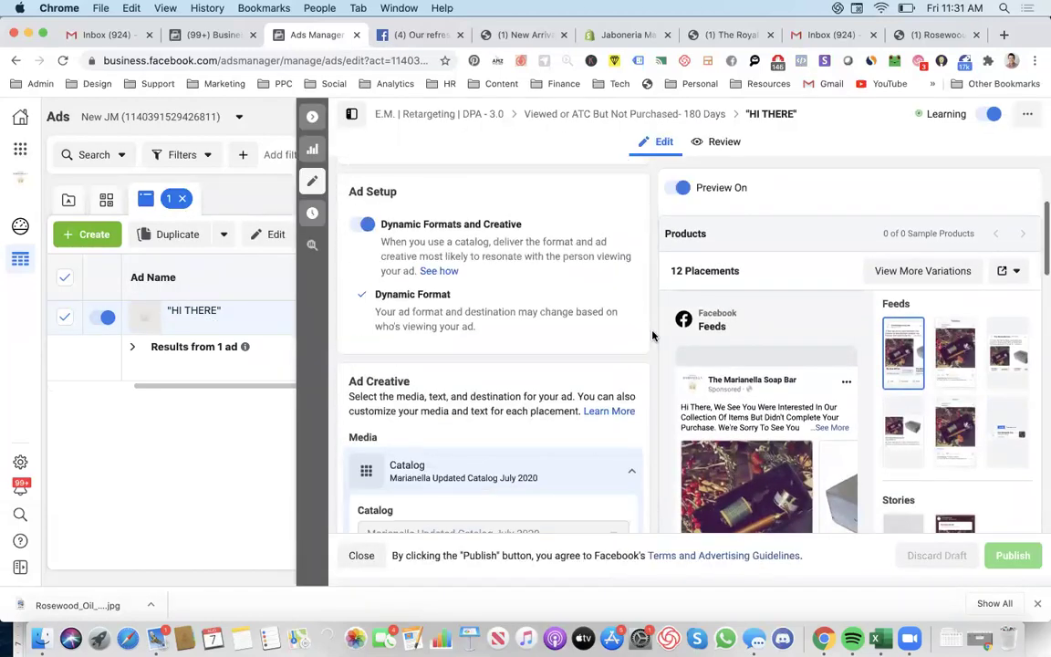
scroll(650, 337, "down", 4)
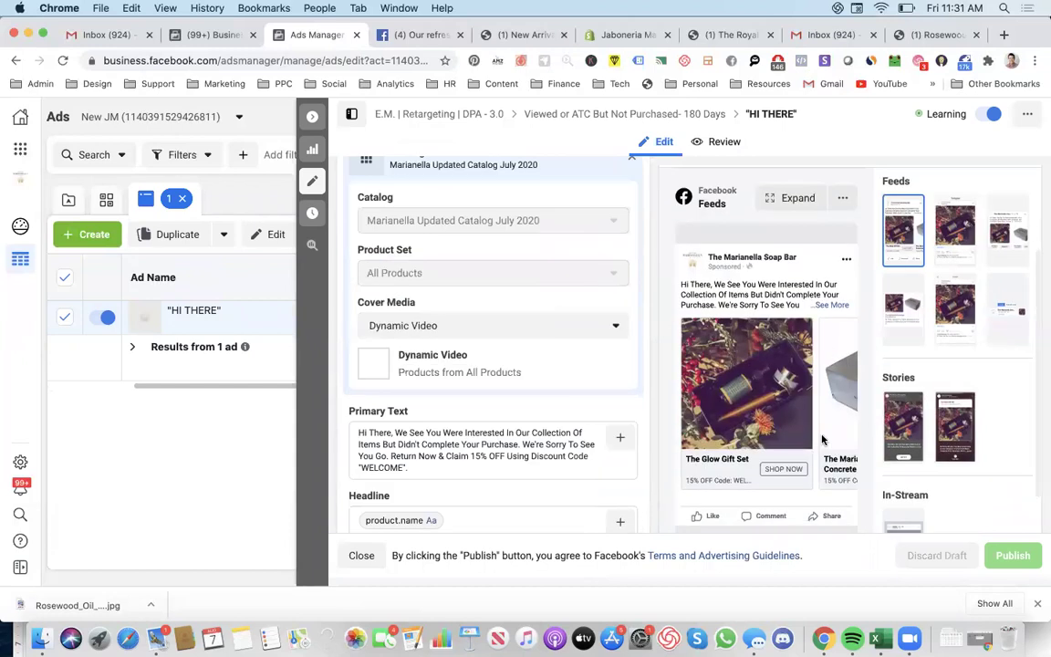
scroll(527, 366, "down", 7)
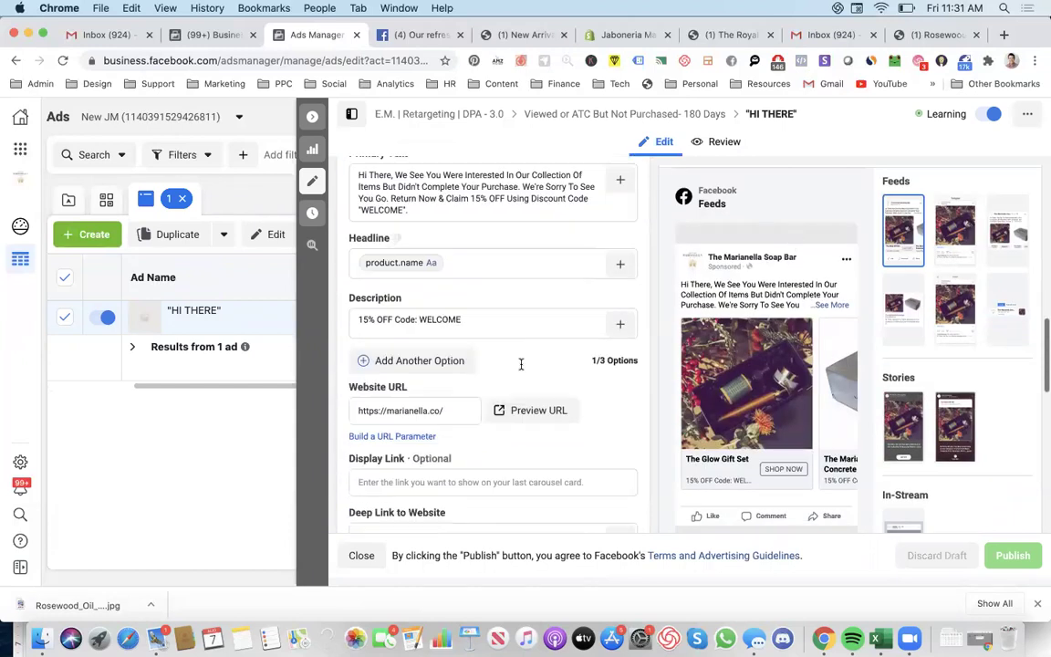
left_click(312, 116)
left_click(64, 318)
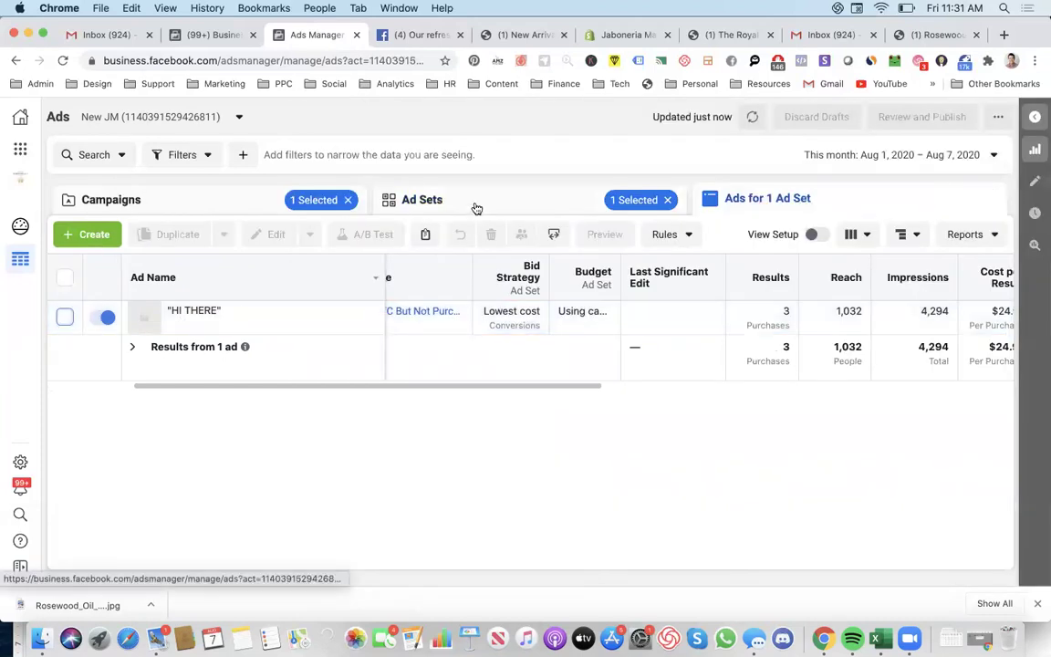
Step: Duplicate the Viewed or ATC But Not Purchased- 180 Days ad set once into its original campaign, showing existing reactions, comments and shares
left_click(475, 209)
mouse_move(249, 329)
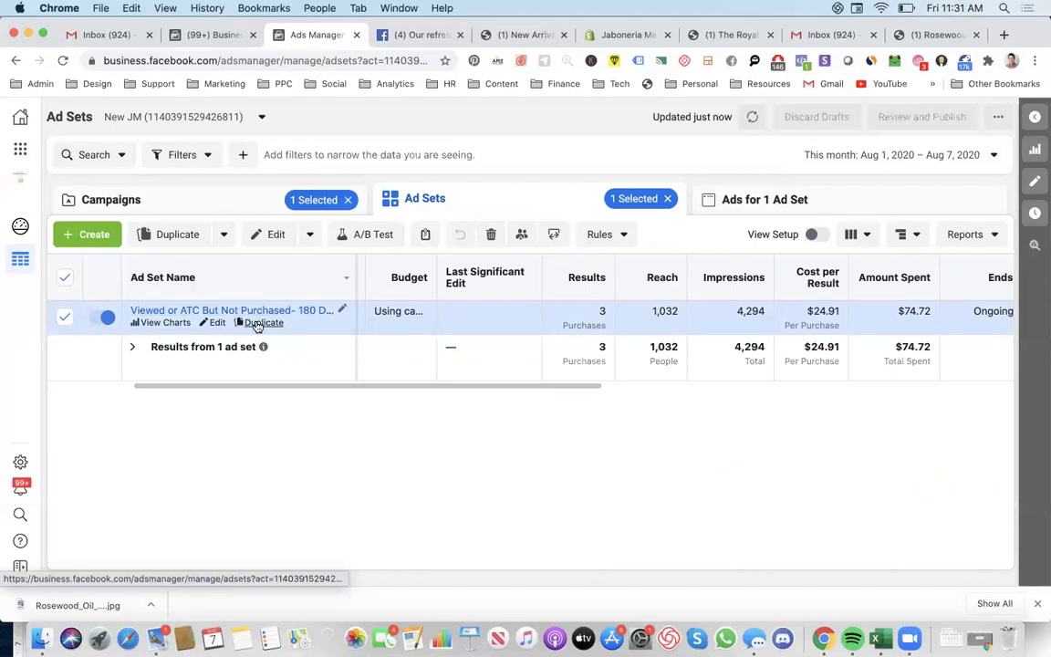
left_click(245, 323)
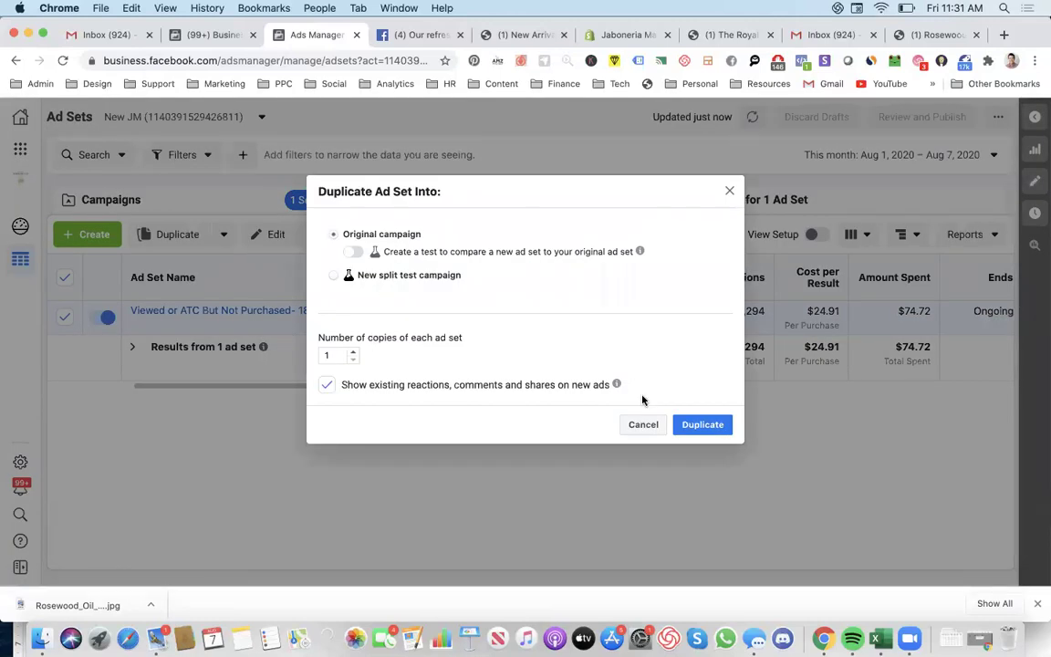
left_click(706, 428)
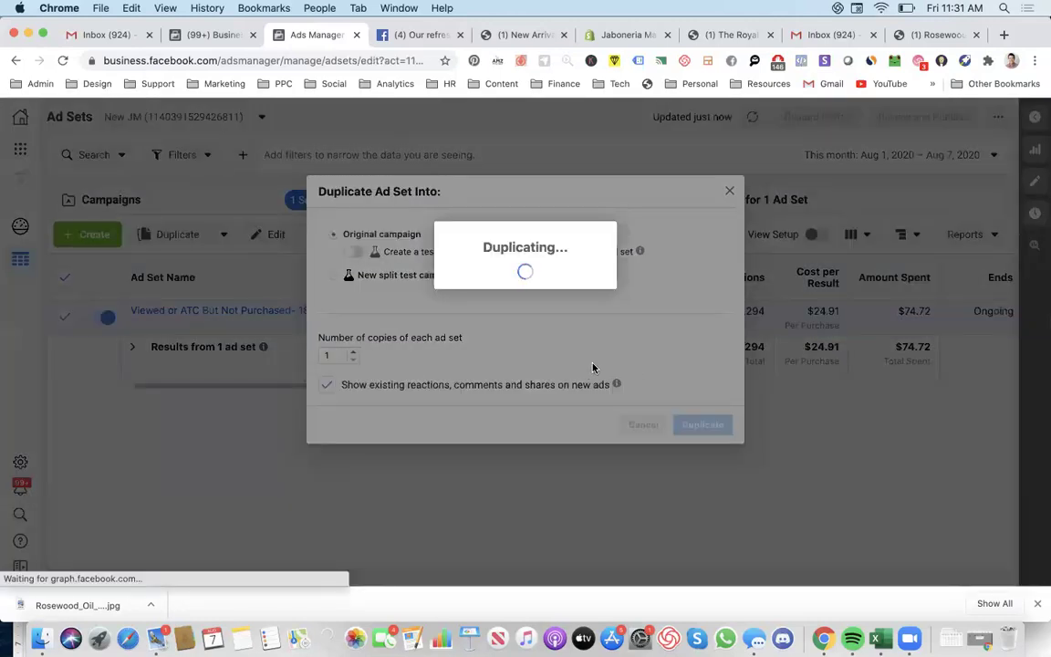
Step: Set the duplicated ad set's Viewed or Added to Cart But Not Purchased audience to the last 14 days
scroll(505, 369, "down", 3)
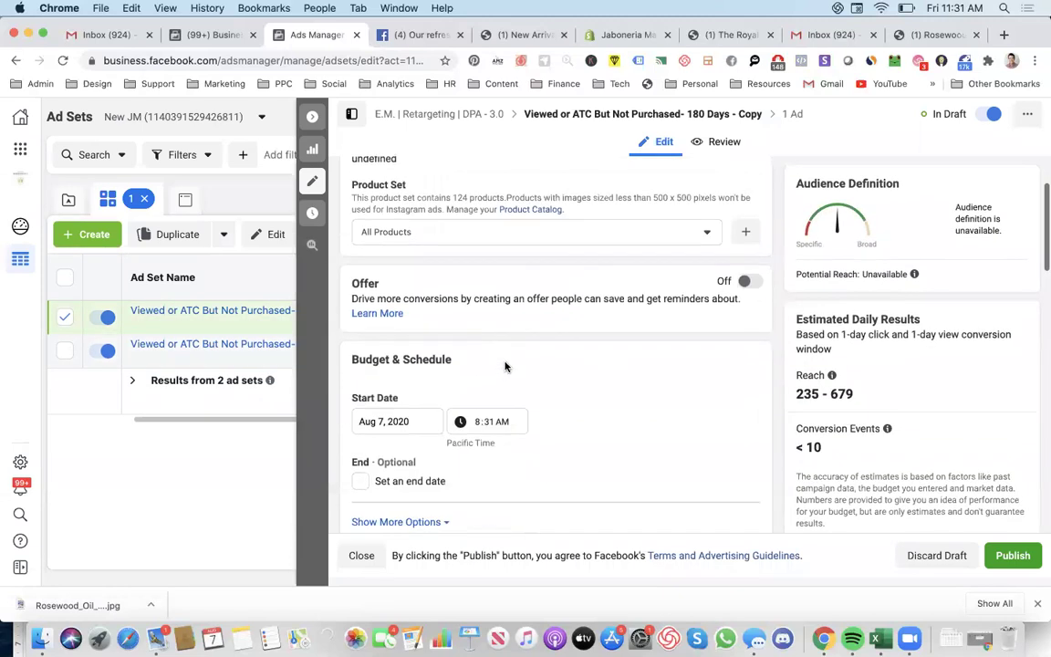
left_click(469, 241)
left_click(476, 237)
scroll(515, 427, "down", 5)
scroll(516, 426, "down", 3)
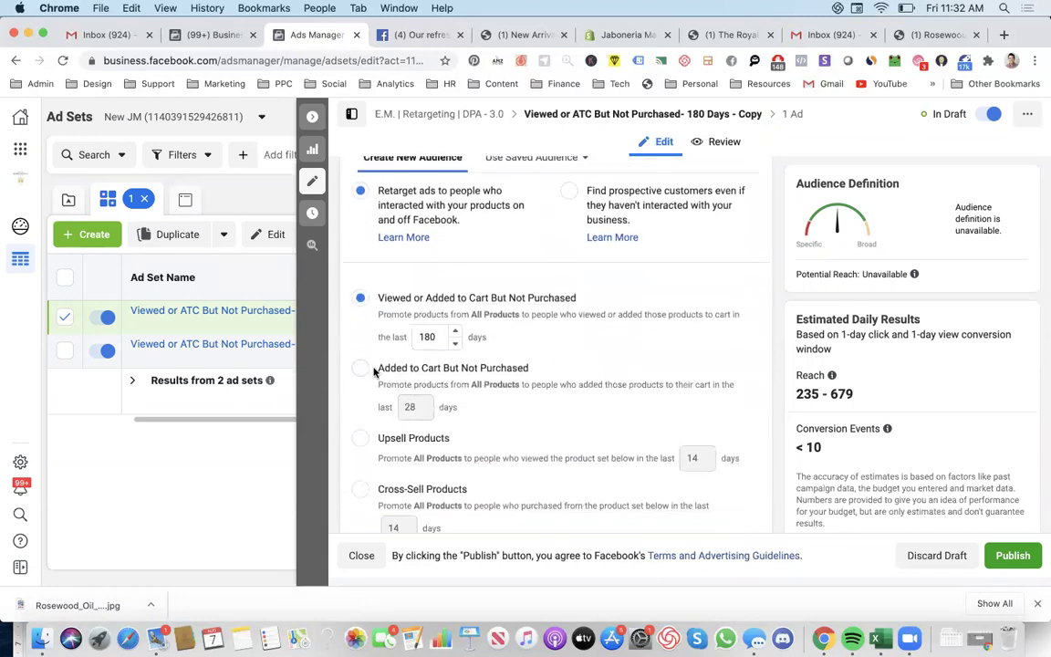
left_click(362, 368)
left_click(367, 312)
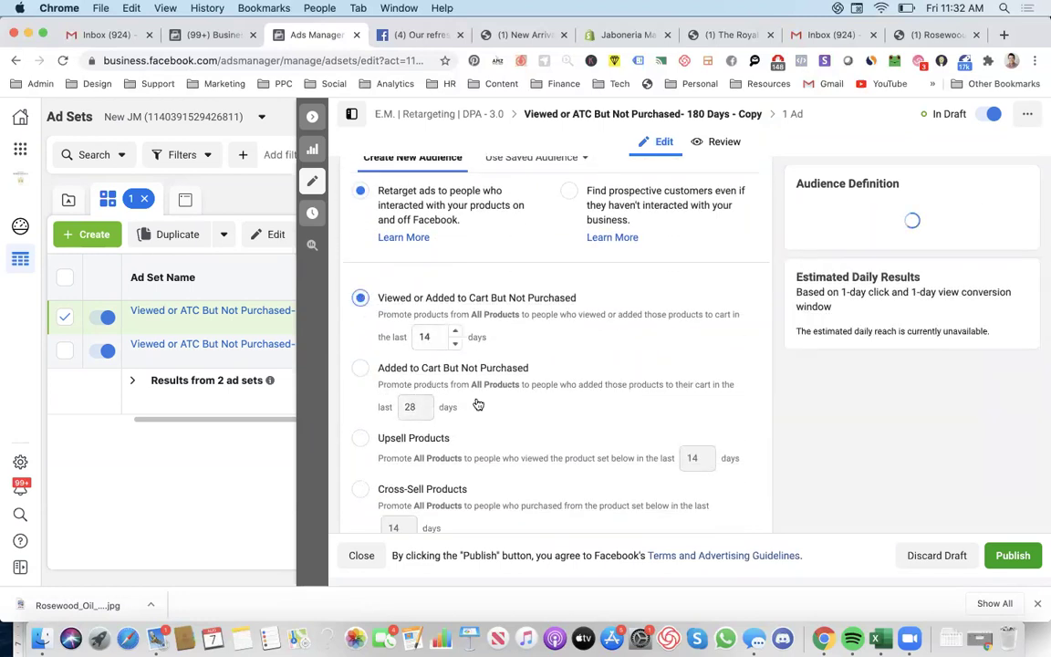
Step: Rename the duplicated ad set as "Viewed or ATC But Not Purchased- 14 Days - Copy" and keep it as an unpublished draft
scroll(441, 351, "down", 10)
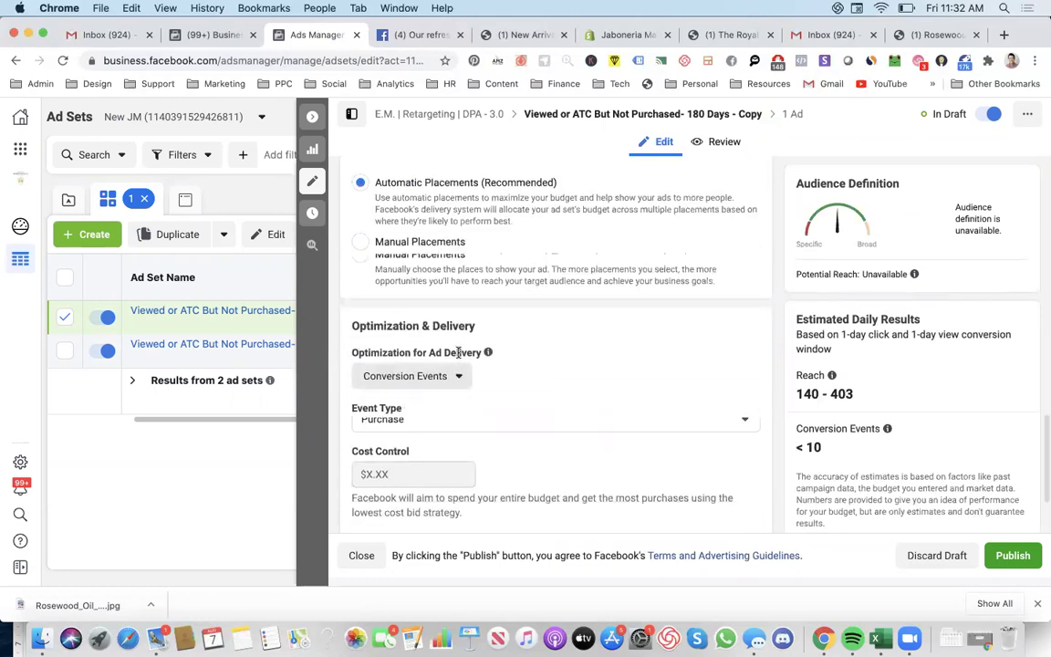
scroll(459, 359, "up", 5)
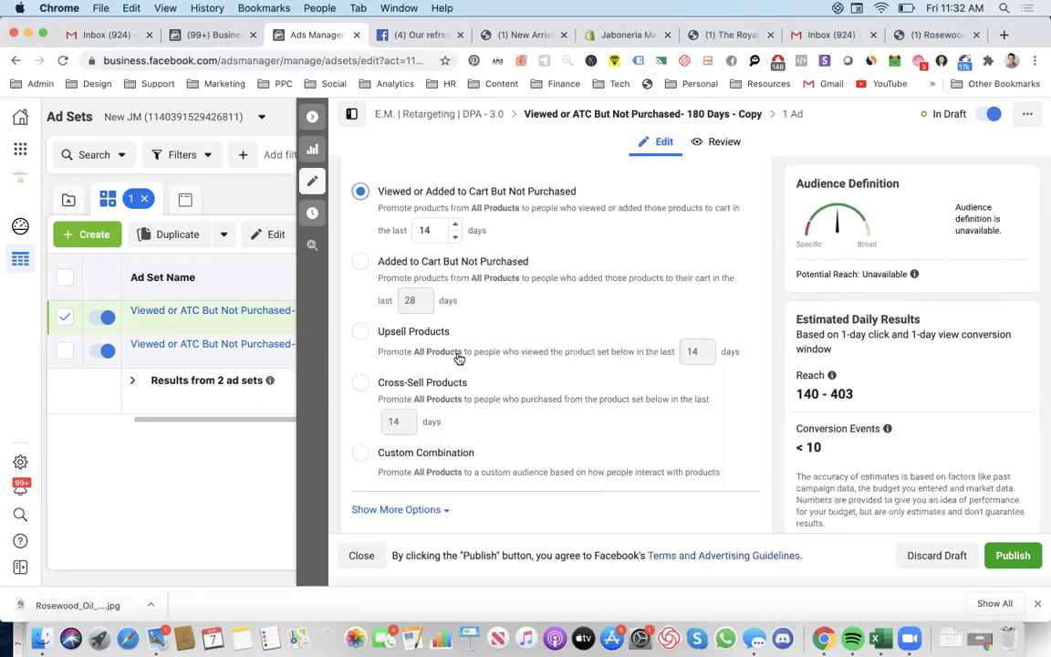
scroll(459, 358, "down", 8)
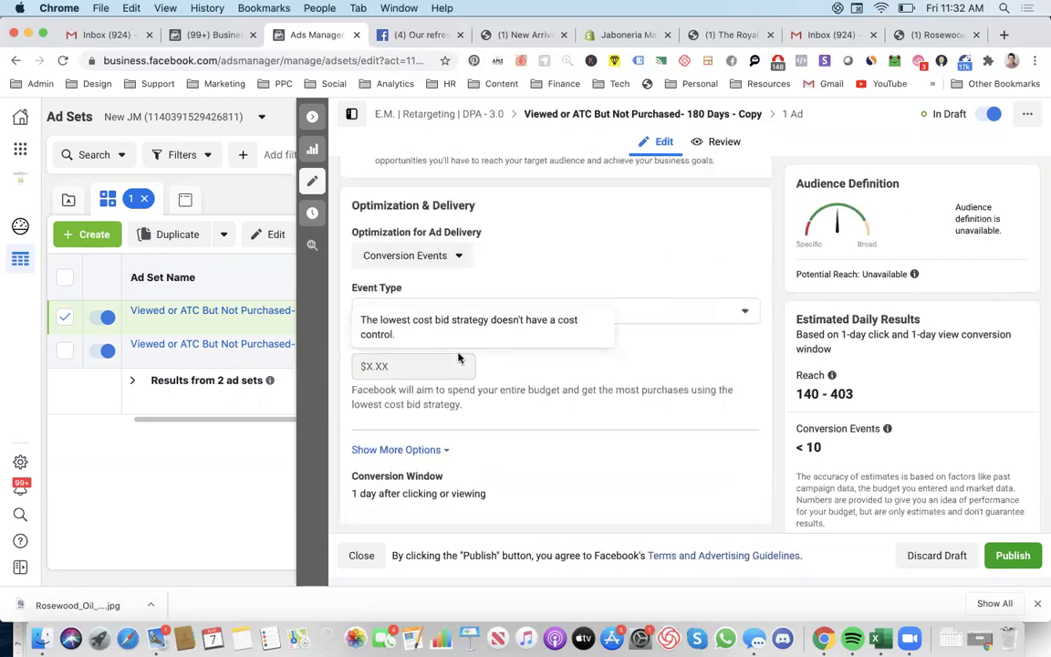
scroll(528, 322, "up", 10)
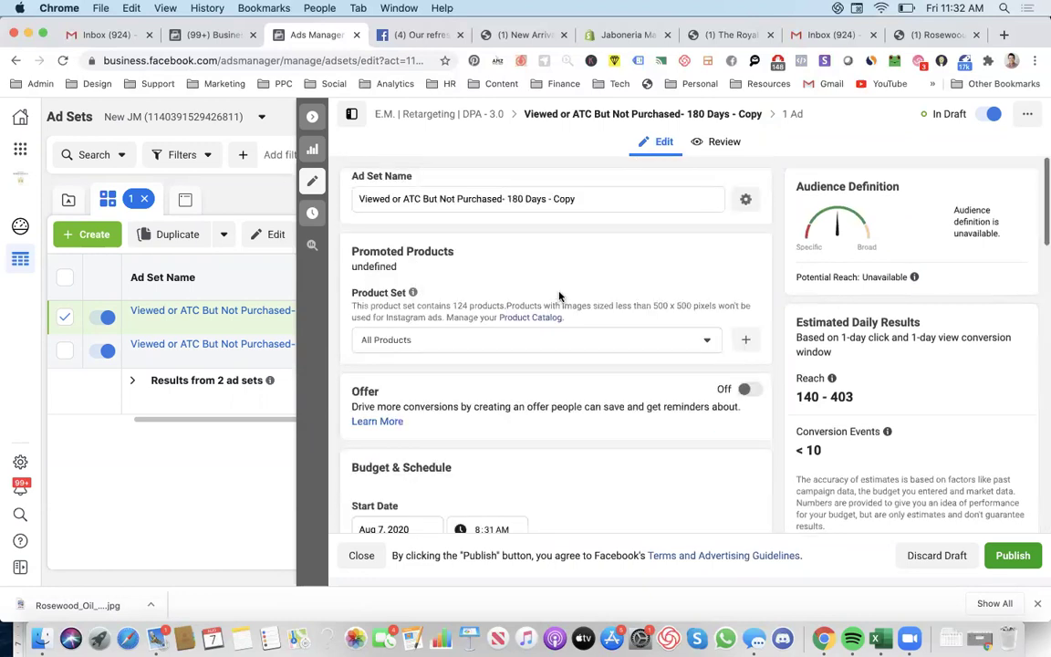
left_click(523, 200)
key("BackSpace")
key("BackSpace")
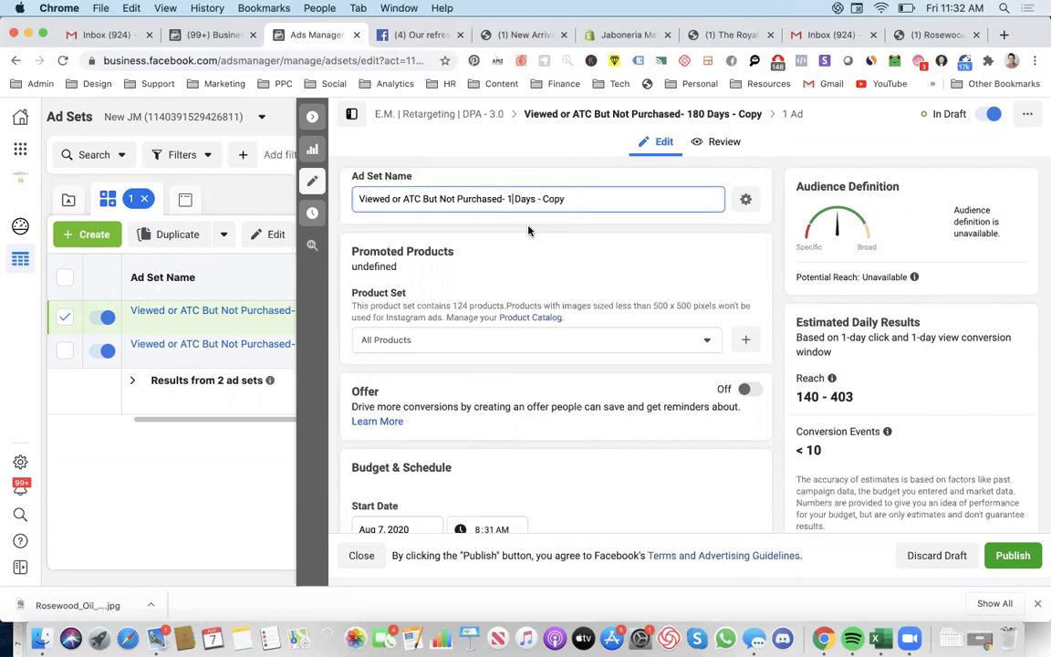
type("4")
scroll(527, 231, "down", 10)
scroll(529, 274, "up", 10)
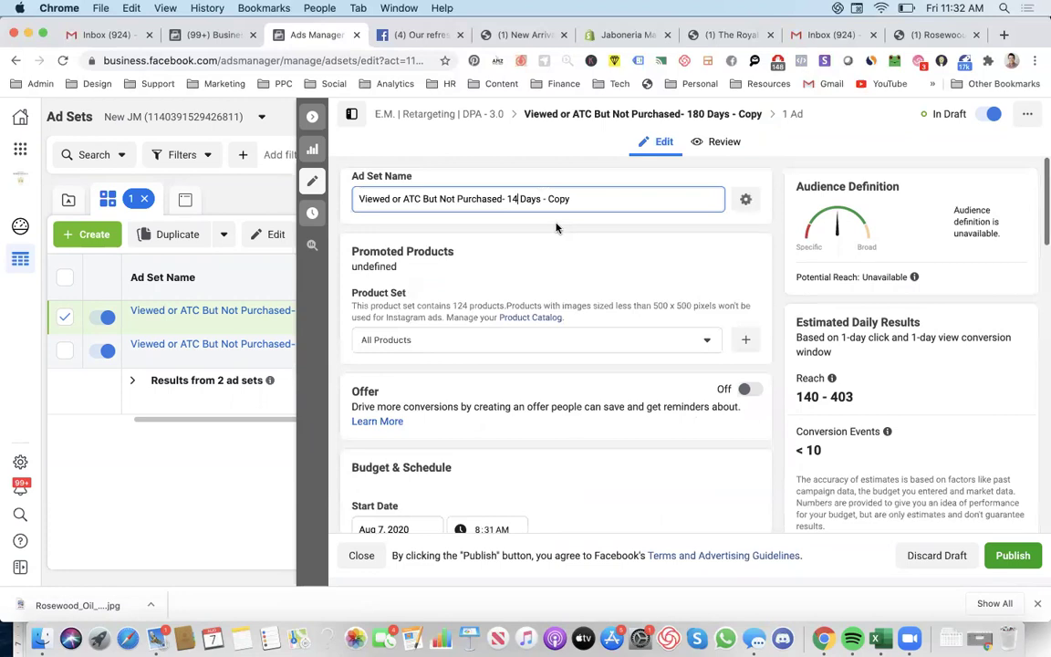
scroll(584, 274, "down", 10)
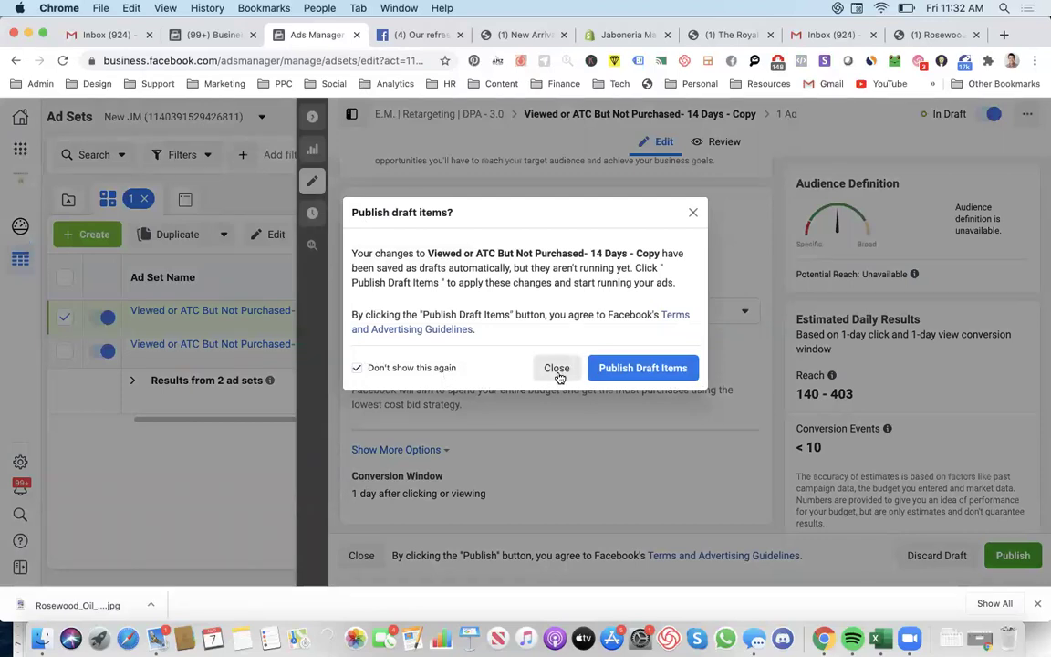
left_click(557, 368)
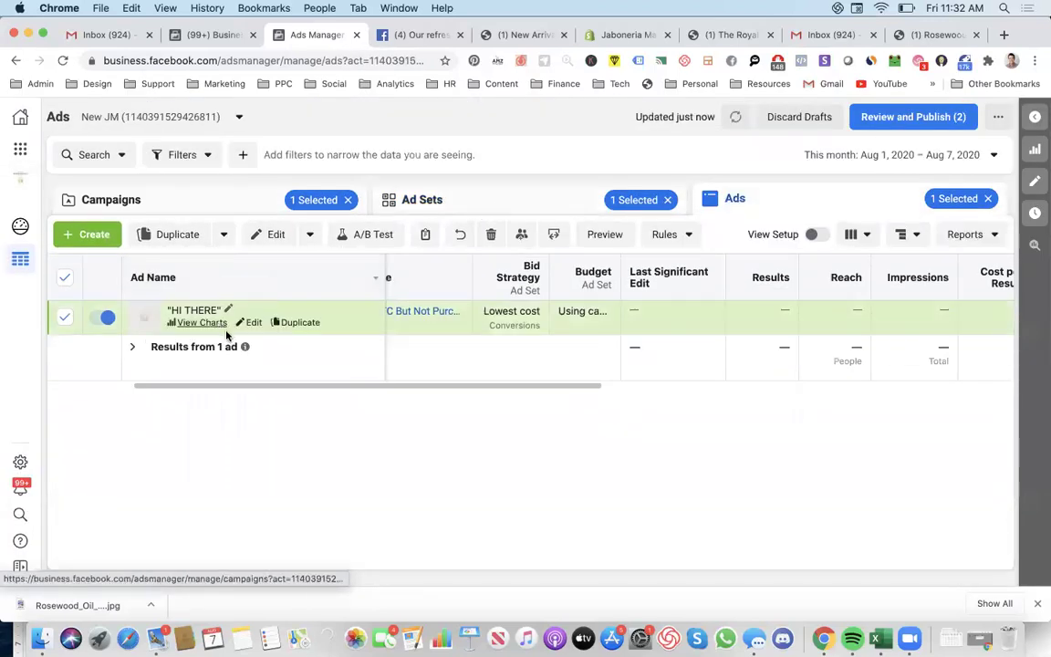
Step: In the copied ad set's "HI THERE" ad, replace "Our Collection Of Items" in the primary text with the catalog's product name field
left_click(251, 322)
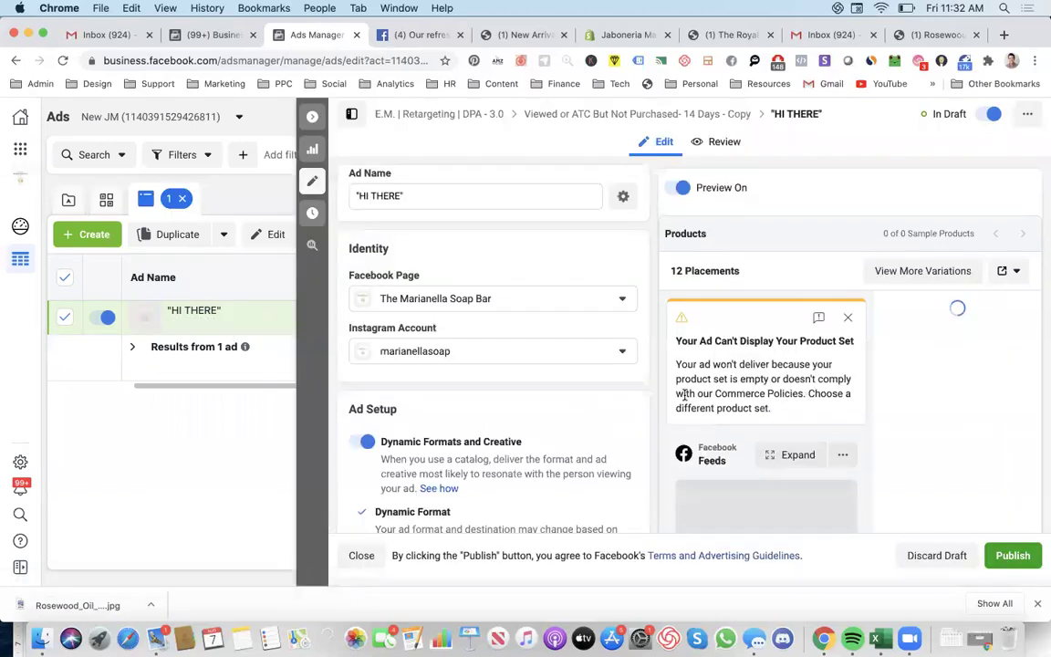
scroll(505, 390, "down", 10)
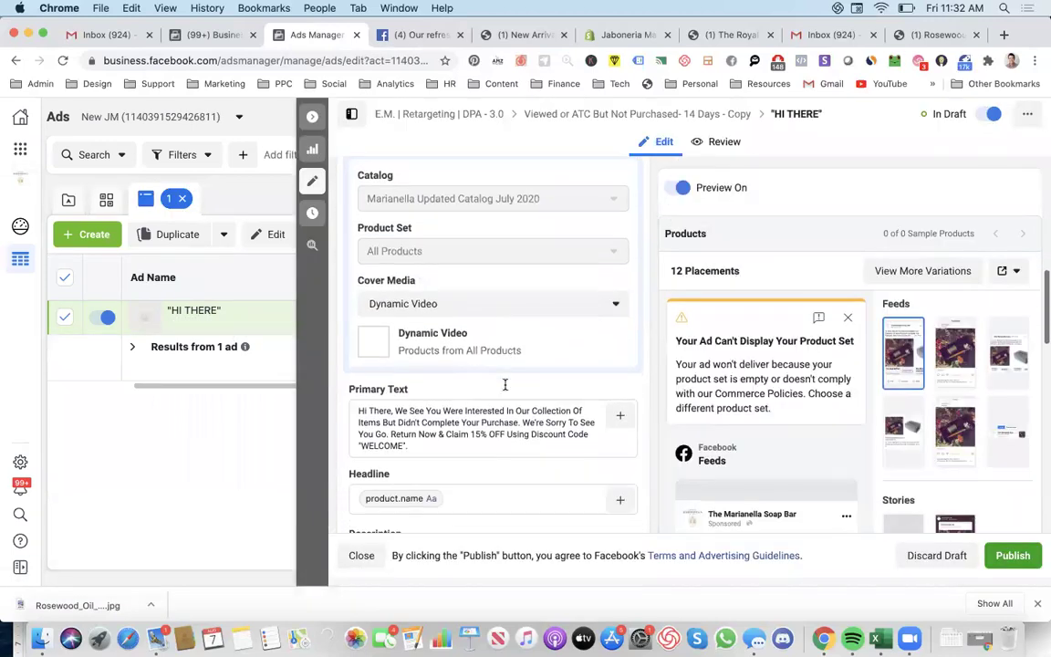
left_click(472, 303)
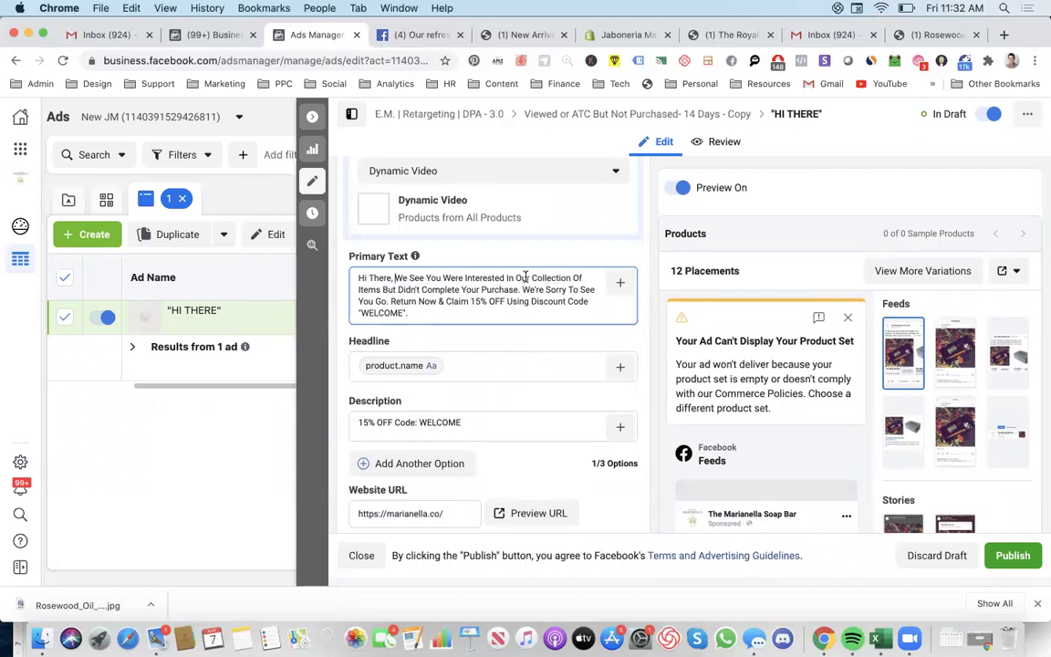
left_click_drag(529, 278, 395, 288)
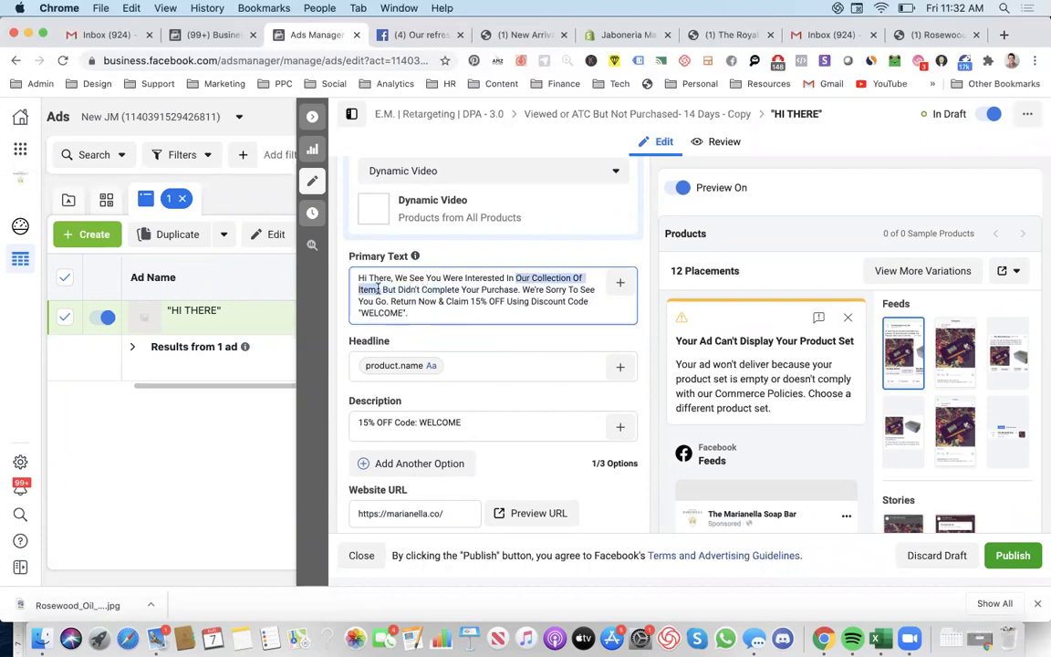
key("BackSpace")
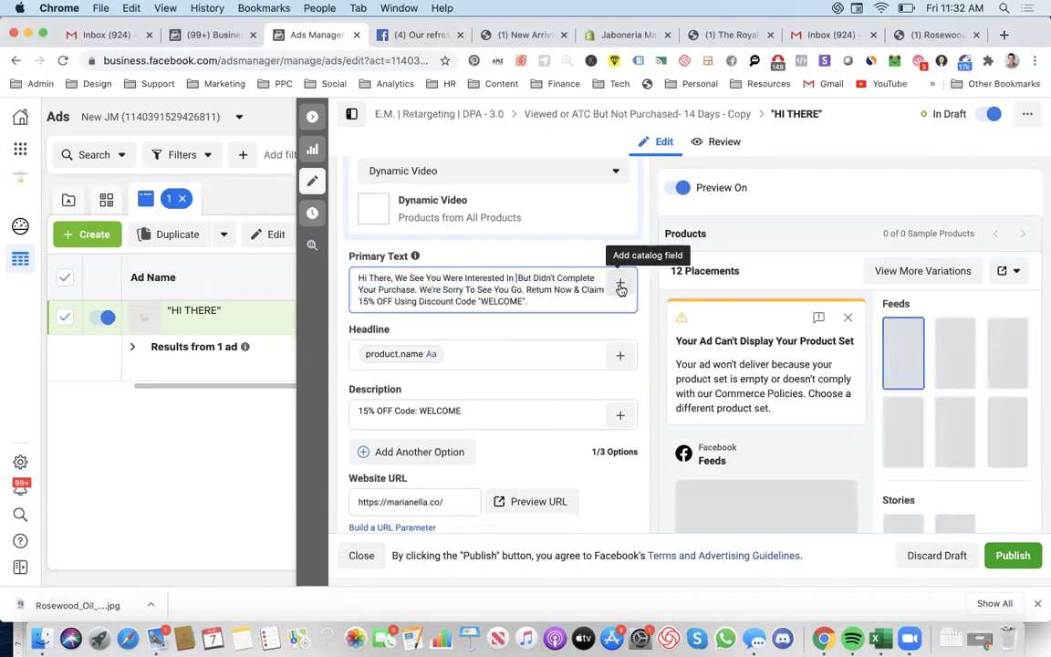
left_click(621, 283)
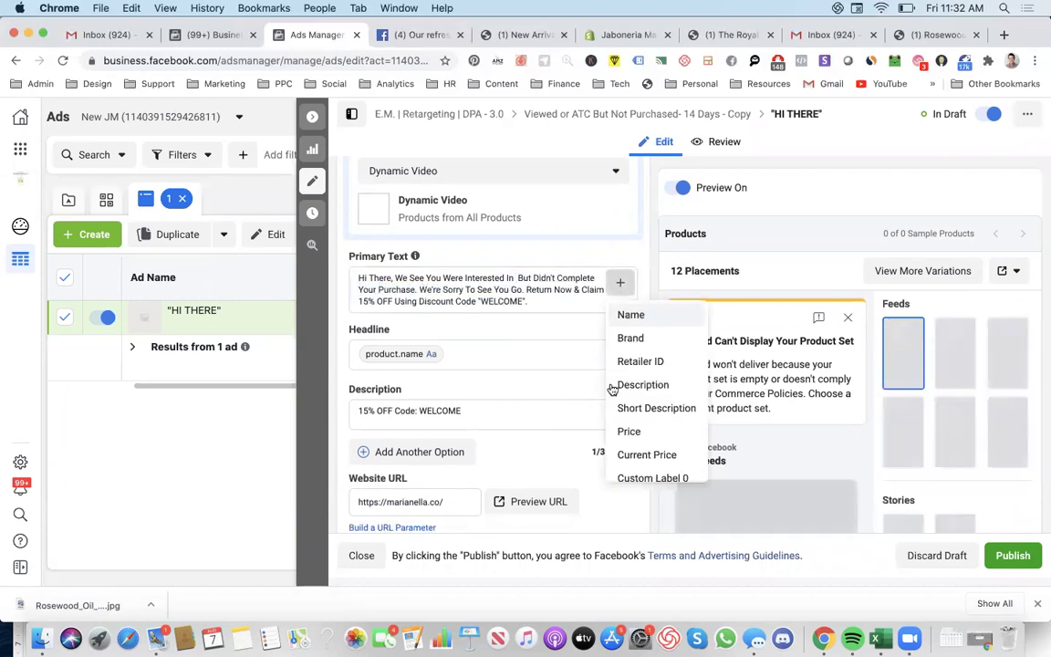
left_click(632, 315)
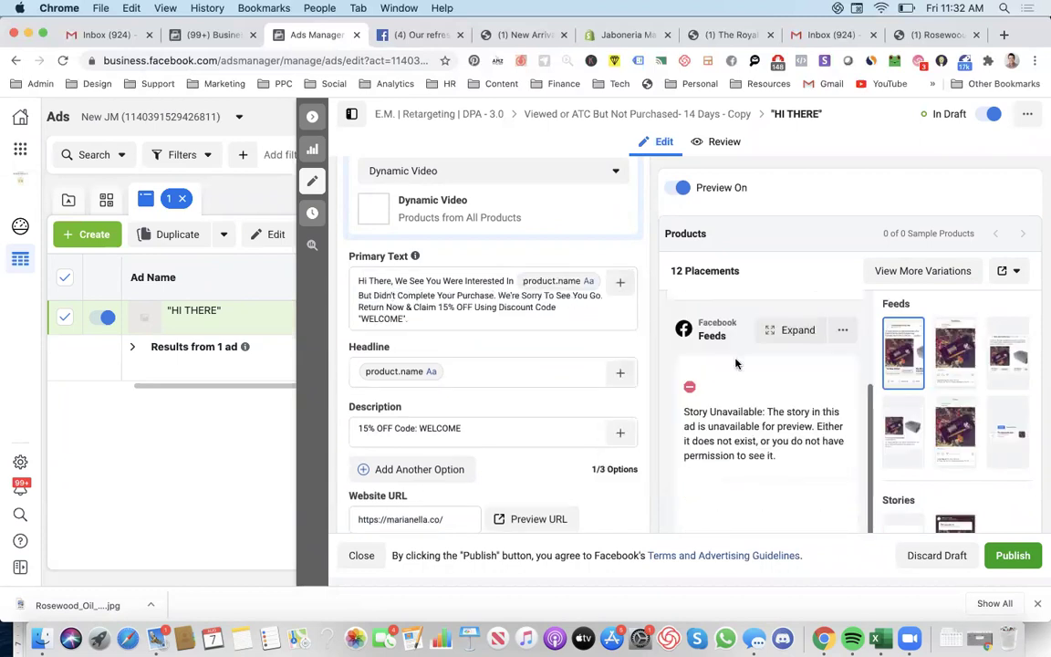
Step: Examine how the ad's updated text renders in the Facebook Feeds, Instagram Feed and Facebook Marketplace previews
left_click(953, 352)
left_click(895, 358)
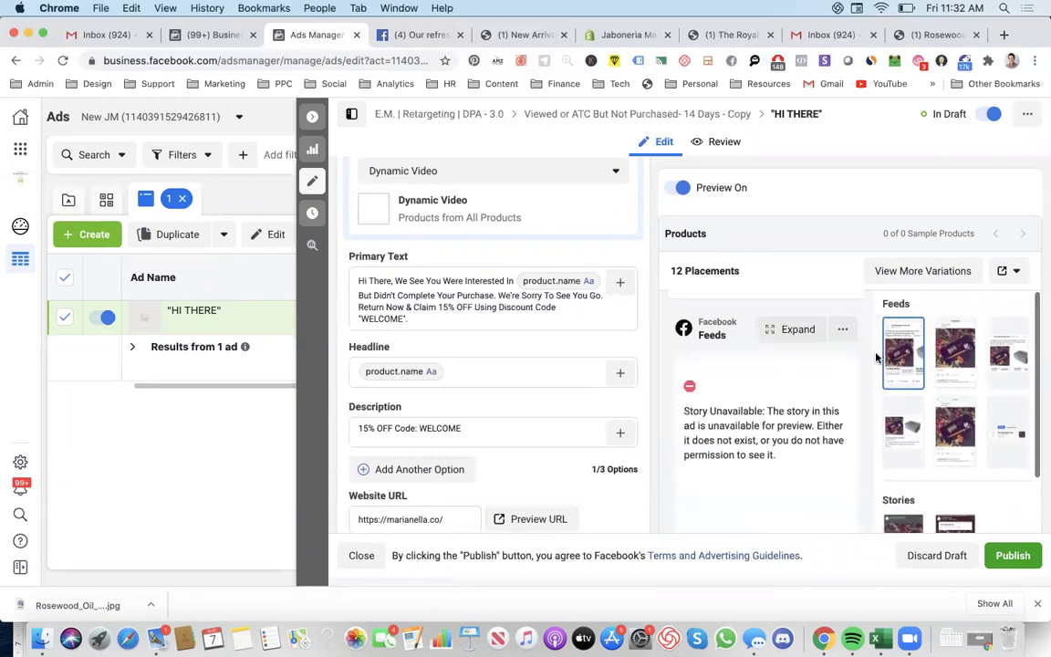
left_click(955, 354)
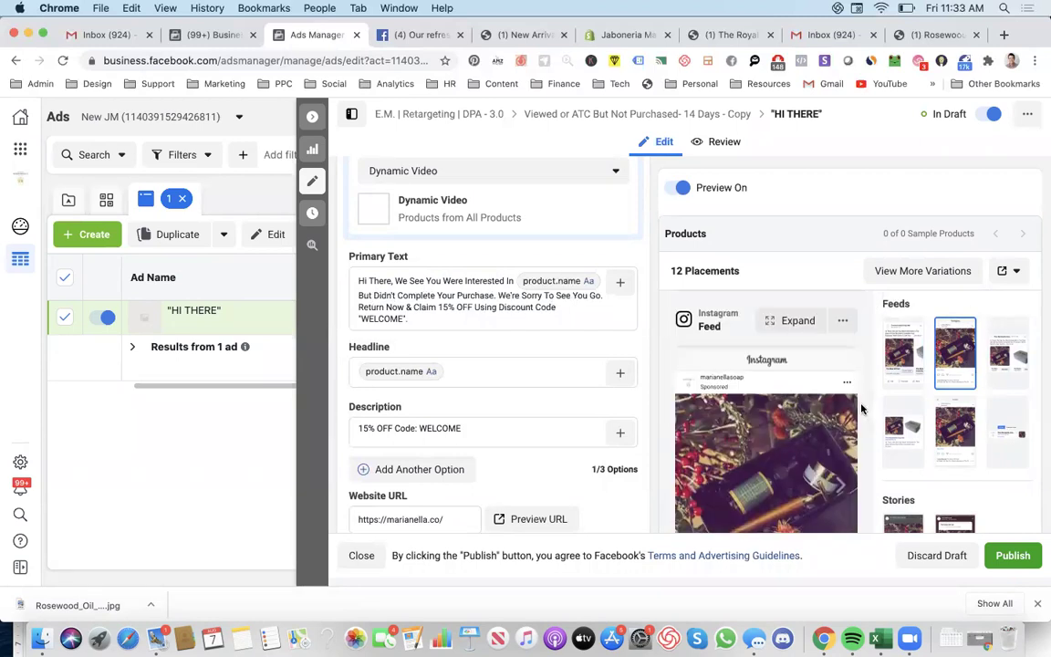
scroll(862, 408, "down", 4)
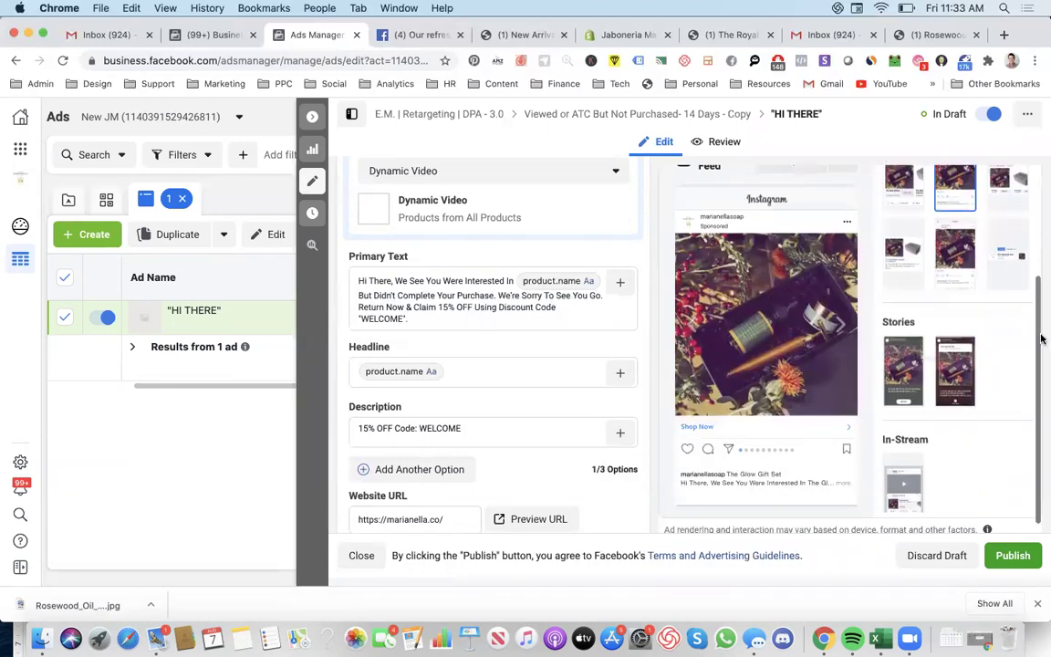
left_click(993, 188)
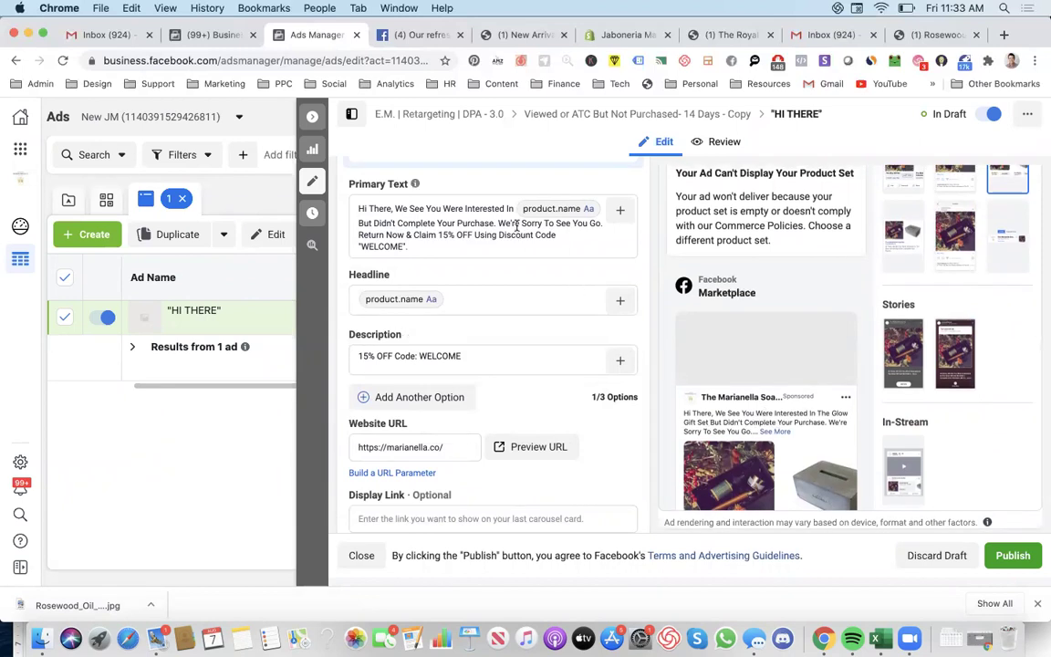
scroll(707, 358, "down", 3)
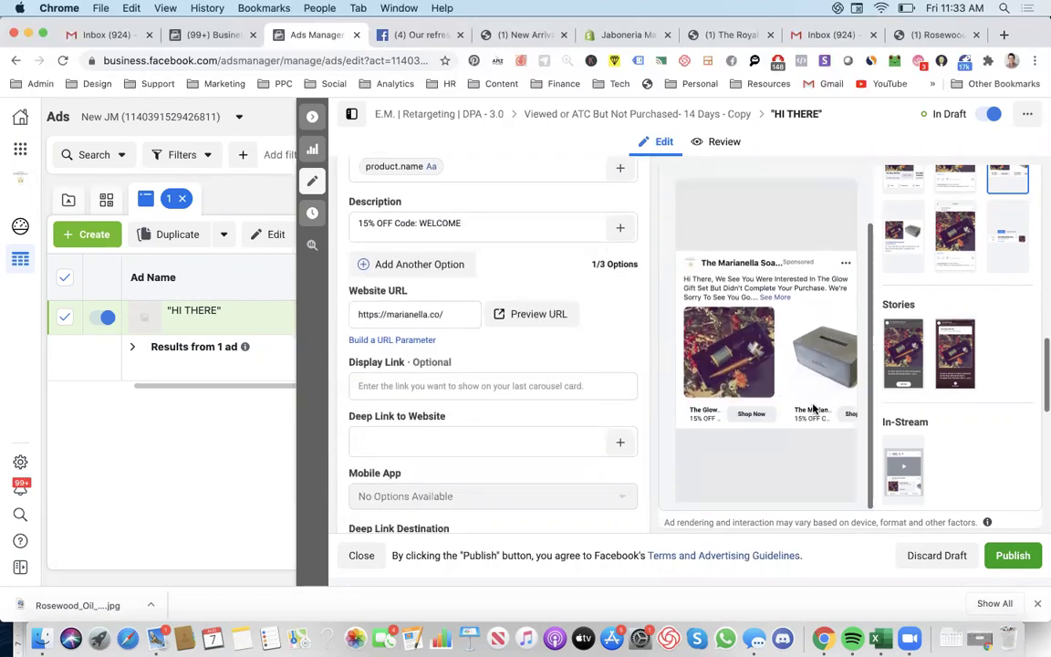
scroll(517, 357, "up", 4)
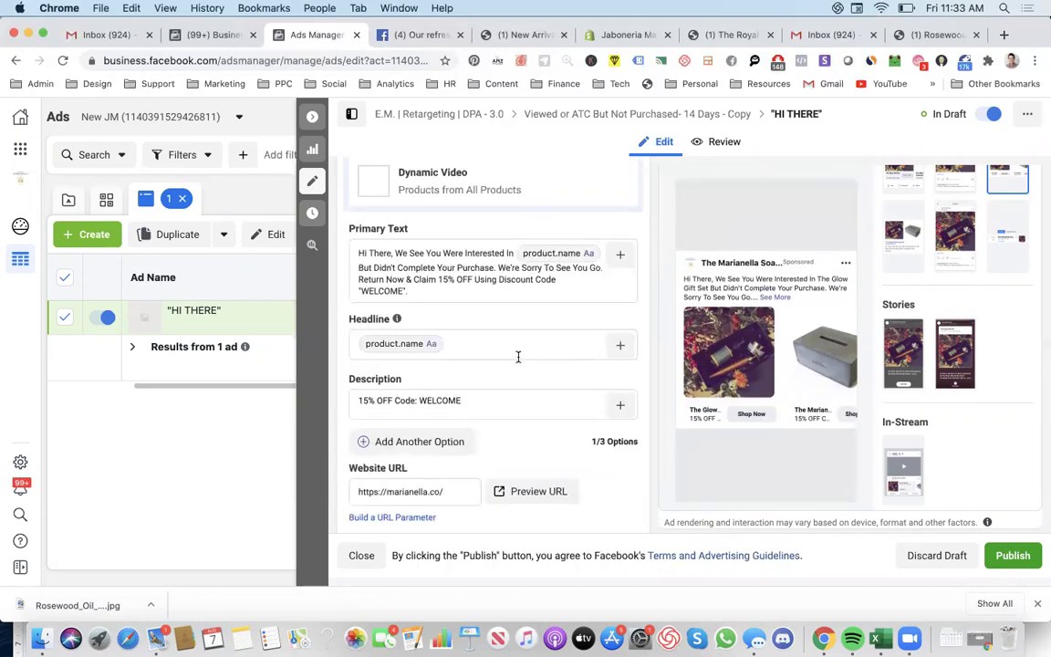
Step: Delete "We're Sorry To See You Go." from the primary text and set the discount offer off as a separate paragraph
left_click(473, 296)
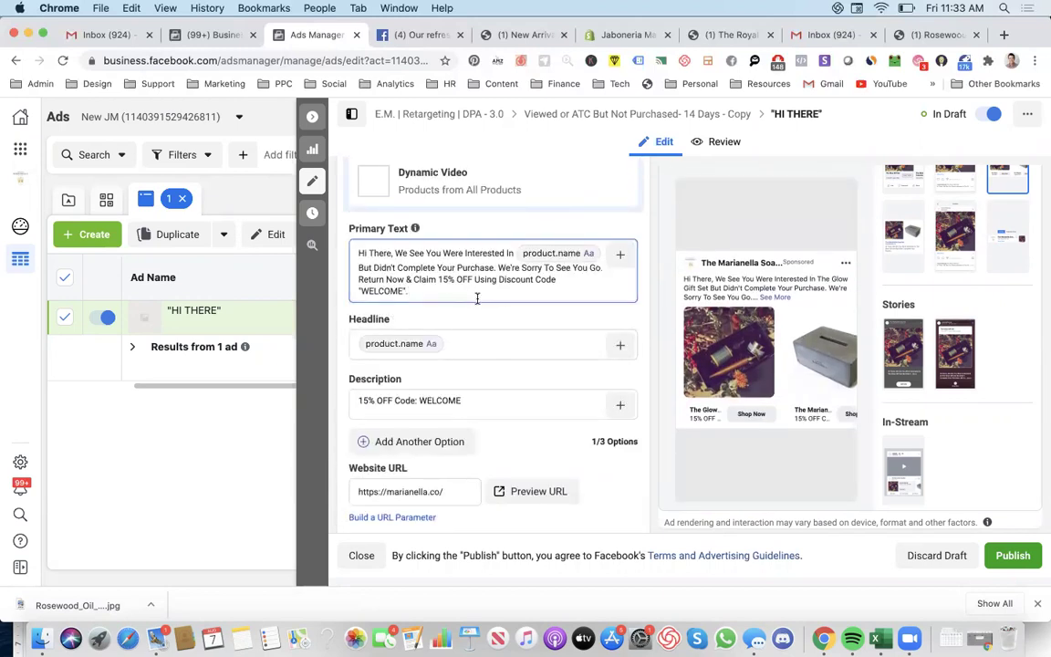
scroll(451, 302, "up", 1)
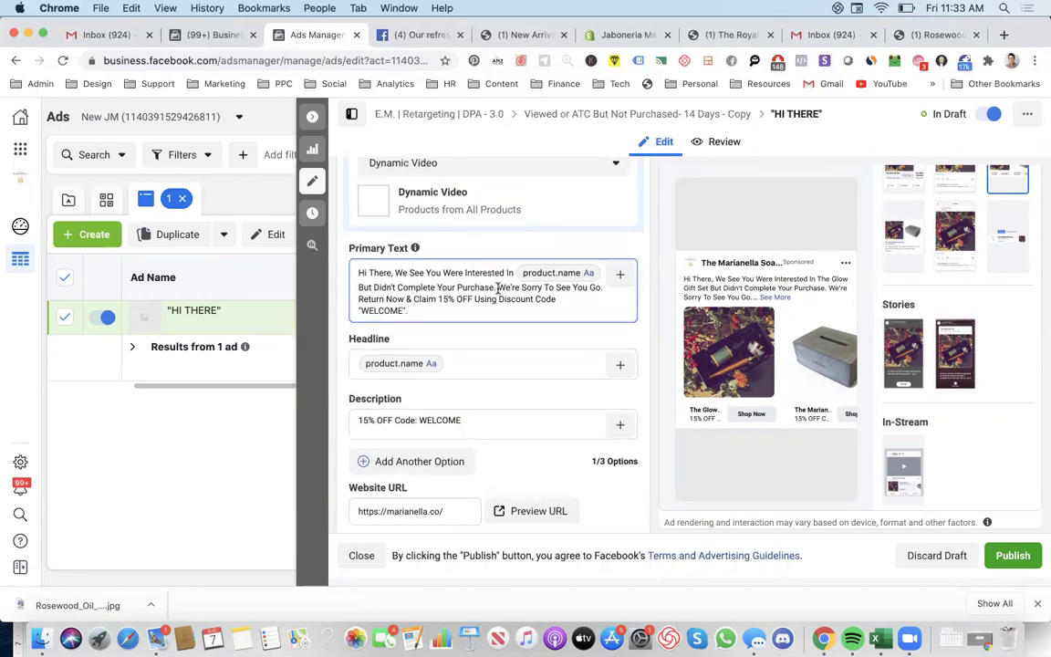
left_click_drag(499, 287, 601, 290)
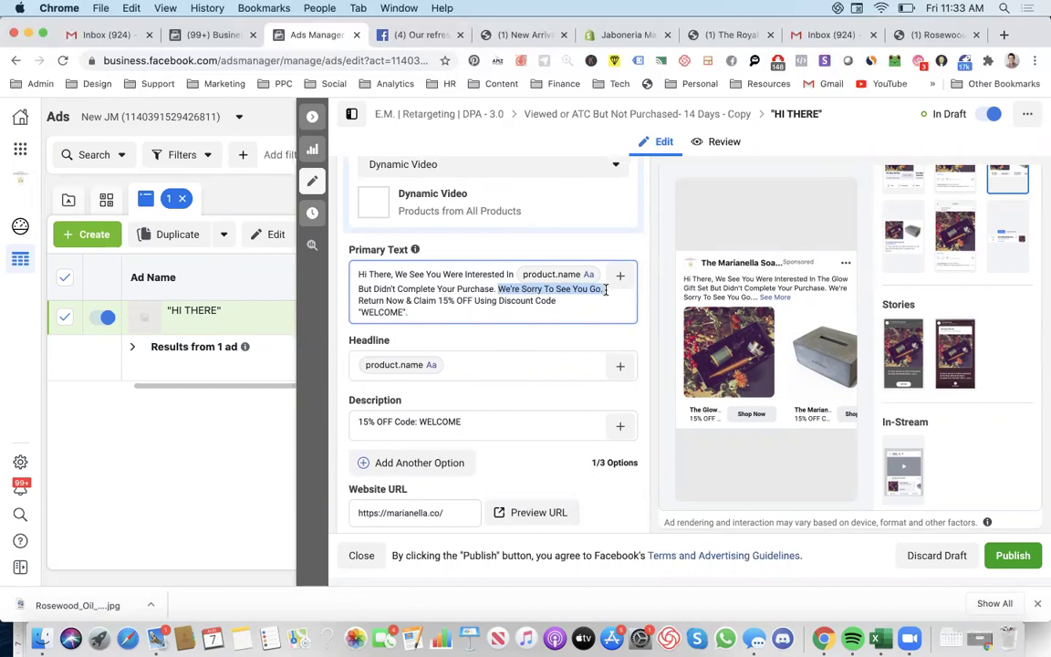
key("BackSpace")
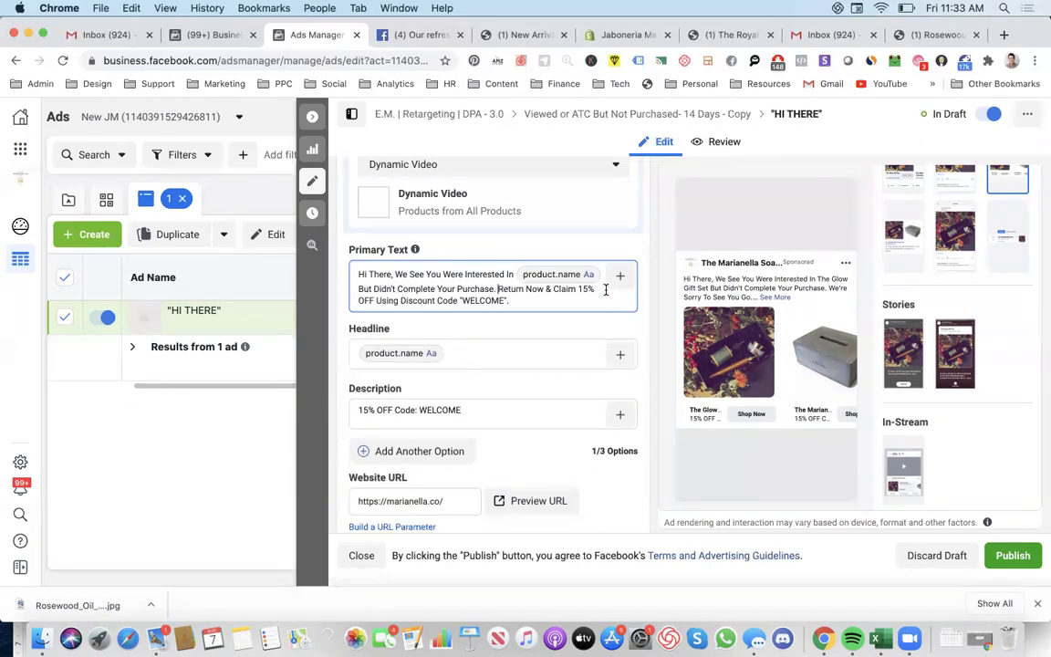
key("Return")
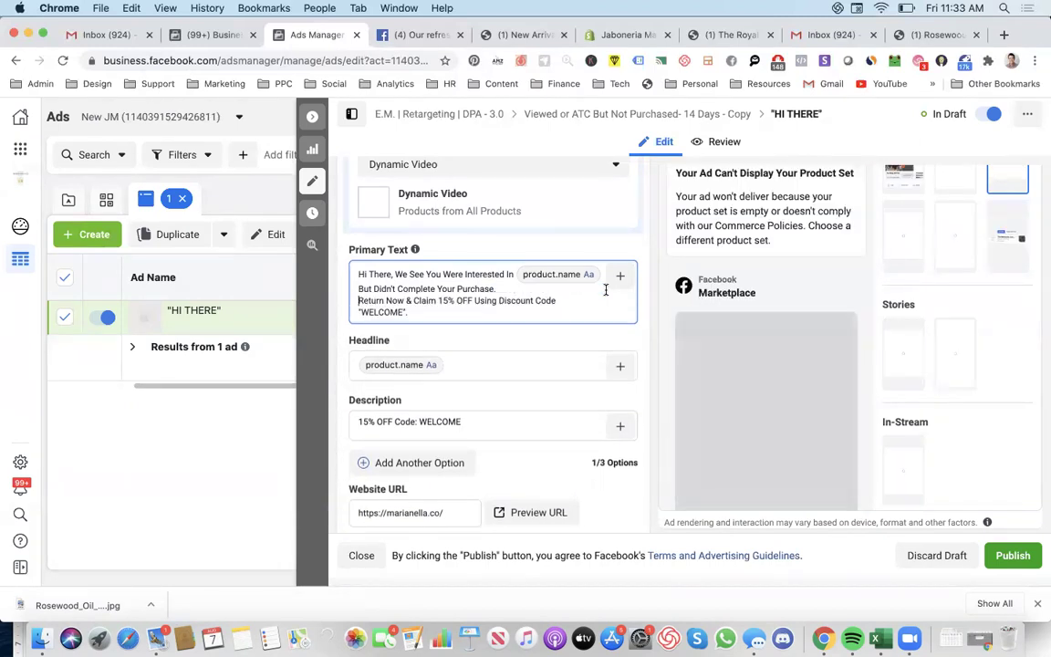
key("Return")
left_click(357, 288)
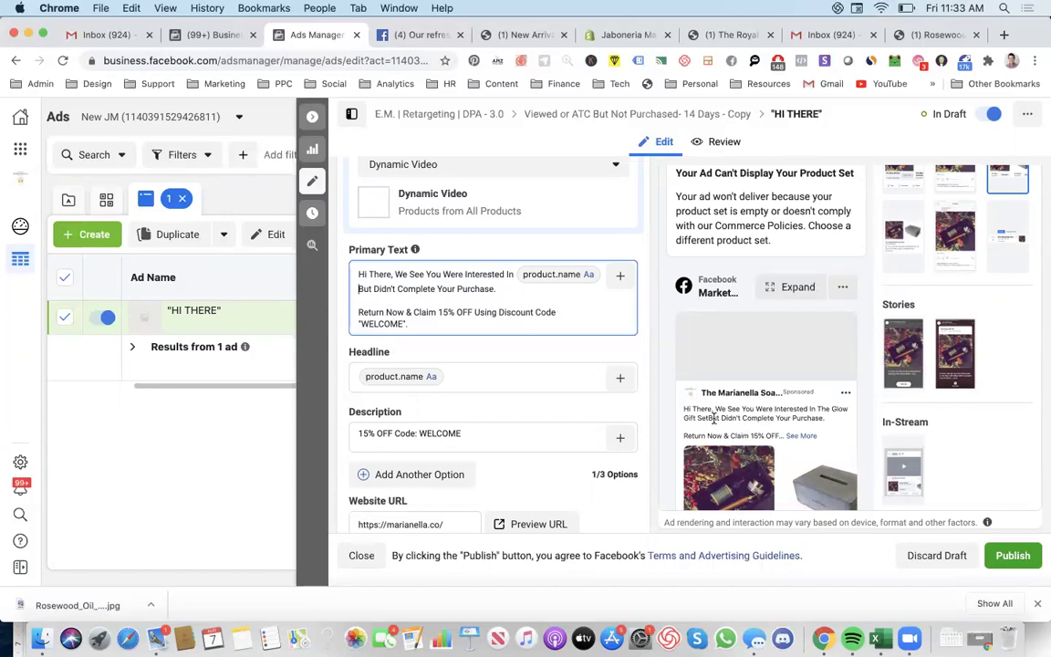
Step: Check the Marketplace preview and remove the blank line before "Return Now & Claim 15% OFF" in the primary text
scroll(756, 443, "down", 3)
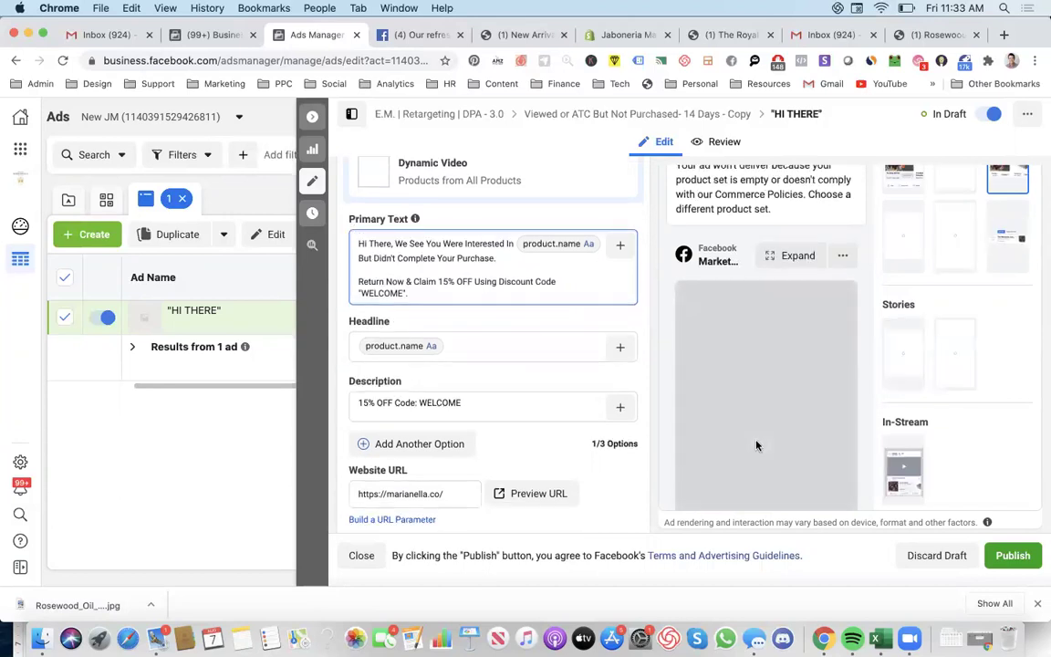
scroll(756, 445, "down", 3)
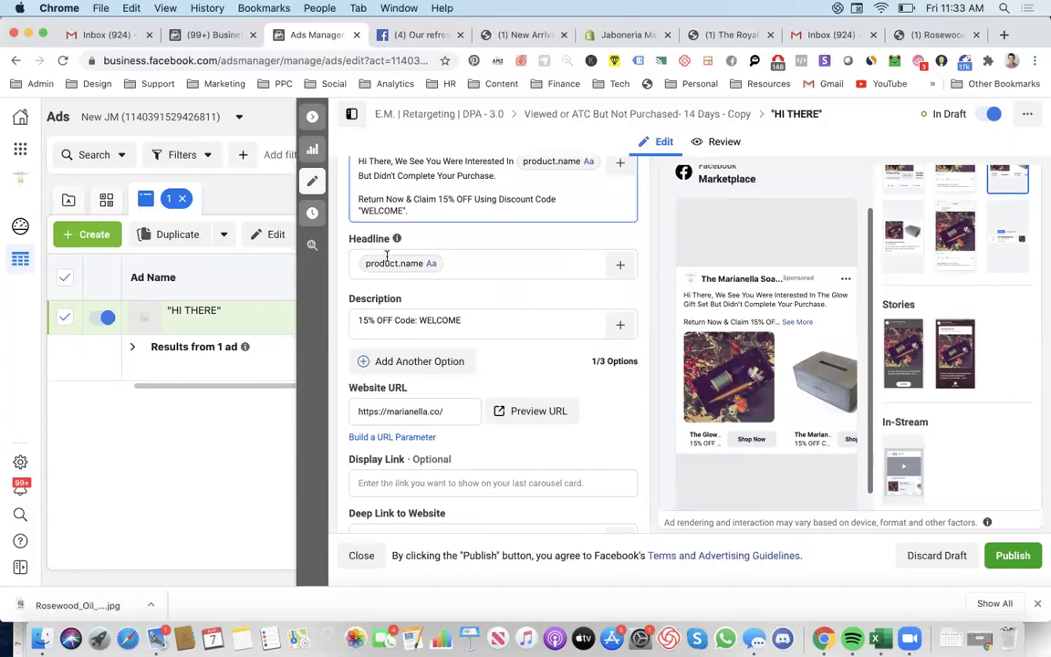
key("BackSpace")
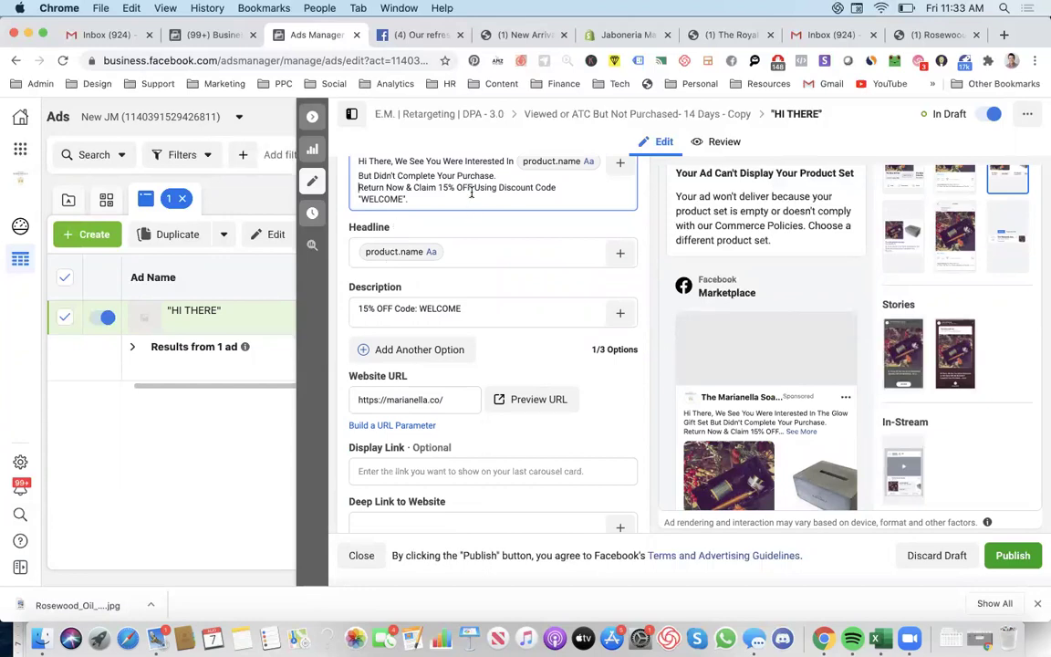
scroll(472, 194, "up", 3)
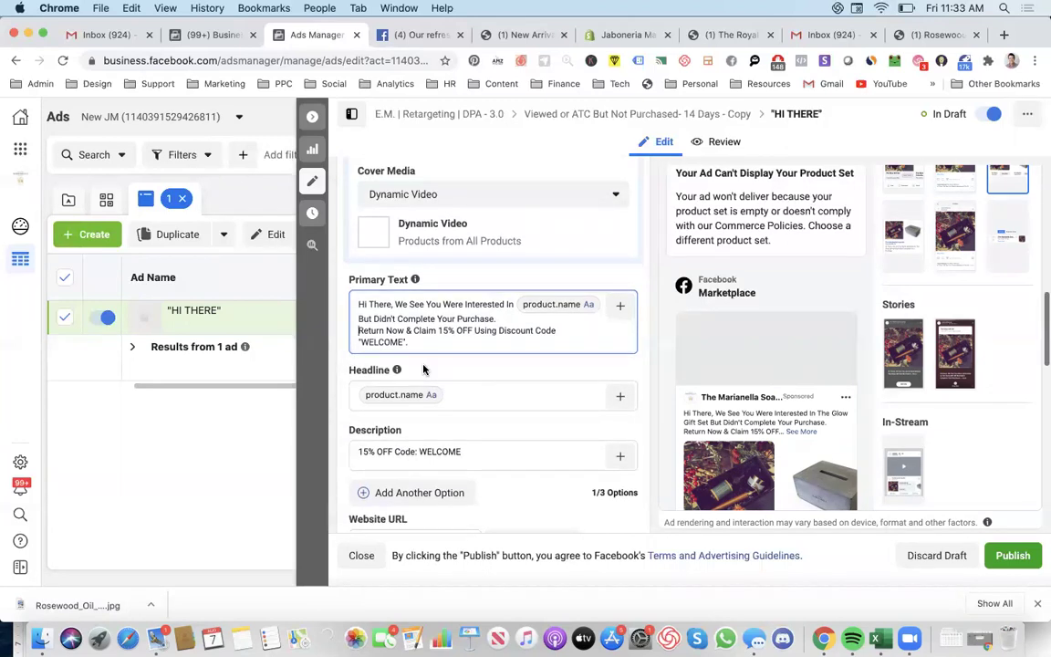
mouse_move(273, 328)
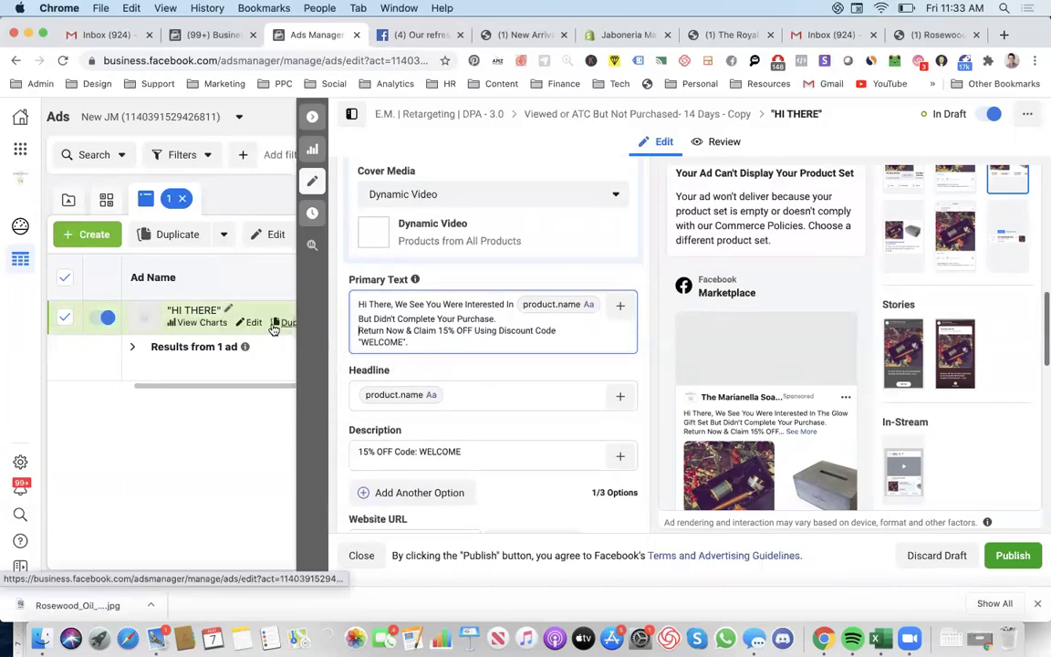
left_click(499, 357)
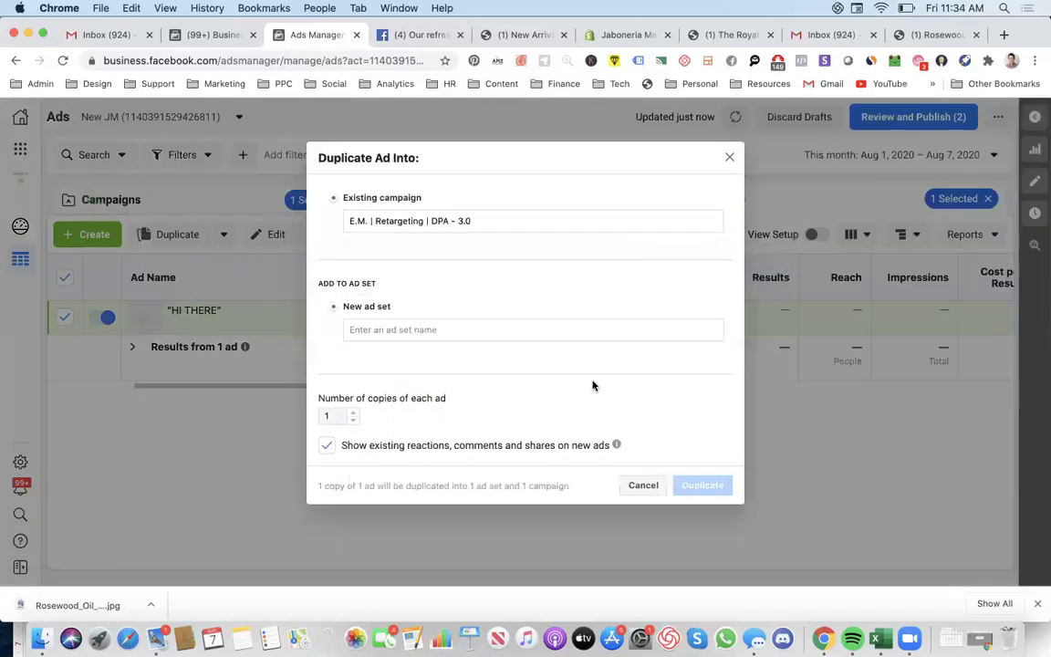
left_click(488, 329)
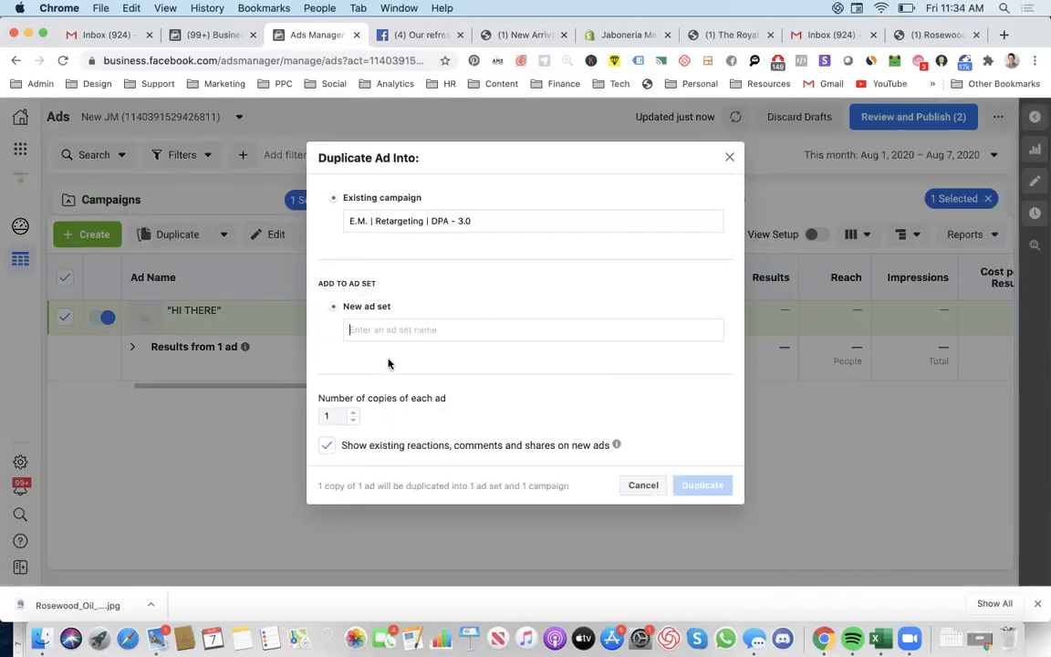
left_click(641, 484)
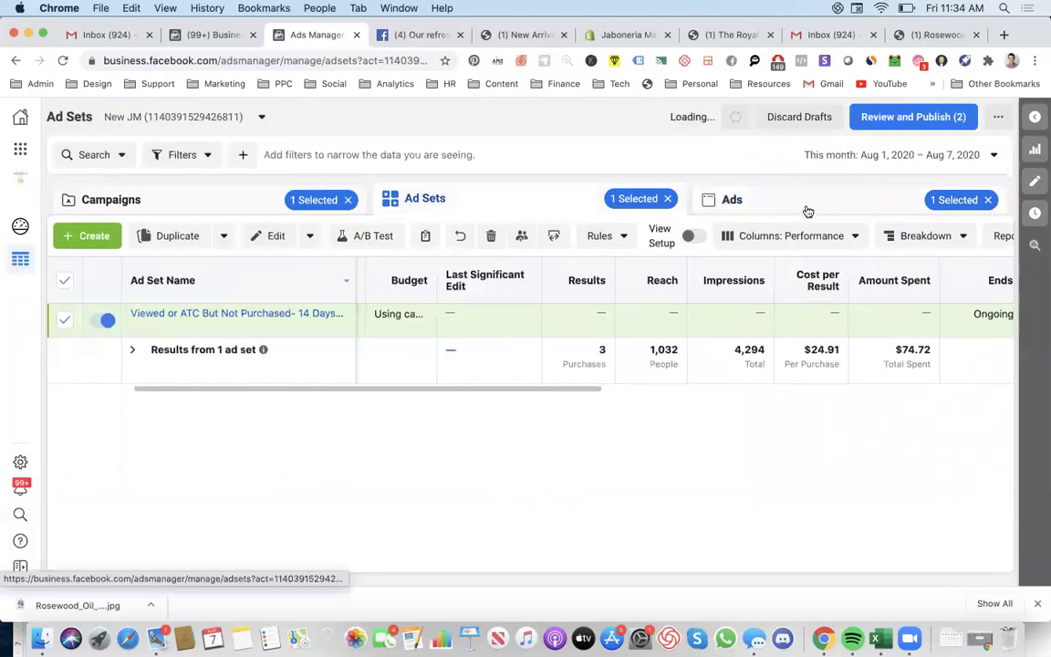
left_click(725, 202)
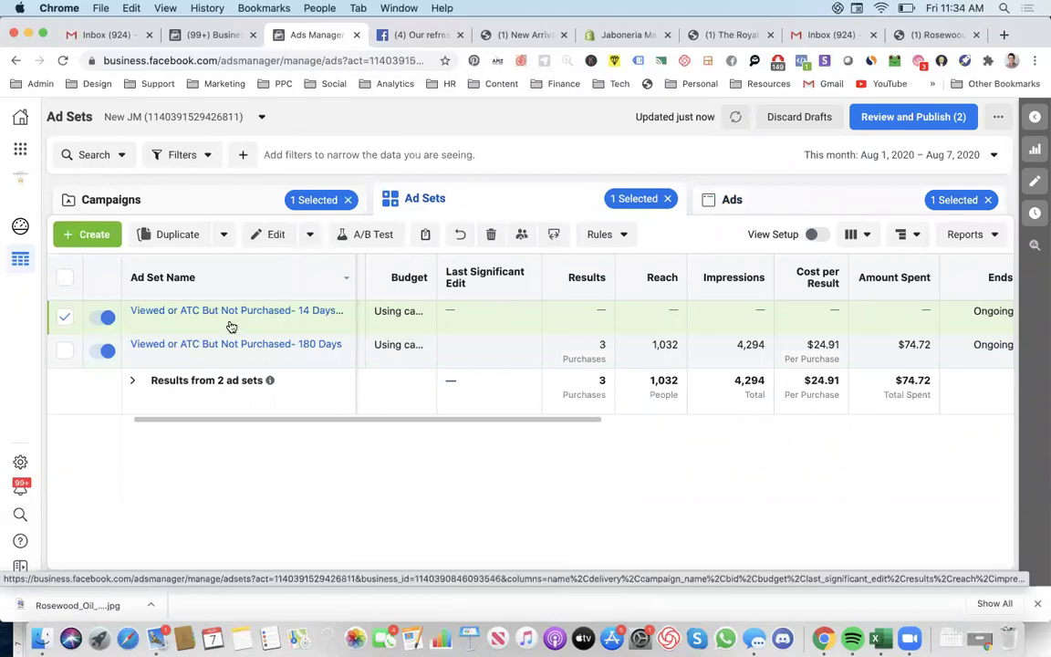
left_click(285, 322)
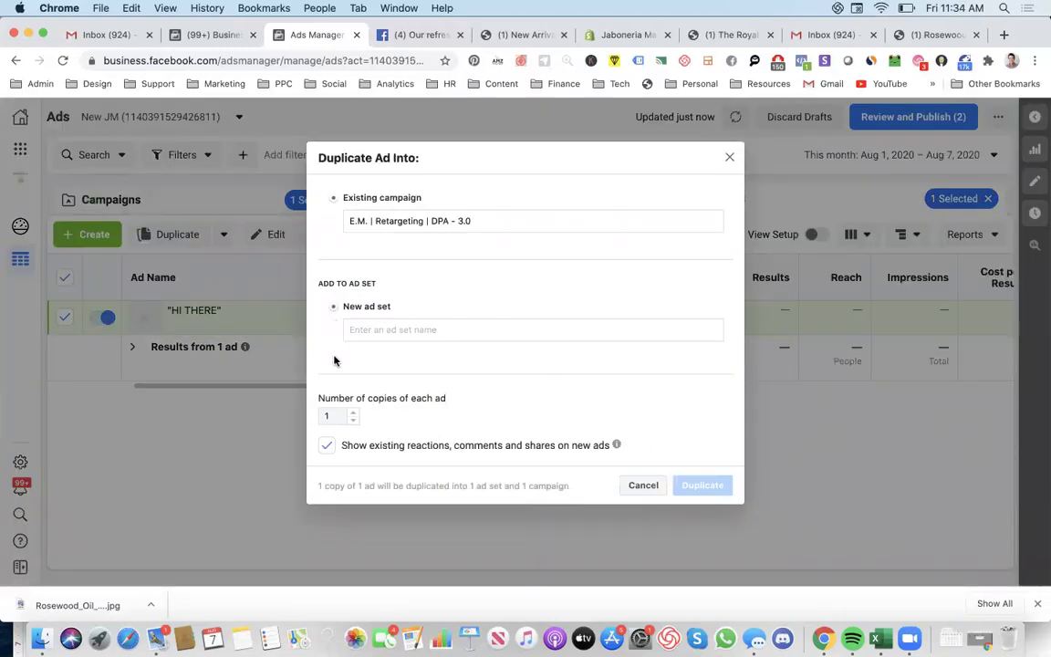
left_click(641, 487)
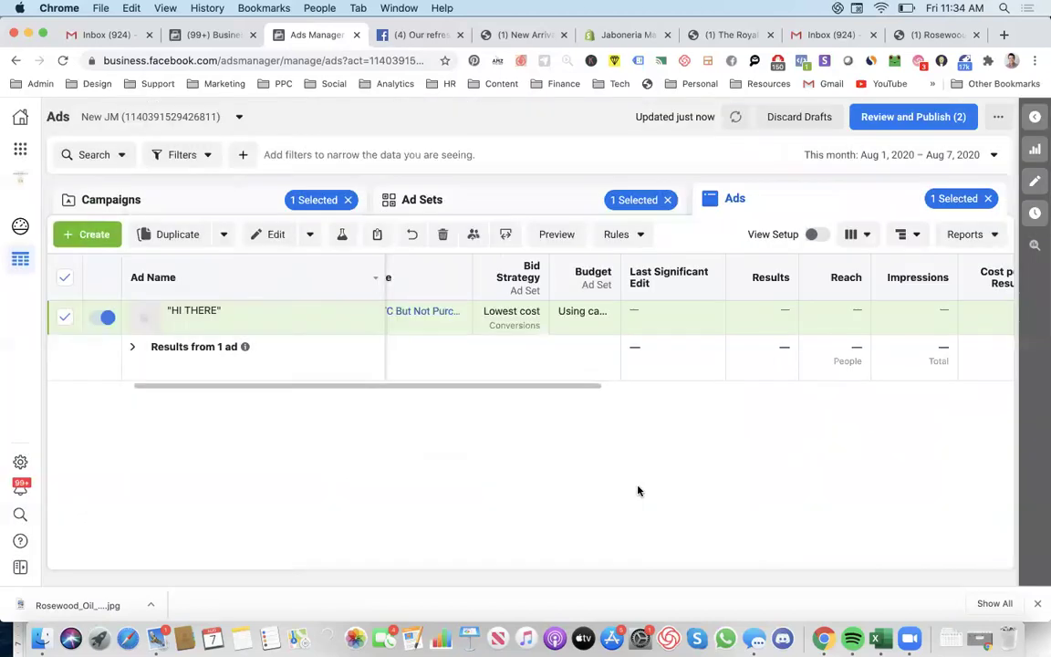
Step: Review the settings of the "Viewed or ATC But Not Purchased- 14 Days - Copy" ad set, including its product set and schedule
left_click(512, 203)
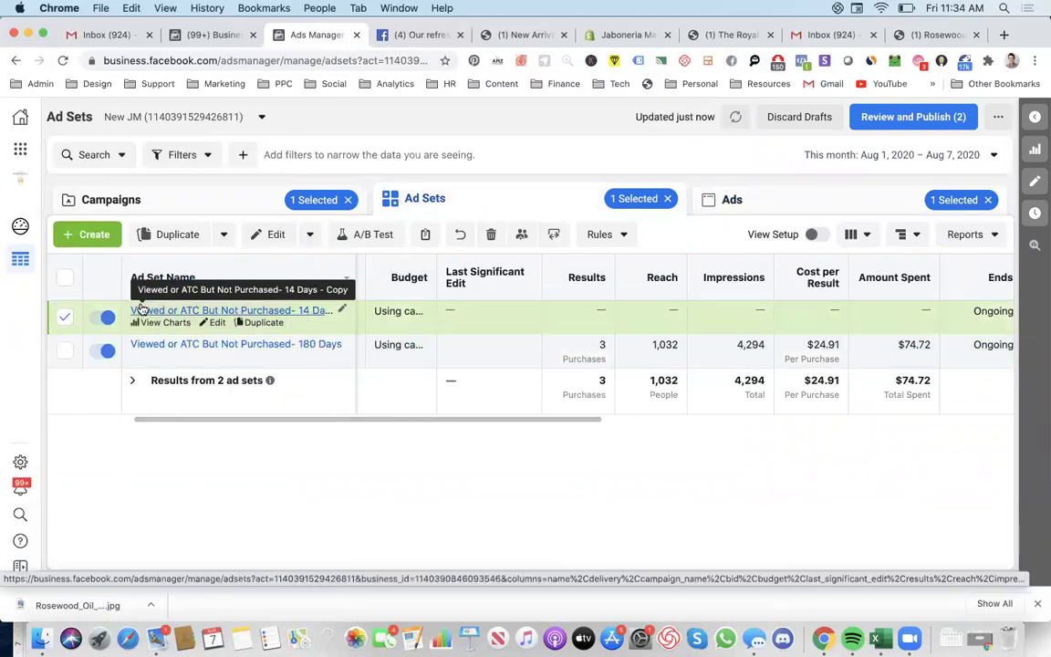
left_click(215, 323)
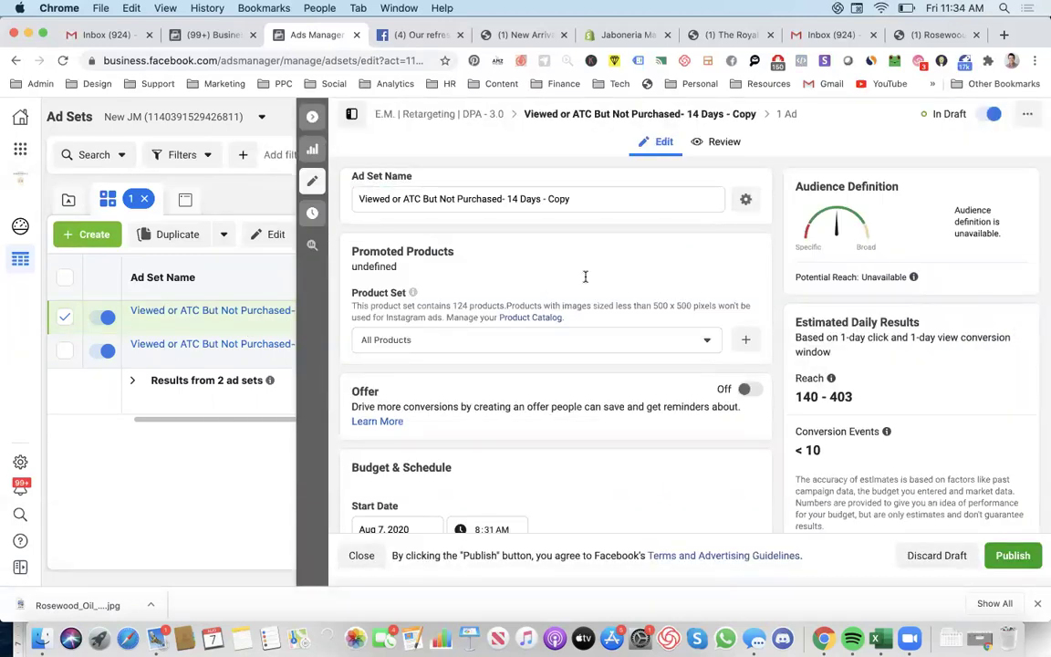
scroll(586, 275, "down", 10)
left_click(312, 115)
left_click(721, 200)
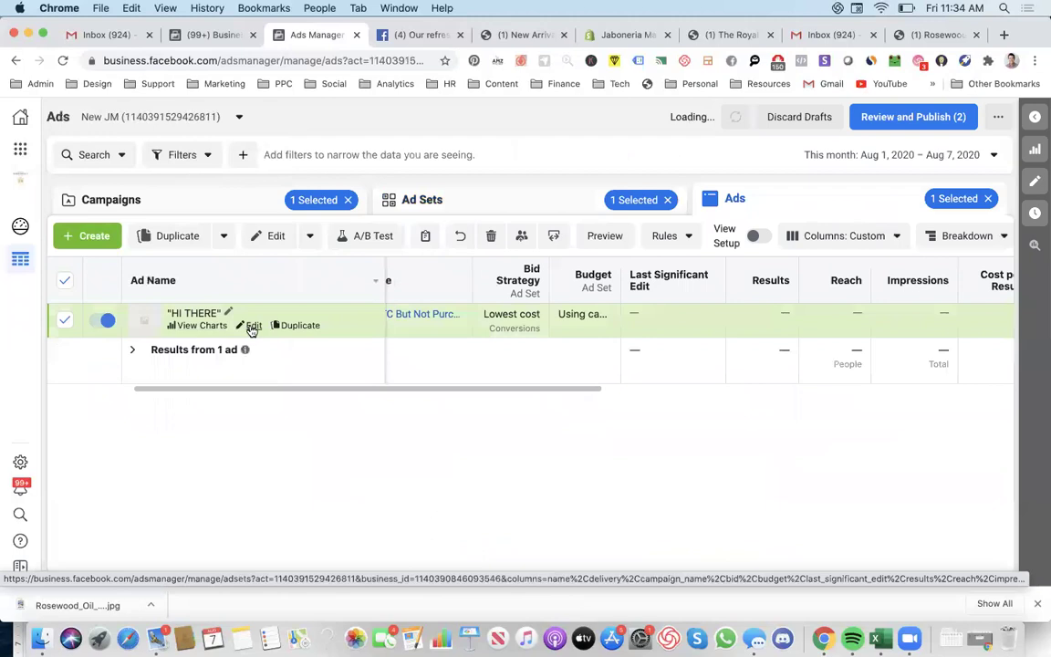
Step: Examine the "HI THERE" ad's identity, dynamic format setup, catalog media, text fields and website URL in the copied ad set
left_click(252, 325)
scroll(559, 371, "down", 10)
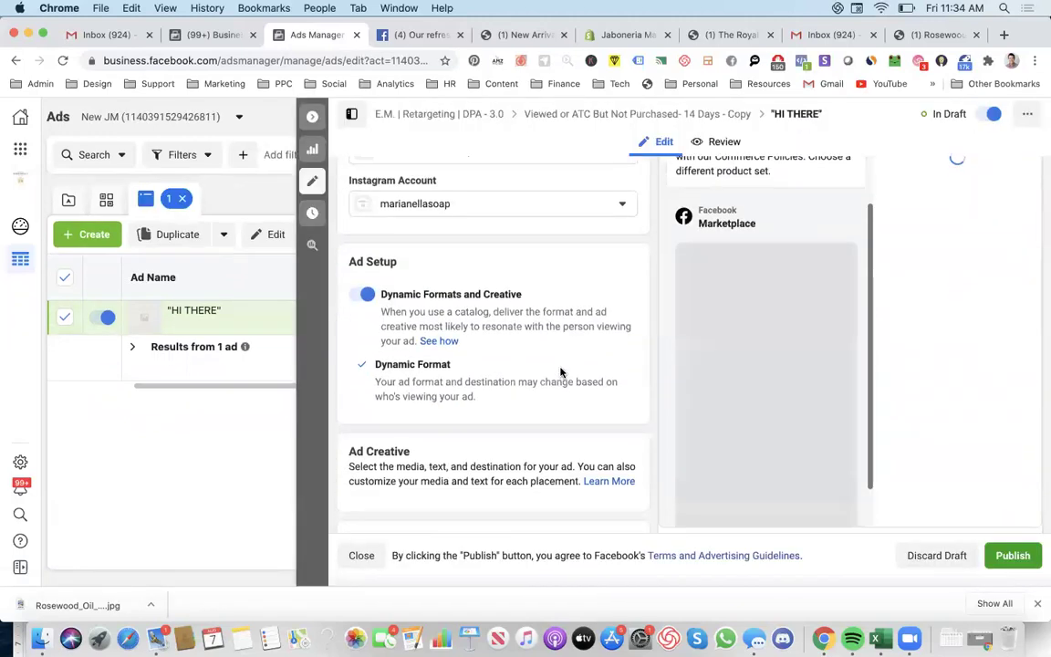
scroll(484, 344, "up", 5)
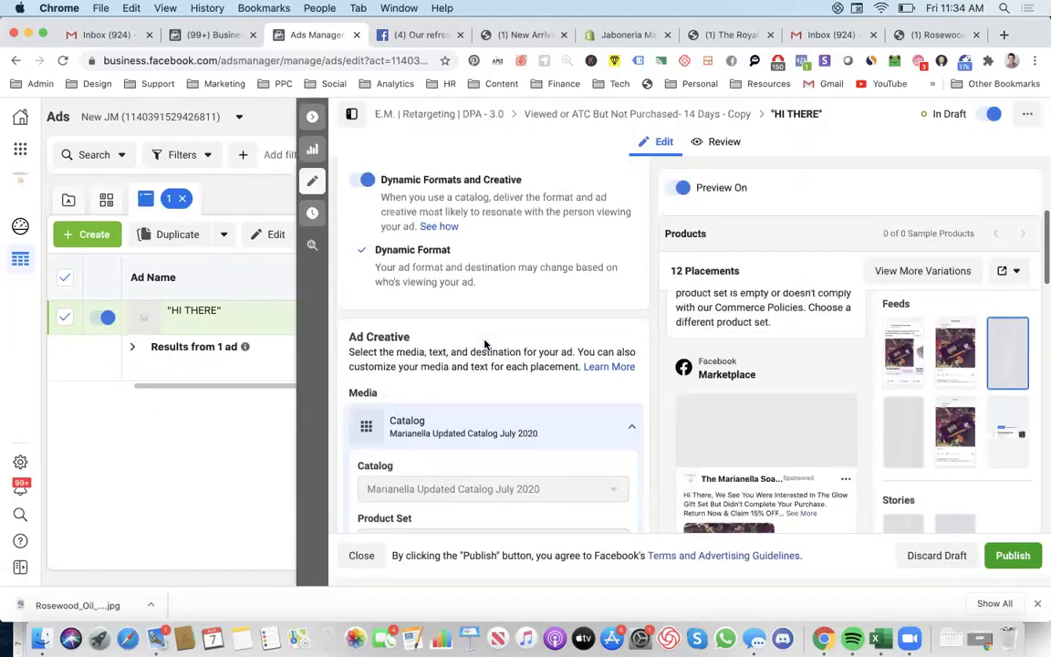
scroll(419, 283, "up", 3)
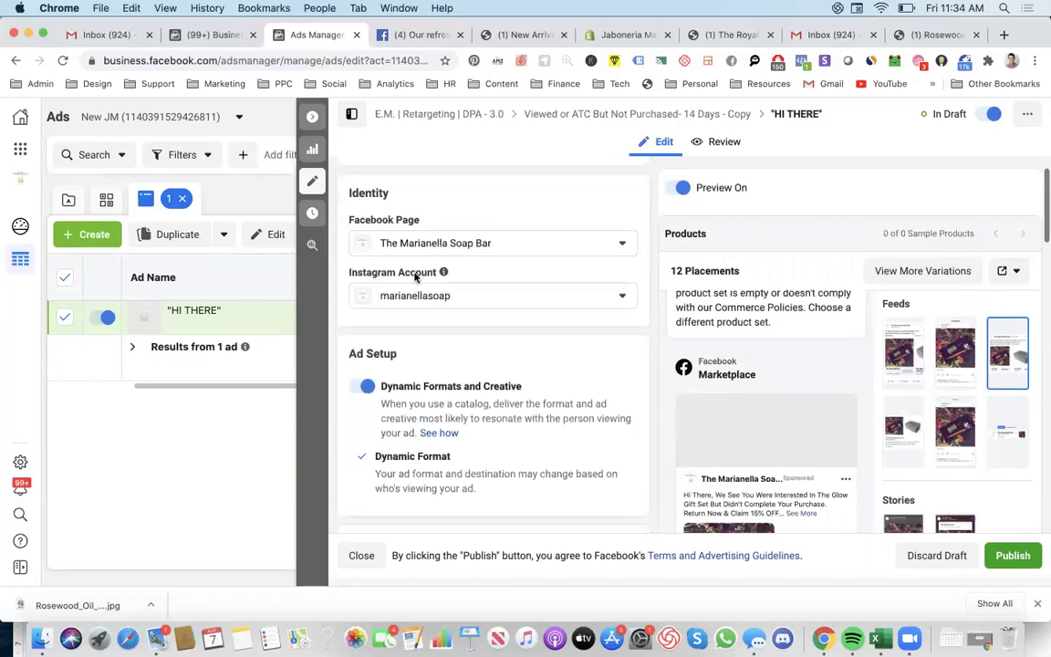
scroll(413, 277, "down", 6)
scroll(501, 363, "up", 3)
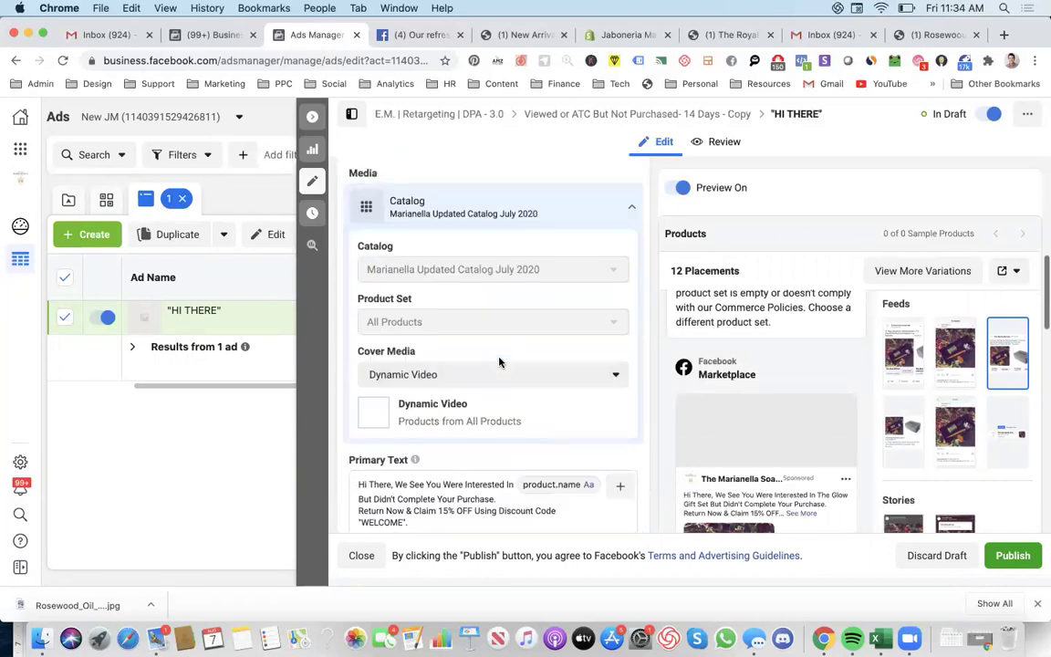
left_click(517, 257)
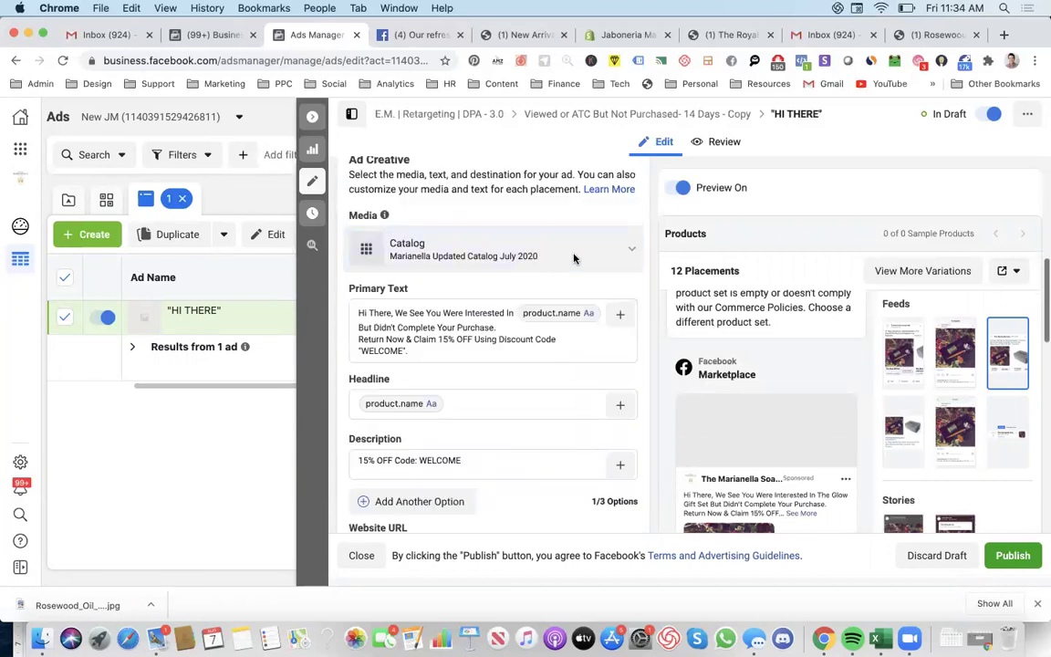
scroll(504, 383, "down", 3)
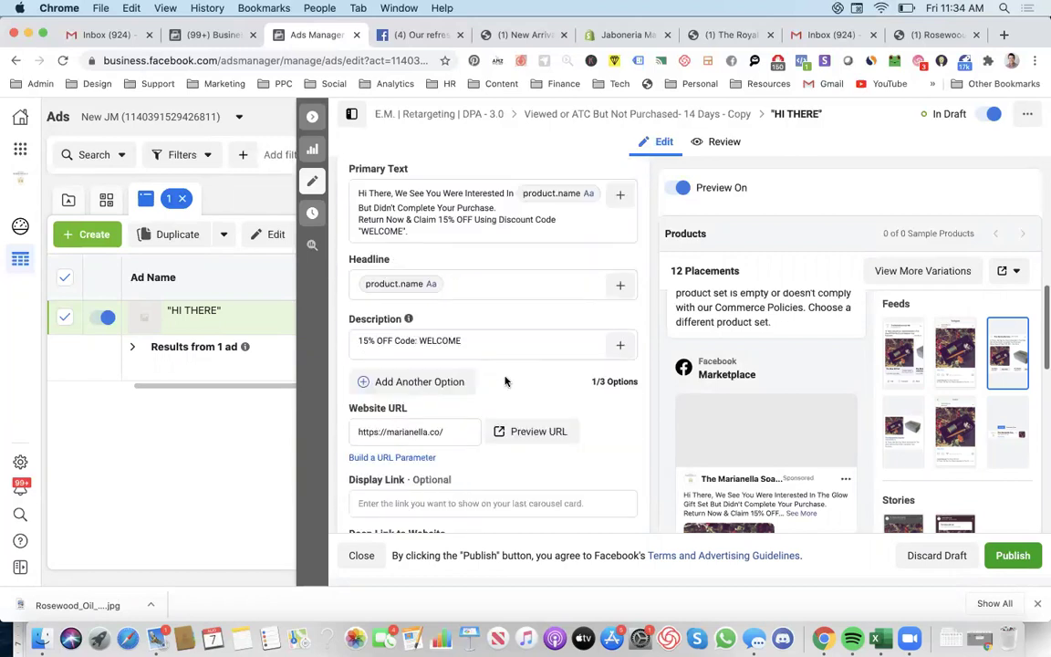
scroll(506, 381, "up", 5)
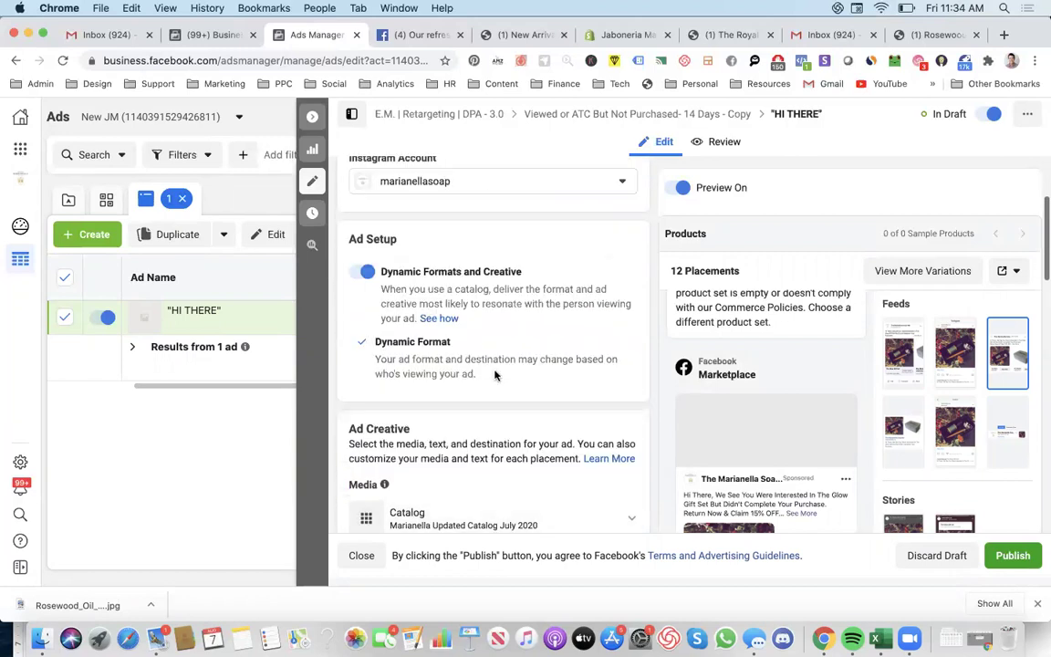
Step: Turn off Dynamic Formats and Creative for the "HI THERE" ad and check which creative editing tools are offered
left_click(358, 276)
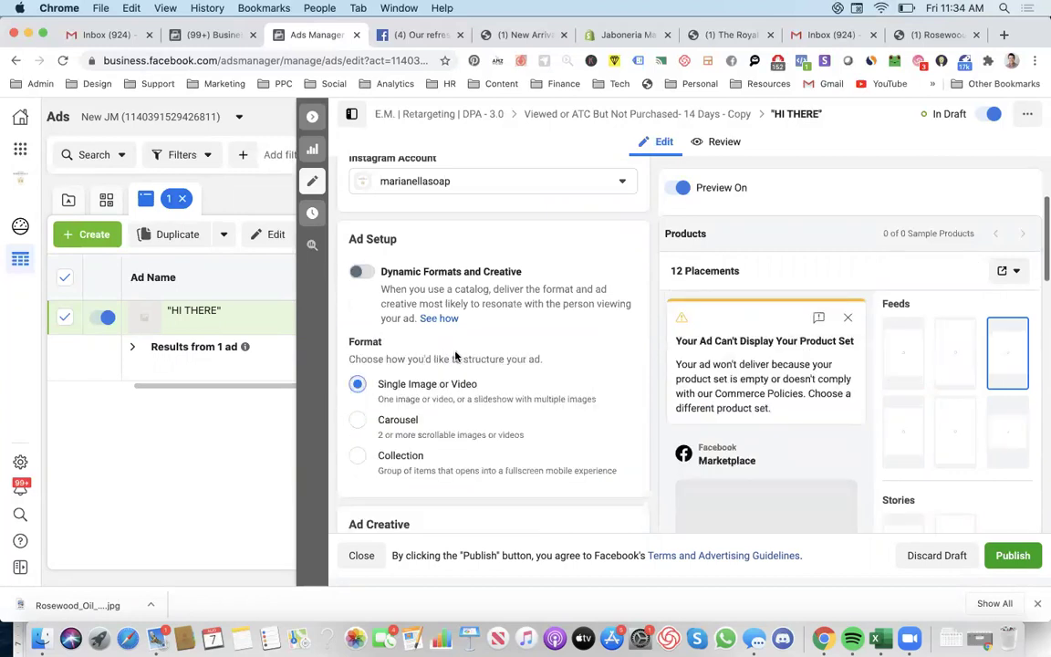
scroll(460, 354, "down", 8)
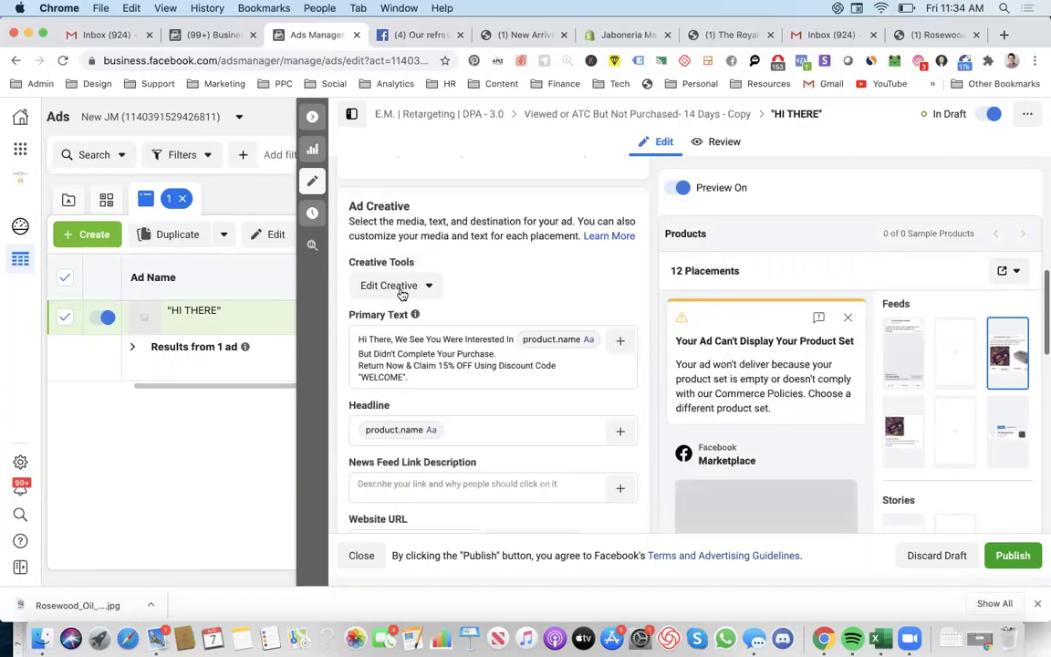
left_click(406, 290)
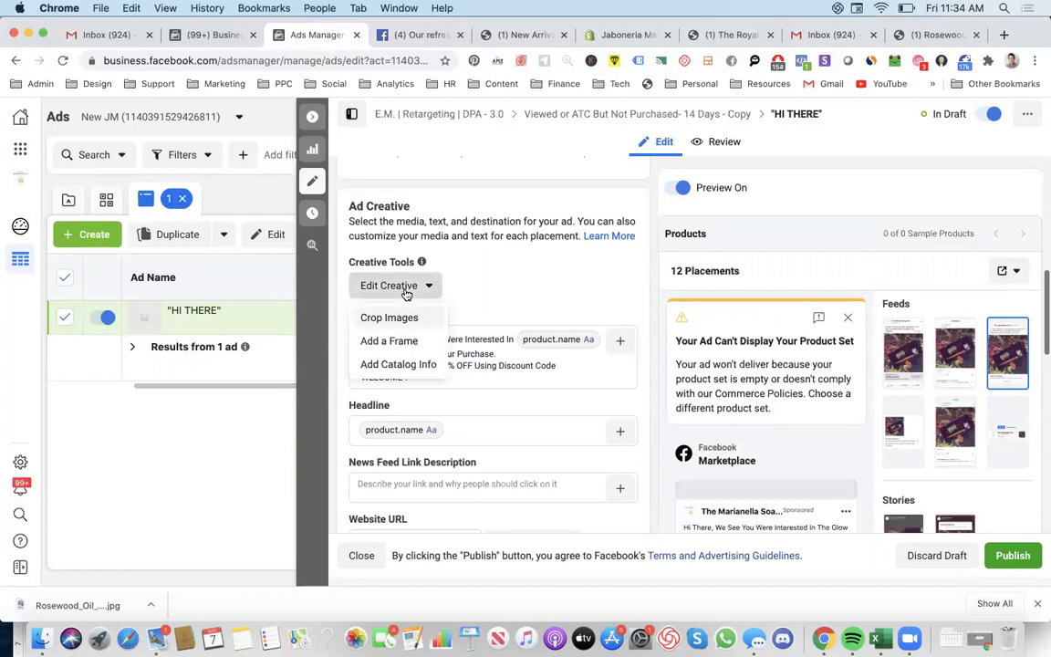
left_click(406, 290)
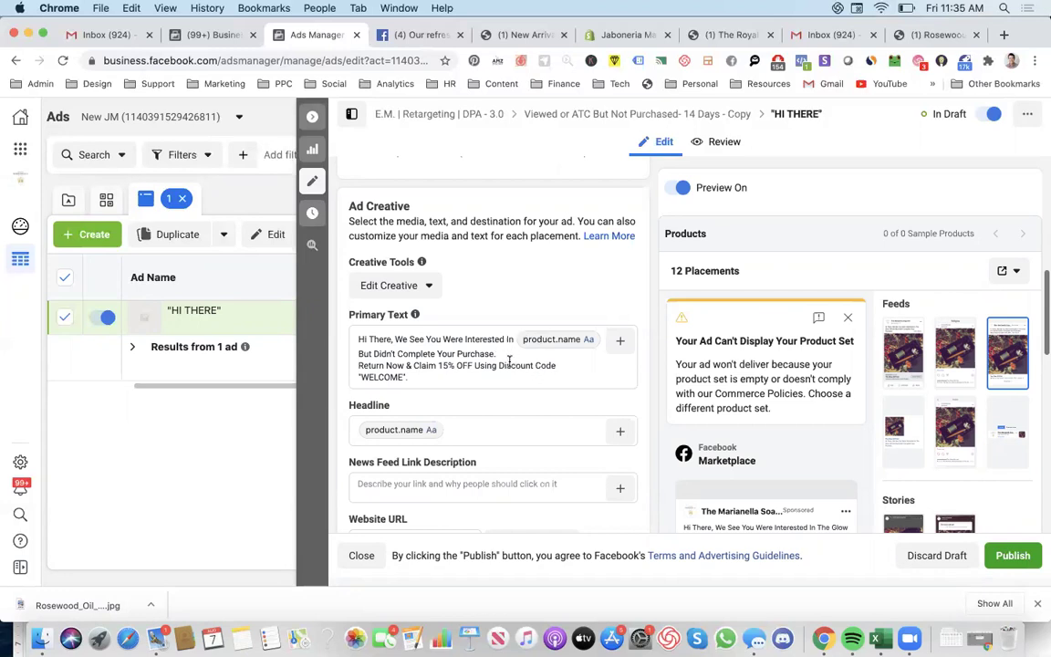
Step: Review the ad's format, primary text, headline, website URL, deep link and call to action settings alongside the Marketplace preview
left_click(423, 354)
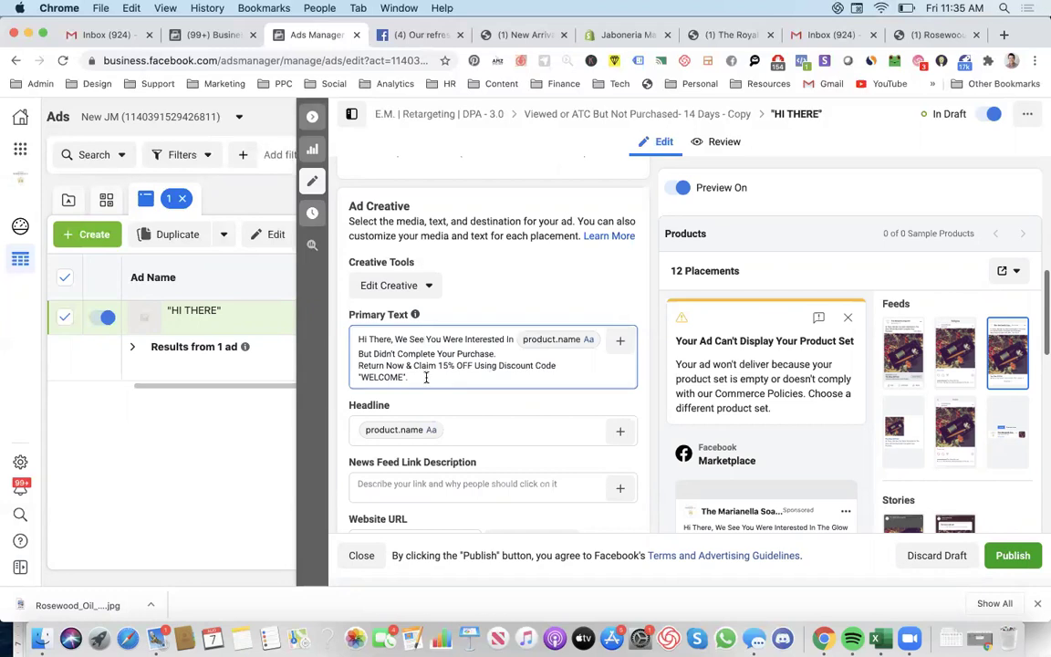
scroll(516, 376, "down", 2)
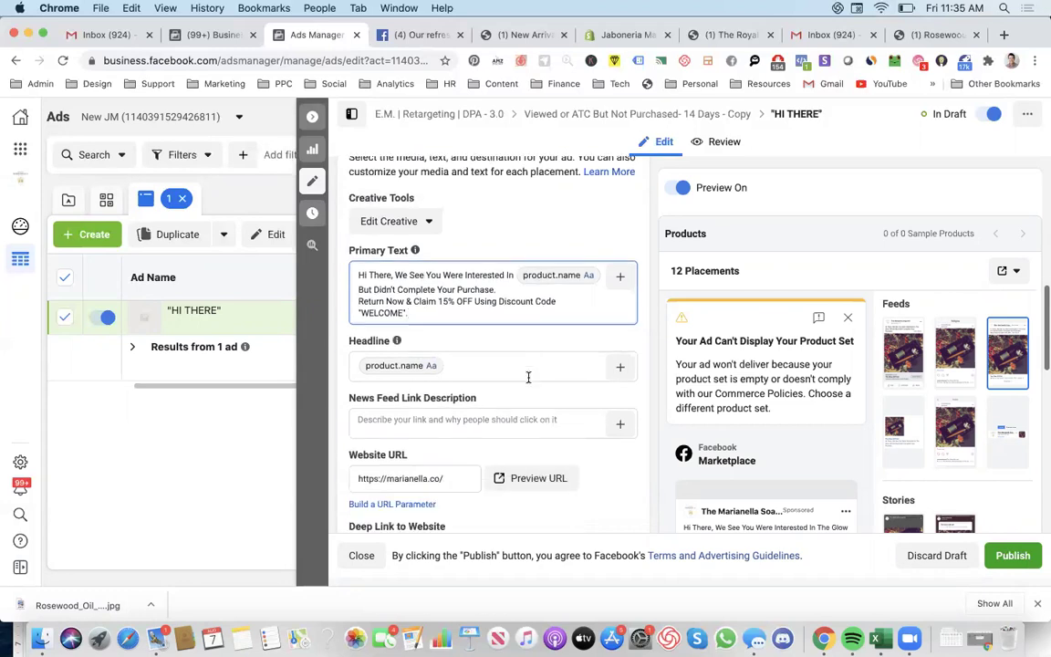
scroll(527, 377, "down", 2)
scroll(763, 420, "down", 3)
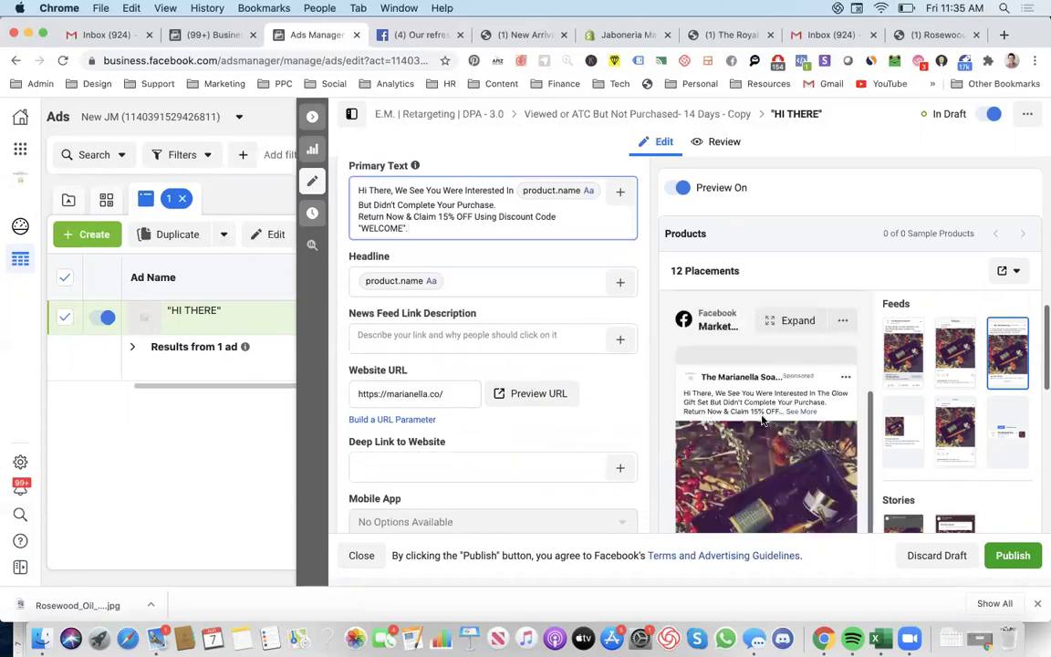
scroll(949, 356, "down", 3)
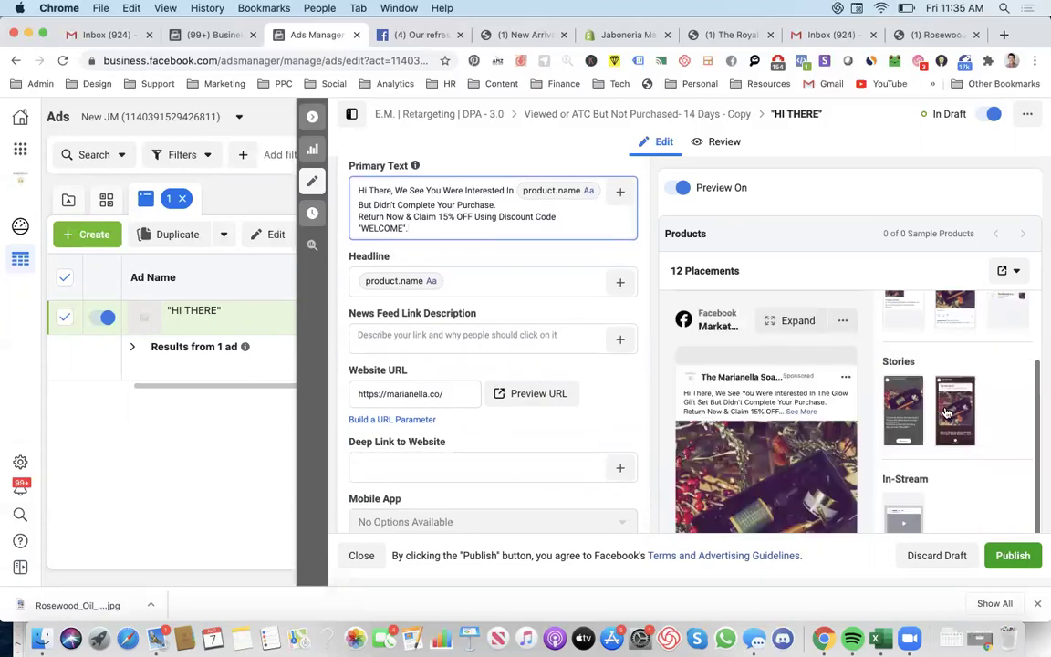
scroll(454, 336, "down", 3)
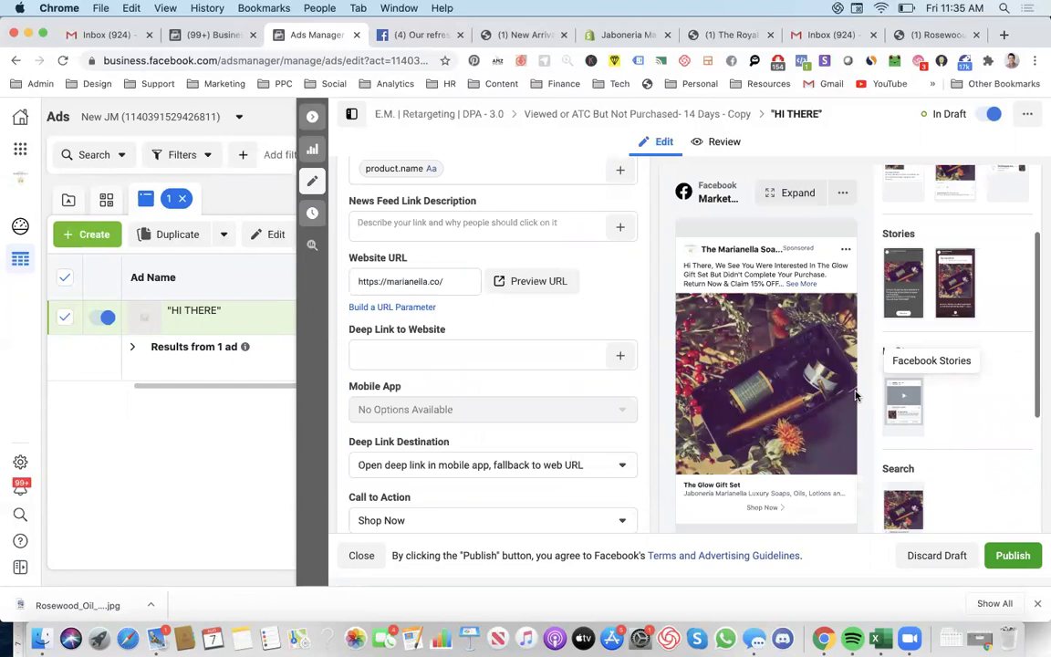
scroll(453, 337, "up", 5)
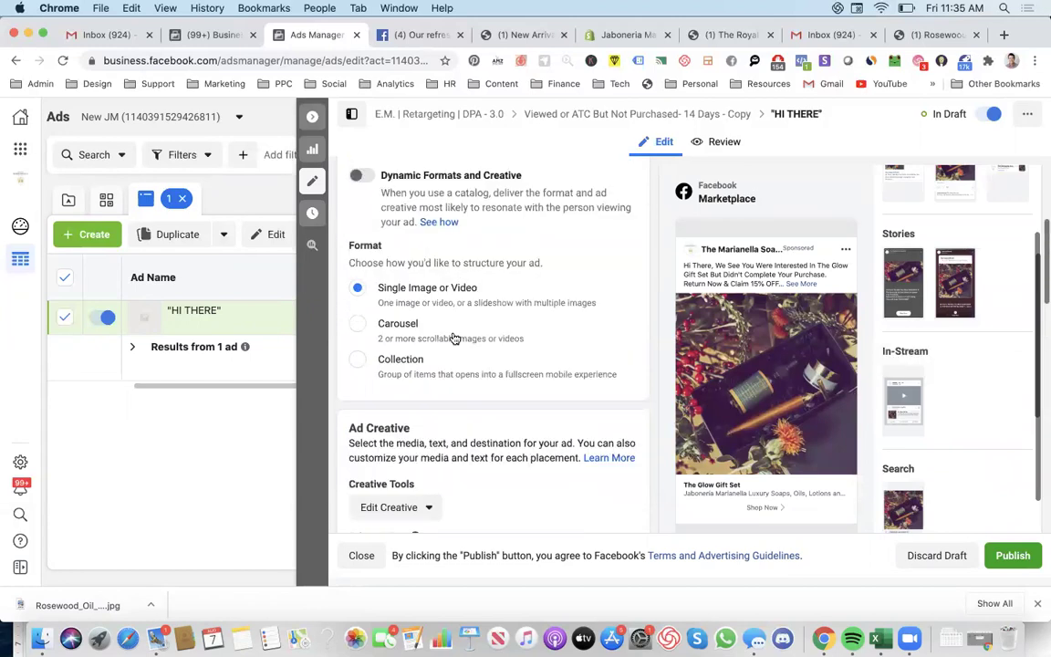
scroll(453, 337, "up", 5)
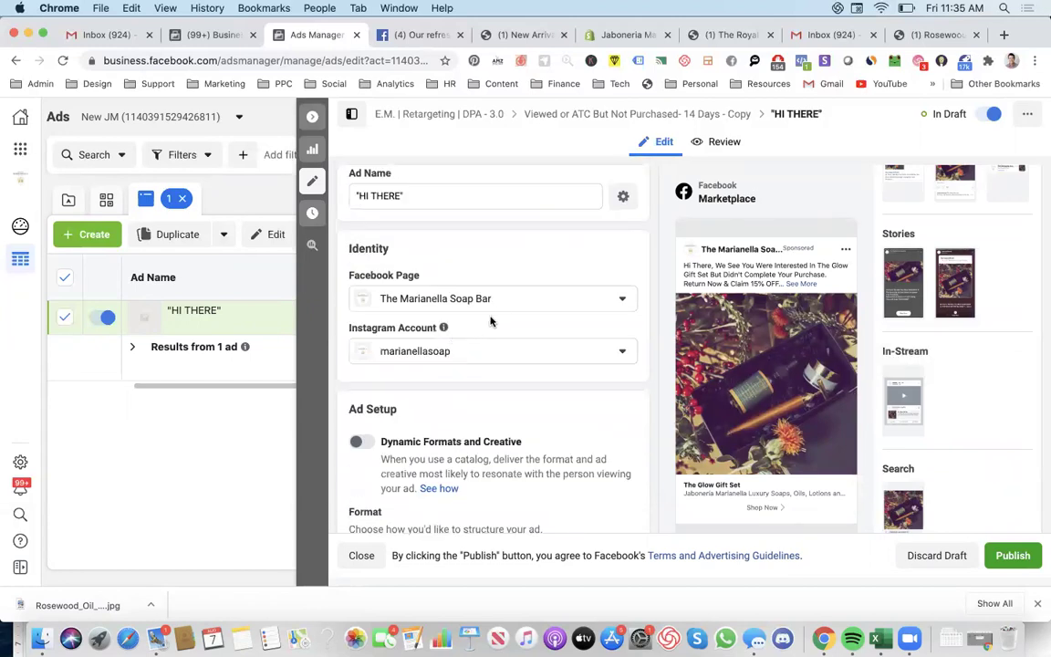
scroll(506, 361, "down", 7)
scroll(508, 365, "down", 15)
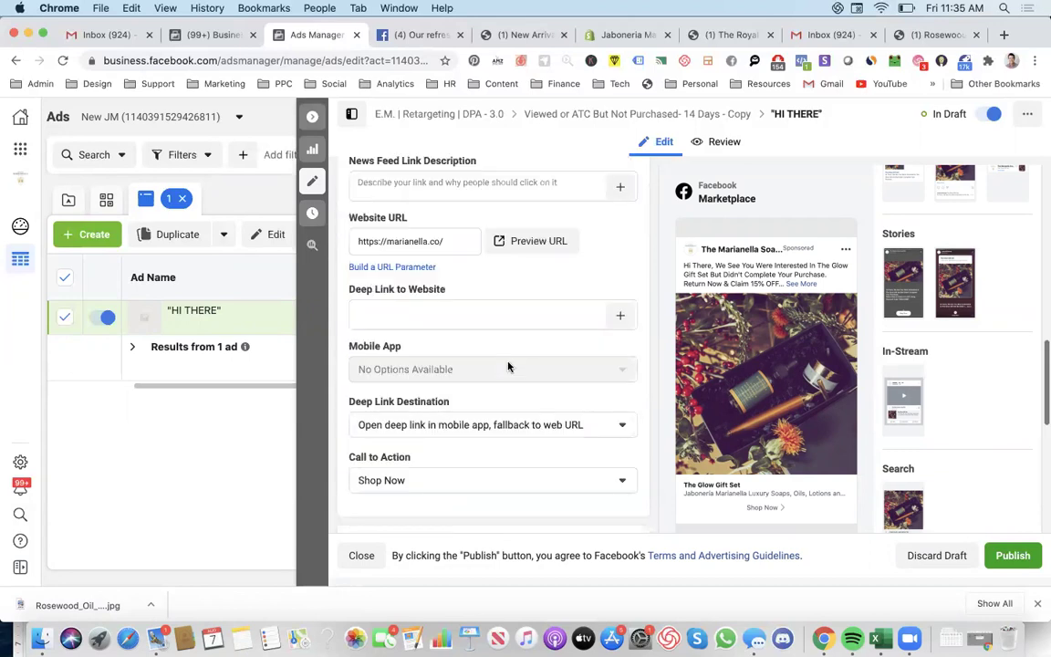
scroll(509, 365, "up", 7)
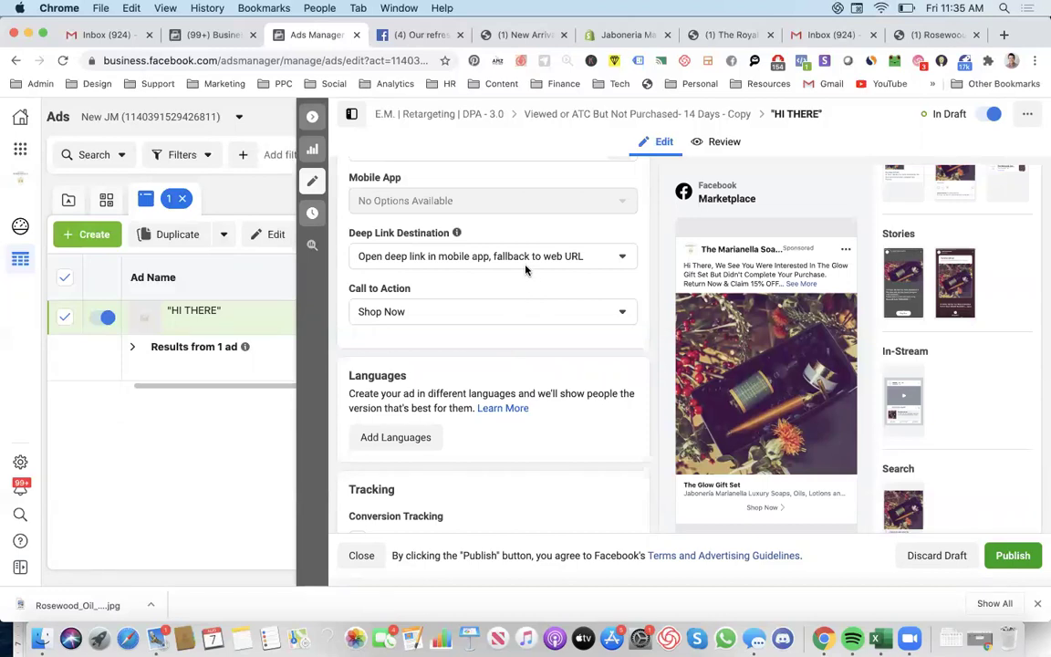
scroll(526, 269, "up", 4)
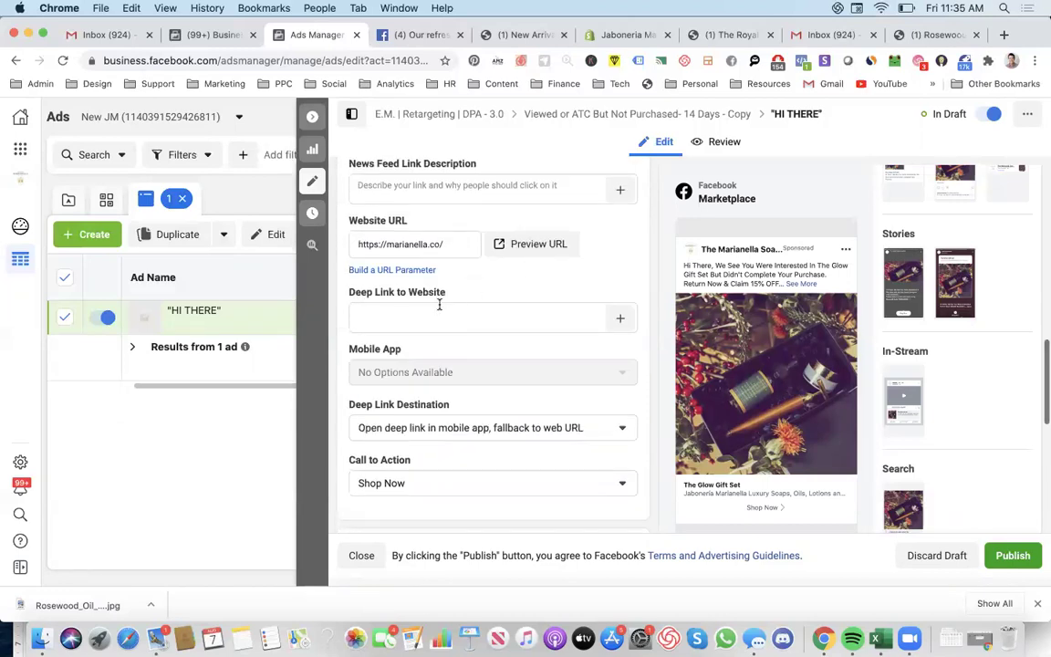
scroll(449, 294, "up", 2)
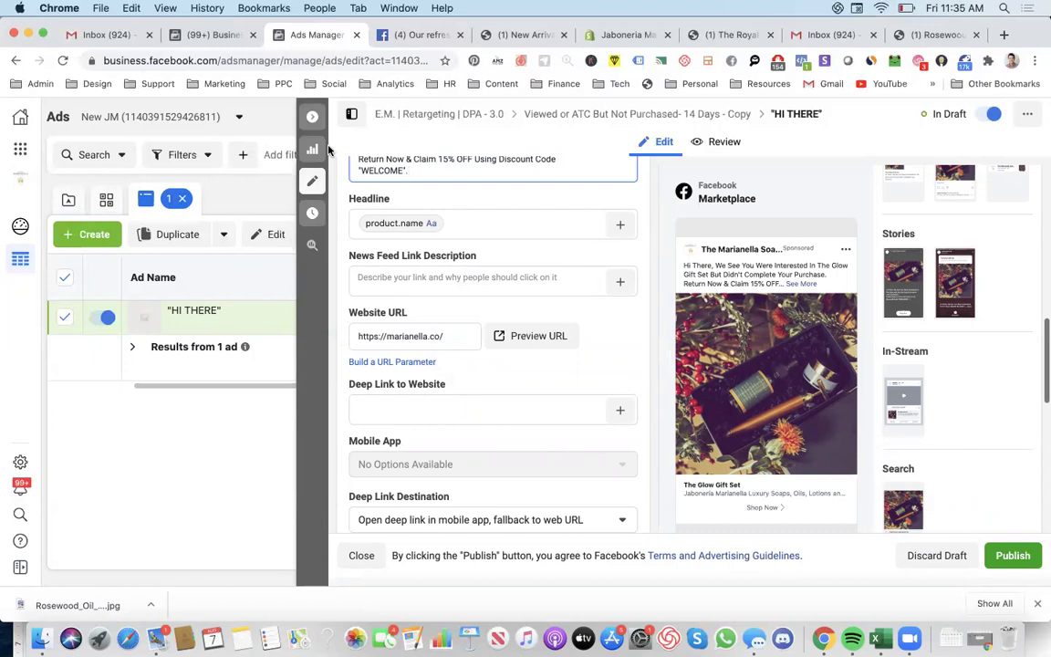
Step: Preview the ad in the Facebook Right Column and Instagram Stories placements
left_click(905, 189)
scroll(817, 342, "down", 2)
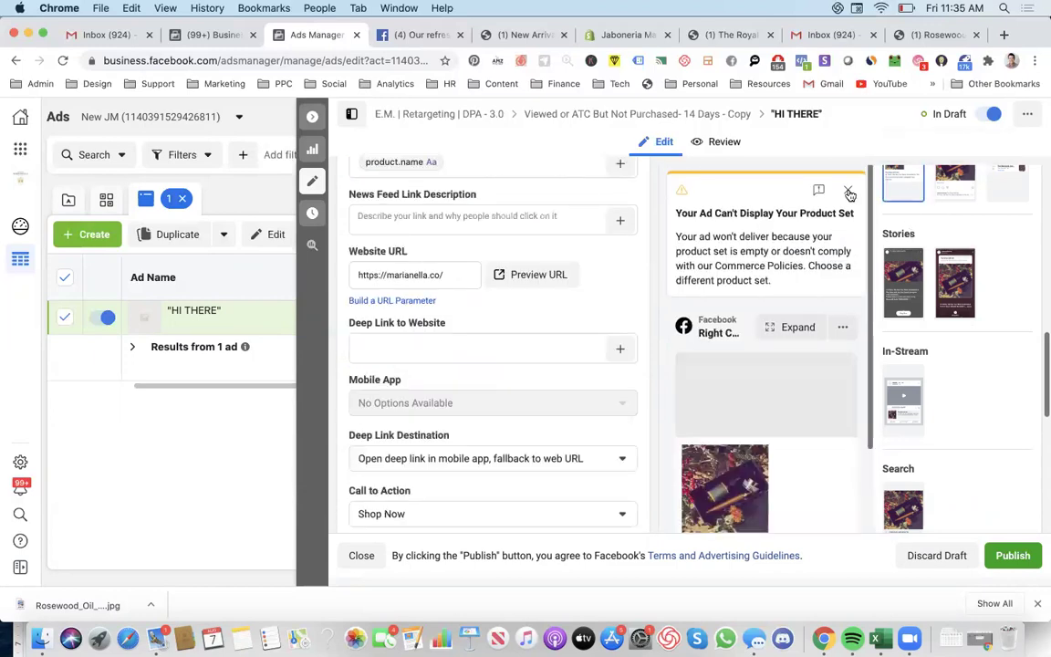
left_click(847, 191)
scroll(786, 336, "down", 3)
scroll(908, 223, "up", 2)
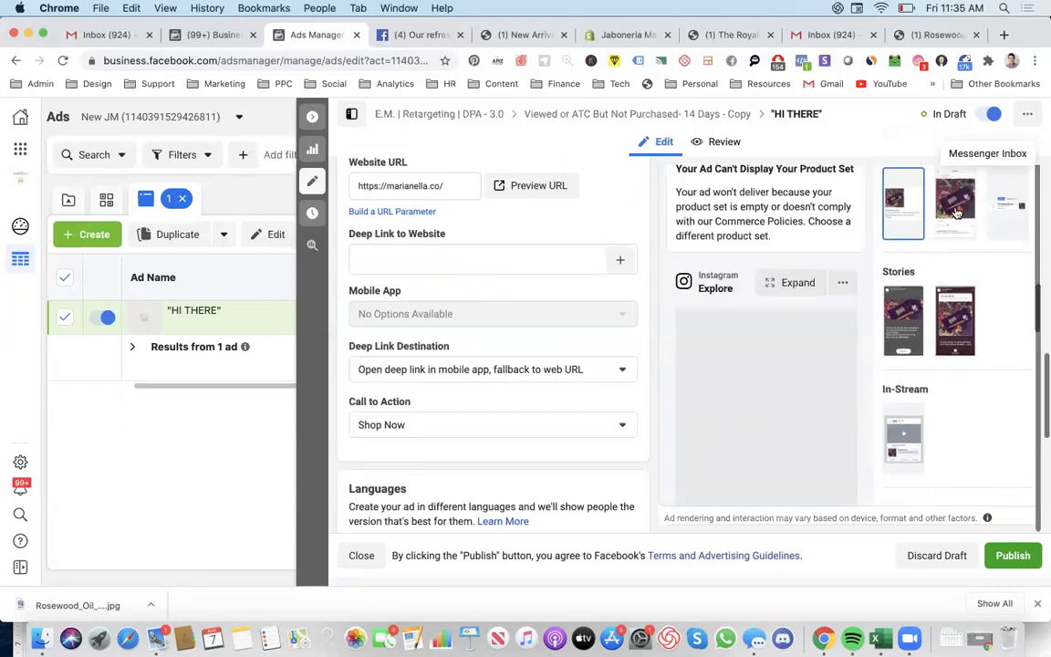
left_click(954, 320)
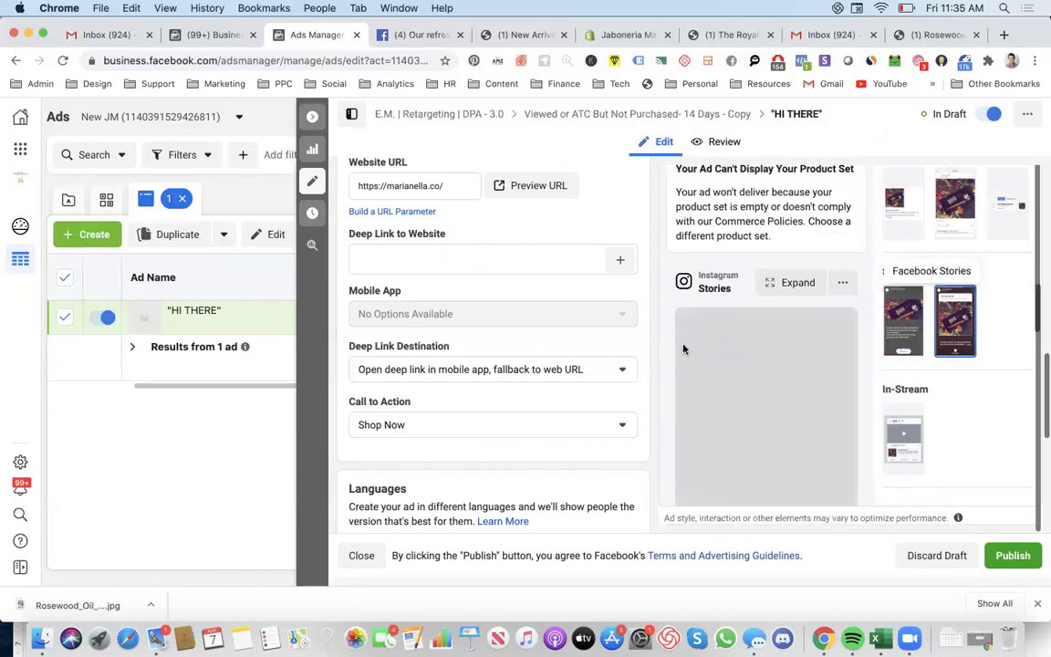
Step: Close the ad editor and return to the full campaign list with the ad, ad set and campaign selections cleared
left_click(351, 113)
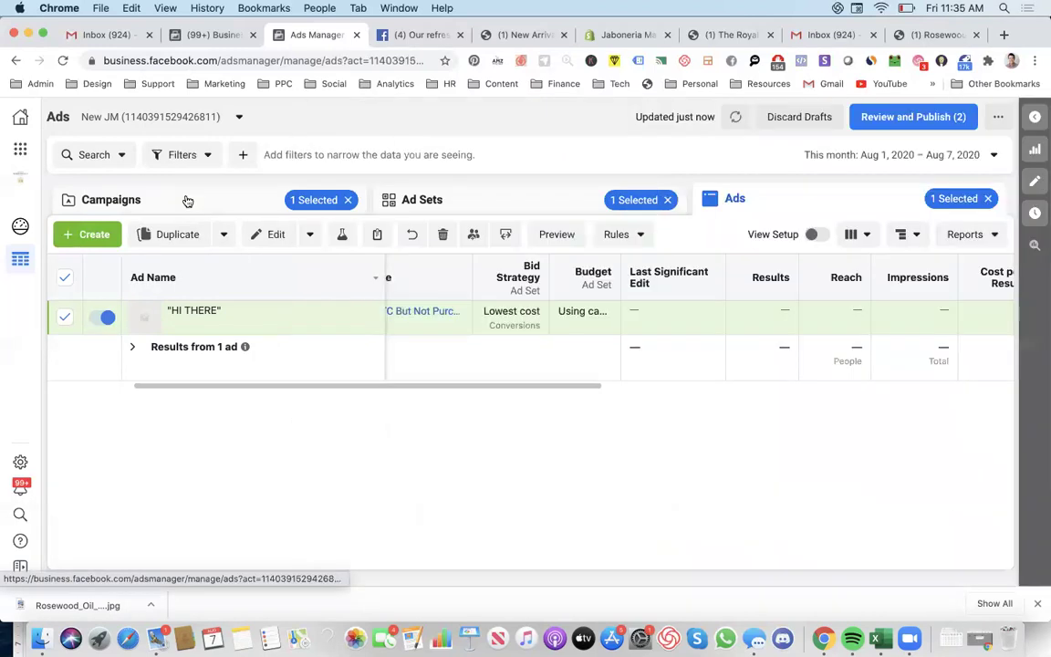
left_click(500, 193)
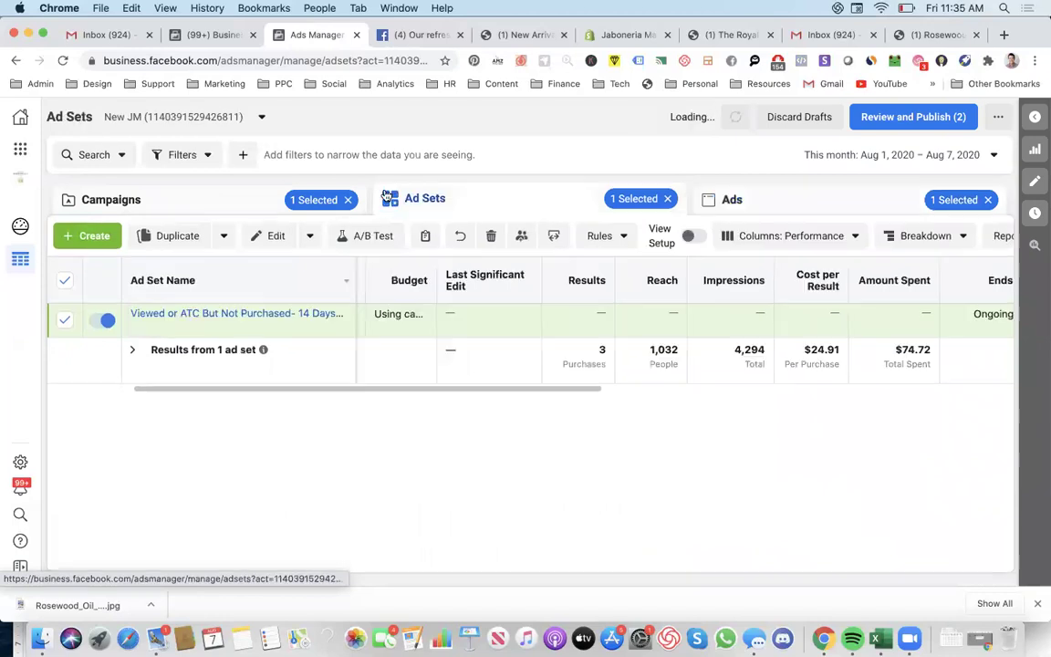
left_click(246, 203)
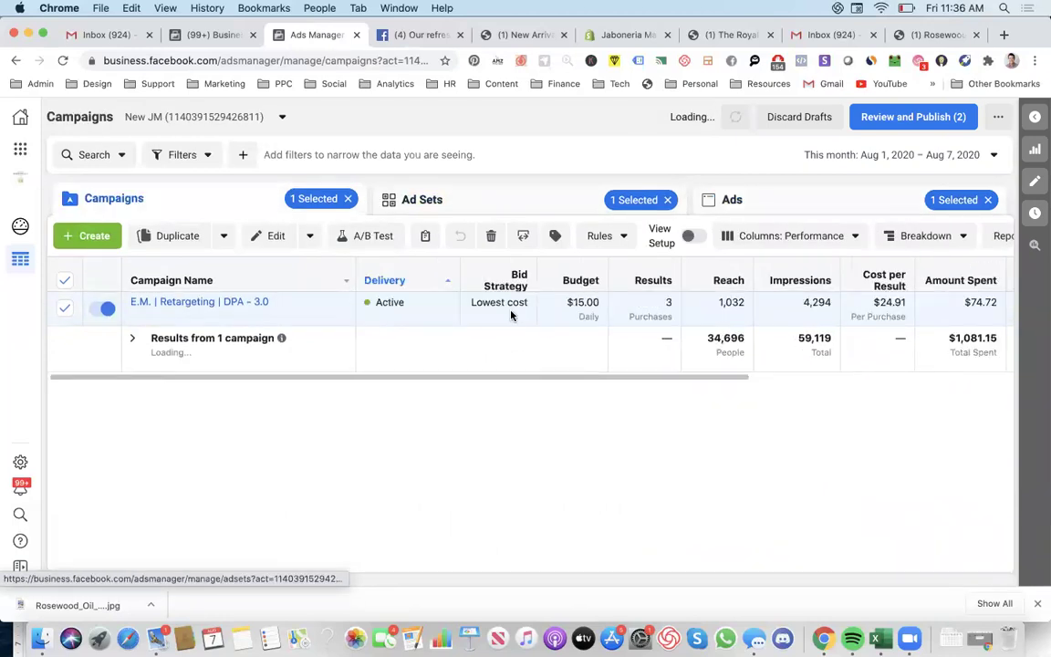
scroll(547, 306, "right", 2)
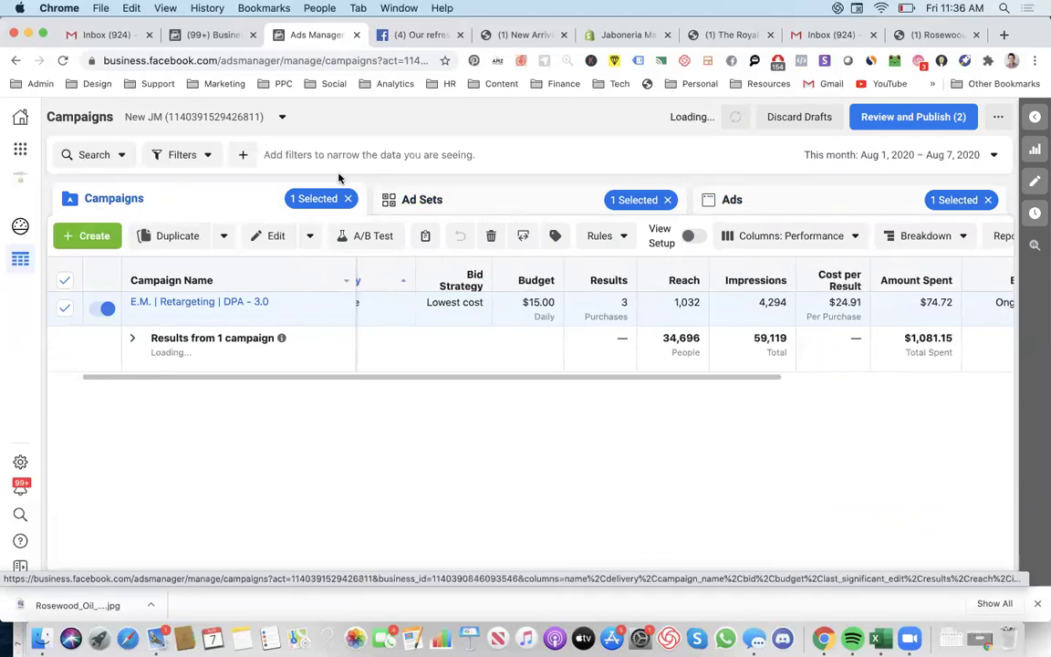
left_click(984, 199)
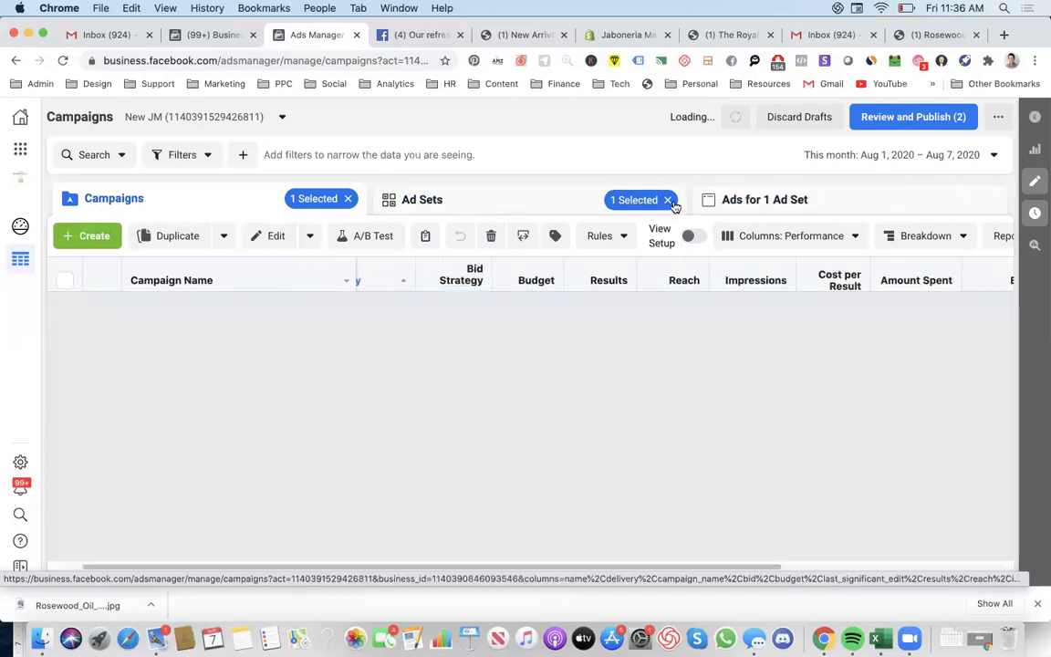
left_click(669, 200)
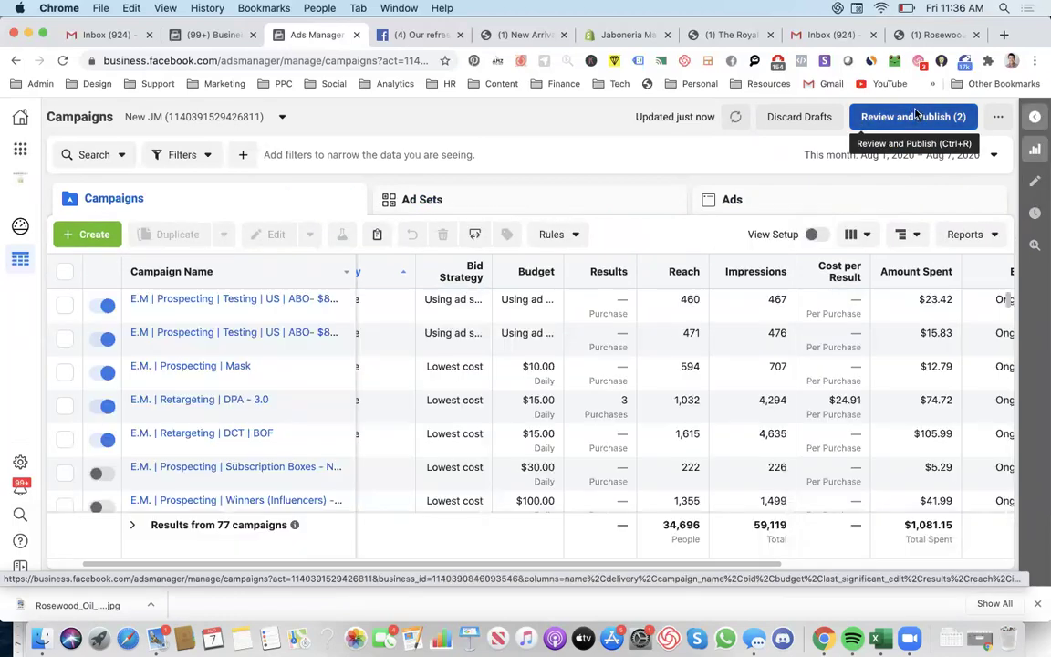
Step: Review the draft items and publish the new "Viewed or ATC But Not Purchased- 14 Days - Copy" ad set with its ad
left_click(916, 113)
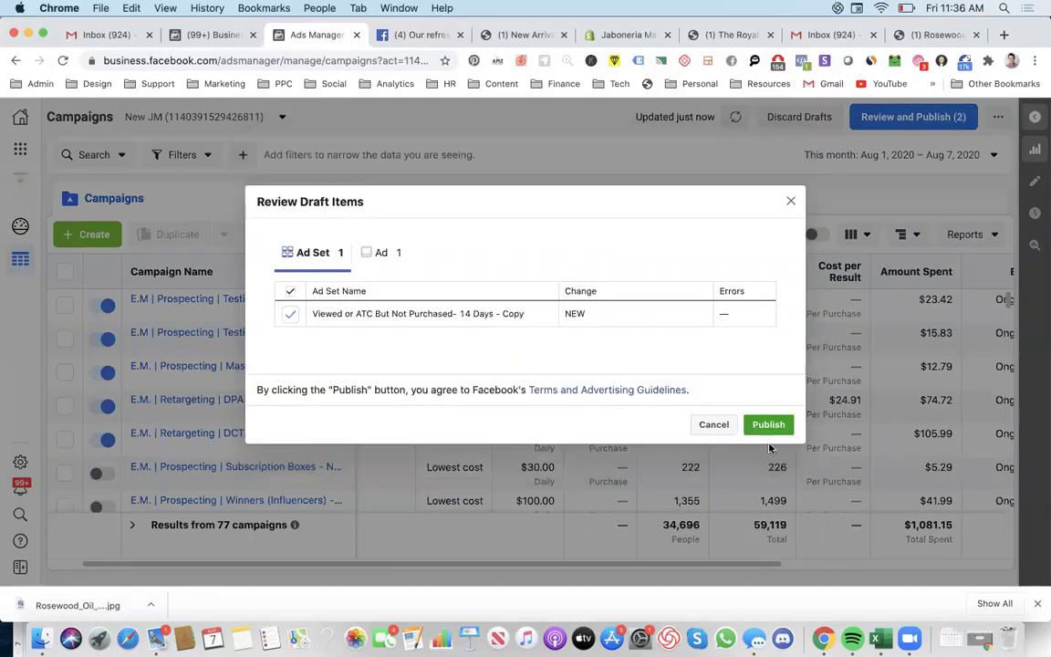
left_click(762, 427)
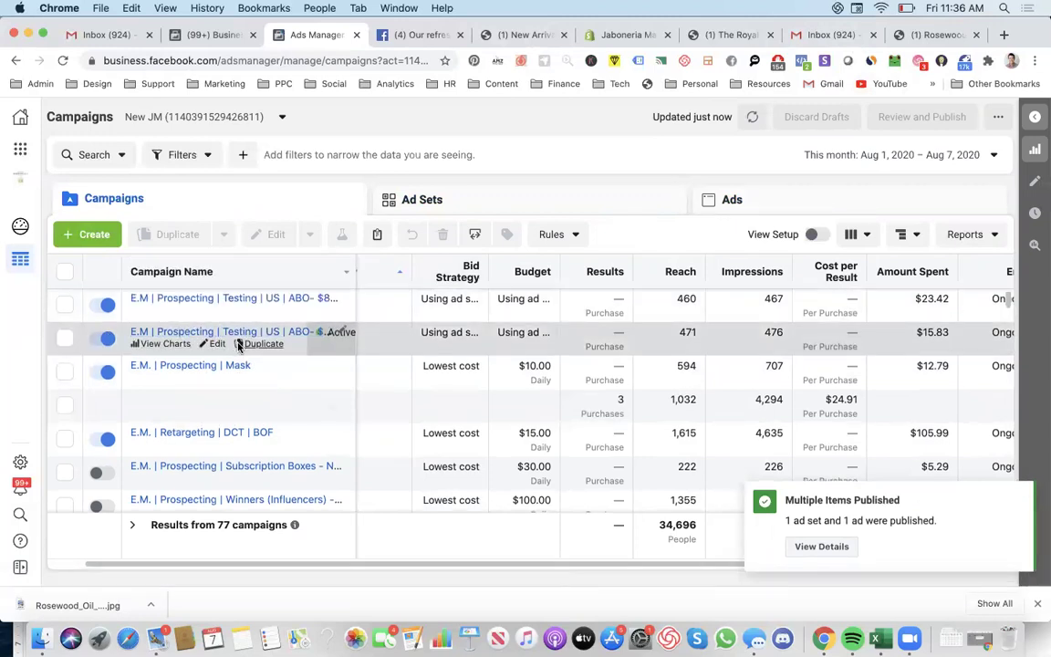
Step: Open the second "E.M | Prospecting | Testing | US | ABO" campaign and examine its ad sets' budgets, spend, link clicks and purchases
scroll(235, 345, "down", 5)
scroll(236, 346, "up", 5)
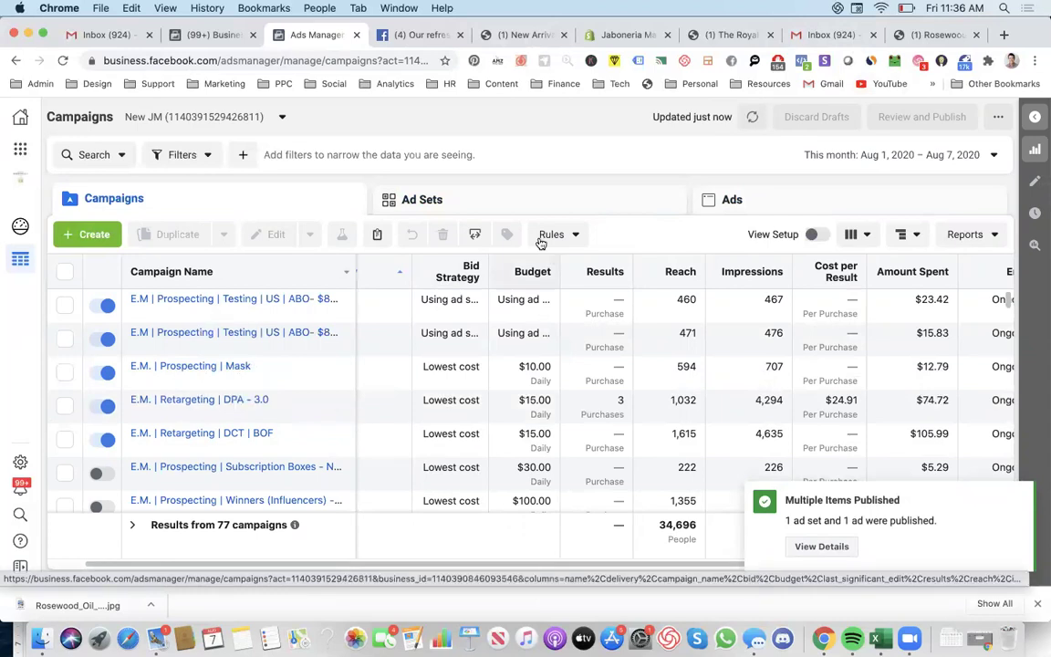
left_click(303, 339)
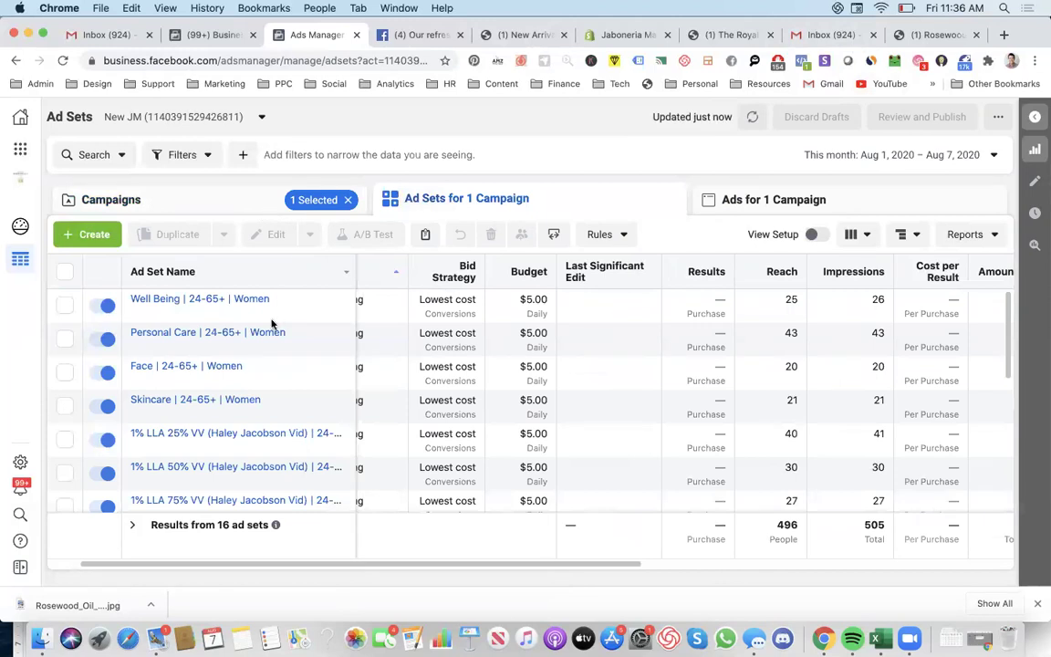
scroll(269, 335, "down", 2)
scroll(268, 337, "down", 5)
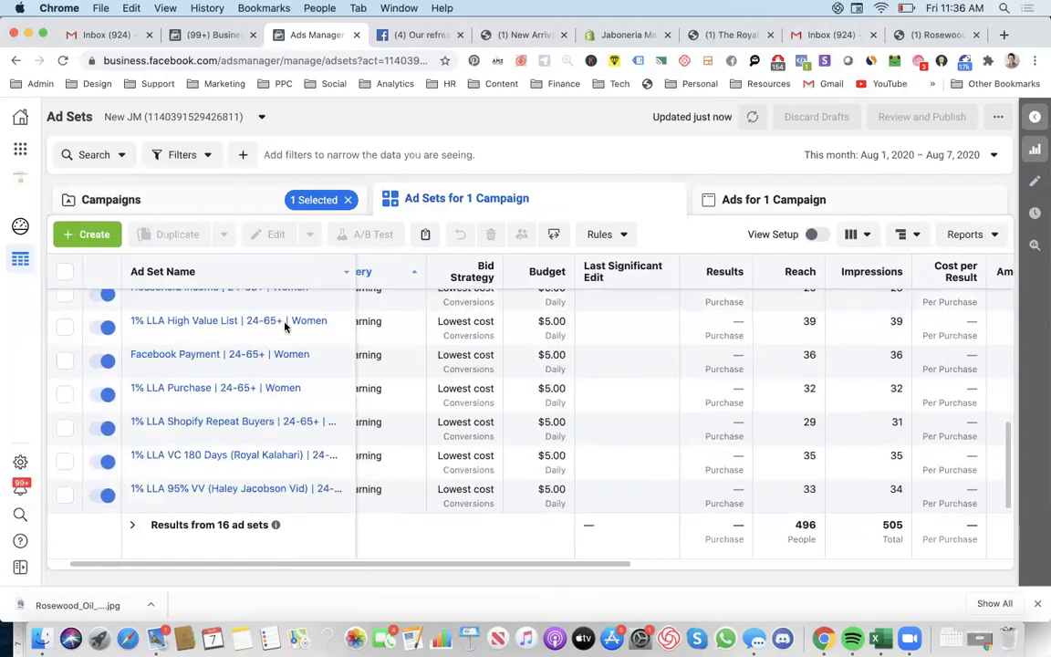
scroll(301, 383, "right", 10)
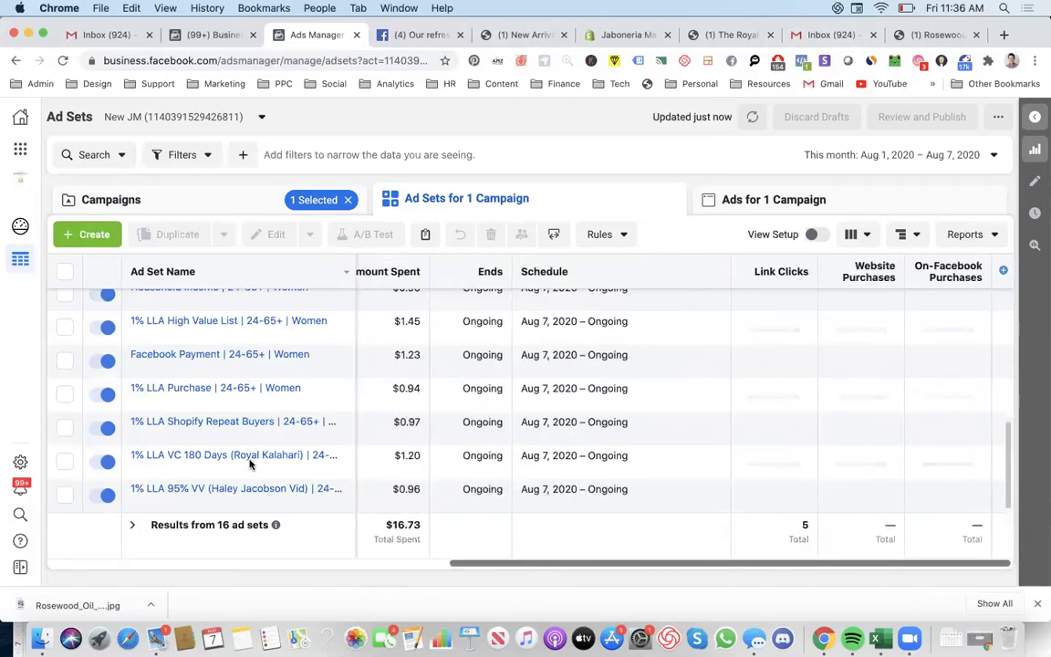
mouse_move(251, 464)
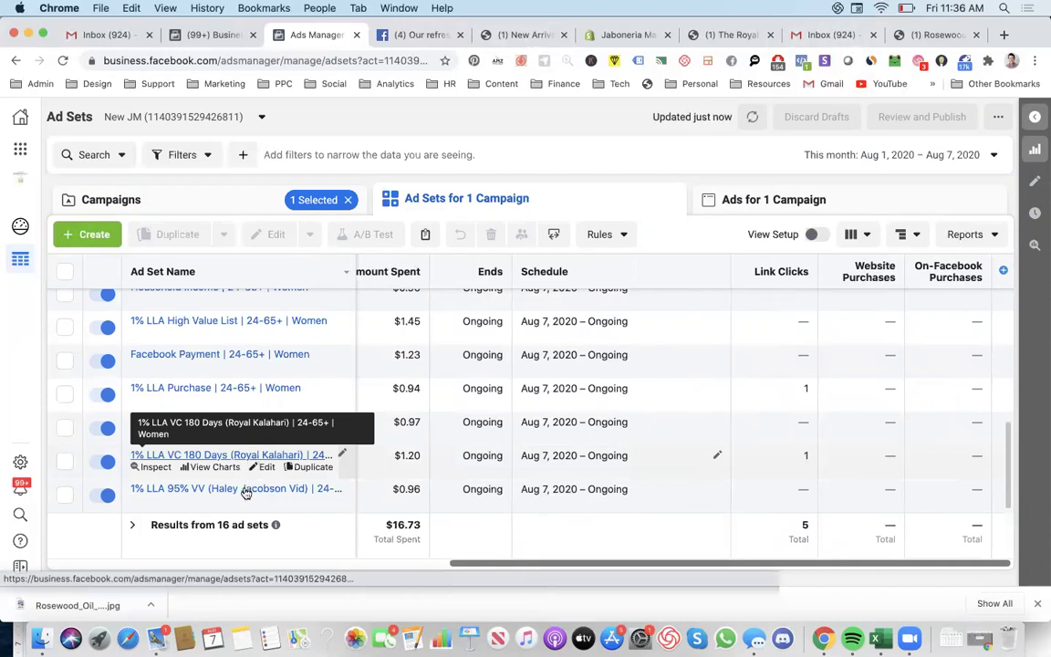
mouse_move(247, 492)
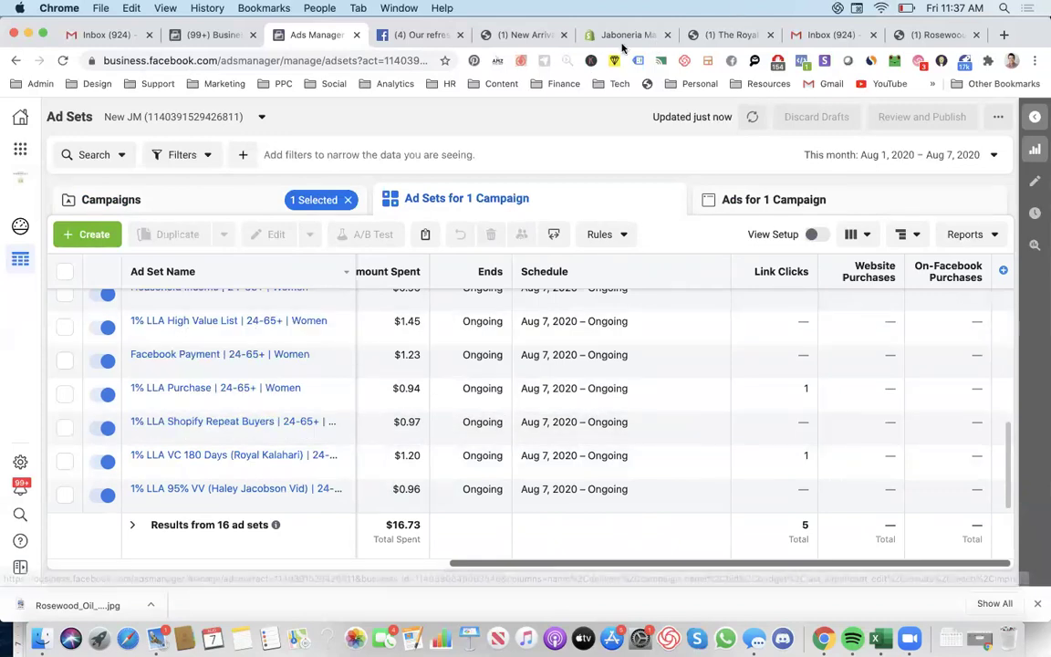
Step: Switch to the Jaboneria Marianella Shopify admin and examine sales, sessions and orders on the analytics overview dashboard
left_click(624, 34)
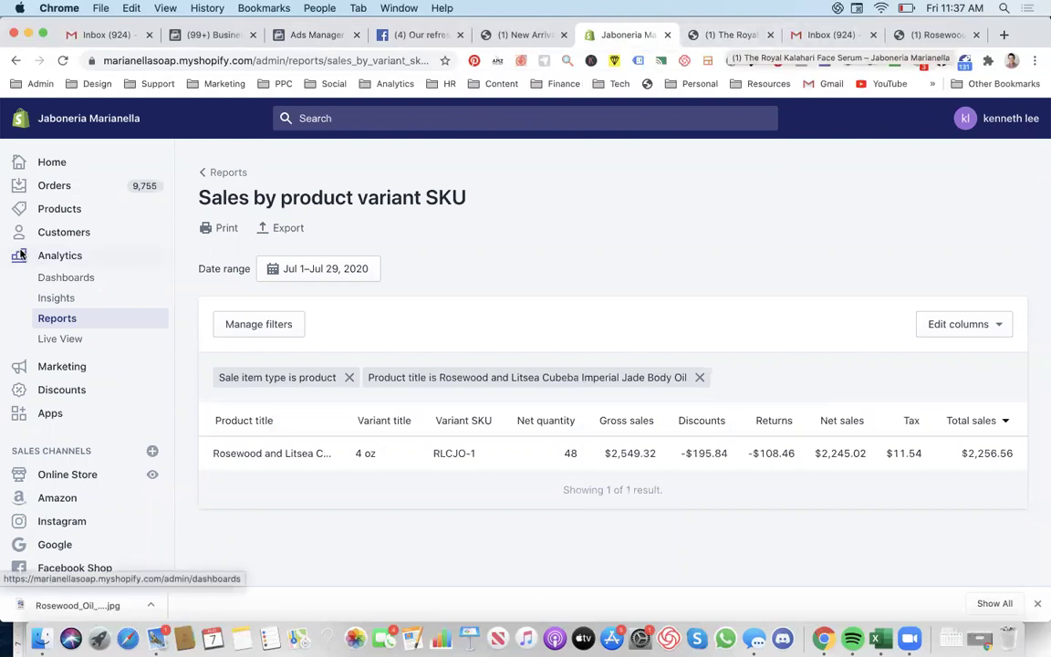
left_click(63, 273)
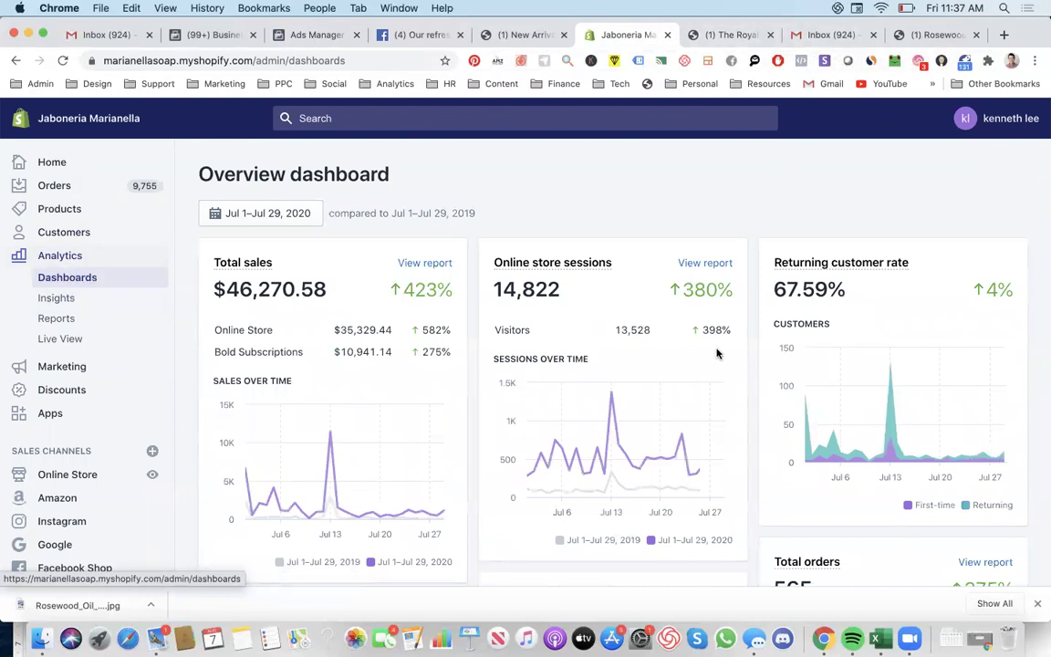
scroll(718, 354, "down", 3)
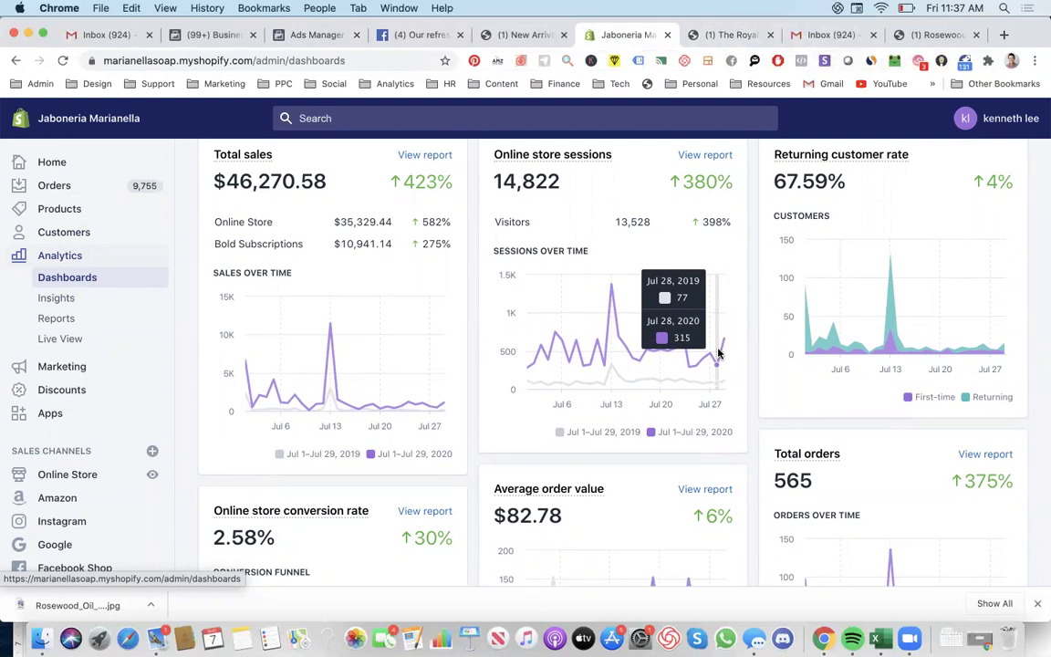
Step: Examine the conversion funnel, average order value and total orders on the Shopify analytics dashboard
scroll(692, 398, "down", 6)
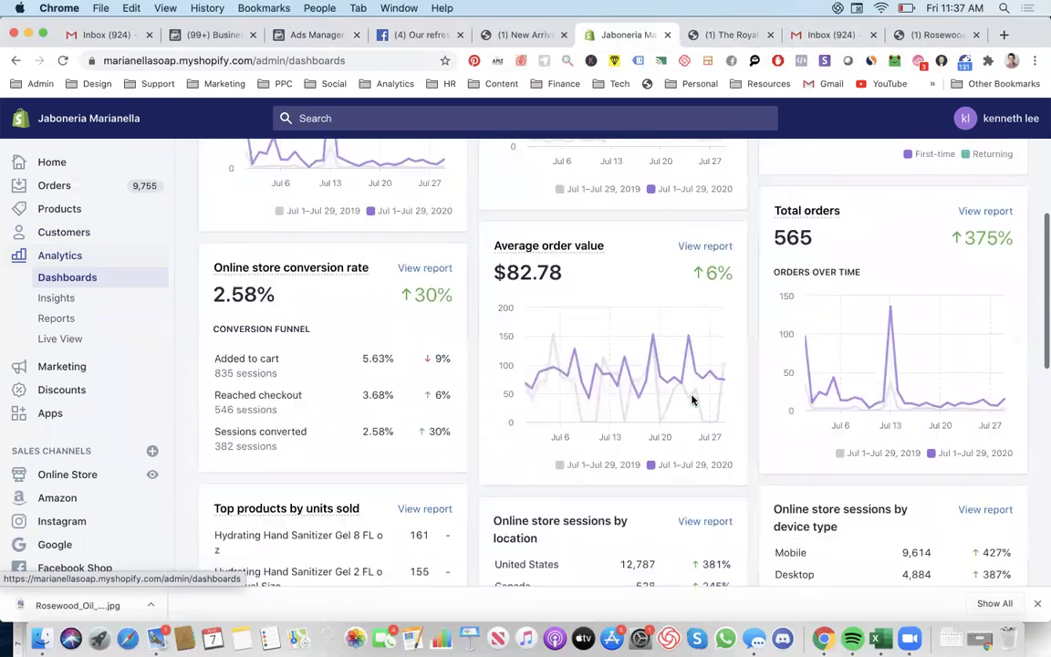
scroll(694, 399, "up", 9)
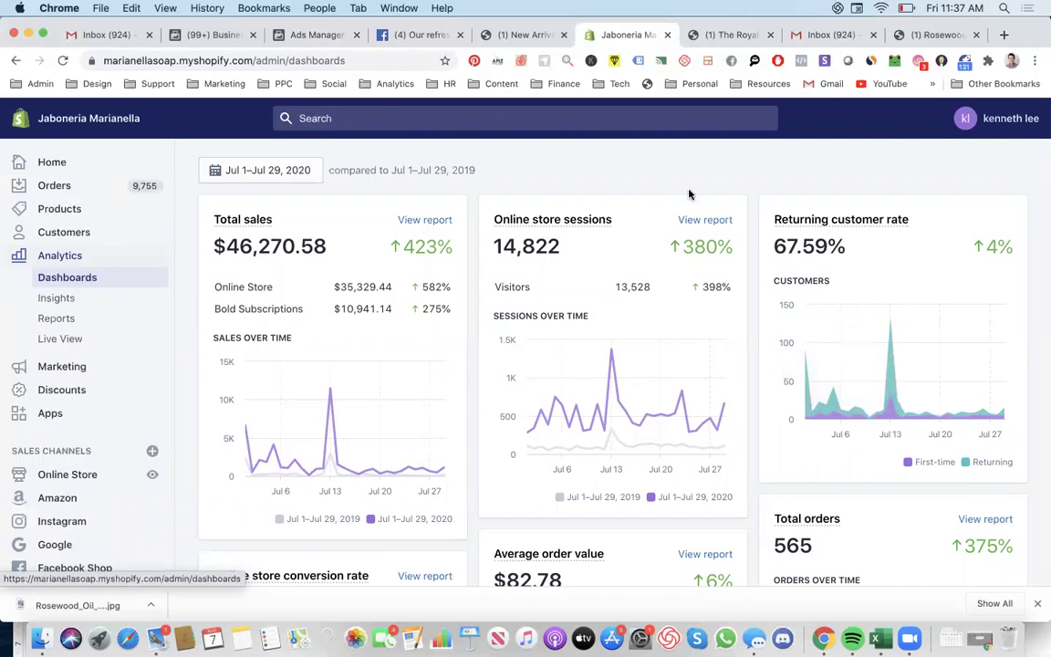
Step: Switch to Ads Manager and open the "E.M. | Retargeting | DPA - 3.0" campaign's ad sets
left_click(315, 35)
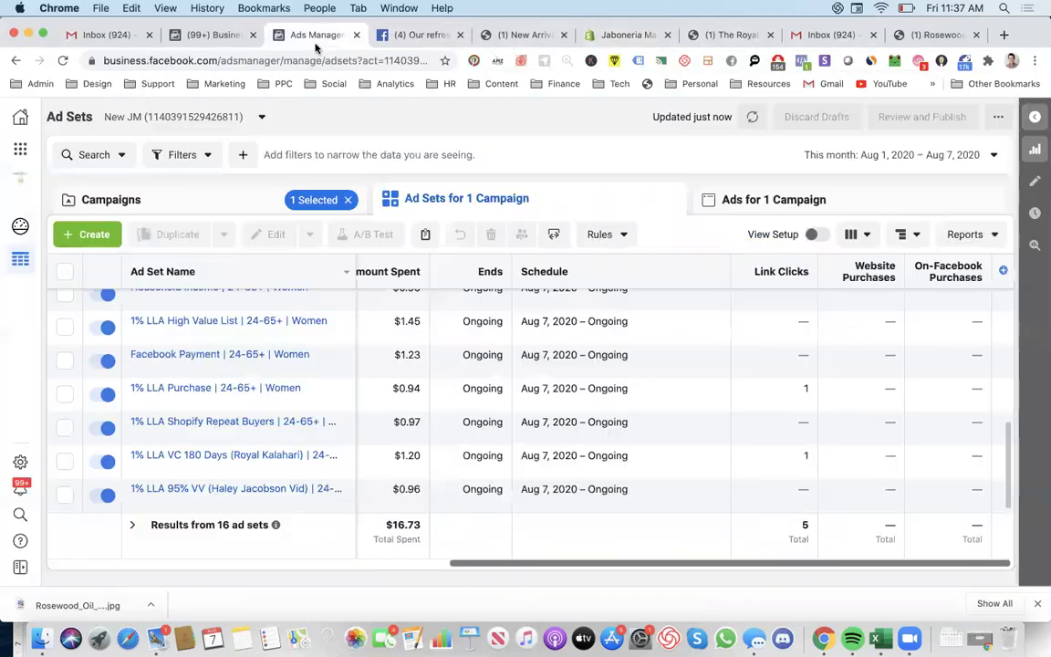
left_click(211, 199)
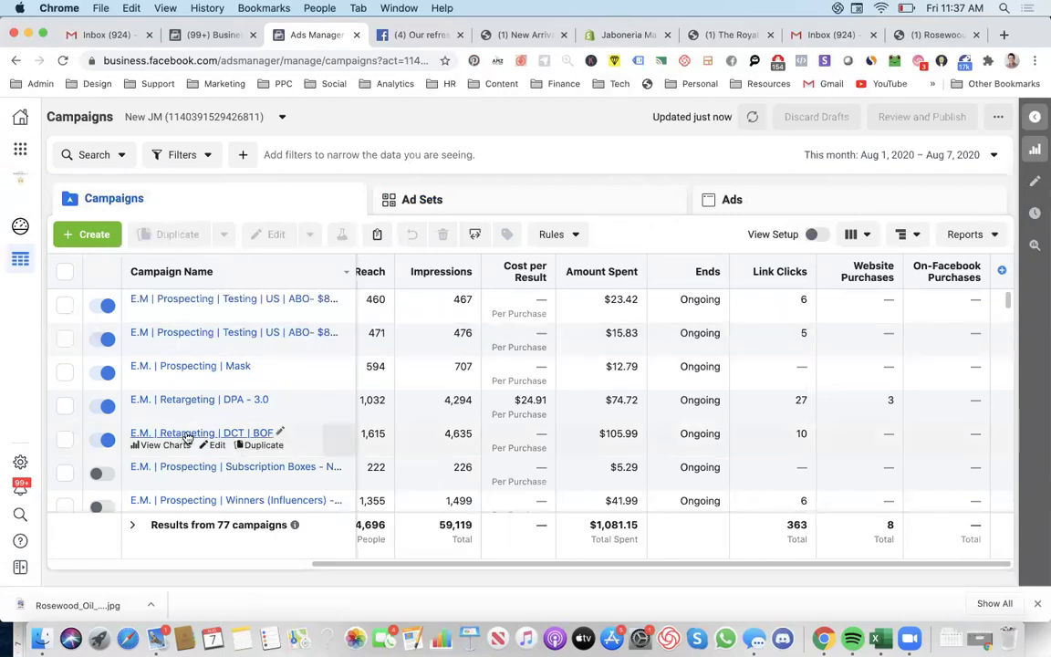
left_click(260, 399)
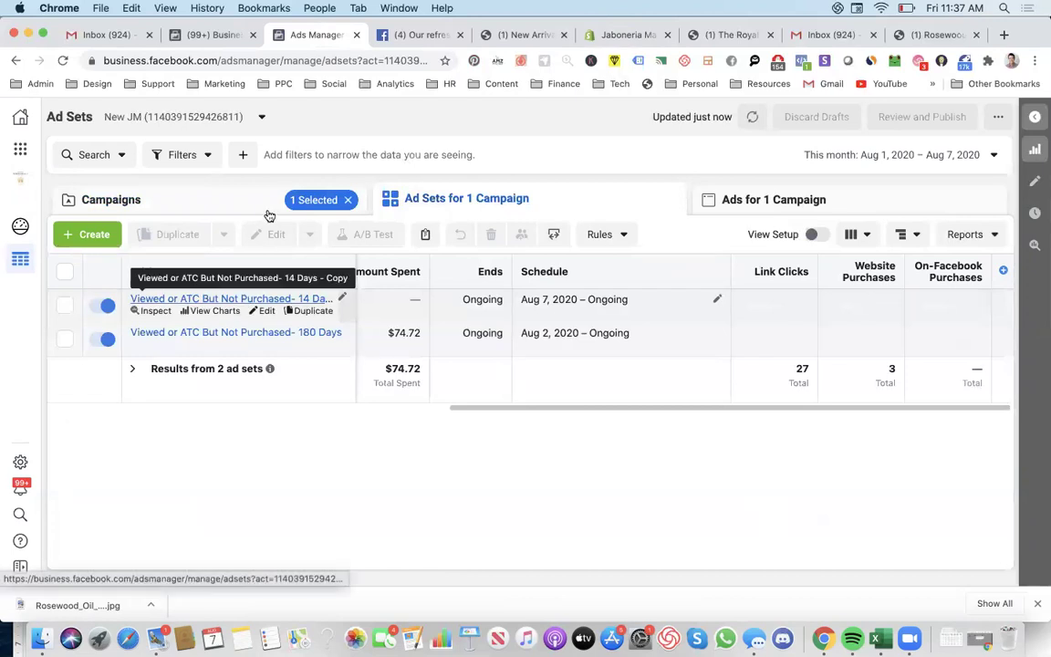
left_click(240, 183)
left_click(391, 181)
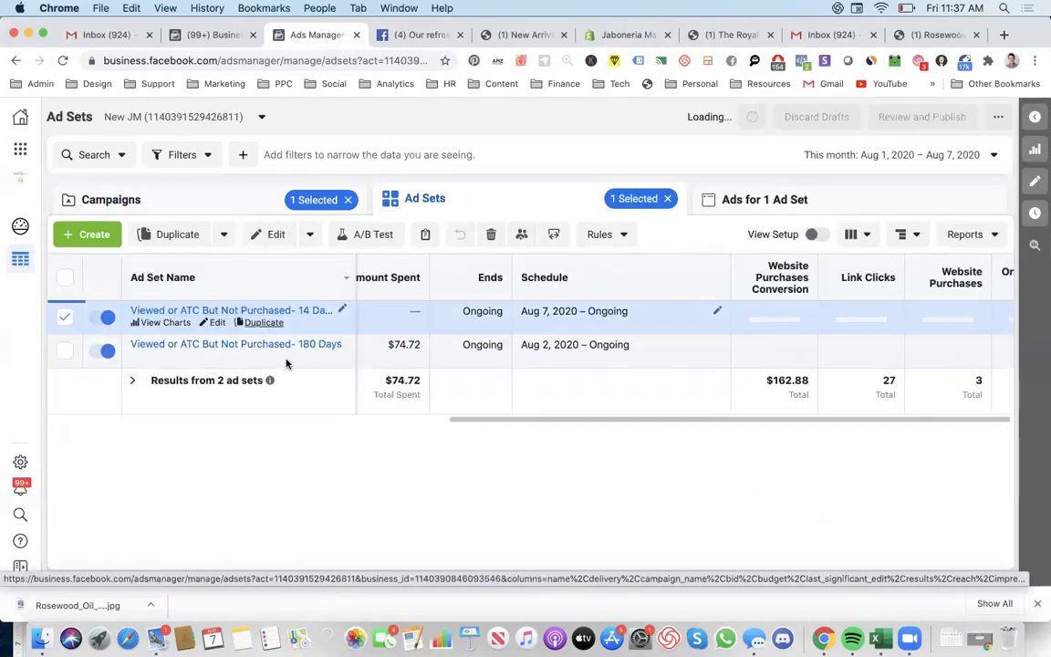
Step: Duplicate the 14 Days copy ad set once into a new catalog sales campaign named "E.M. | DPA | Cross Selling", keeping the Marianella Updated Catalog July 2020
left_click(263, 323)
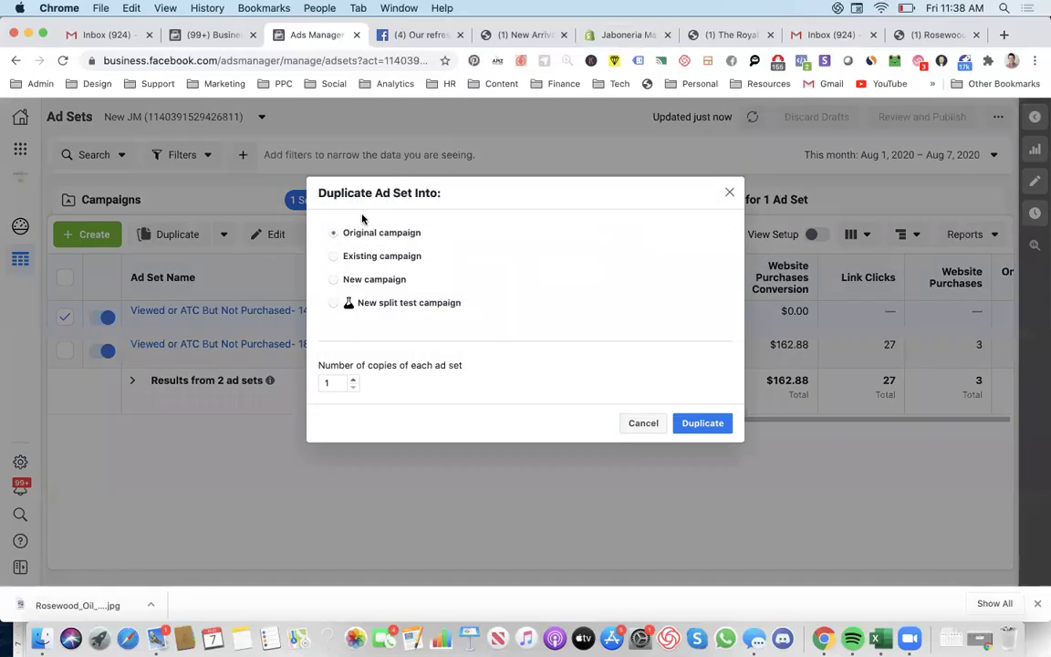
left_click(347, 279)
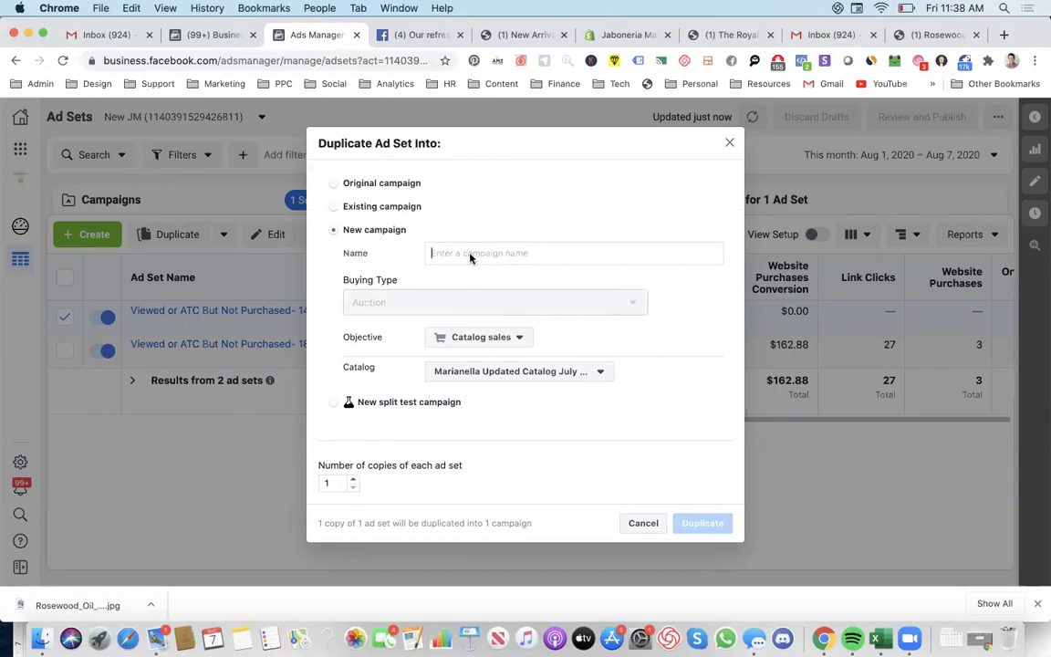
type("e")
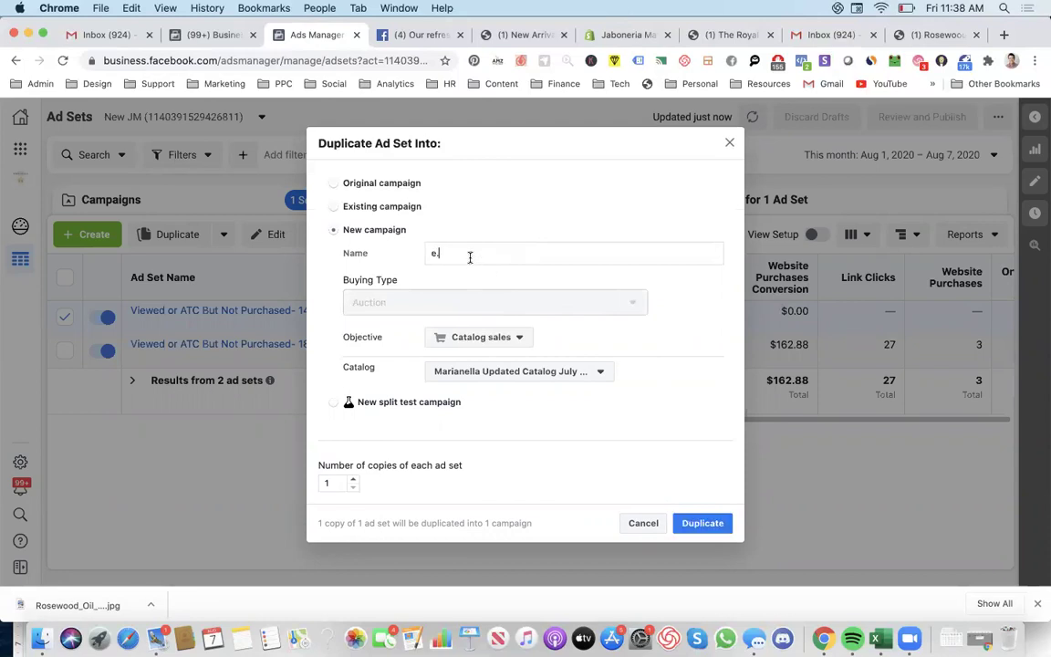
key("BackSpace")
type("E.M. | DPA | Cross Selling")
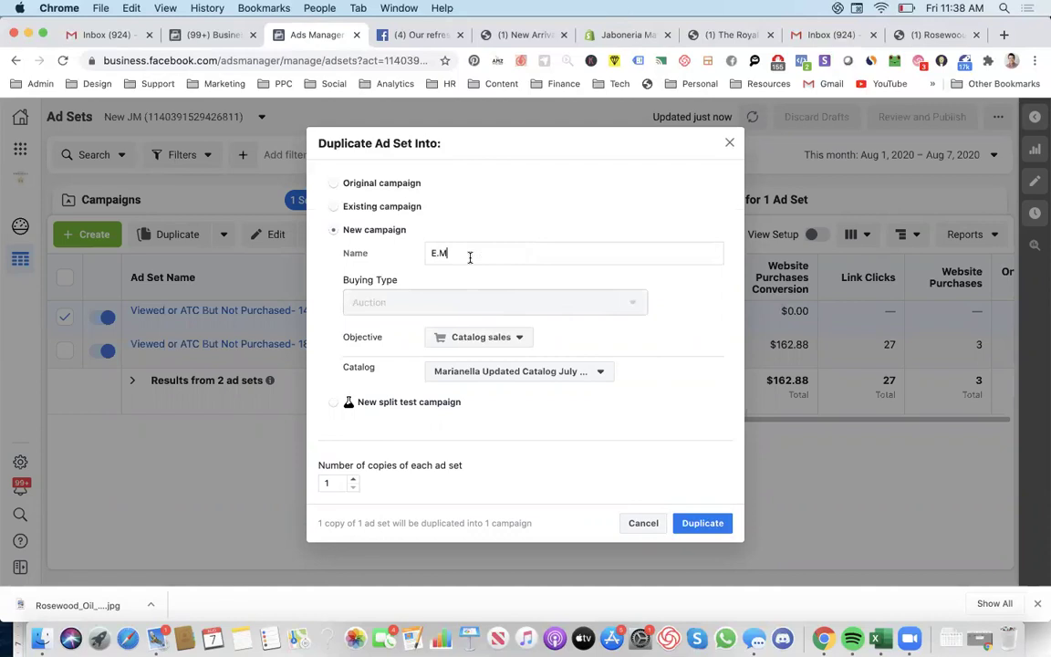
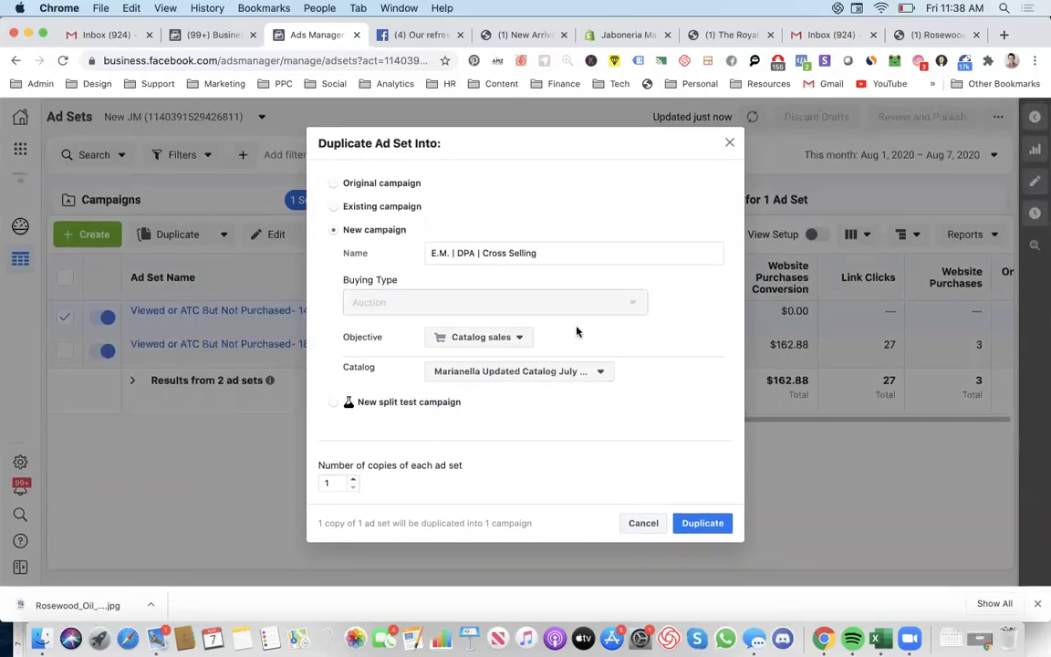
left_click(495, 373)
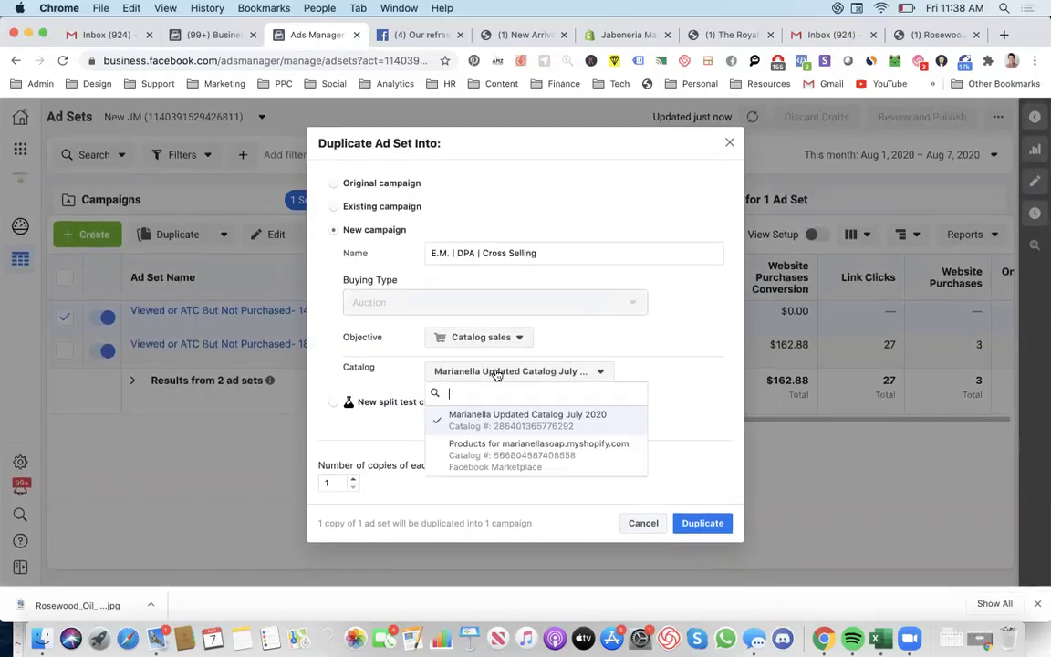
left_click(498, 373)
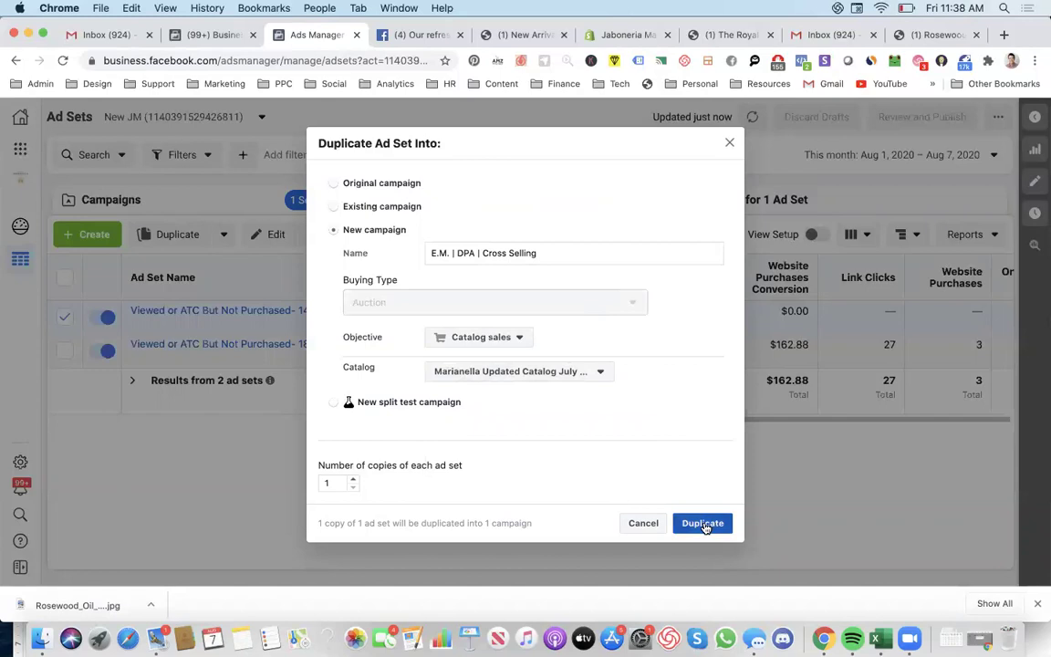
left_click(702, 525)
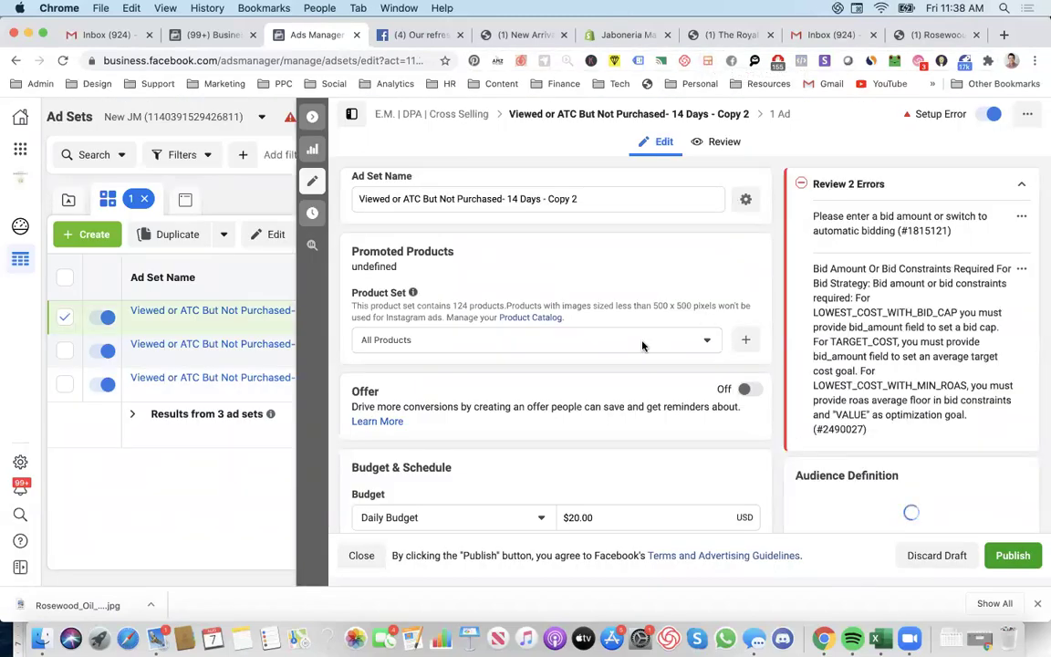
Step: Change the duplicated ad set's audience to Cross-Sell Products with All Products as the purchased product set
scroll(642, 345, "down", 3)
scroll(642, 345, "down", 10)
scroll(638, 349, "up", 3)
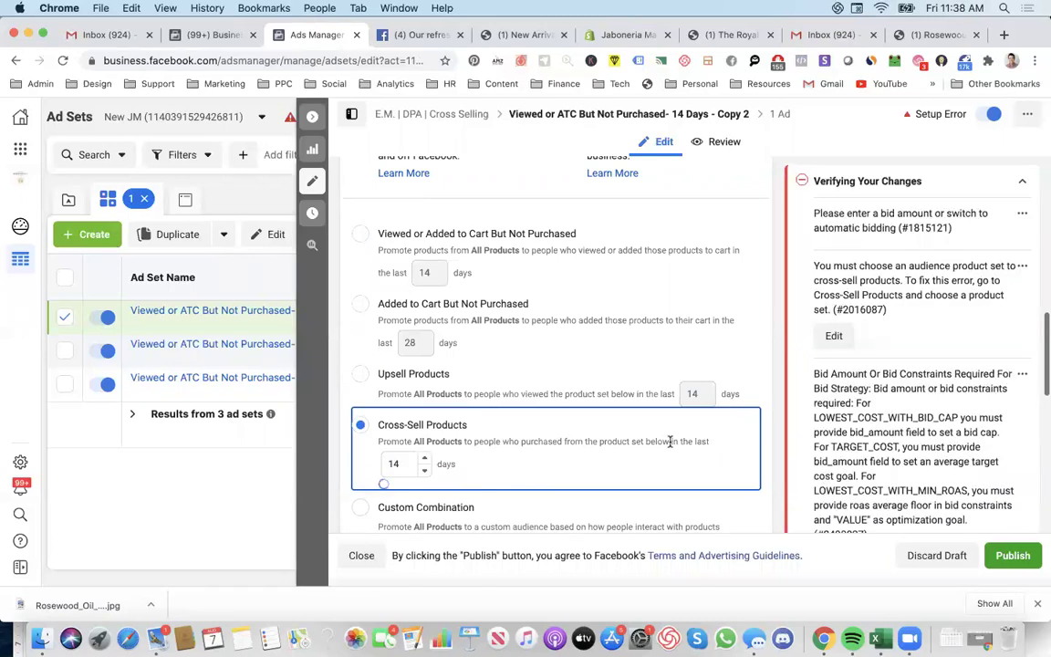
scroll(664, 460, "down", 2)
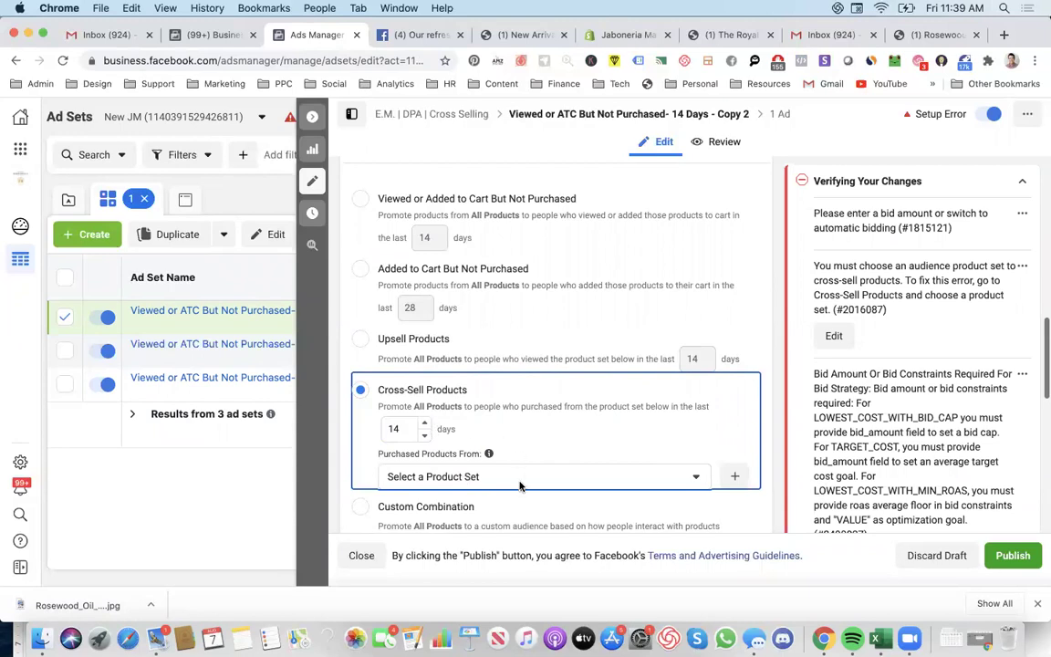
left_click(692, 477)
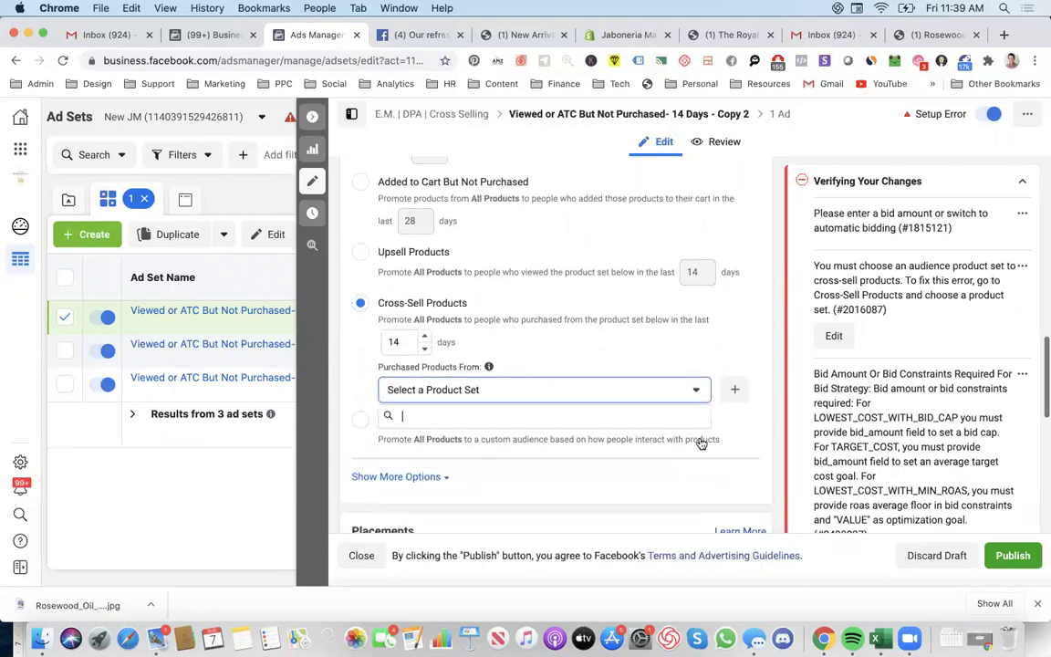
left_click(694, 390)
Step: Switch to the Shopify dashboard and examine the returning customer rate, its definition and the split of first-time and returning customers
left_click(611, 37)
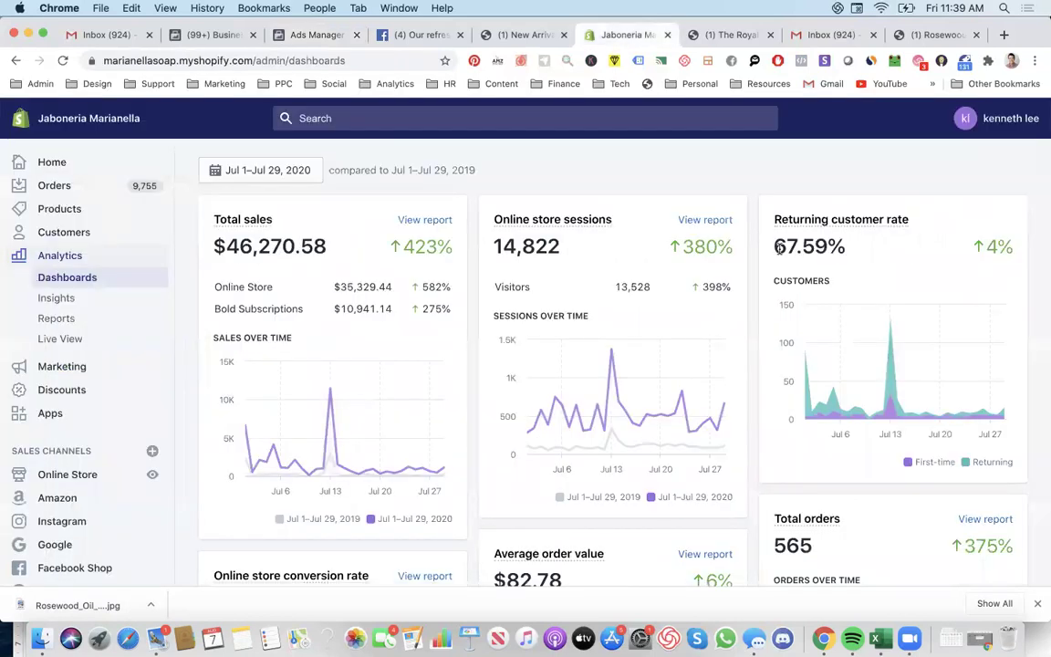
mouse_move(851, 223)
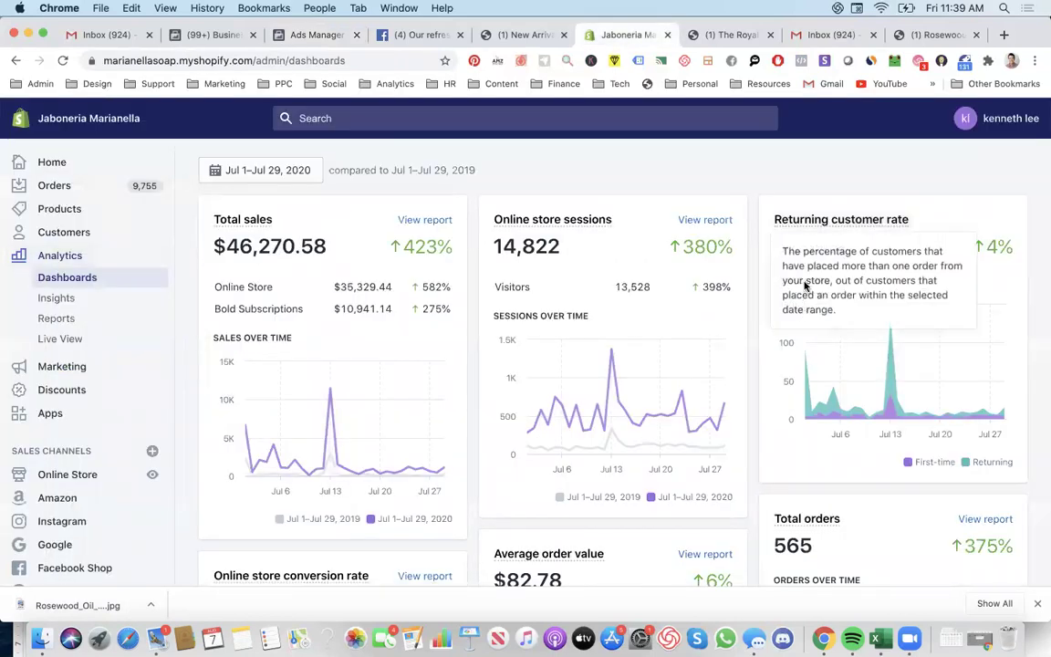
mouse_move(901, 415)
mouse_move(639, 359)
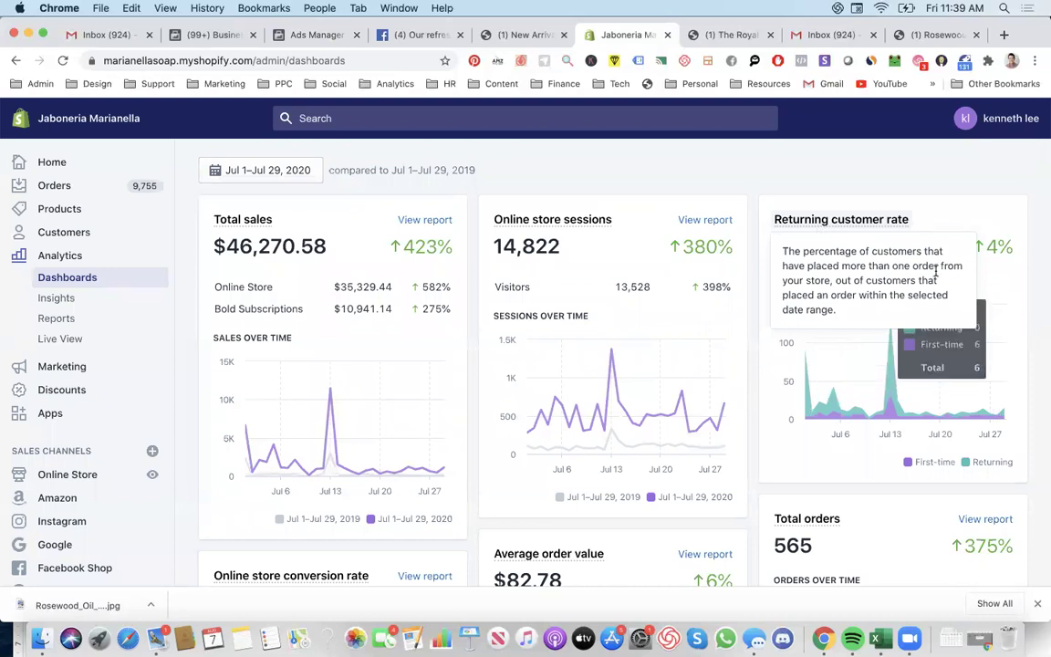
mouse_move(839, 392)
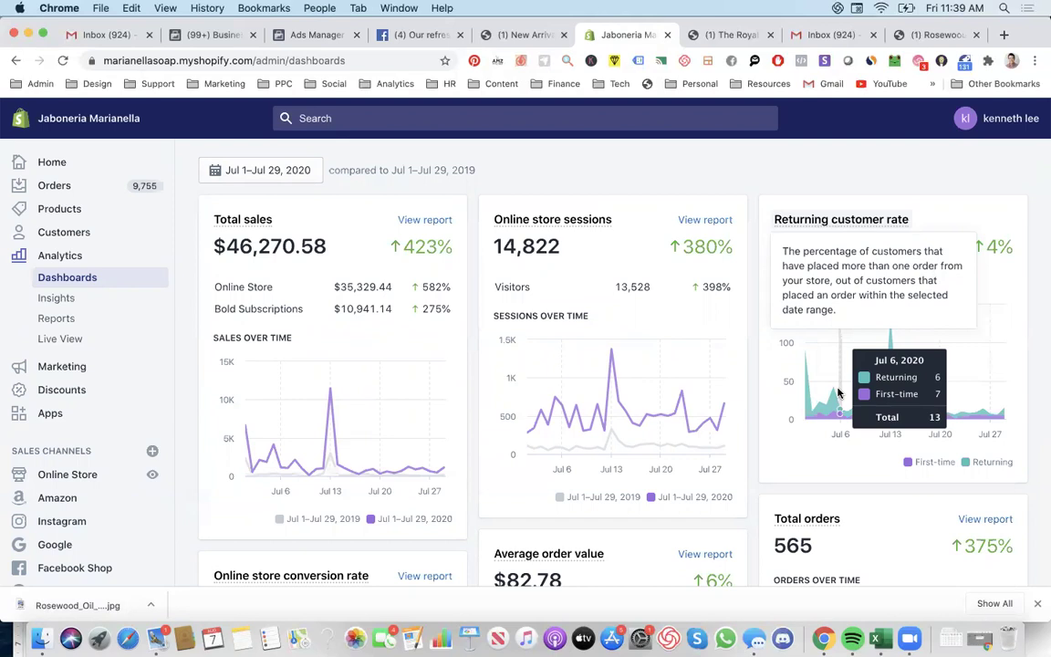
scroll(639, 228, "down", 1)
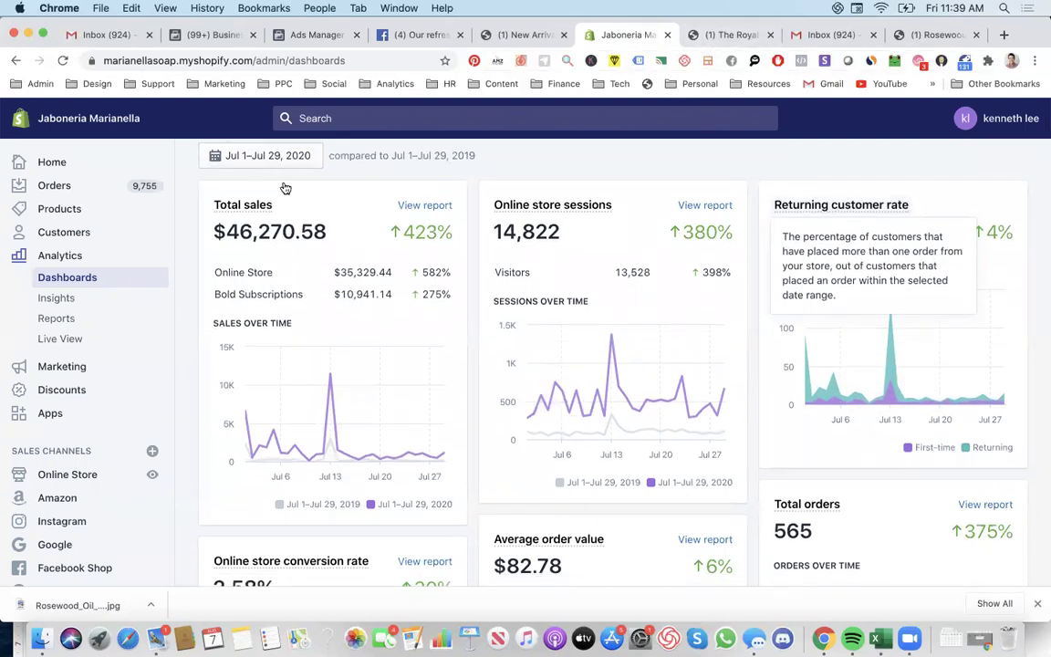
left_click(278, 156)
left_click(290, 154)
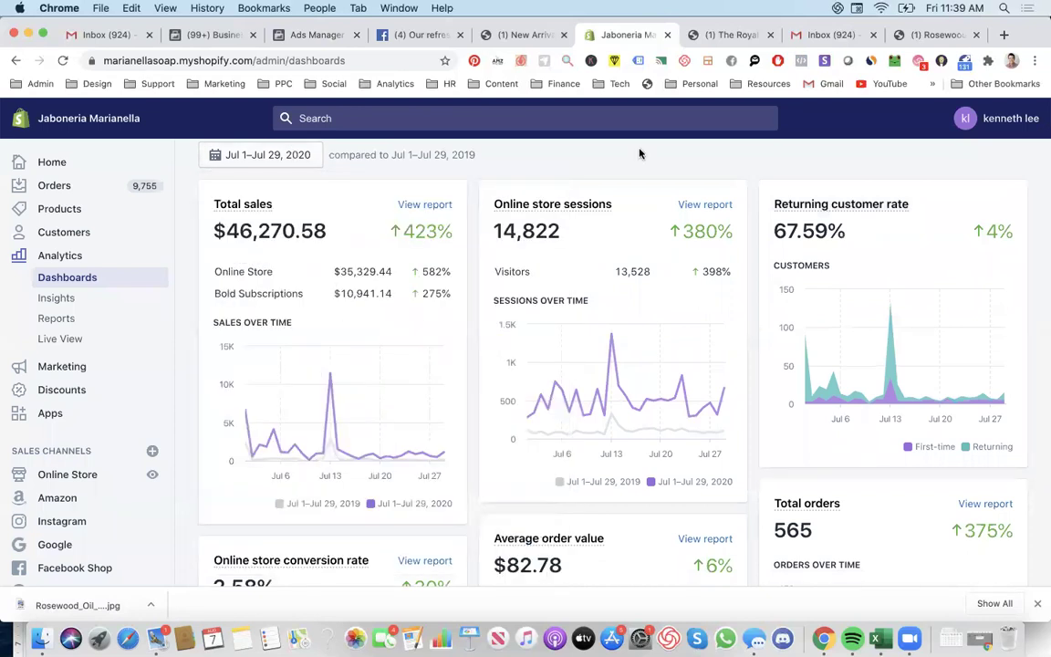
left_click(707, 34)
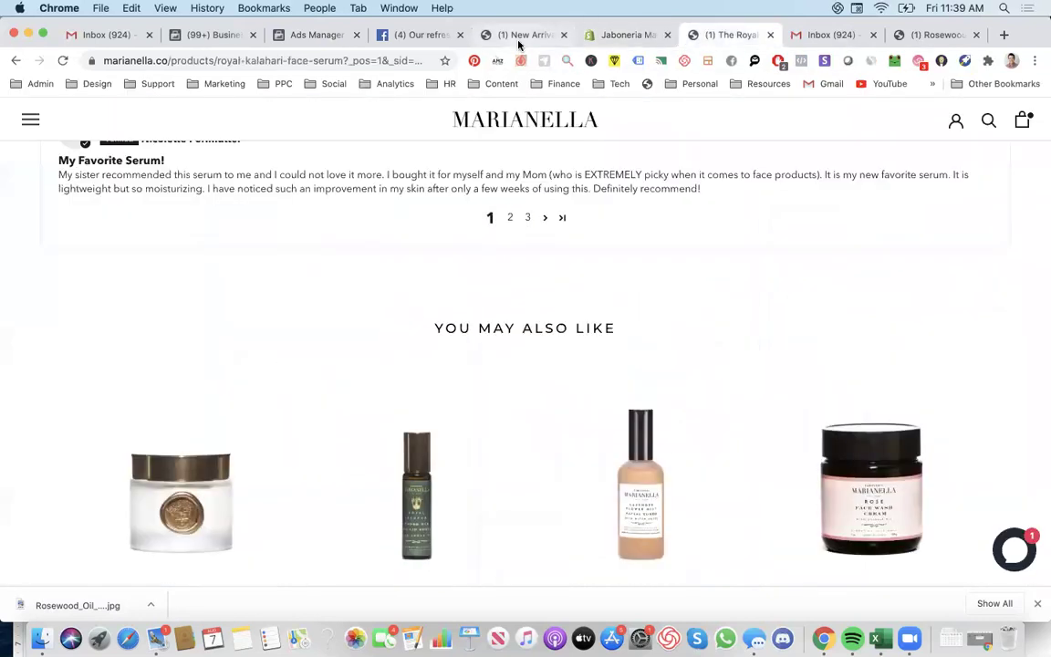
Step: Return to Ads Manager and set the Cross-Sell Products purchase window to 28 days
left_click(321, 35)
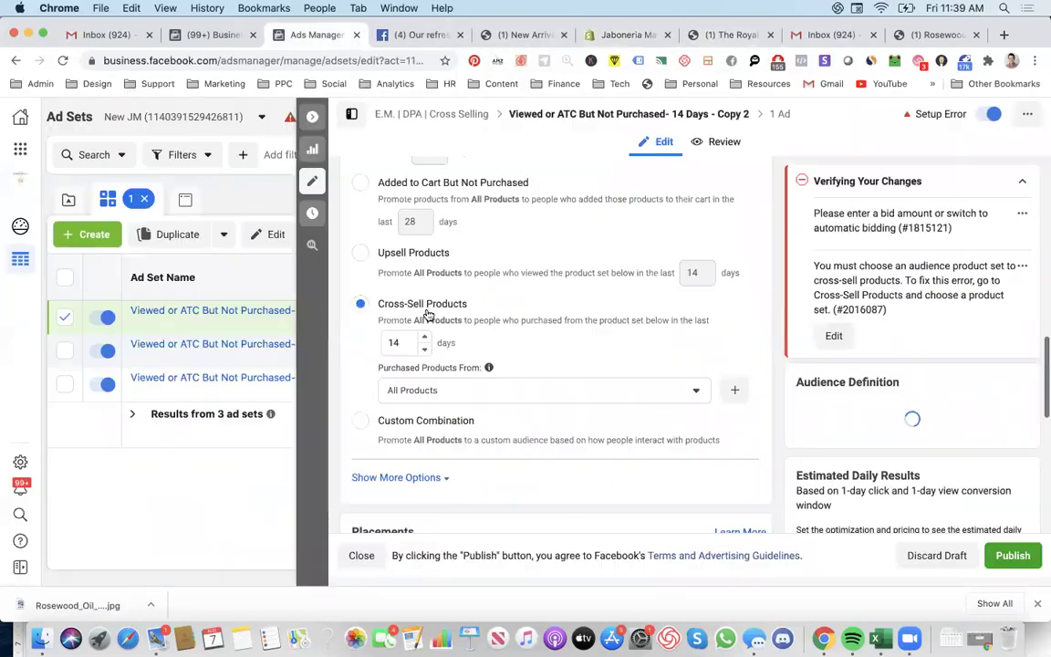
left_click(397, 343)
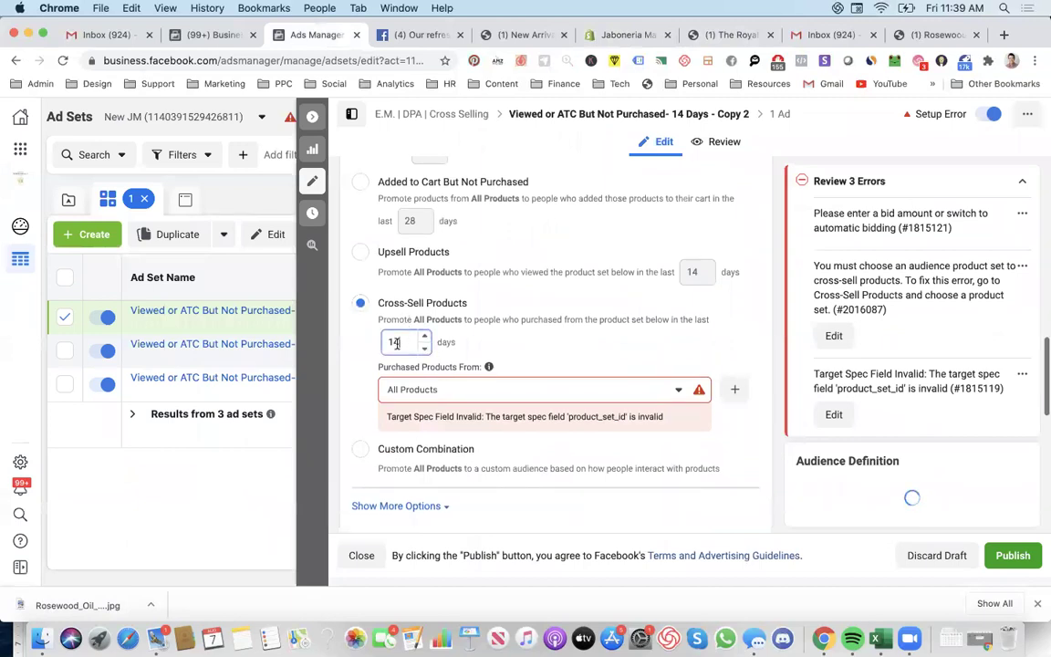
key("BackSpace")
type("12")
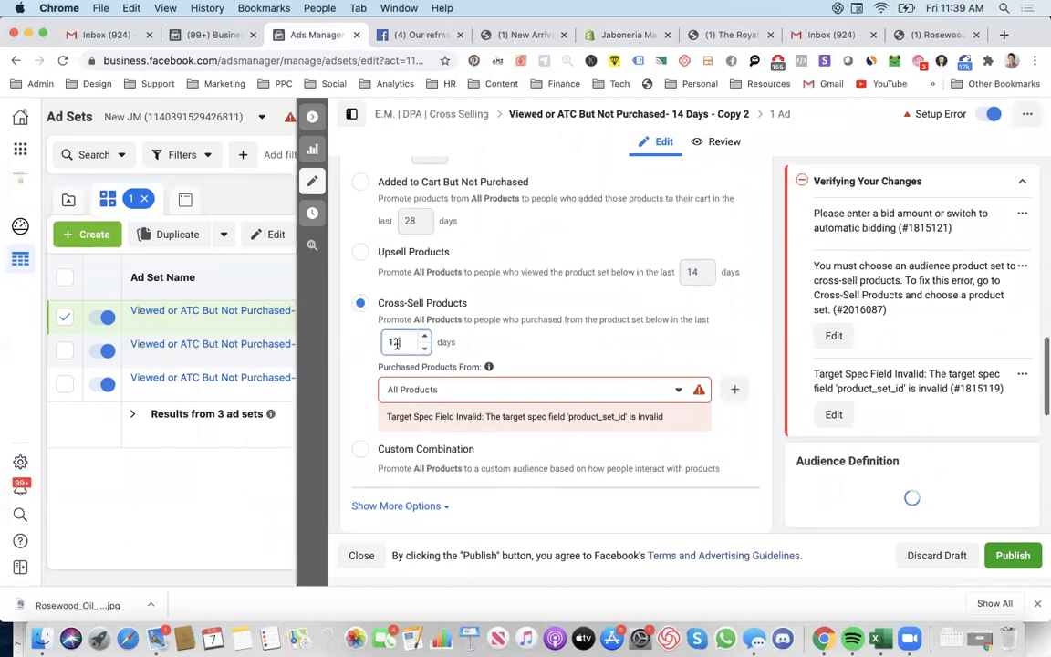
type("8")
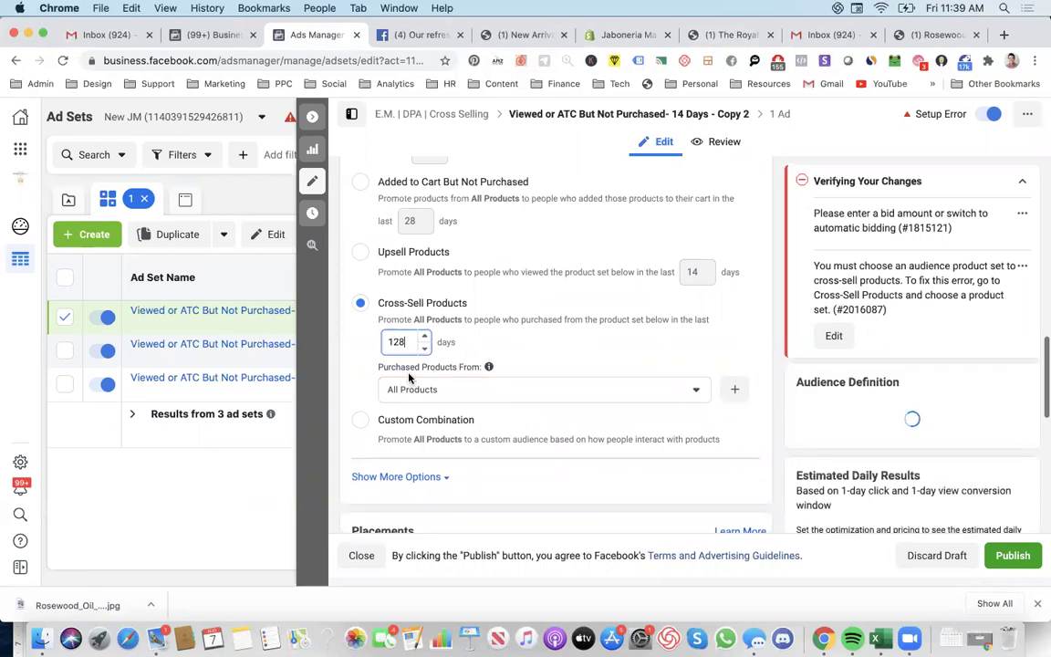
key("BackSpace")
key("BackSpace")
type("28")
left_click(411, 366)
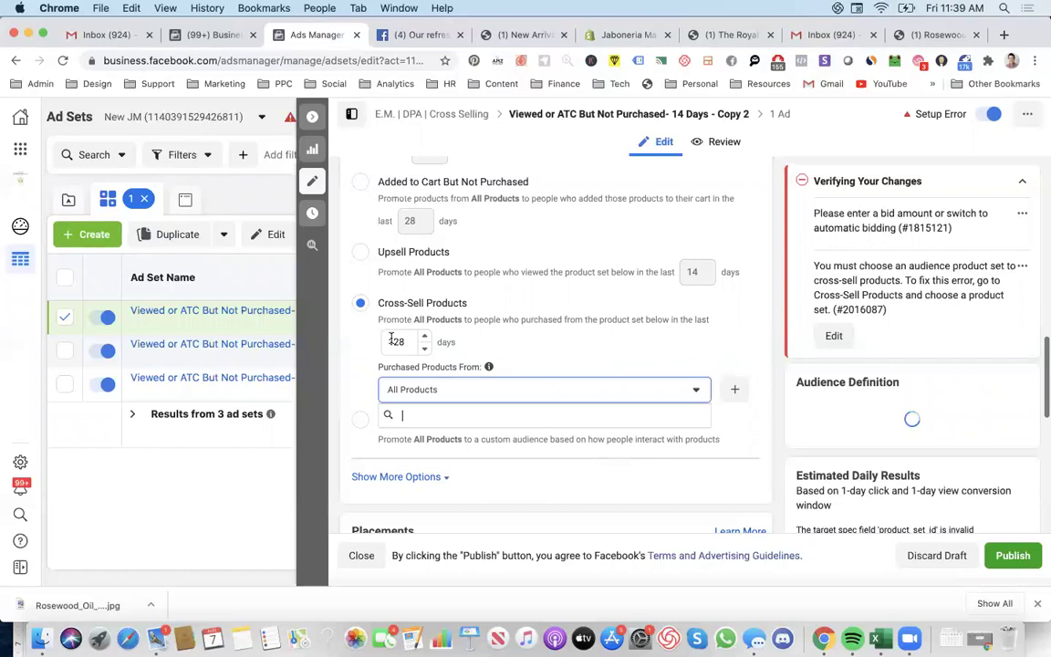
key("BackSpace")
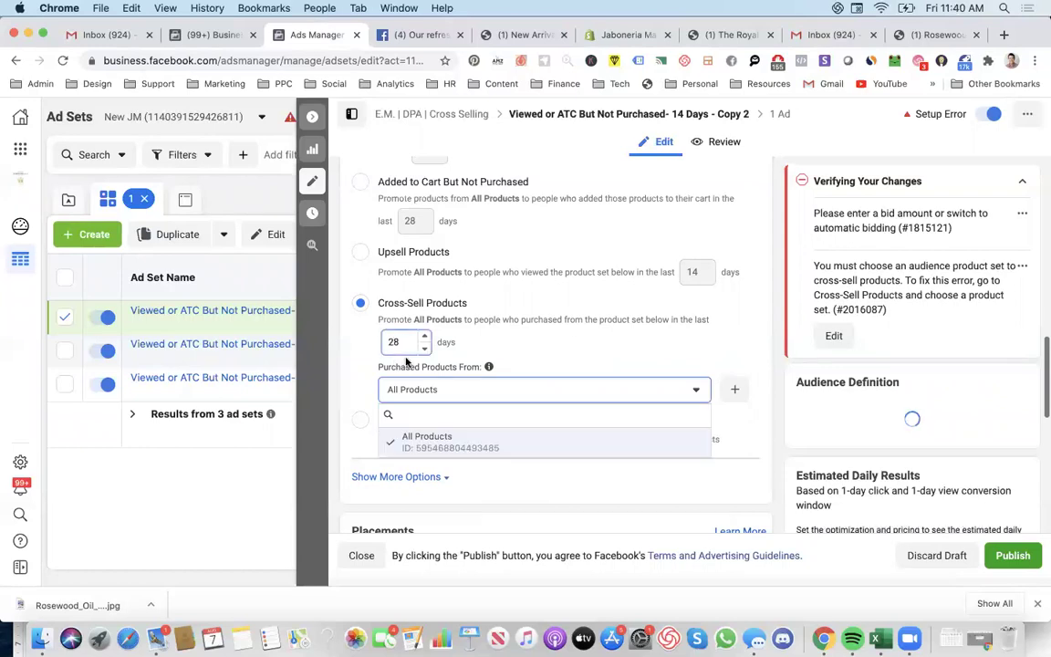
Step: Expand the additional audience options and examine the custom audience, location, age, gender and detailed targeting settings
scroll(577, 417, "down", 3)
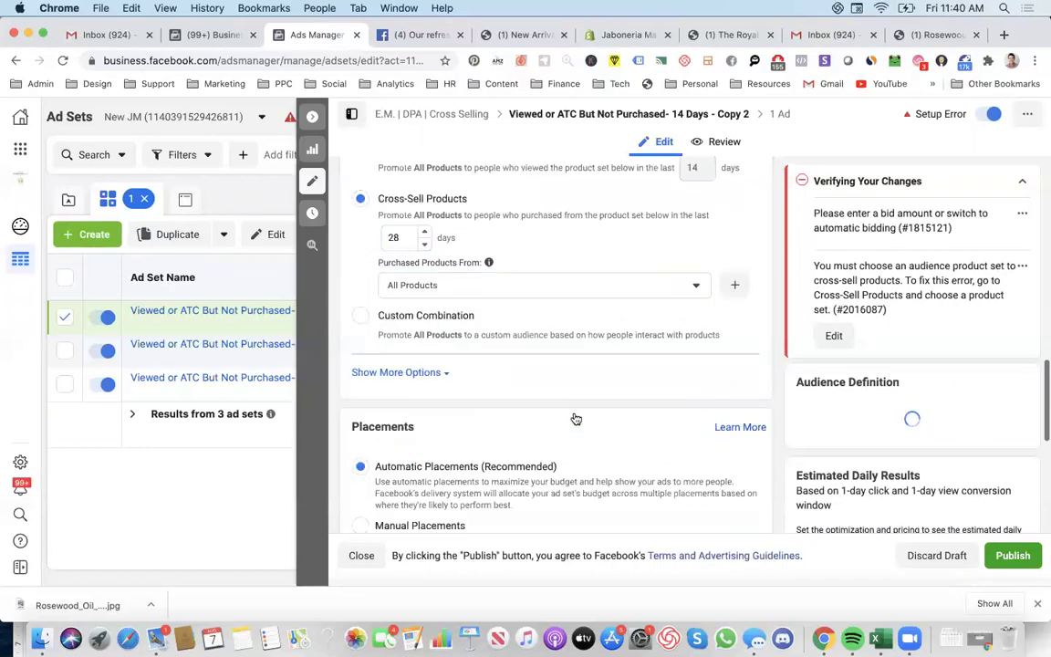
left_click(435, 374)
scroll(545, 403, "down", 5)
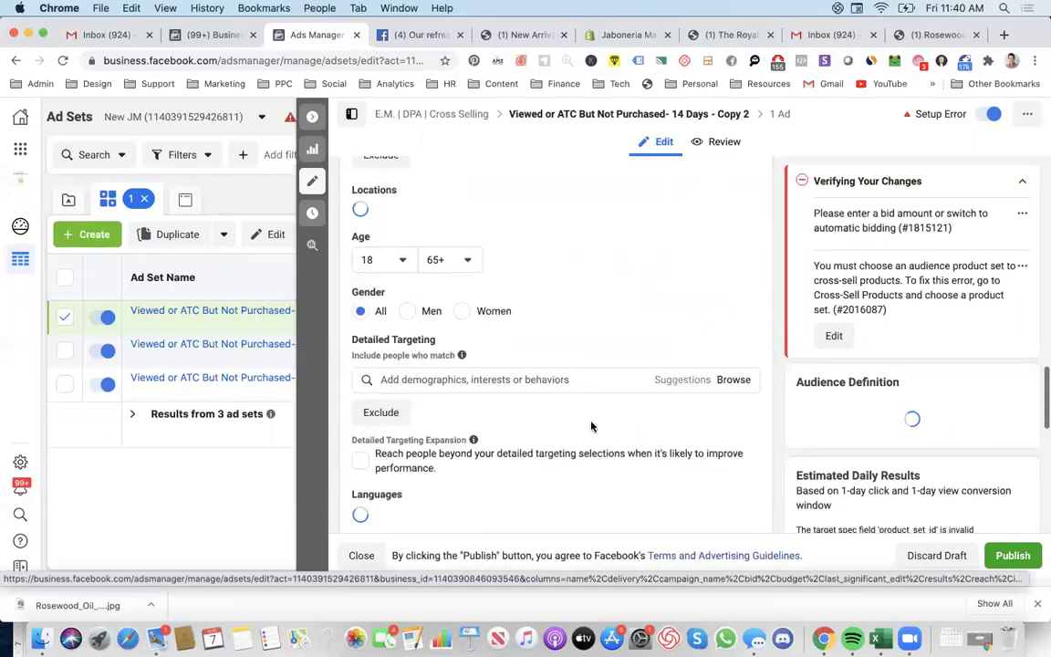
scroll(590, 426, "up", 3)
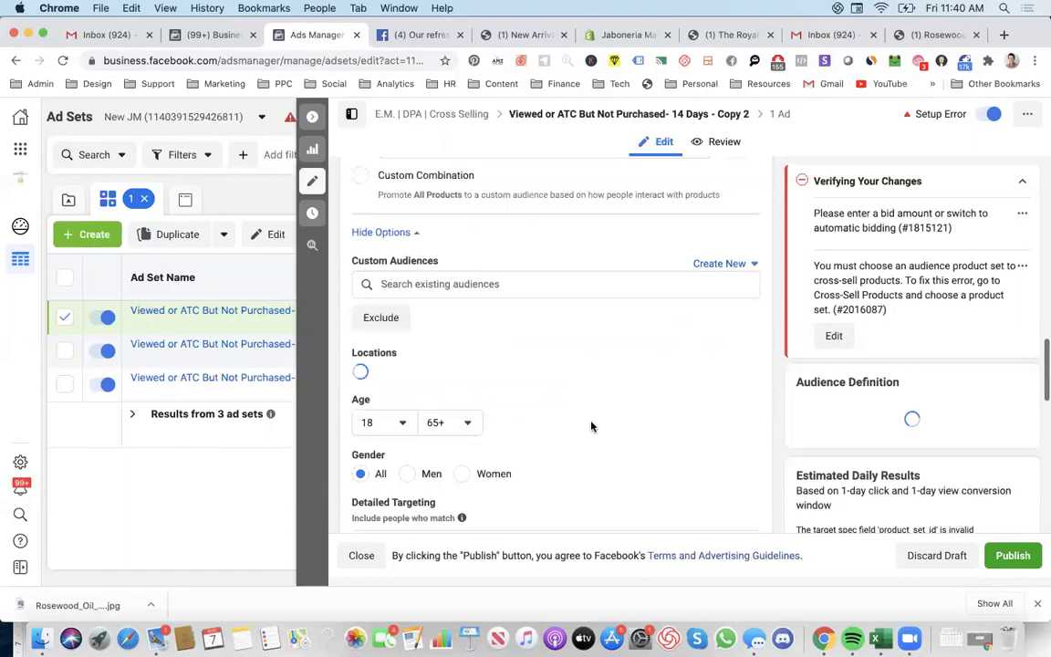
scroll(591, 426, "down", 10)
scroll(590, 426, "up", 8)
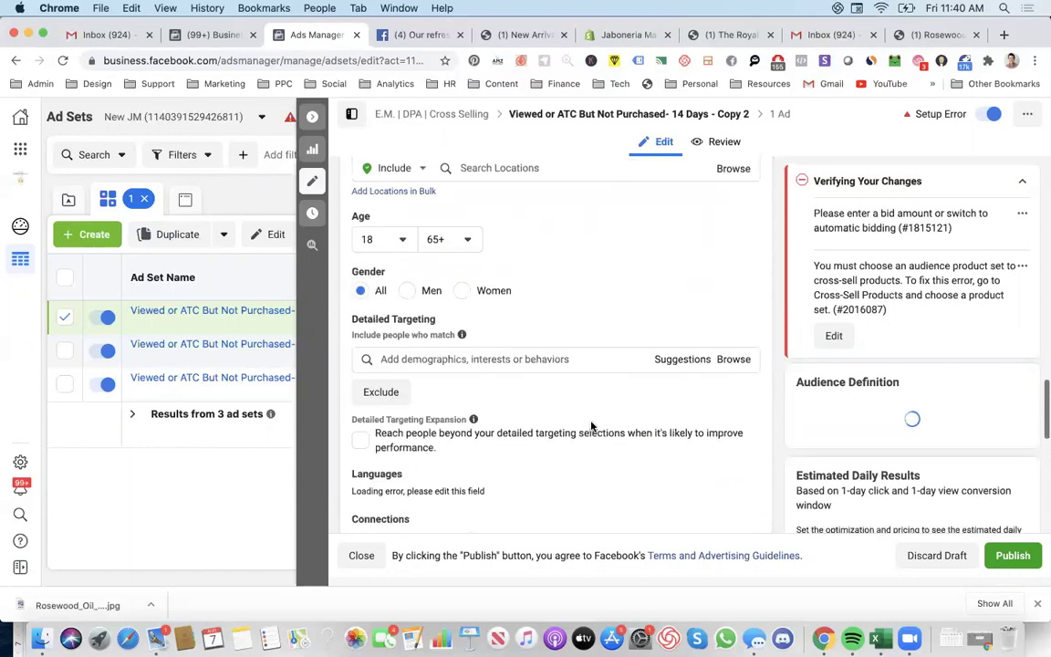
scroll(590, 426, "up", 2)
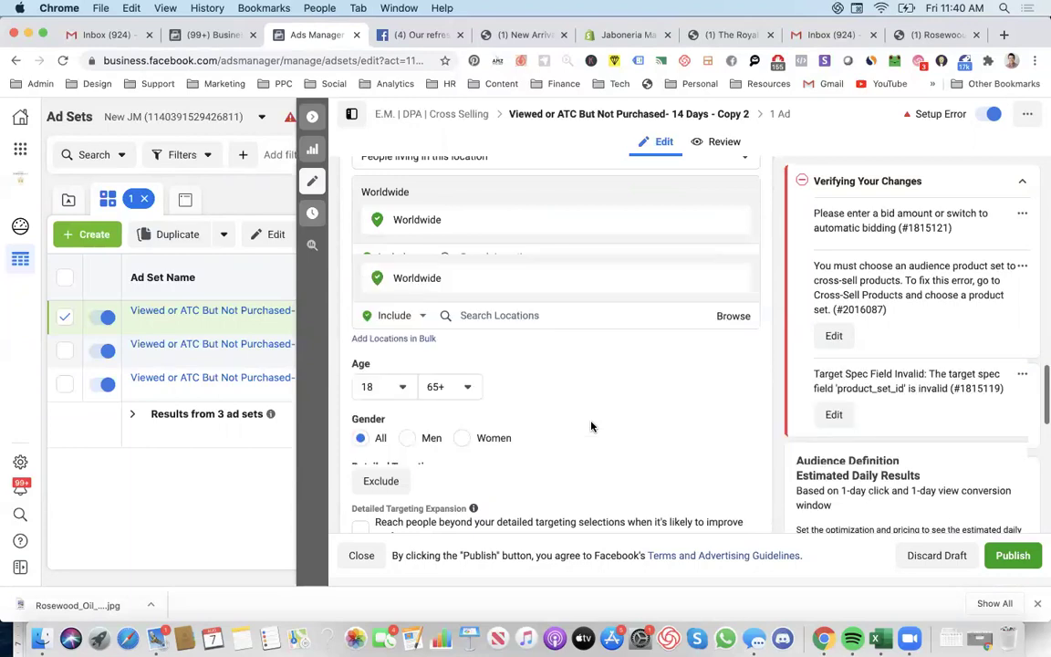
Step: Review the remaining targeting and placement settings, close the ad set editor and open its "HI THERE" ad for editing
scroll(591, 426, "up", 1)
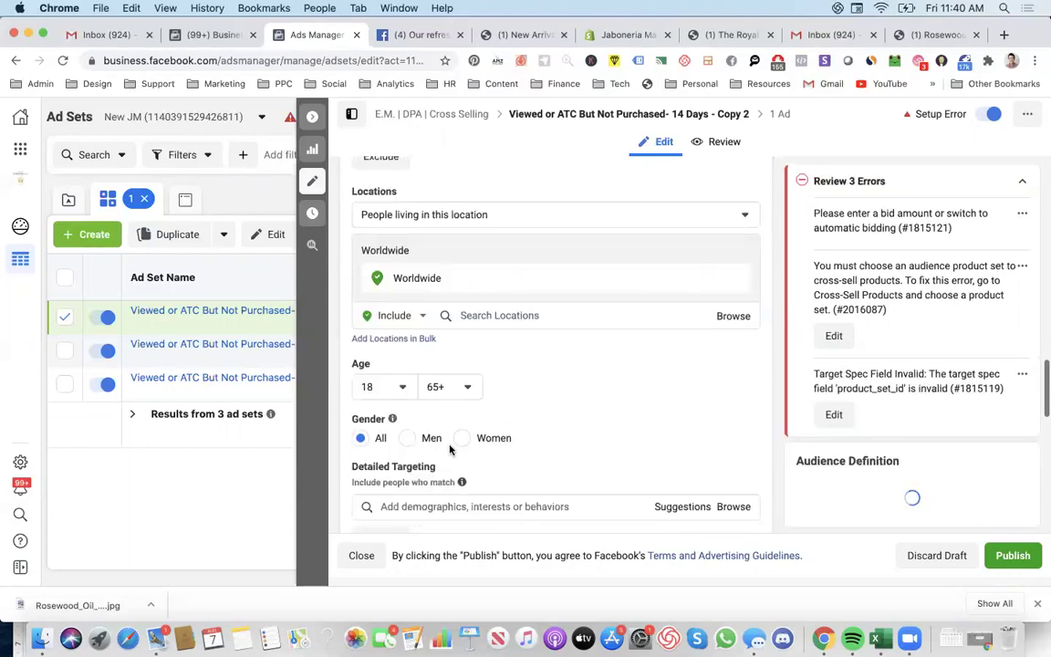
scroll(361, 301, "down", 7)
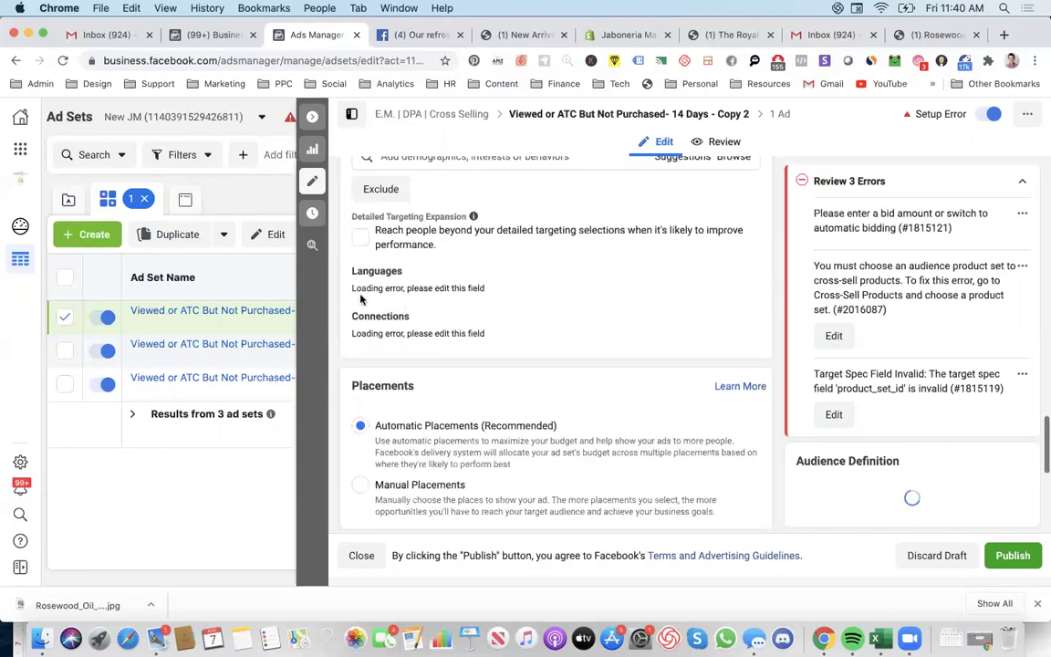
left_click(312, 117)
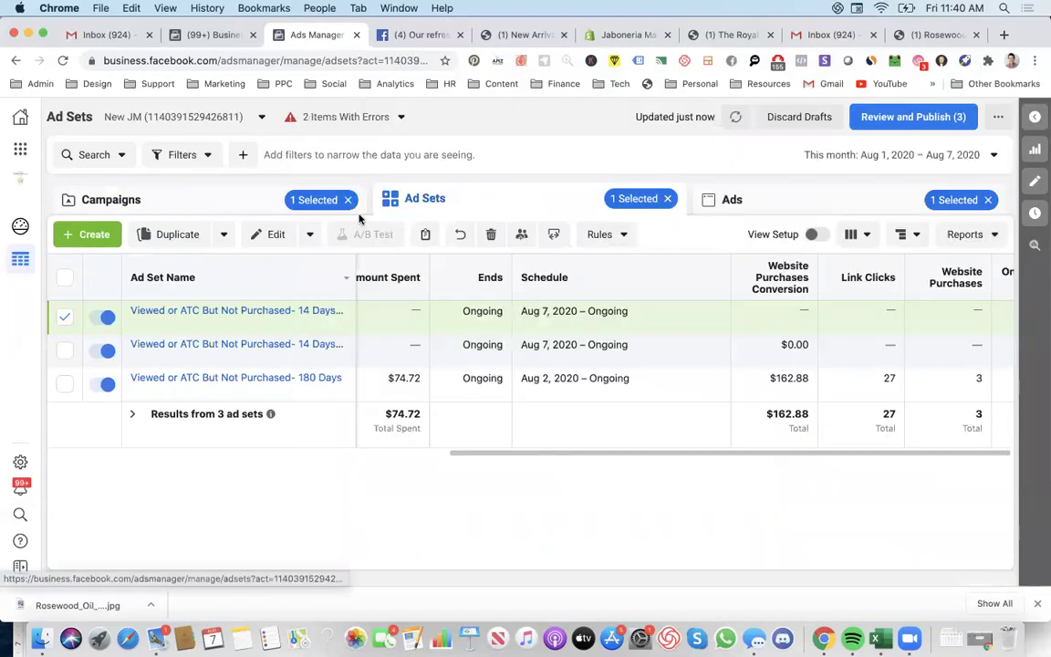
left_click(804, 203)
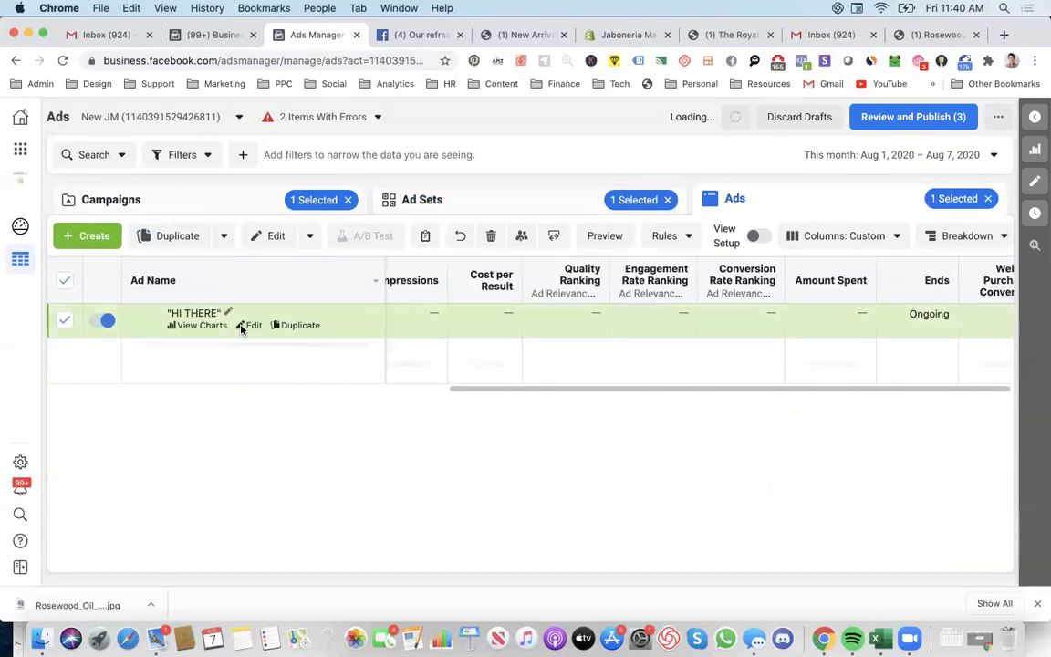
Step: Switch to the Marianella storefront and examine the Royal Kalahari Face Serum page and its "You May Also Like" products
left_click(707, 35)
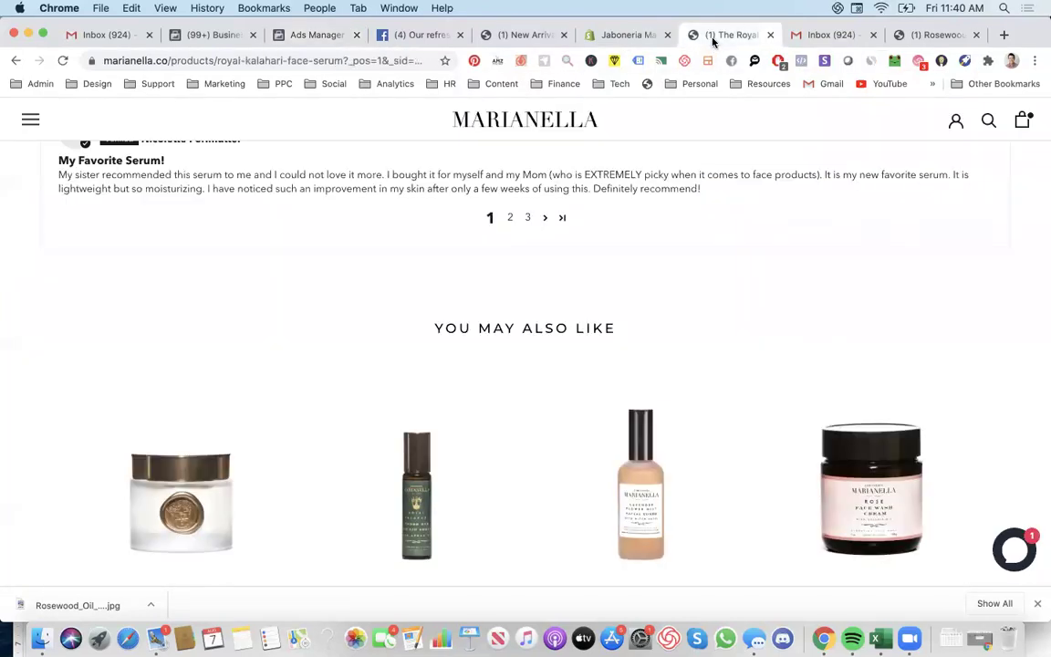
scroll(457, 453, "down", 3)
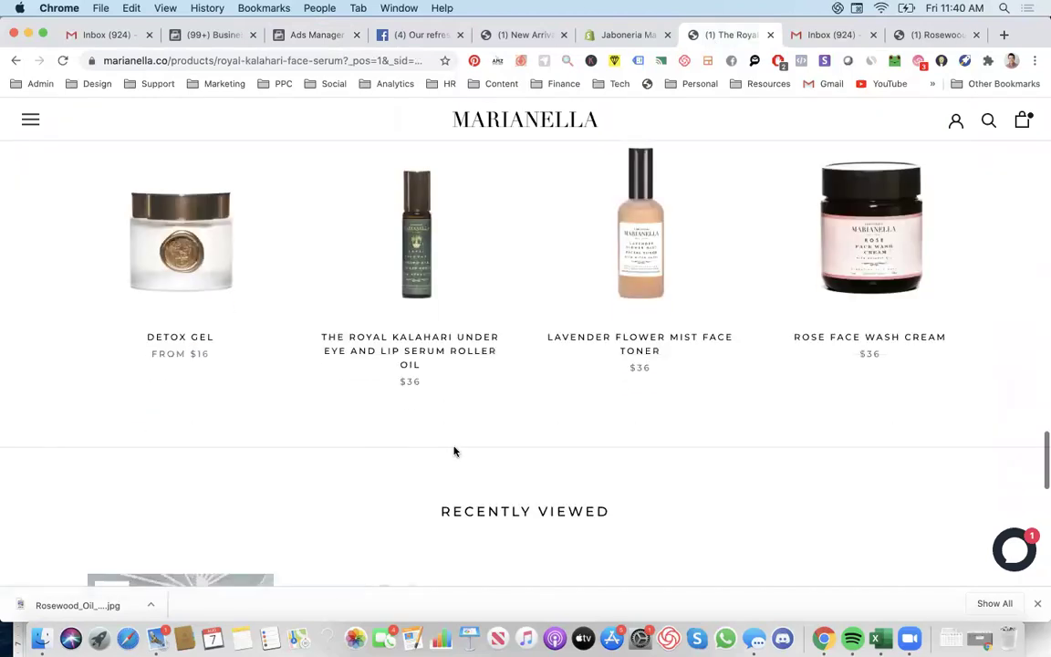
scroll(453, 451, "up", 15)
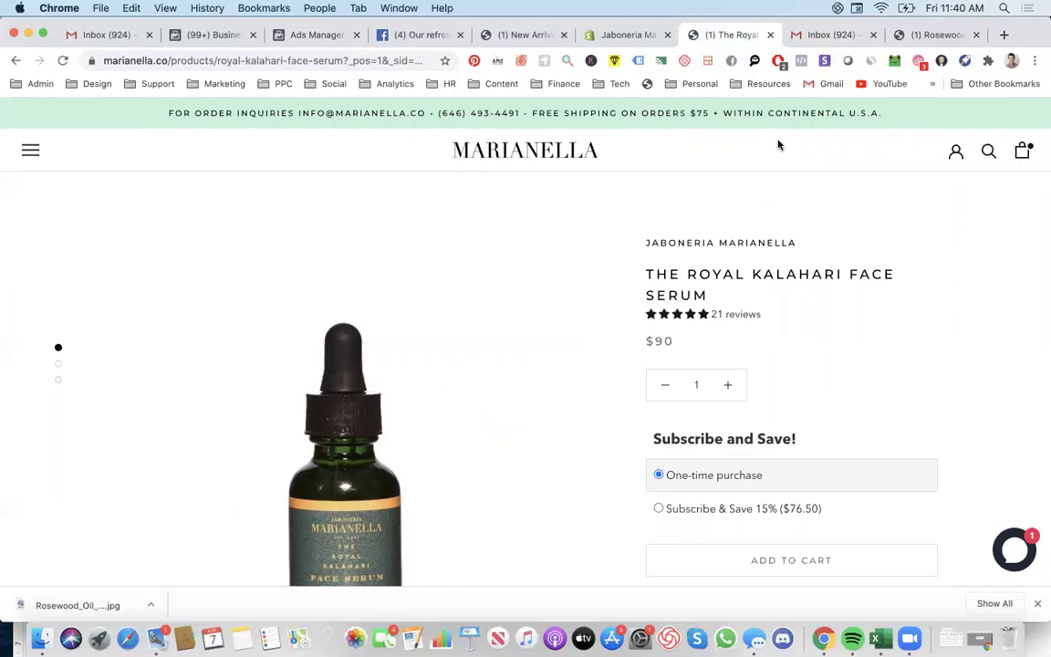
Step: Open the store's home page, dismiss the welcome pop-up and look over the New Arrivals and Best Sellers section
left_click(470, 152)
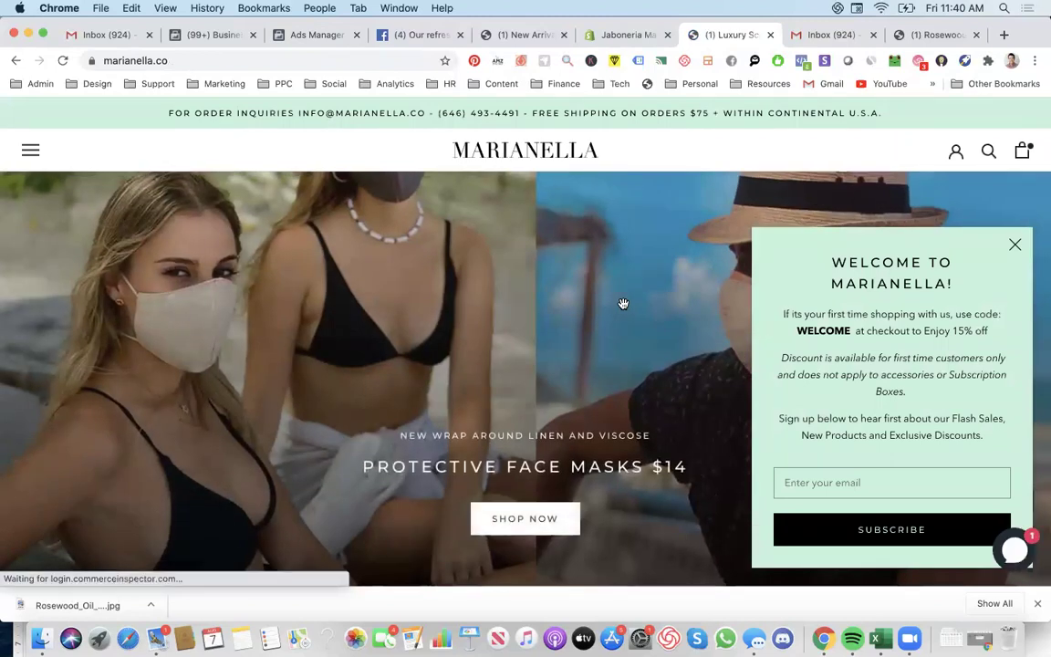
scroll(617, 309, "down", 8)
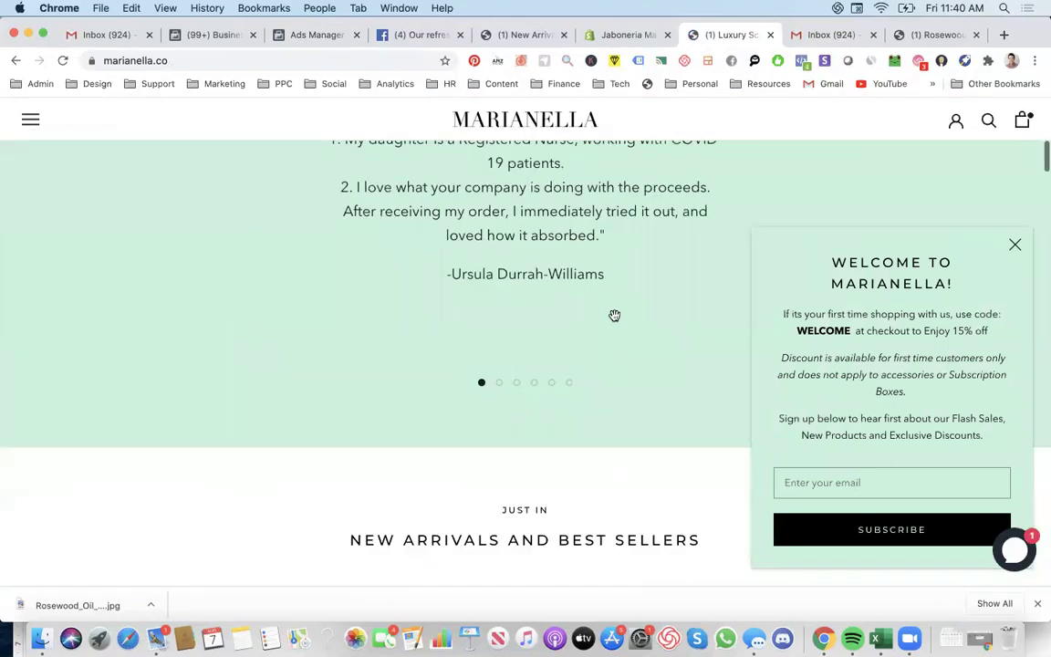
scroll(614, 316, "down", 5)
scroll(614, 320, "up", 2)
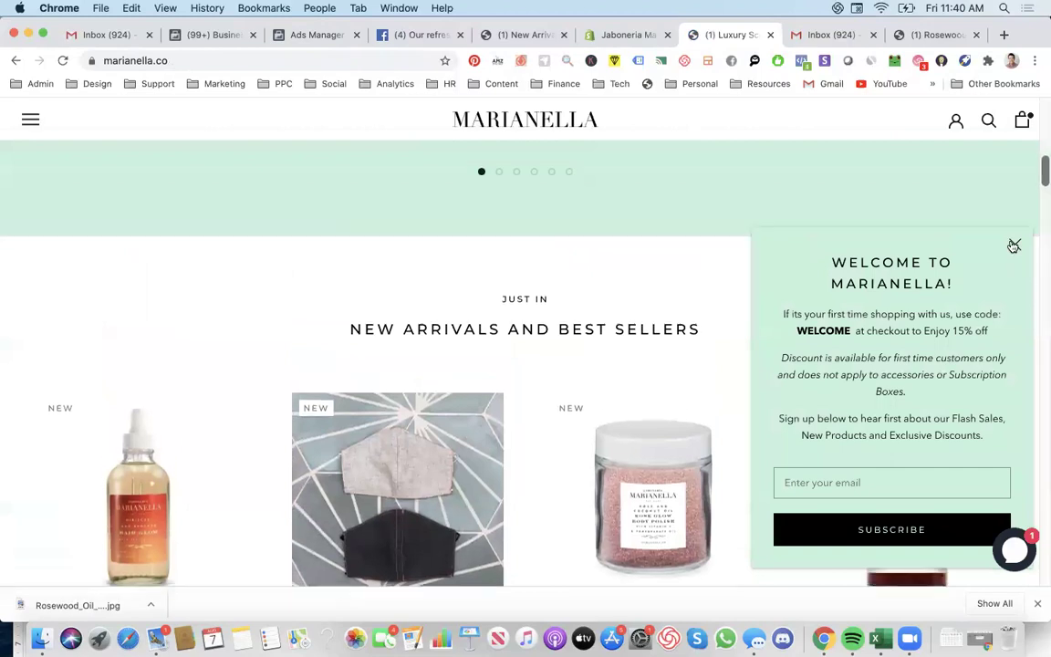
left_click(1014, 247)
scroll(716, 383, "down", 5)
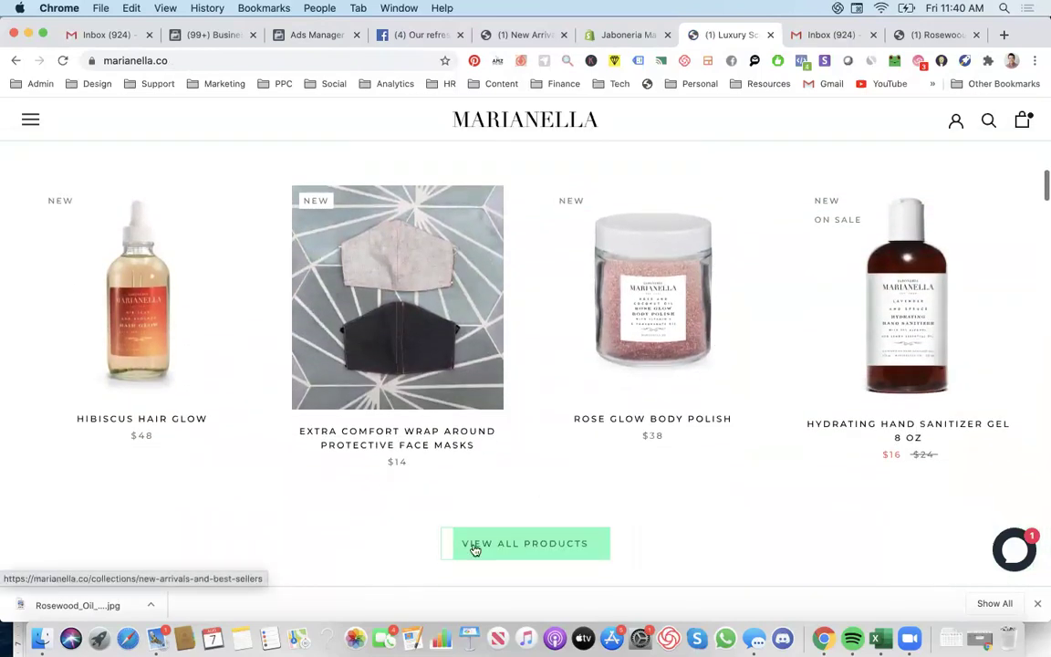
Step: View all products in the New Arrivals and Best Sellers collection, browsing through to page 2
left_click(474, 550)
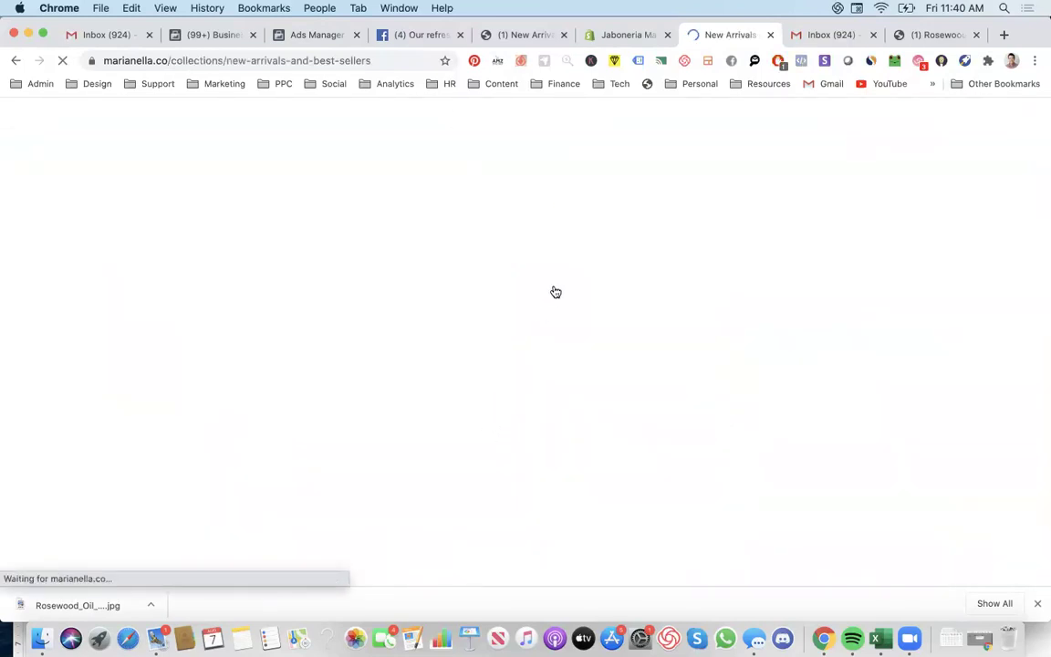
scroll(555, 292, "down", 4)
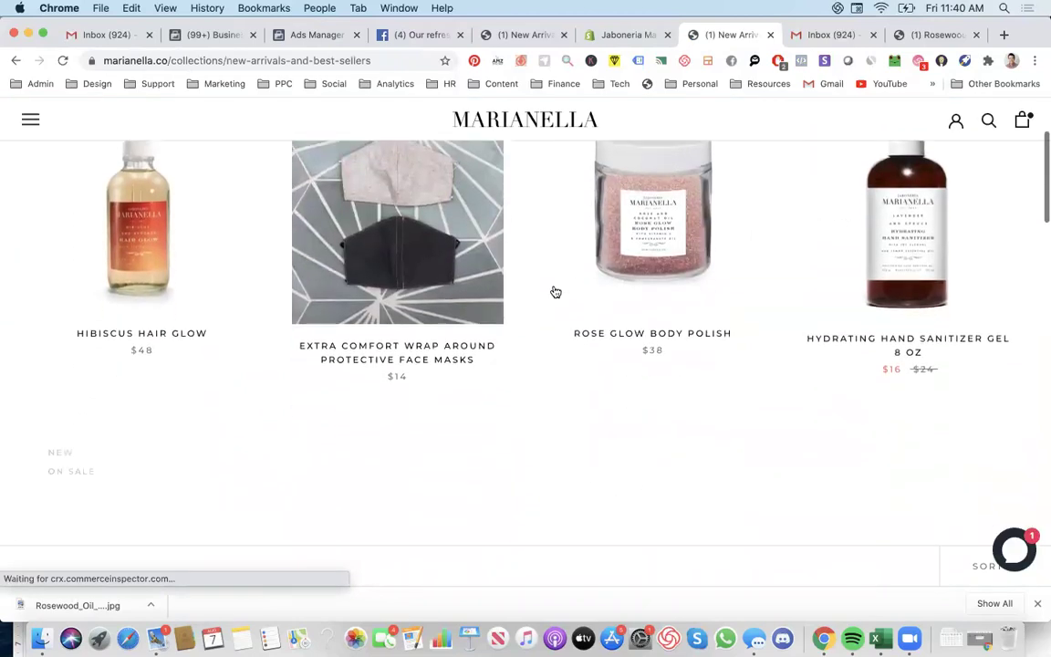
scroll(555, 292, "down", 3)
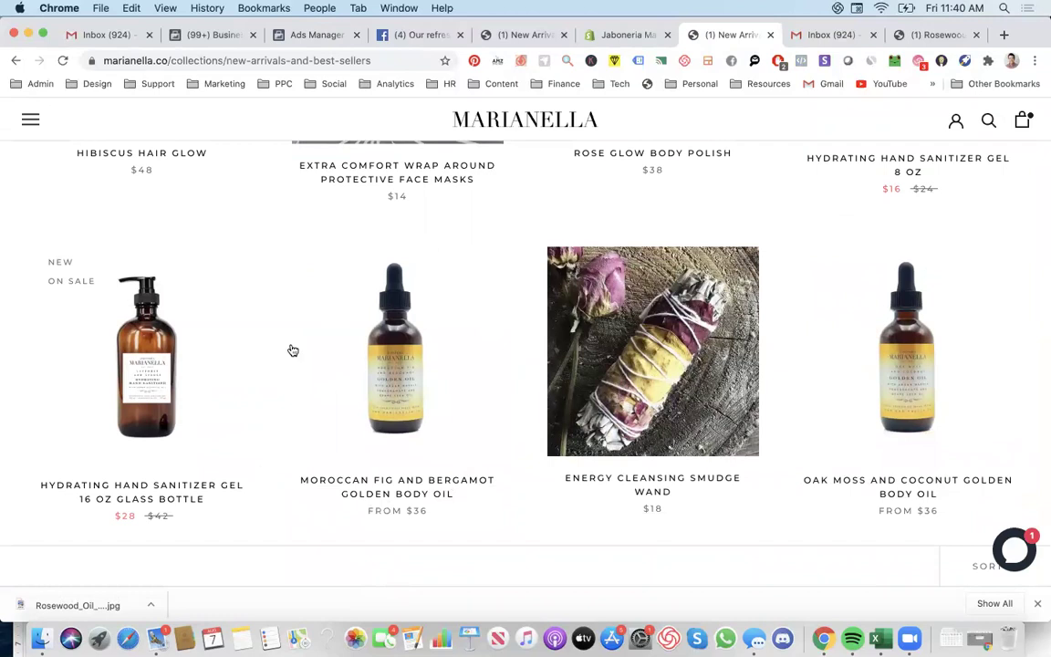
scroll(366, 481, "down", 5)
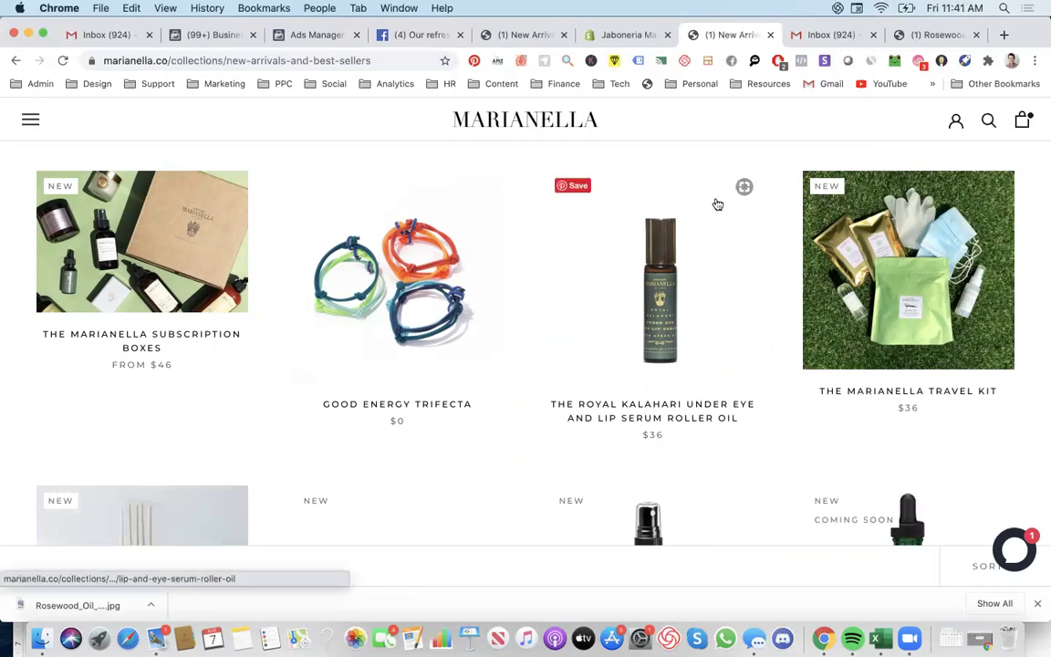
scroll(567, 387, "down", 4)
scroll(567, 387, "down", 3)
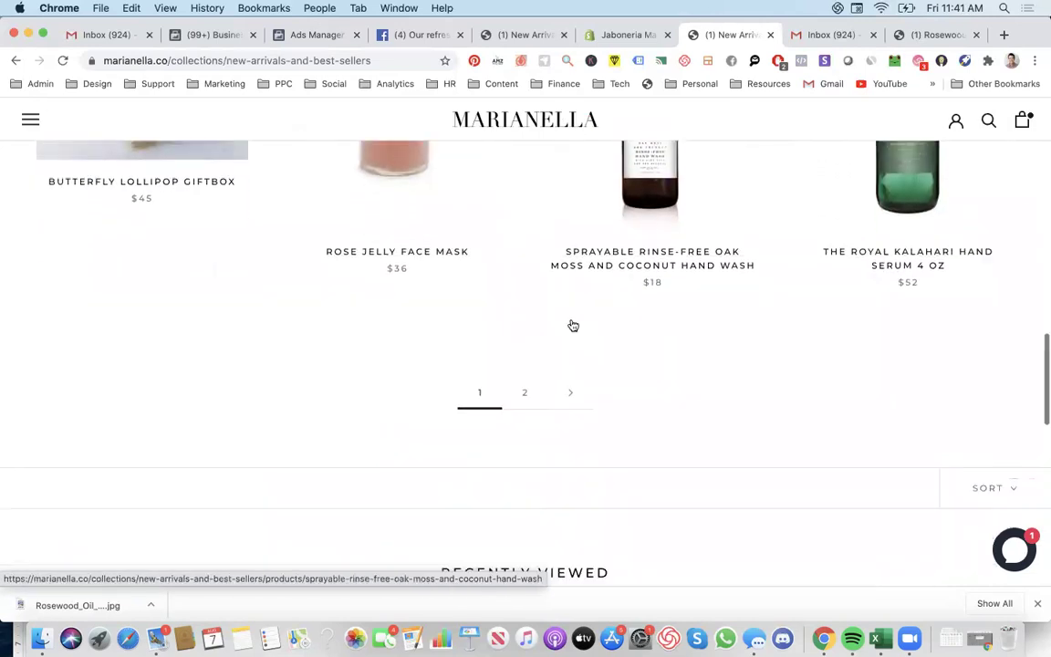
left_click(525, 390)
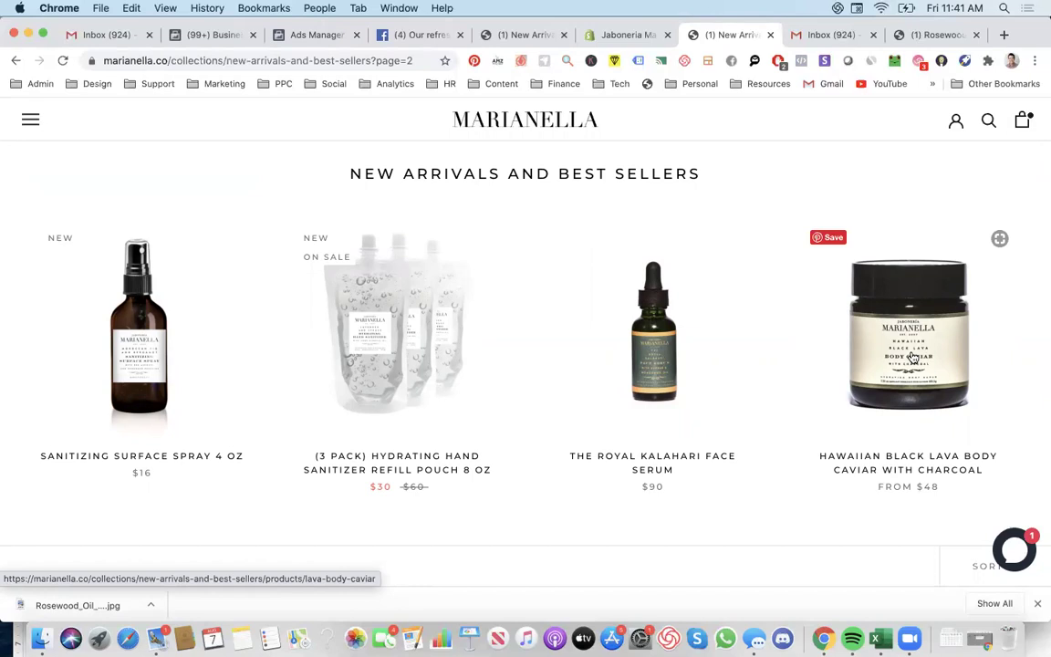
Step: Examine the product categories in the store's navigation menu, then close it
left_click(30, 120)
scroll(122, 301, "down", 2)
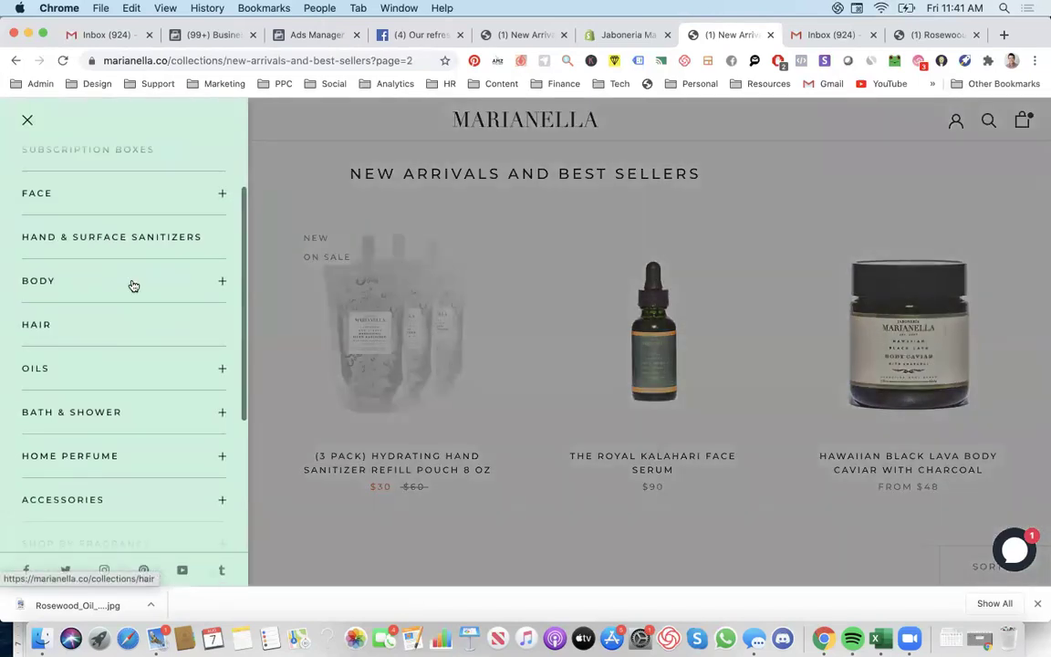
scroll(114, 411, "up", 3)
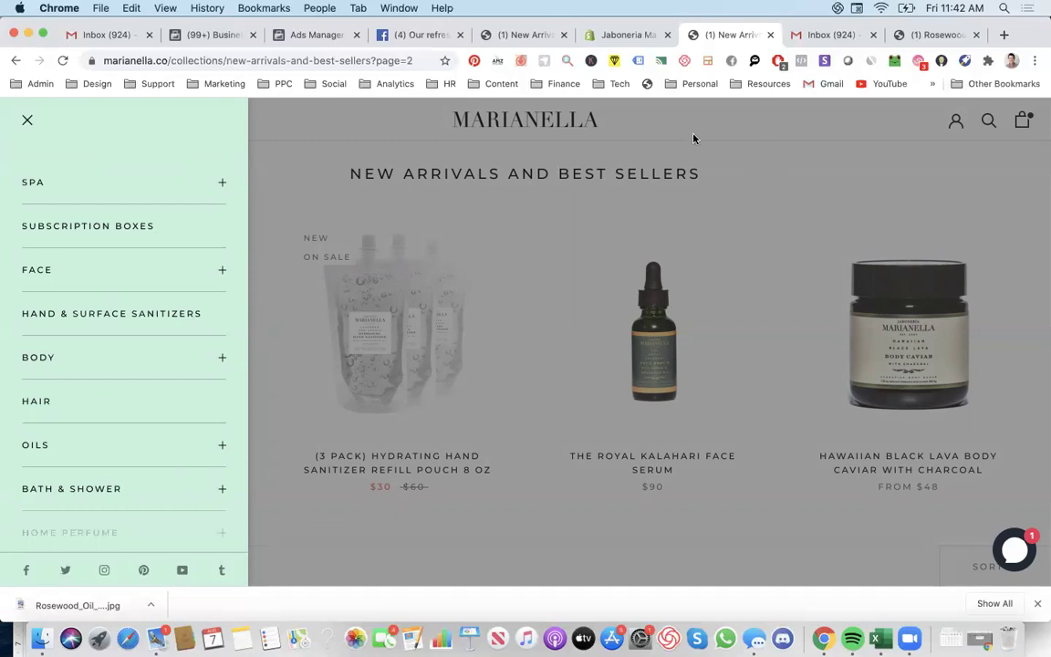
left_click(29, 120)
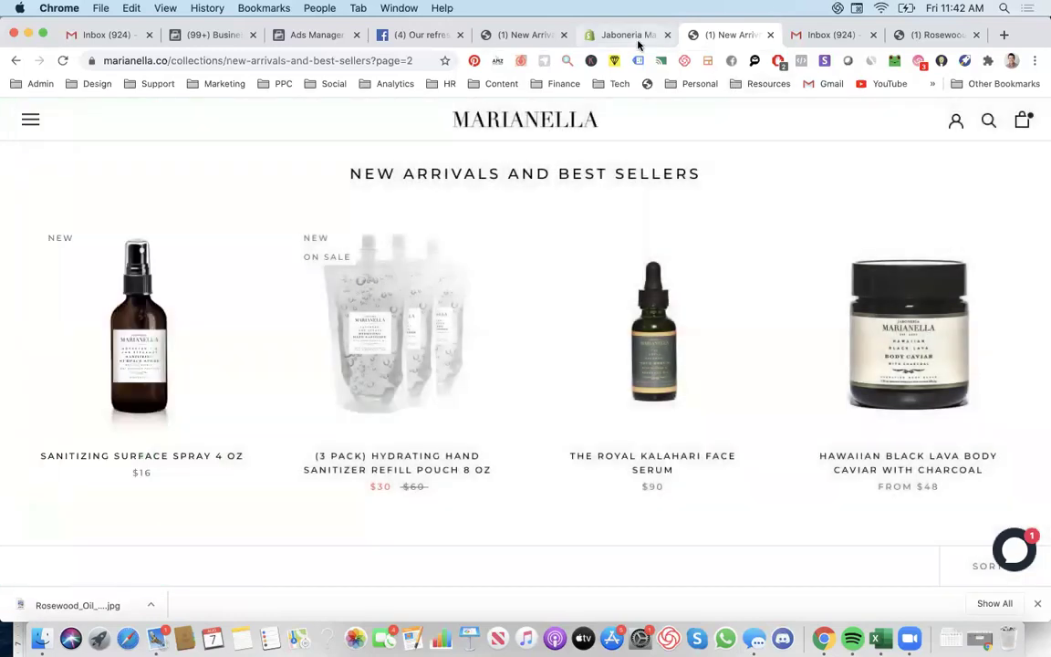
Step: Switch to the Shopify admin and examine the store's product collections and their product tag conditions
left_click(627, 40)
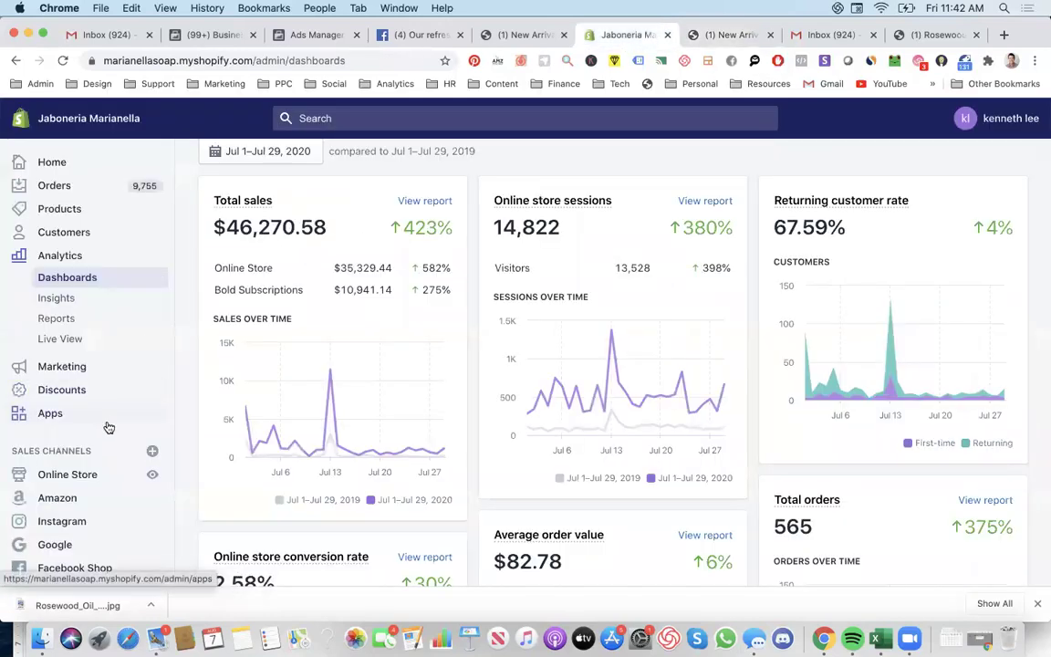
scroll(103, 427, "down", 2)
scroll(81, 469, "up", 3)
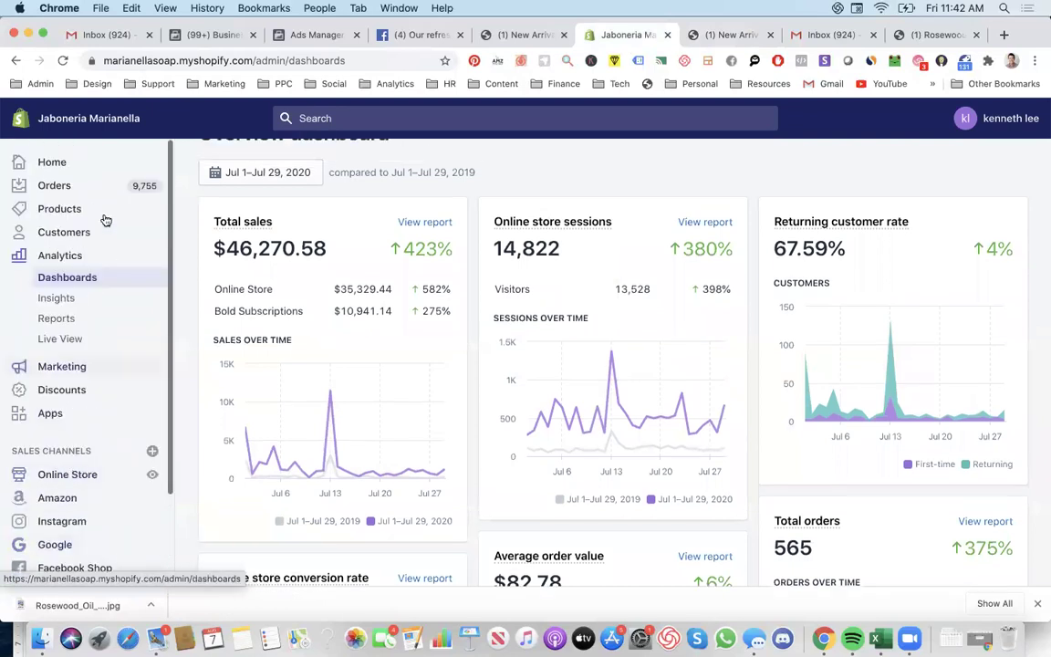
left_click(94, 214)
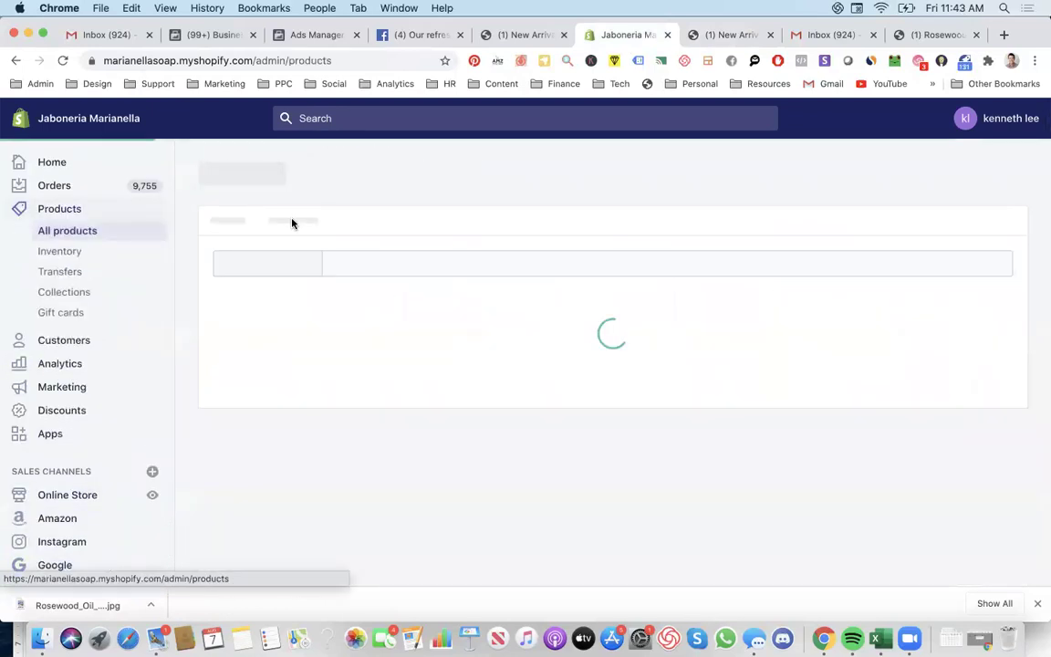
left_click(91, 294)
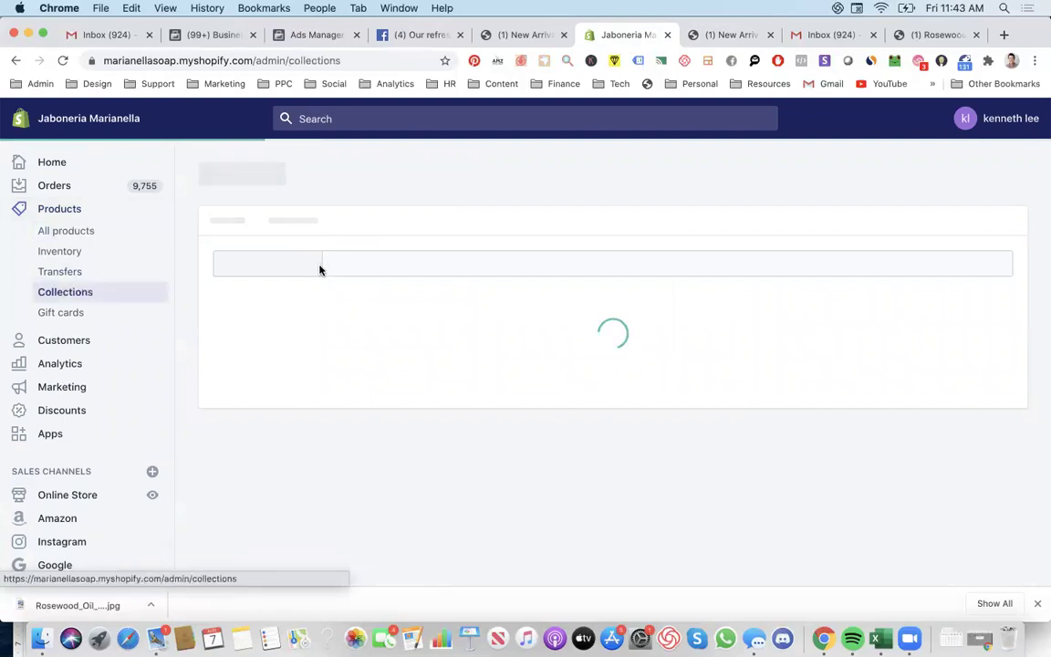
scroll(396, 356, "down", 2)
scroll(398, 366, "down", 6)
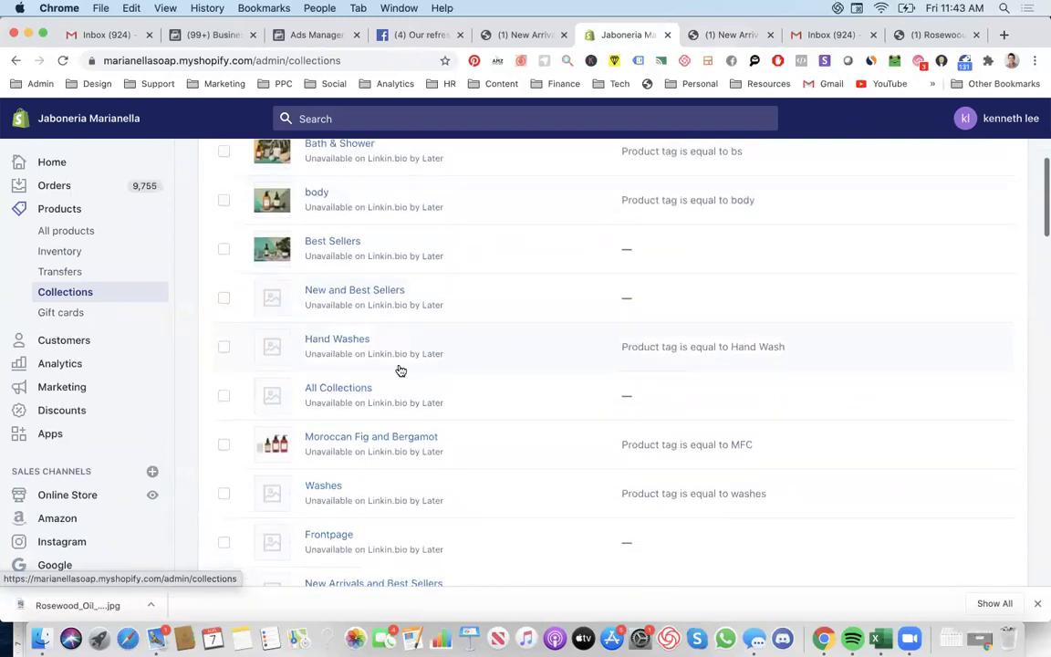
scroll(392, 397, "down", 2)
scroll(392, 397, "up", 10)
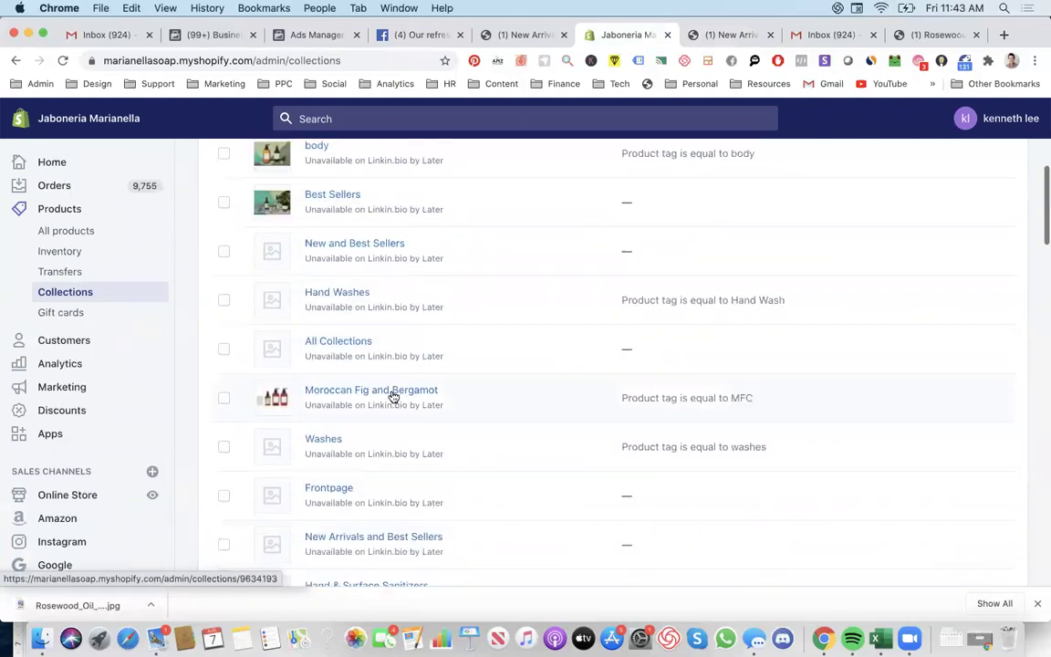
Step: Return to Ads Manager and change the "HI THERE" ad's format to Collection
left_click(299, 35)
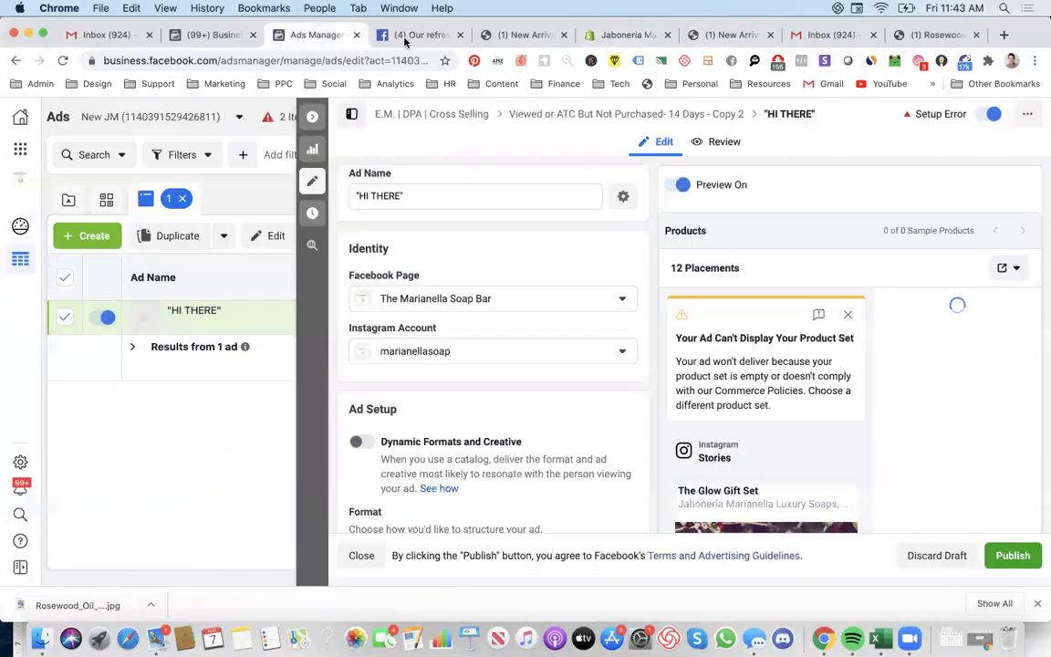
left_click(405, 36)
left_click(345, 36)
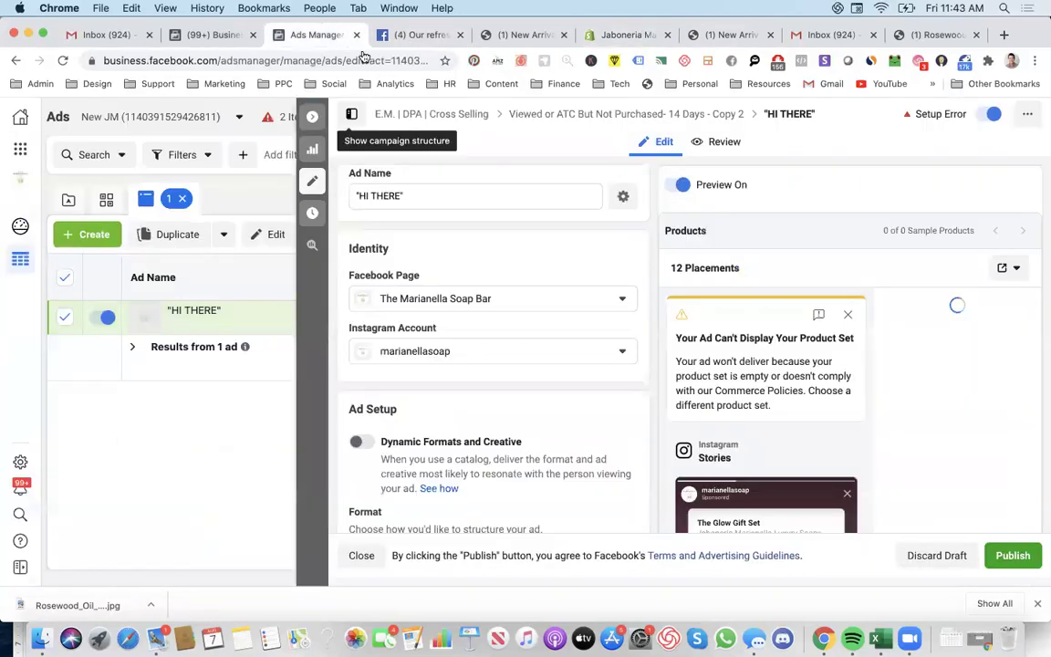
scroll(725, 347, "down", 3)
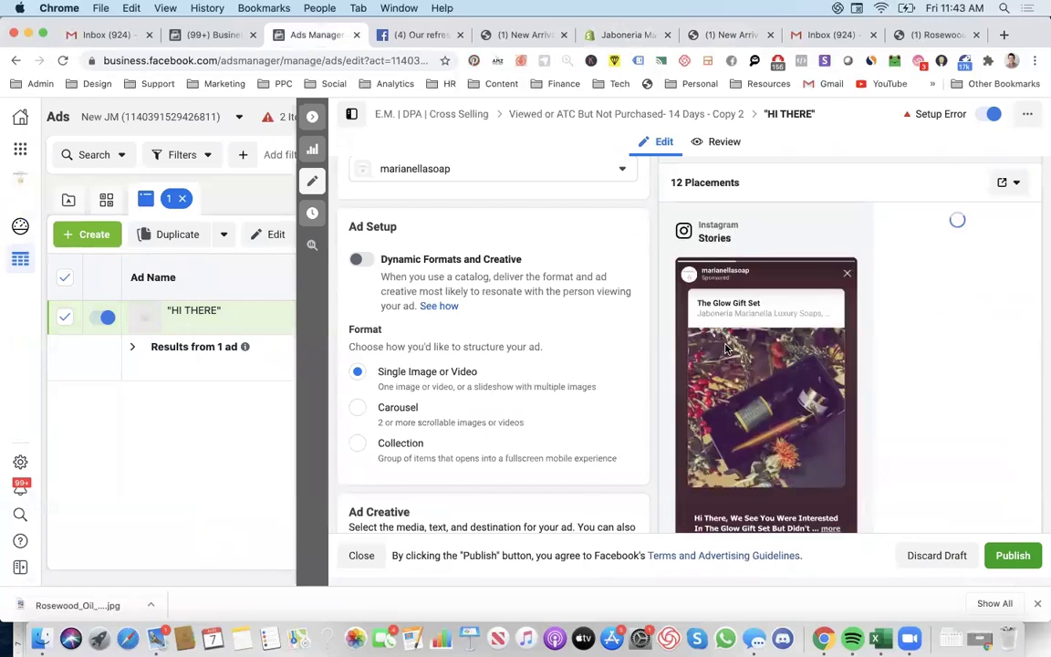
scroll(462, 325, "down", 3)
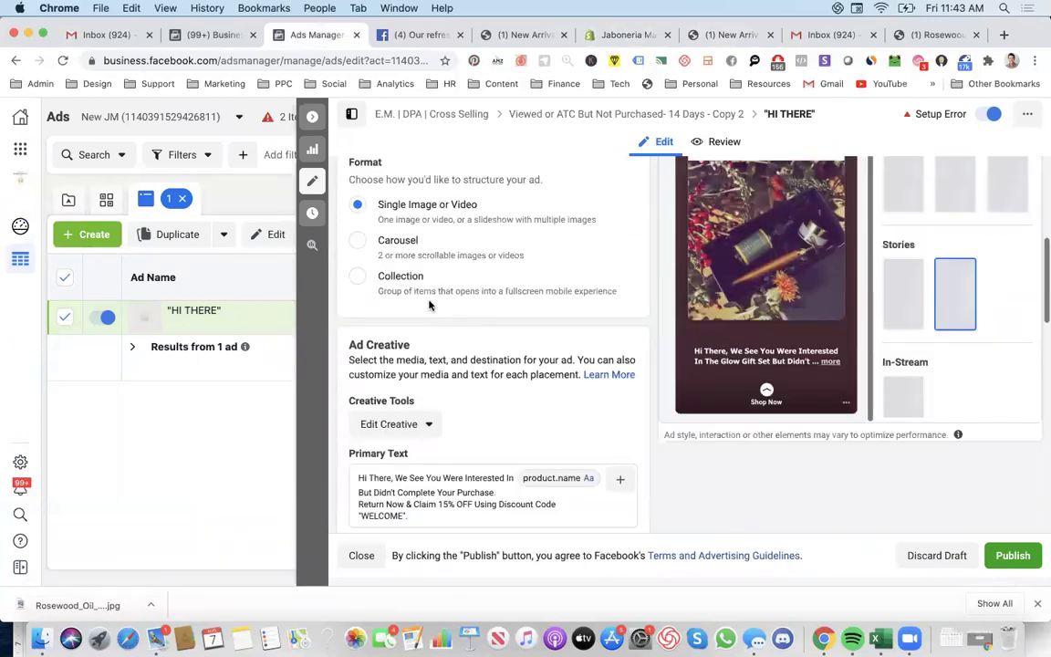
left_click(345, 265)
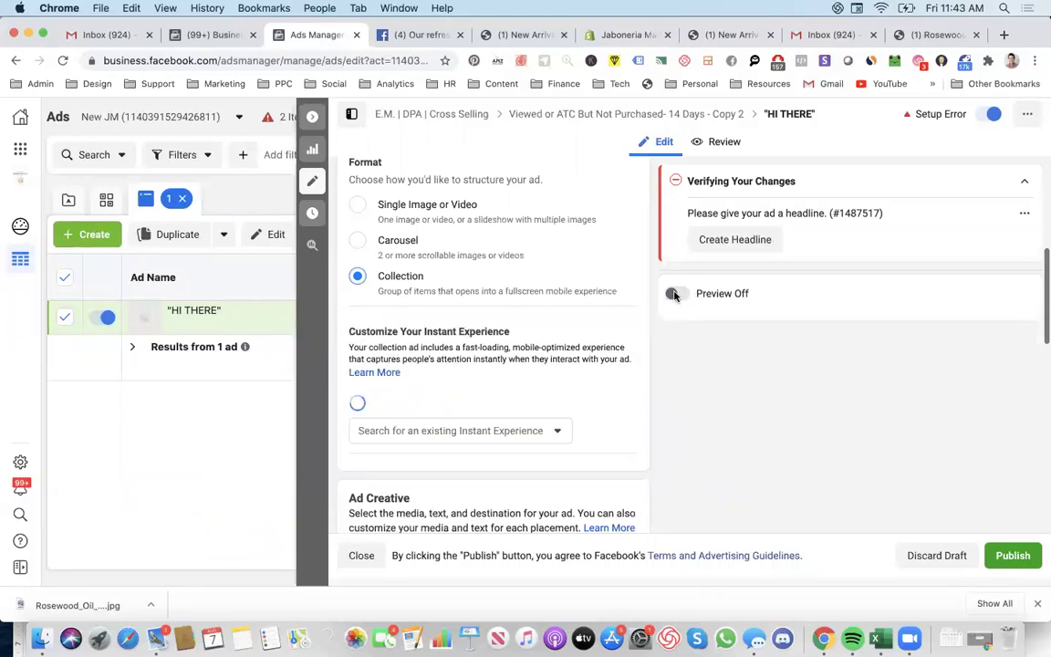
Step: Turn the ad preview on and examine the Collection ad's featured product, primary text, headline and deep link fields
left_click(702, 299)
left_click(677, 295)
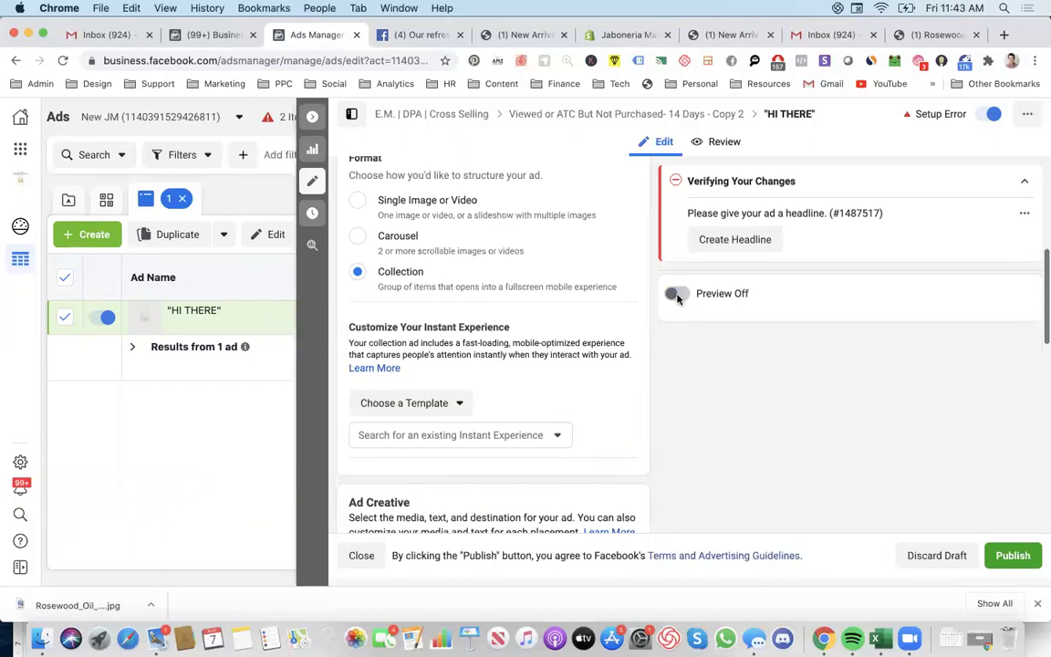
left_click(675, 347)
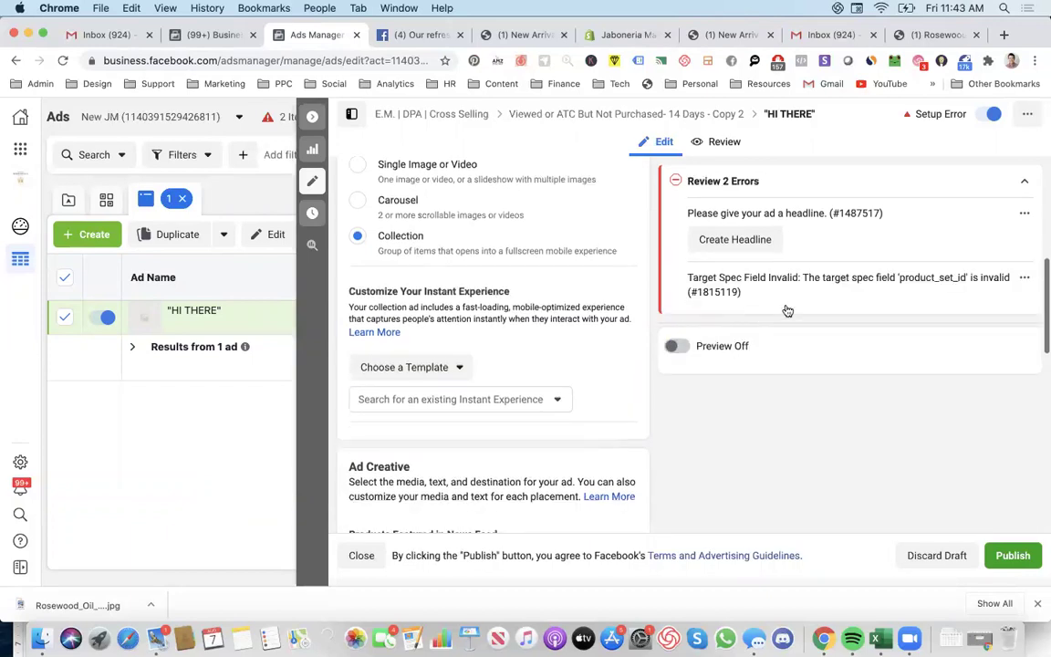
scroll(785, 311, "down", 8)
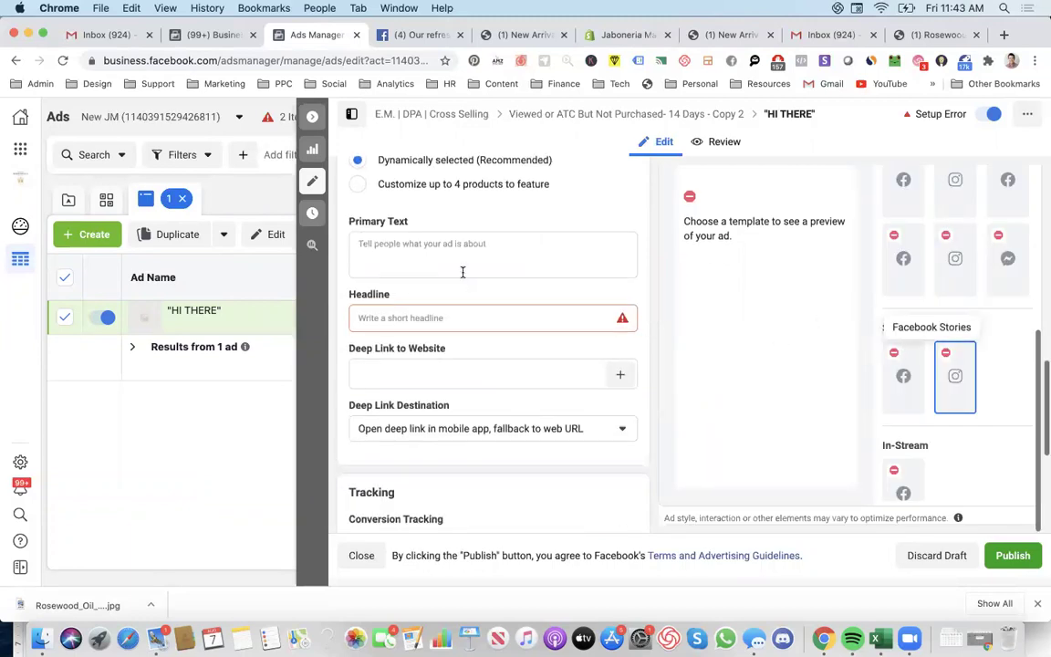
scroll(461, 274, "up", 2)
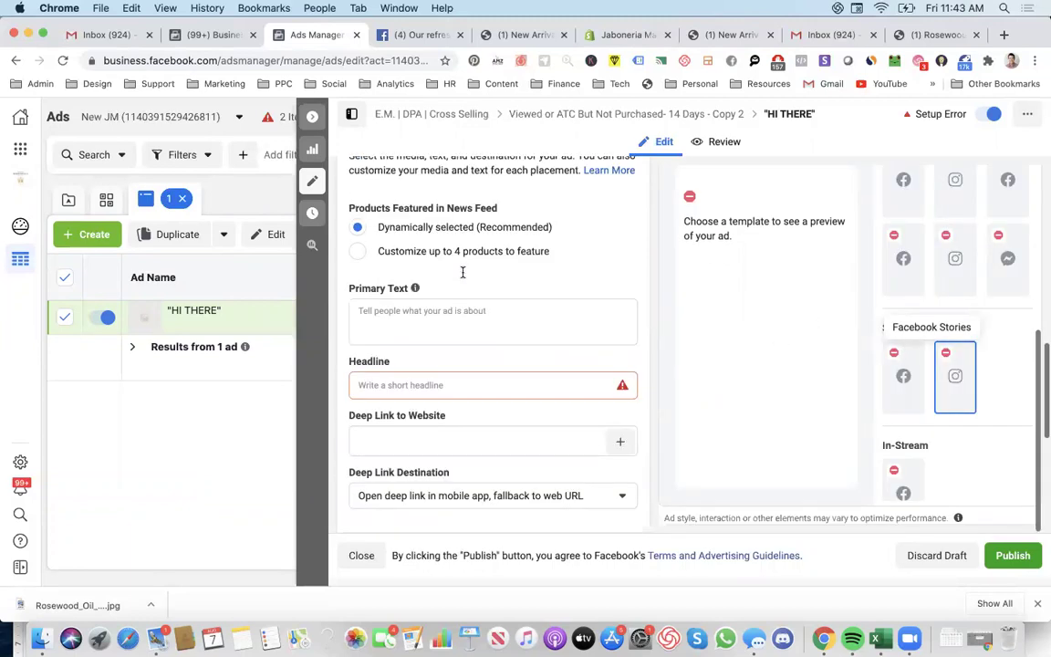
left_click(436, 382)
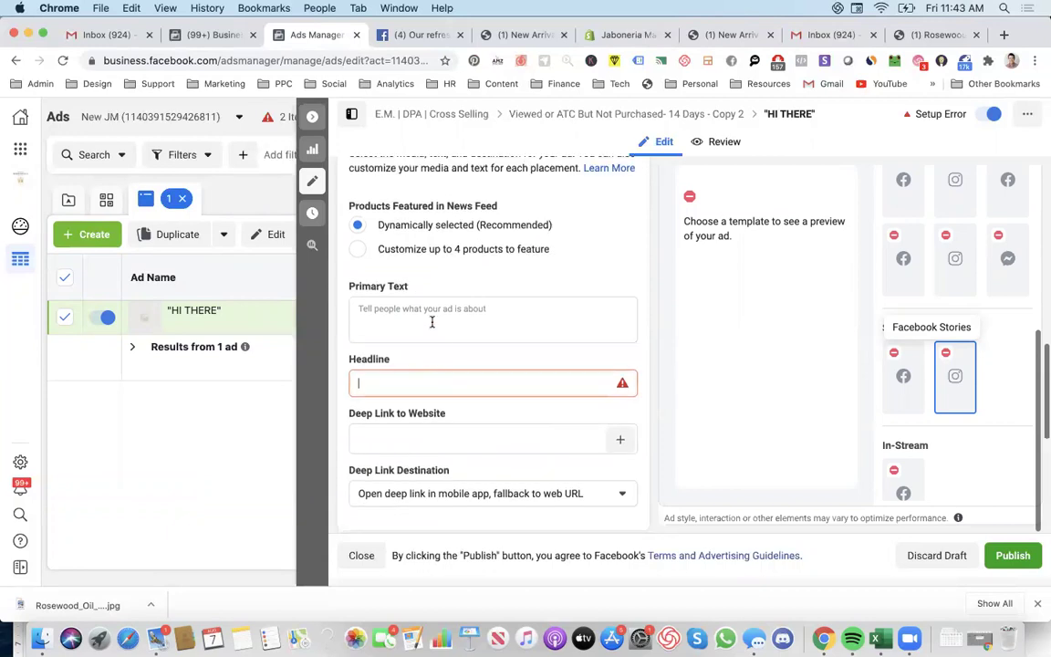
key("shift+Tab")
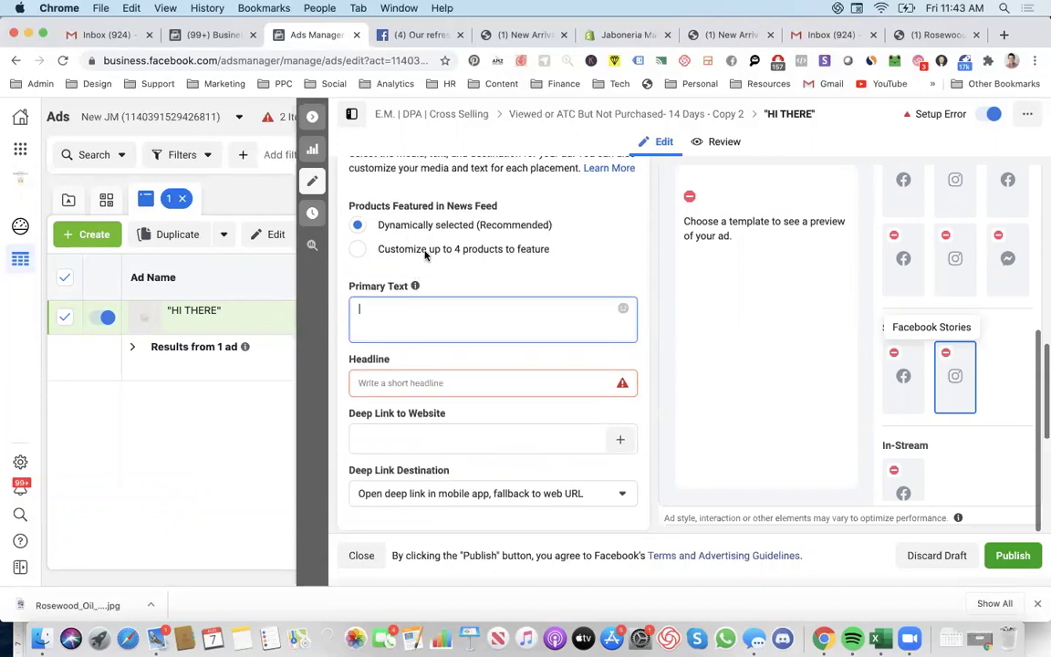
Step: Switch to the Marianella store, open its homepage and examine the featured products, press quotes, category tiles and brand sections down to the footer
left_click(513, 36)
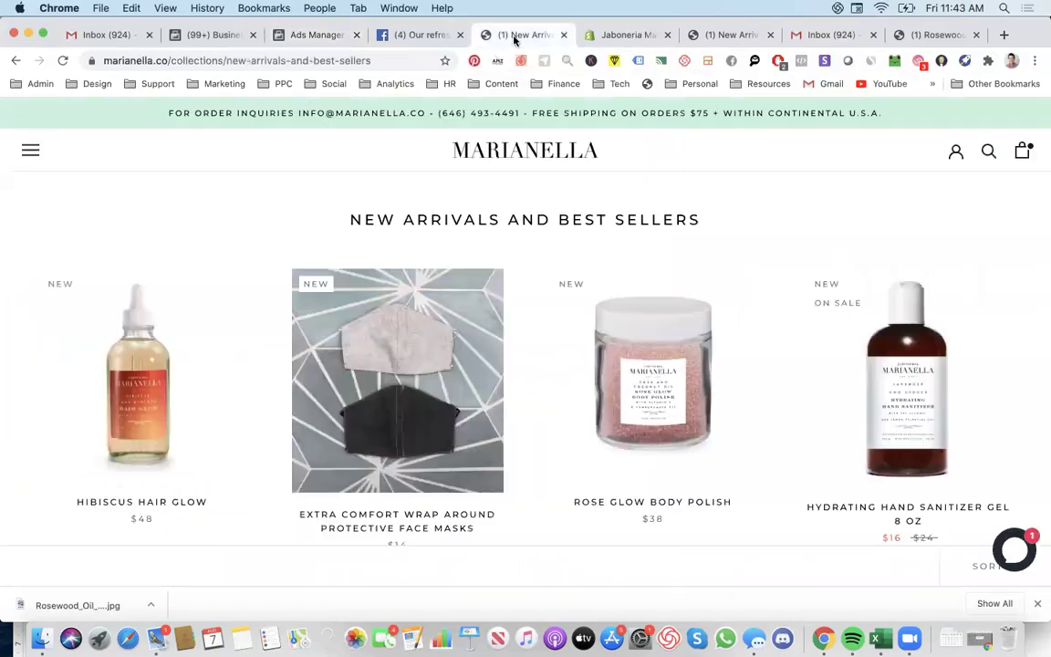
left_click(522, 161)
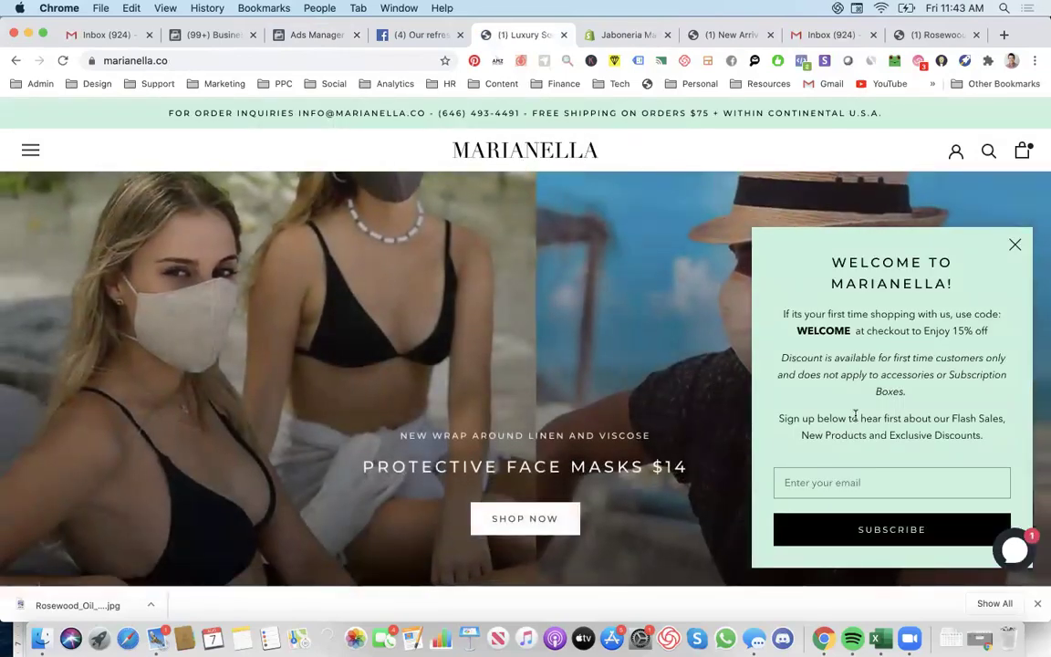
scroll(855, 415, "down", 5)
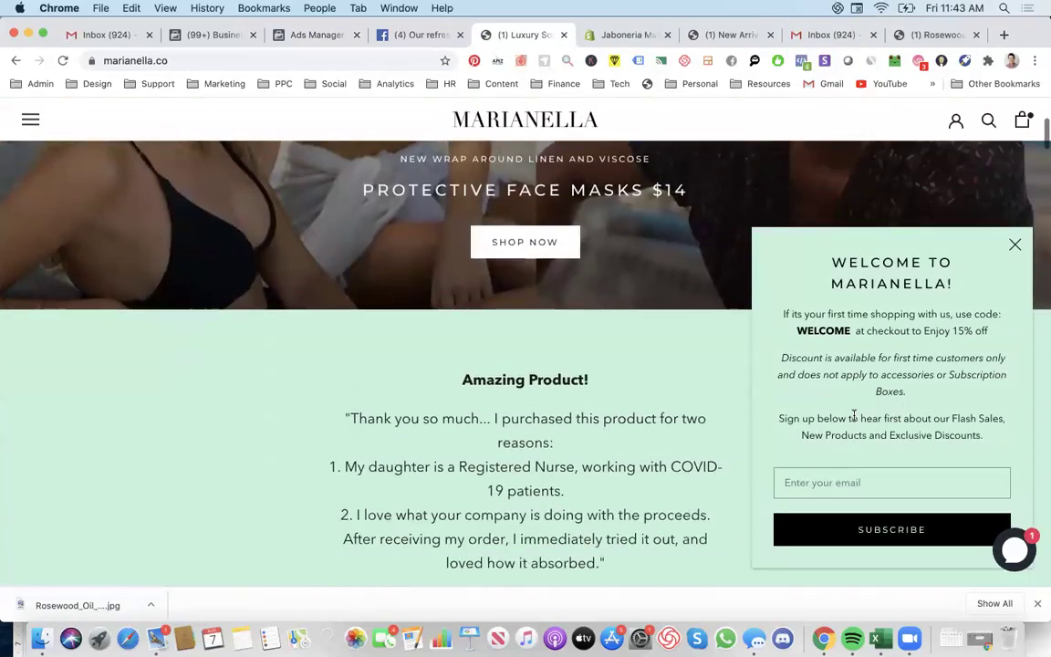
scroll(854, 416, "down", 8)
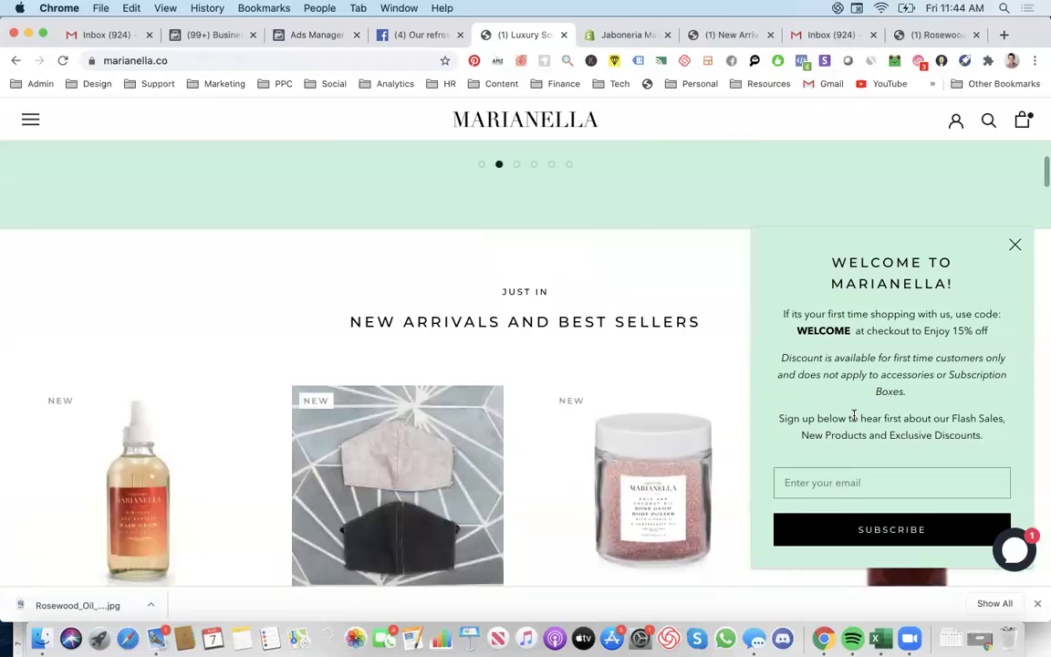
scroll(854, 416, "down", 5)
scroll(854, 415, "down", 2)
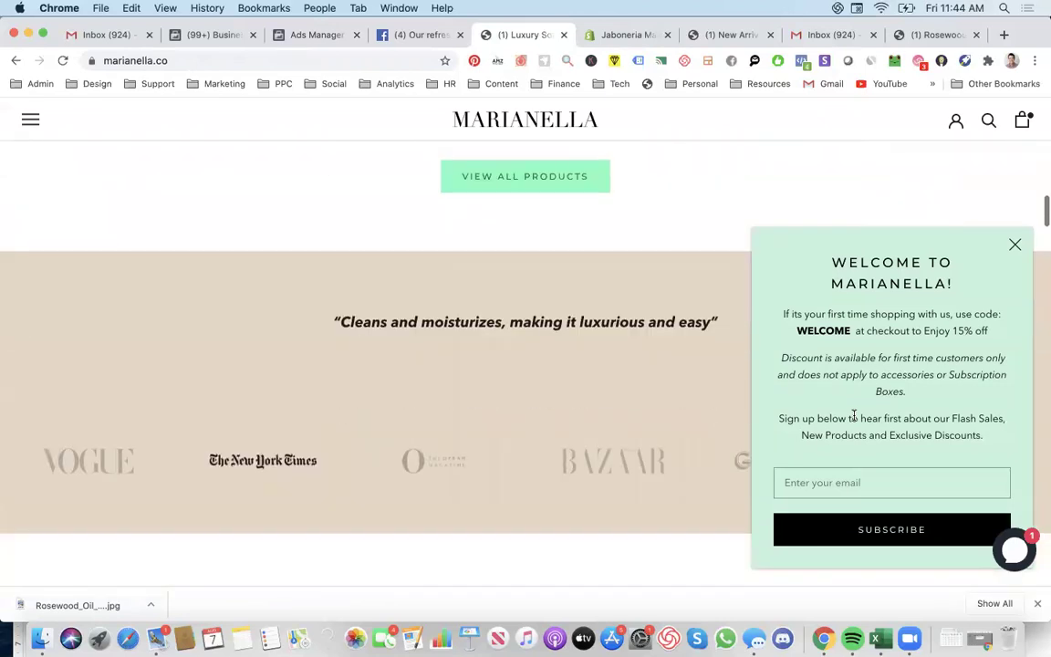
scroll(854, 415, "down", 4)
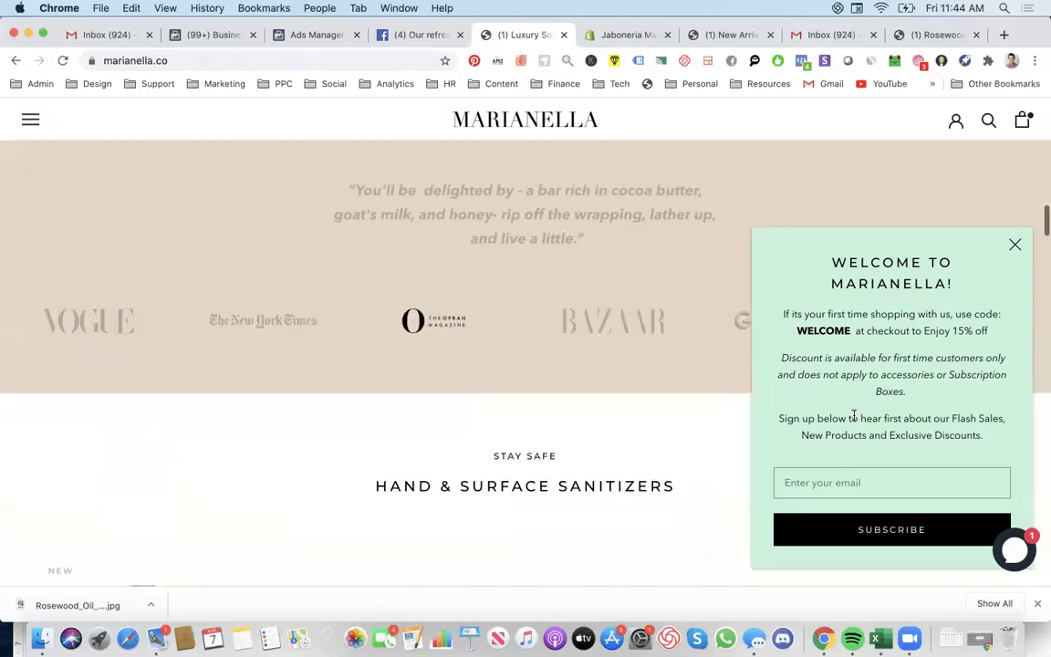
scroll(854, 415, "down", 10)
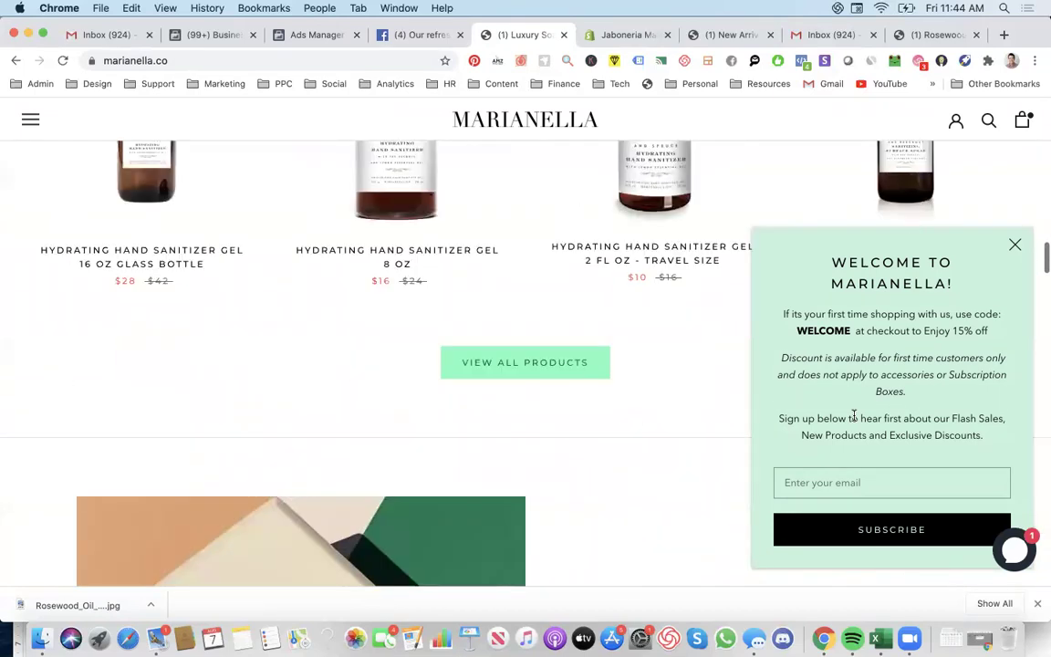
scroll(854, 415, "up", 3)
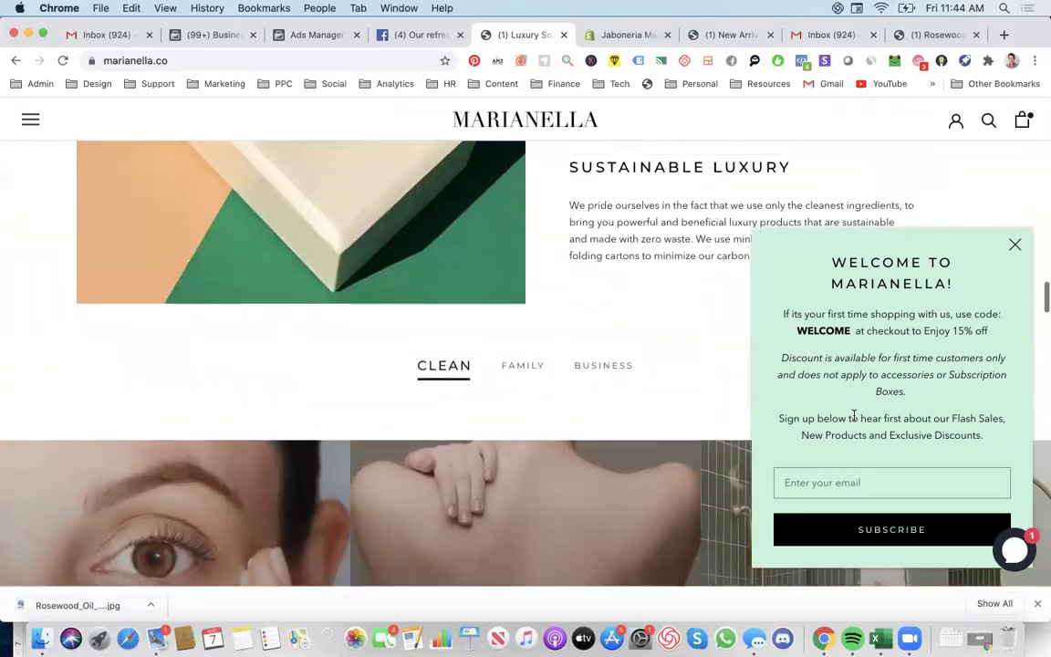
scroll(854, 415, "down", 10)
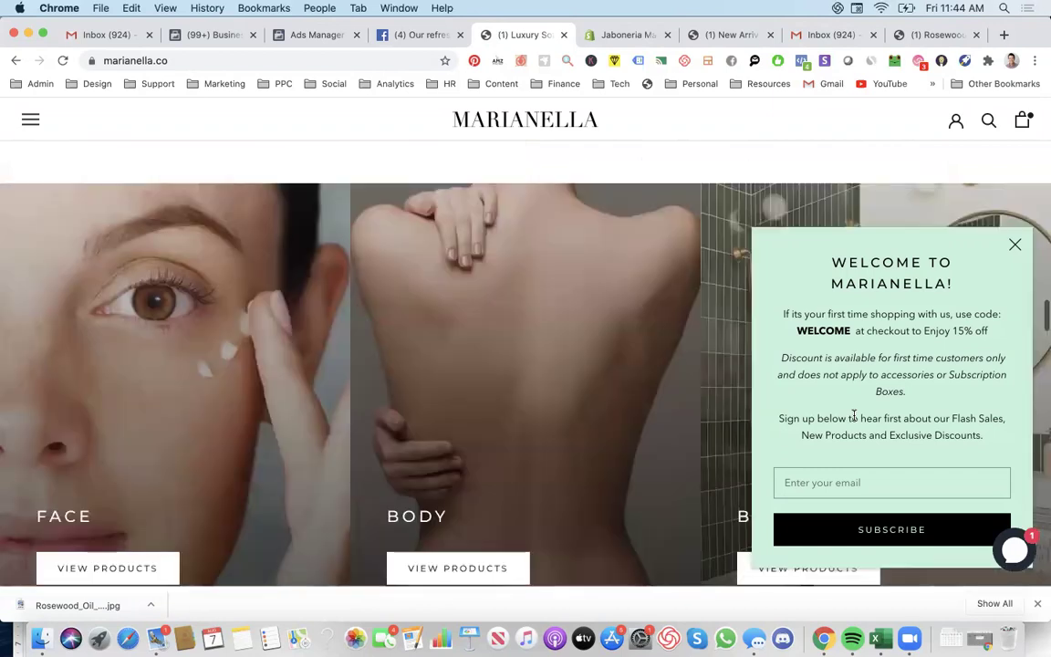
scroll(854, 415, "up", 3)
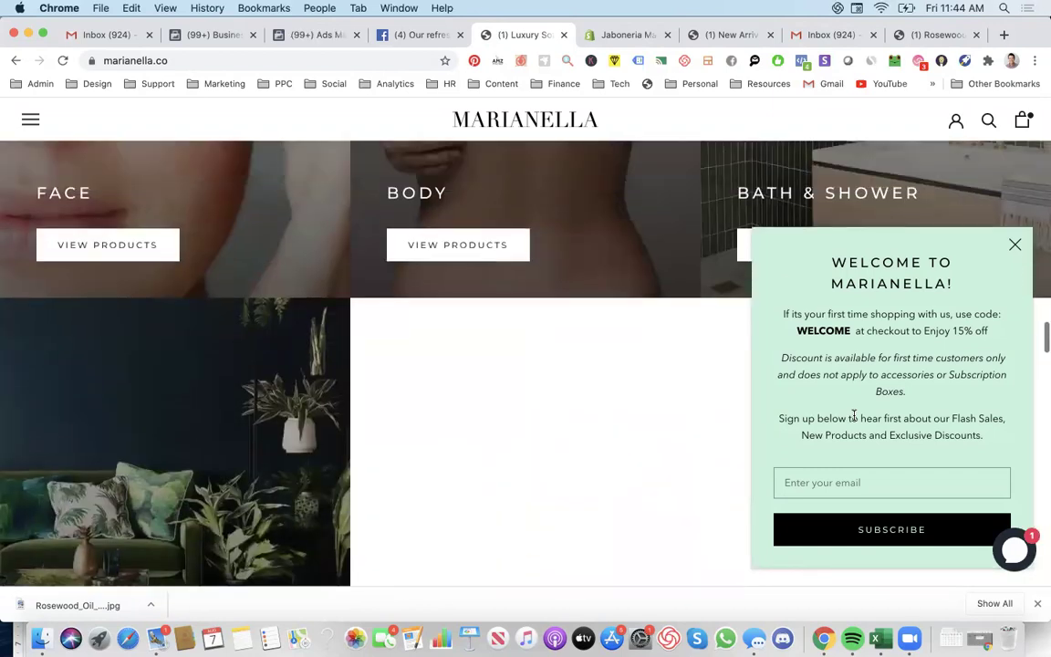
scroll(854, 415, "up", 2)
scroll(854, 415, "down", 5)
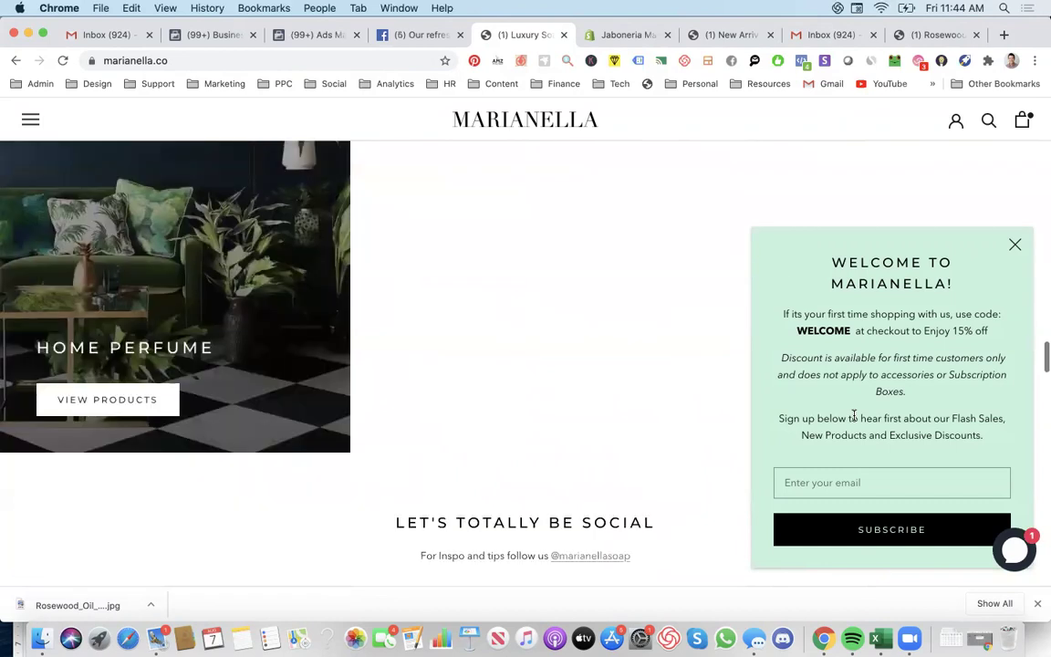
scroll(854, 415, "down", 3)
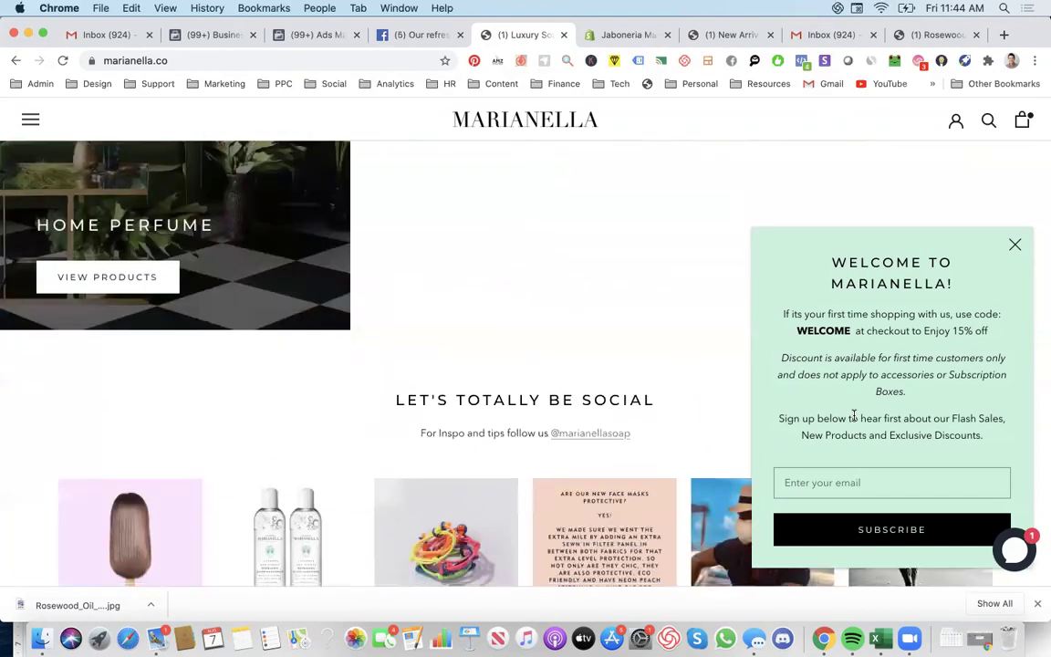
scroll(854, 415, "down", 3)
scroll(854, 416, "down", 3)
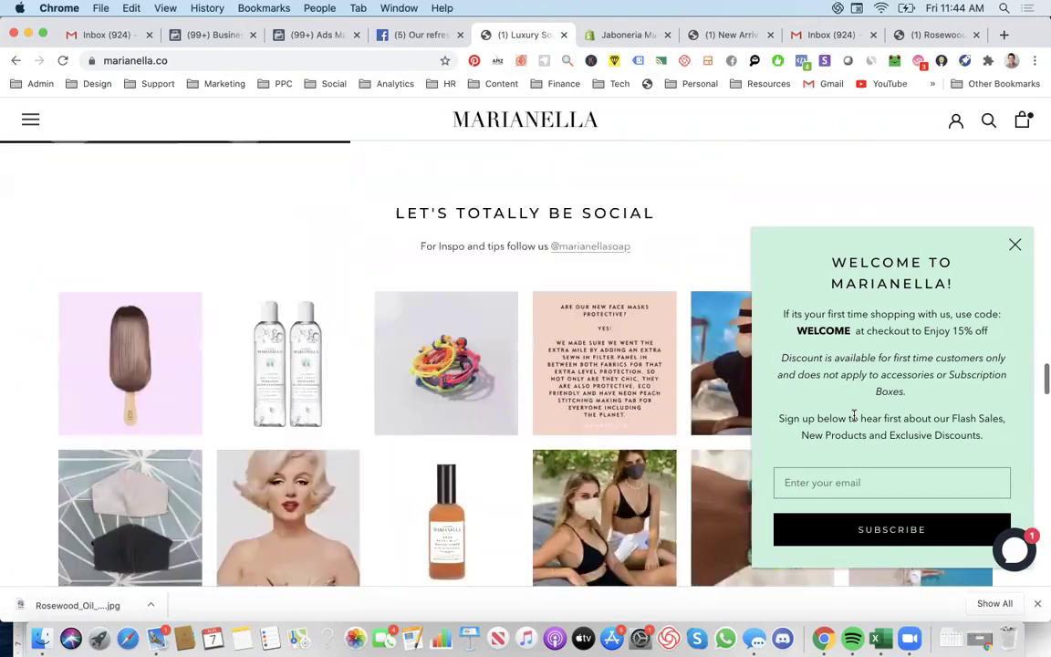
scroll(854, 416, "down", 7)
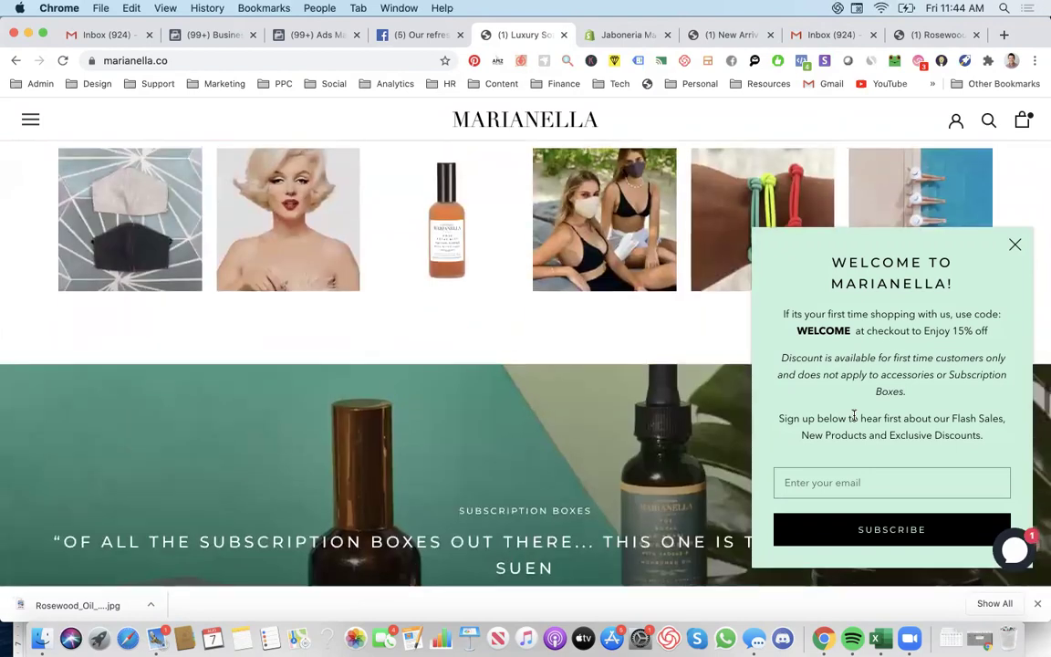
scroll(854, 415, "down", 6)
scroll(854, 415, "down", 10)
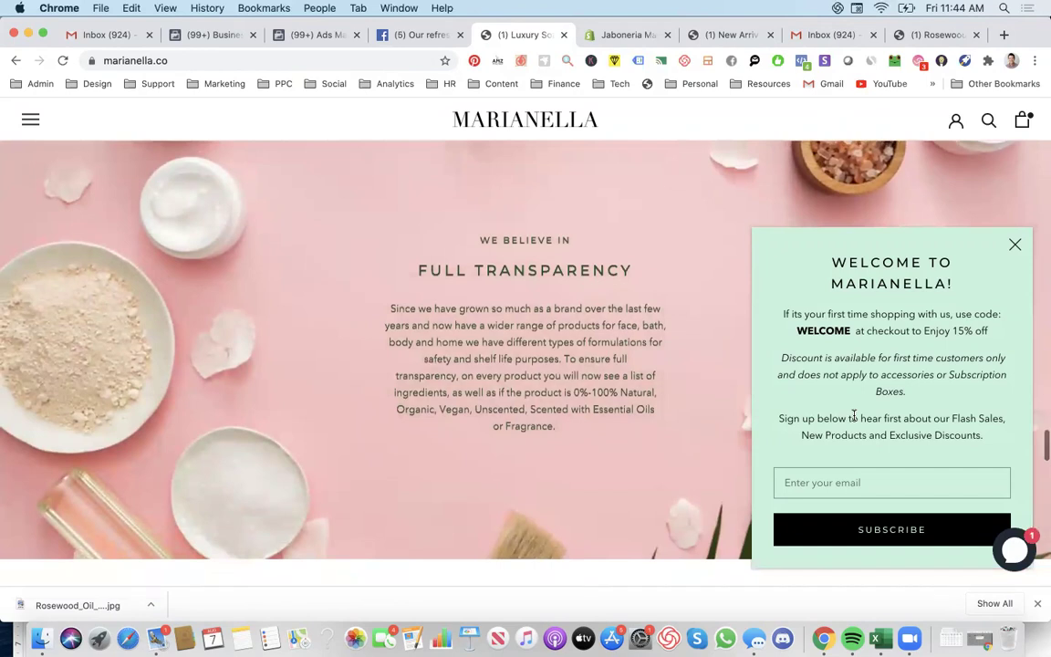
scroll(854, 415, "down", 3)
scroll(854, 415, "down", 3)
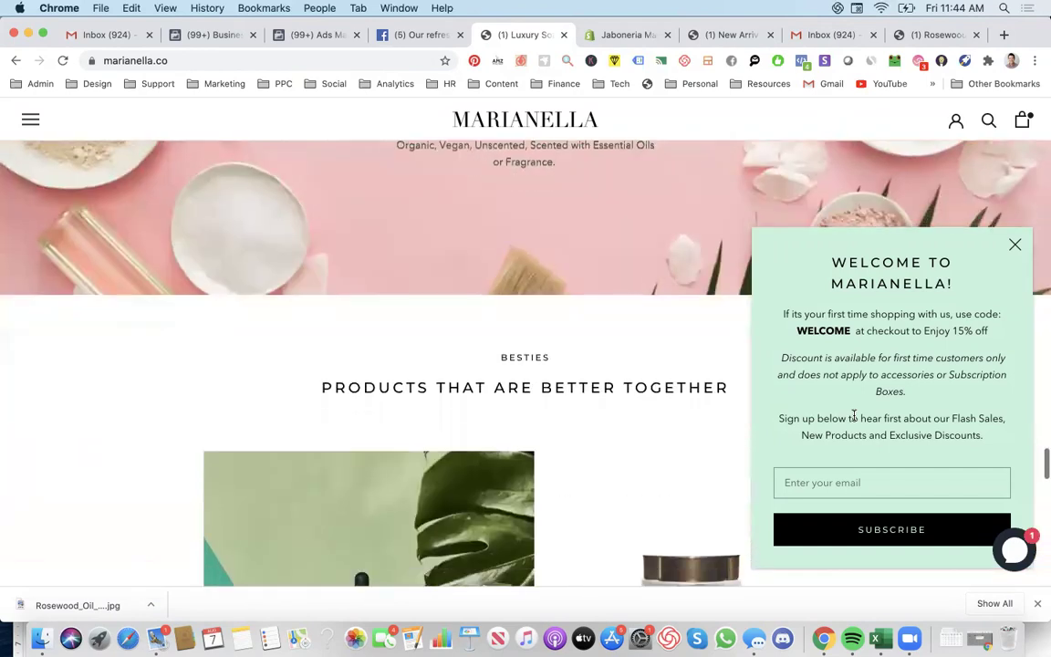
scroll(854, 415, "down", 2)
scroll(854, 415, "down", 3)
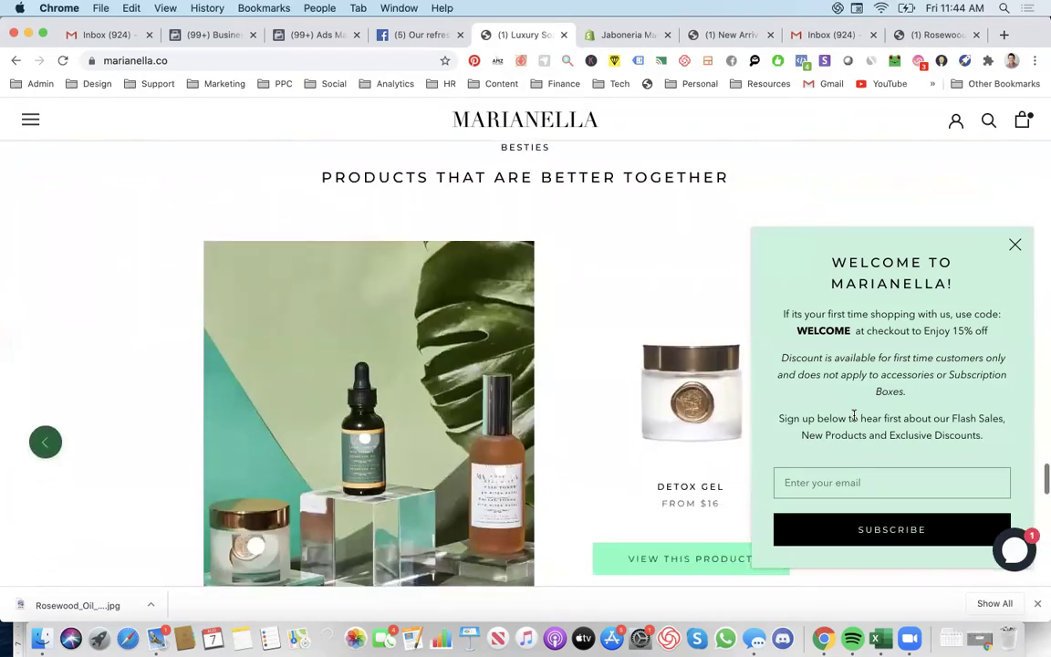
scroll(854, 415, "down", 10)
scroll(854, 416, "down", 3)
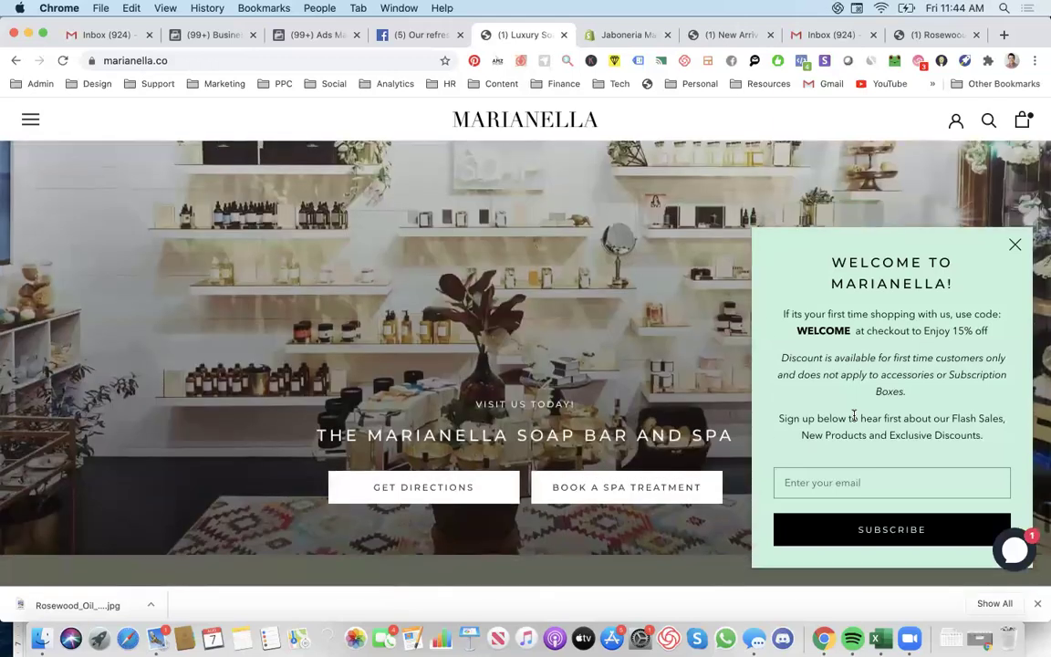
scroll(854, 415, "down", 3)
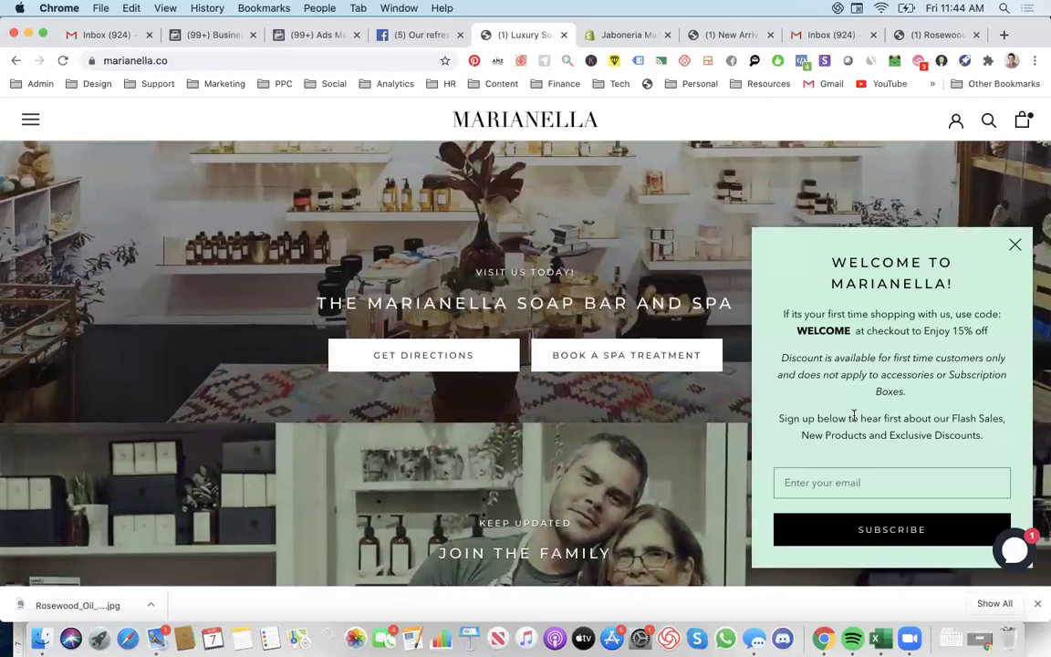
scroll(855, 415, "down", 3)
scroll(854, 415, "down", 5)
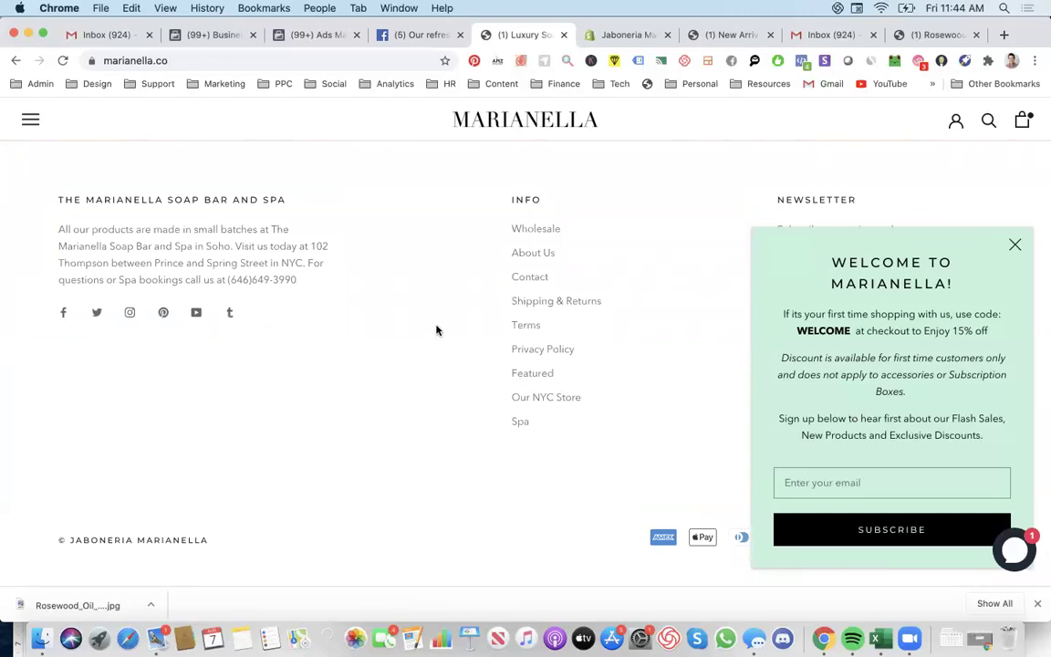
Step: Close the welcome discount popup and re-examine the homepage's customer reviews, best sellers, sanitizers and Sustainable Luxury section
left_click(1016, 249)
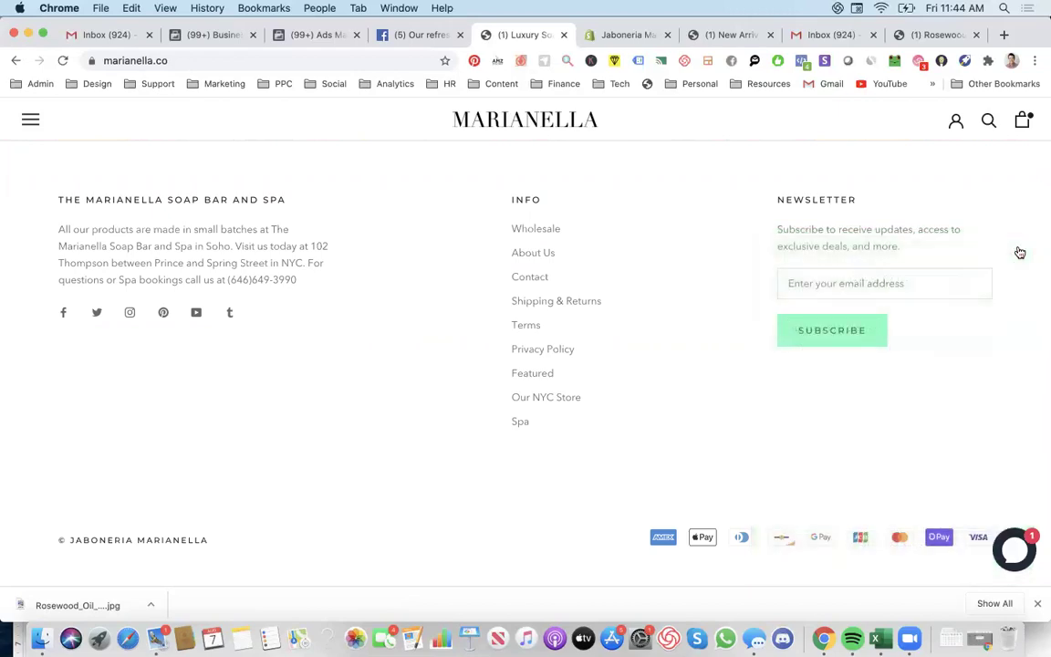
scroll(1021, 253, "up", 10)
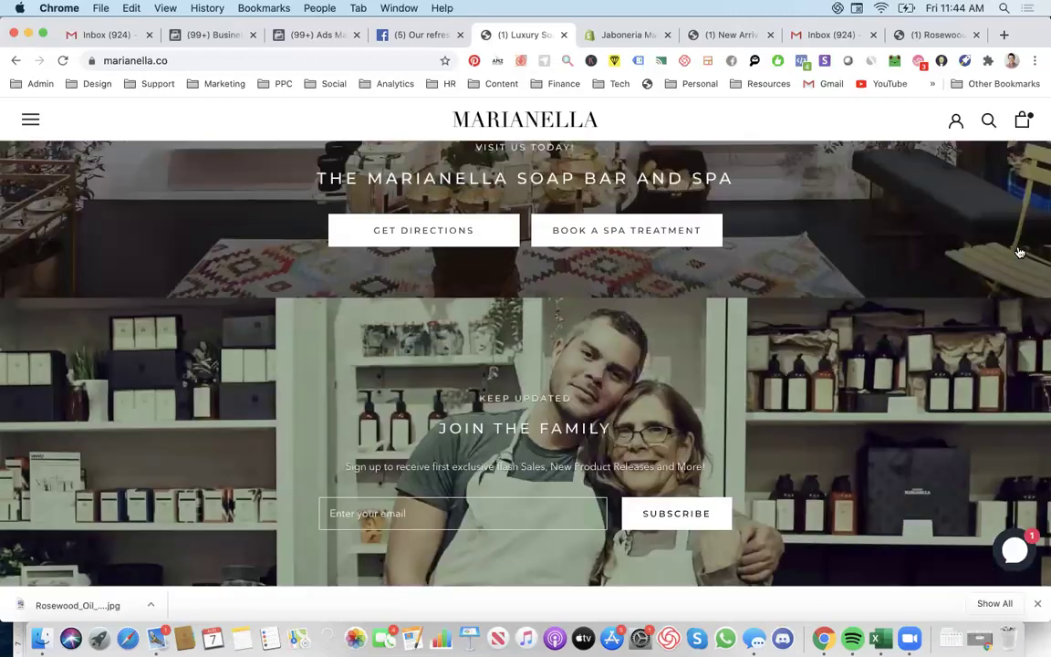
scroll(1020, 252, "up", 8)
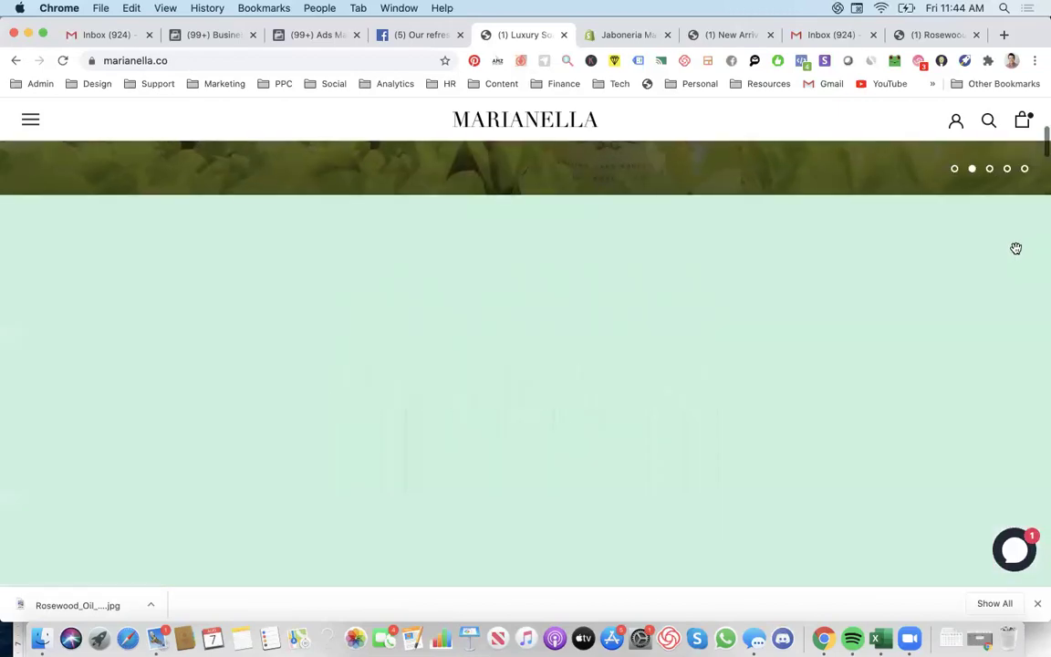
scroll(819, 292, "down", 6)
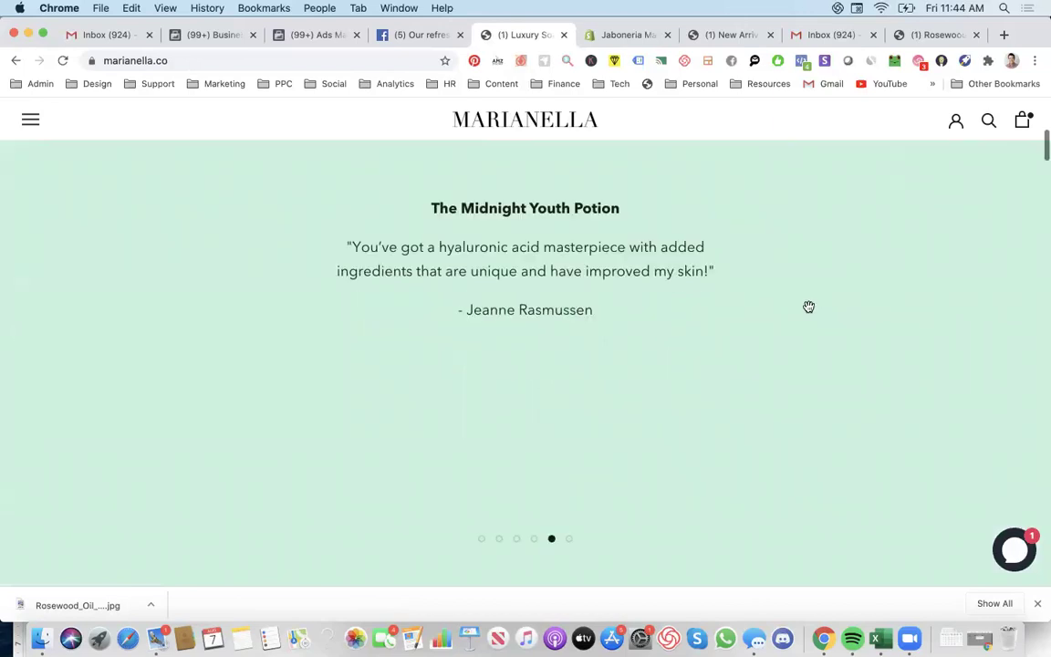
scroll(538, 253, "down", 5)
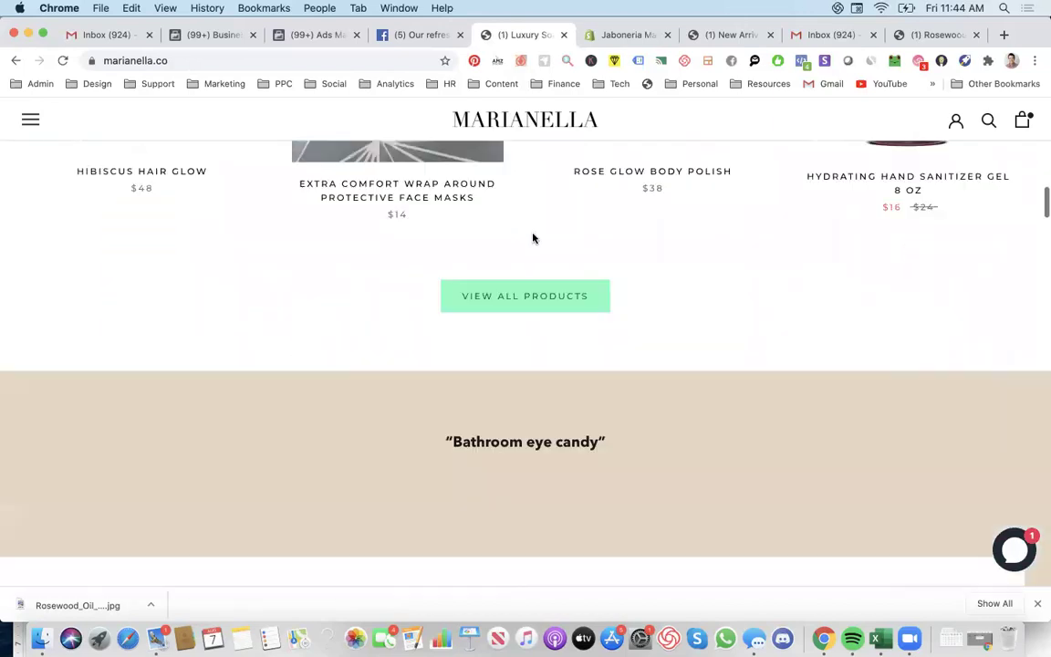
scroll(500, 248, "down", 10)
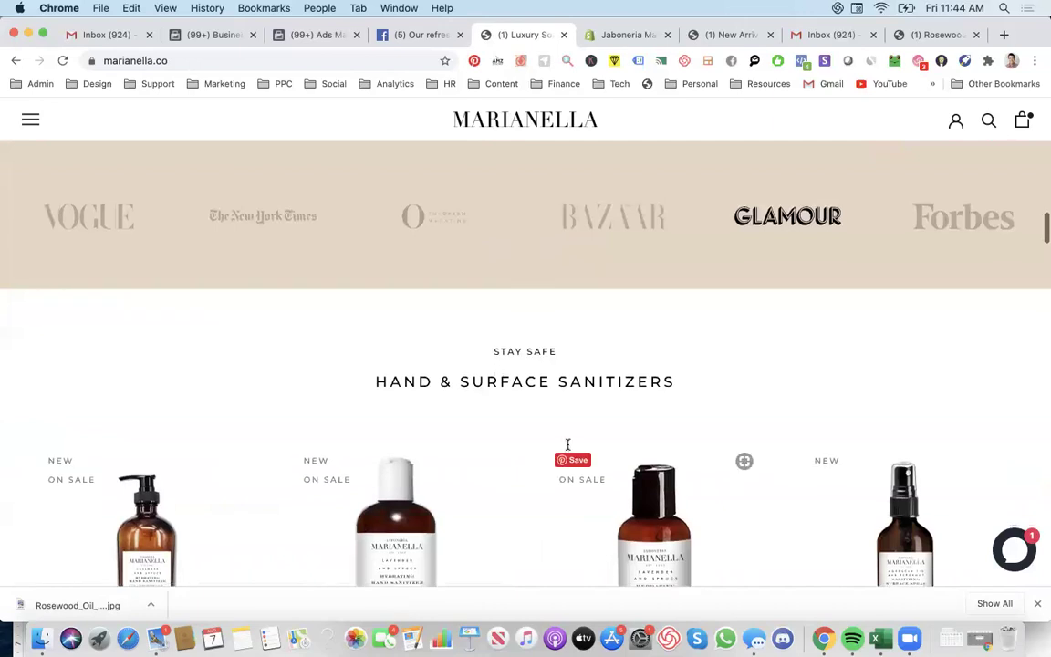
scroll(537, 474, "up", 1)
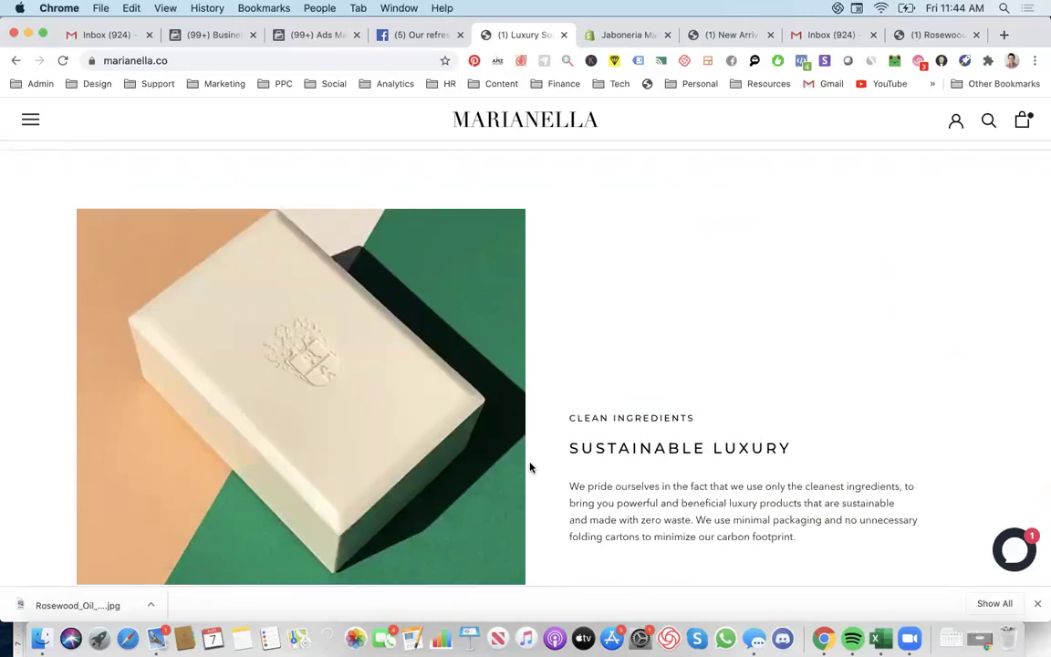
scroll(528, 458, "up", 1)
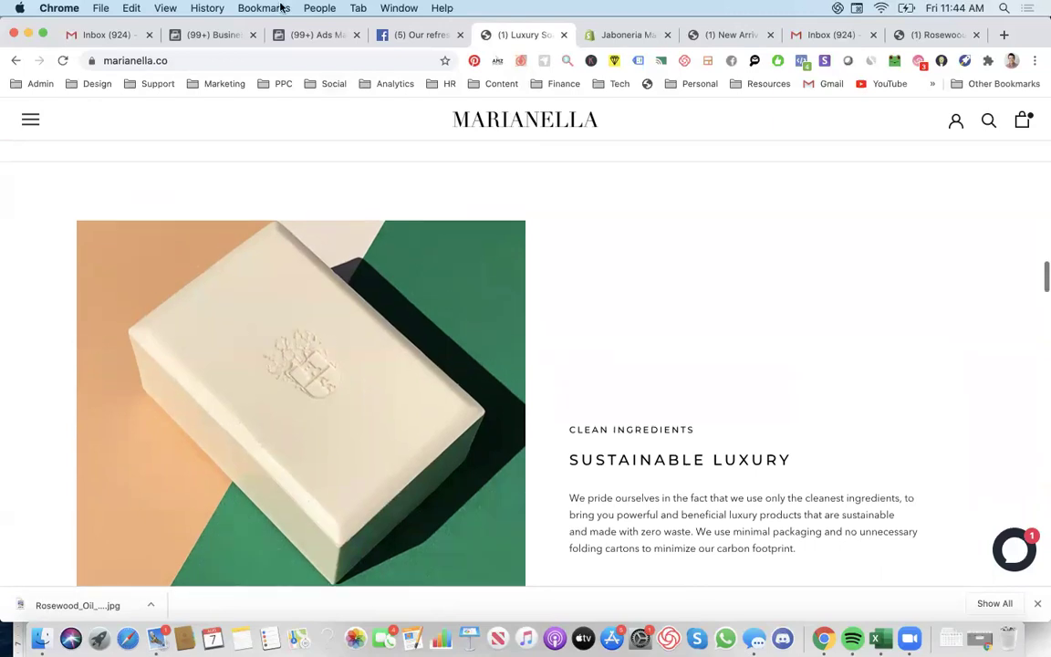
Step: From the browser window showing the Facebook body oil post, search Google for "facebook business success stories"
left_click(191, 33)
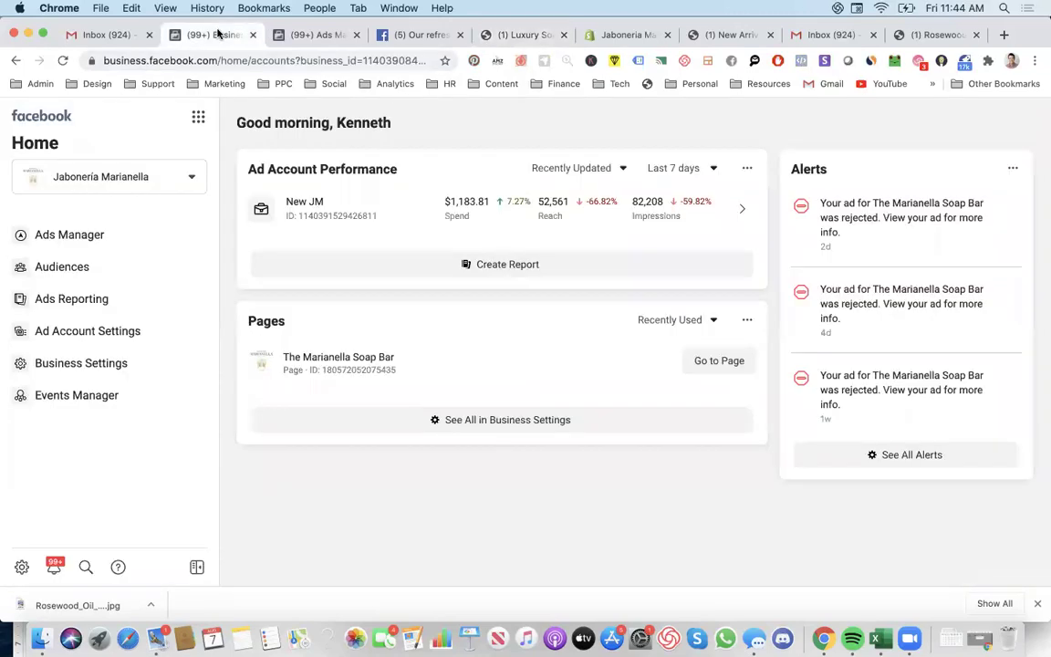
left_click(344, 37)
left_click(393, 34)
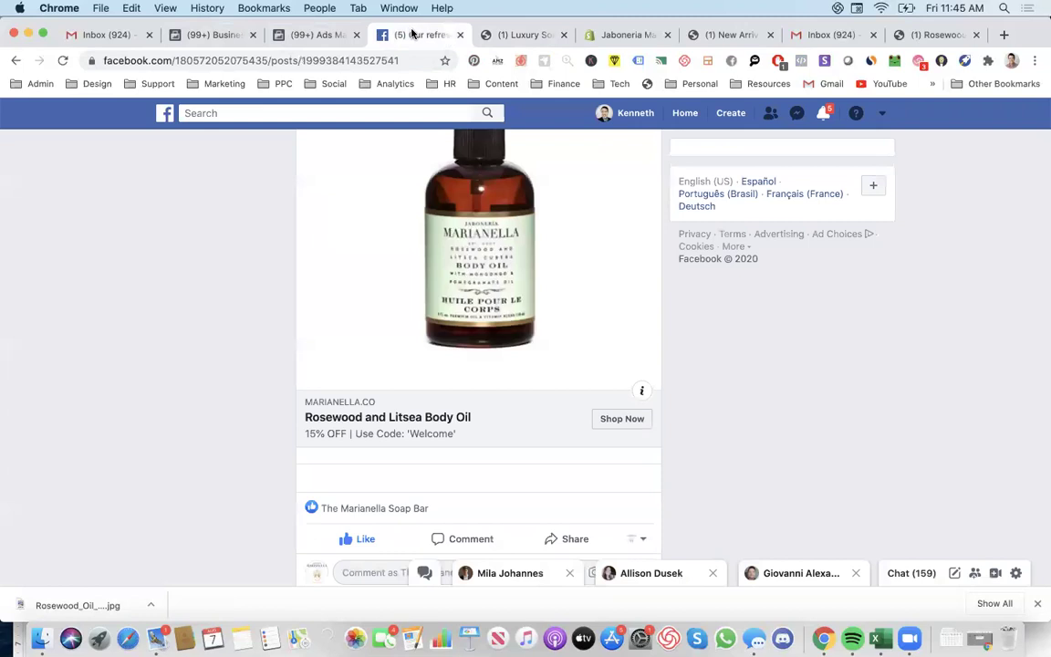
left_click(312, 56)
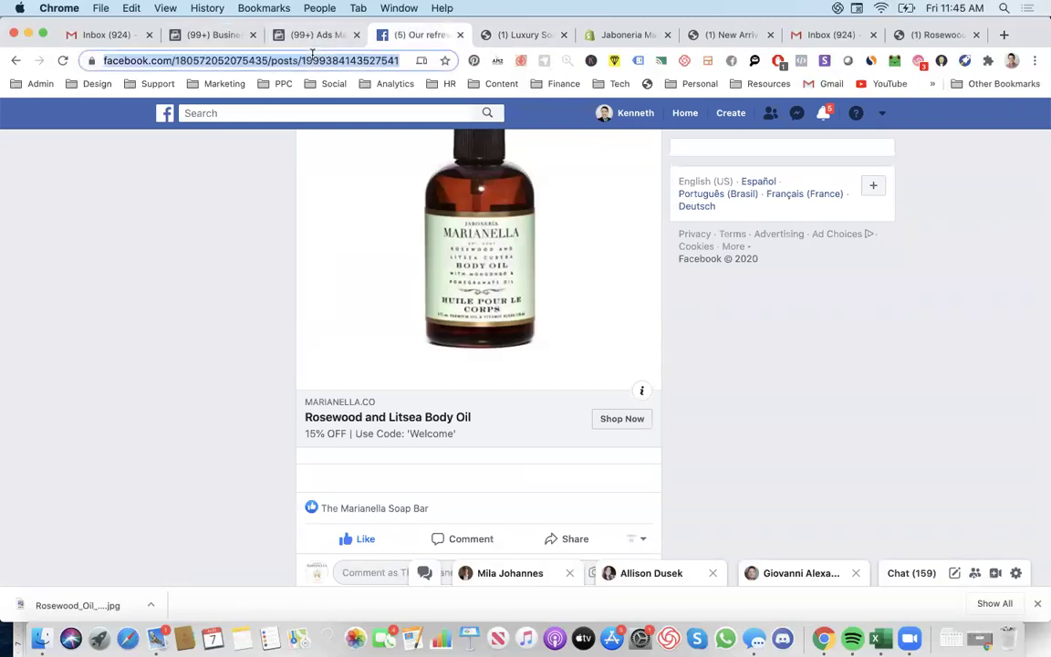
type("facebook business succe")
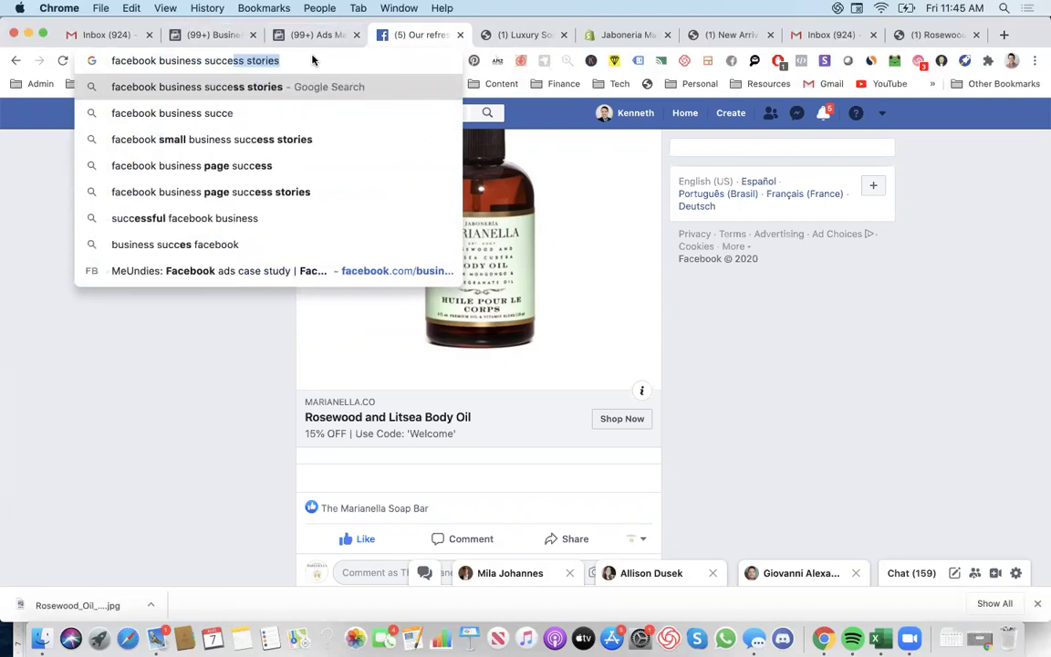
type("ss")
key("Return")
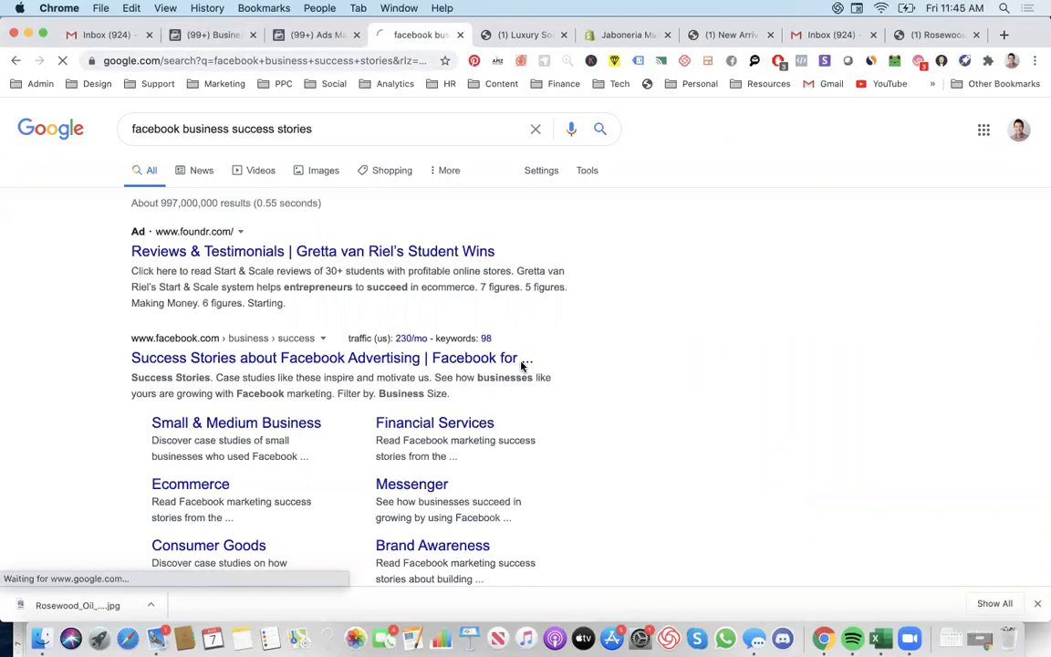
Step: Open Facebook's Success Stories page from the search results and search its case studies for "dynamic"
left_click(566, 360)
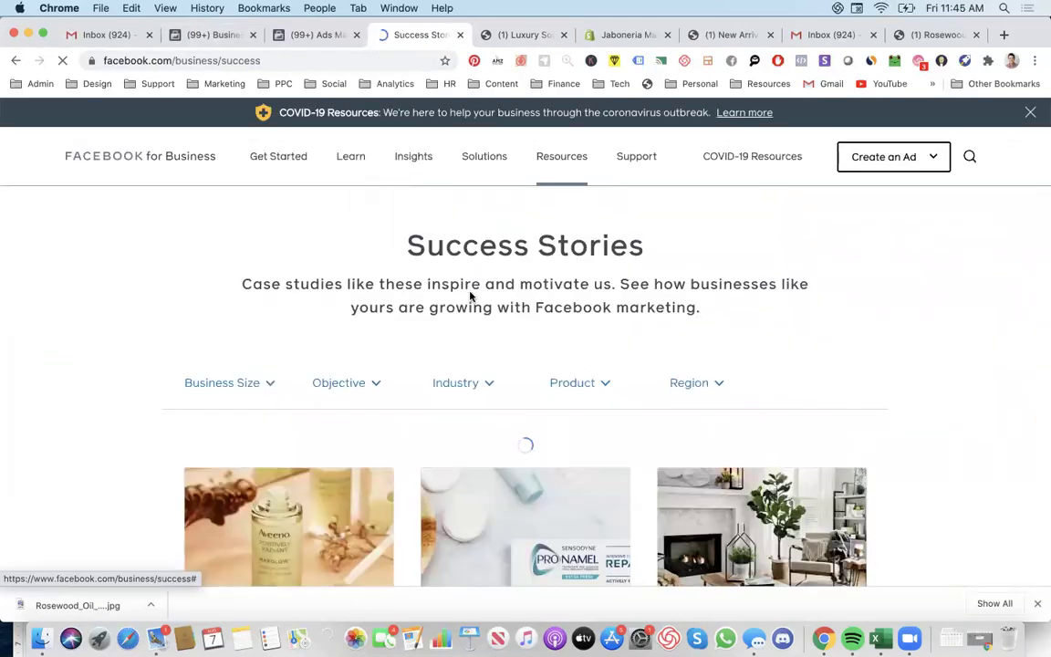
scroll(694, 382, "down", 2)
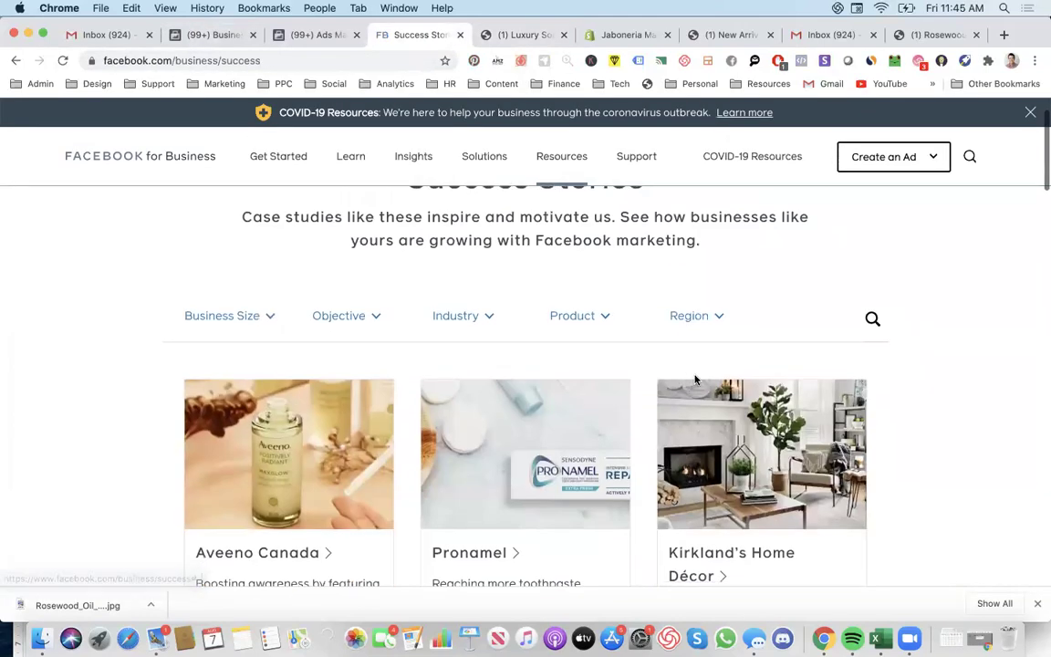
left_click(871, 317)
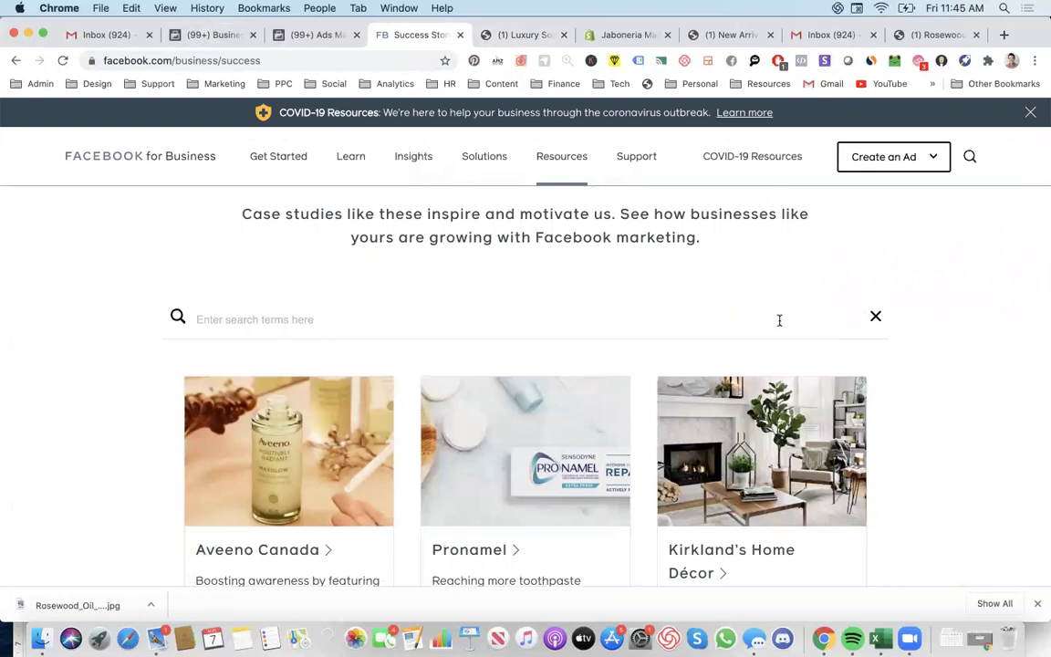
type("dyanim")
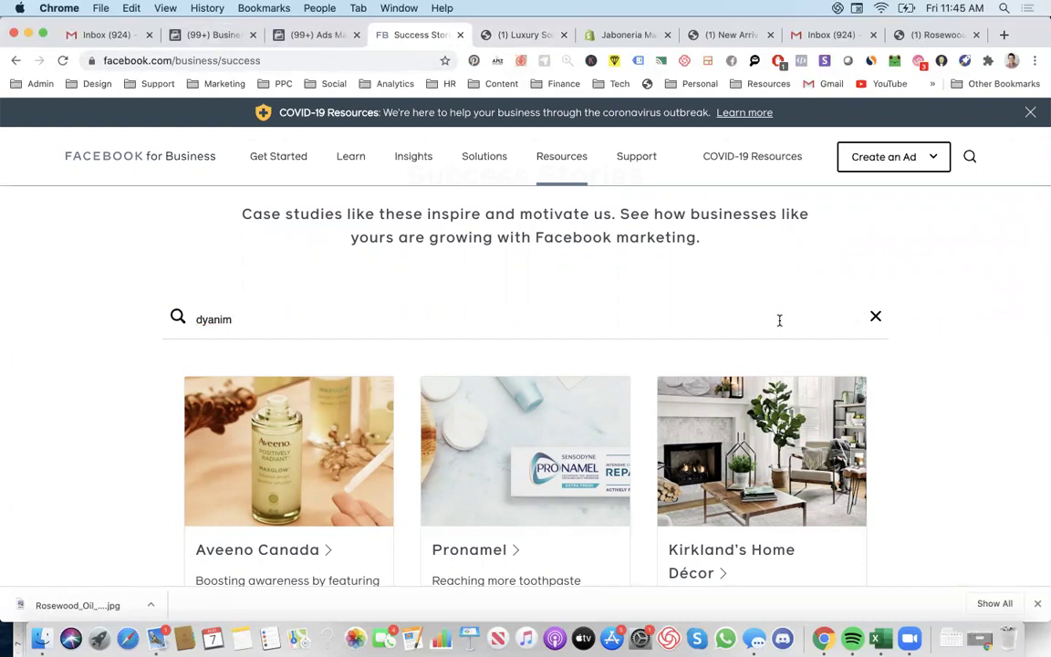
key("BackSpace")
key("BackSpace")
key("BackSpace")
key("BackSpace")
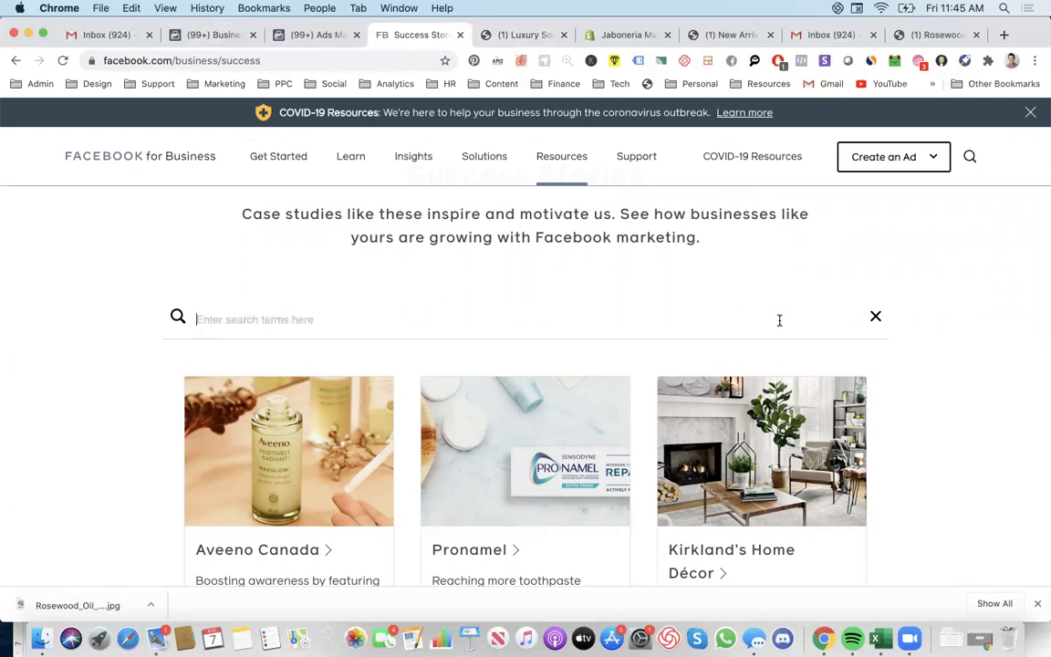
type("dynamic")
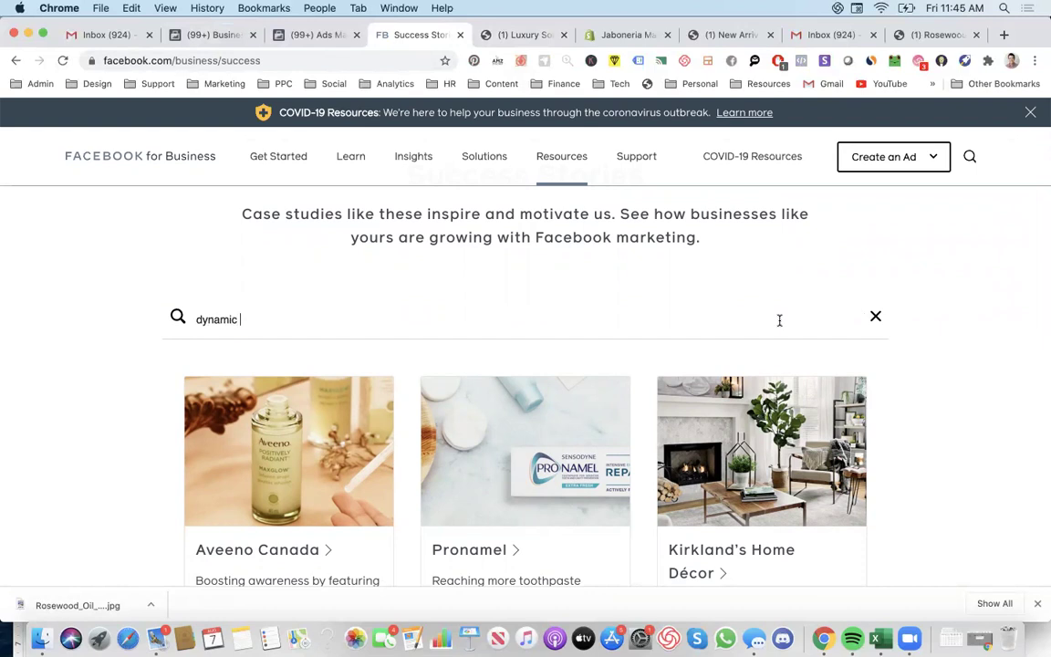
key("Return")
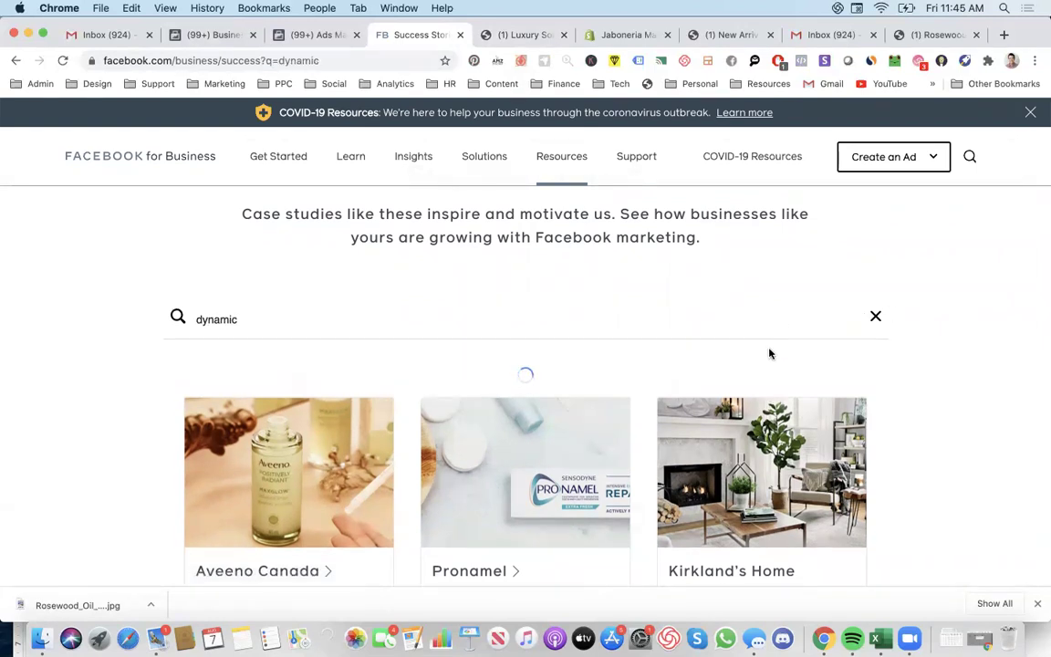
Step: Look through the "dynamic" case studies and open the Sephora story
scroll(563, 357, "down", 5)
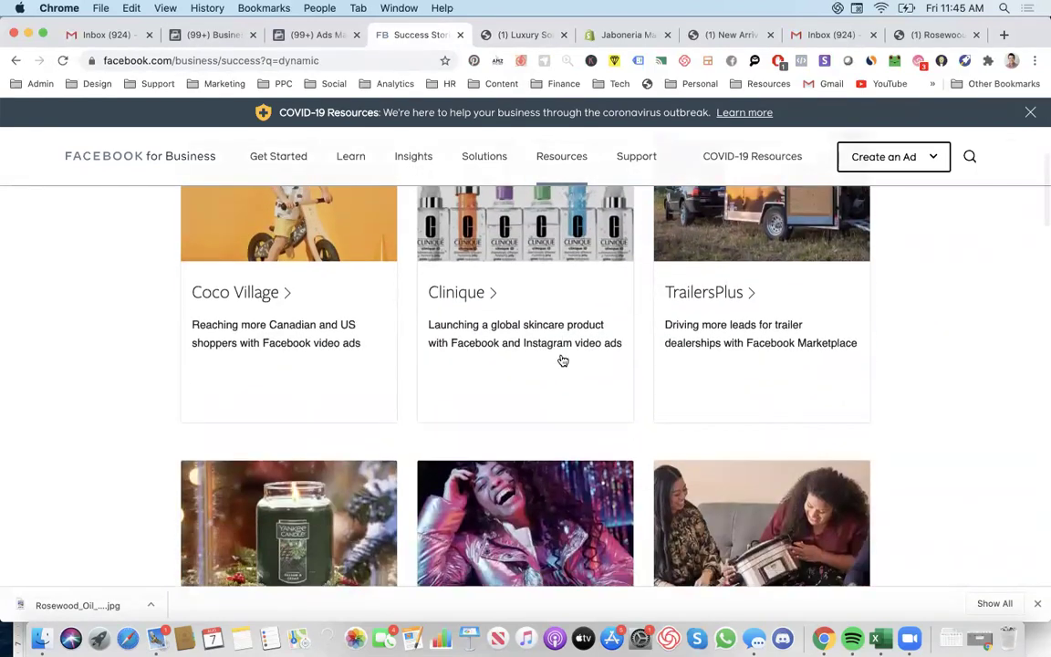
scroll(563, 360, "down", 10)
scroll(563, 361, "up", 3)
scroll(563, 360, "up", 4)
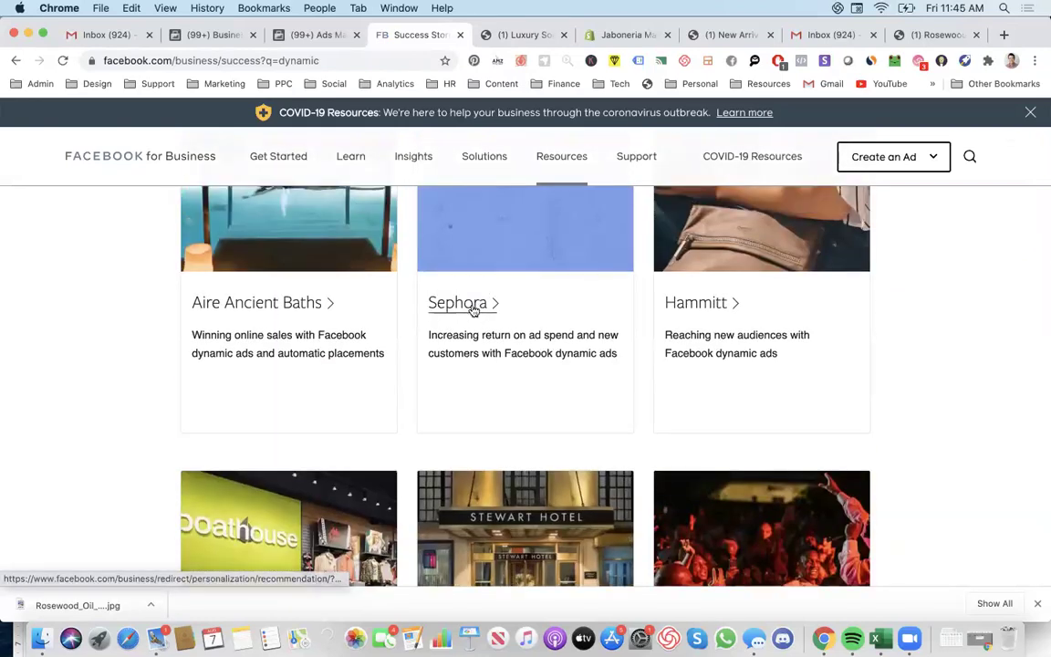
left_click(474, 311)
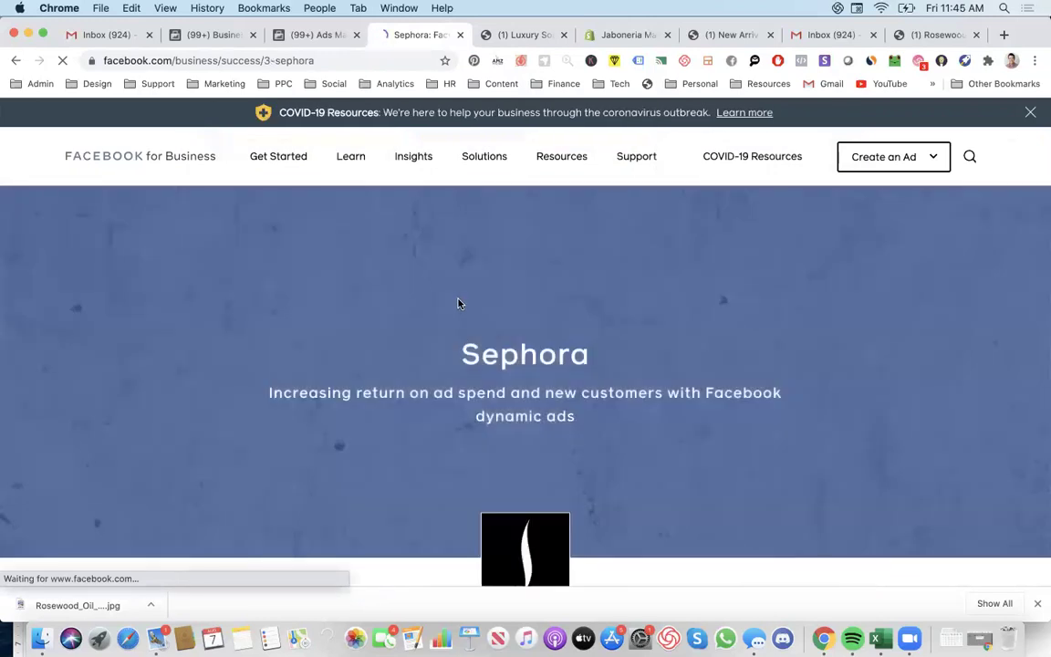
Step: Examine the Sephora case study's result figures, personalized creative solution, mobile ad example and success section
scroll(457, 301, "down", 5)
scroll(458, 312, "down", 10)
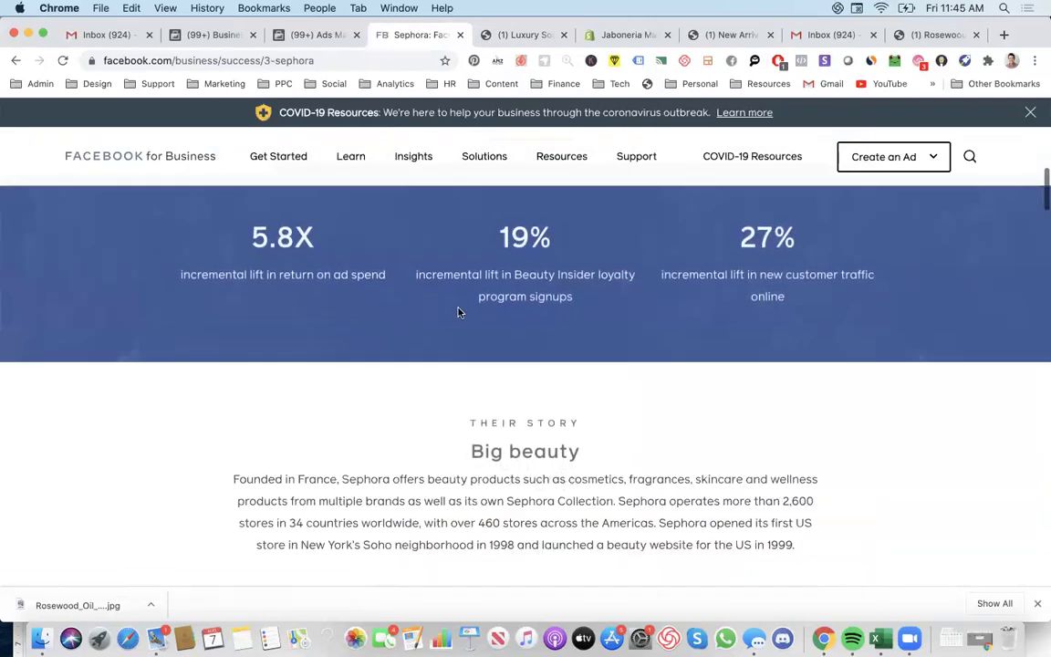
scroll(458, 312, "down", 6)
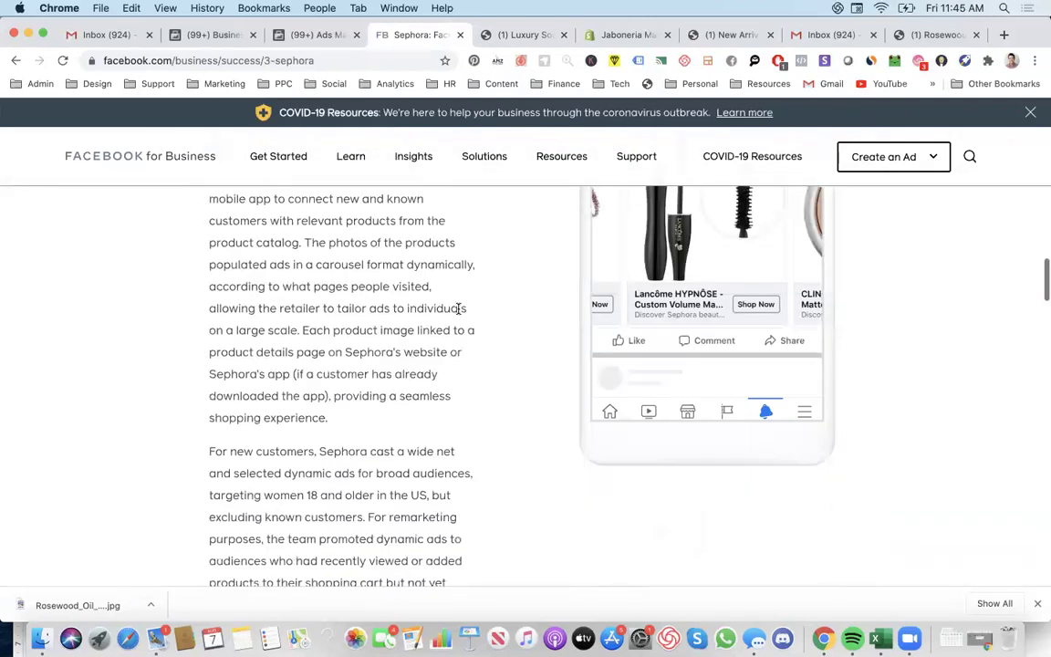
scroll(458, 312, "up", 3)
scroll(458, 312, "up", 3)
scroll(472, 325, "down", 3)
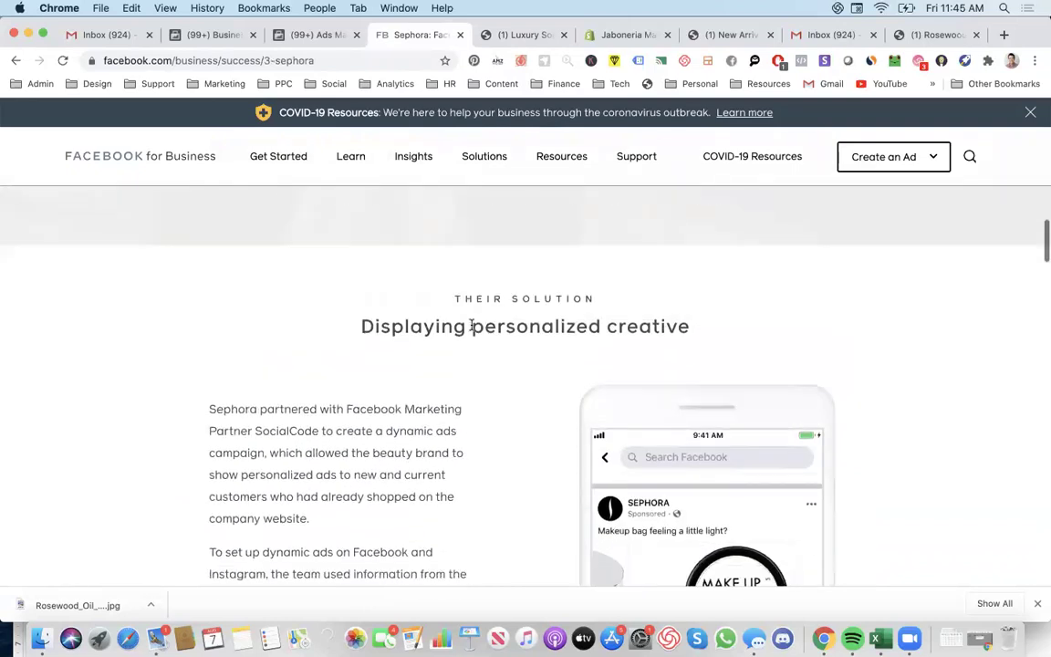
scroll(476, 329, "down", 3)
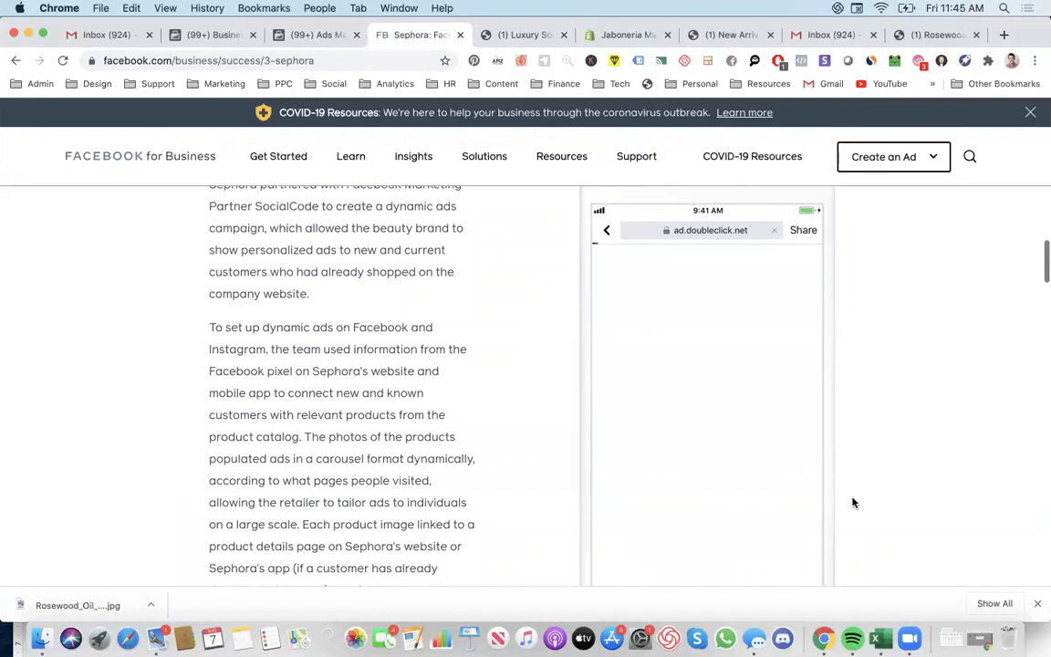
scroll(848, 500, "down", 2)
scroll(497, 399, "up", 15)
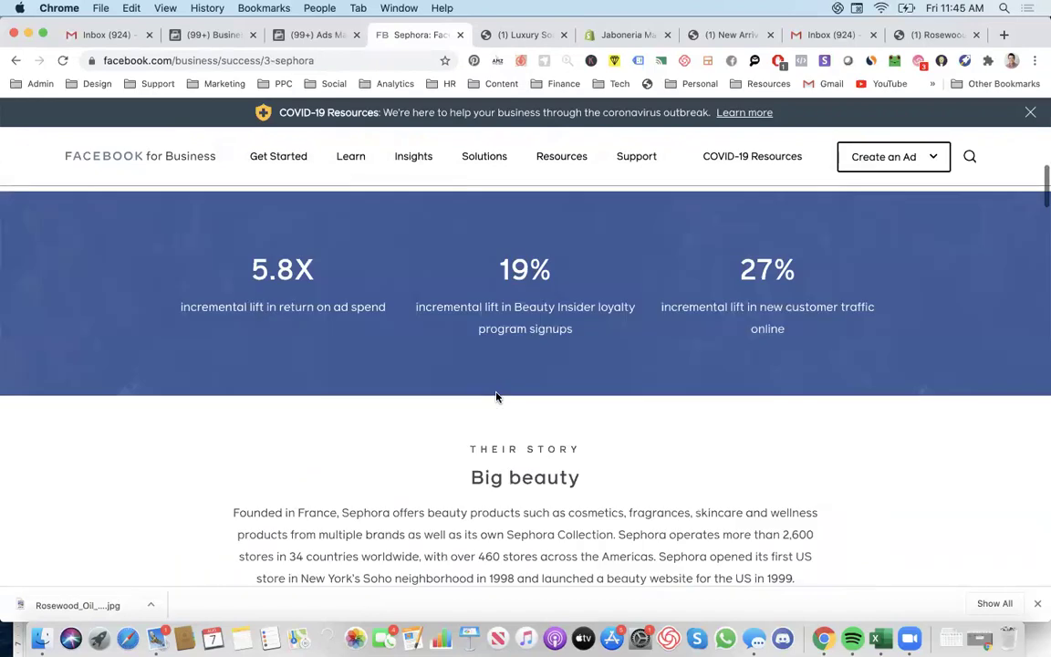
scroll(293, 464, "down", 6)
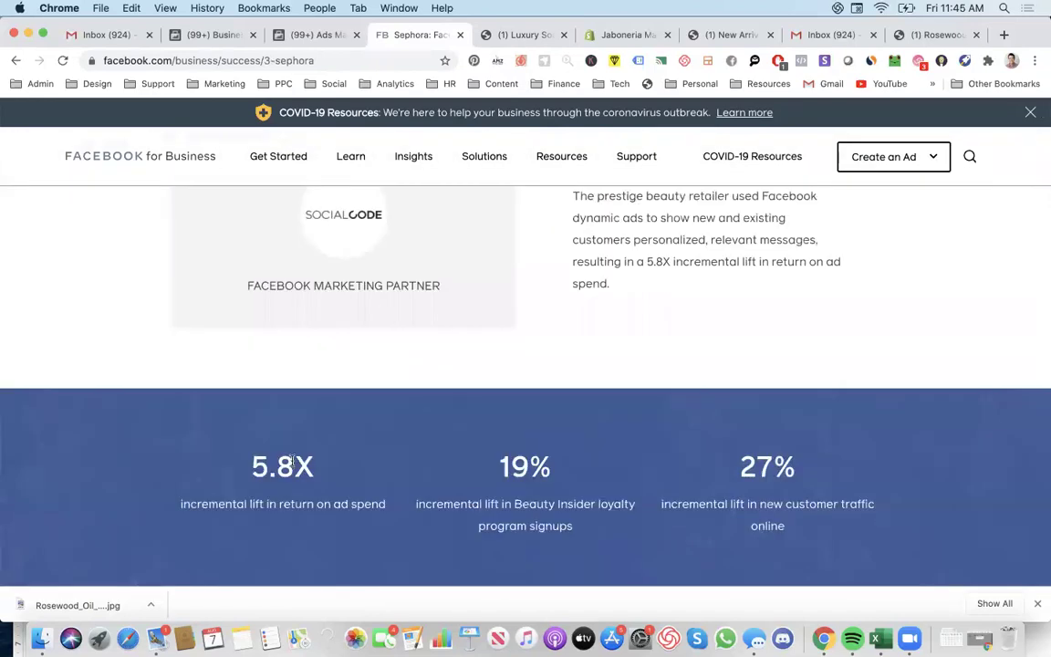
left_click_drag(229, 432, 339, 491)
scroll(527, 485, "down", 10)
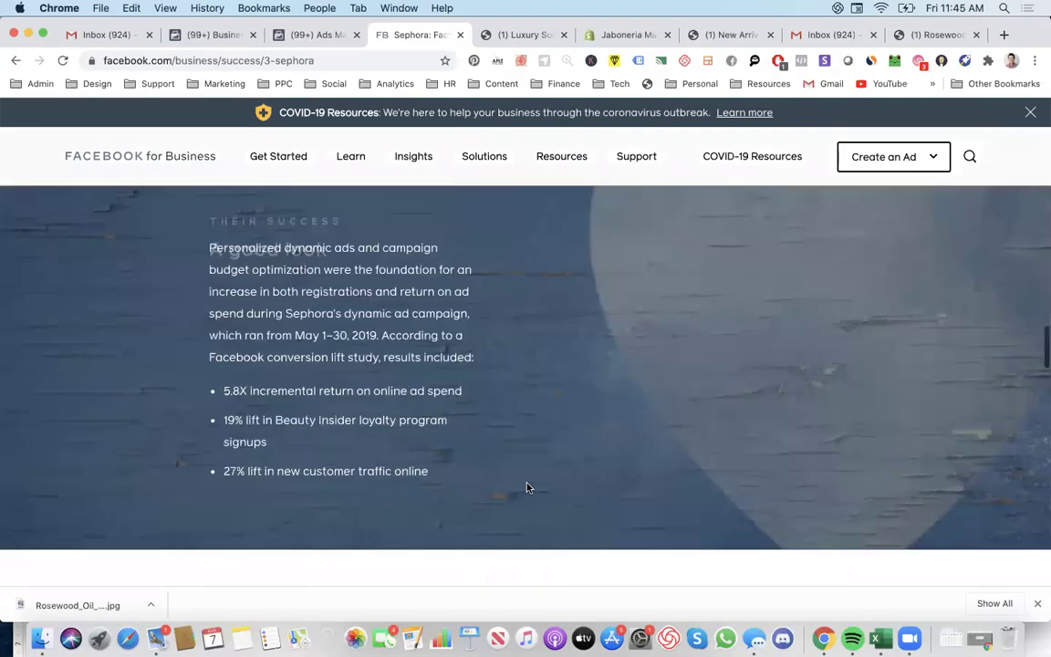
scroll(527, 487, "up", 3)
scroll(528, 487, "up", 10)
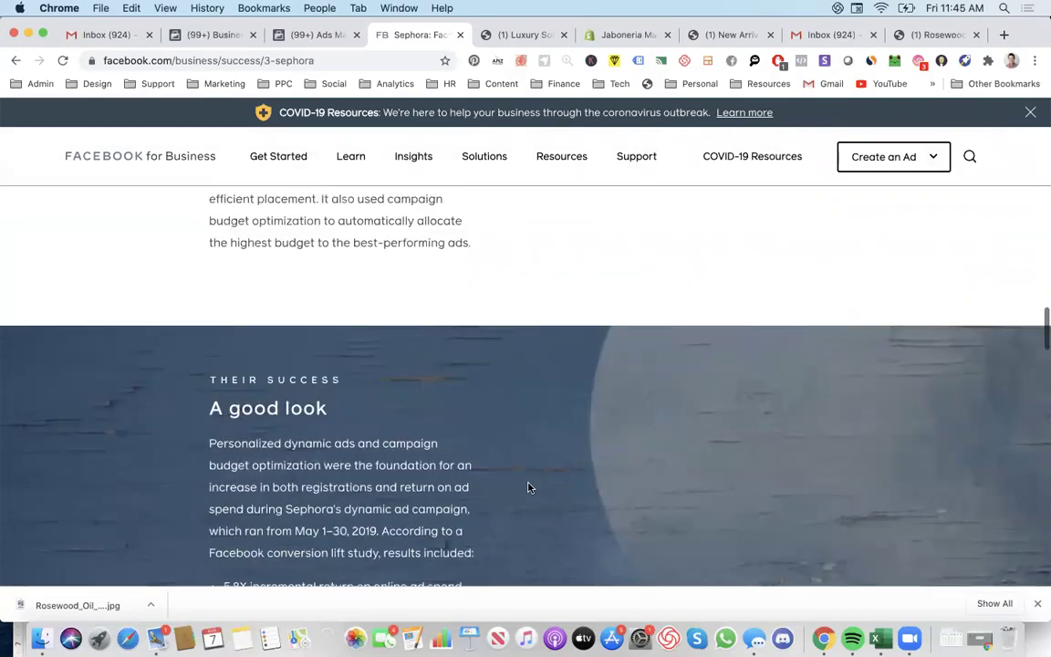
scroll(530, 487, "up", 3)
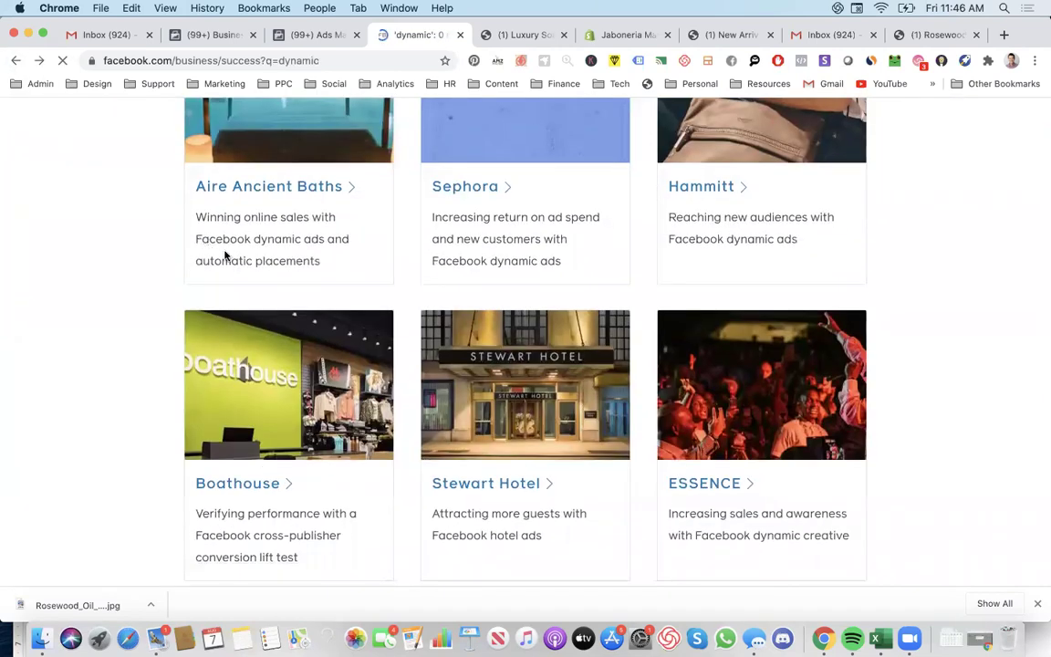
Step: Return to the "dynamic" case study results and look through the brand stories down to the end of the list
scroll(664, 424, "down", 3)
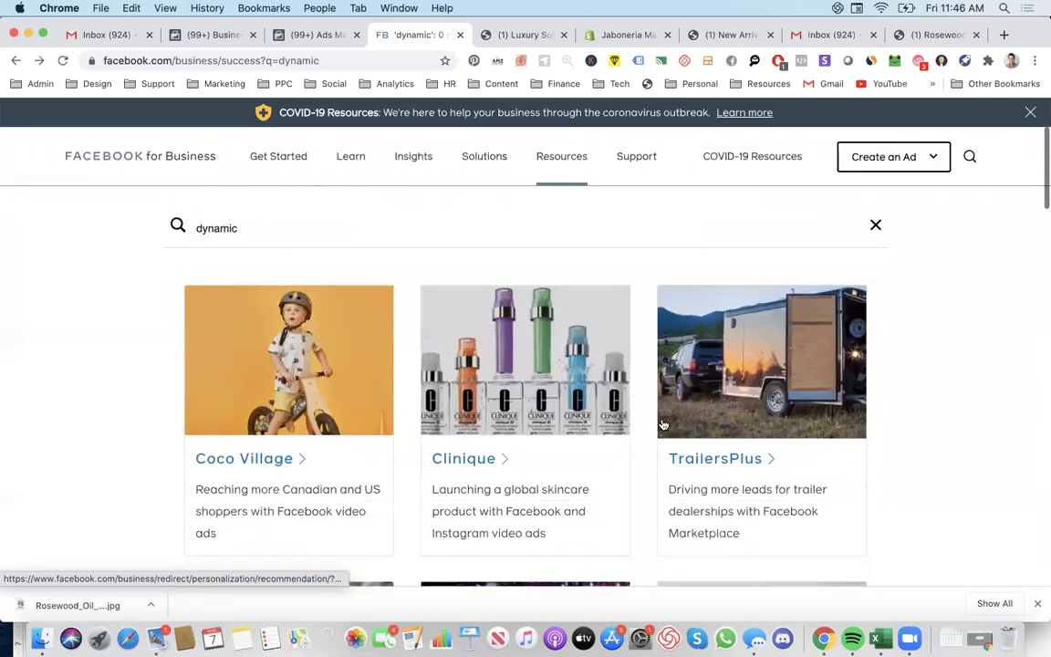
scroll(664, 425, "down", 3)
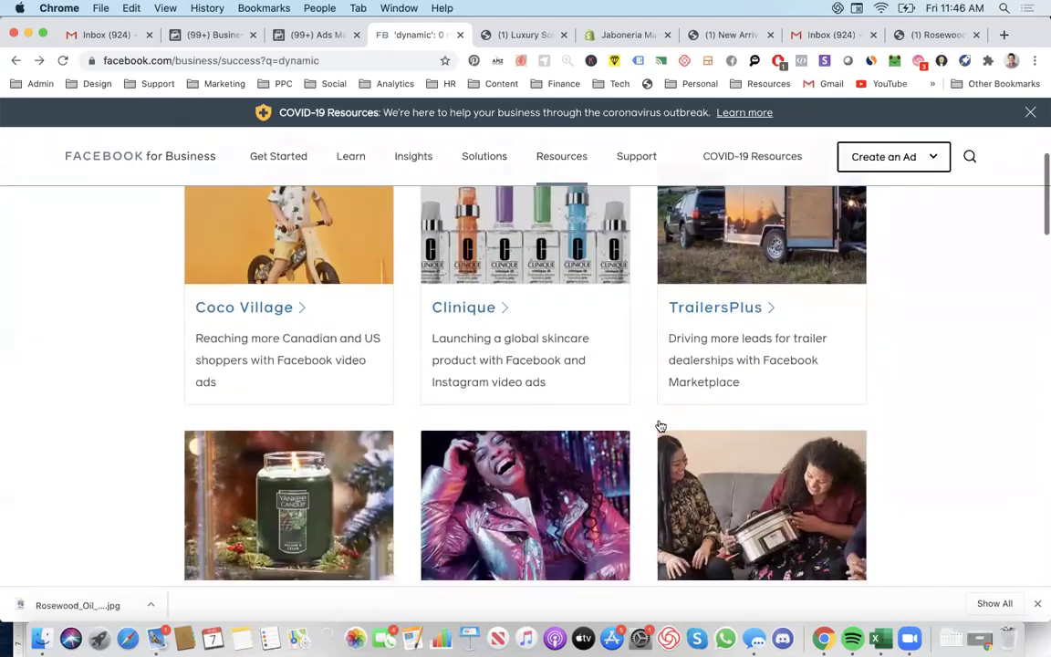
scroll(661, 426, "down", 9)
scroll(660, 426, "down", 9)
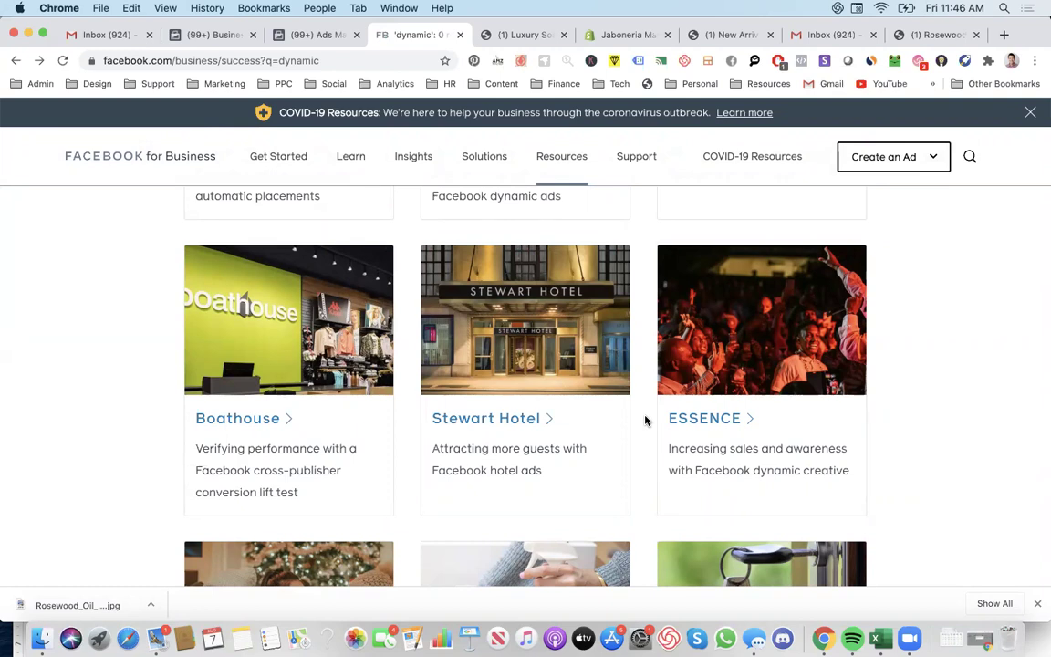
scroll(634, 424, "down", 10)
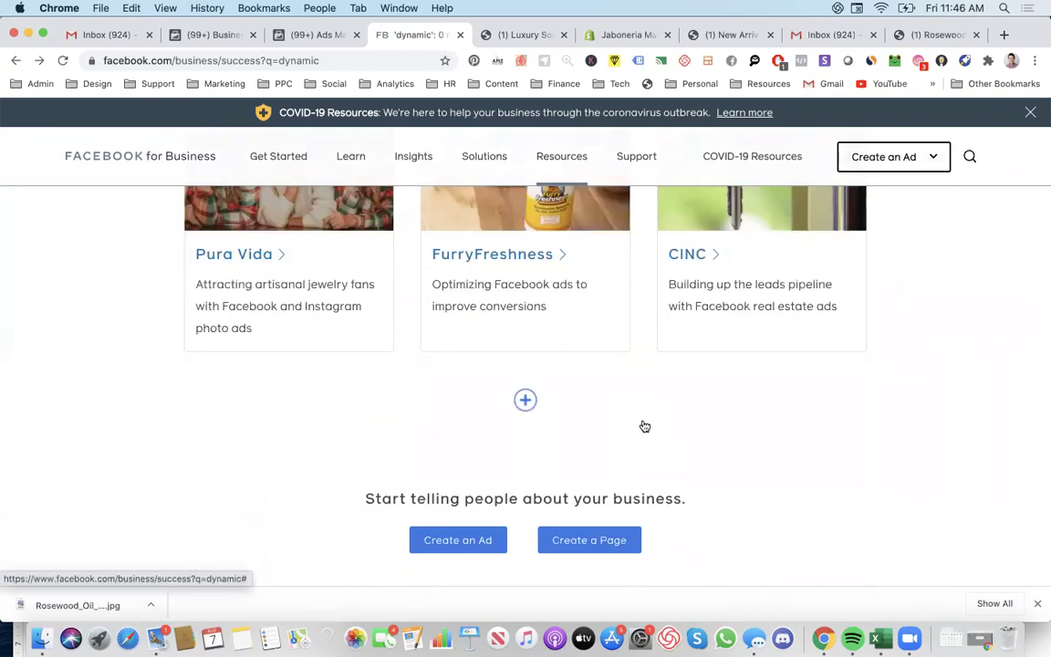
scroll(607, 401, "up", 3)
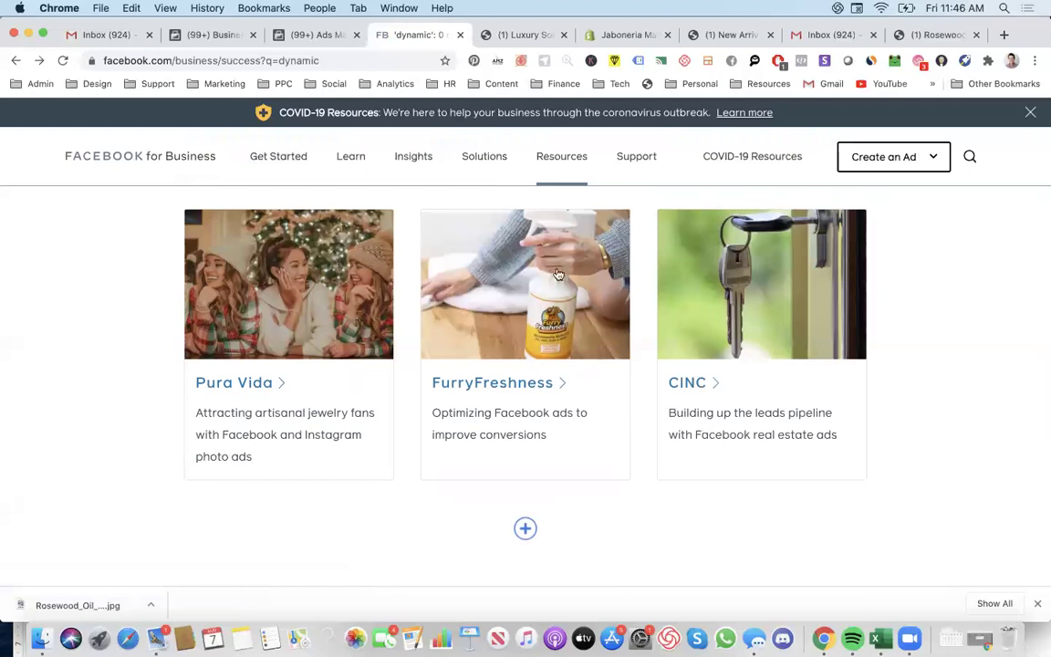
scroll(429, 292, "up", 3)
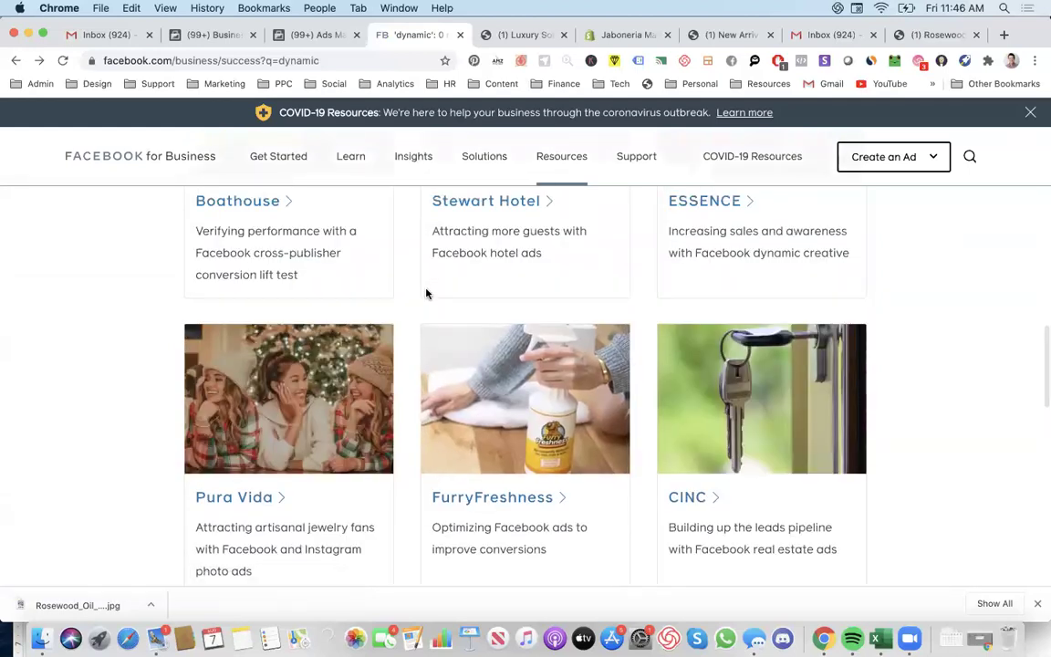
scroll(429, 292, "up", 1)
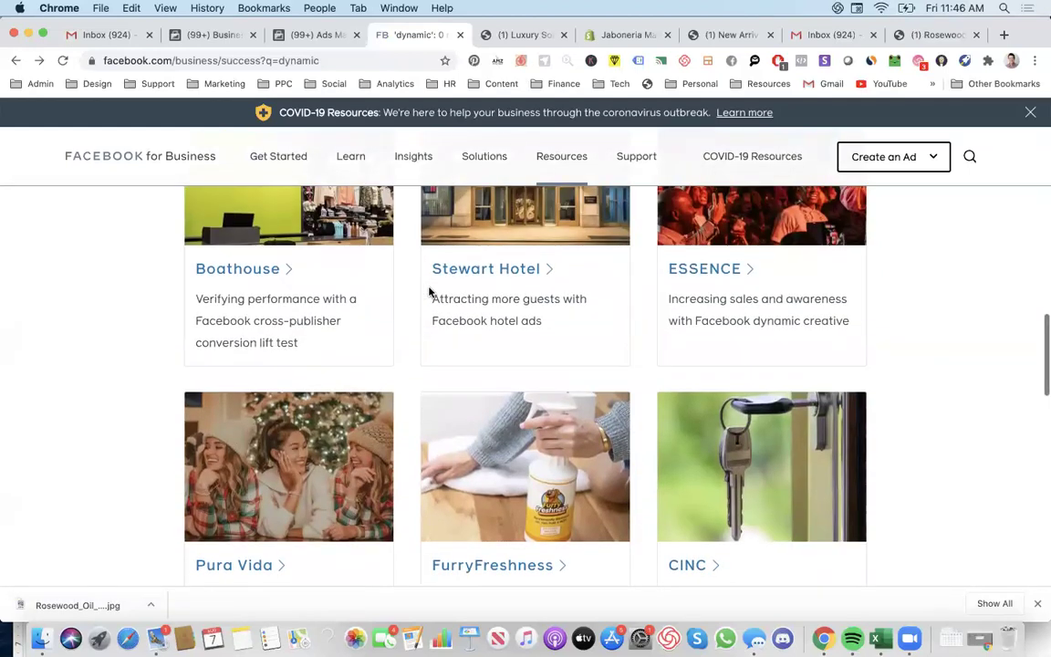
scroll(429, 292, "up", 7)
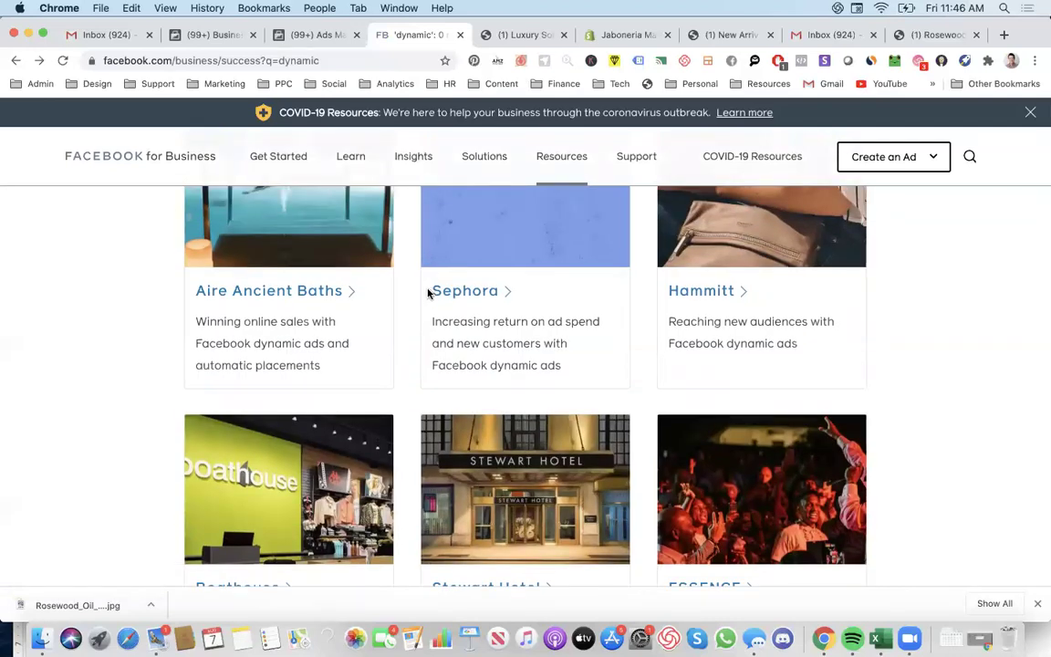
Step: Switch back to the "HI THERE" ad in Ads Manager and check for existing Instant Experiences under its Collection format
left_click(317, 36)
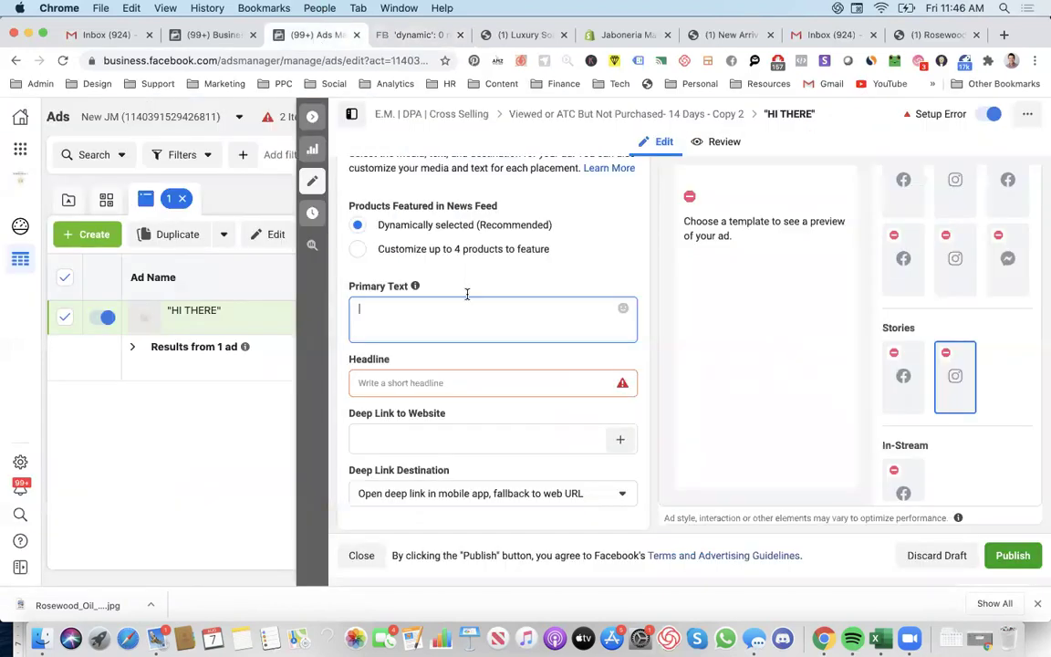
scroll(464, 287, "up", 2)
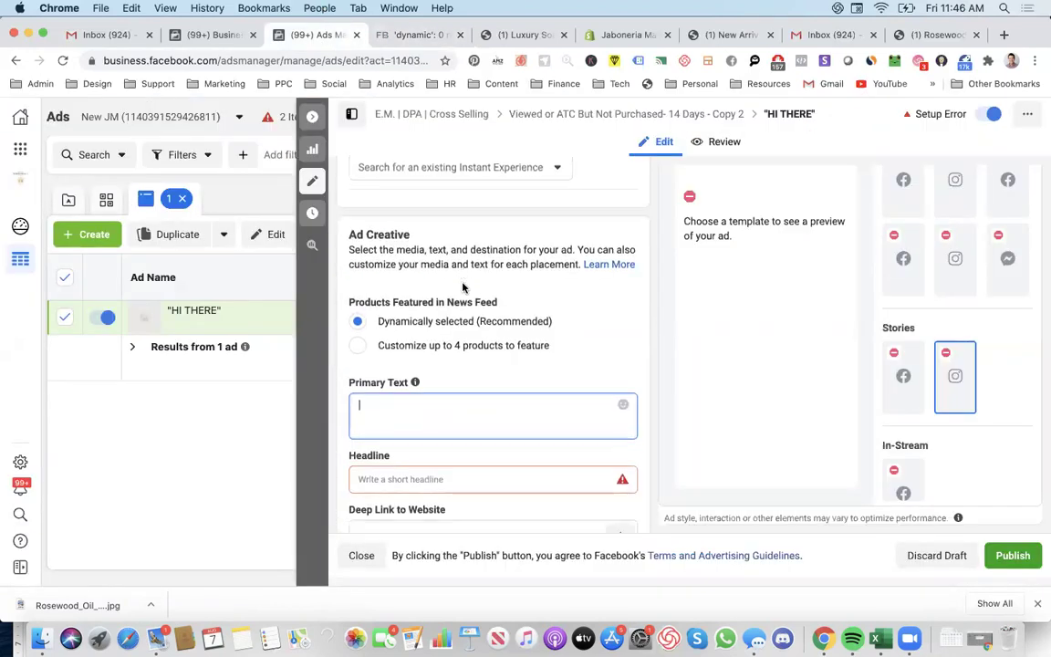
left_click(432, 176)
scroll(610, 178, "up", 5)
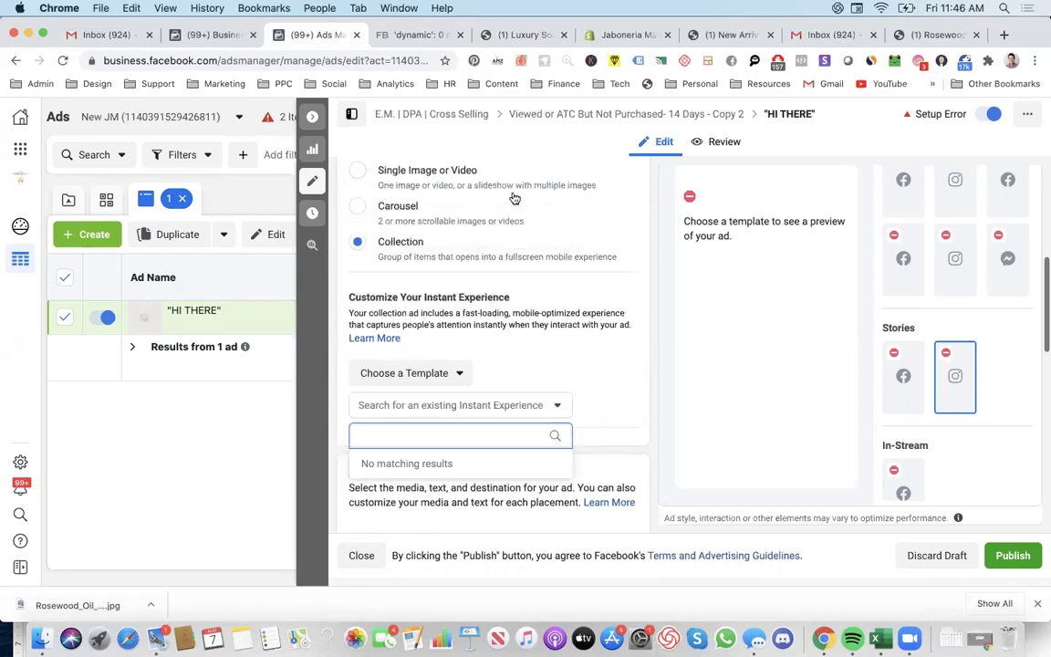
Step: Change the ad's format from Collection to Carousel and examine its catalog options, carousel card settings and text fields
left_click(507, 198)
scroll(508, 200, "up", 3)
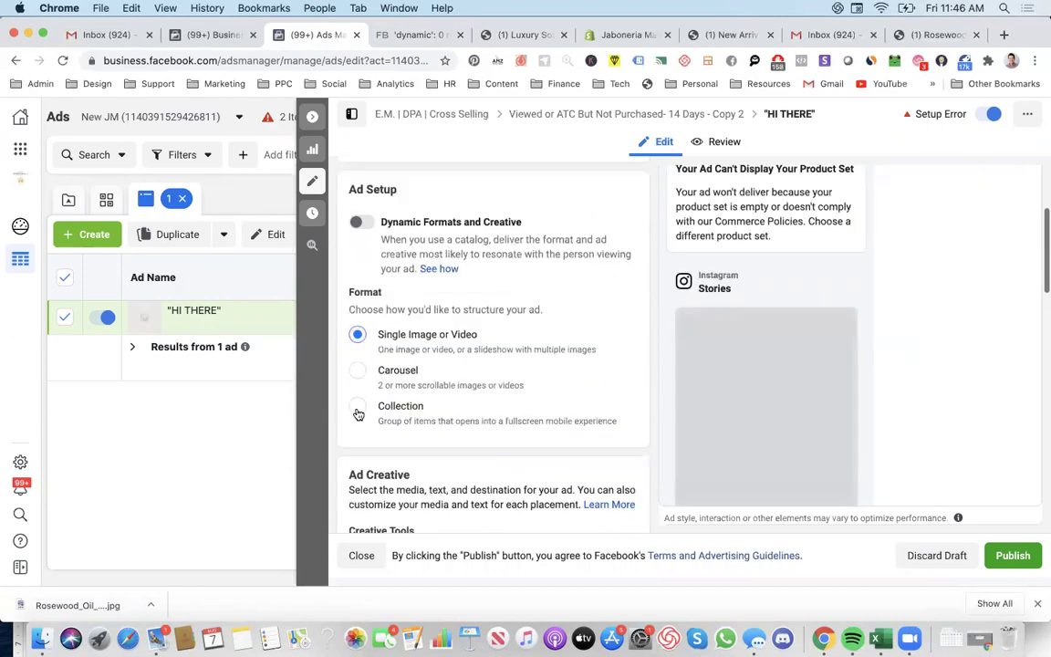
scroll(457, 404, "down", 3)
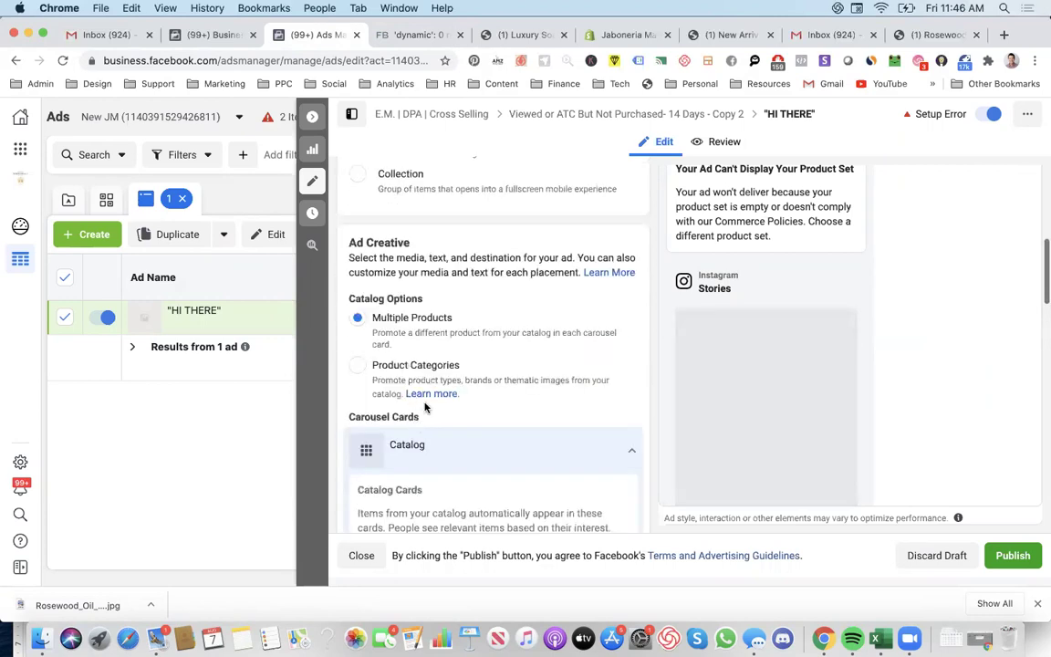
scroll(426, 407, "down", 5)
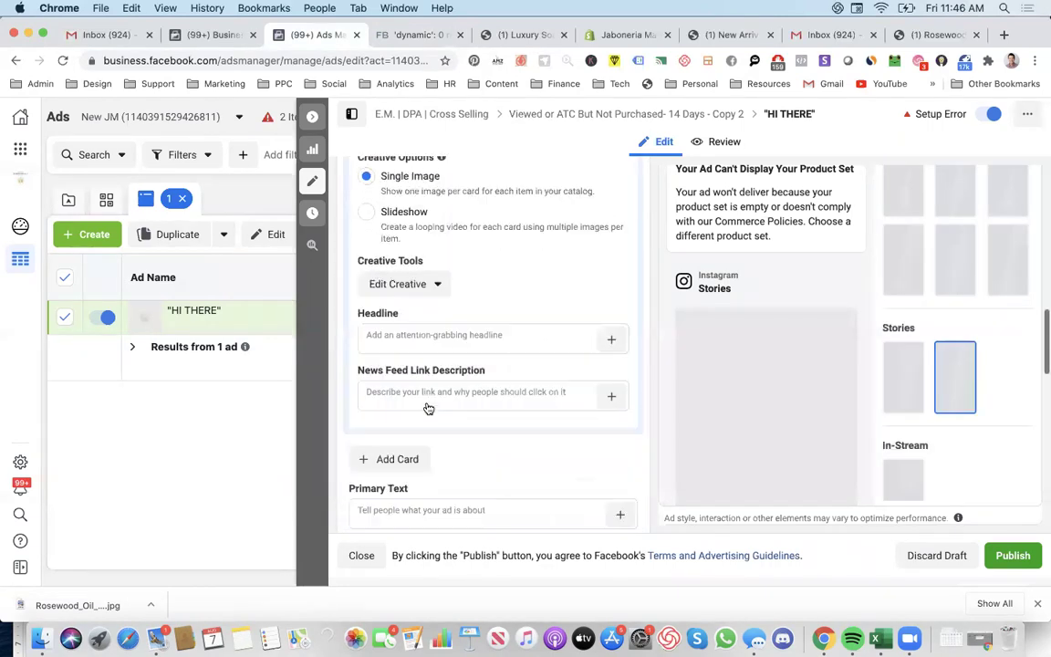
scroll(423, 320, "up", 5)
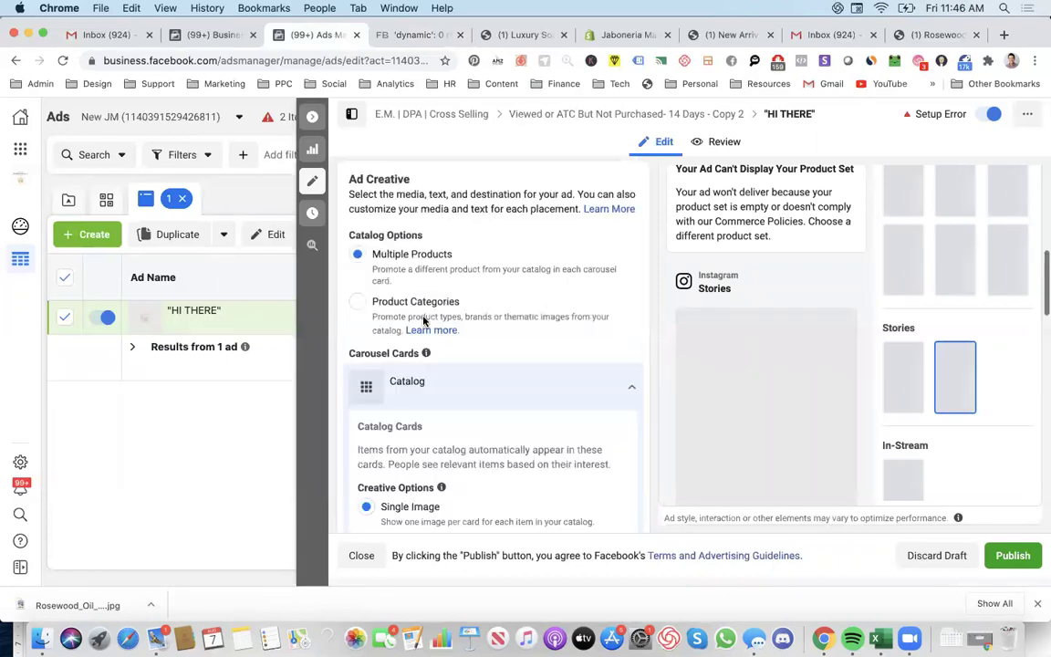
scroll(366, 309, "down", 1)
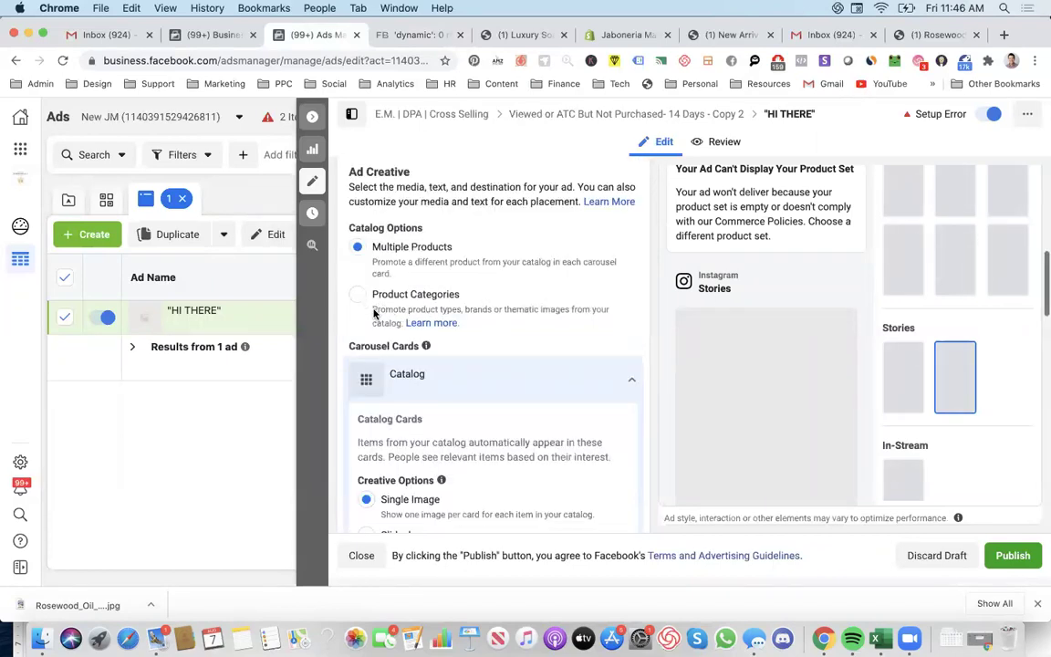
Step: Look over the ad's language and tracking settings, return to the carousel cards and collapse the Catalog card
scroll(376, 315, "down", 10)
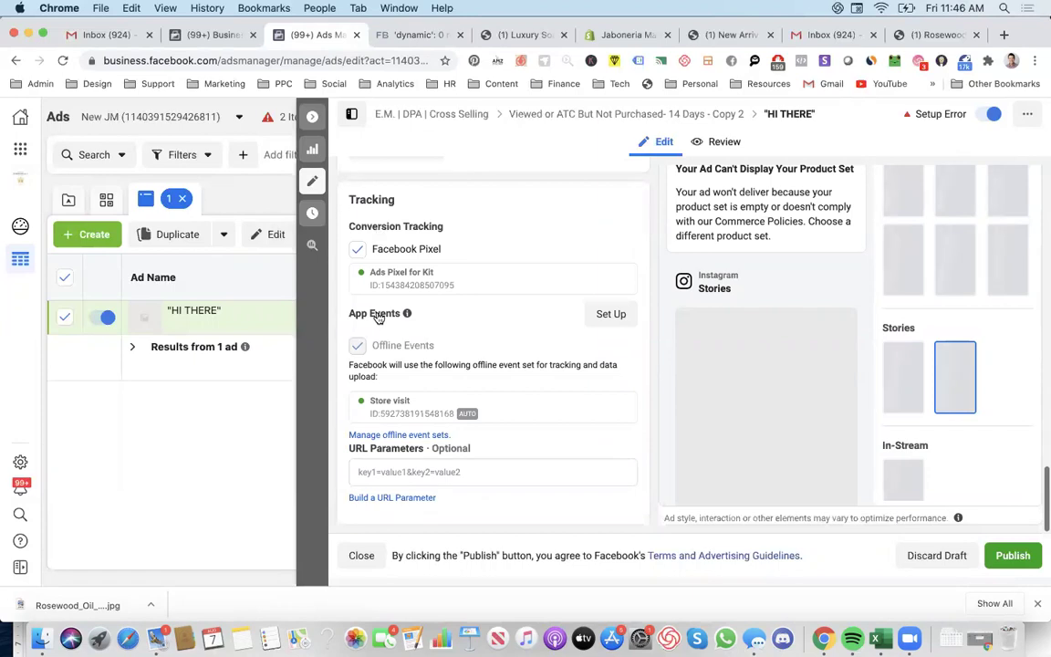
scroll(412, 275, "up", 5)
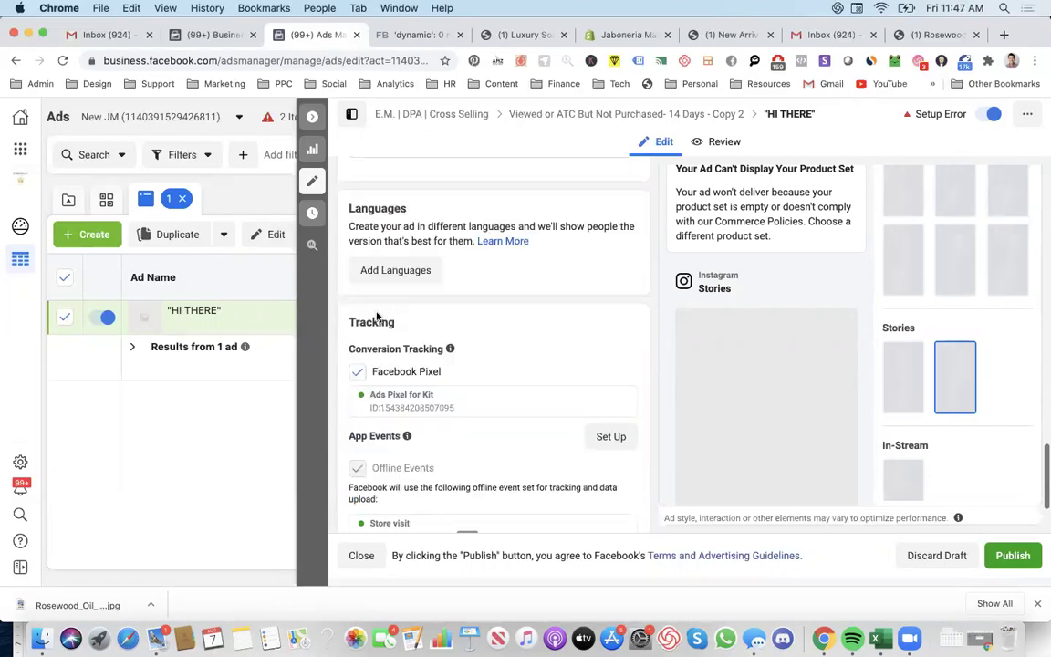
scroll(407, 314, "up", 15)
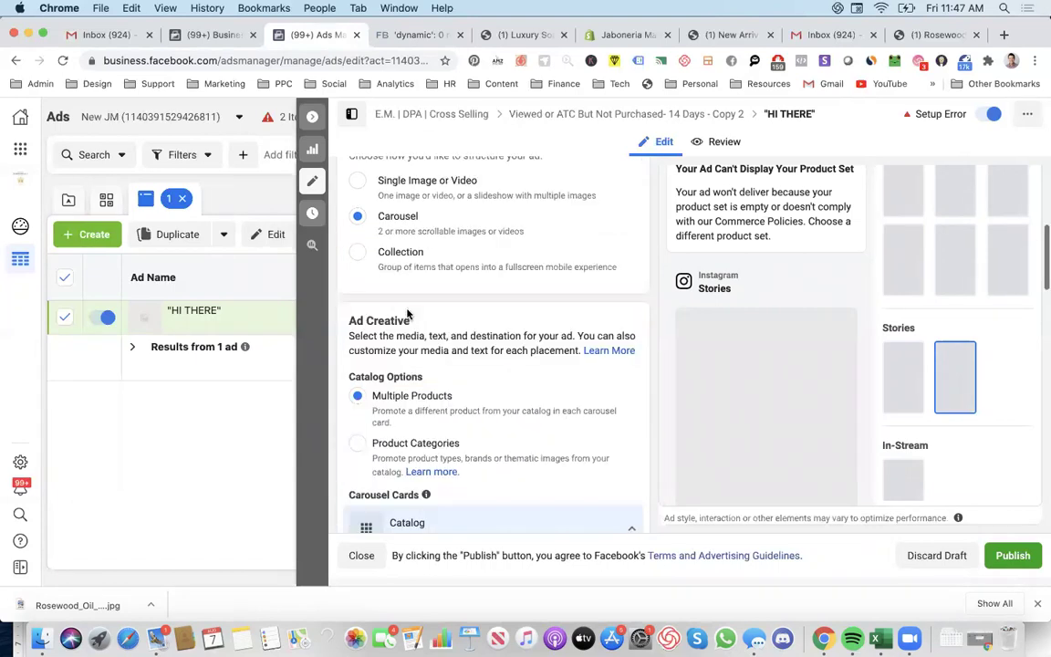
scroll(407, 314, "down", 5)
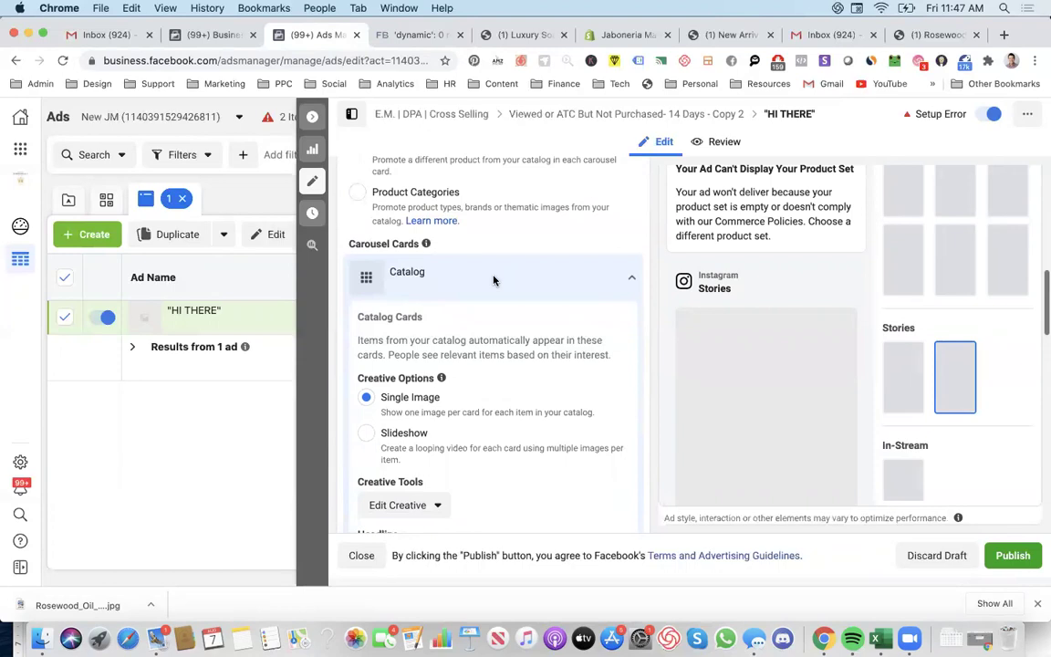
left_click(632, 279)
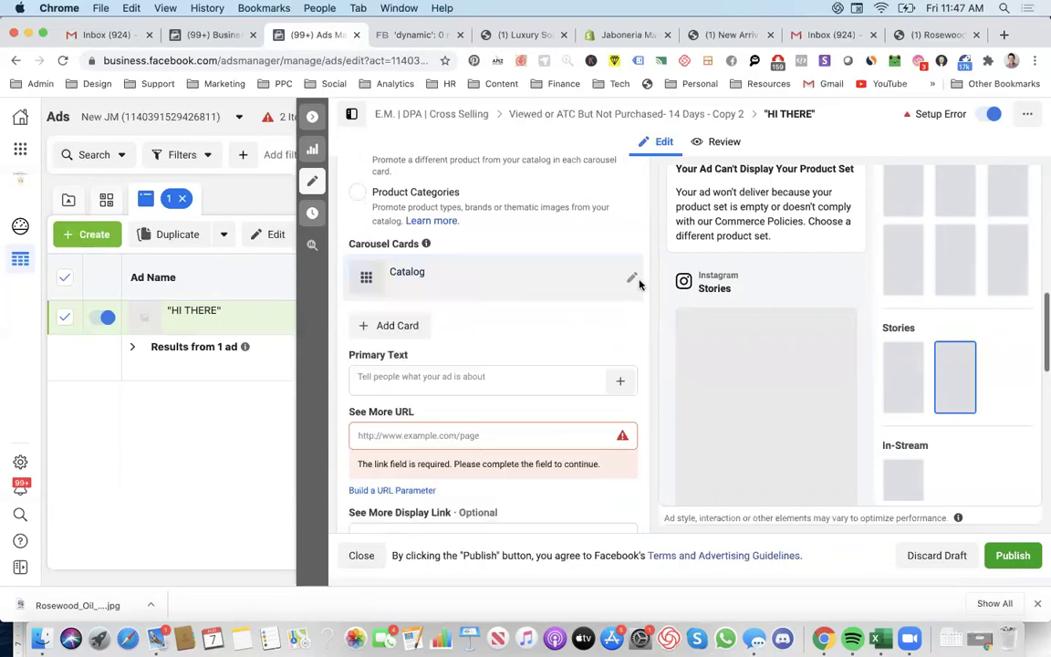
Step: Write "Running low on your favorite items?" as the carousel ad's primary text
left_click(557, 380)
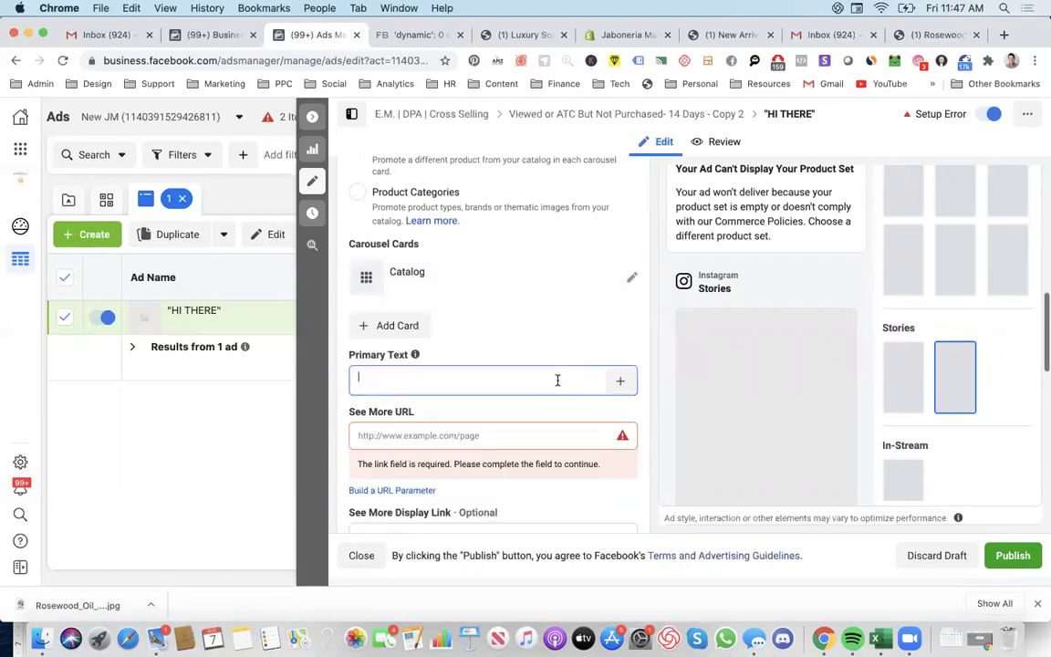
type("Running")
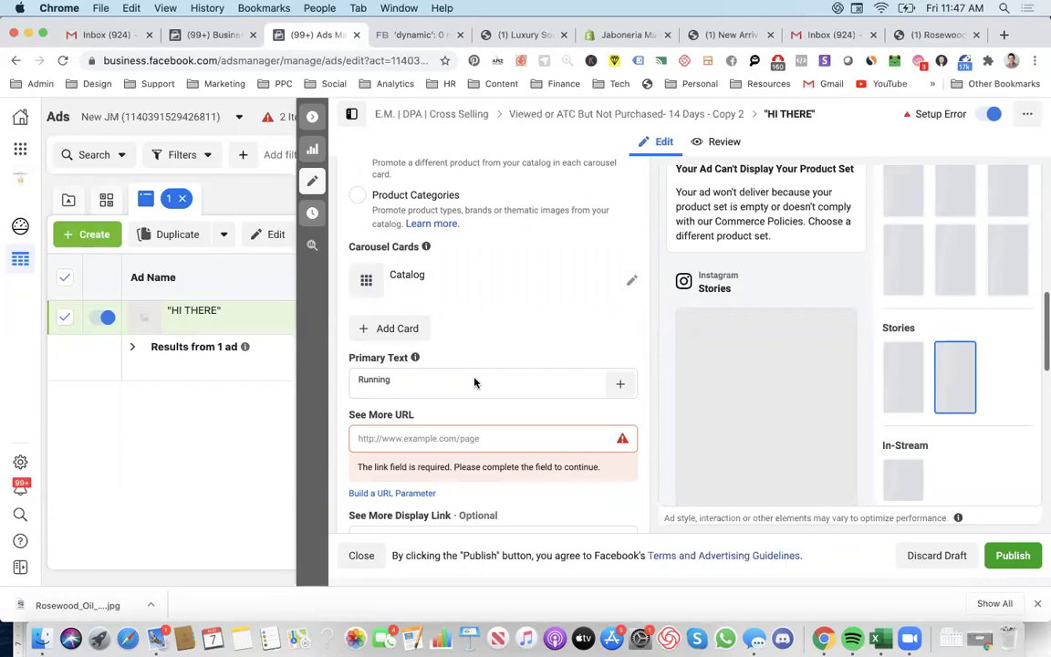
left_click(420, 274)
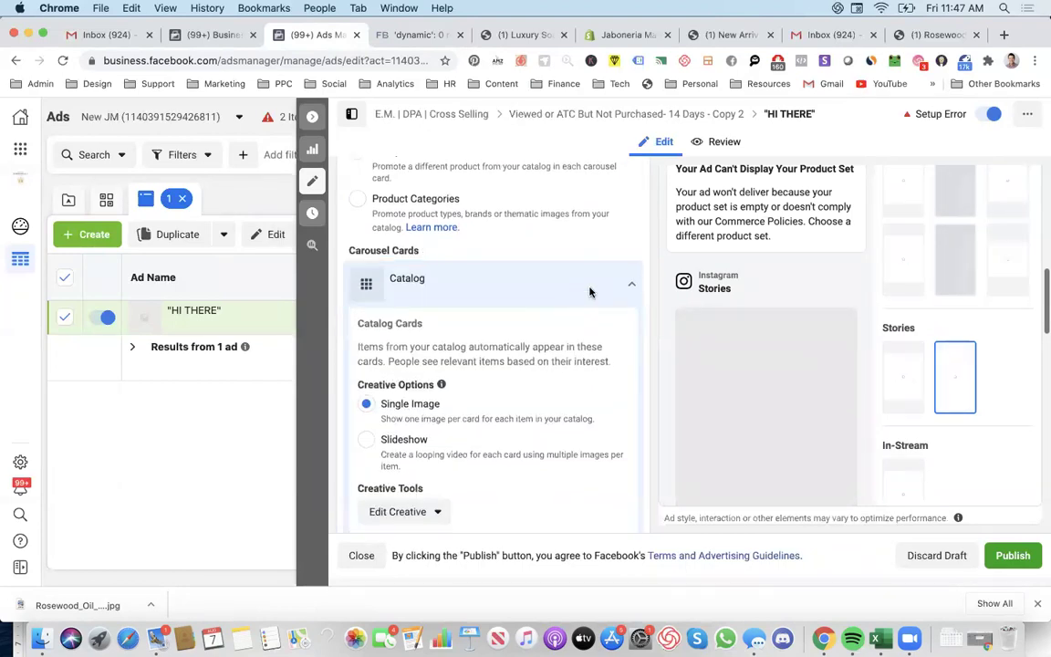
left_click(630, 286)
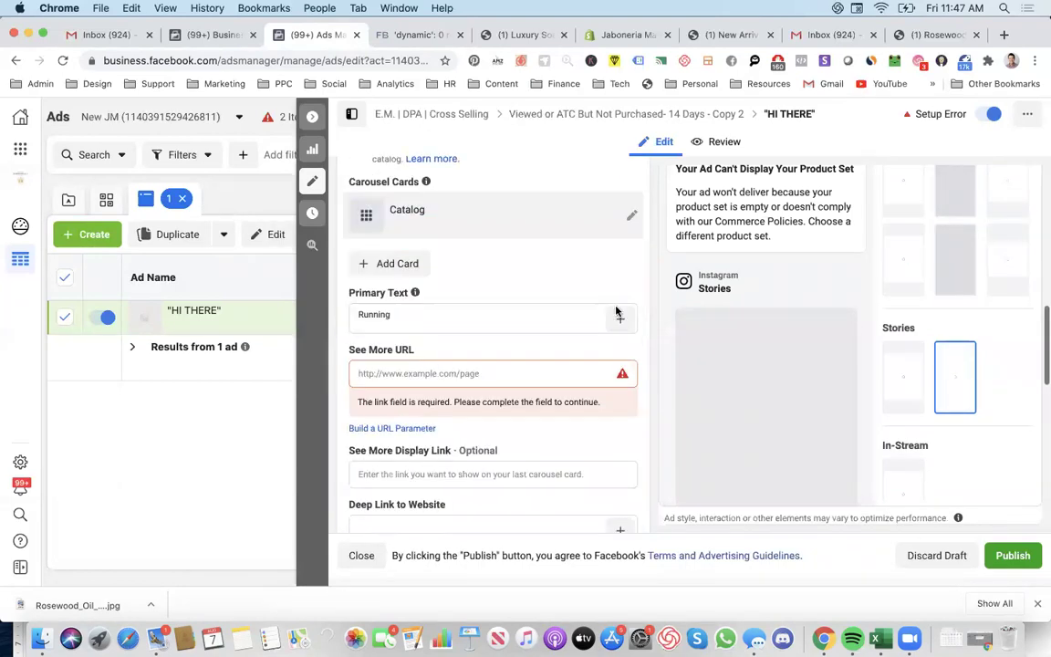
scroll(550, 317, "down", 2)
left_click(550, 317)
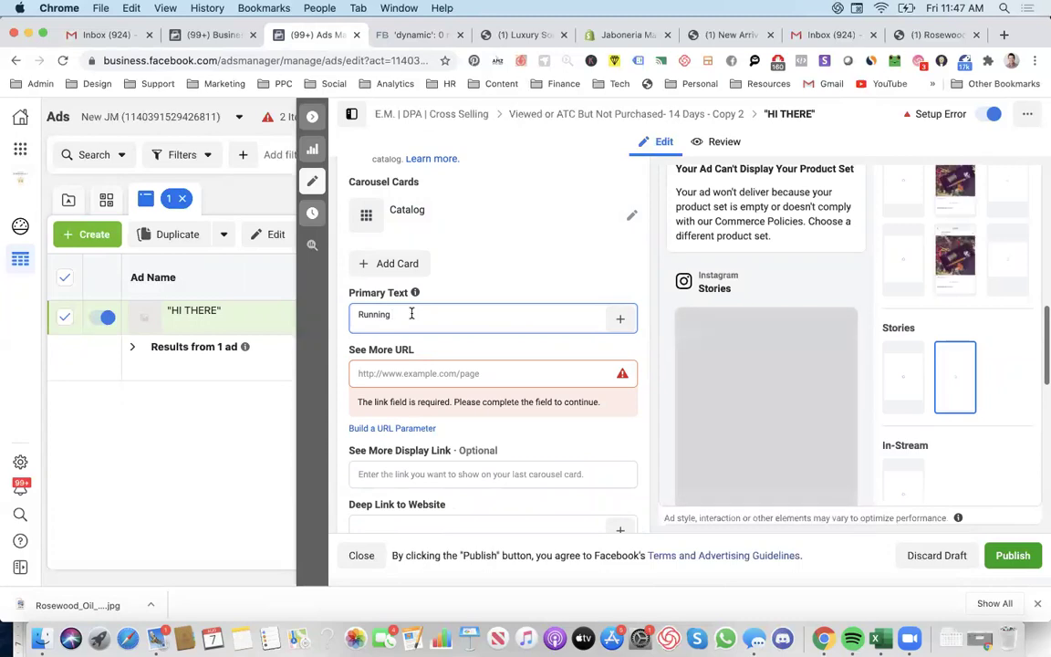
type("low on your fac")
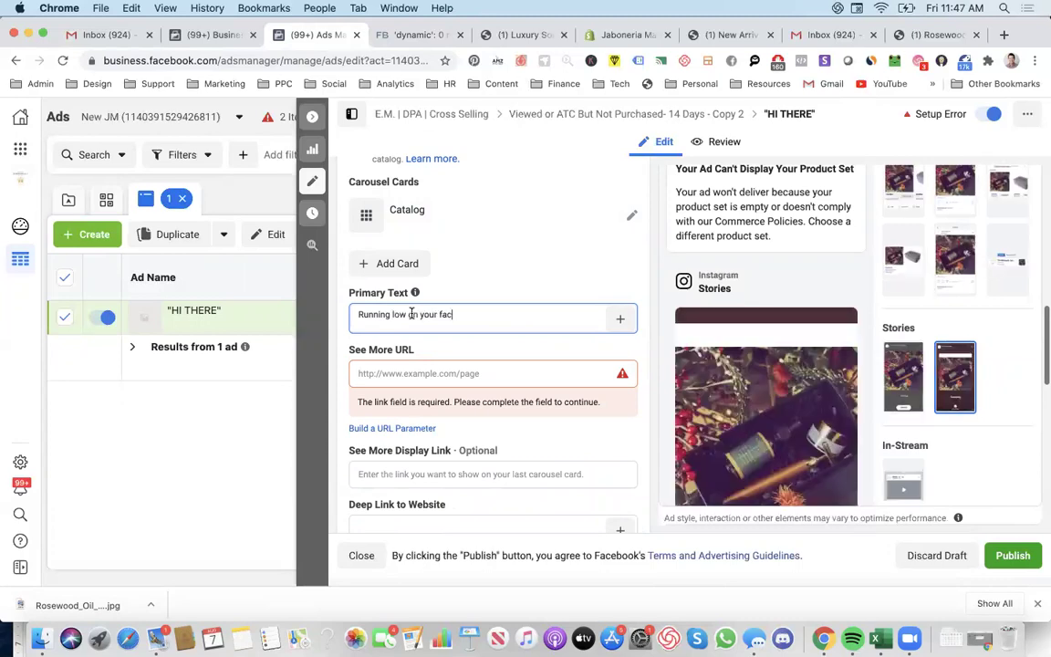
type("vor")
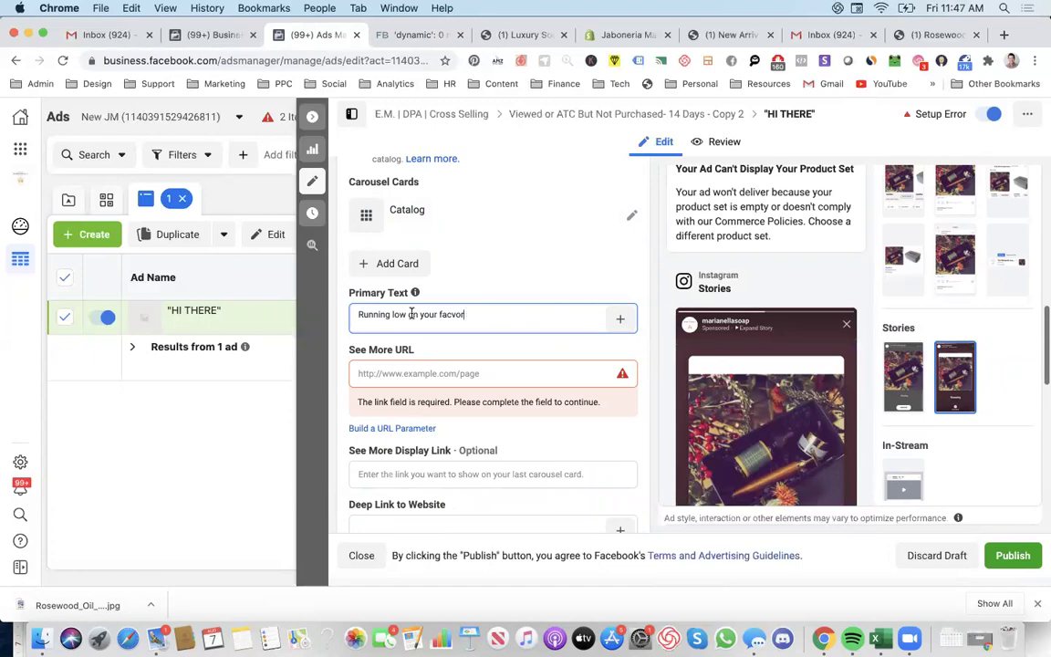
key("BackSpace")
key("BackSpace")
key("BackSpace")
key("BackSpace")
key("BackSpace")
type("avorite items")
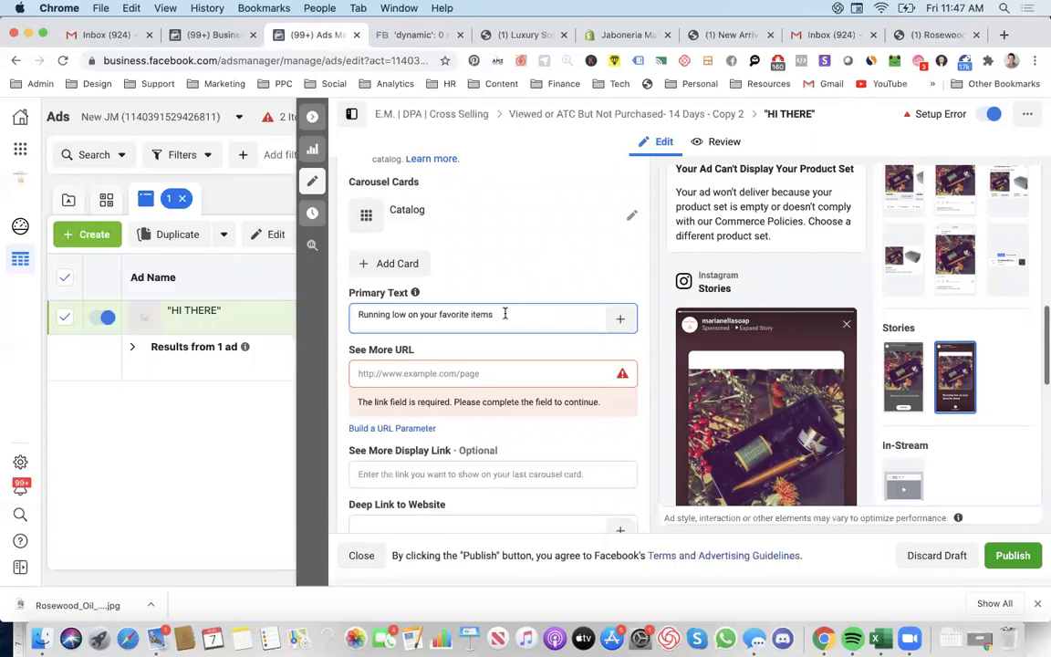
type("?")
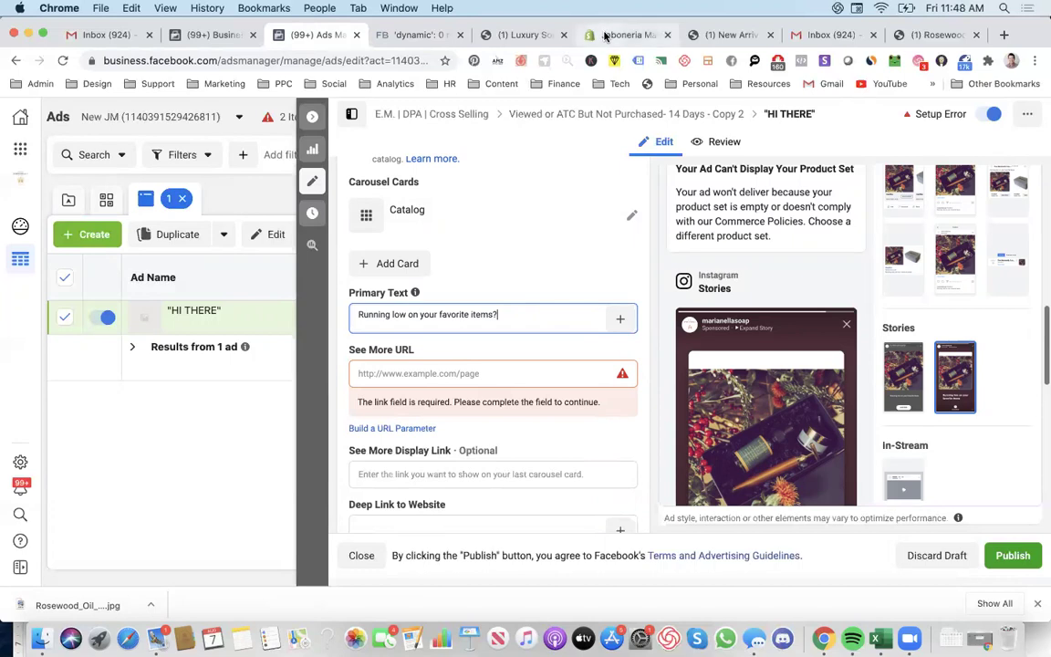
scroll(556, 169, "down", 3)
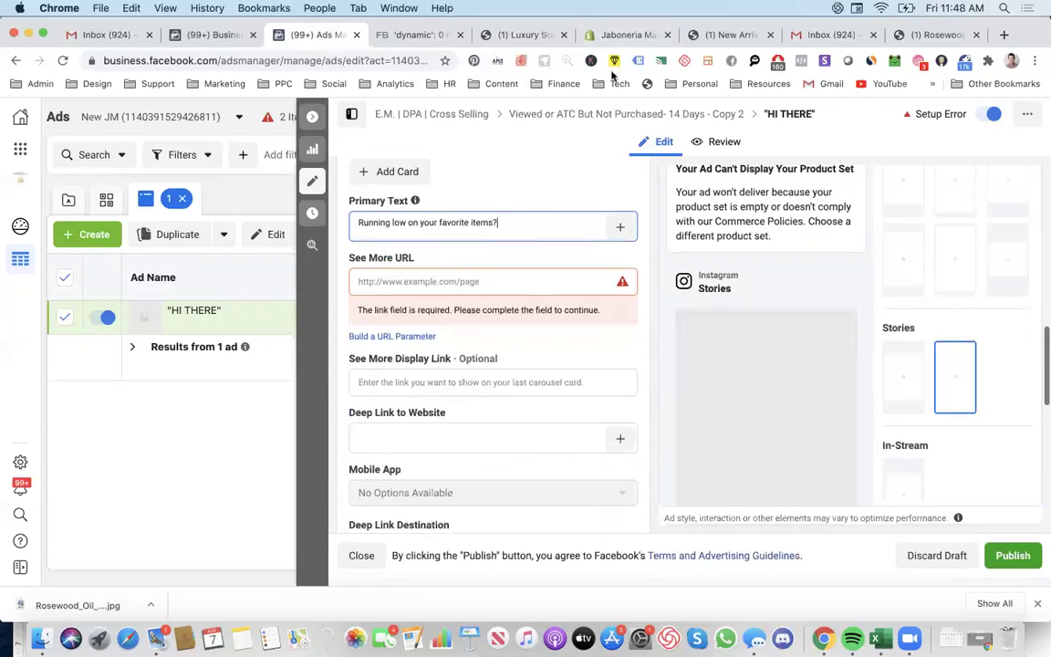
left_click(516, 35)
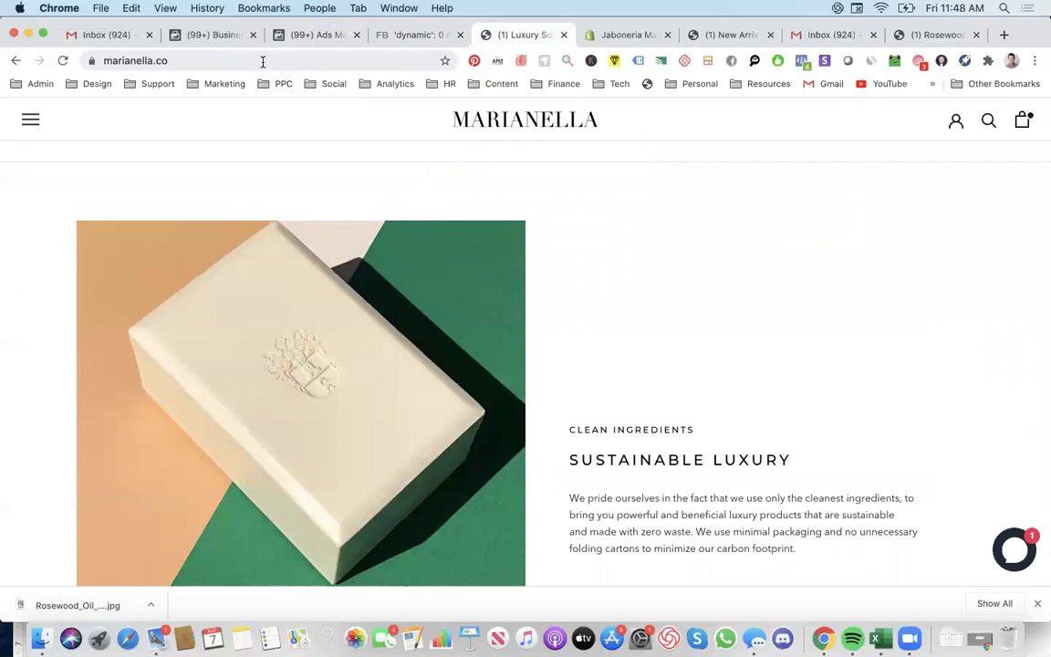
left_click(298, 34)
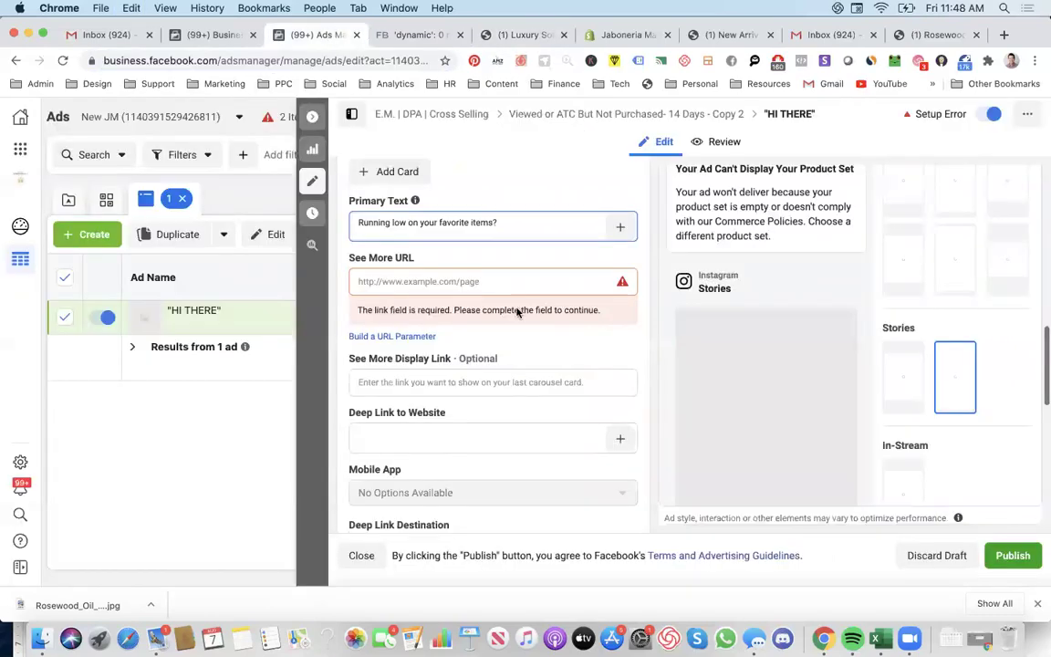
left_click(479, 282)
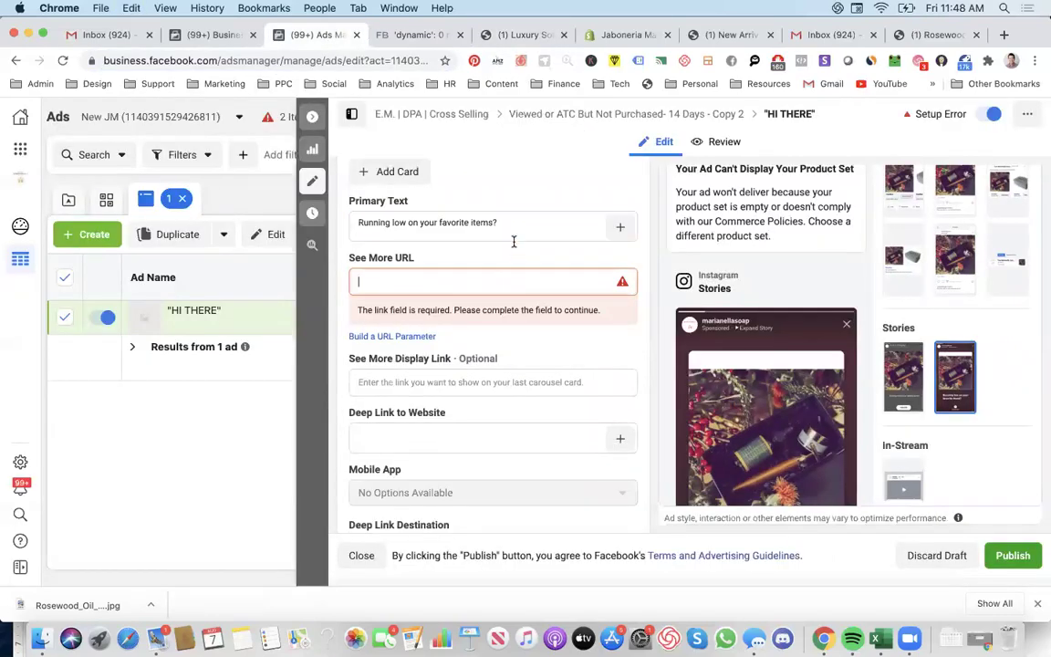
type("https://marianella.co/")
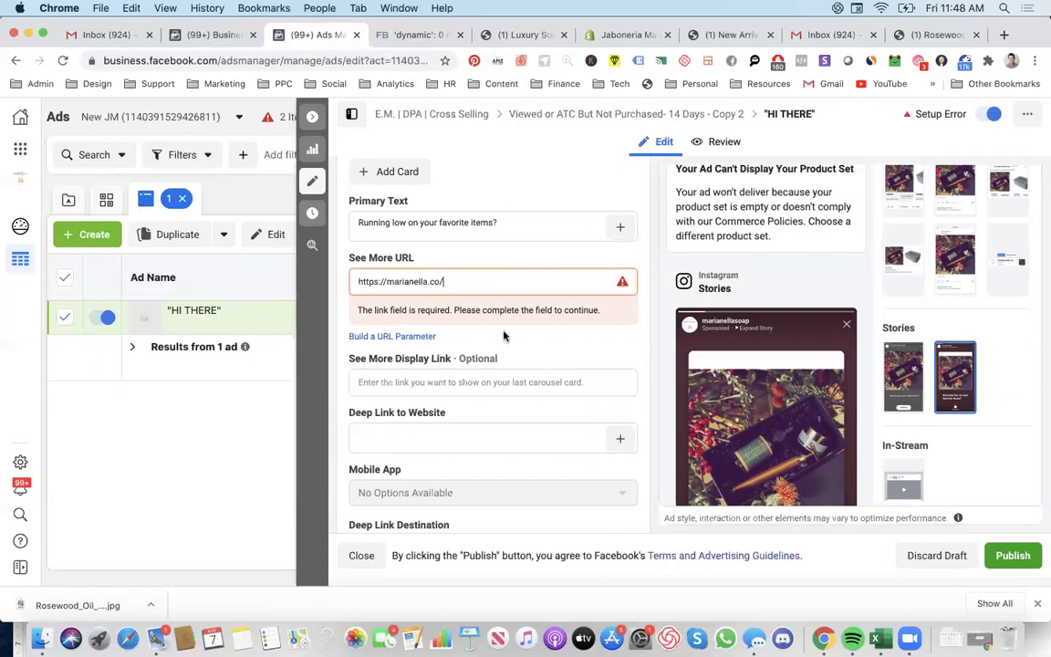
scroll(503, 336, "down", 1)
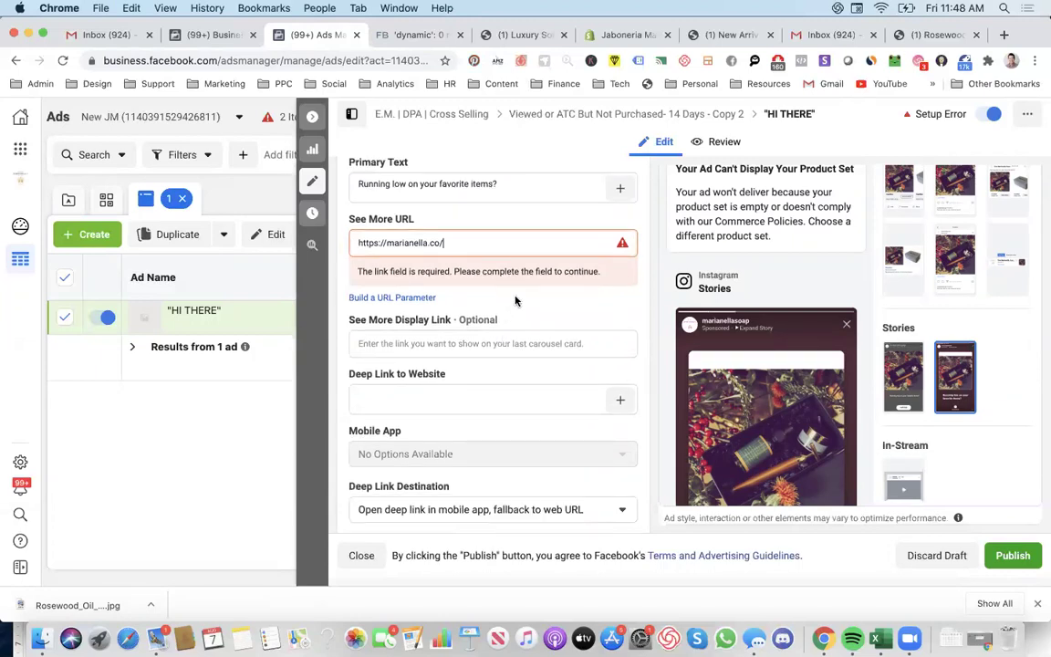
left_click(516, 301)
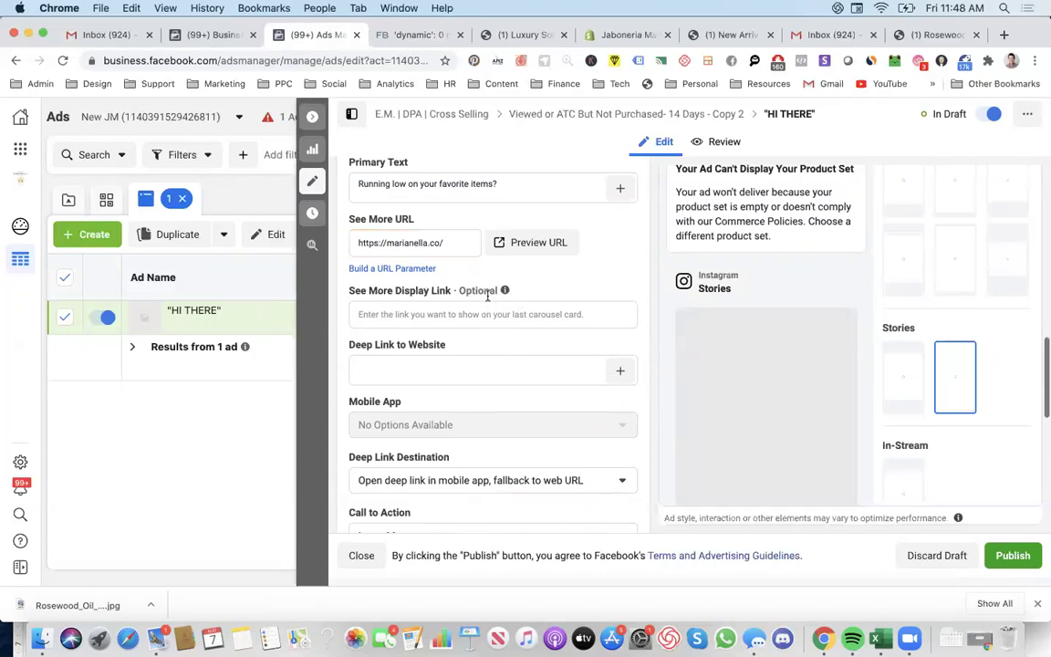
Step: Insert the catalog's dynamic Name field as the headline of the Catalog carousel card
scroll(487, 296, "down", 1)
scroll(488, 298, "up", 5)
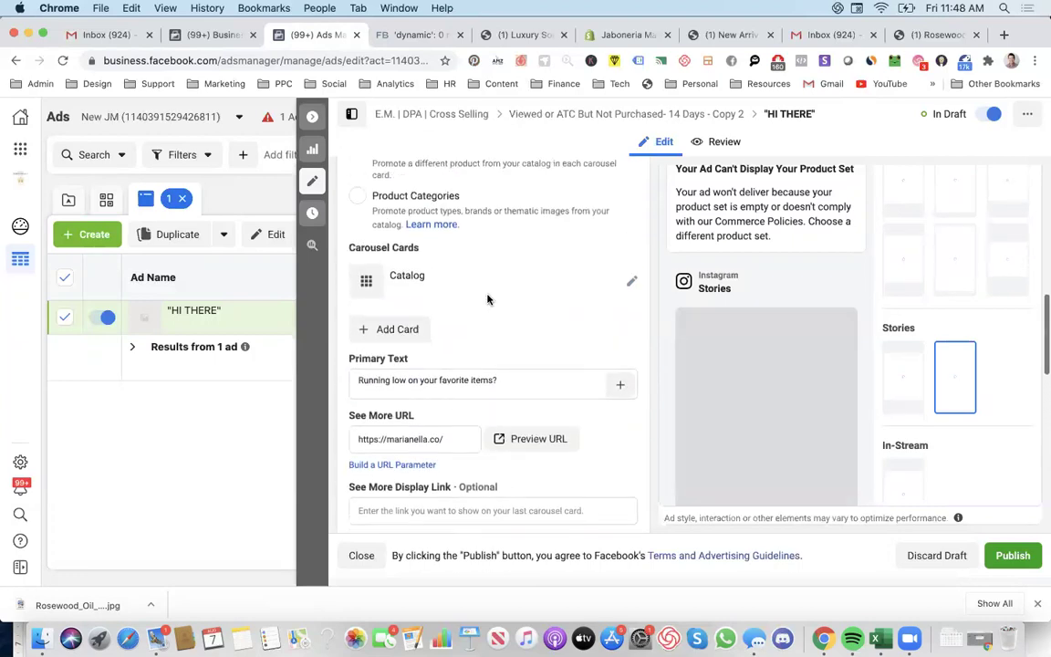
scroll(476, 302, "up", 2)
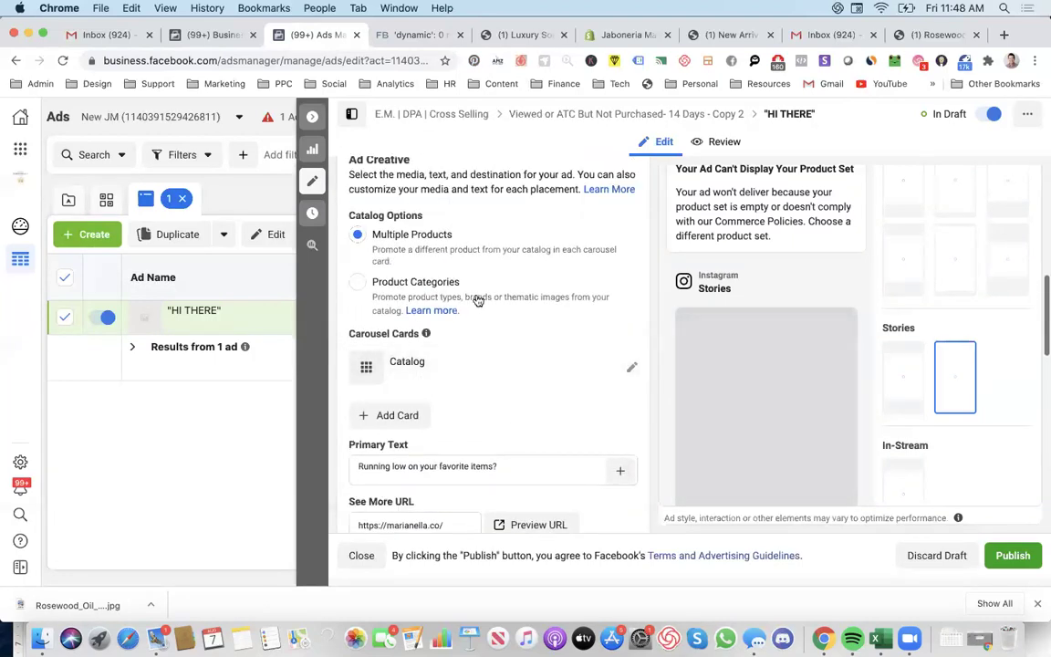
left_click(372, 369)
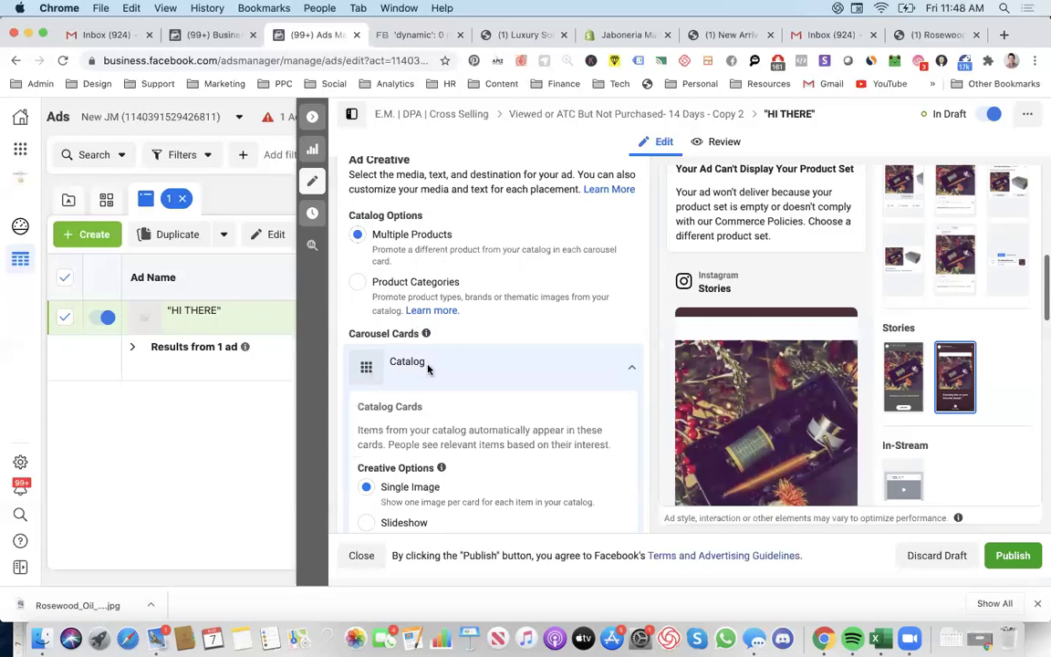
left_click(429, 368)
scroll(521, 336, "down", 3)
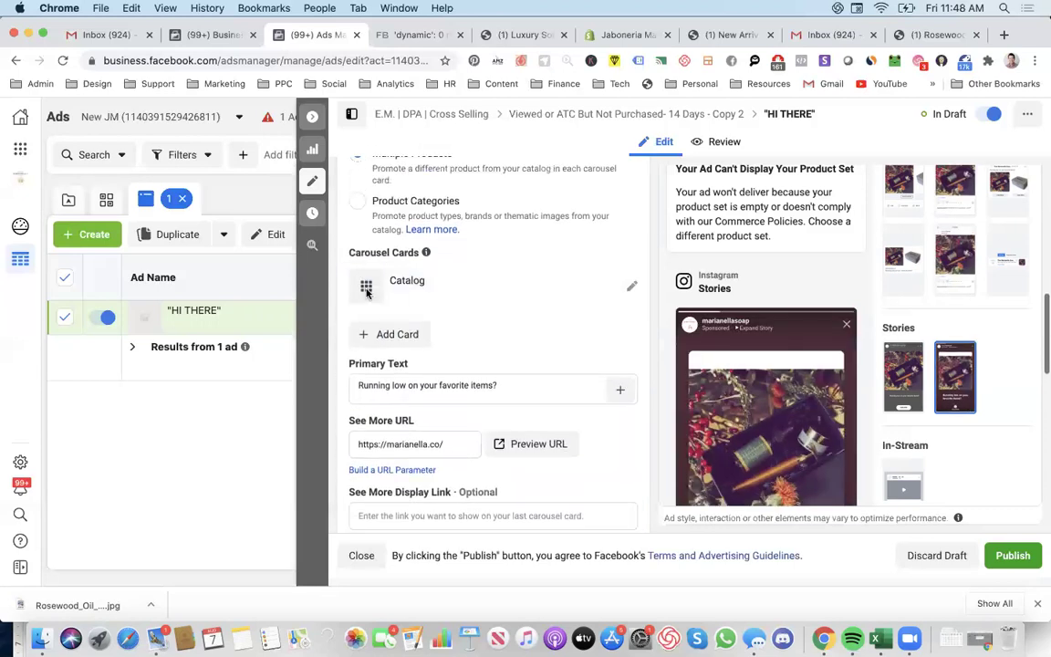
left_click(524, 303)
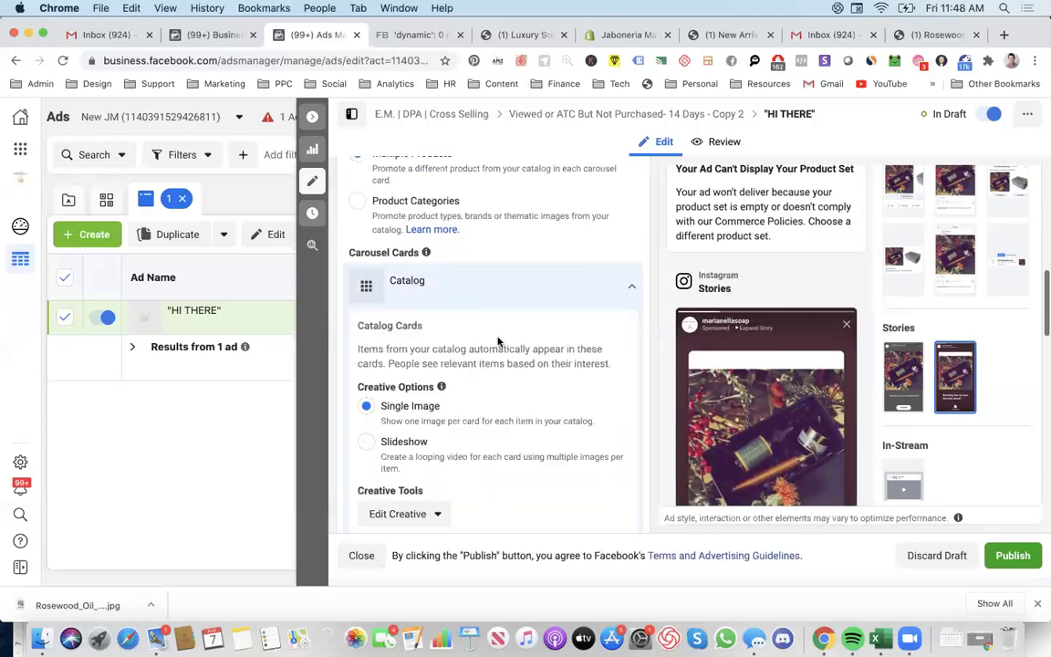
scroll(498, 341, "down", 3)
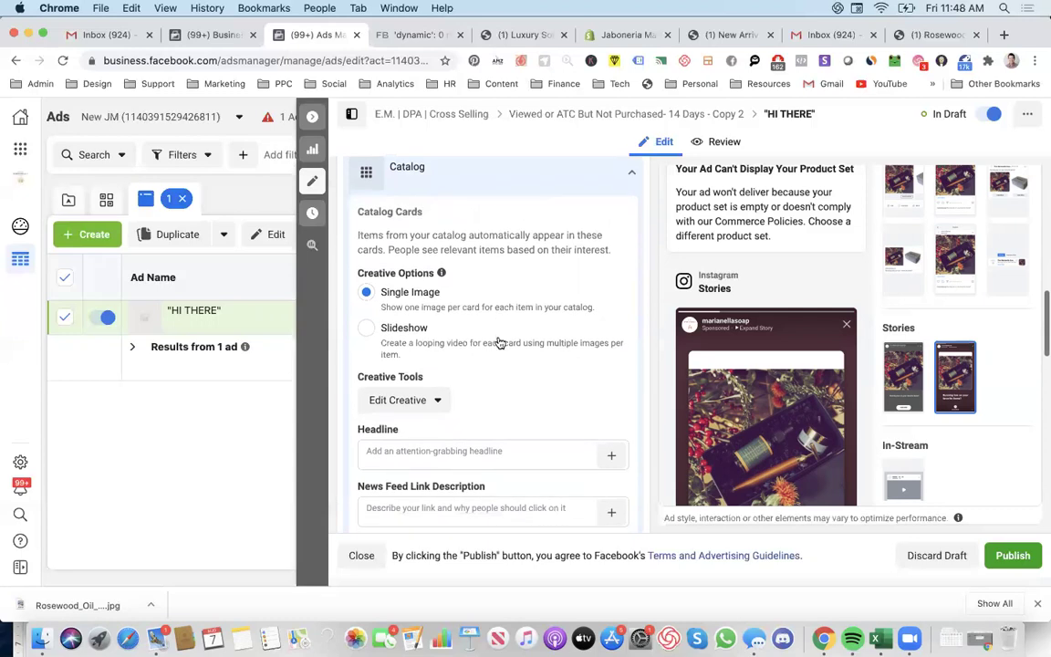
scroll(499, 341, "down", 4)
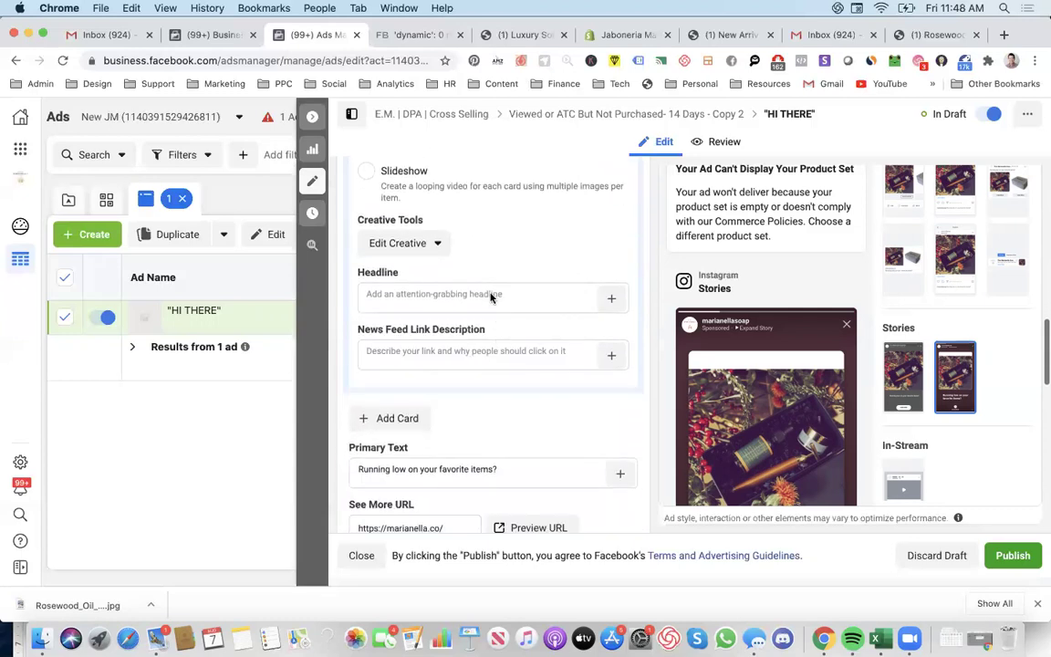
left_click(612, 301)
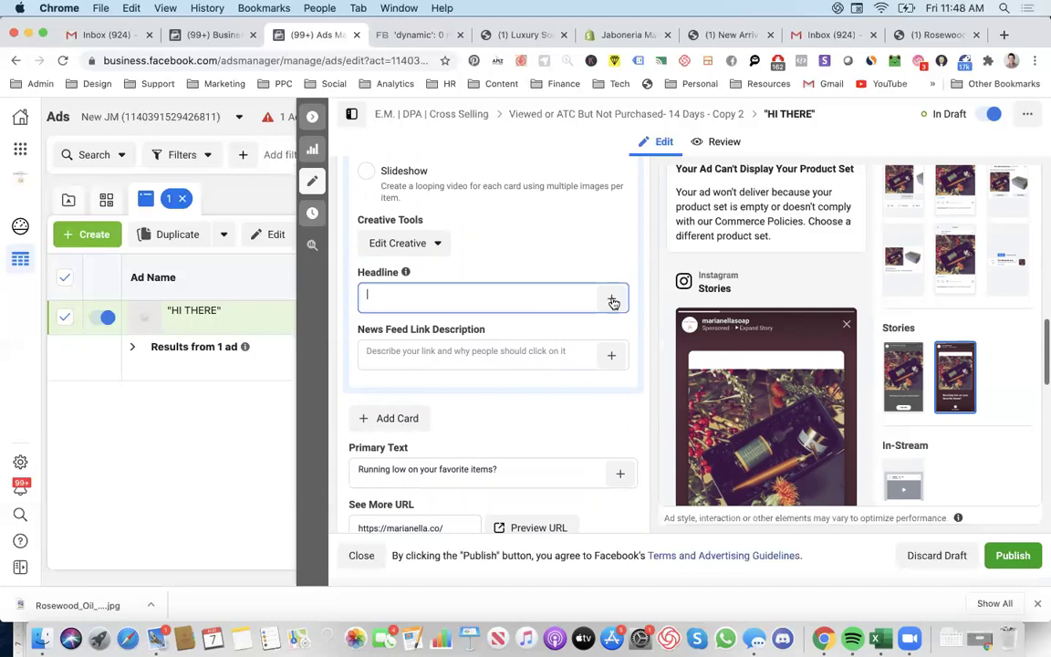
left_click(612, 300)
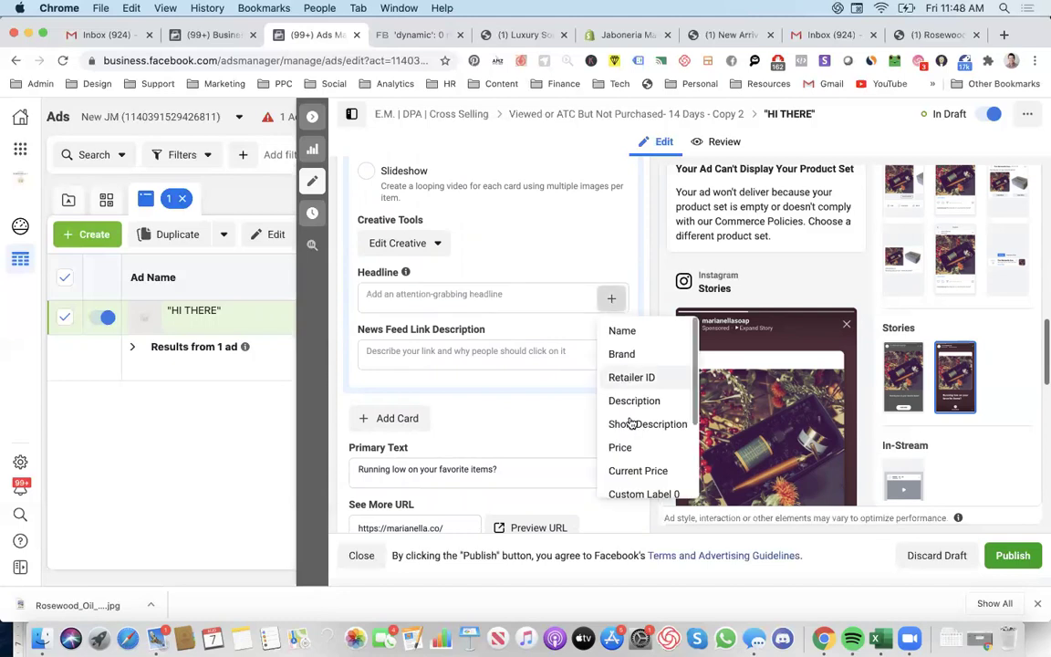
scroll(630, 422, "down", 3)
scroll(632, 424, "up", 3)
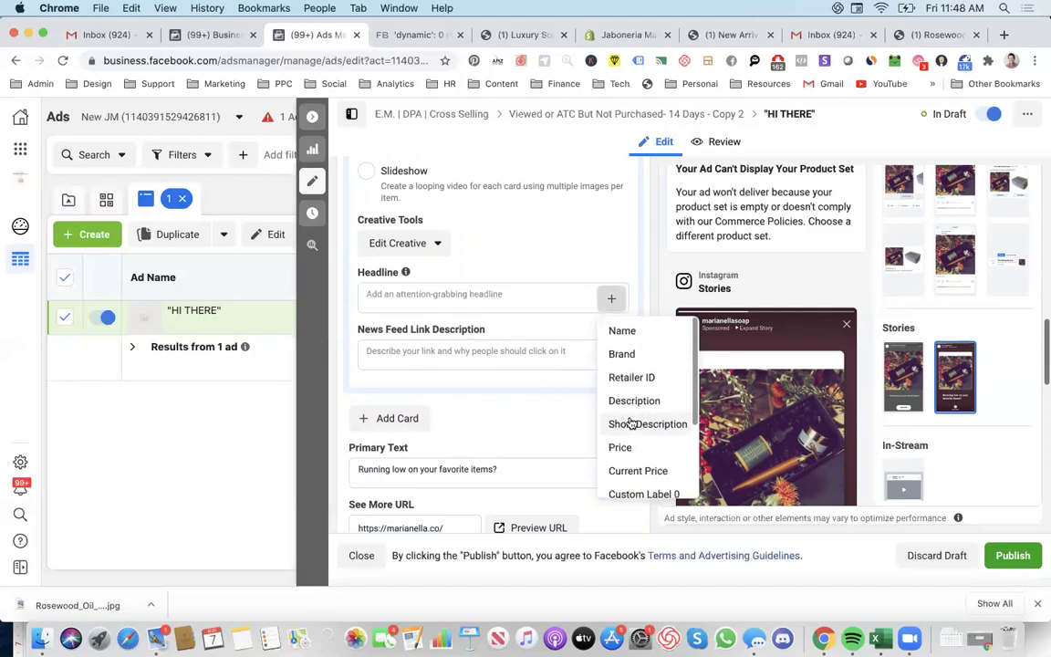
left_click(629, 331)
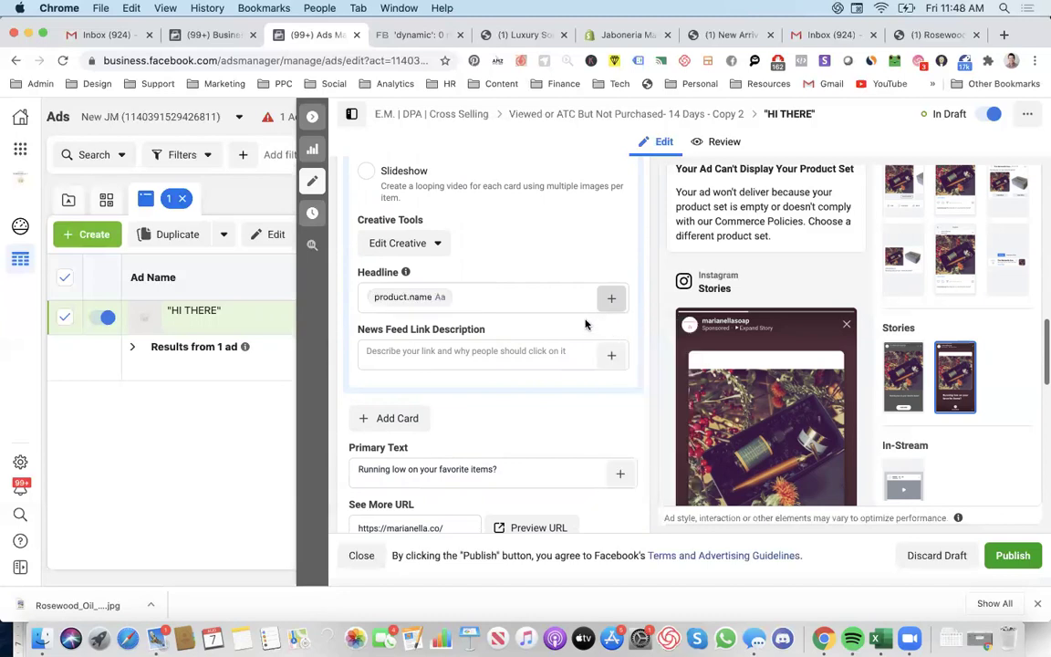
Step: Insert the catalog's dynamic Description field as the News Feed Link Description of the Catalog carousel card
left_click(611, 357)
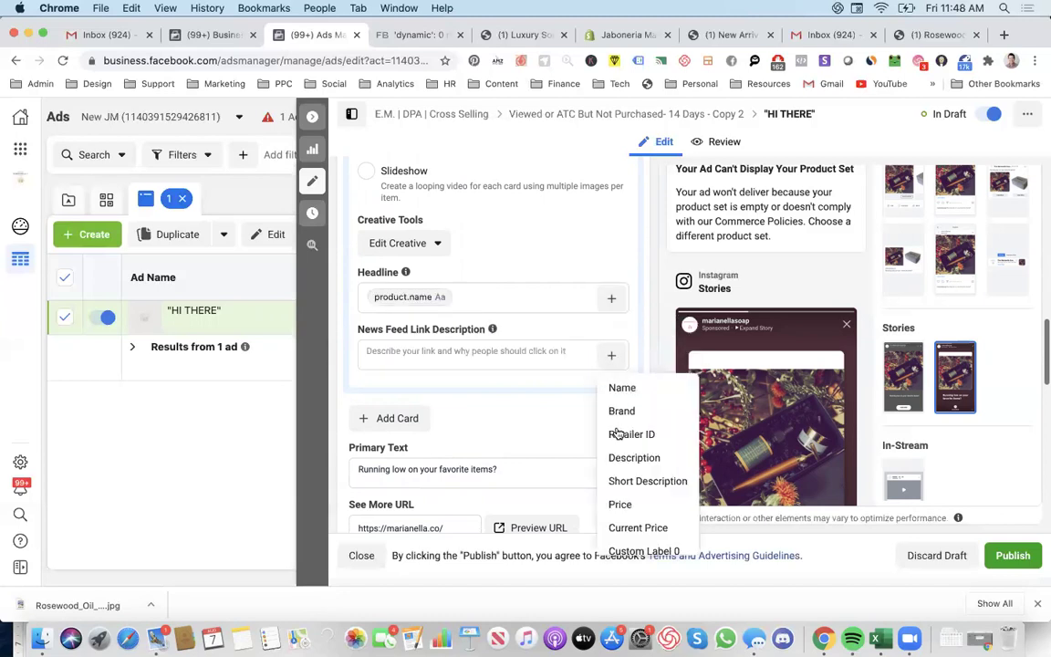
scroll(628, 464, "down", 1)
scroll(628, 463, "down", 2)
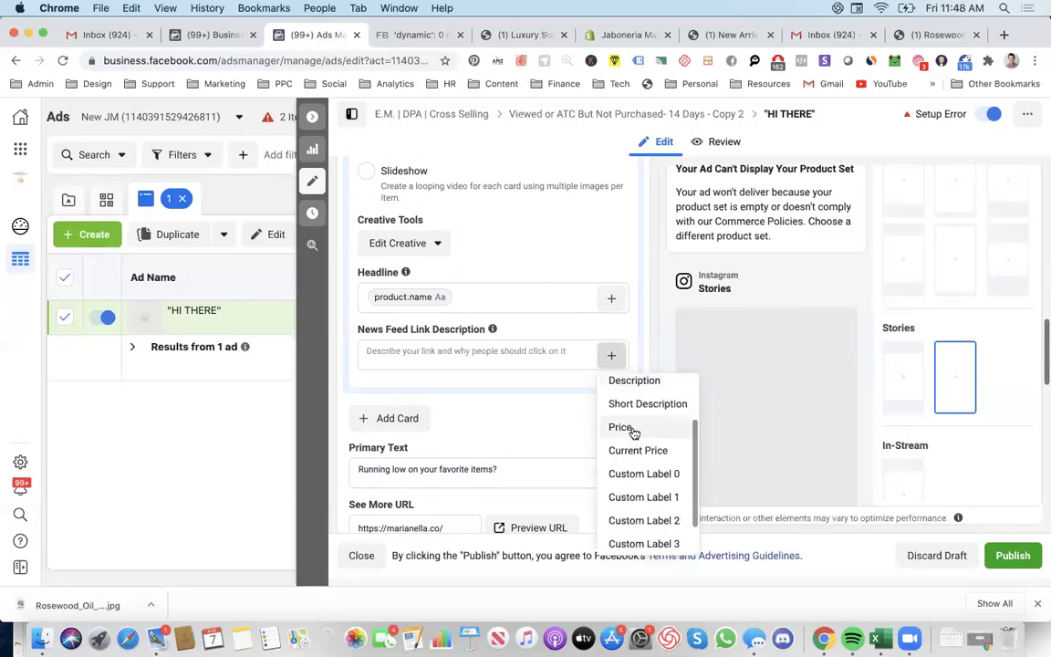
scroll(629, 406, "up", 3)
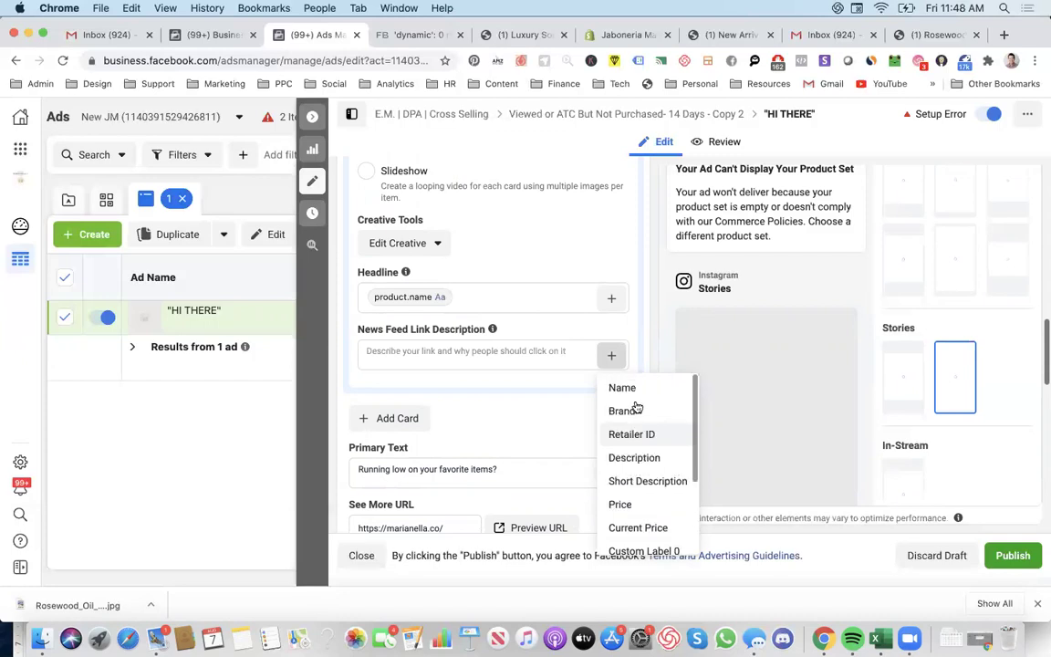
left_click(634, 458)
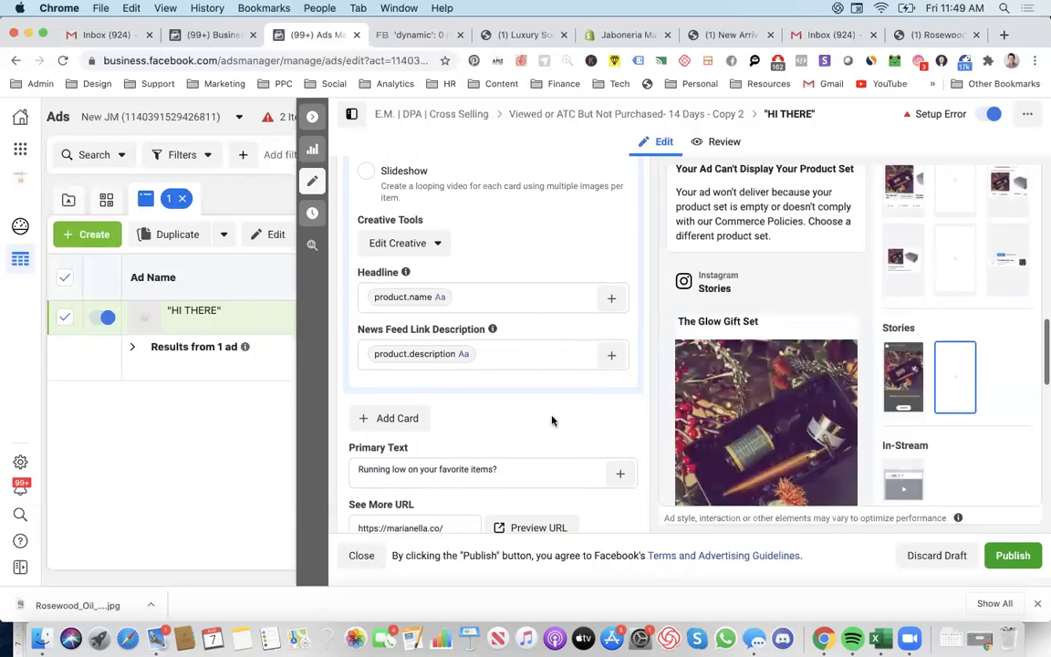
scroll(551, 421, "down", 1)
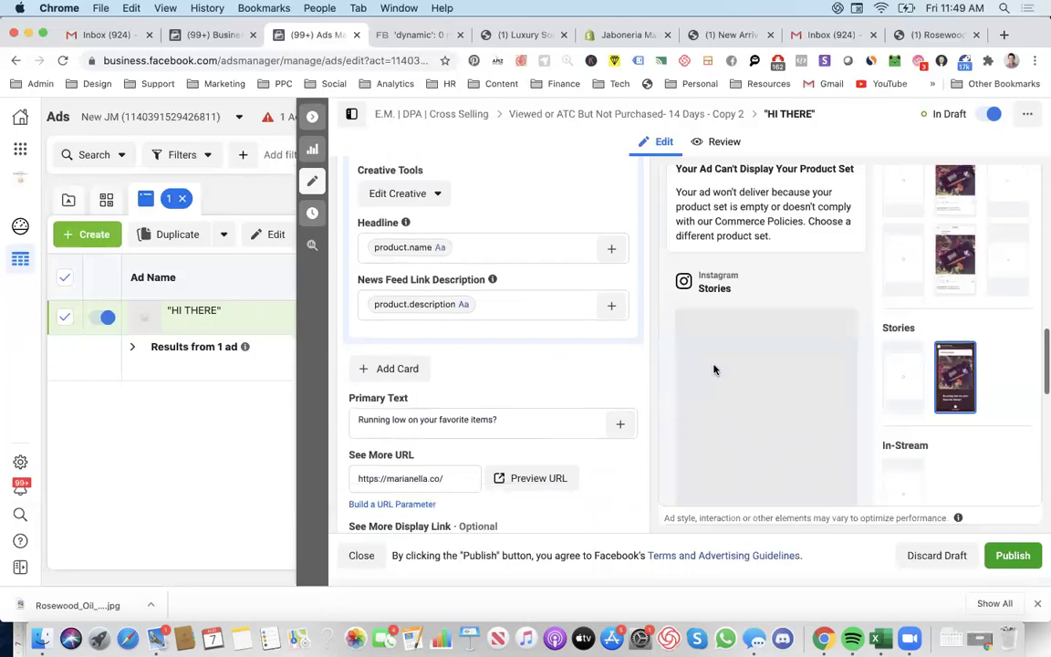
mouse_move(714, 370)
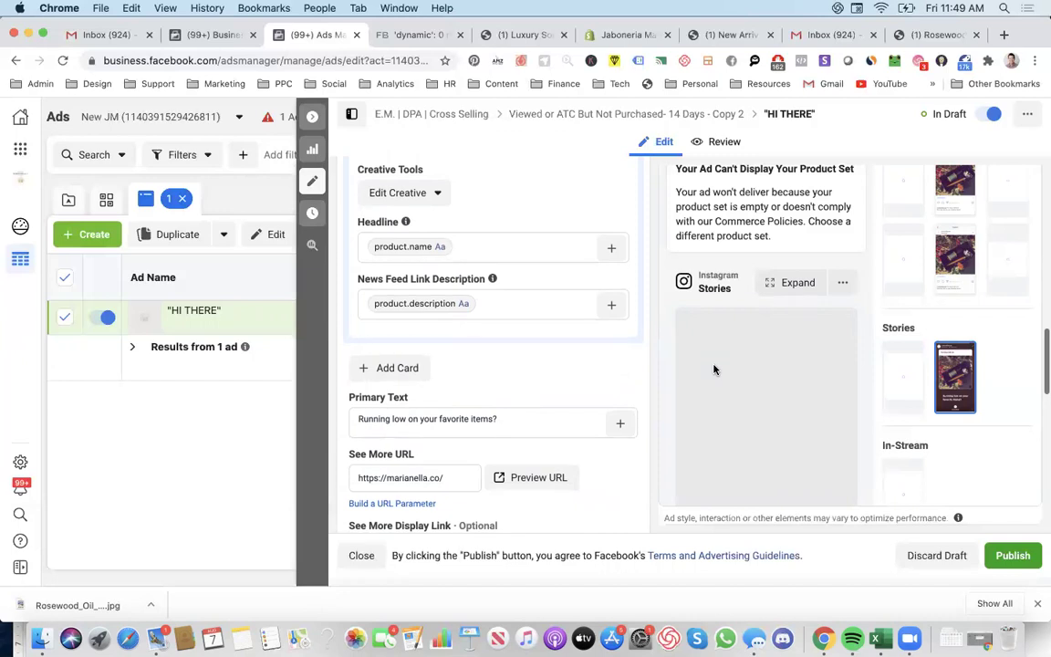
Step: Look over the ad's link and deep link settings and the available call to action options, leaving them as they are
scroll(534, 365, "down", 1)
scroll(535, 365, "down", 2)
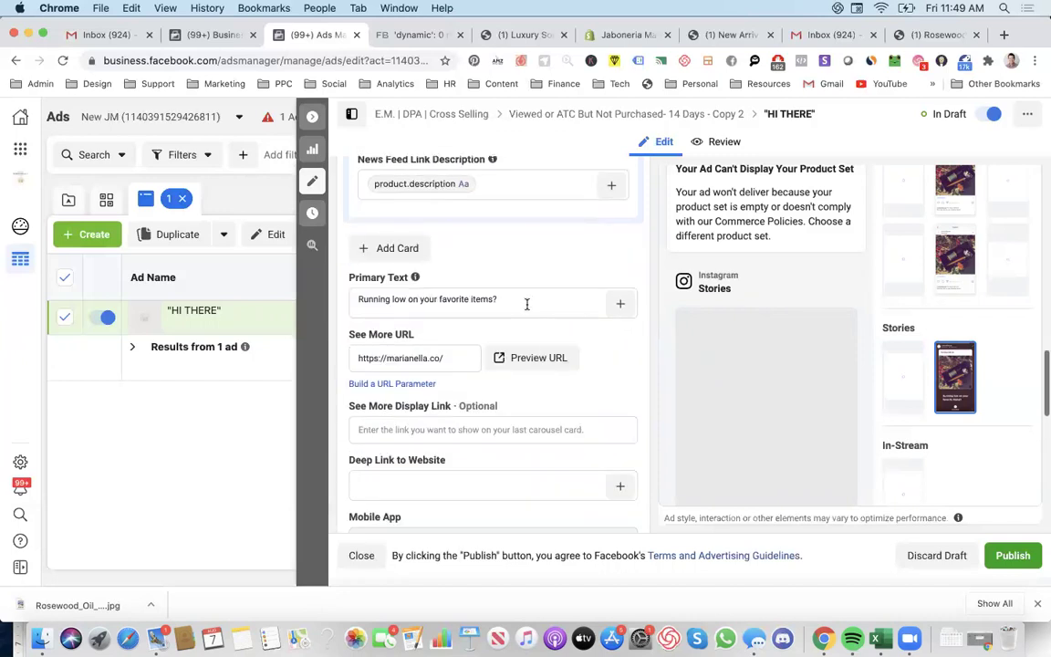
scroll(527, 304, "down", 1)
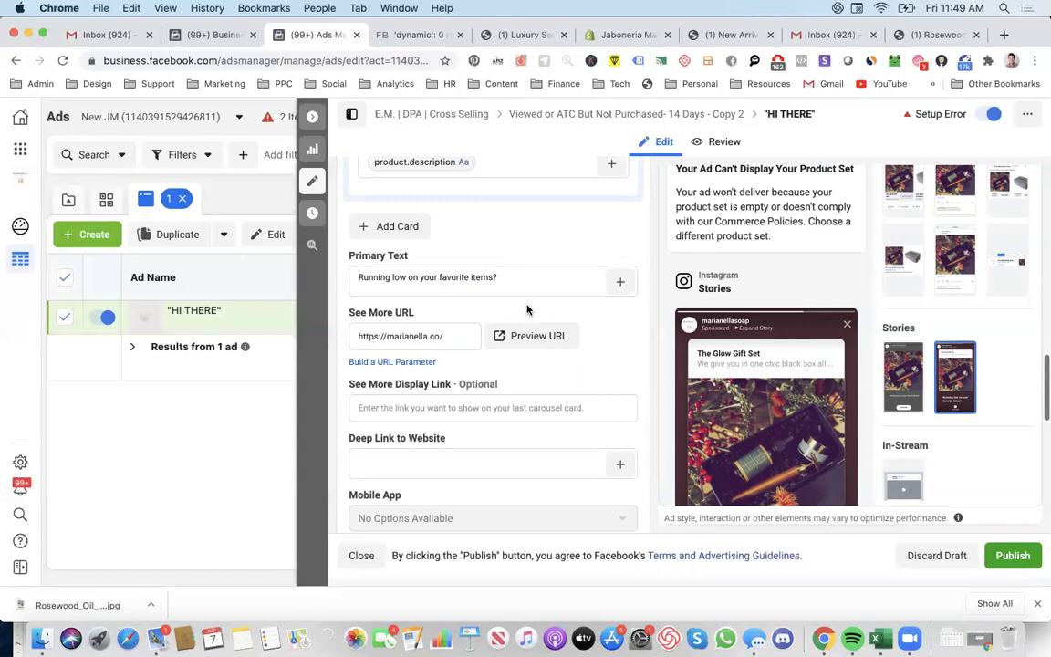
scroll(526, 310, "down", 3)
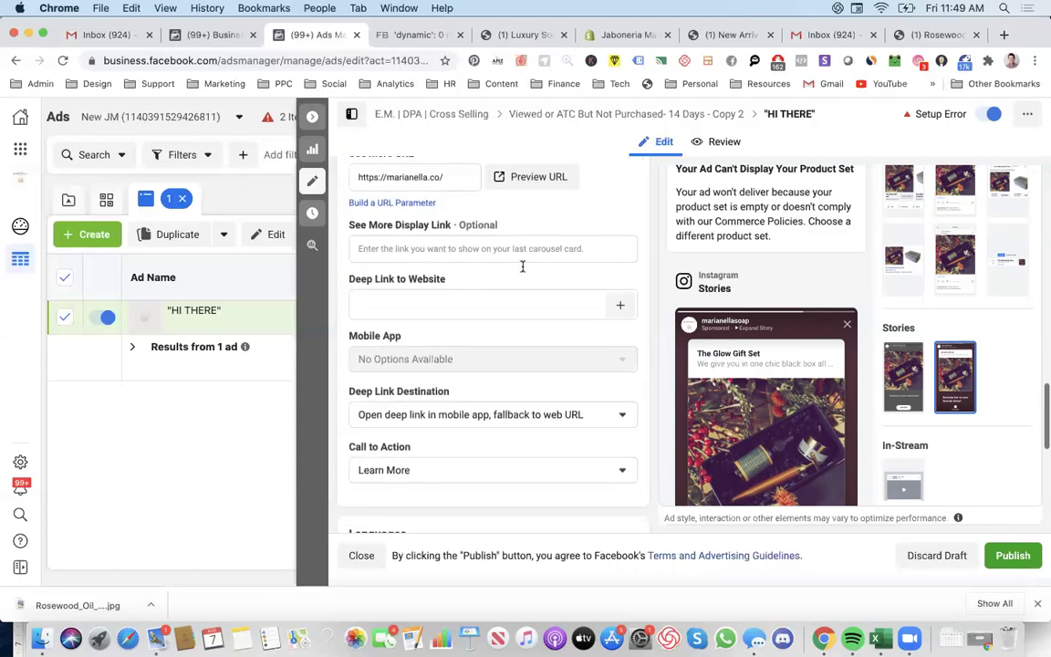
scroll(522, 267, "down", 3)
scroll(523, 266, "down", 3)
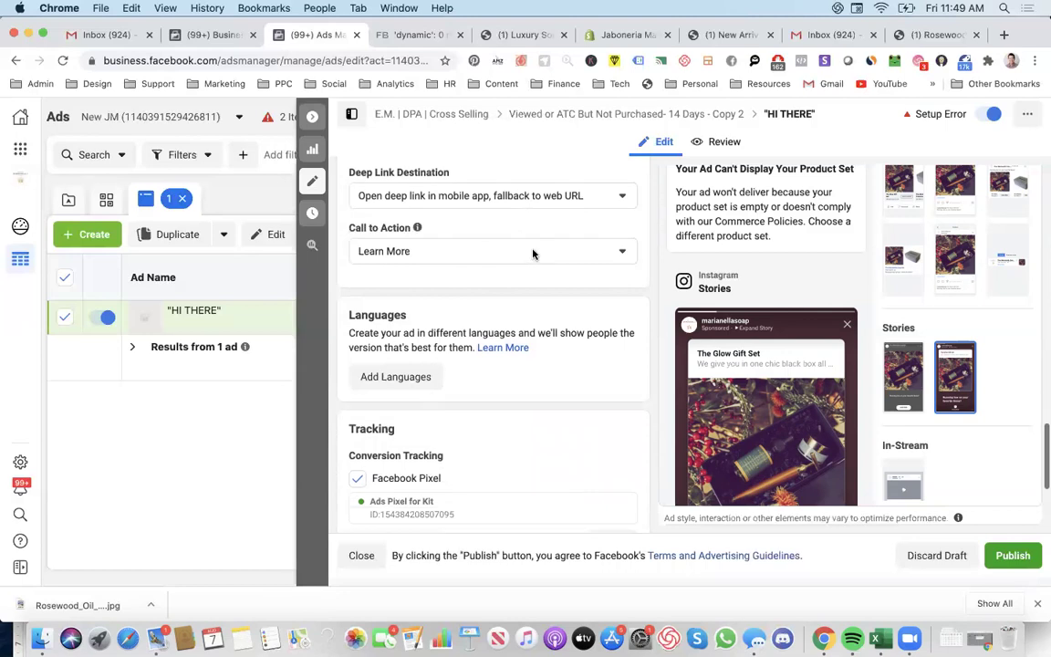
left_click(538, 245)
scroll(555, 219, "down", 2)
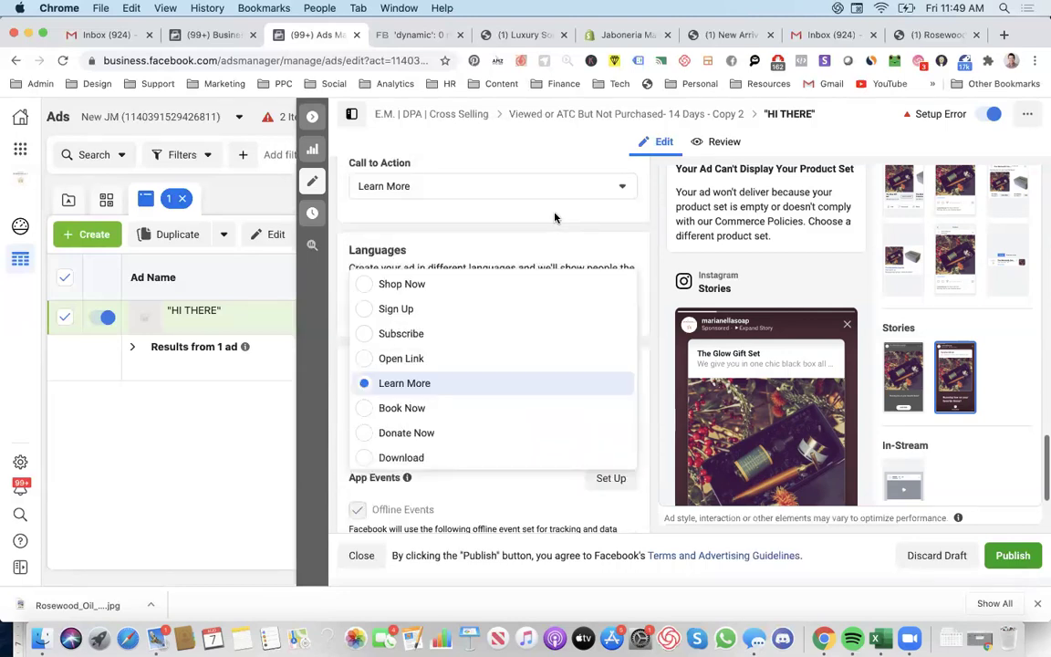
scroll(555, 218, "down", 2)
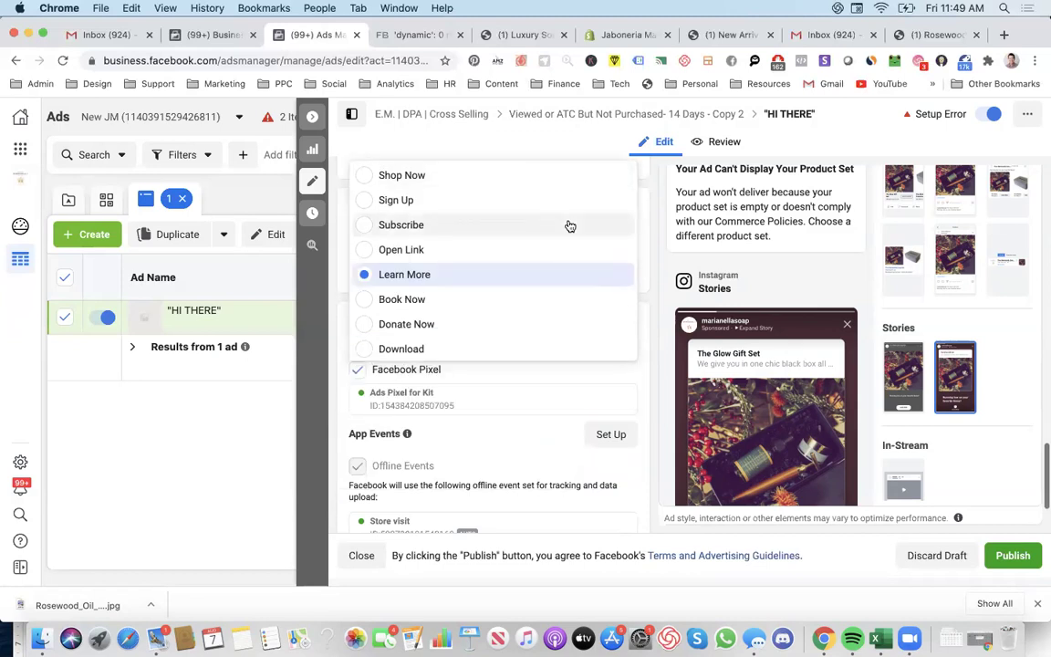
left_click(652, 260)
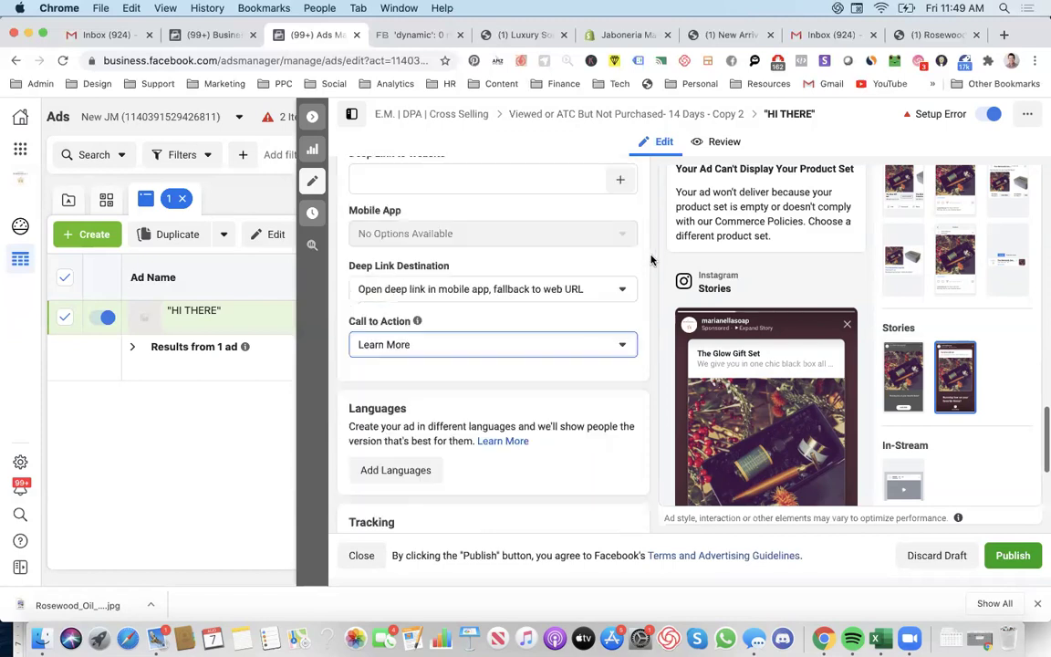
Step: Check the ad's tracking settings and set its call to action to Shop Now
scroll(590, 405, "down", 2)
scroll(589, 405, "down", 4)
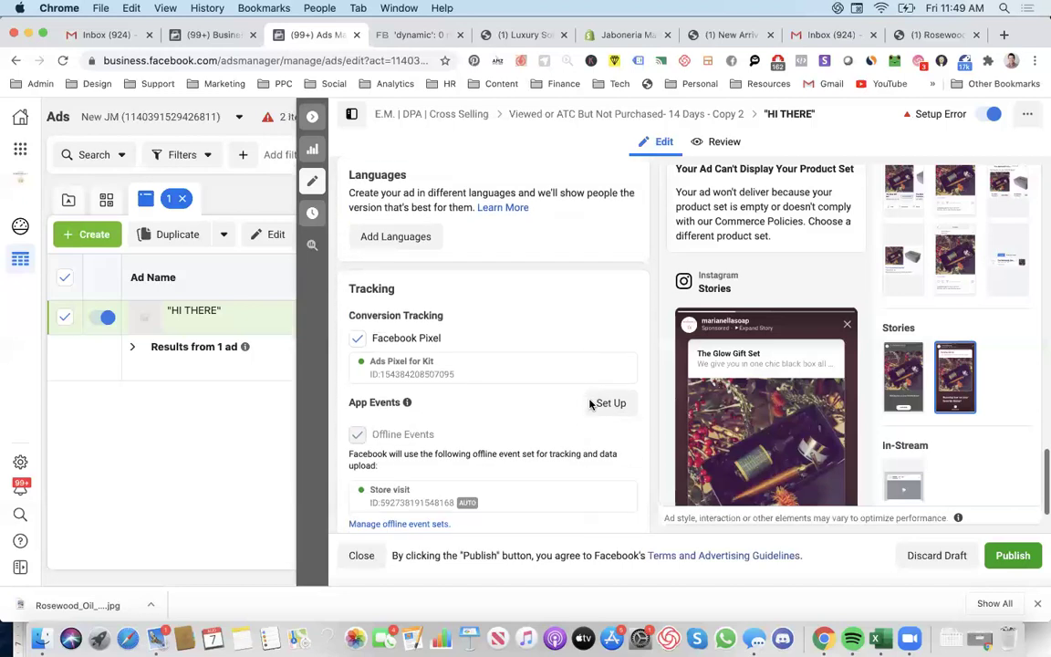
scroll(590, 404, "up", 5)
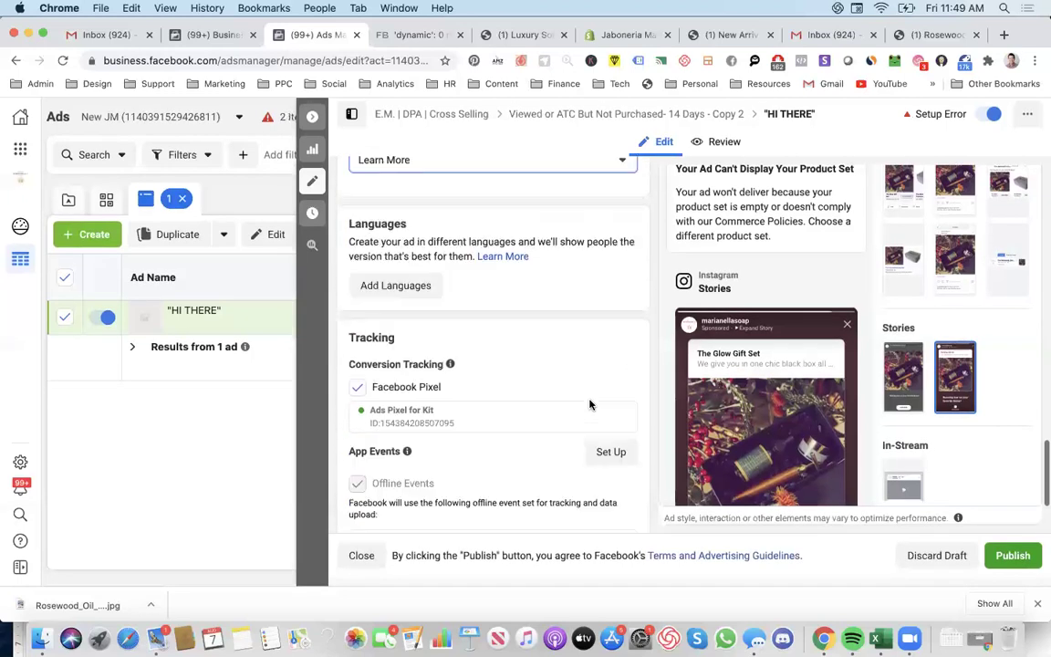
scroll(590, 404, "up", 1)
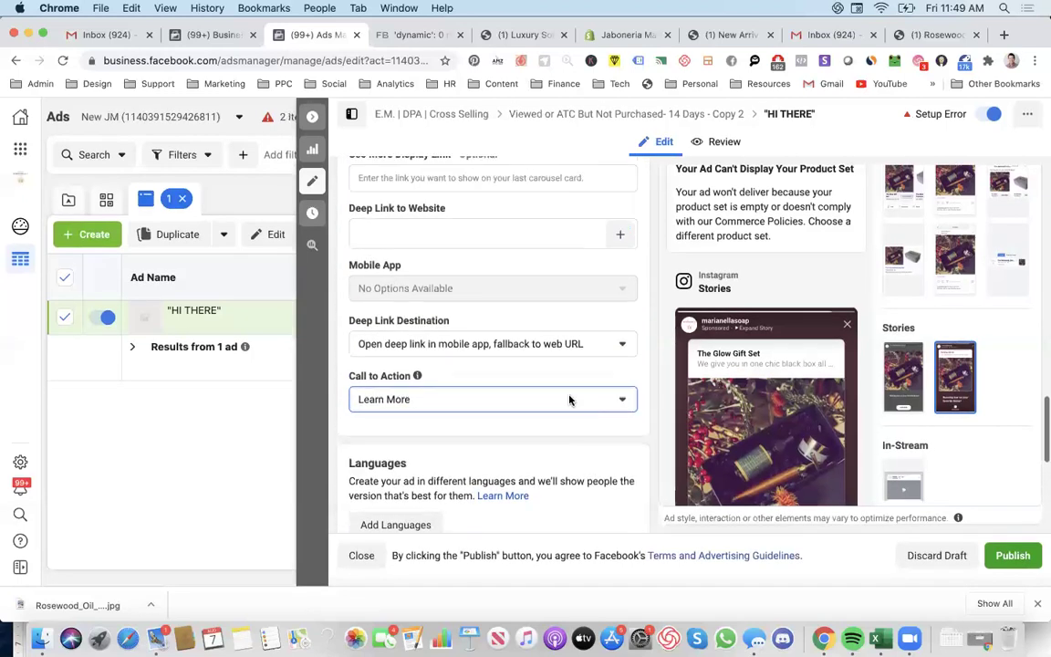
left_click(535, 395)
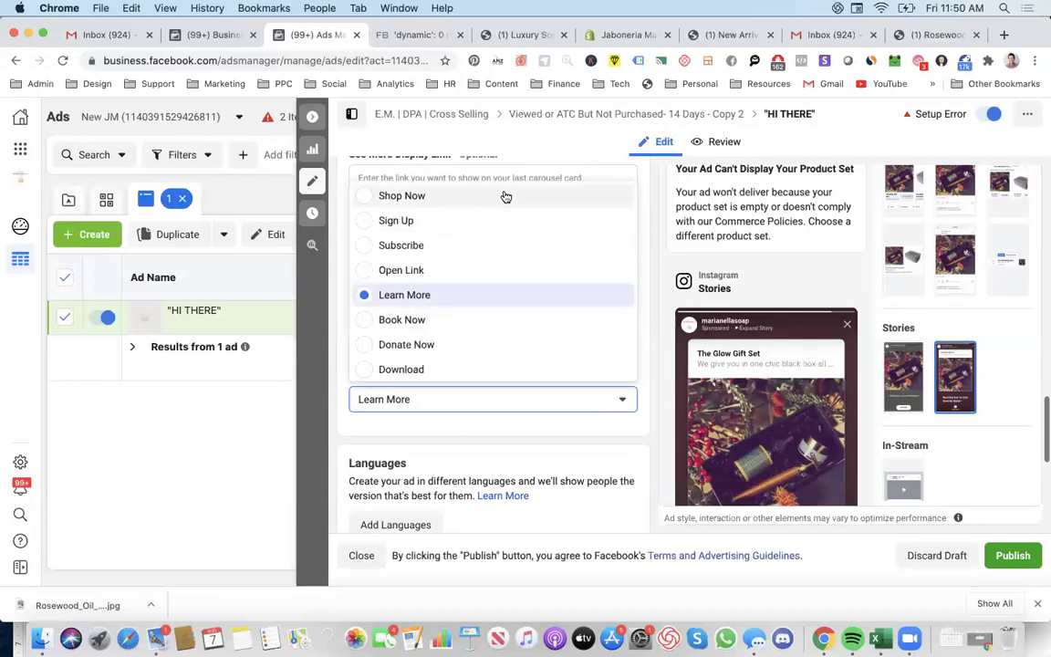
left_click(456, 195)
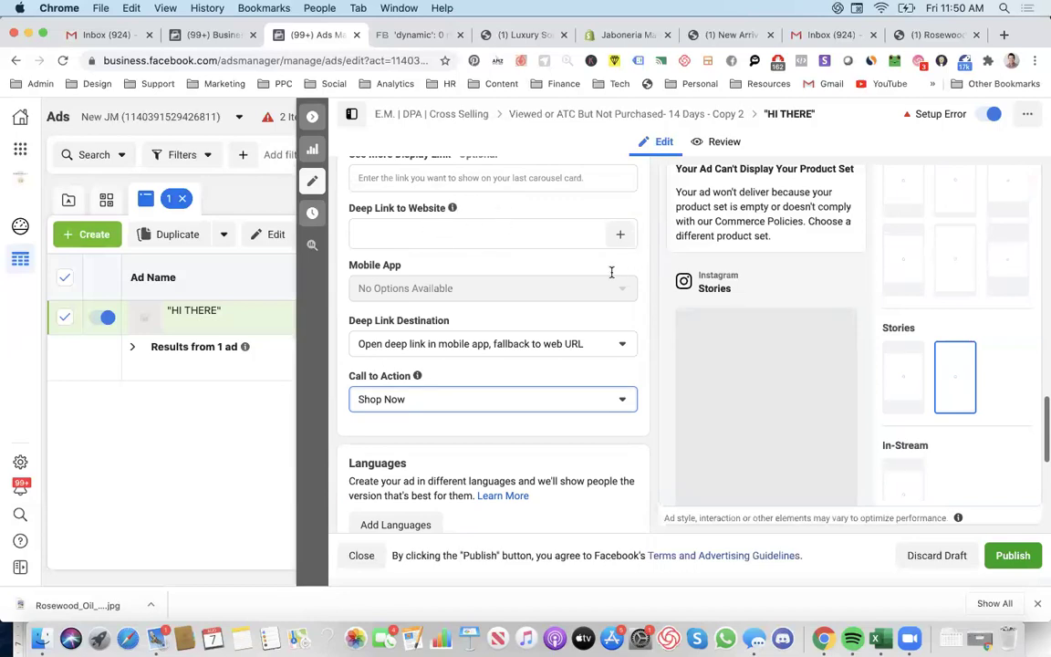
Step: Review the carousel ad's settings from its links back up to its identity section and publish the draft
scroll(611, 272, "up", 1)
scroll(612, 277, "up", 1)
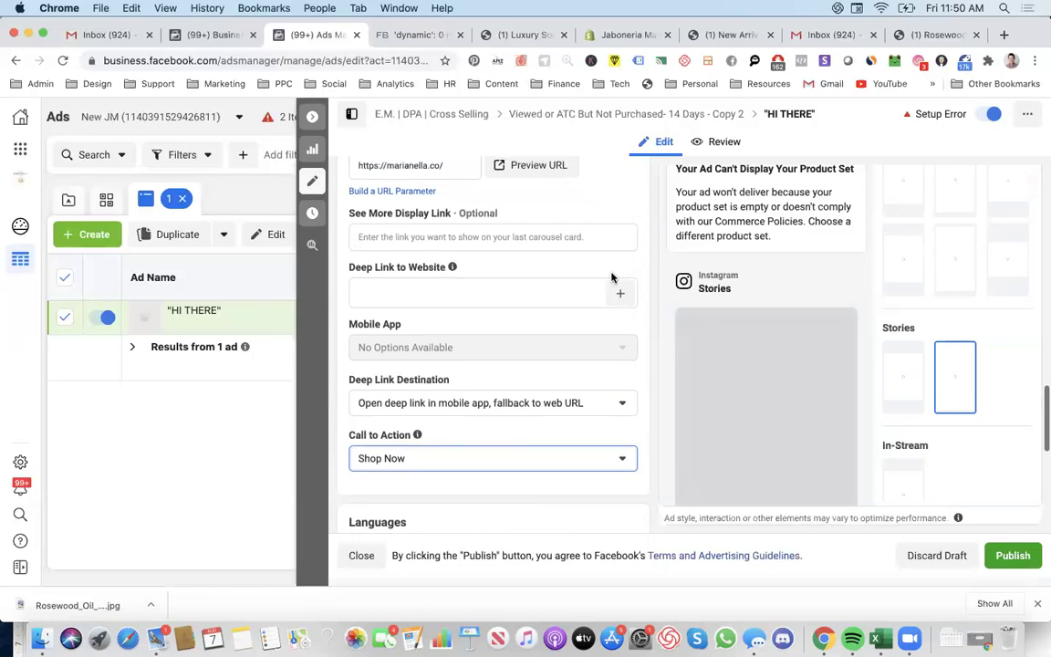
scroll(611, 277, "up", 3)
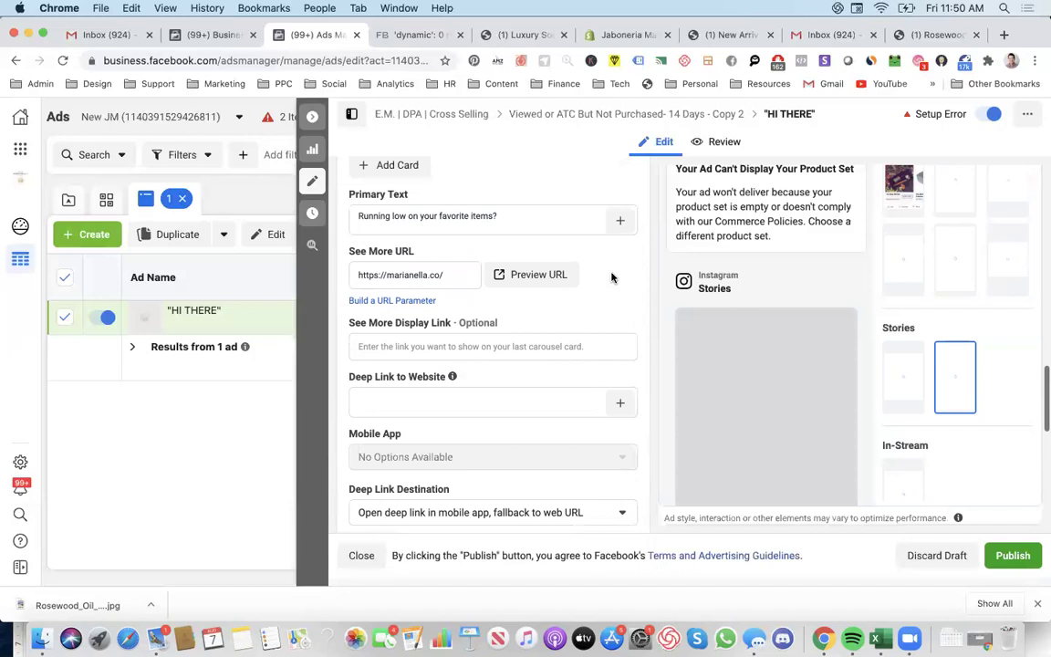
scroll(612, 276, "up", 1)
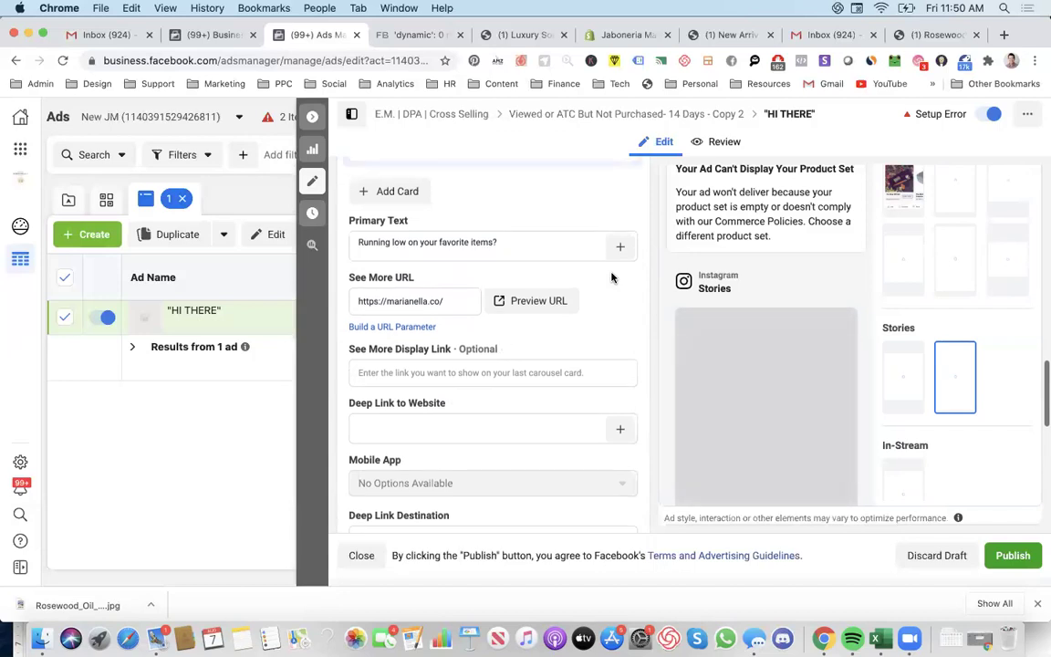
scroll(612, 276, "up", 6)
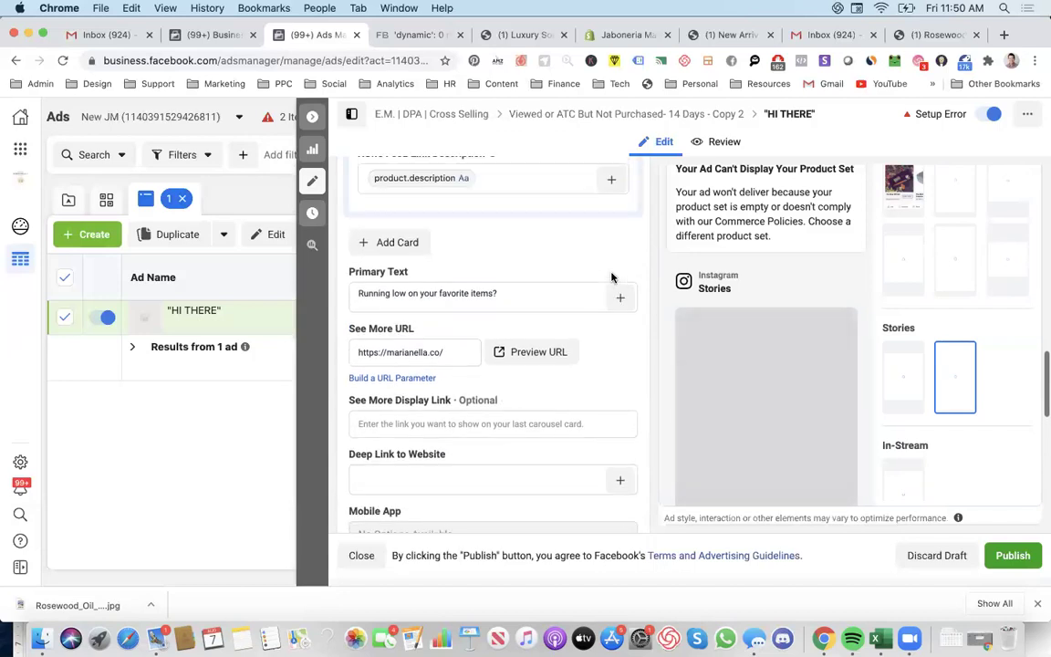
scroll(612, 277, "up", 3)
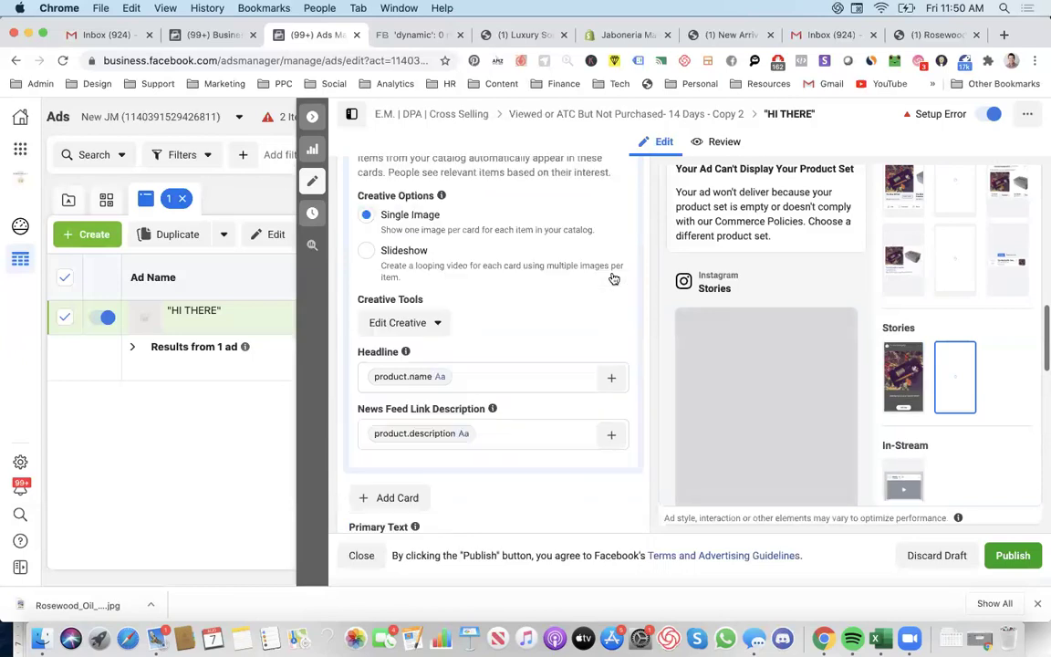
scroll(614, 278, "up", 2)
scroll(614, 278, "up", 5)
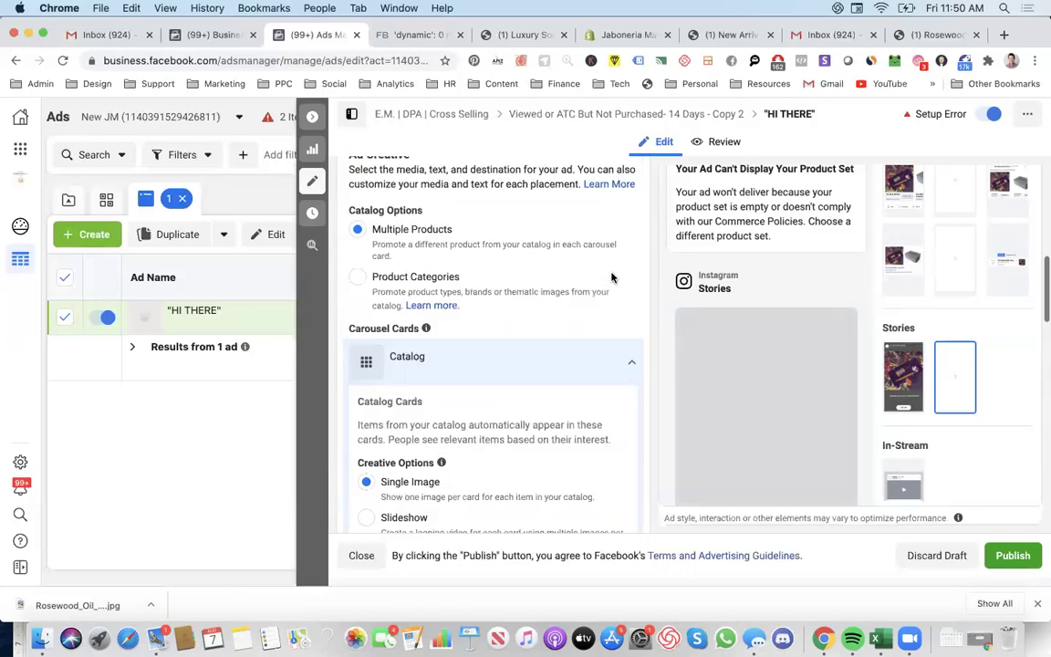
scroll(614, 278, "up", 9)
scroll(614, 278, "up", 7)
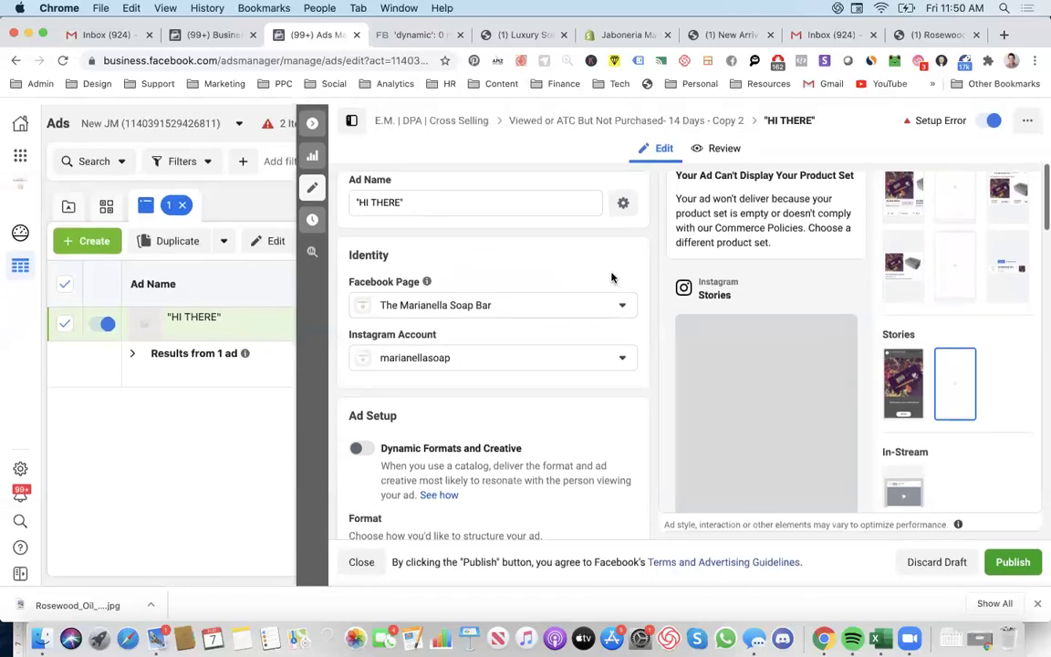
scroll(621, 281, "down", 1)
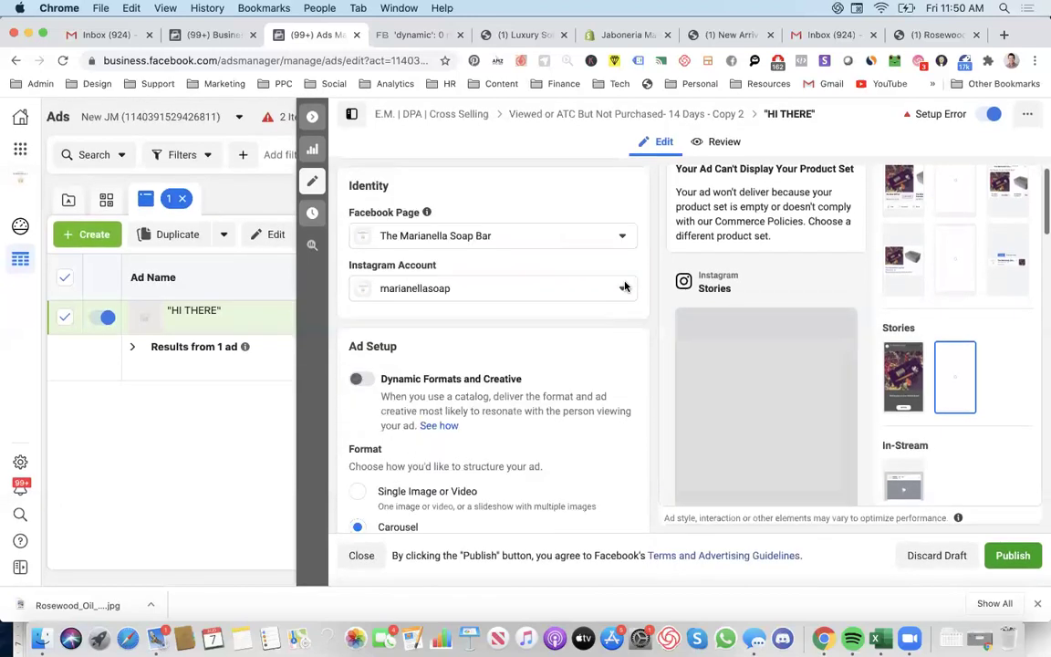
left_click(1016, 558)
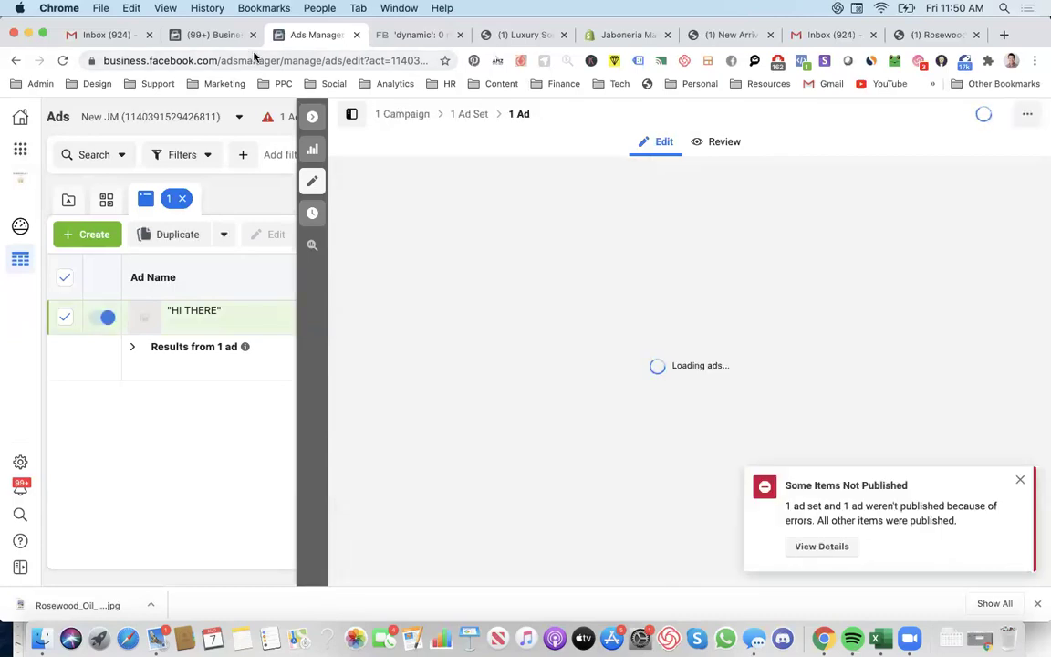
Step: Load the New JM ad account in a separate tab and open Events Manager from the Jabonería Marianella business home
left_click(216, 35)
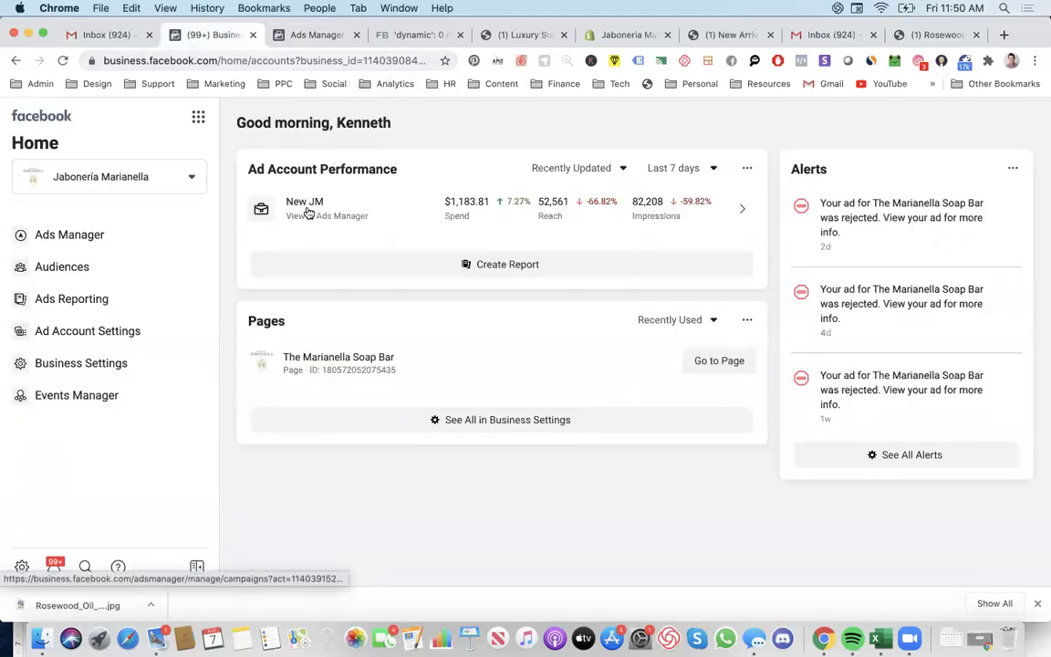
left_click(310, 213)
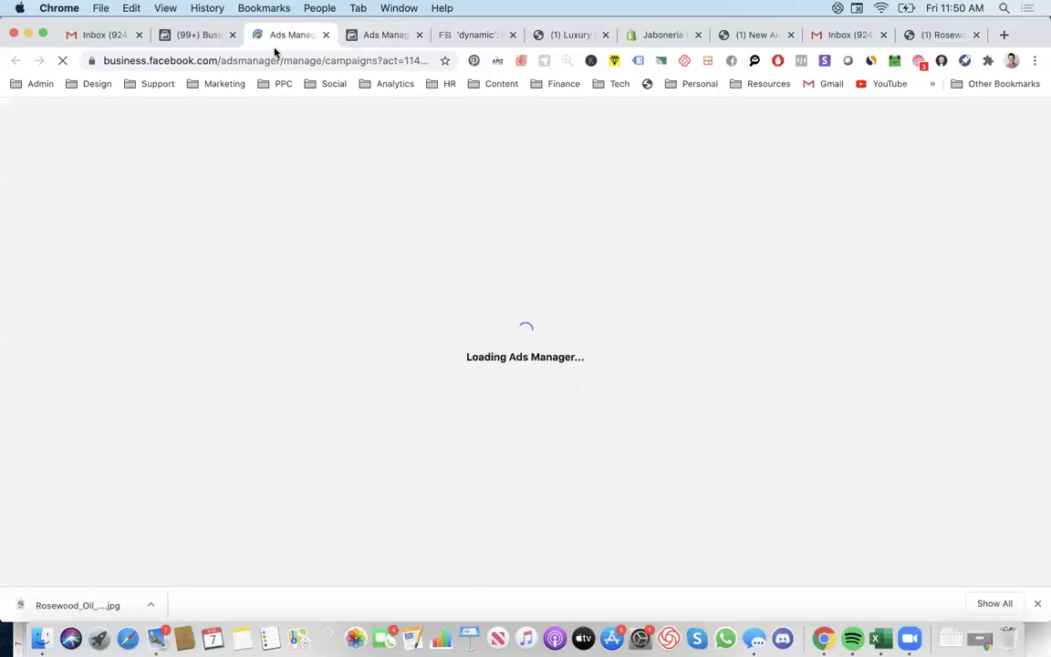
left_click(187, 37)
left_click(198, 116)
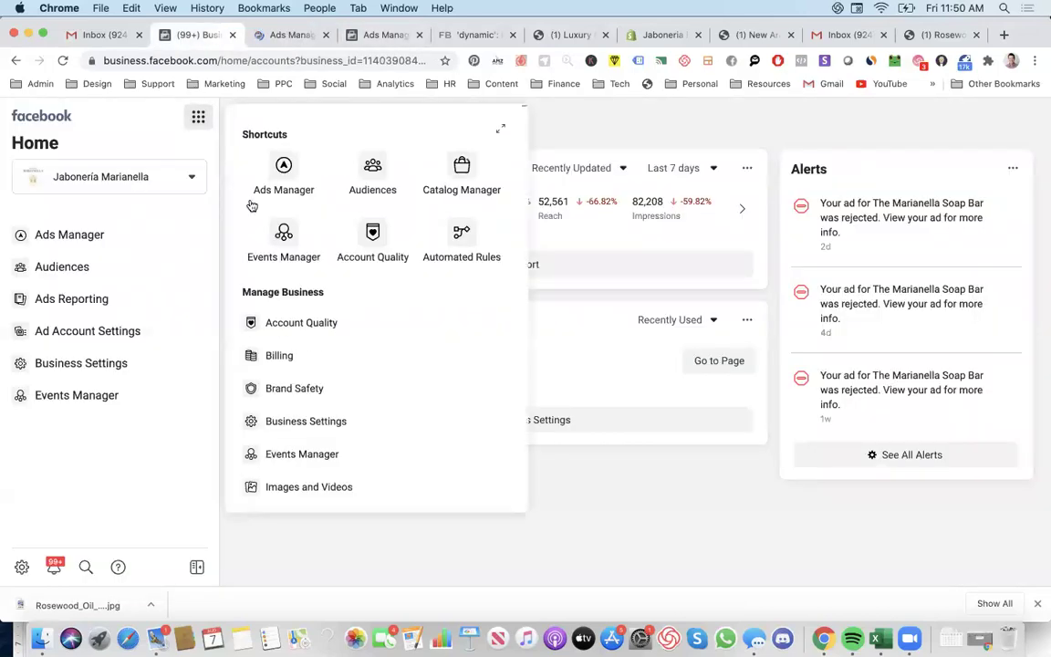
scroll(326, 367, "down", 1)
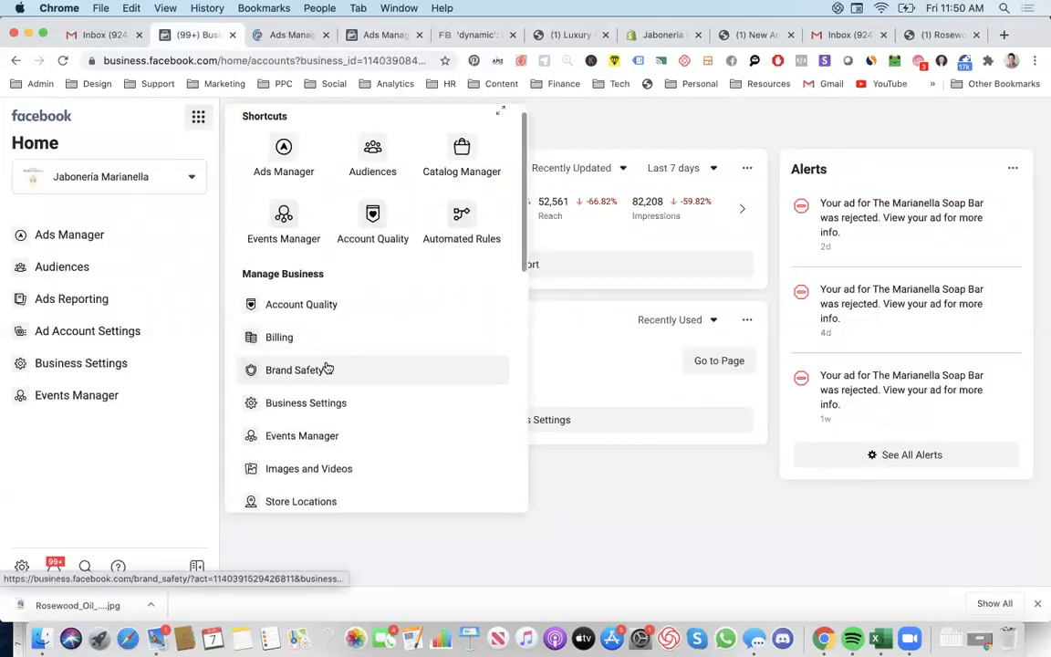
scroll(330, 397, "down", 1)
left_click(332, 402)
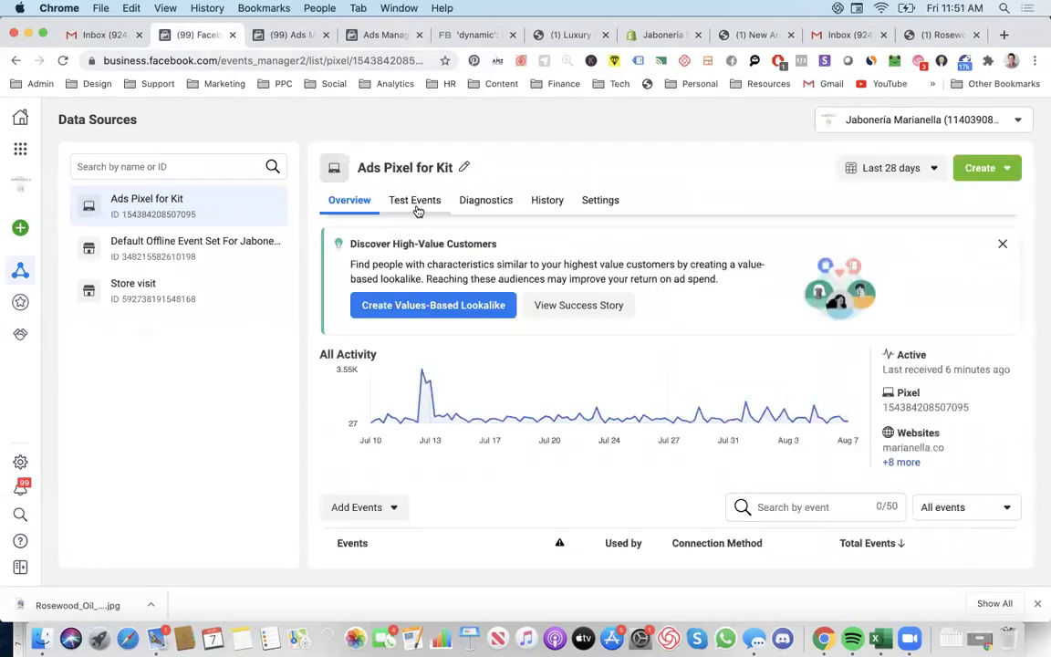
Step: Examine the ads pixel's activity graph and its list of tracked events
mouse_move(422, 390)
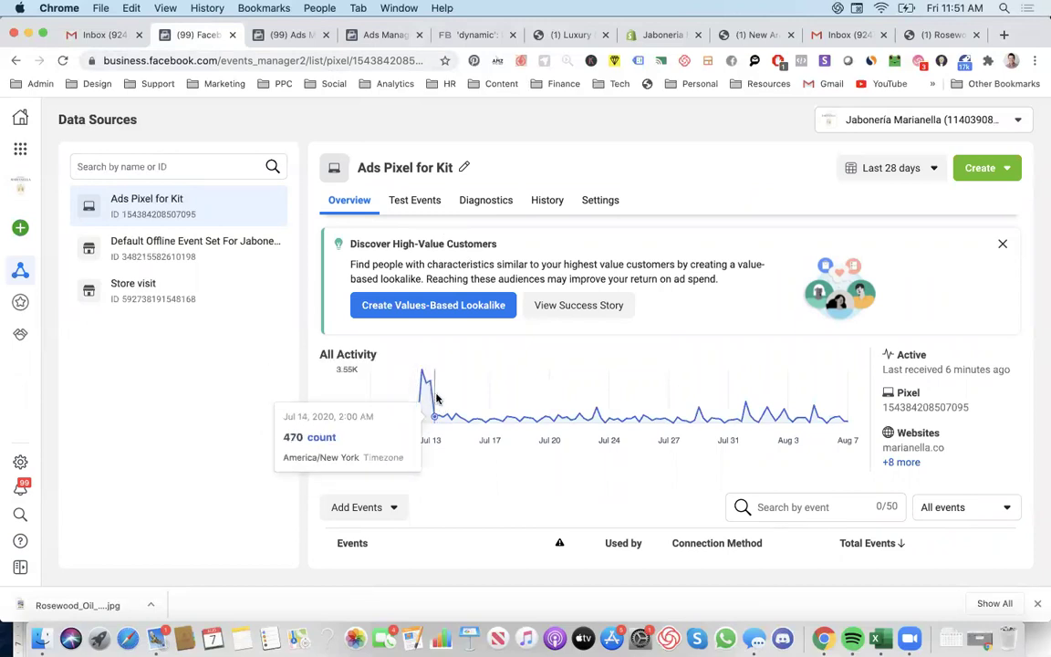
scroll(440, 404, "down", 1)
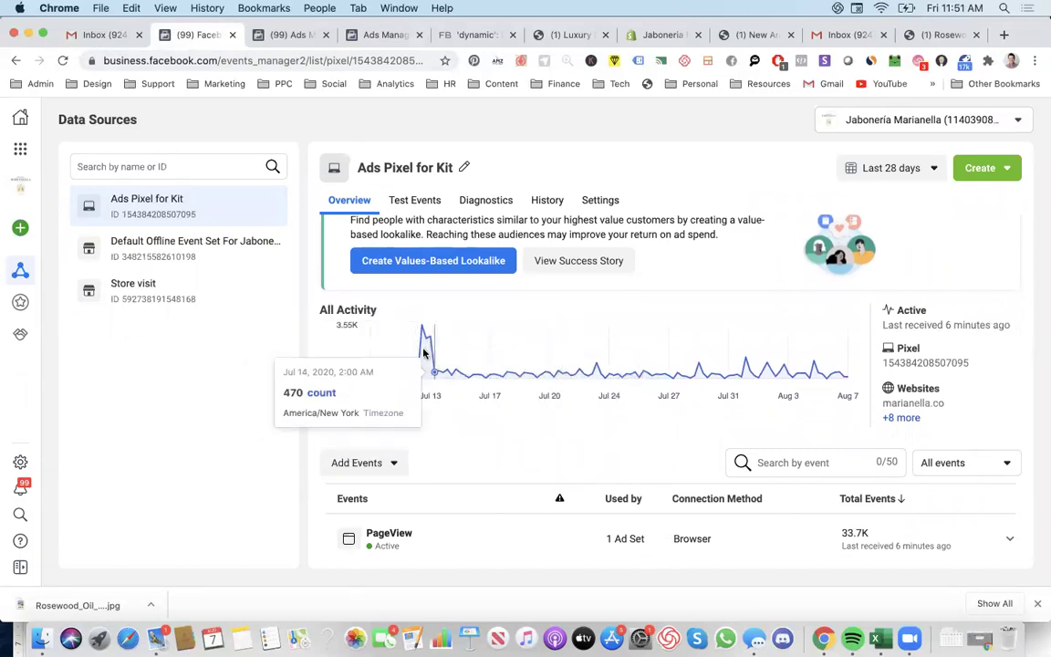
scroll(422, 352, "down", 3)
scroll(422, 353, "down", 1)
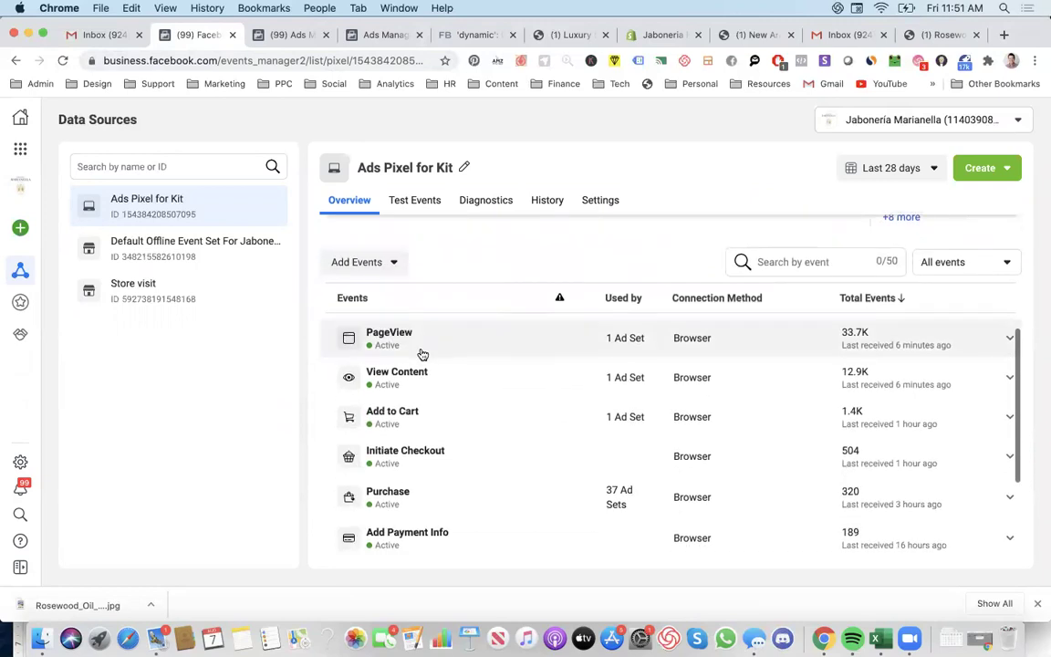
Step: Compare the ads pixel's overall activity over the last 28 days with the totals of its individual events
scroll(423, 353, "up", 2)
scroll(423, 354, "up", 3)
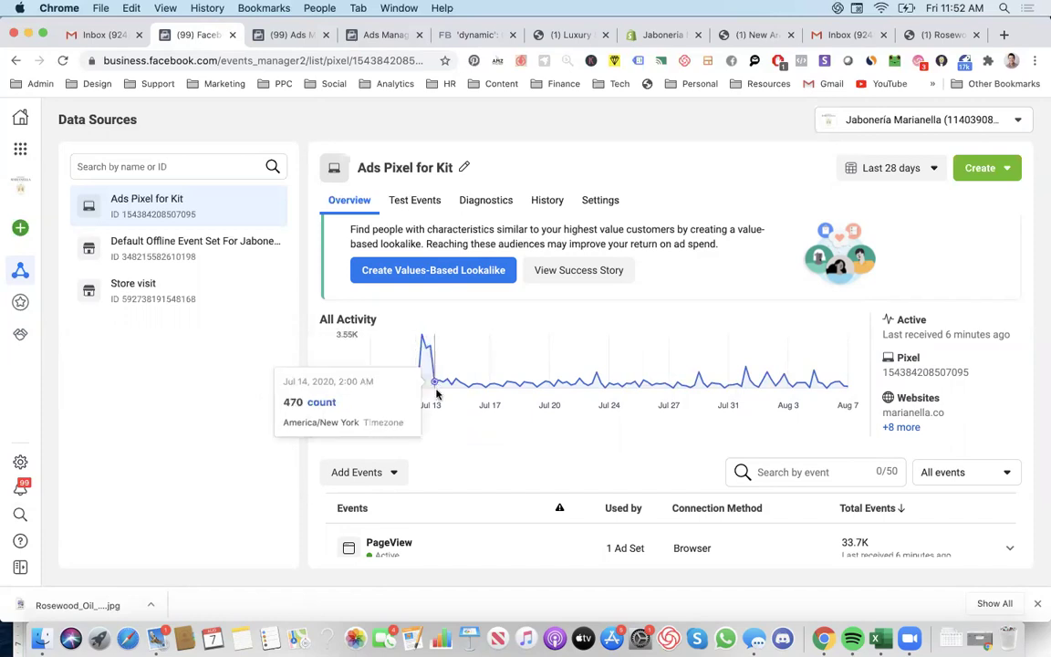
scroll(431, 374, "down", 2)
scroll(436, 394, "down", 5)
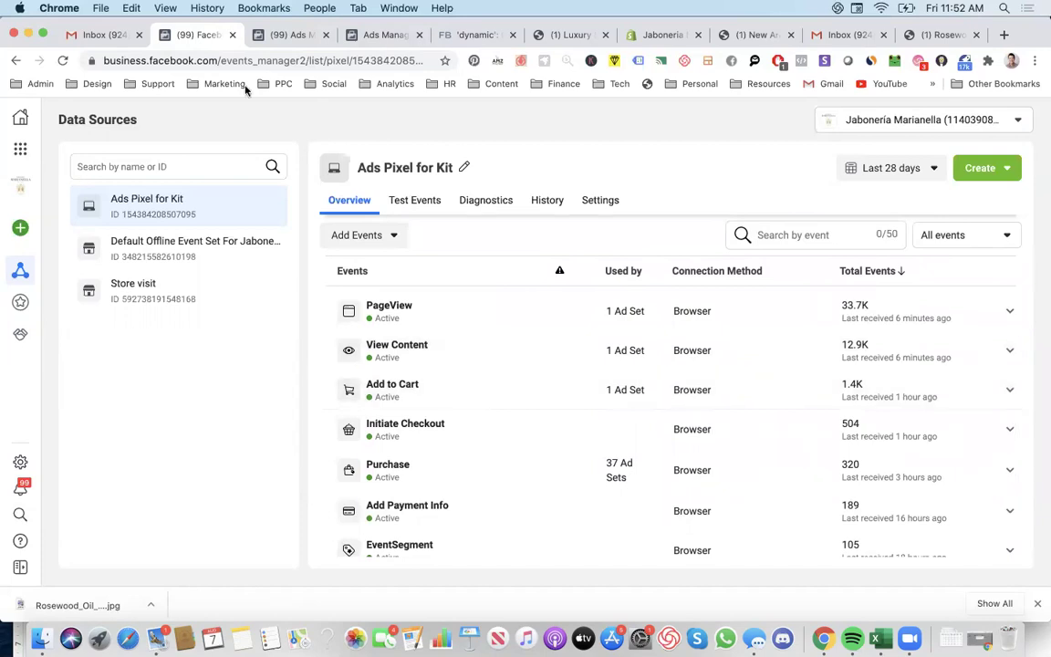
Step: Switch to Ads Manager, dismiss the ad blocker notice, and open the Black Lava-Benefit Copy ad in the Winners (Influencers) campaign's 2-5% SUPER LLA ad set
left_click(290, 37)
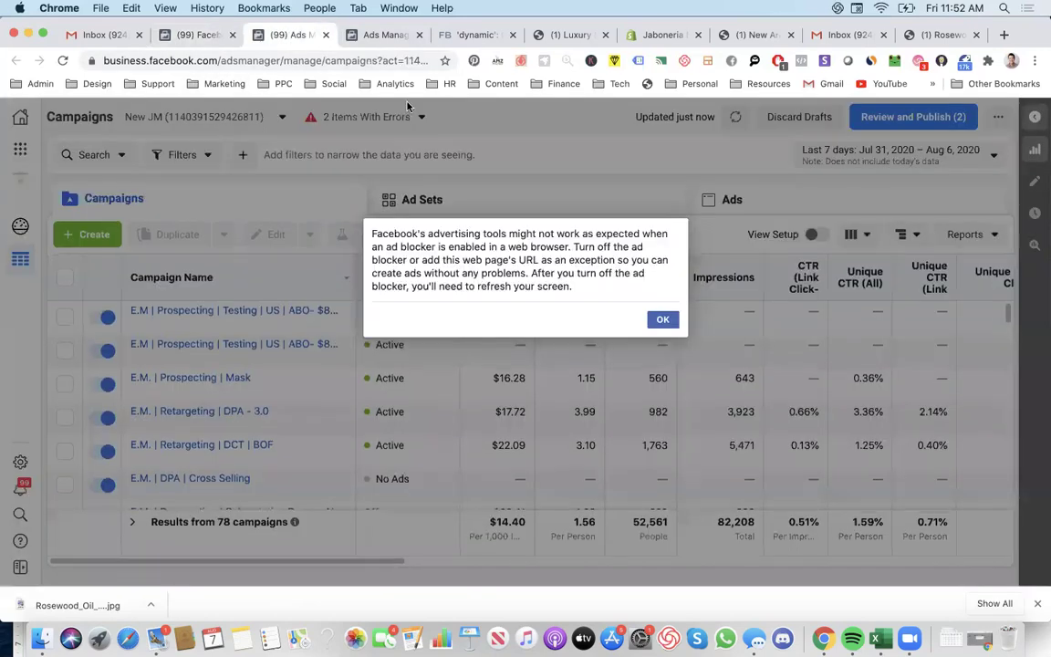
left_click(661, 317)
scroll(526, 345, "down", 3)
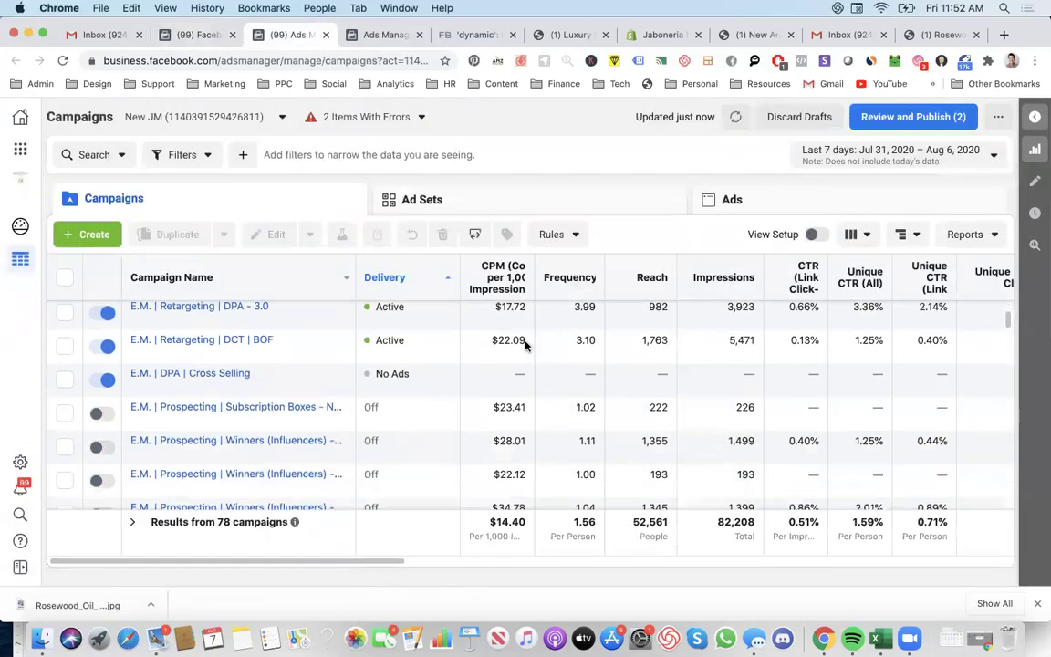
left_click(270, 415)
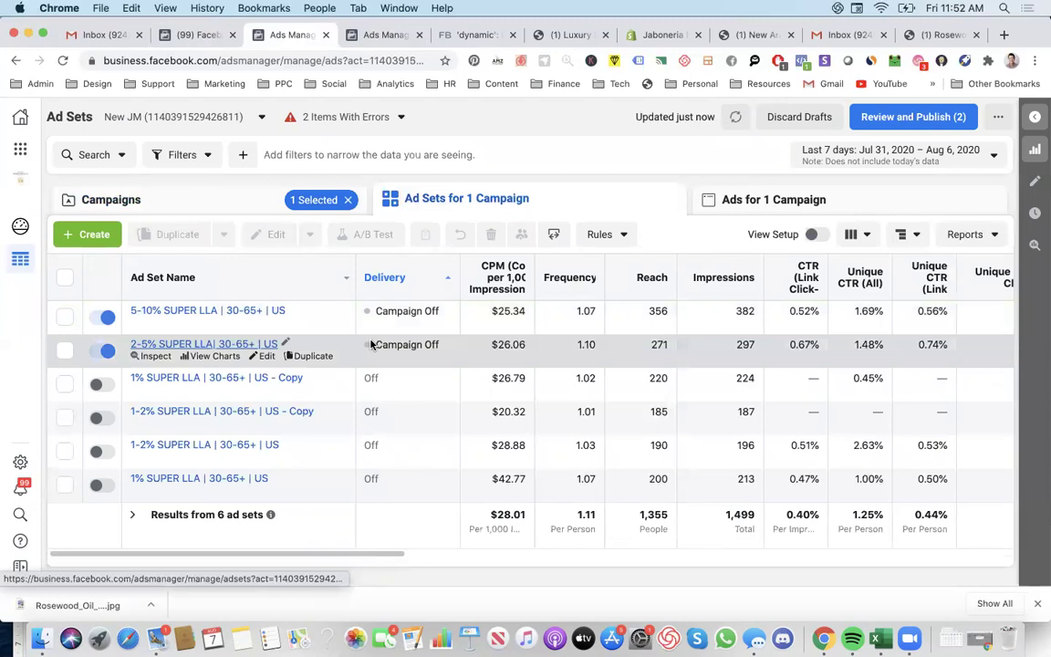
left_click(230, 344)
left_click(515, 333)
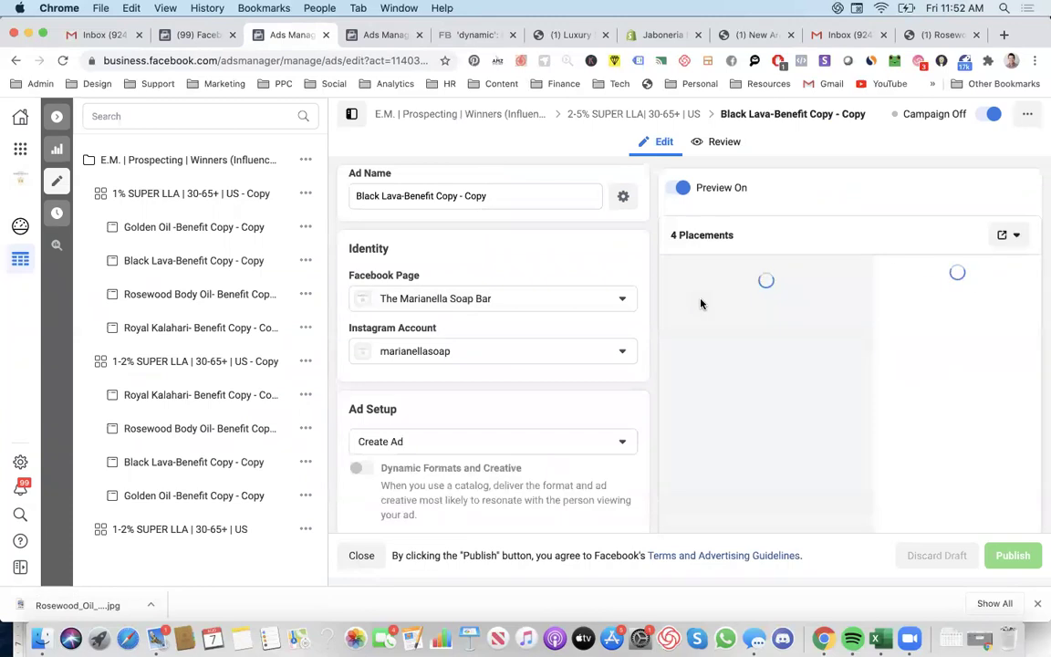
Step: Review the Black Lava ad's format, primary text, headline and description
scroll(521, 365, "down", 10)
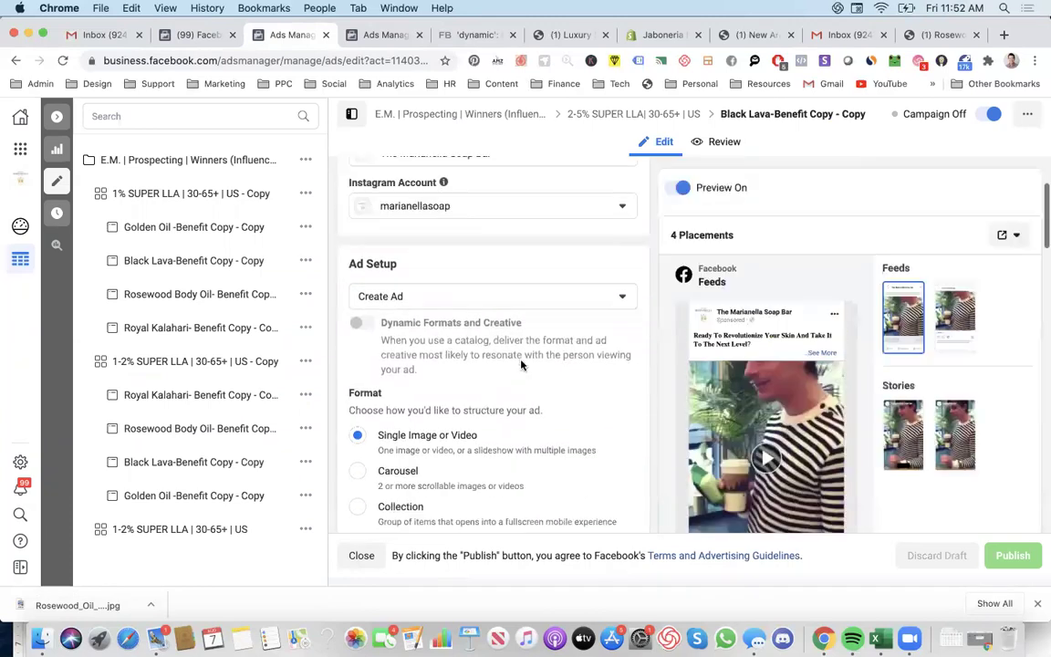
scroll(508, 406, "down", 2)
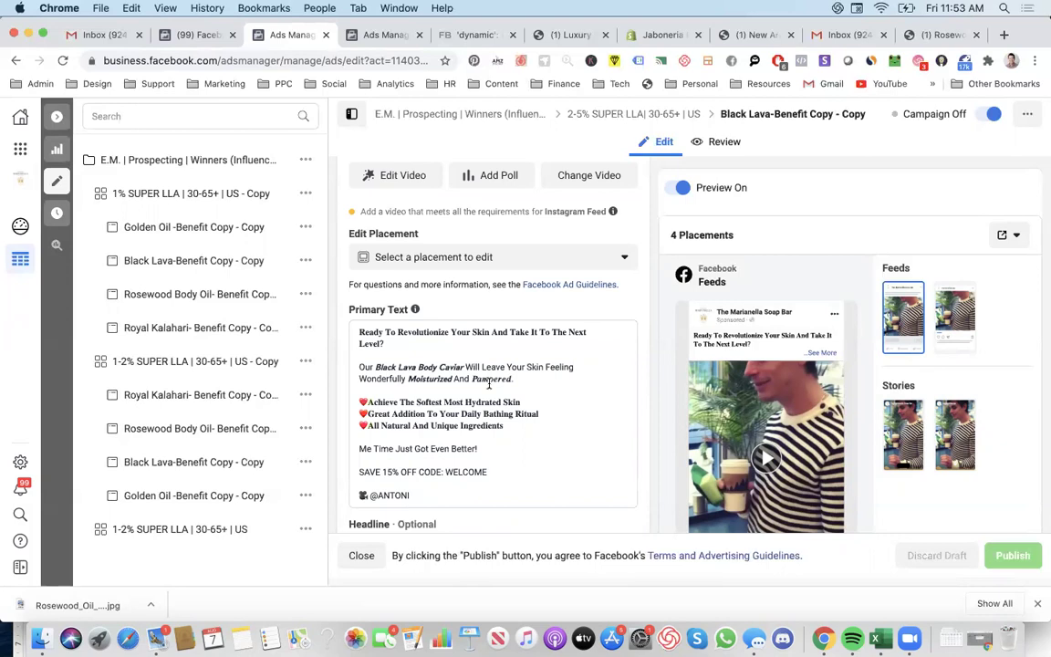
scroll(492, 346, "down", 5)
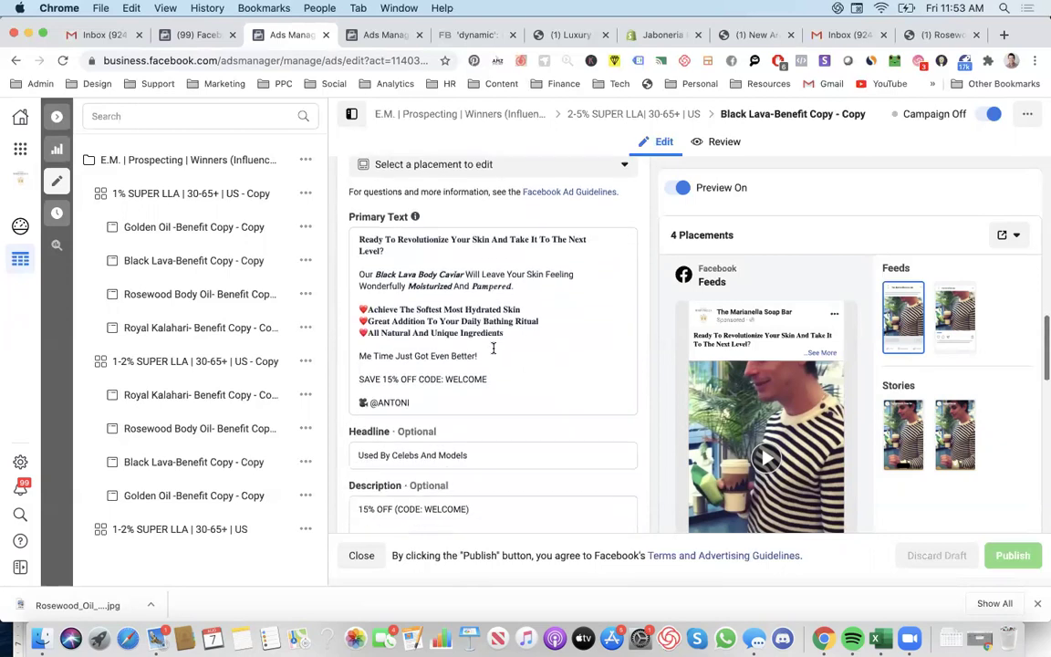
scroll(493, 348, "down", 1)
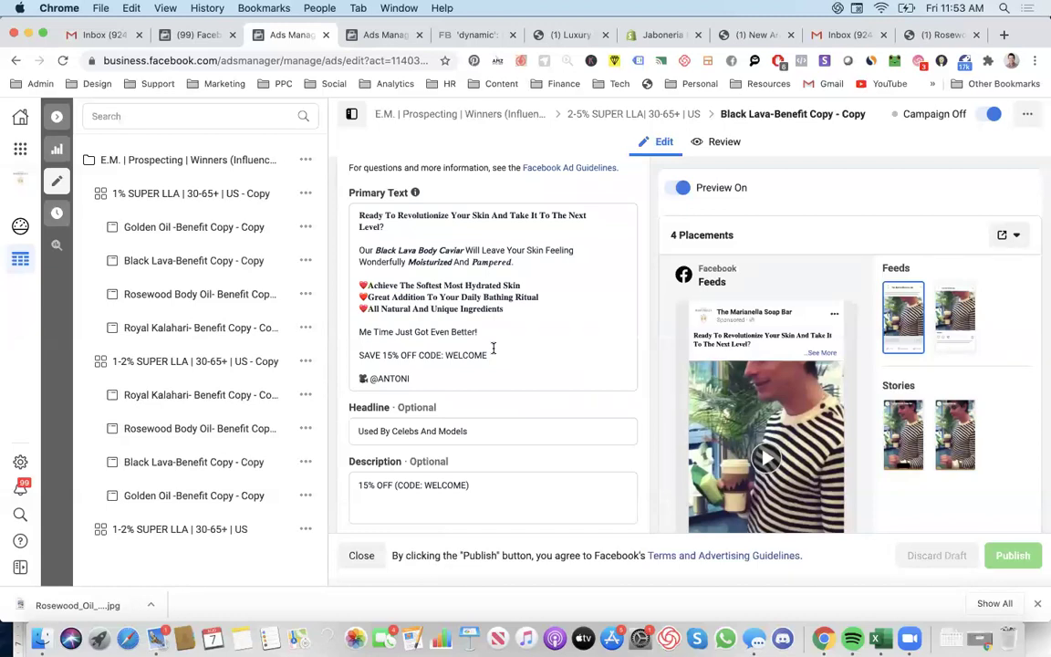
scroll(492, 347, "down", 2)
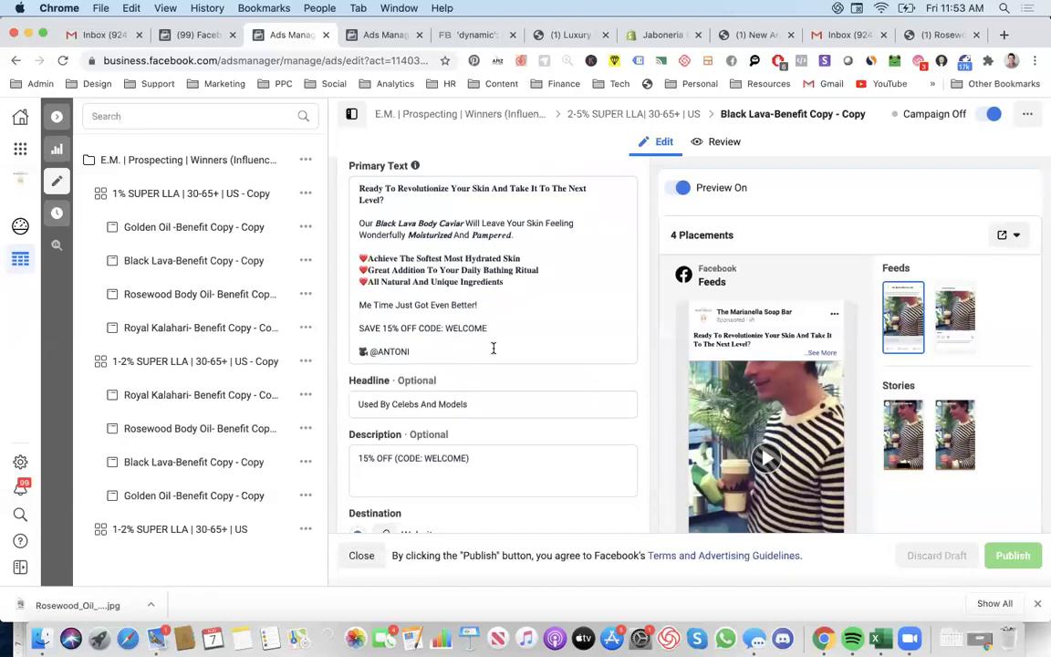
scroll(493, 347, "up", 1)
scroll(493, 347, "up", 1)
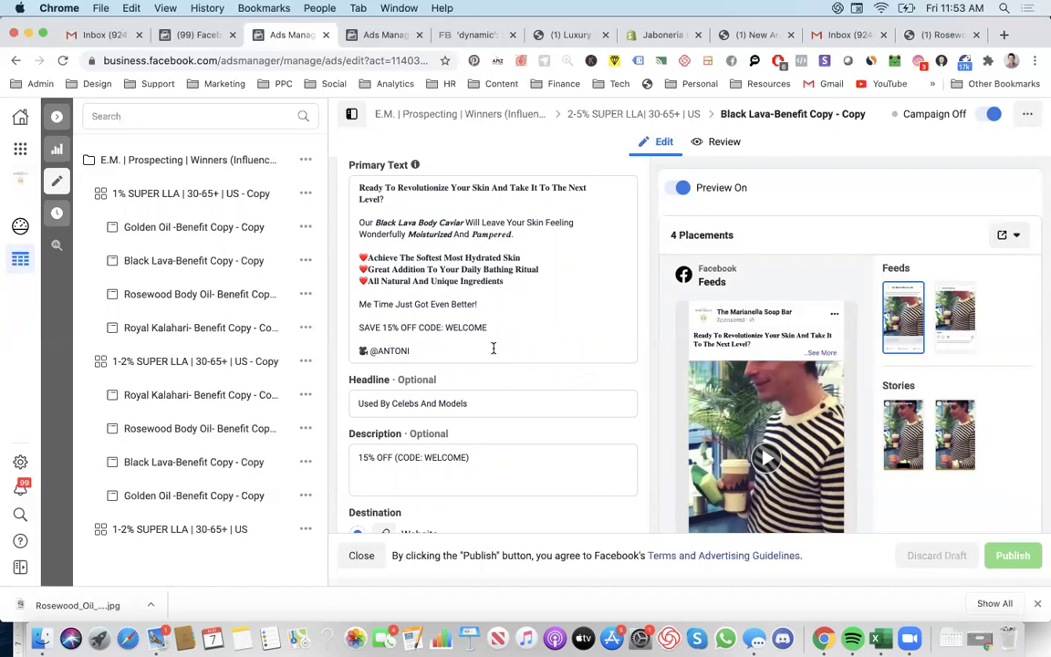
Step: Close the ad editor, check the conversion metrics of the ad set's ads, and return to the campaign list
left_click(57, 116)
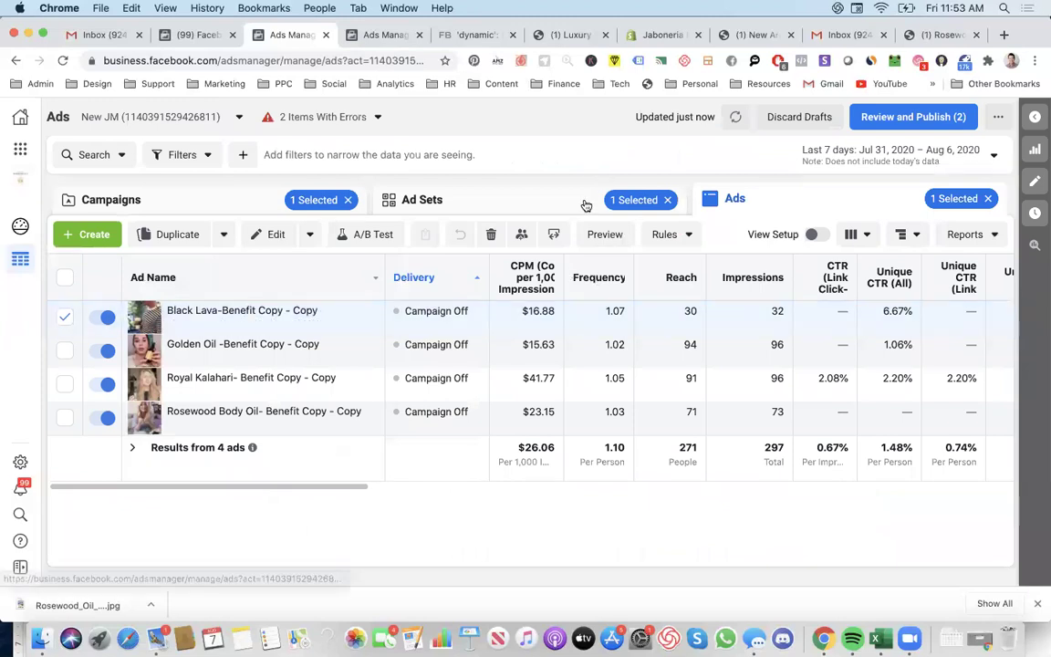
scroll(610, 384, "right", 5)
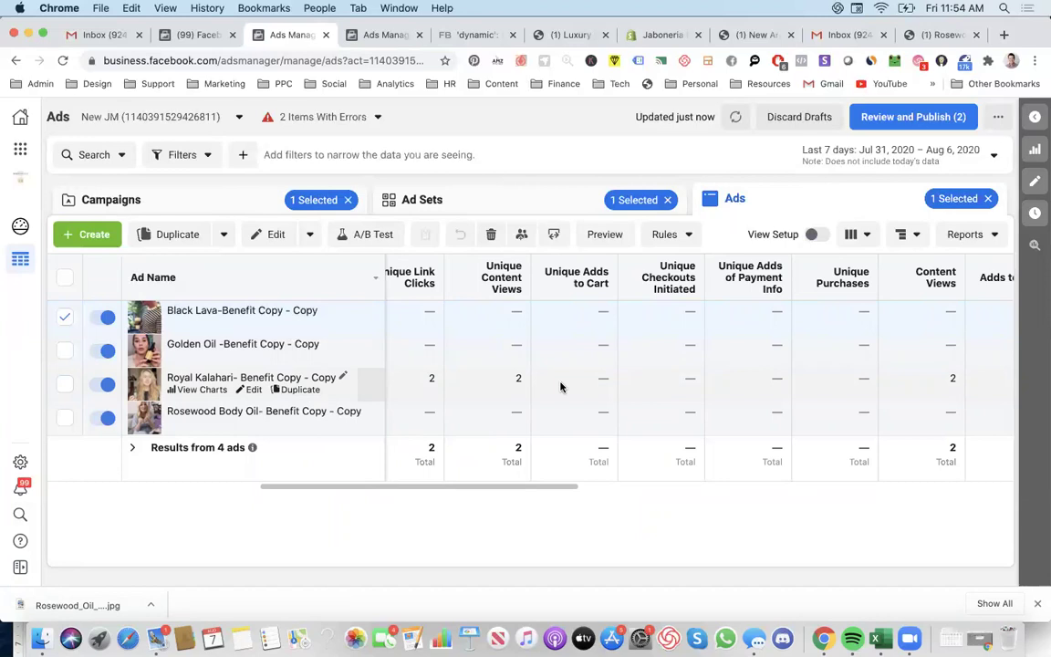
left_click(494, 217)
left_click(282, 209)
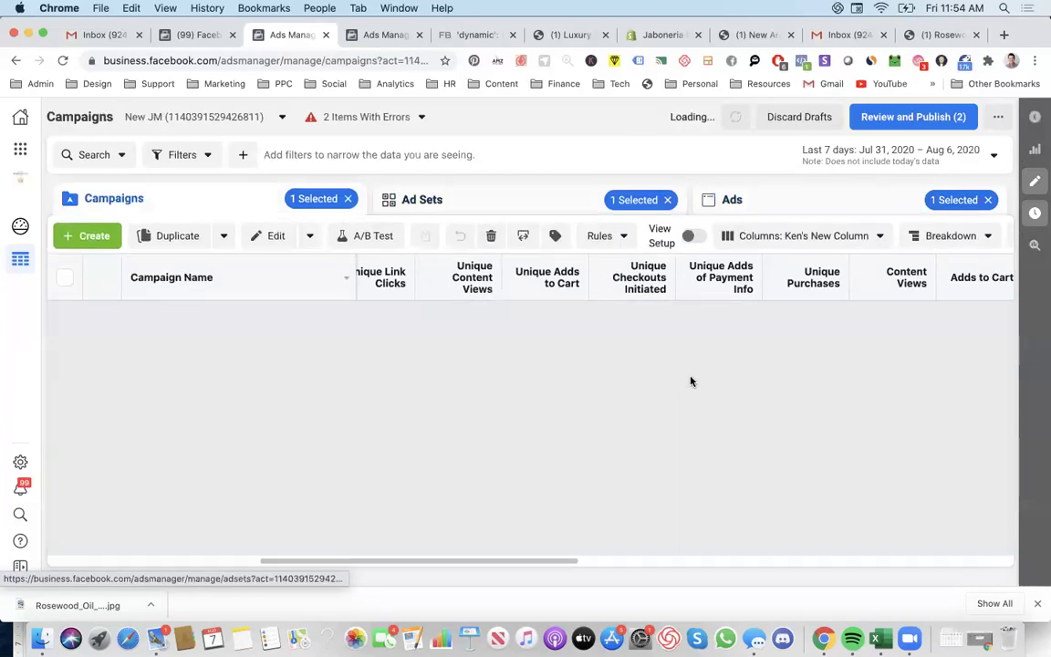
Step: Examine the campaigns' conversion counts, costs per action, amount spent and website purchase ROAS
scroll(617, 341, "right", 10)
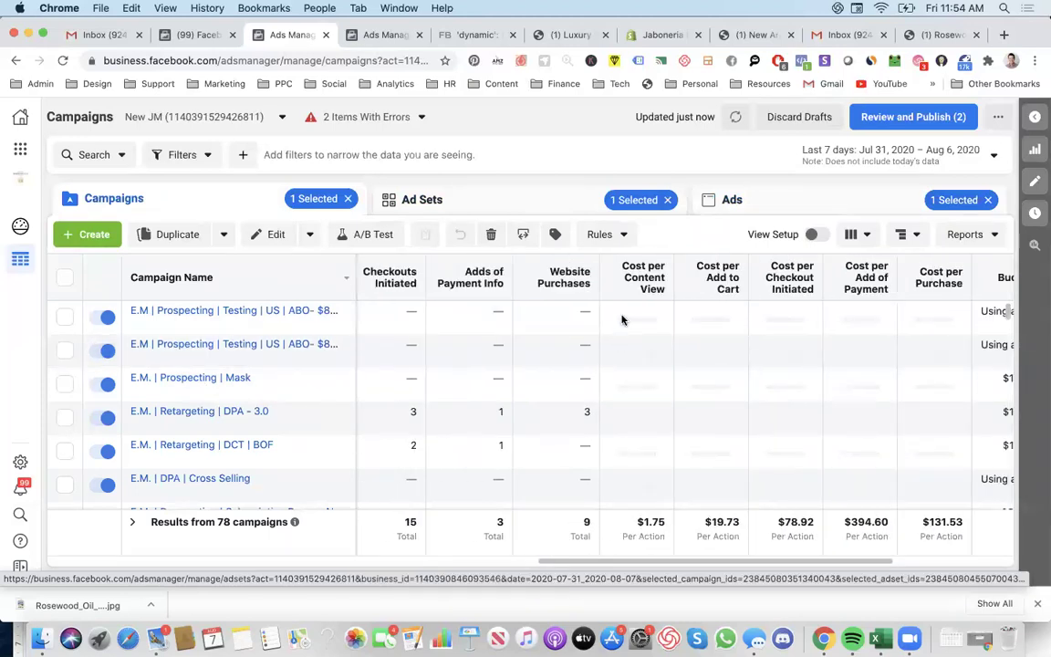
scroll(646, 335, "right", 3)
scroll(646, 335, "left", 12)
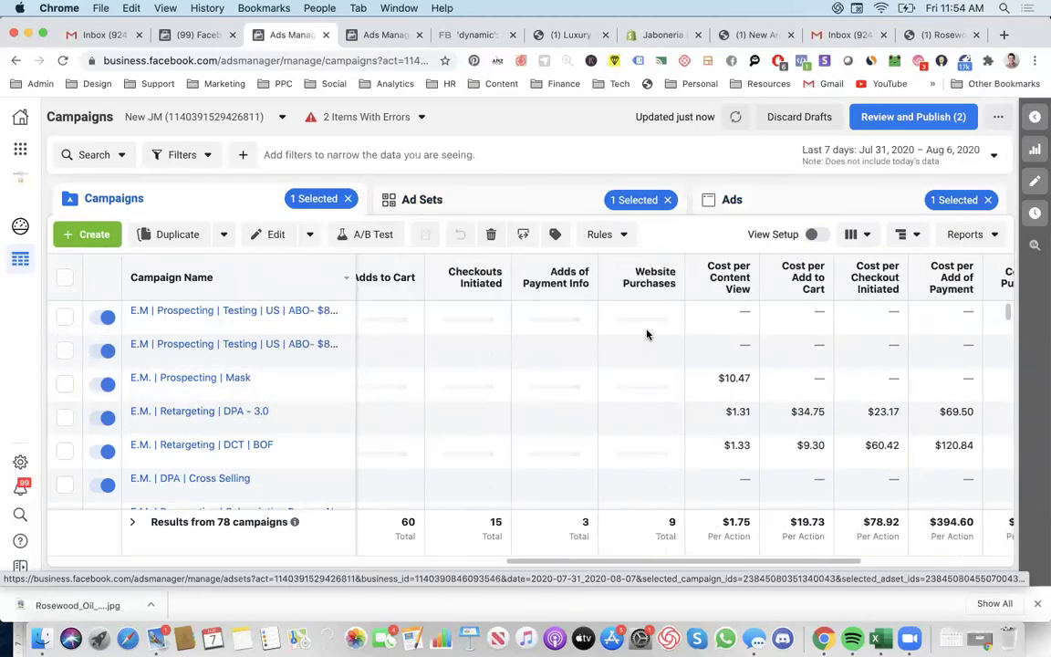
scroll(646, 335, "right", 10)
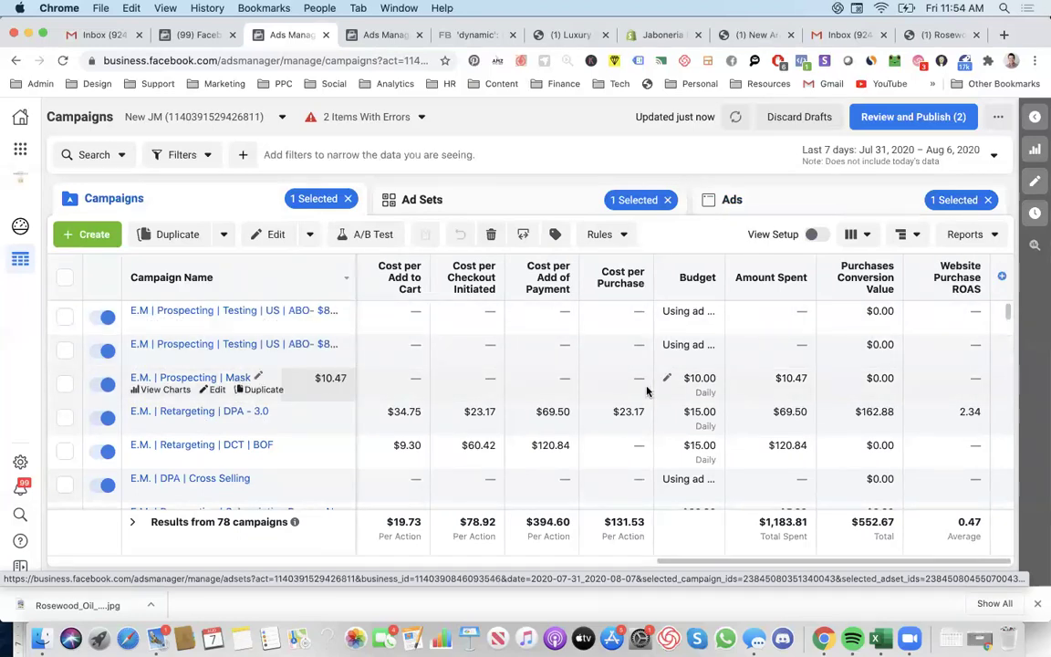
scroll(646, 390, "left", 5)
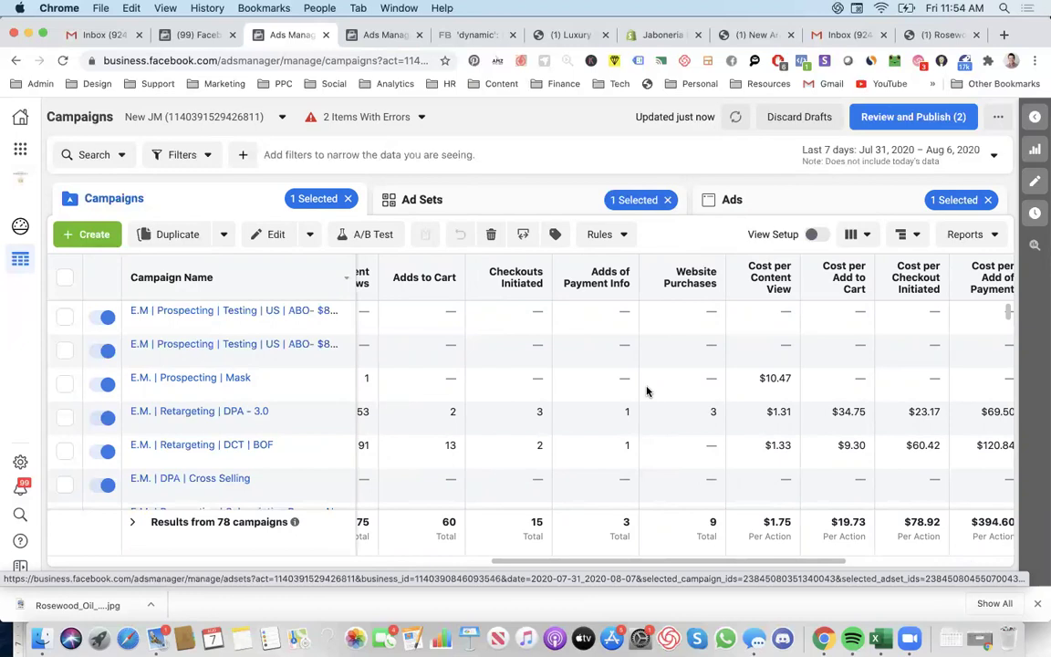
scroll(647, 391, "right", 5)
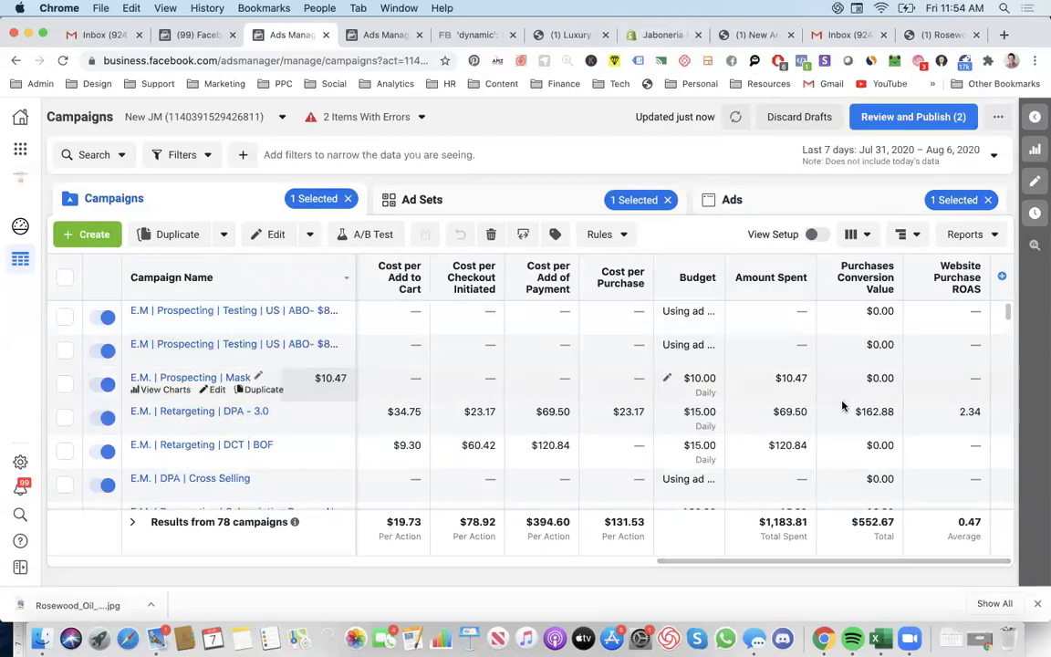
Step: Select the E.M. | Retargeting | DPA - 3.0 campaign and compare its ROAS, cost per purchase and conversions with the account totals
double_click(958, 522)
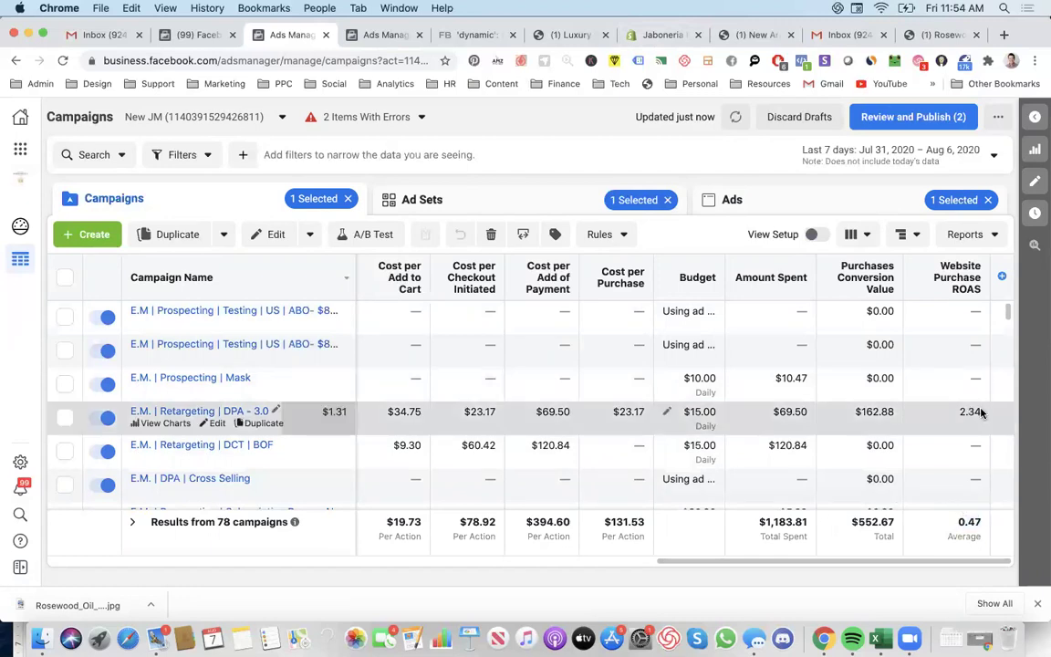
left_click(978, 413)
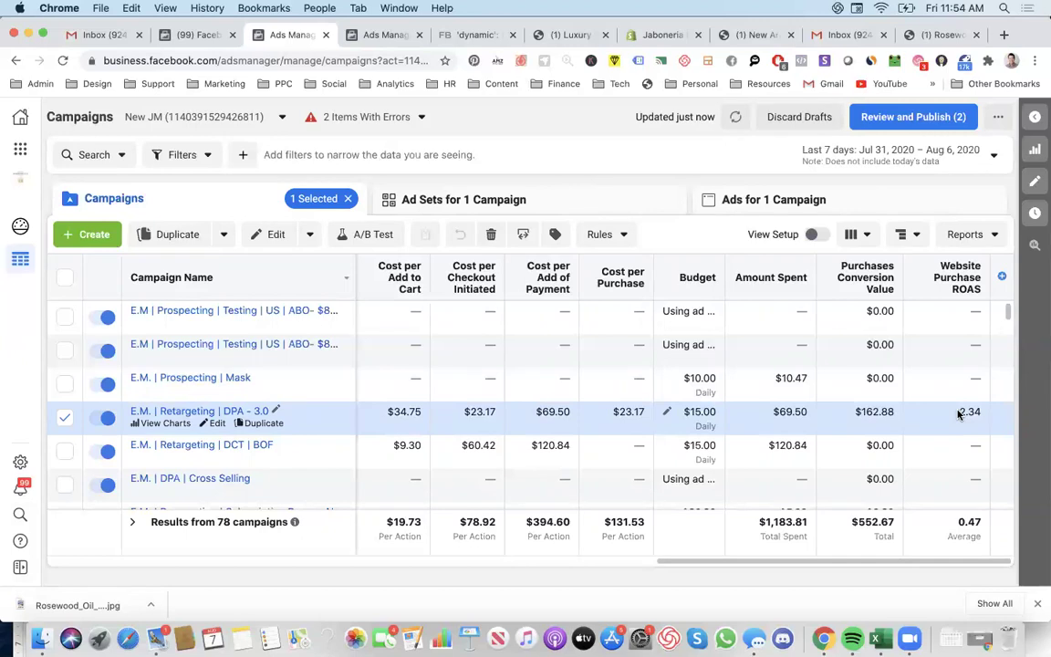
scroll(960, 413, "left", 1)
scroll(777, 370, "left", 1)
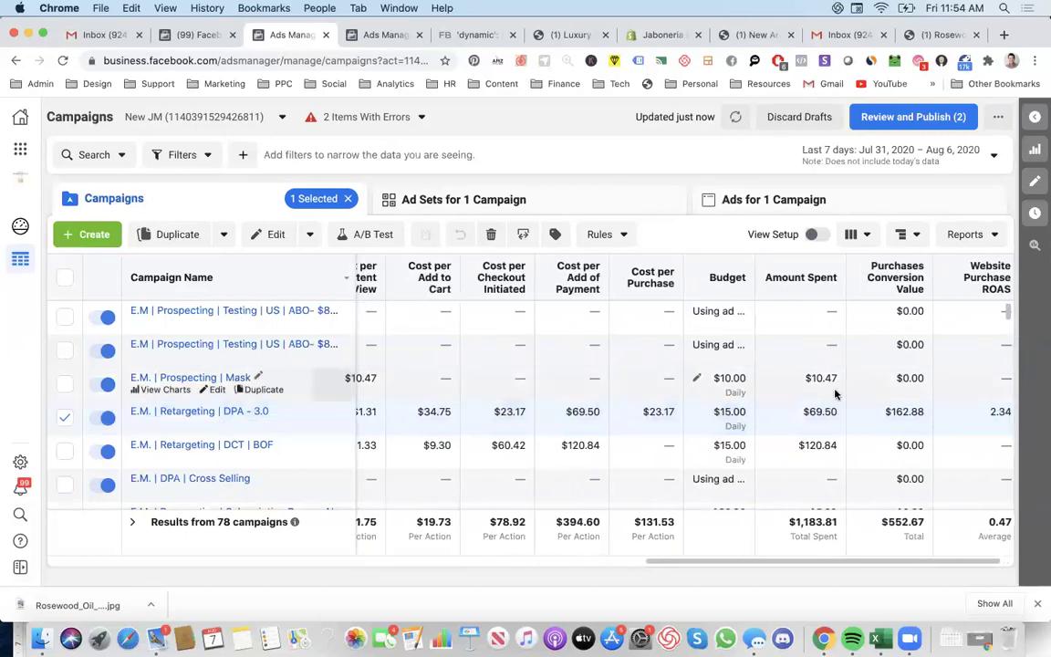
scroll(780, 374, "left", 4)
scroll(780, 374, "left", 15)
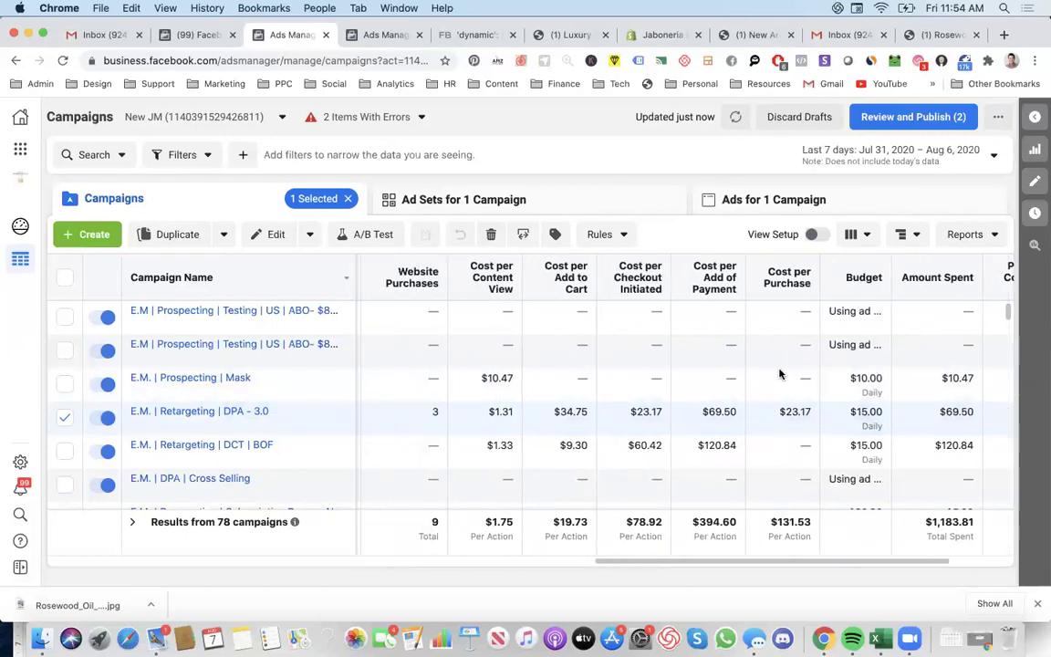
scroll(780, 375, "left", 1)
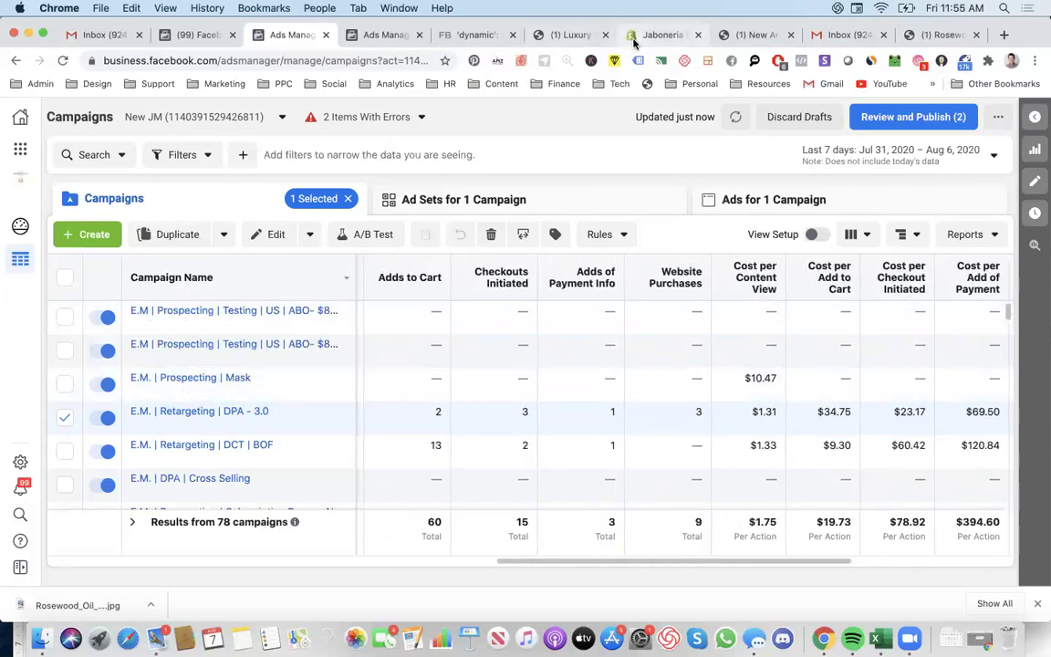
Step: Compare the account-wide content views, adds to cart and purchases with their costs per action and overall ROAS
scroll(664, 383, "right", 20)
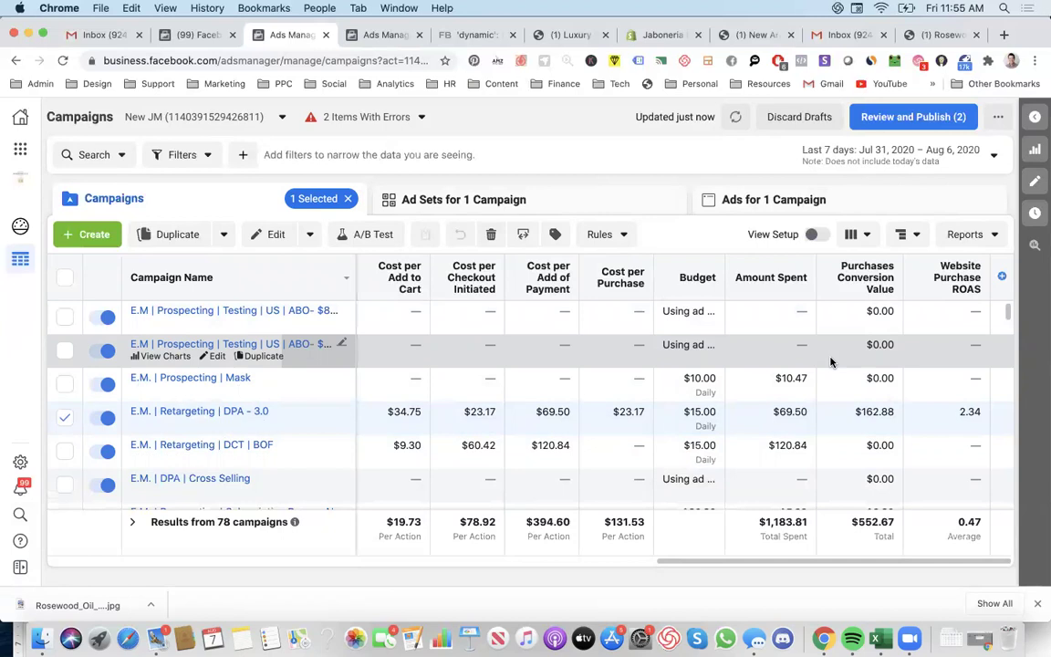
scroll(566, 437, "left", 5)
scroll(564, 437, "left", 6)
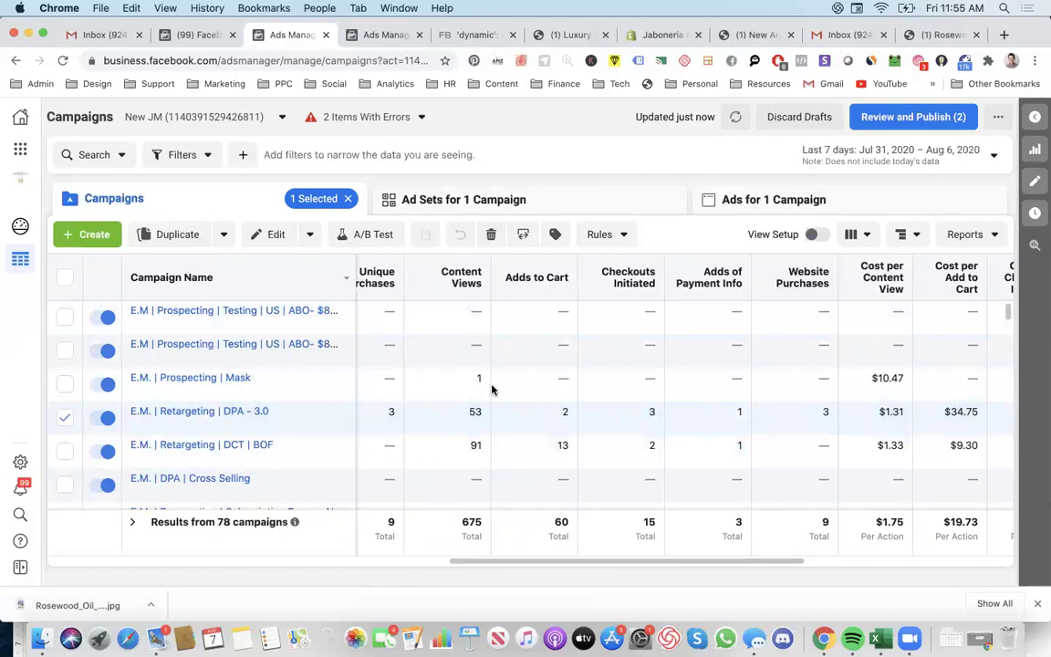
scroll(496, 296, "left", 3)
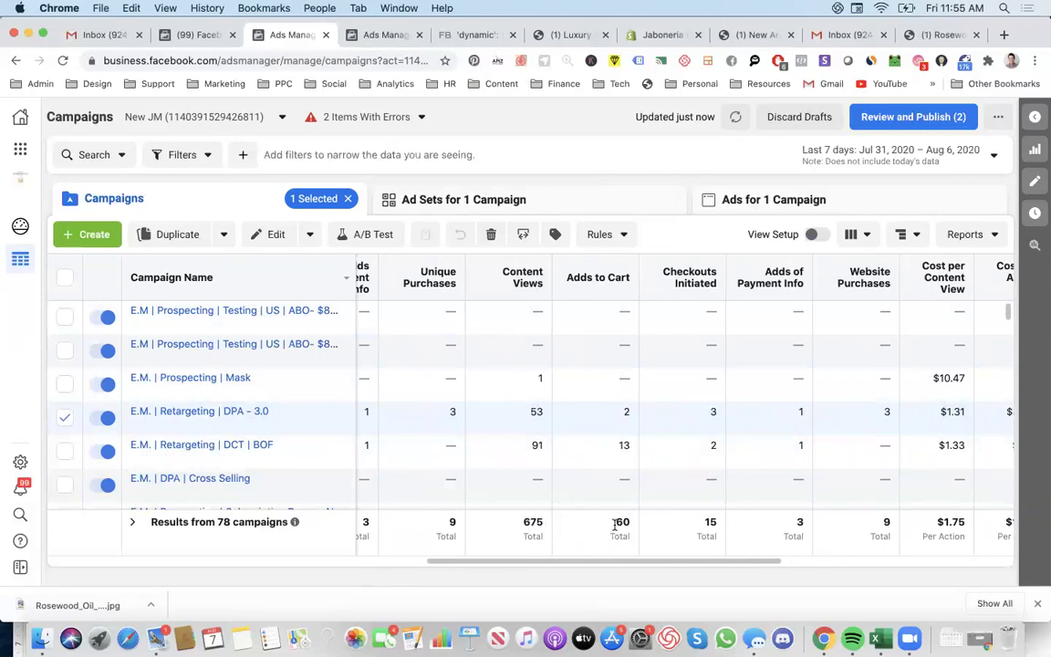
scroll(616, 525, "right", 10)
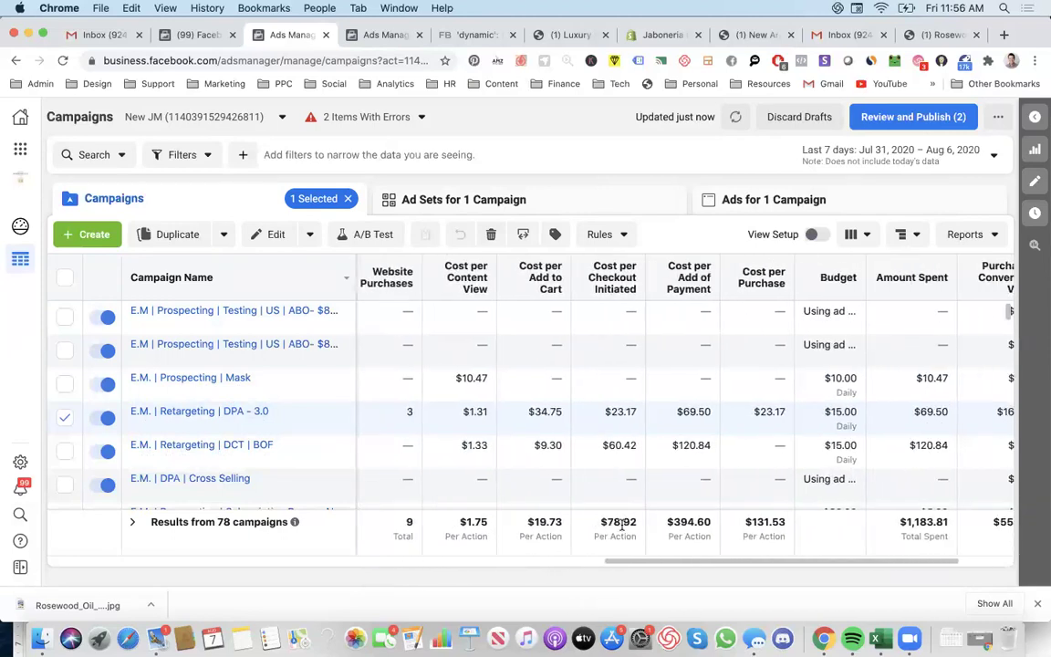
scroll(623, 525, "left", 10)
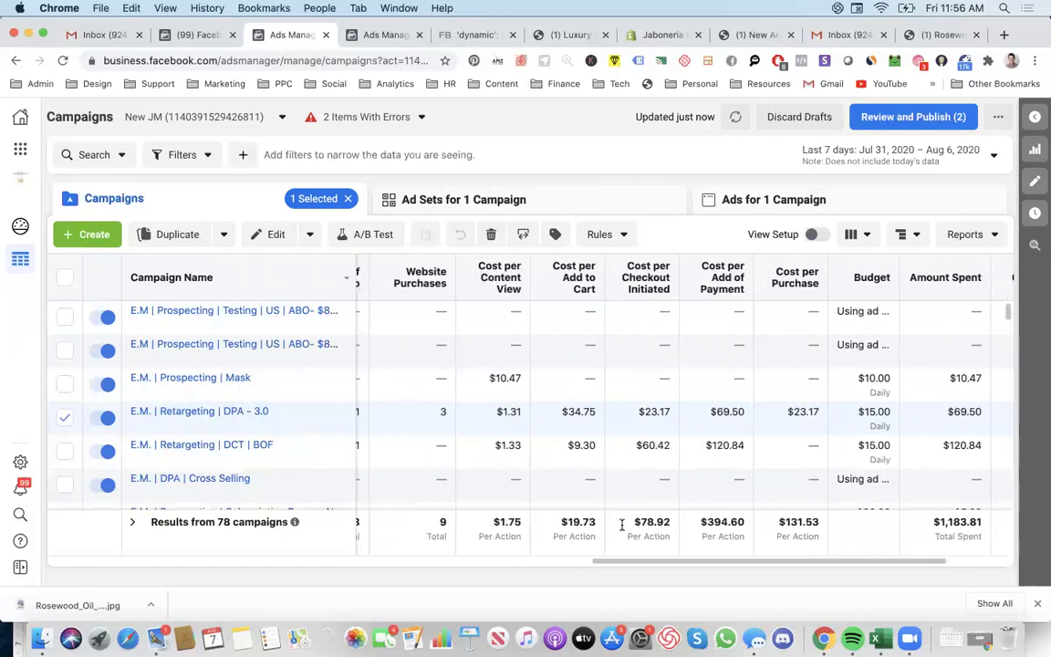
scroll(623, 528, "left", 5)
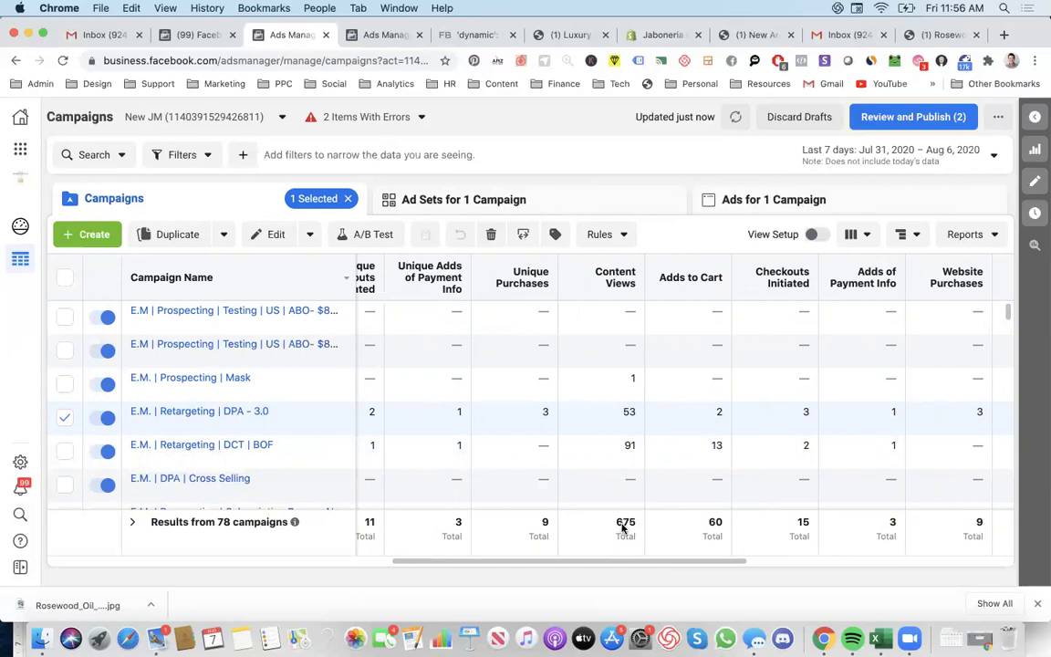
scroll(624, 528, "right", 15)
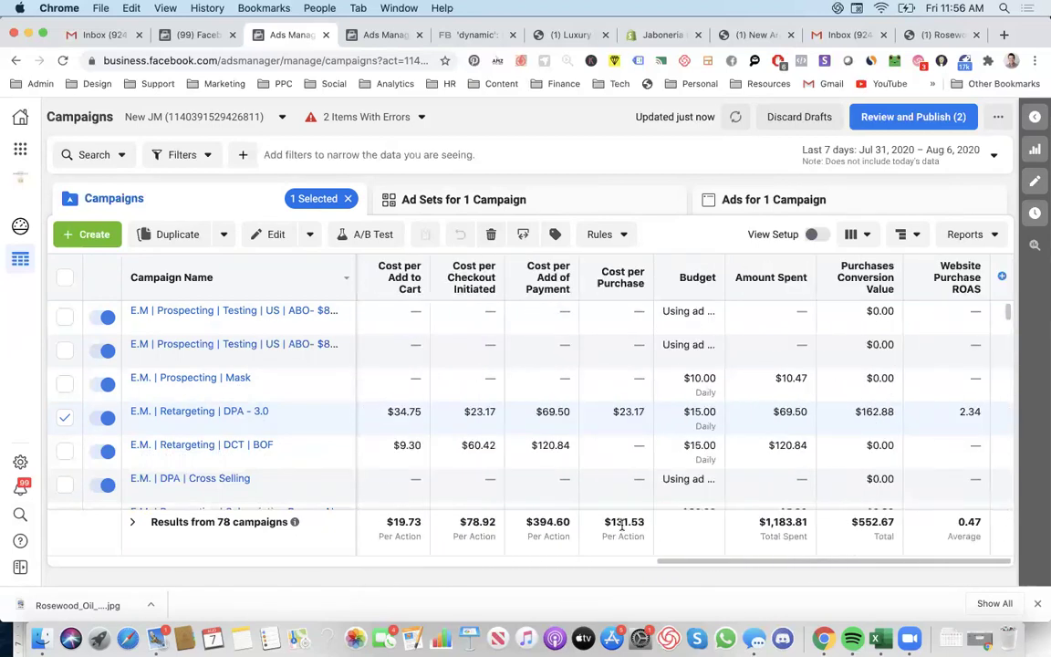
Step: View the ad sets of the first E.M | Prospecting | Testing campaign, and go back to the campaign list's conversion metrics
left_click(284, 310)
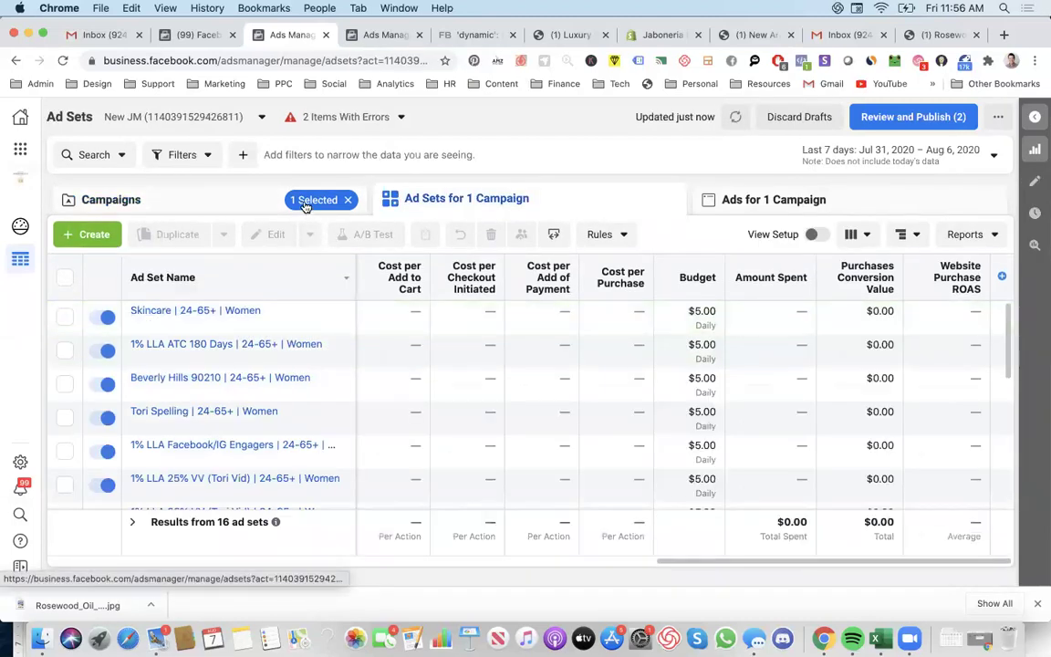
left_click(306, 204)
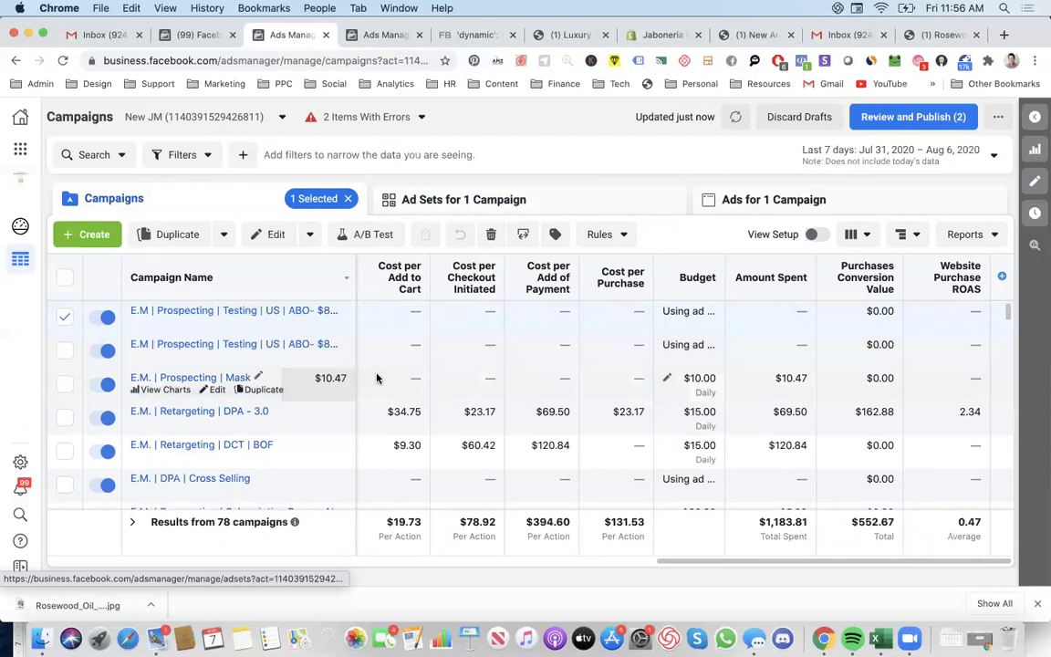
scroll(377, 378, "right", 15)
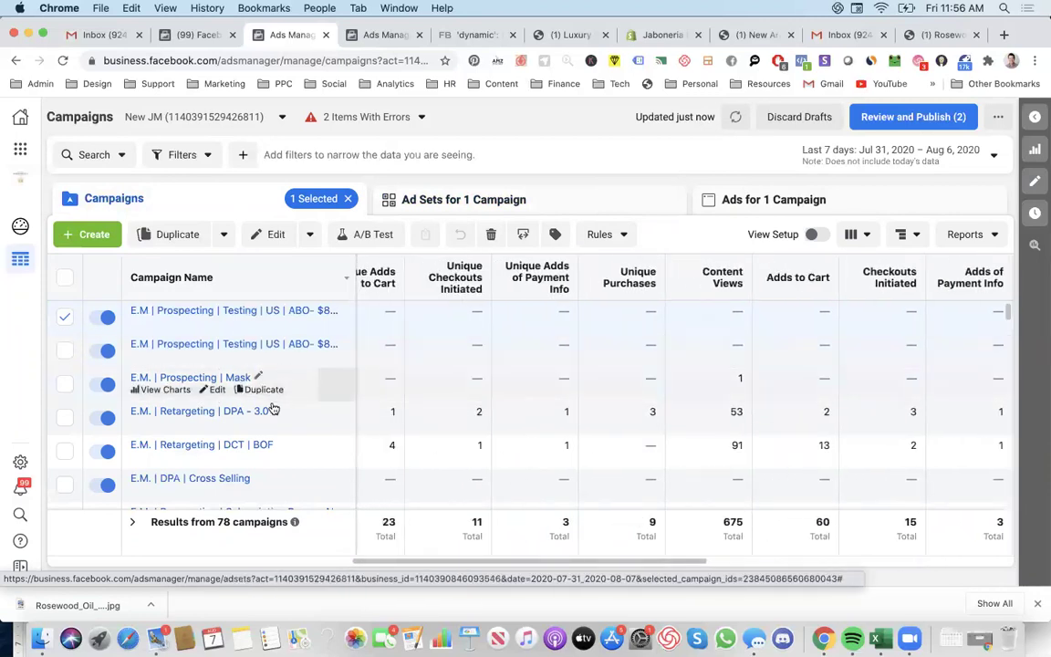
Step: Examine the conversion counts and costs of the E.M. | Retargeting | DCT | BOF campaign's ad sets, and return to the campaign list
left_click(242, 445)
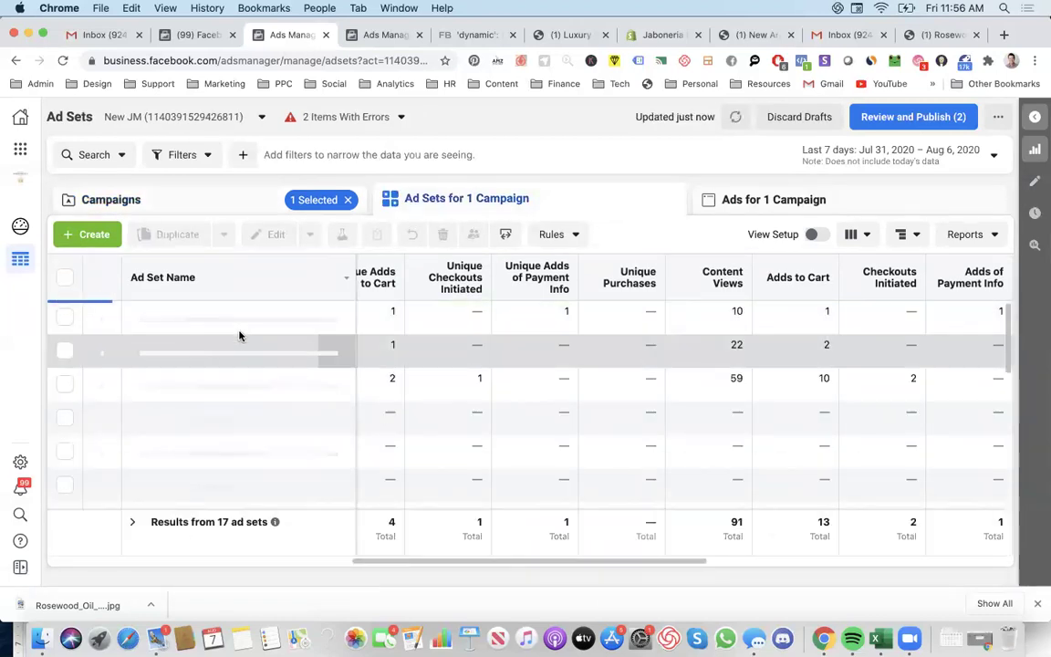
scroll(333, 372, "left", 5)
scroll(339, 375, "right", 8)
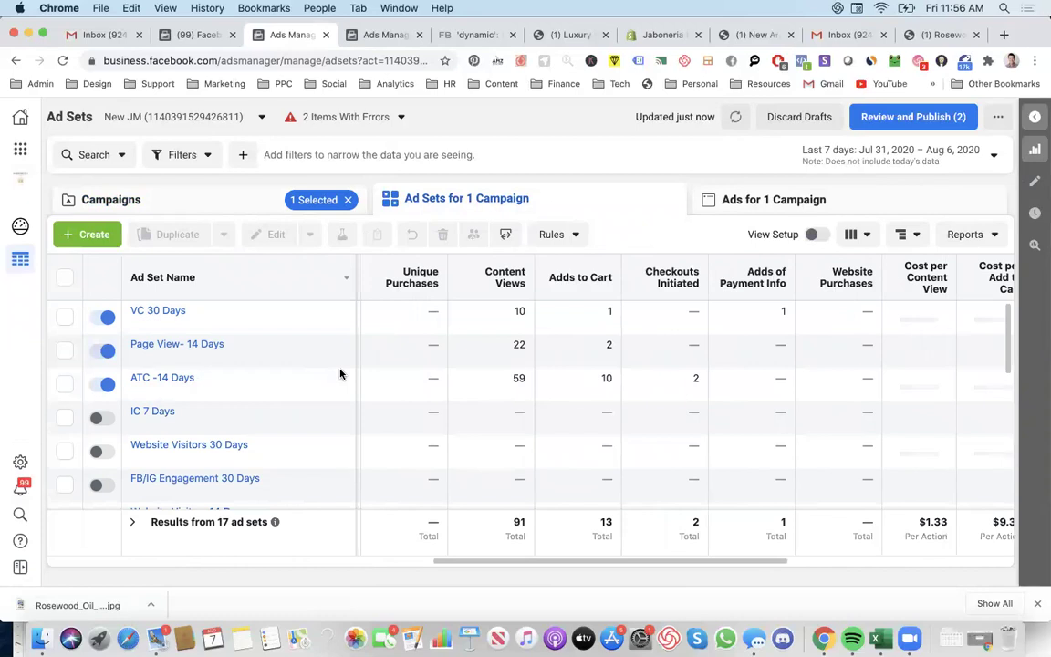
scroll(347, 360, "right", 6)
scroll(373, 356, "left", 7)
scroll(373, 356, "left", 2)
left_click(273, 198)
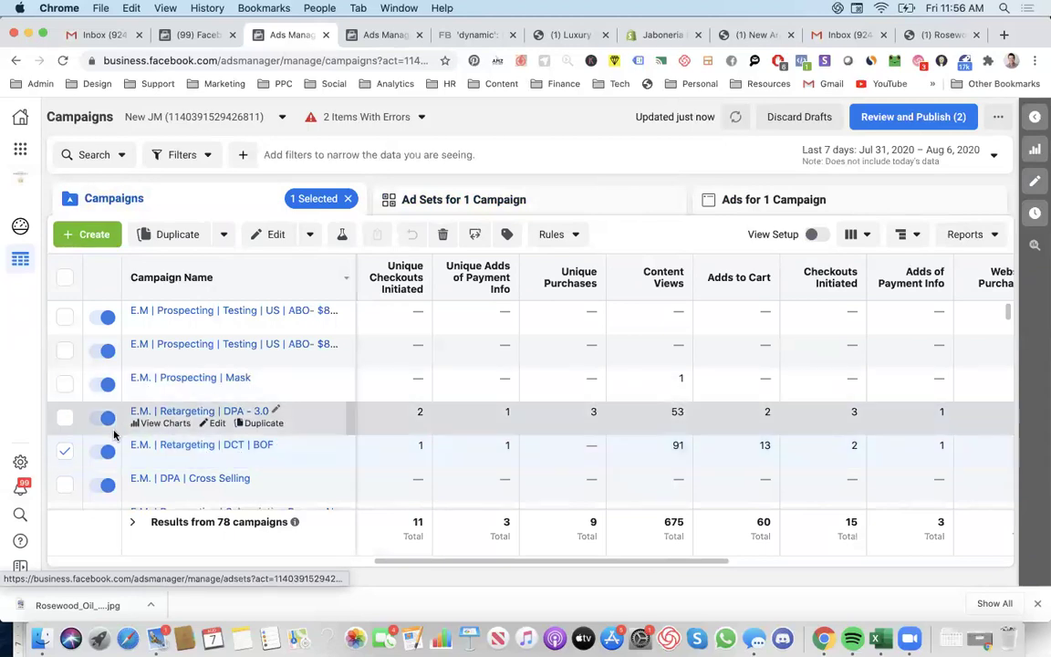
Step: Turn off the E.M. | Retargeting | DCT | BOF campaign and review the remaining campaigns' conversion metrics
left_click(107, 448)
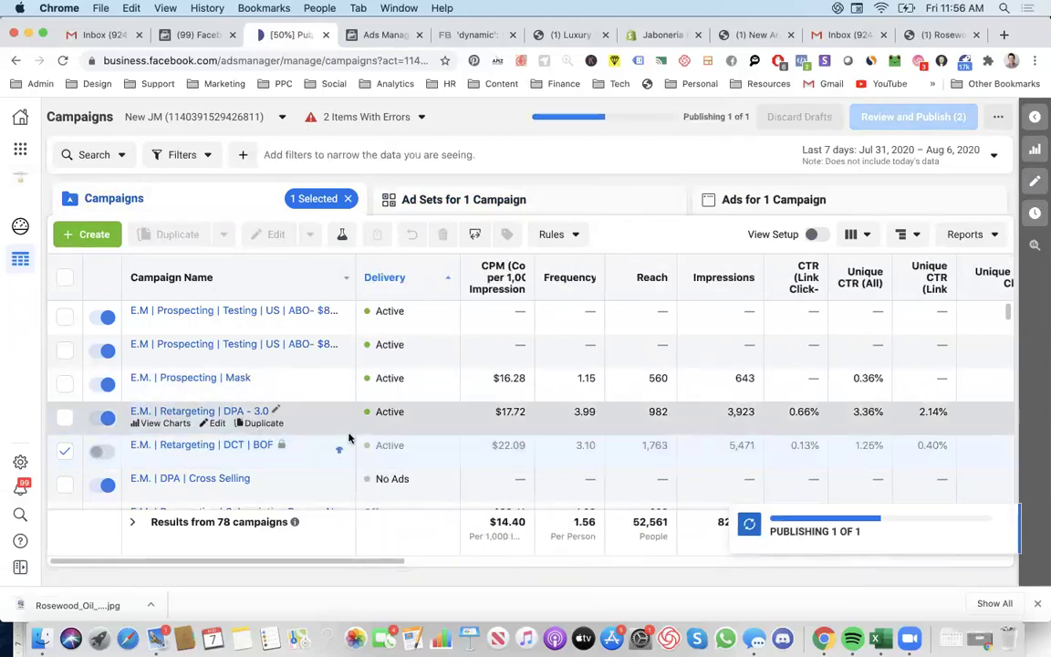
scroll(348, 439, "right", 5)
scroll(348, 439, "right", 8)
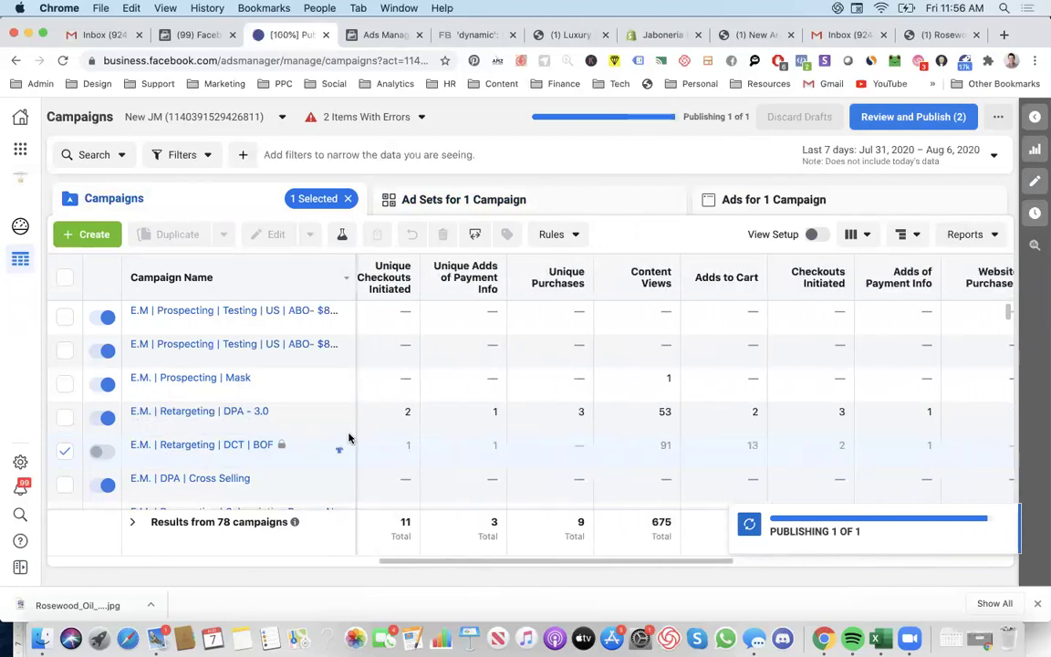
scroll(348, 439, "right", 3)
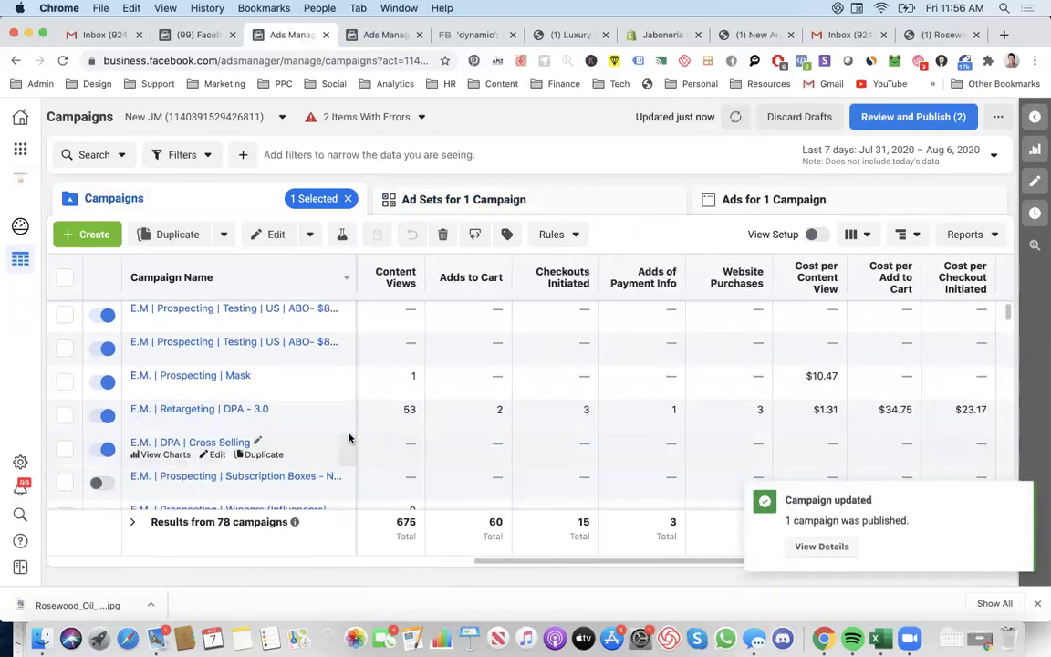
Step: View the ad sets of E.M. | Retargeting | DPA - 3.0, then compare that campaign's conversion, reach and click metrics in the campaign list
scroll(347, 439, "down", 1)
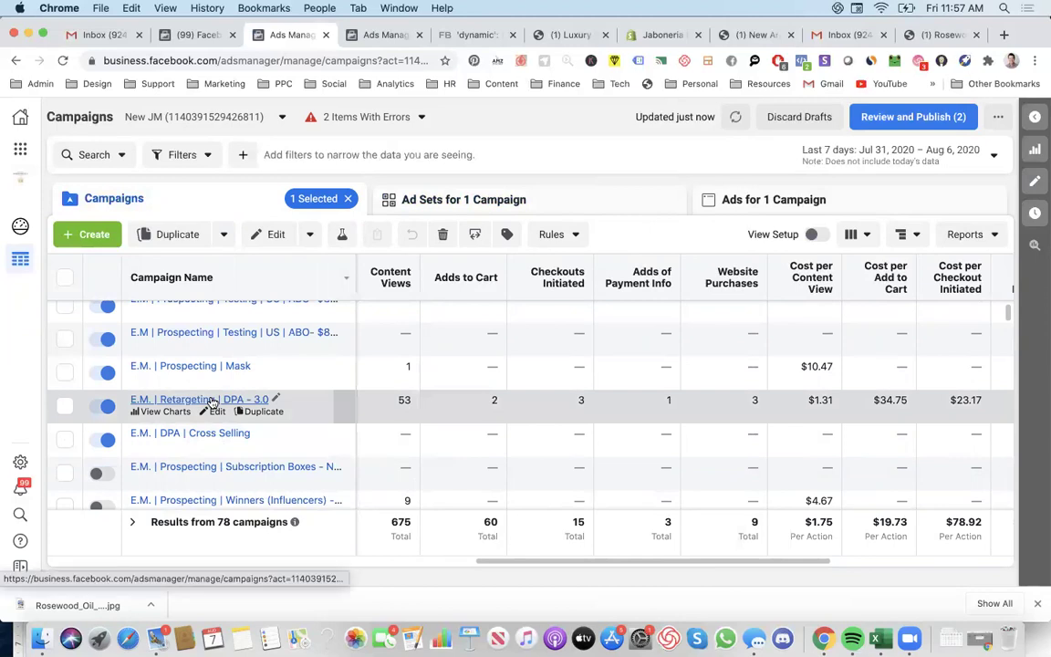
left_click(384, 201)
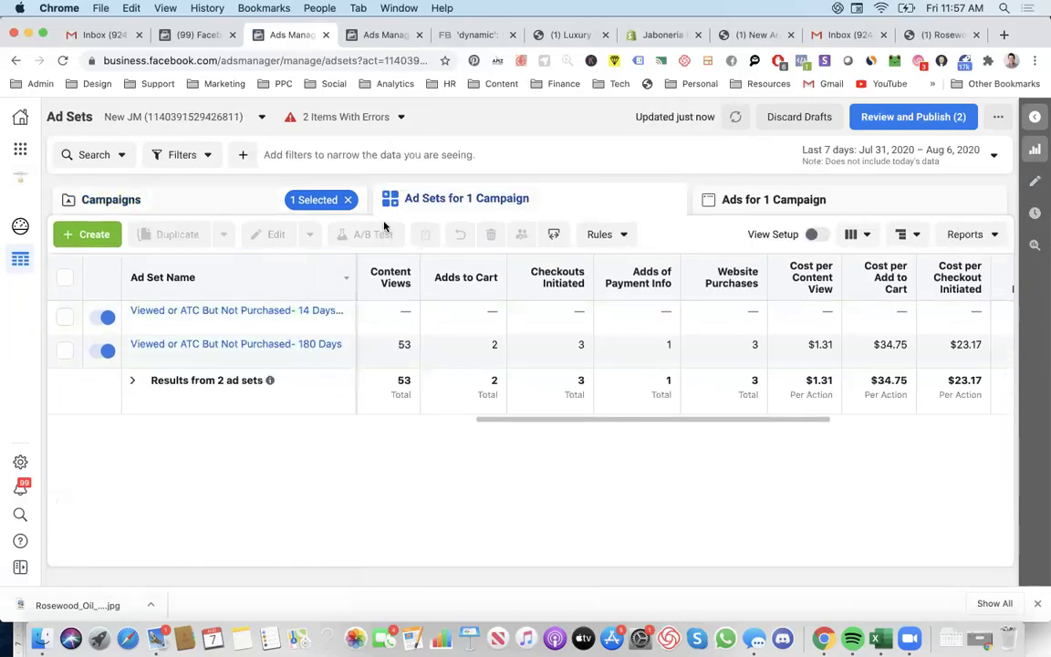
left_click(321, 200)
scroll(551, 421, "right", 5)
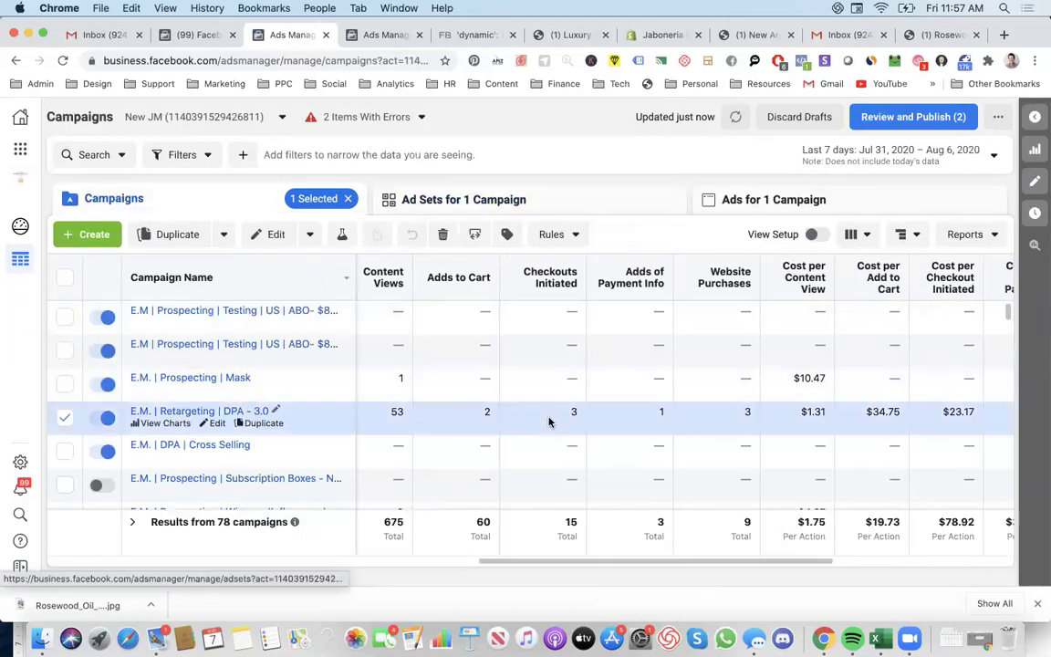
scroll(551, 420, "left", 10)
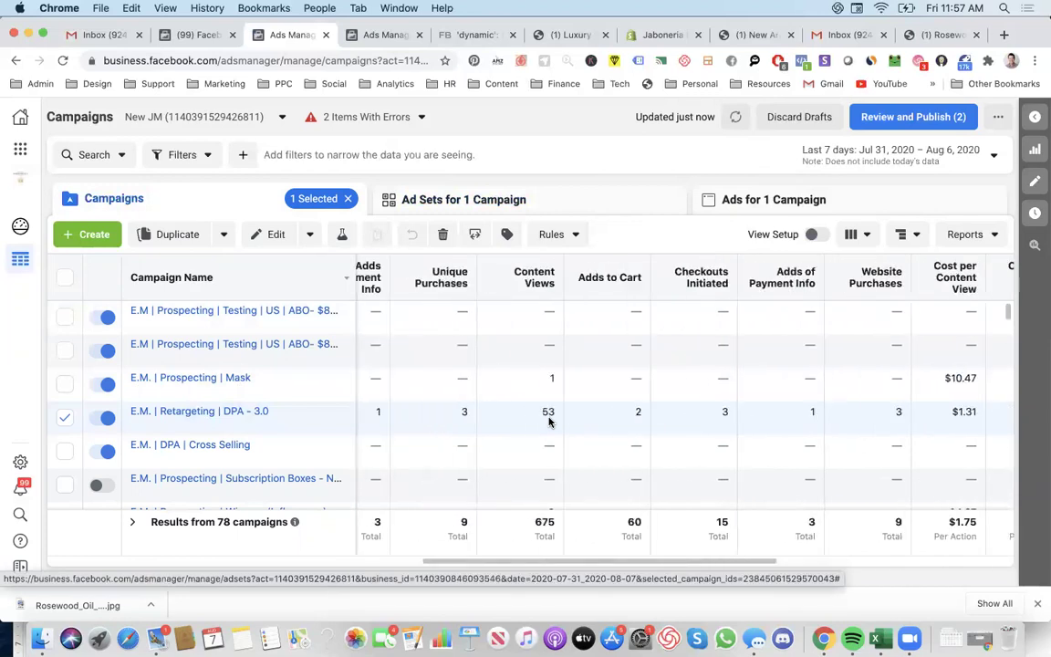
scroll(551, 420, "left", 8)
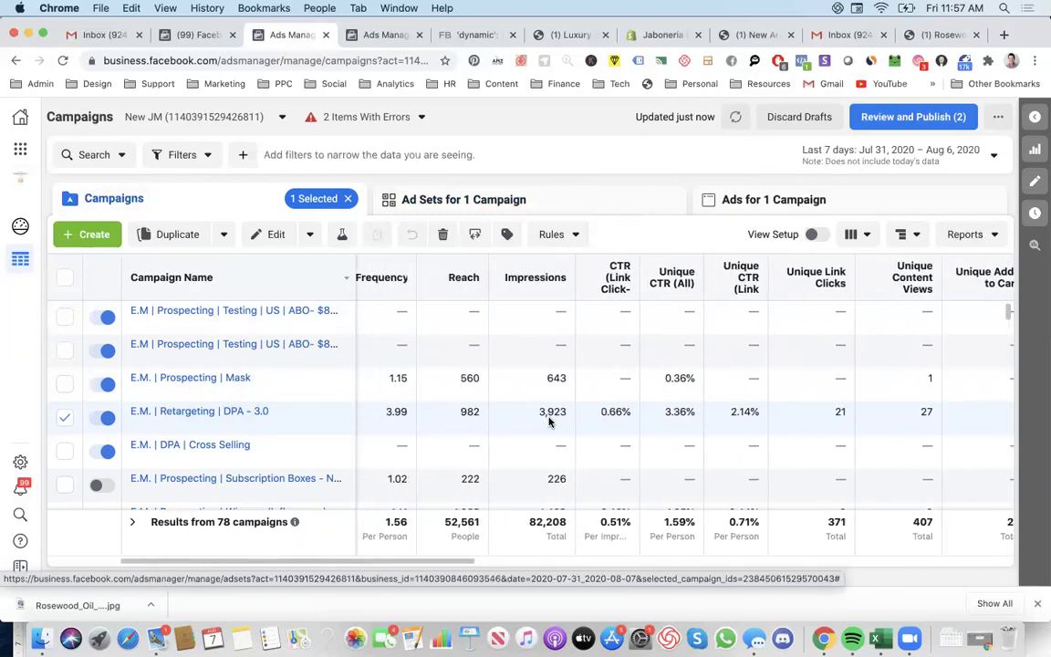